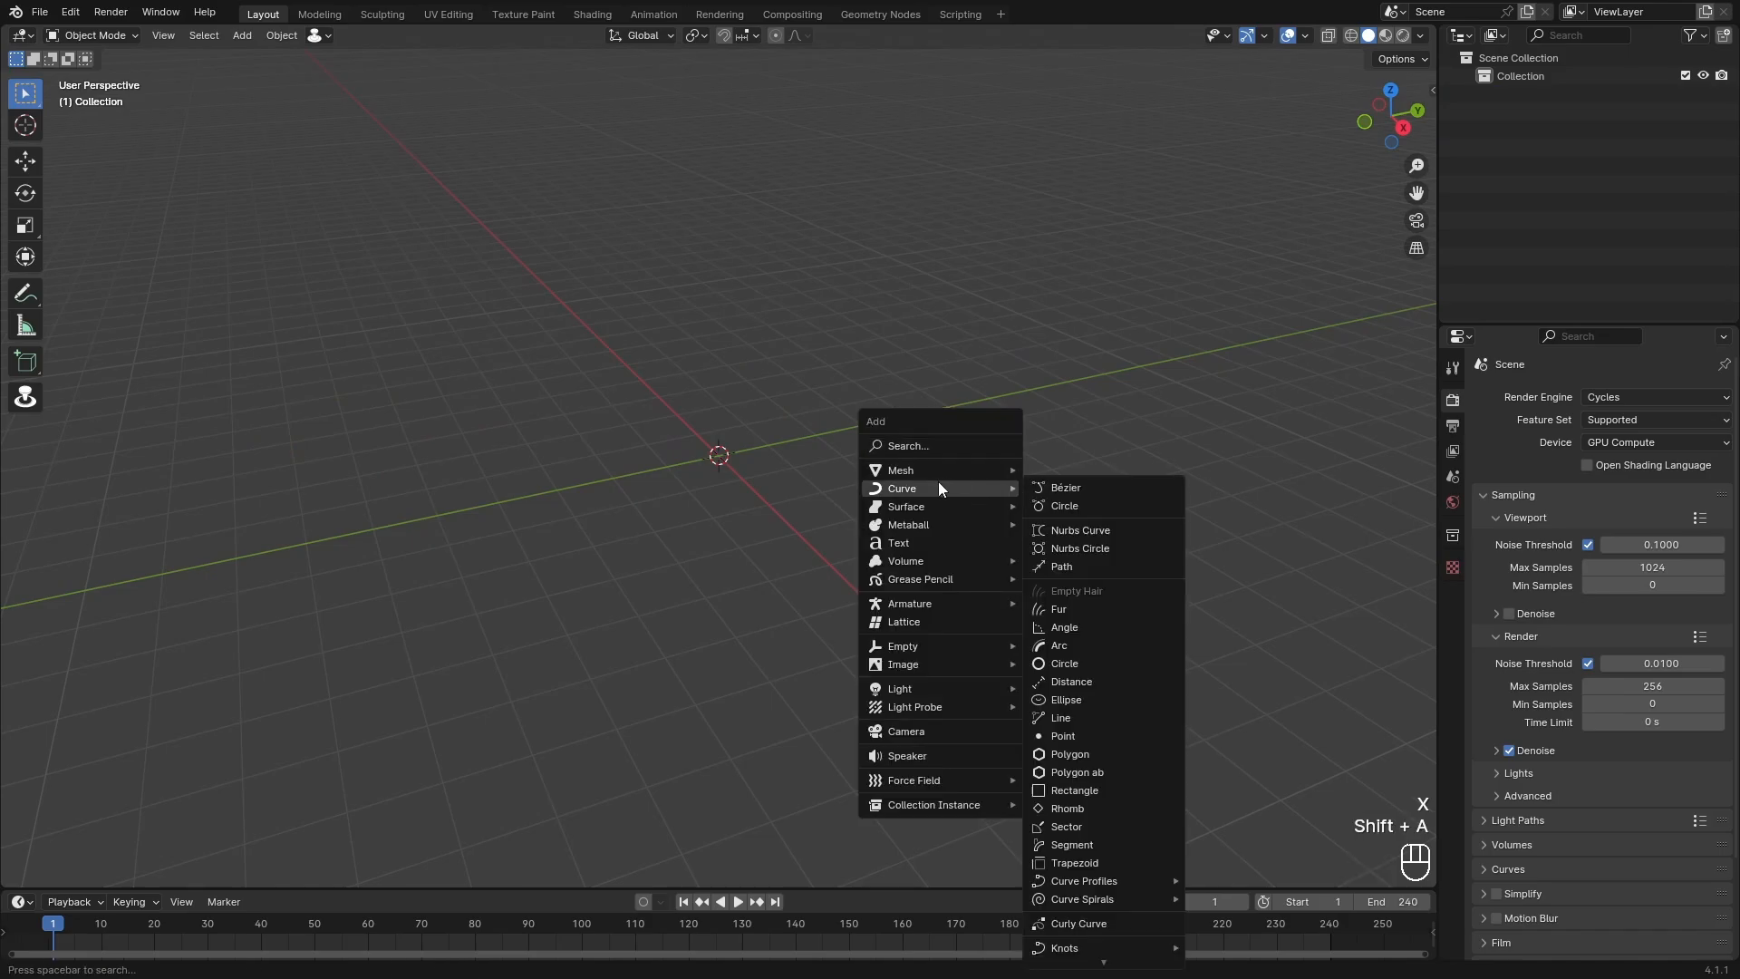
Step: Add an icosphere to the empty scene and set its subdivisions to 5
{"action": "mouse_move", "coordinate": [943, 467]}
{"action": "left_click", "coordinate": [1069, 546]}
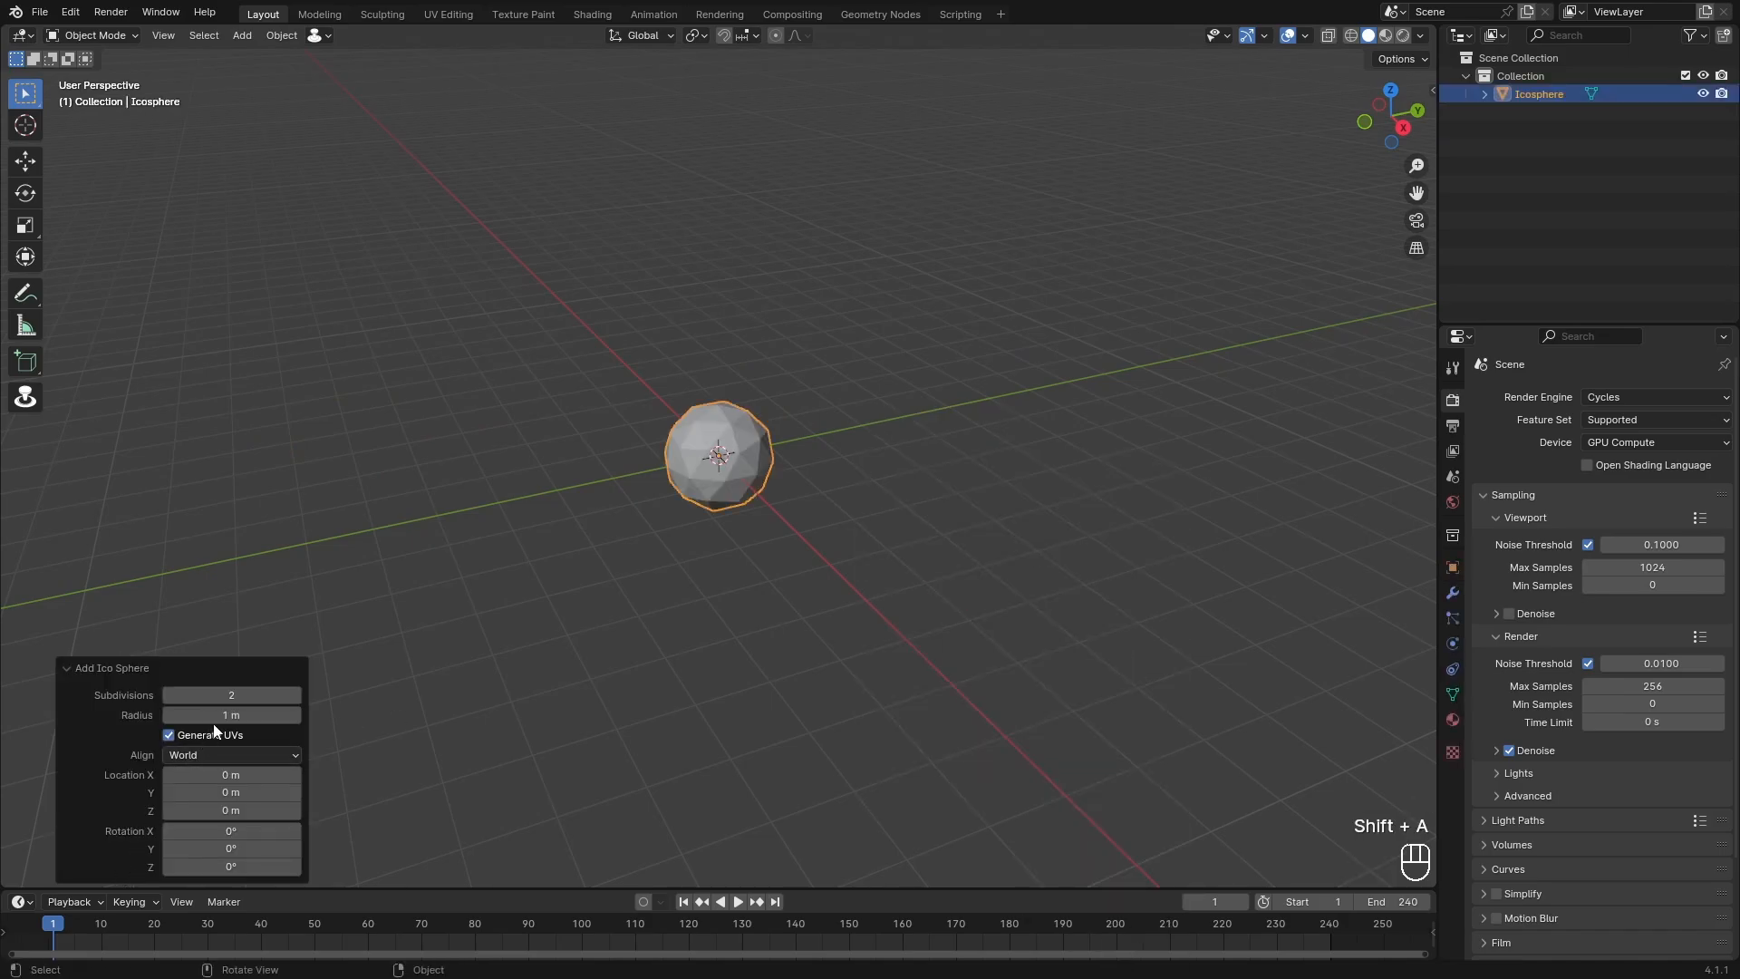
{"action": "left_click", "coordinate": [247, 691]}
{"action": "type", "text": "6"}
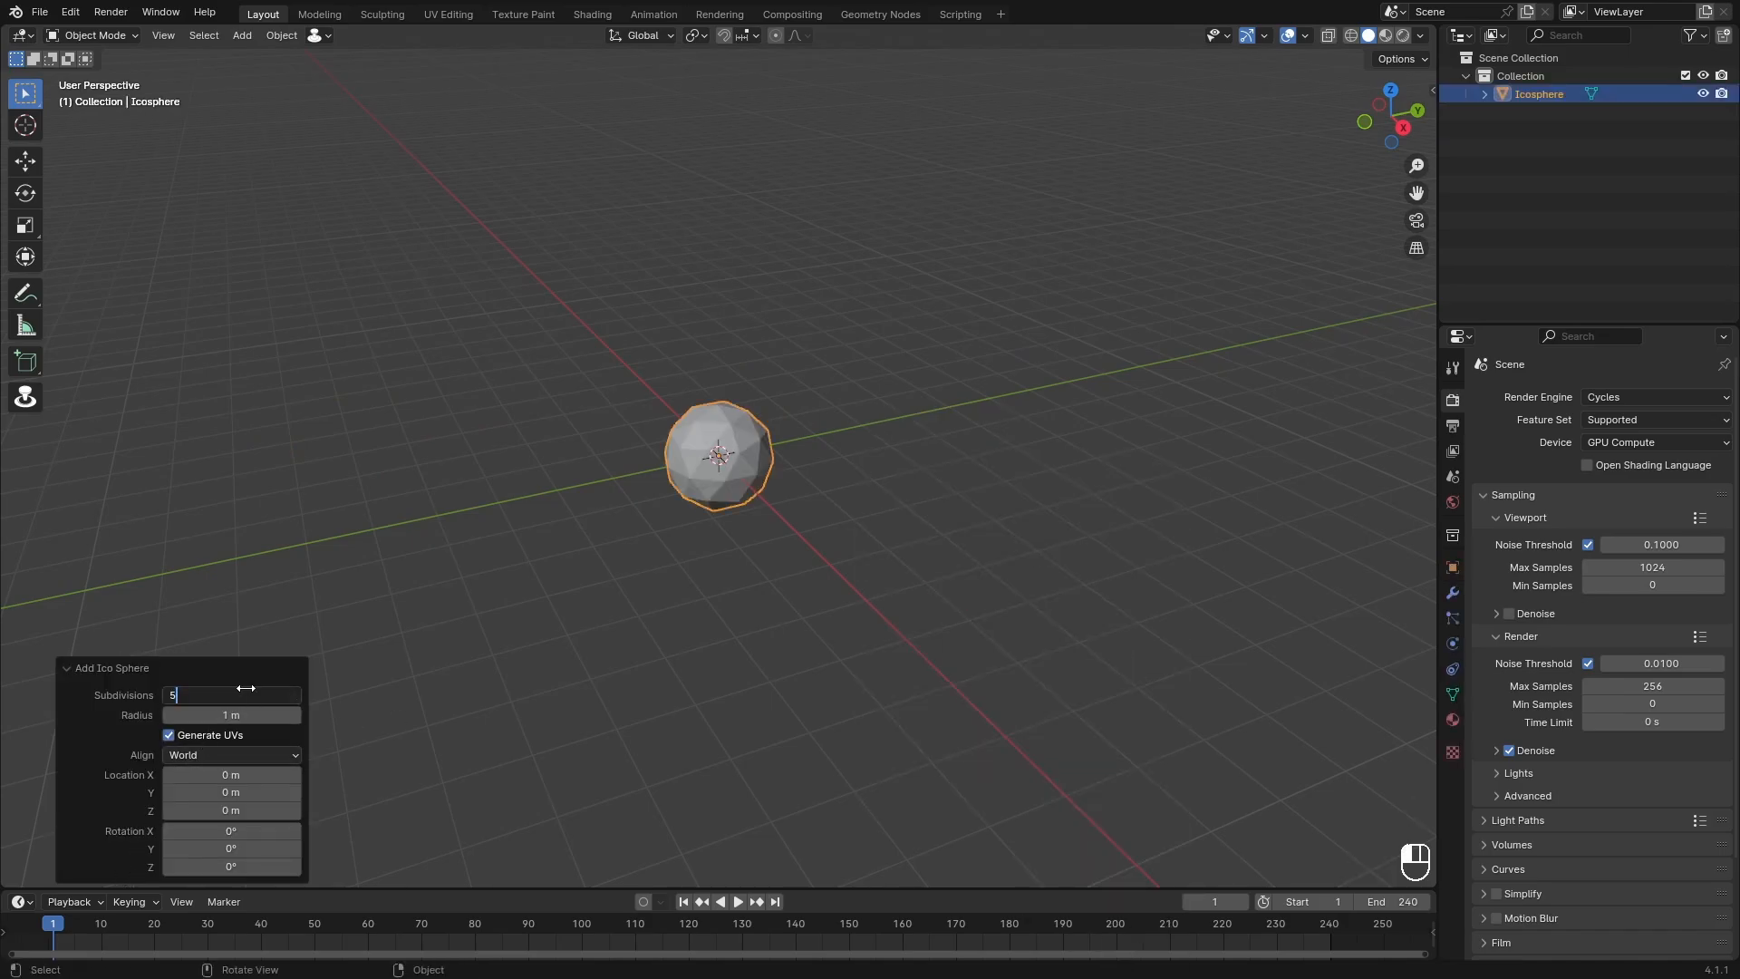
{"action": "key", "text": "Return"}
Step: Shade the icosphere smooth and collapse the operation's settings
{"action": "scroll", "coordinate": [710, 589], "scroll_direction": "up", "scroll_amount": 7}
{"action": "right_click", "coordinate": [769, 431]}
{"action": "left_click", "coordinate": [769, 432]}
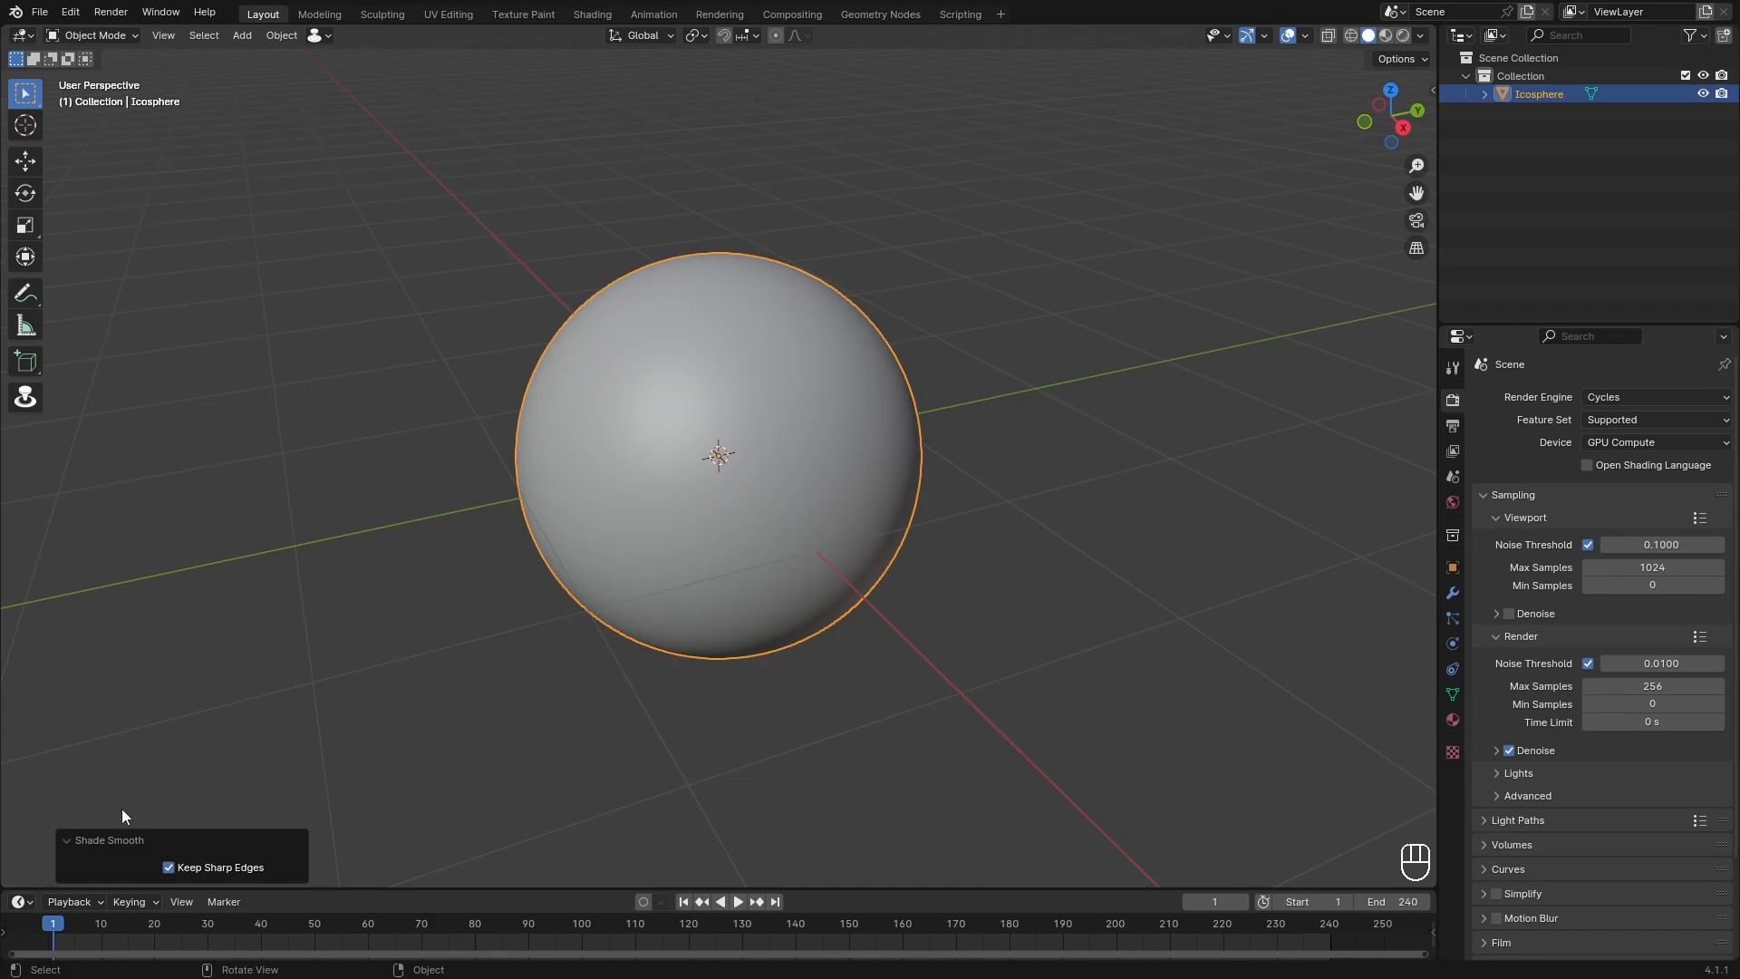
{"action": "left_click", "coordinate": [99, 840]}
Step: Turn the timeline area into a Shader Editor and enlarge it to roughly the lower half of the workspace
{"action": "left_click", "coordinate": [20, 901]}
{"action": "left_click", "coordinate": [69, 850]}
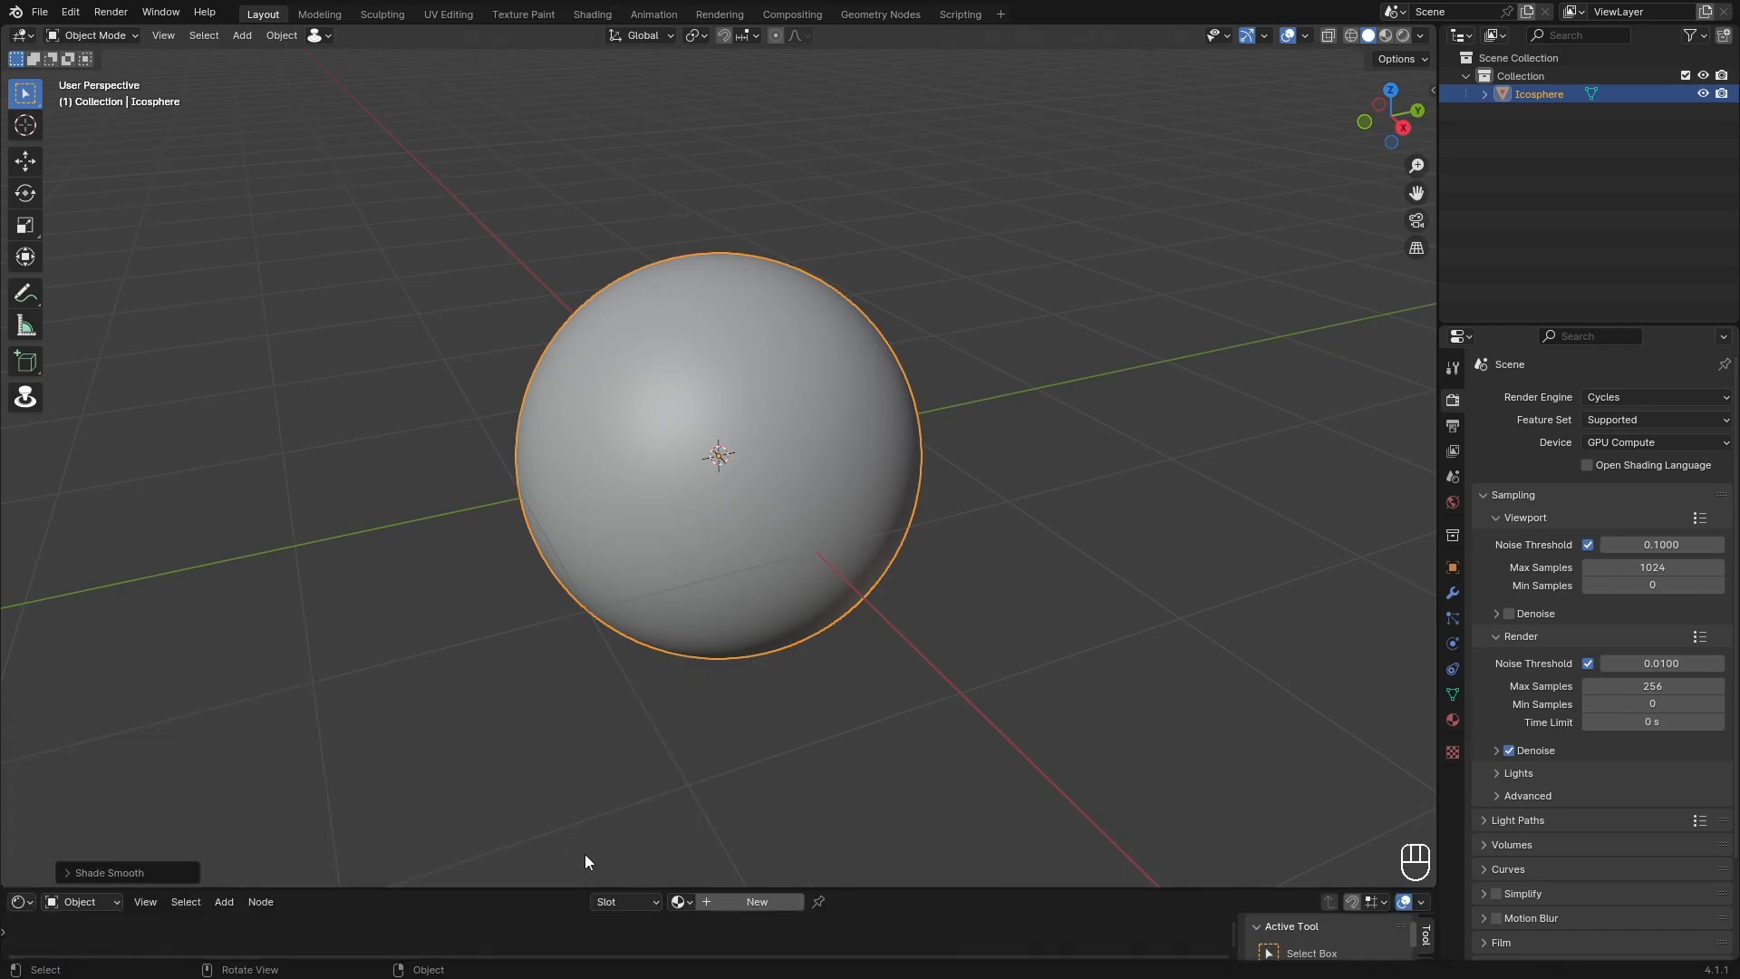
{"action": "left_click_drag", "start_coordinate": [569, 891], "coordinate": [688, 555]}
Step: Create a new material on the icosphere and name it Mud
{"action": "left_click", "coordinate": [746, 568]}
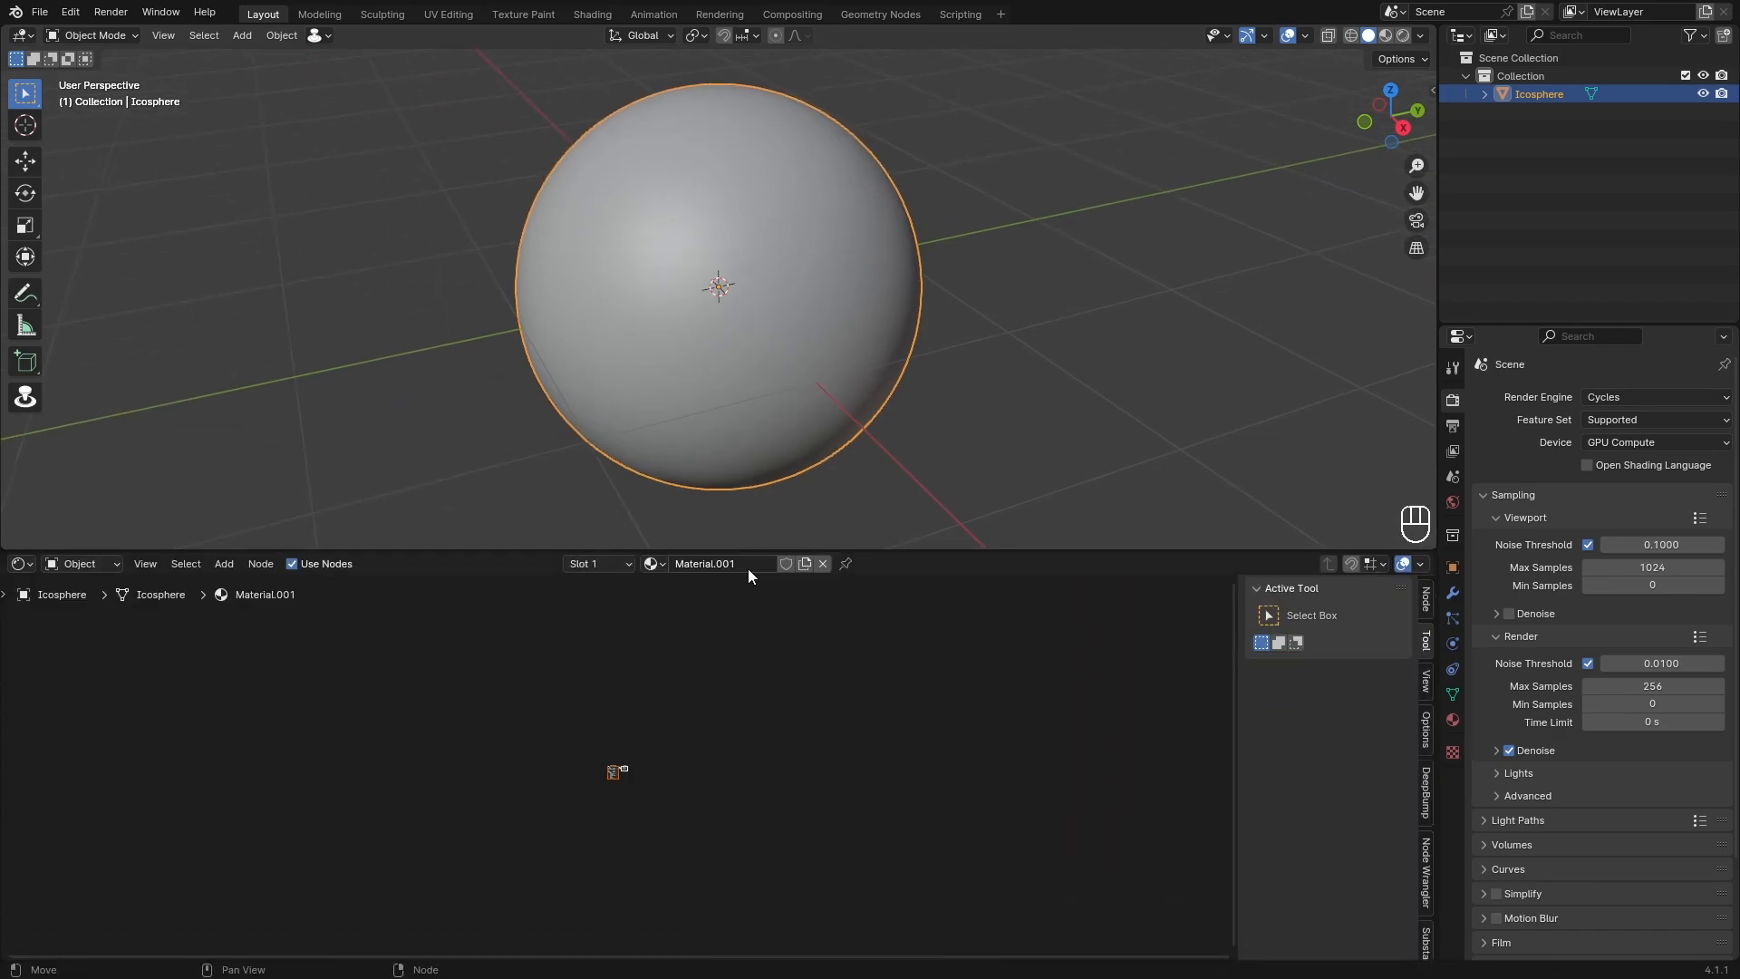
{"action": "double_click", "coordinate": [744, 566]}
{"action": "type", "text": "Mud"}
{"action": "key", "text": "Return"}
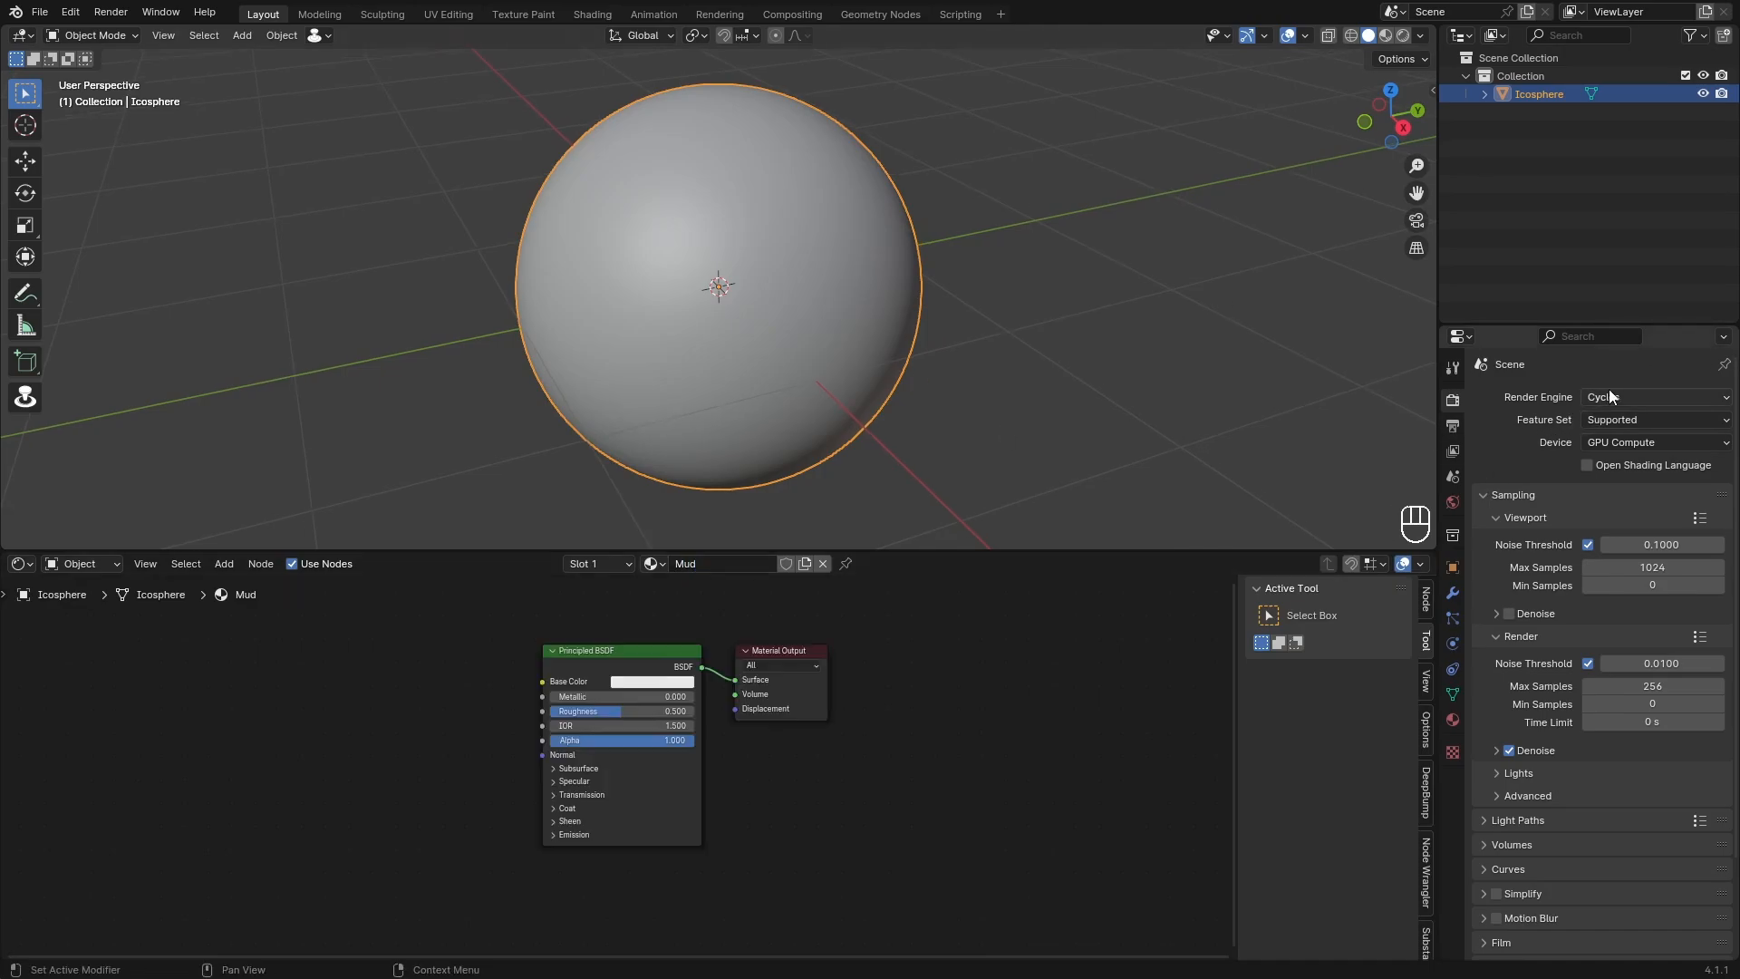
Step: Set the Cycles feature set to Experimental and add a Simple Subdivision Surface modifier with Adaptive Subdivision to the icosphere
{"action": "left_click", "coordinate": [1607, 425]}
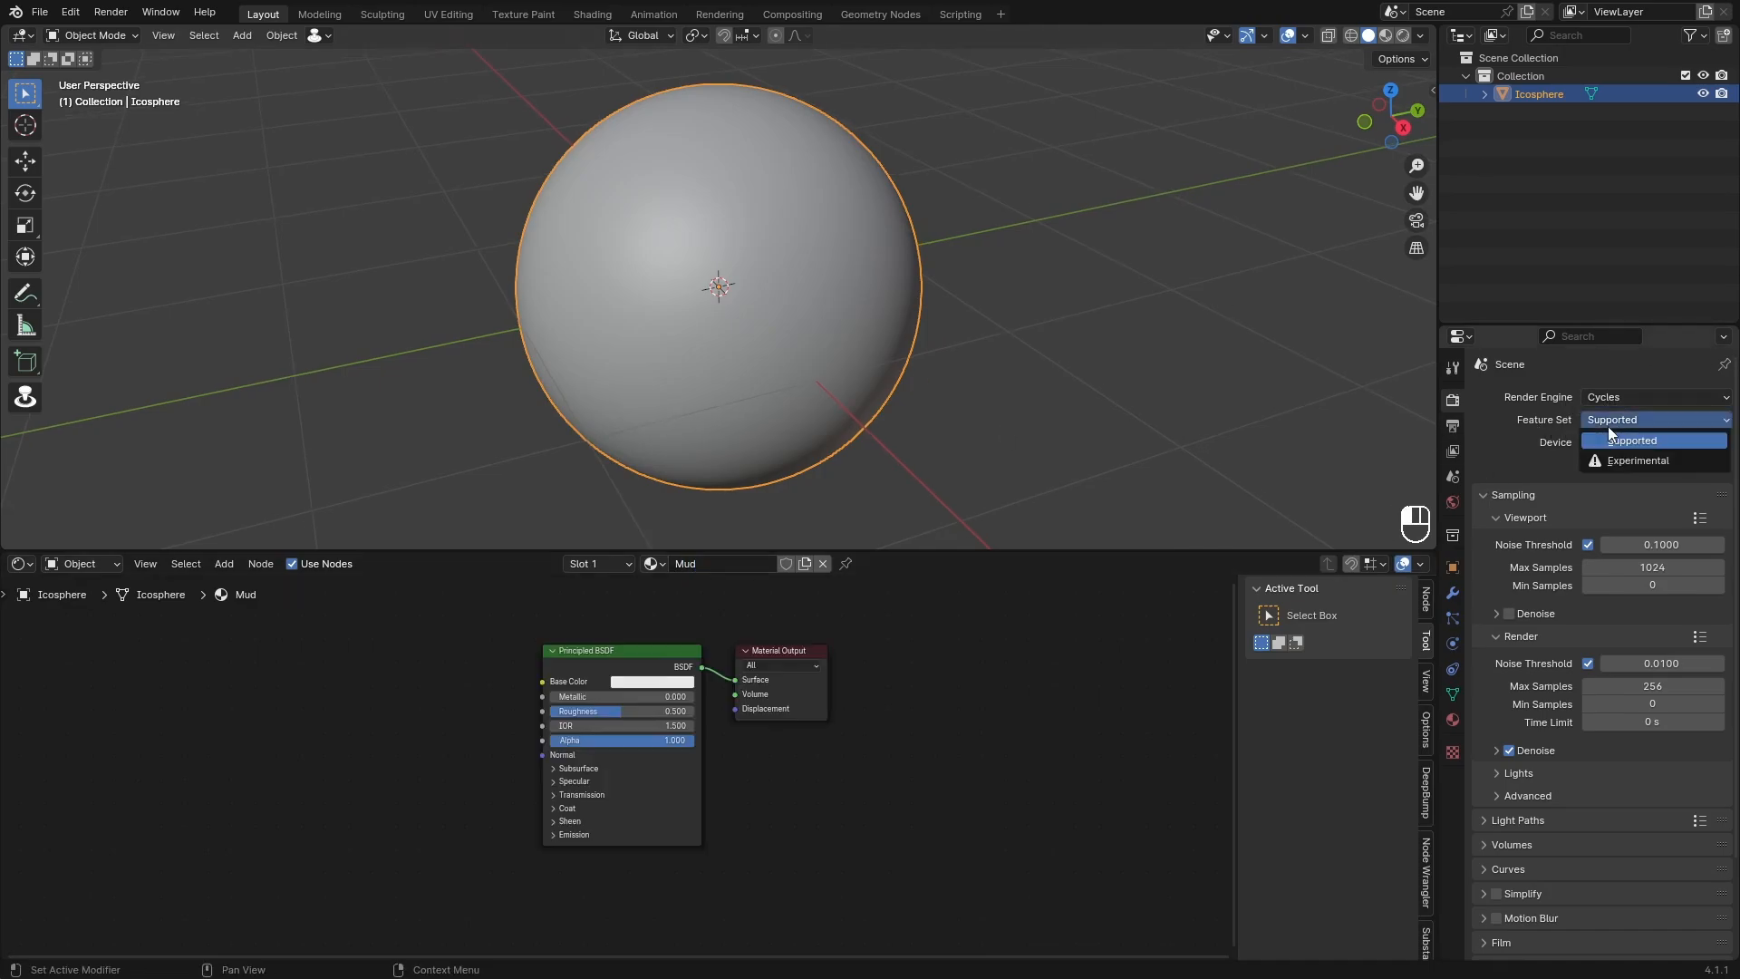
{"action": "left_click", "coordinate": [1613, 461]}
{"action": "left_click", "coordinate": [1452, 593]}
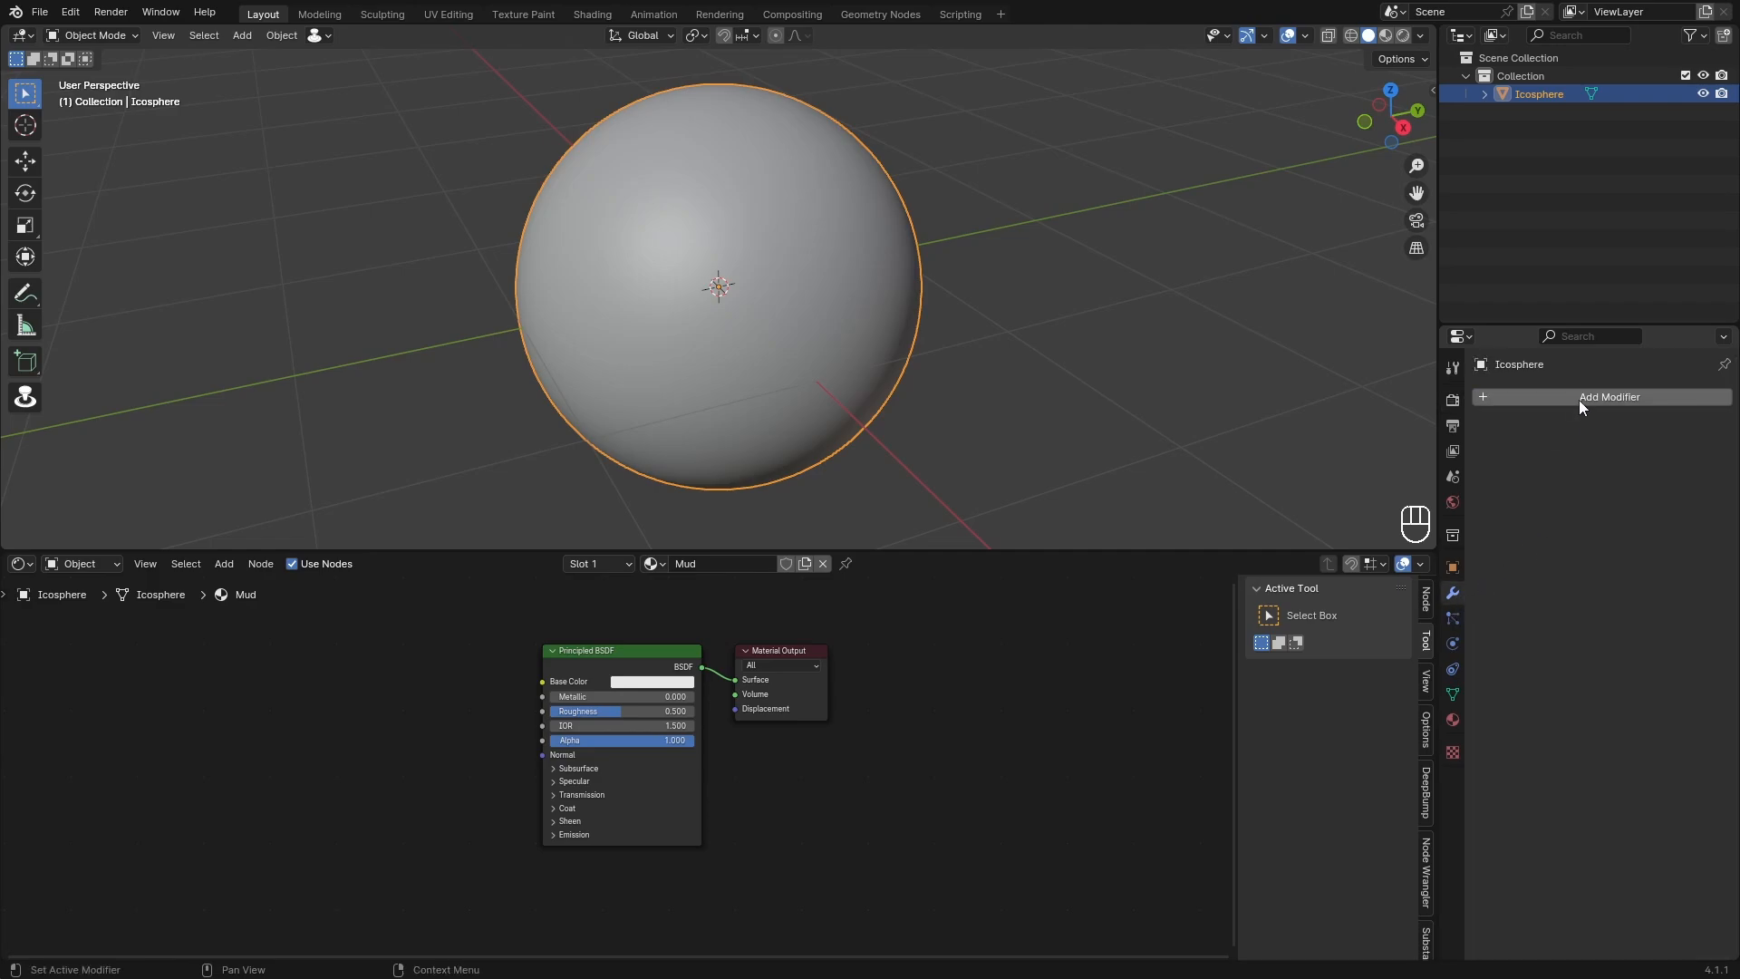
{"action": "left_click", "coordinate": [1578, 399]}
{"action": "type", "text": "s"}
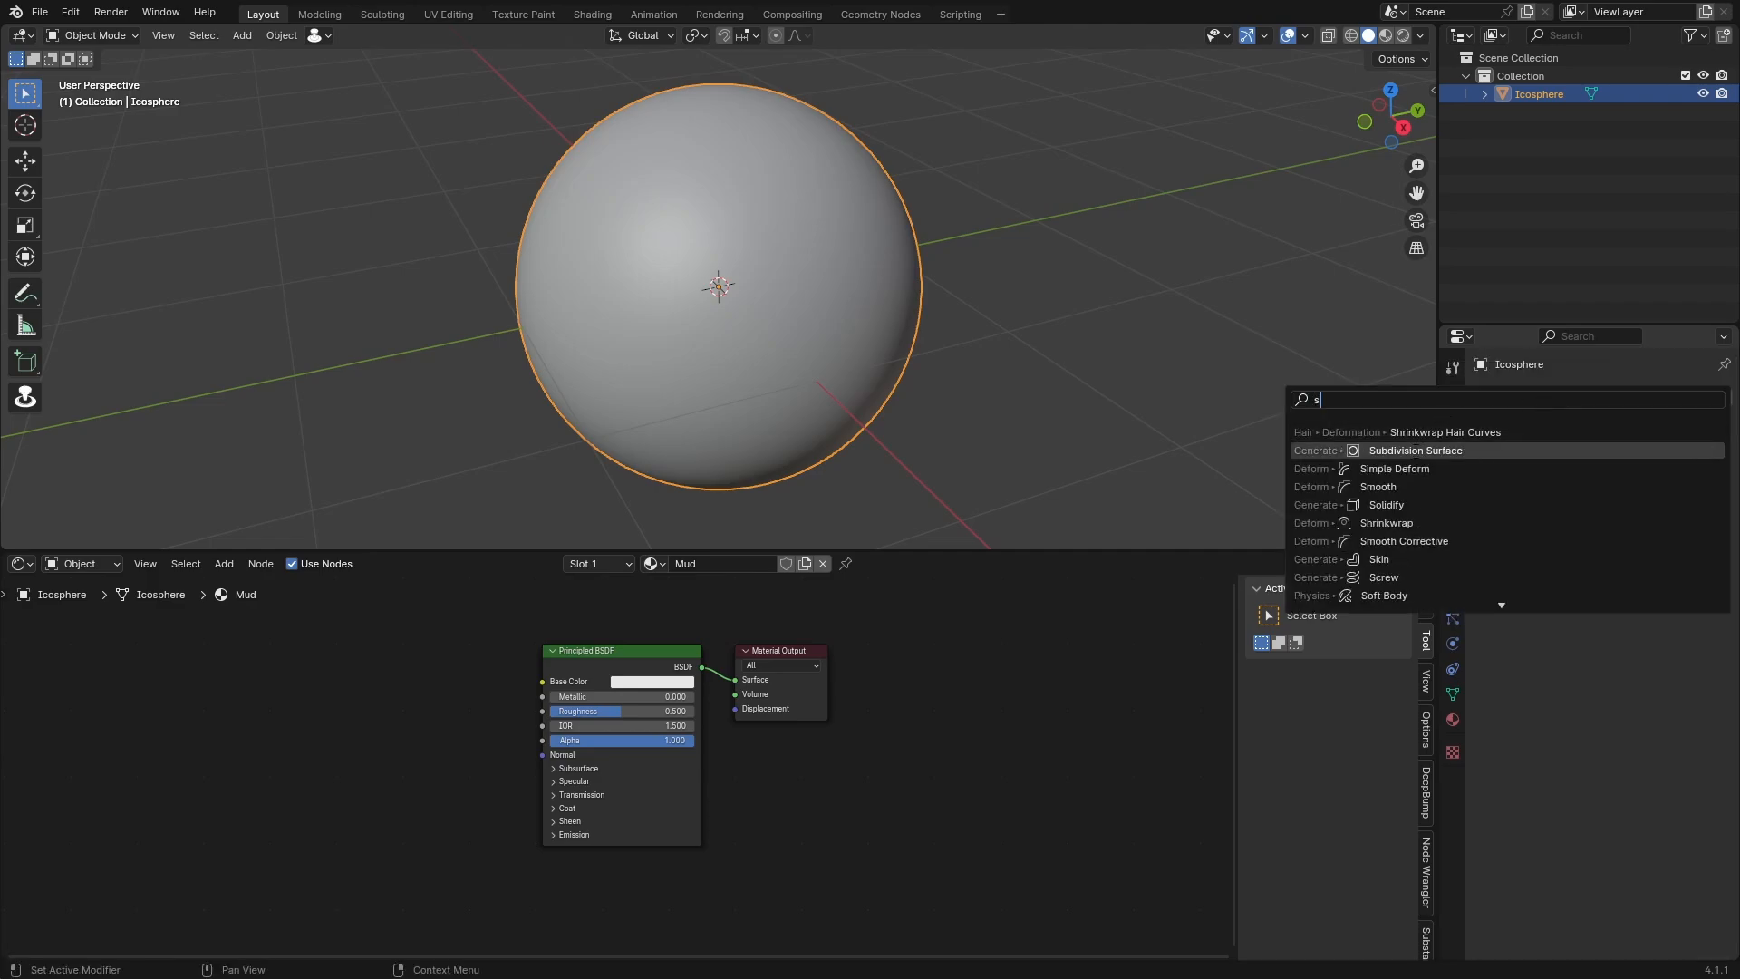
{"action": "left_click", "coordinate": [1641, 453]}
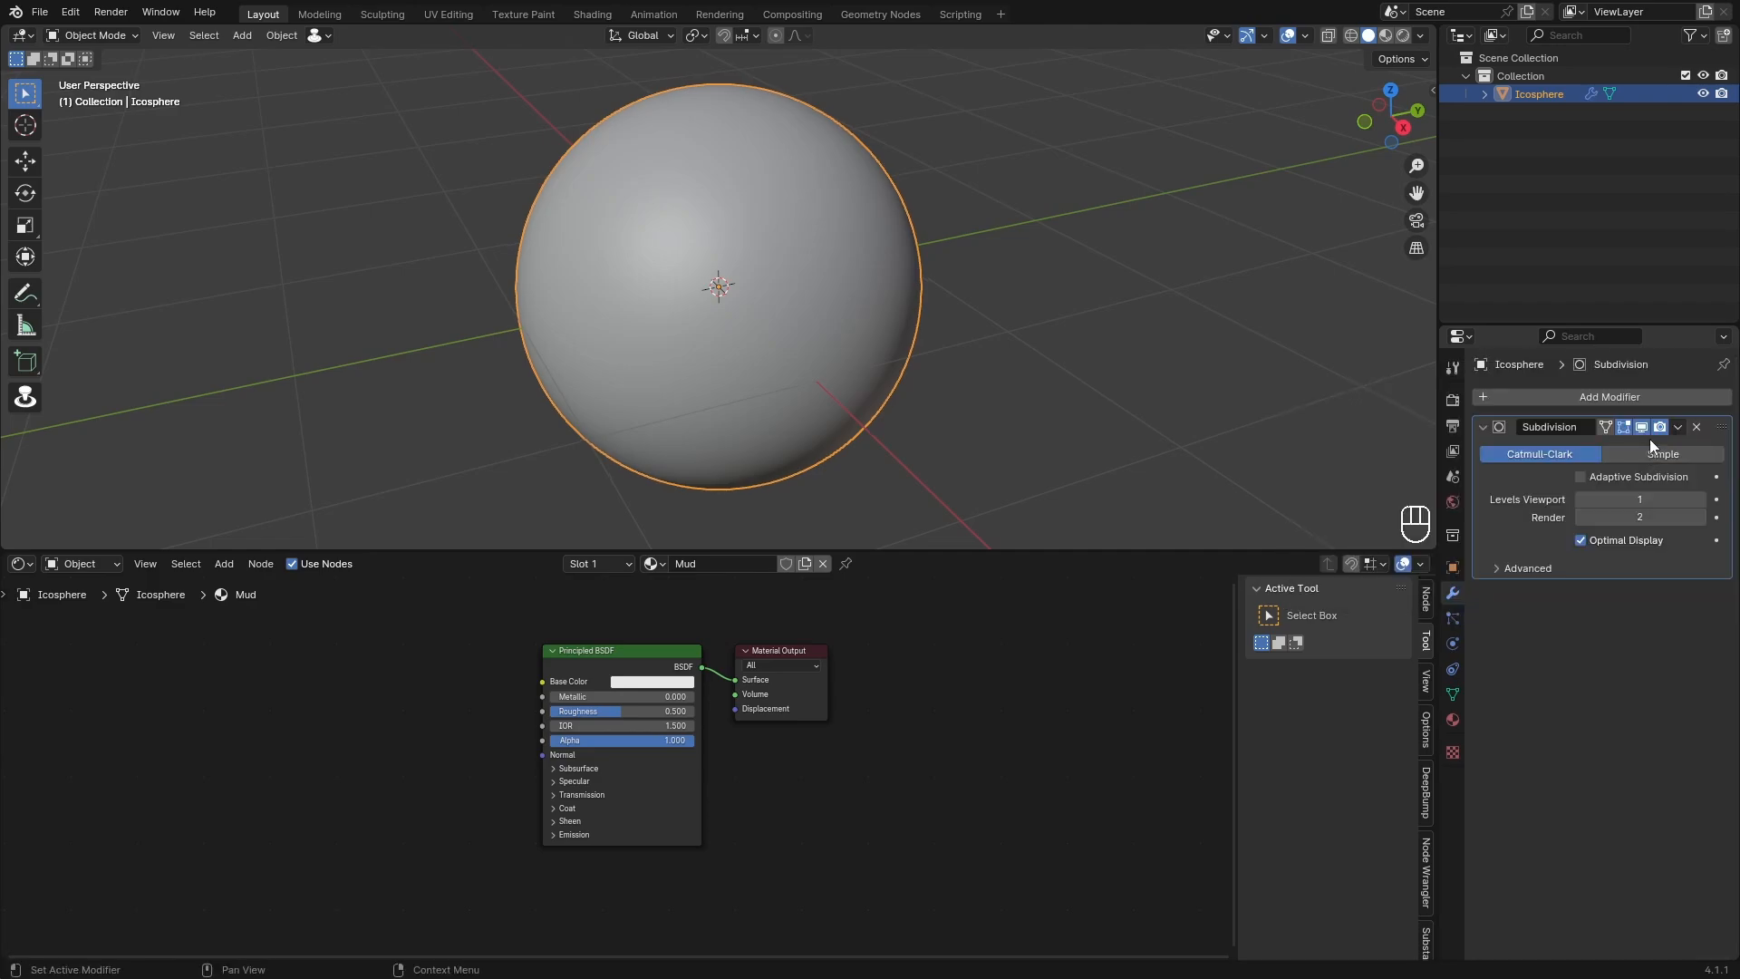
{"action": "left_click", "coordinate": [1636, 455]}
{"action": "left_click", "coordinate": [1593, 476]}
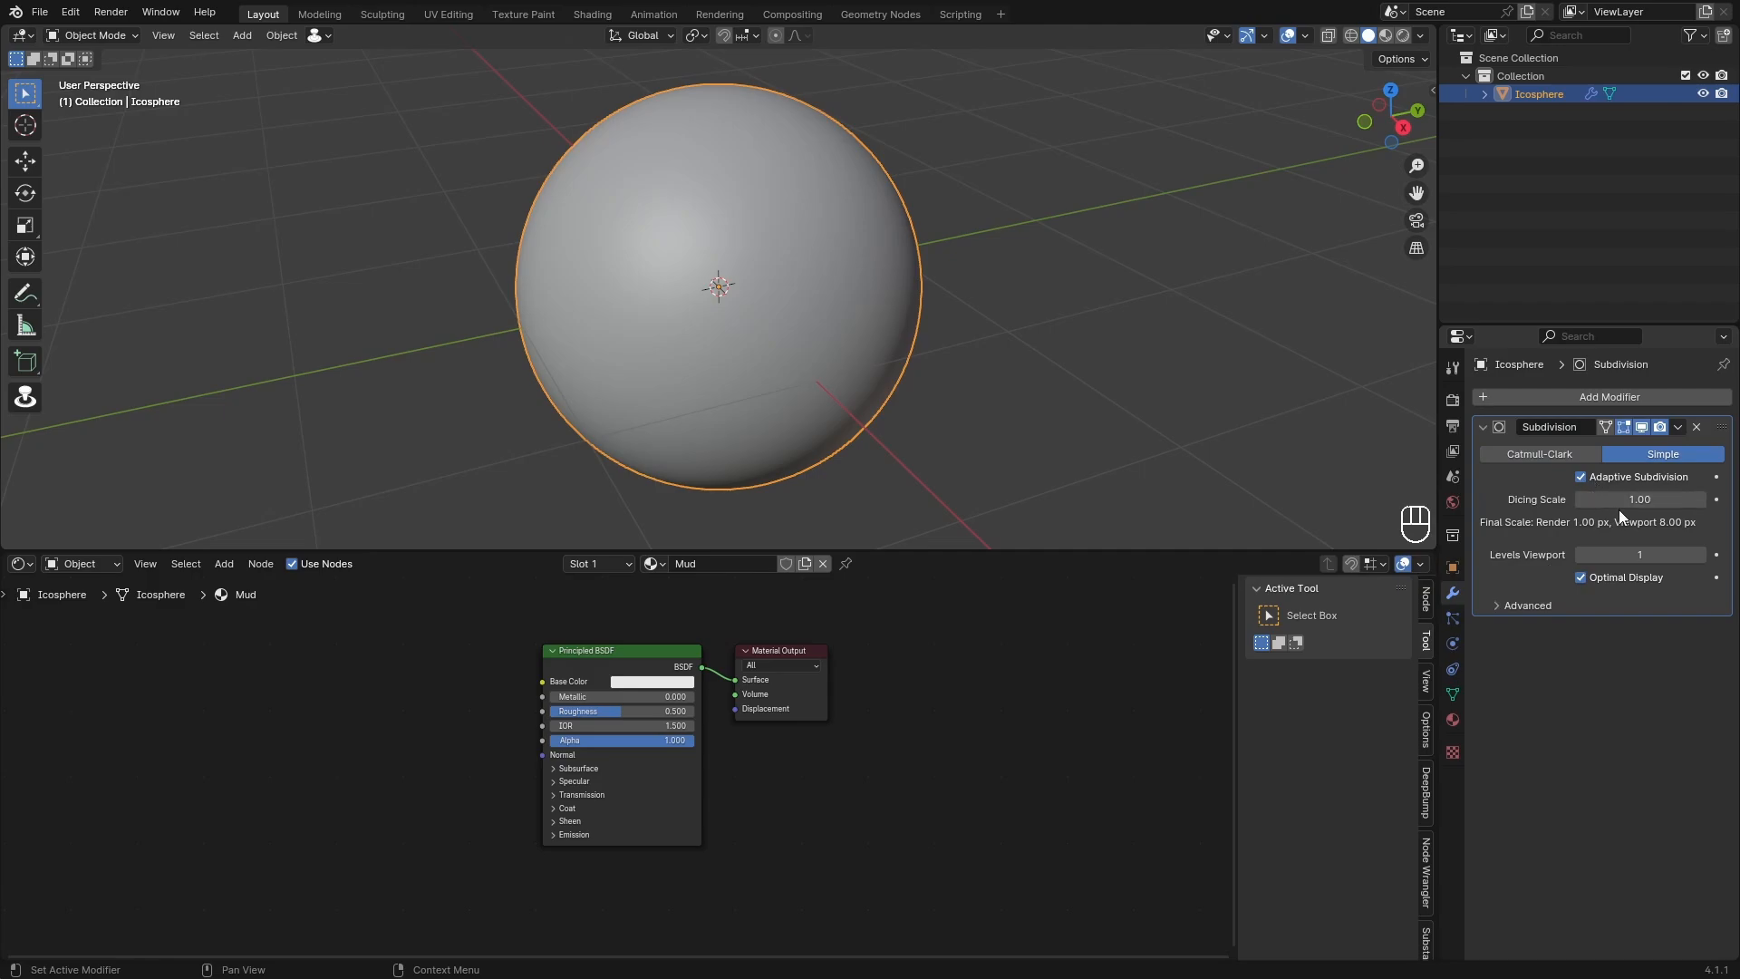
Step: Switch the viewport to rendered shading and paste the copied area lights and camera into the scene
{"action": "left_click", "coordinate": [1403, 35]}
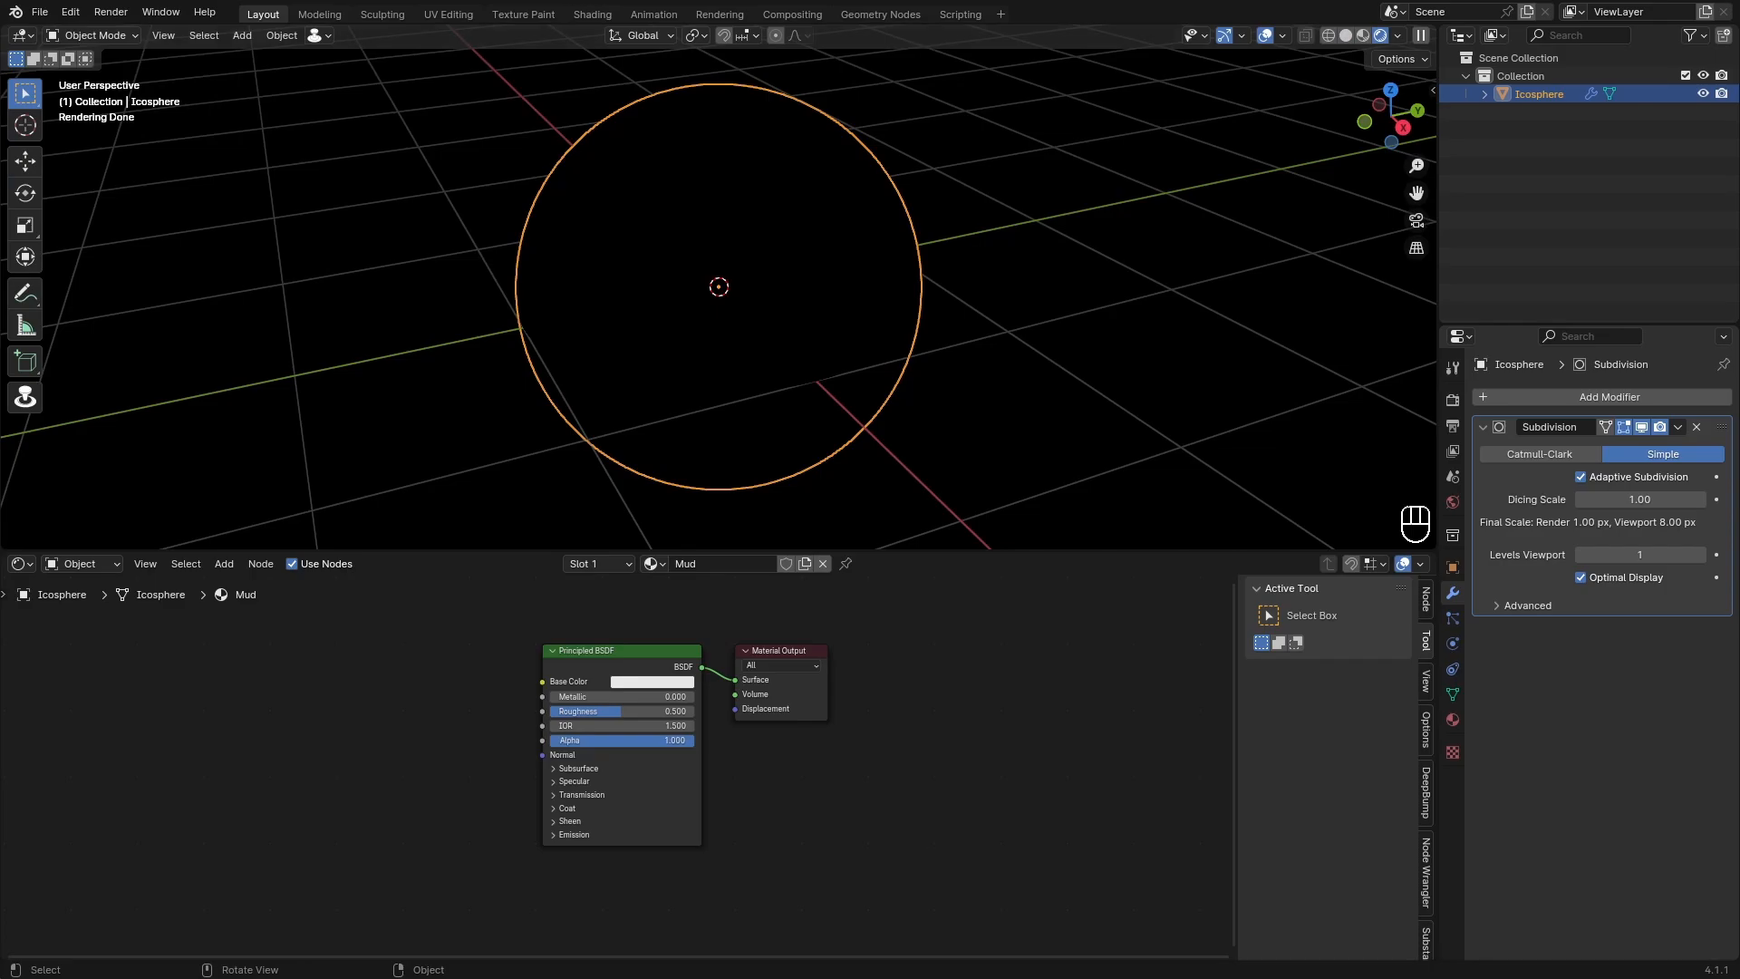
{"action": "key", "text": "ctrl+v"}
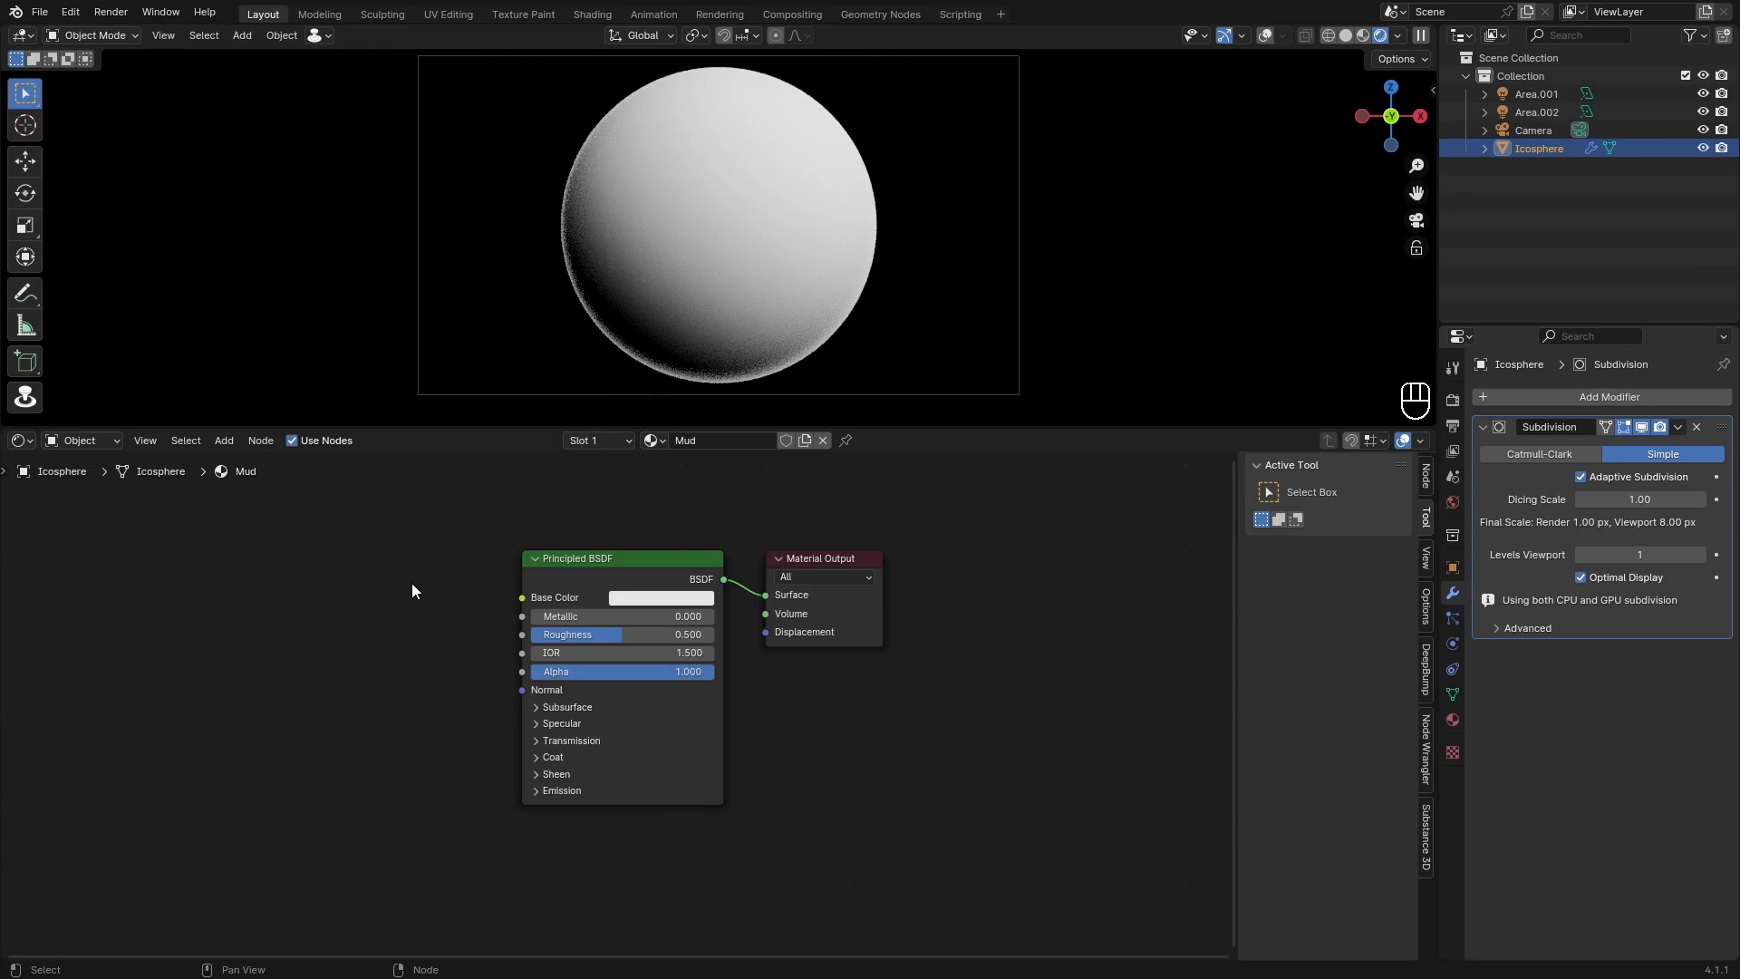
Step: Add a Voronoi Texture node before the Principled BSDF, preview its Distance output on the sphere and move it farther from the shader
{"action": "middle_click_drag", "start_coordinate": [412, 585], "coordinate": [608, 641]}
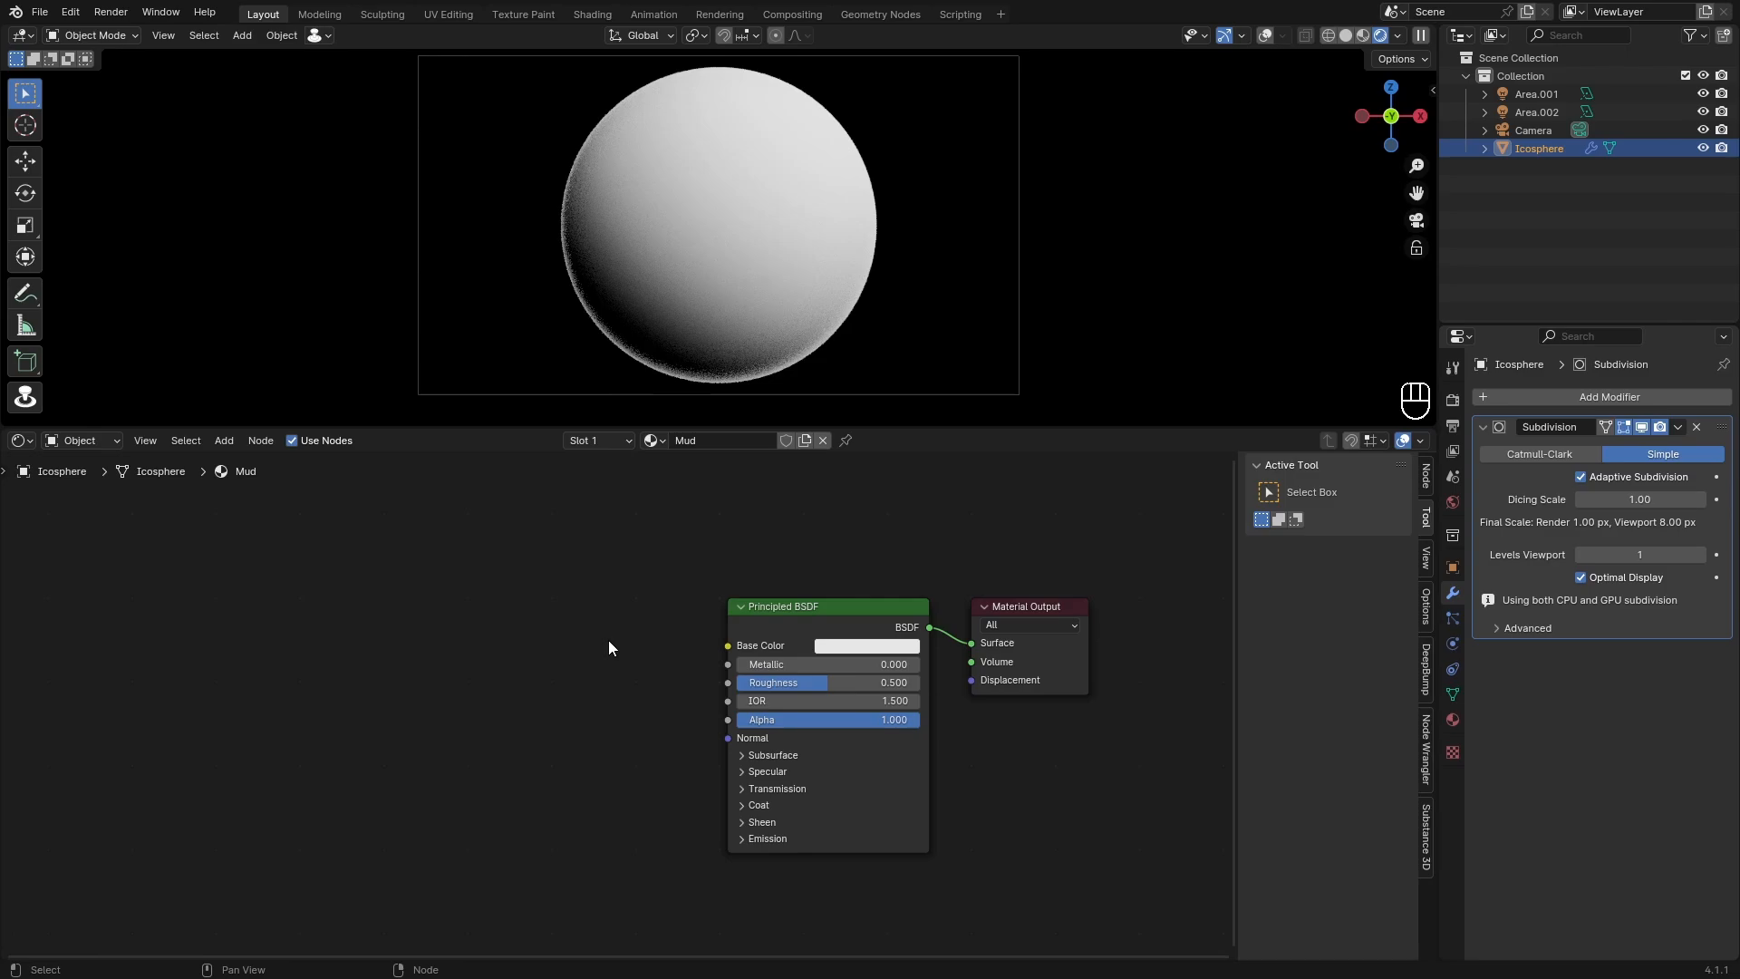
{"action": "key", "text": "shift+a"}
{"action": "type", "text": "vo"}
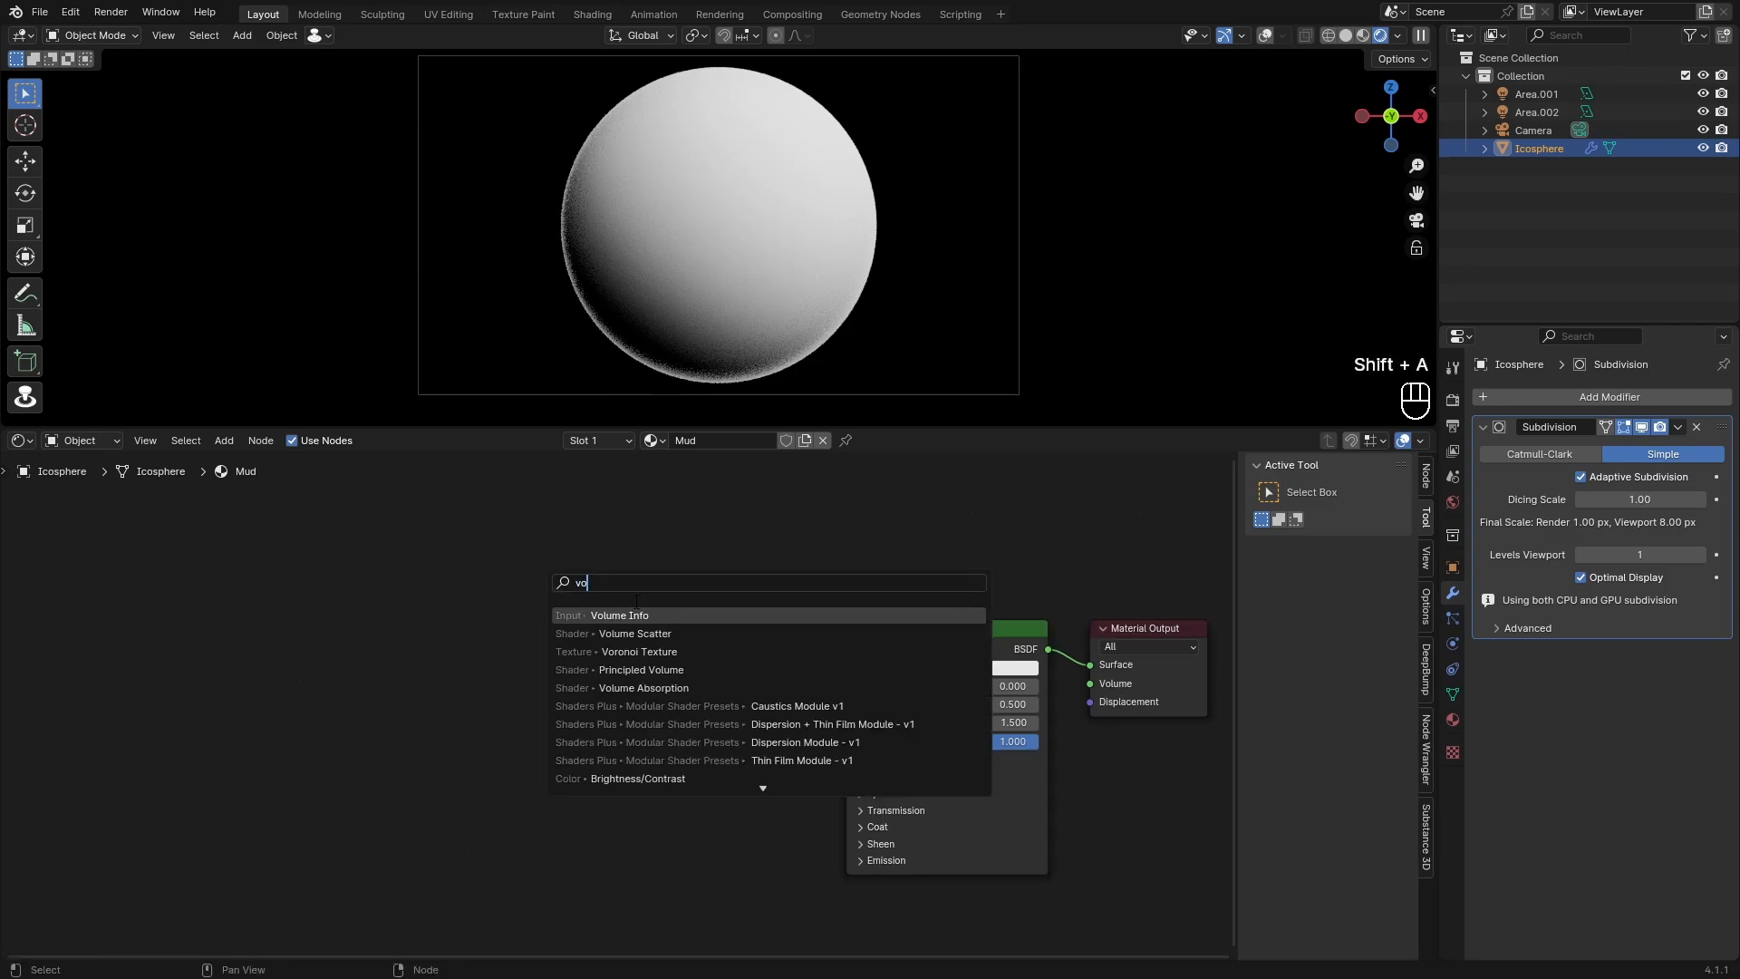
{"action": "left_click", "coordinate": [668, 653]}
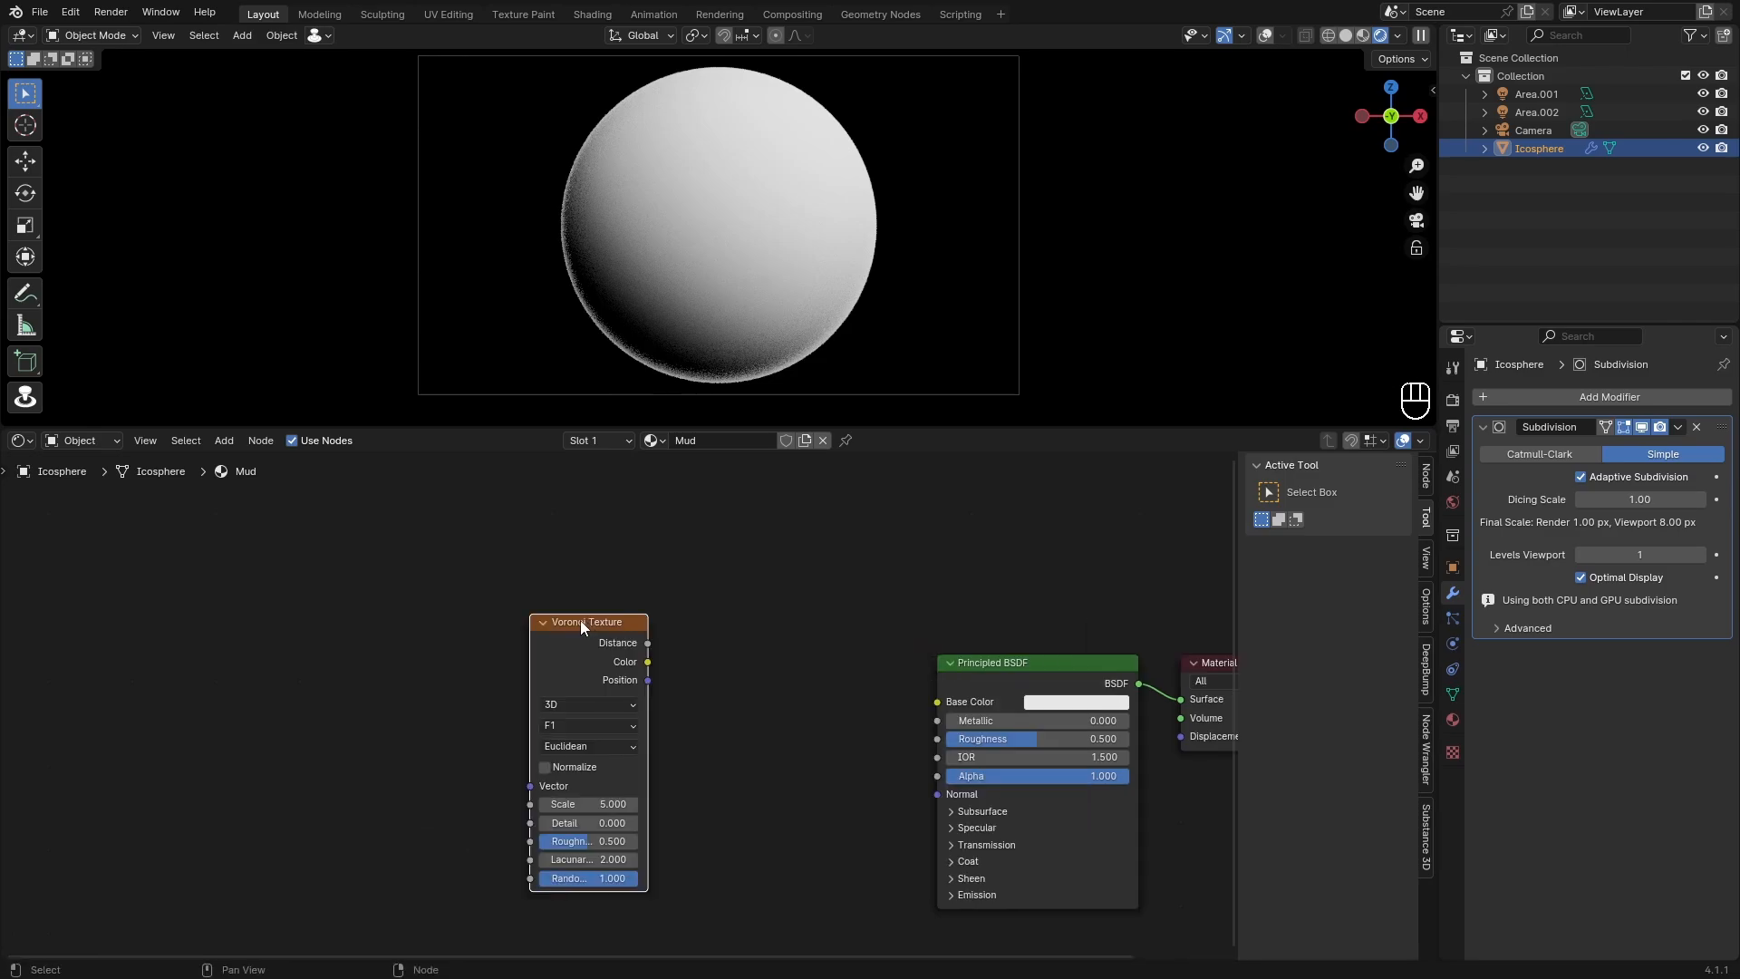
{"action": "left_click", "coordinate": [582, 625], "text": "ctrl+shift"}
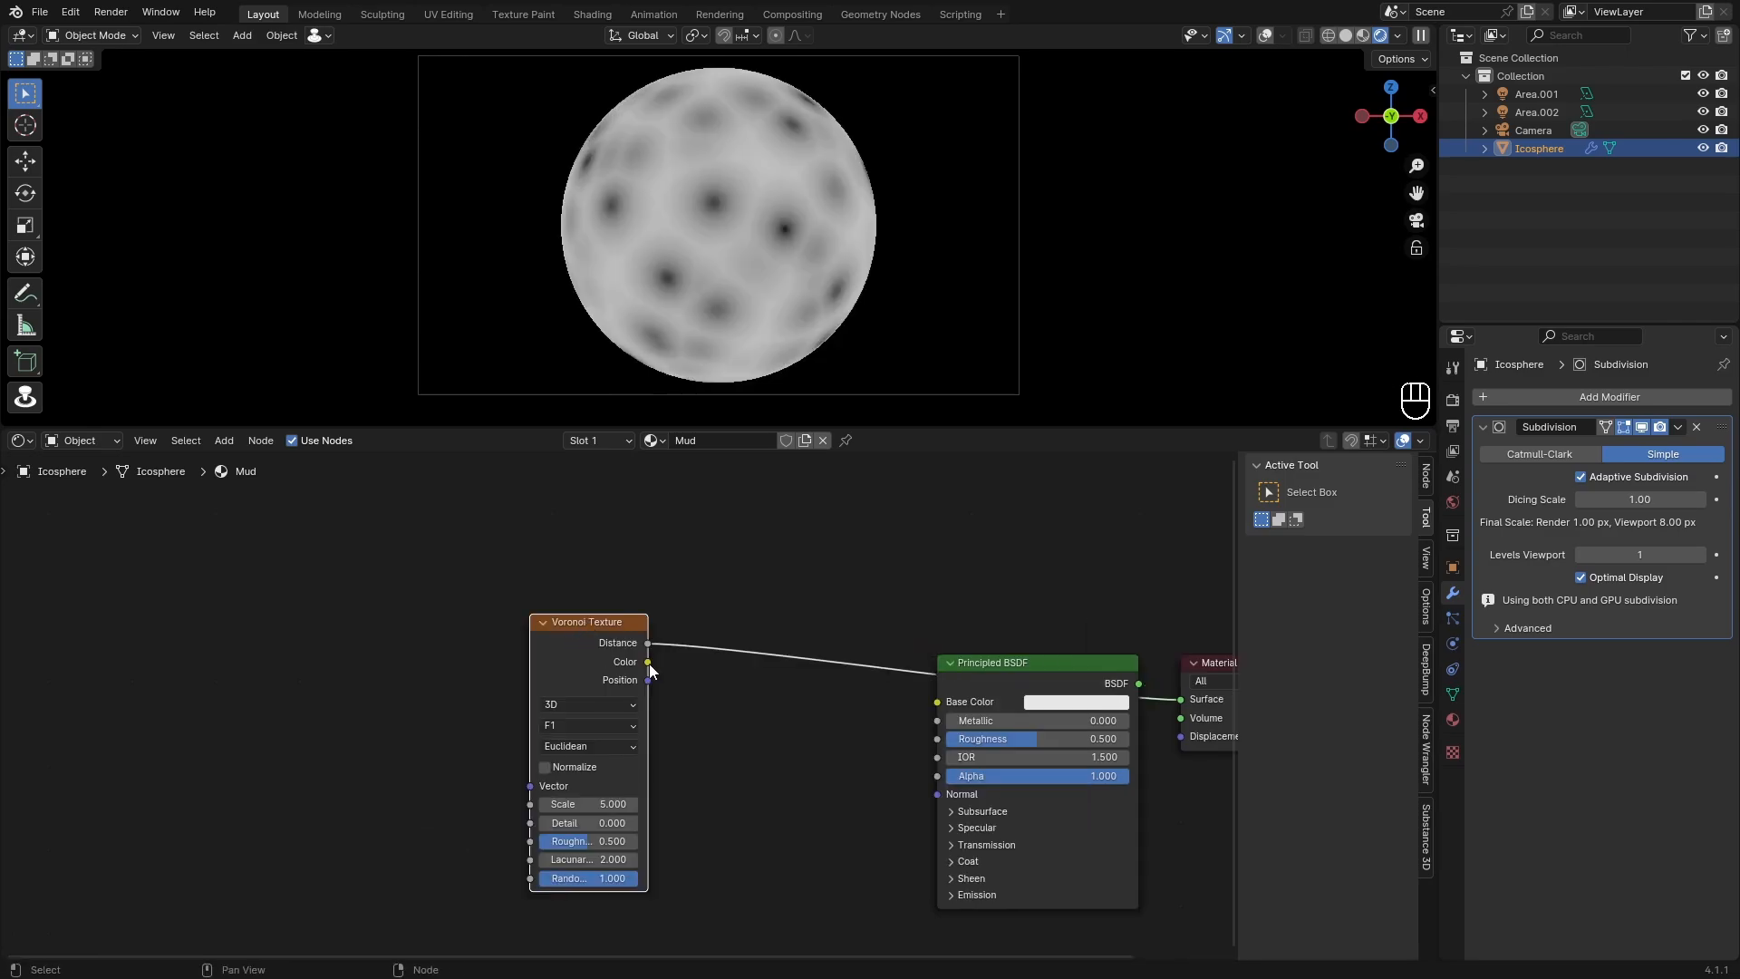
{"action": "left_click_drag", "start_coordinate": [605, 628], "coordinate": [504, 606]}
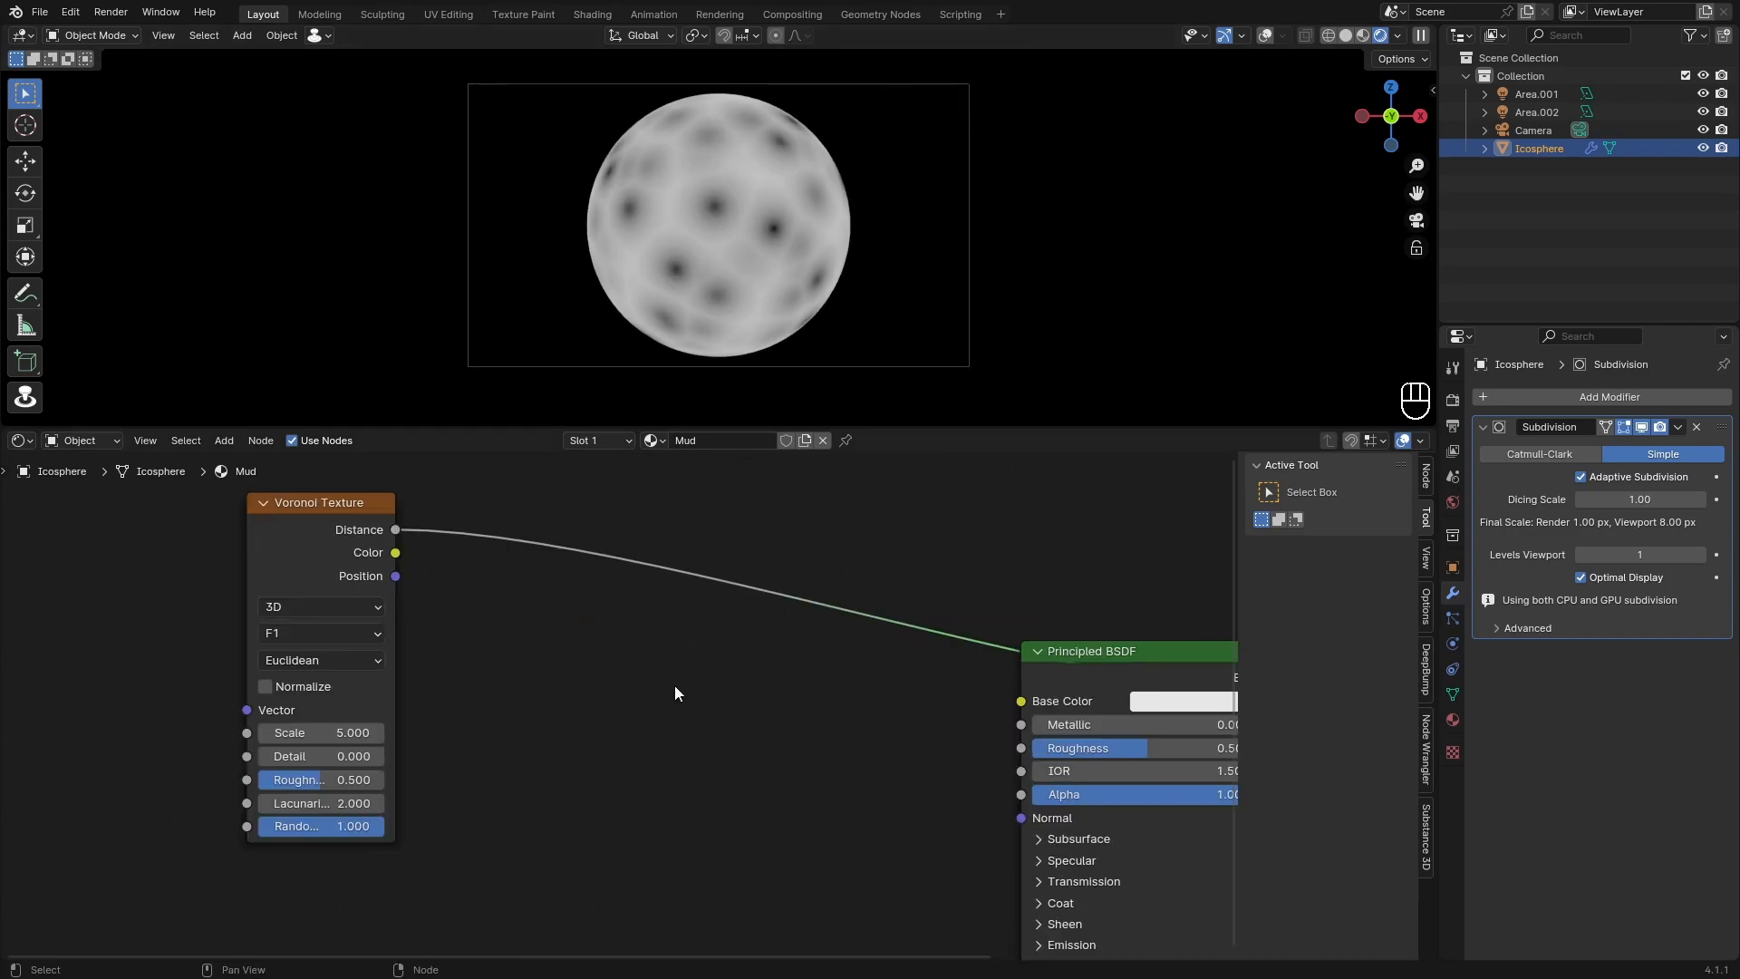
Step: Insert a Displacement node with the Voronoi Distance feeding its Height, and connect its output to the Material Output's Displacement input
{"action": "scroll", "coordinate": [674, 686], "scroll_direction": "down", "scroll_amount": 3}
{"action": "middle_click_drag", "start_coordinate": [554, 653], "coordinate": [414, 586]}
{"action": "key", "text": "shift+a"}
{"action": "type", "text": "d"}
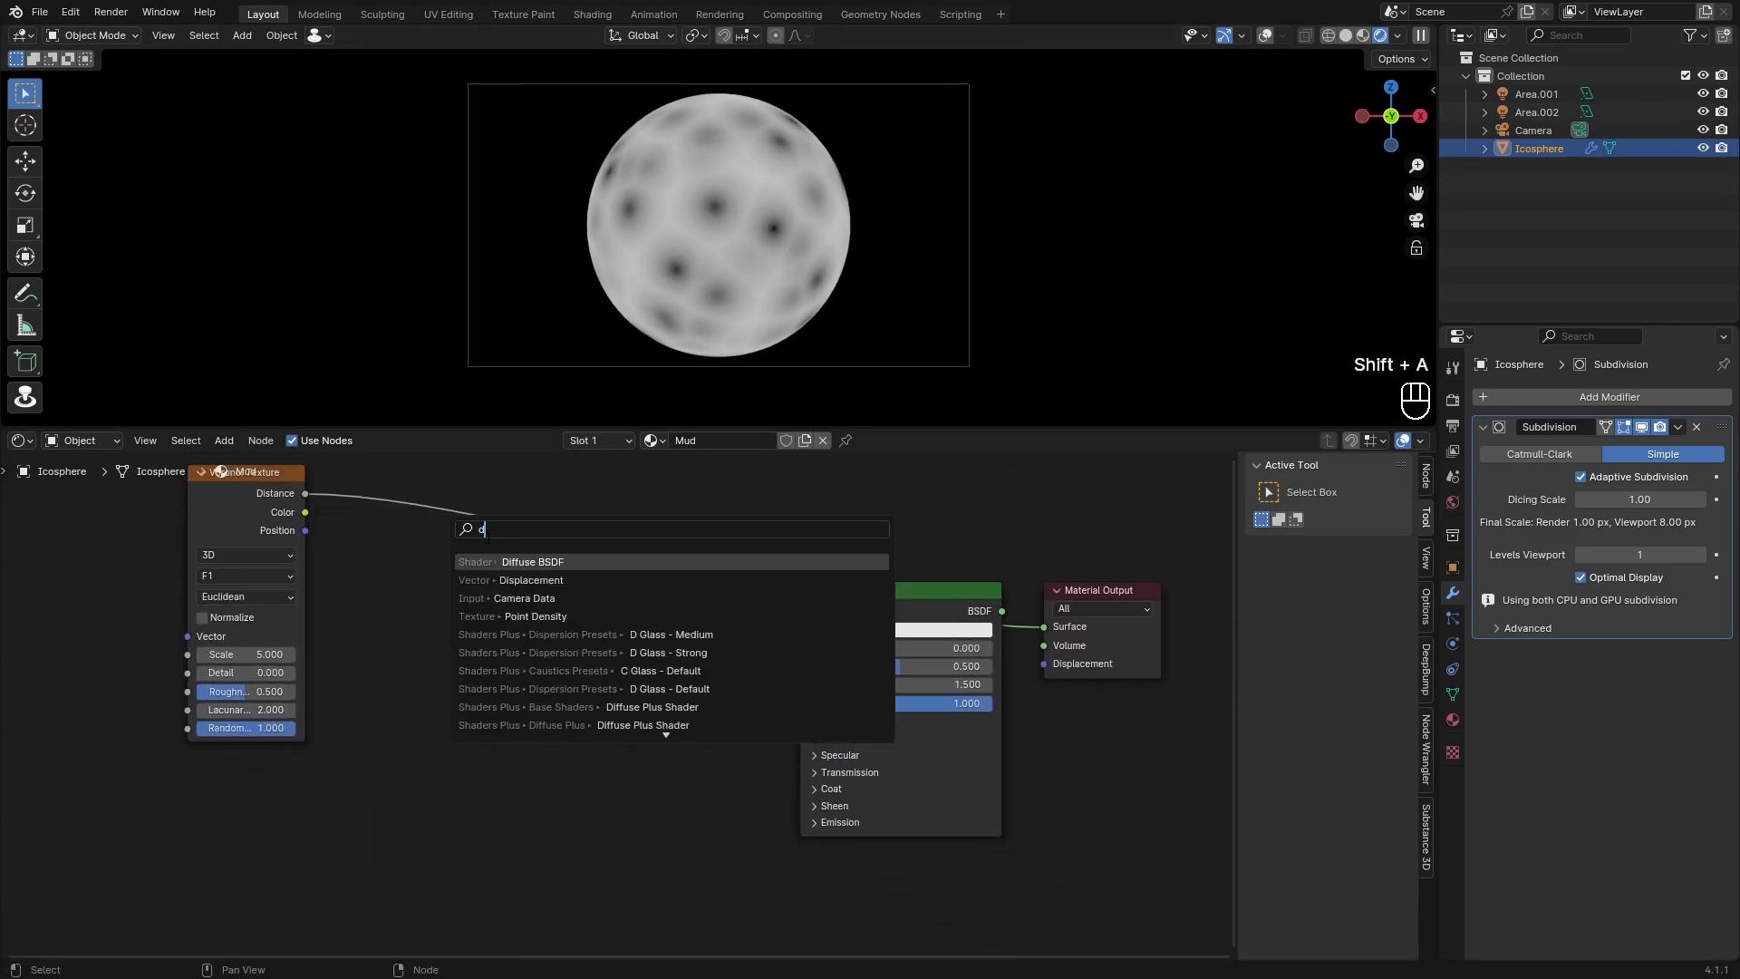
{"action": "left_click", "coordinate": [533, 580]}
{"action": "left_click", "coordinate": [535, 609]}
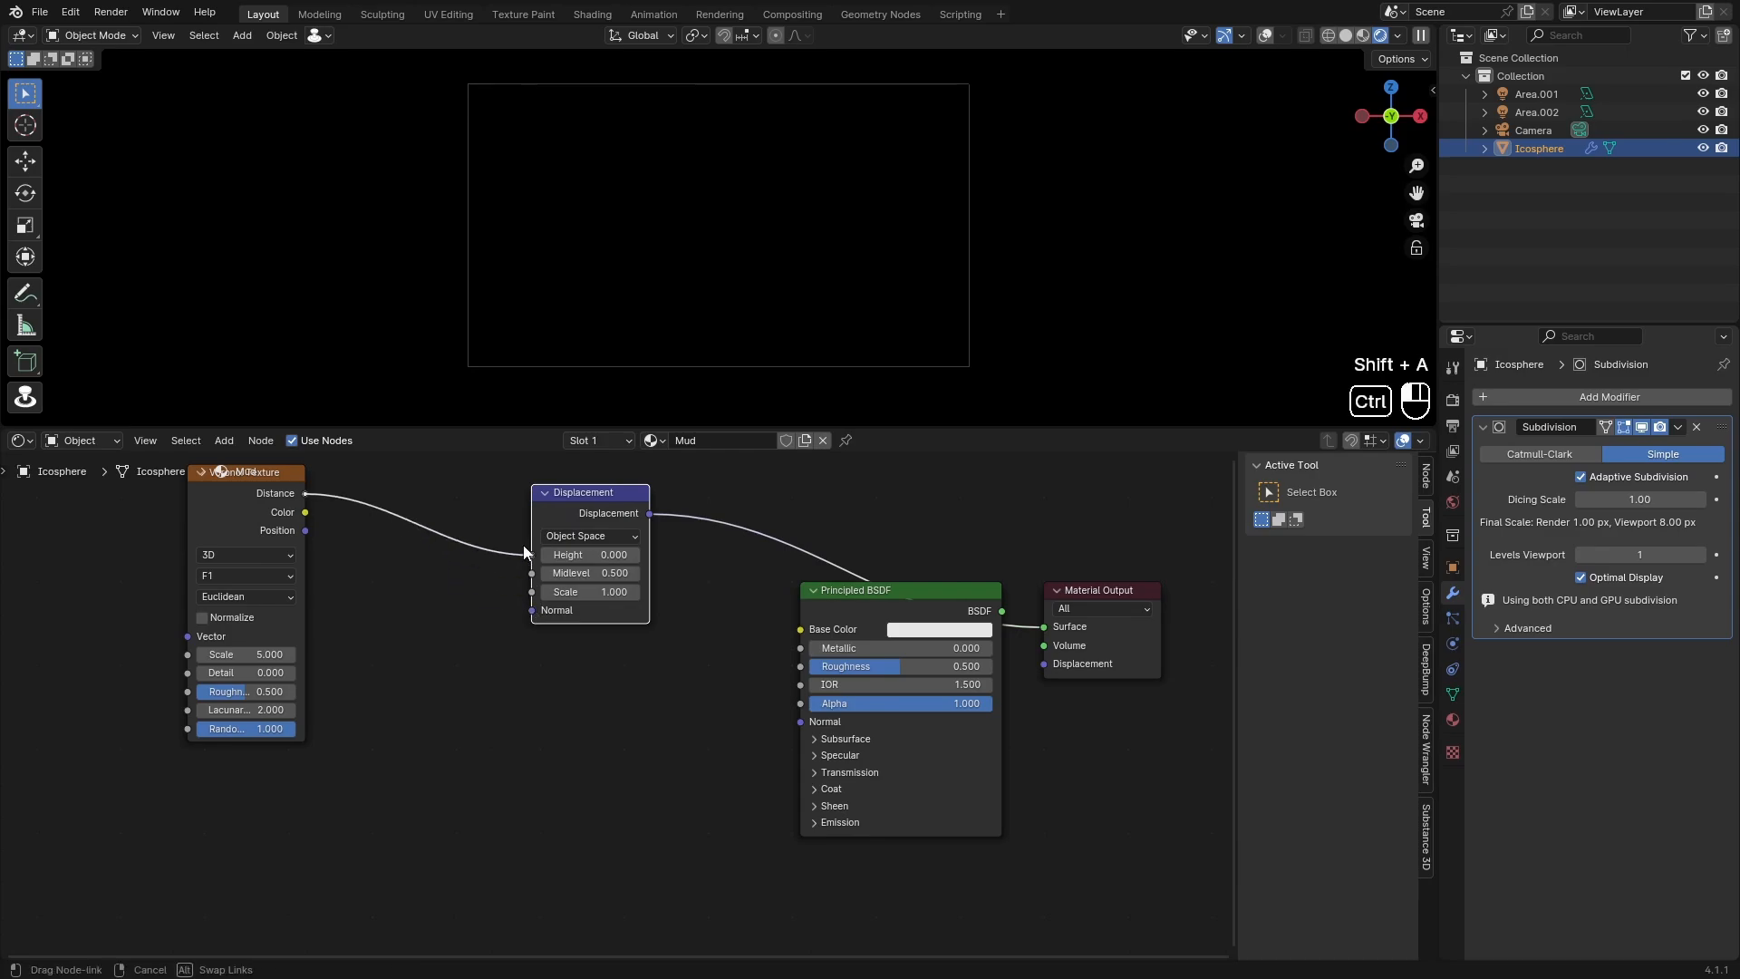
{"action": "left_click_drag", "start_coordinate": [573, 495], "coordinate": [1051, 664]}
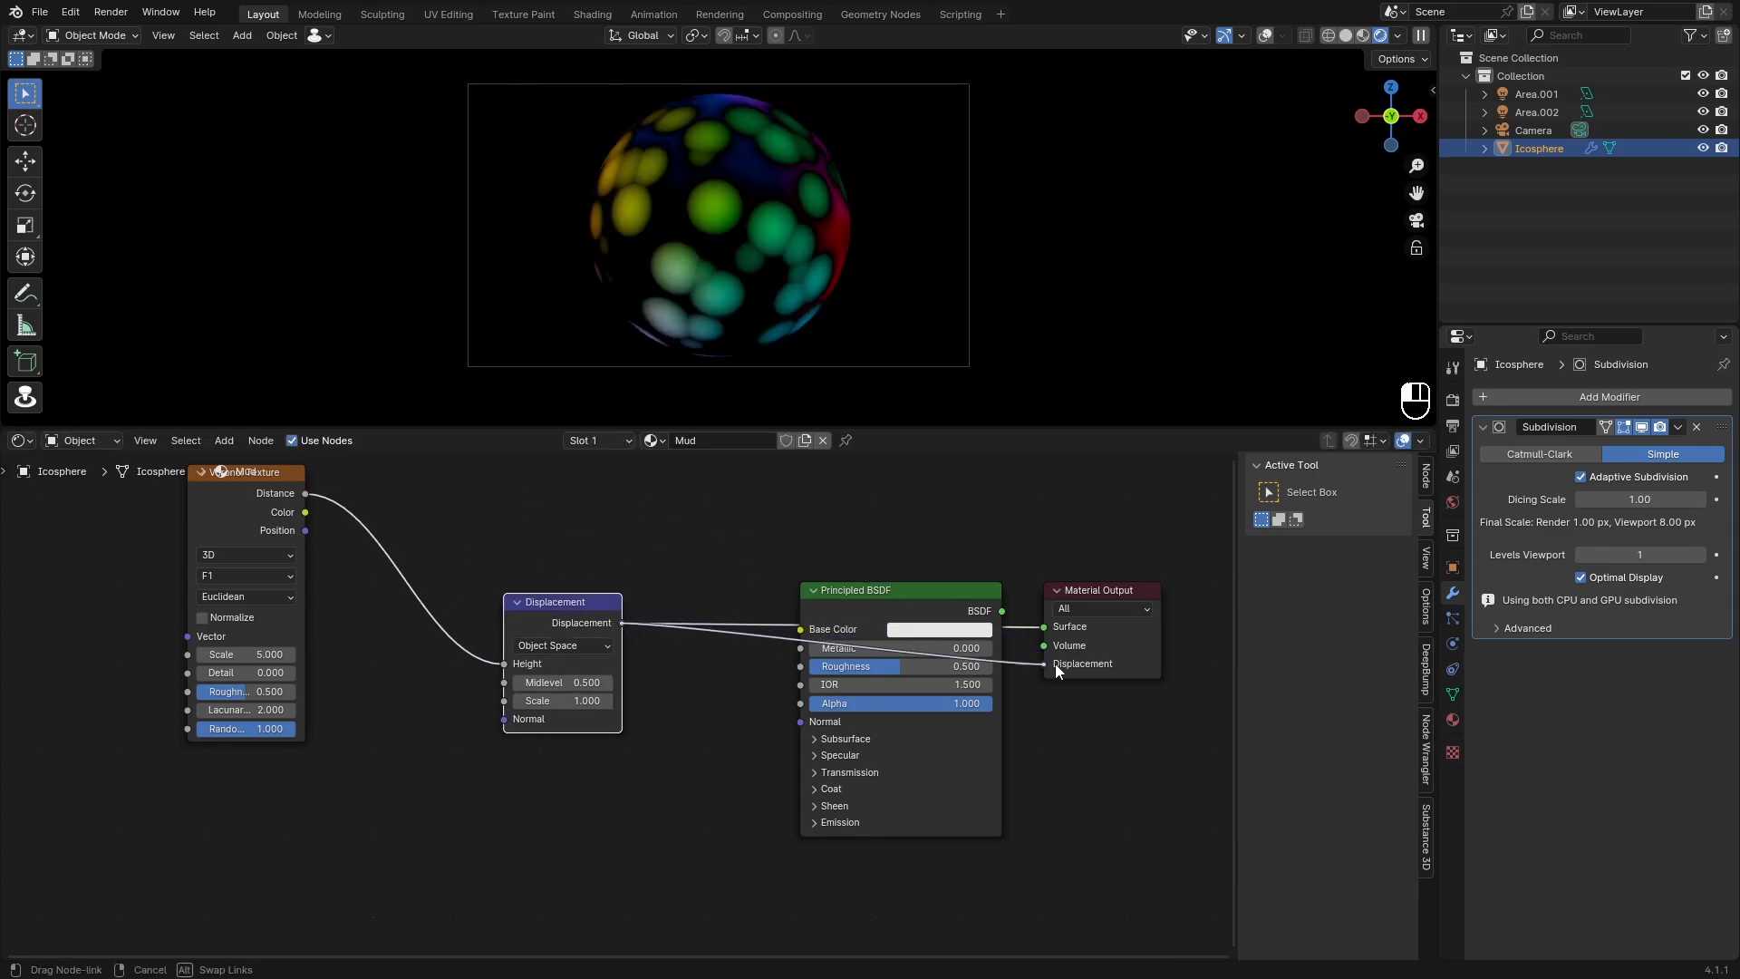
Step: Cut the displacement preview link to the Material Output and connect the Principled BSDF to its Surface input instead
{"action": "right_click_drag", "start_coordinate": [1027, 641], "coordinate": [1023, 612], "text": "ctrl"}
{"action": "left_click_drag", "start_coordinate": [1004, 613], "coordinate": [1035, 640]}
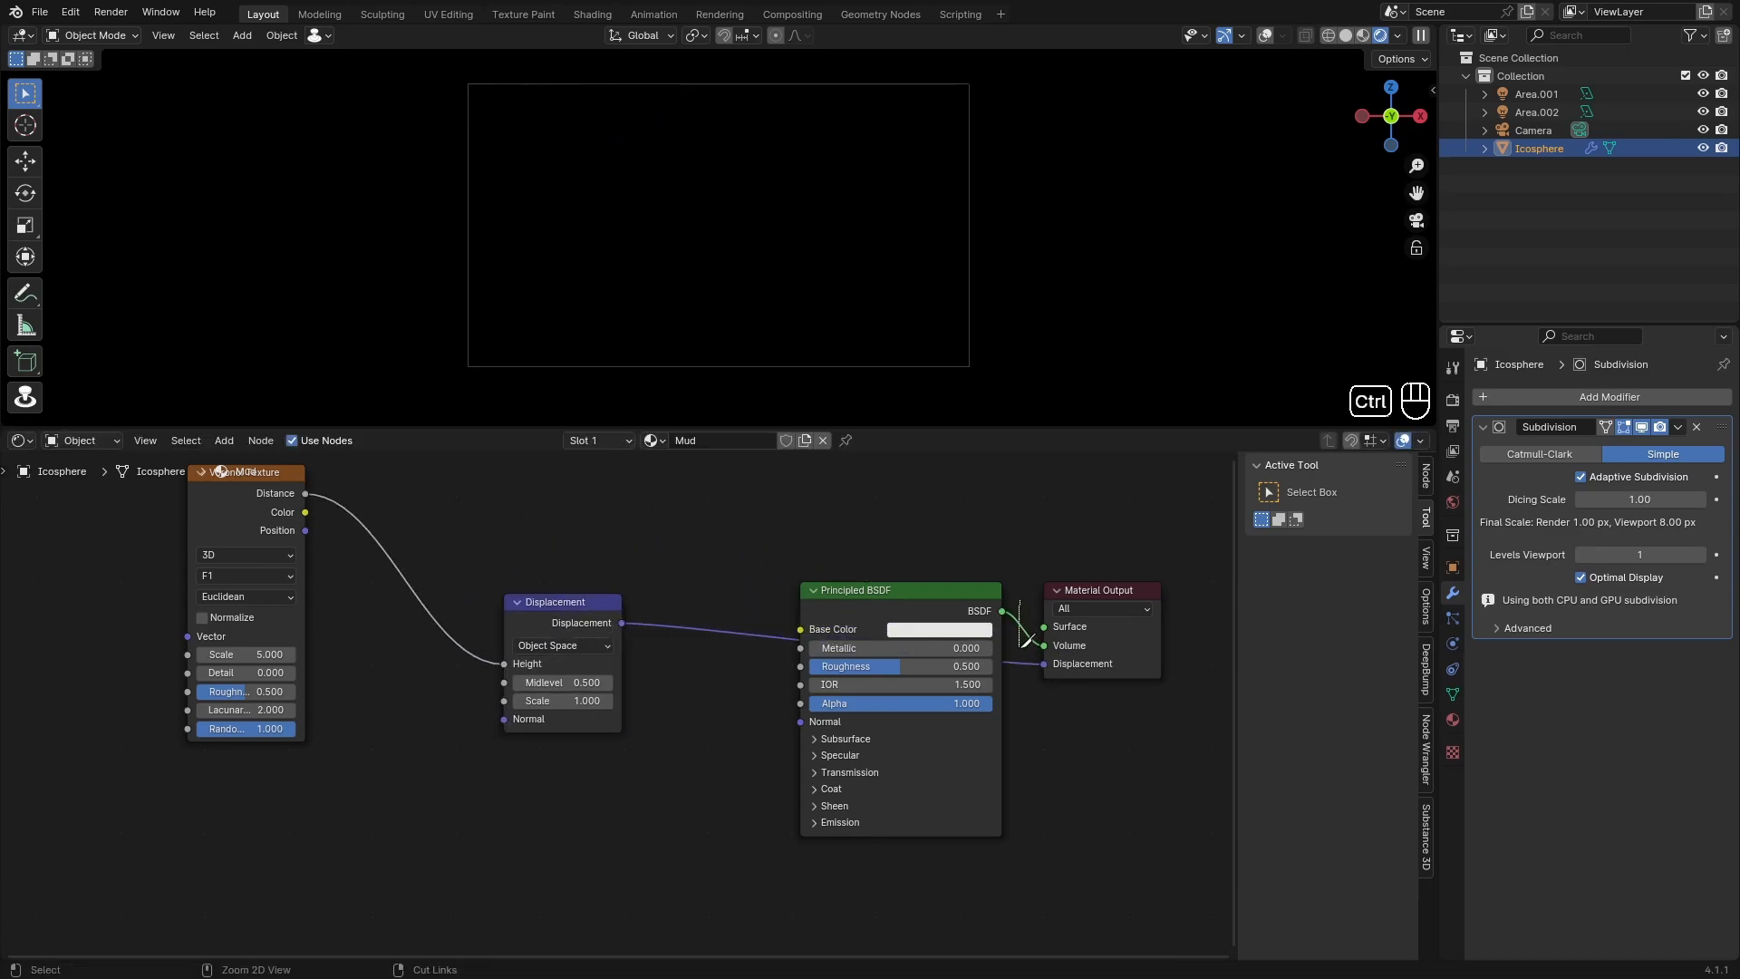
{"action": "right_click_drag", "start_coordinate": [1016, 644], "coordinate": [1030, 616], "text": "ctrl"}
{"action": "left_click_drag", "start_coordinate": [1002, 612], "coordinate": [1044, 626]}
Step: Set the Voronoi Texture's feature output to Smooth F1 with a smoothness of 0.5
{"action": "scroll", "coordinate": [802, 187], "scroll_direction": "up", "scroll_amount": 1}
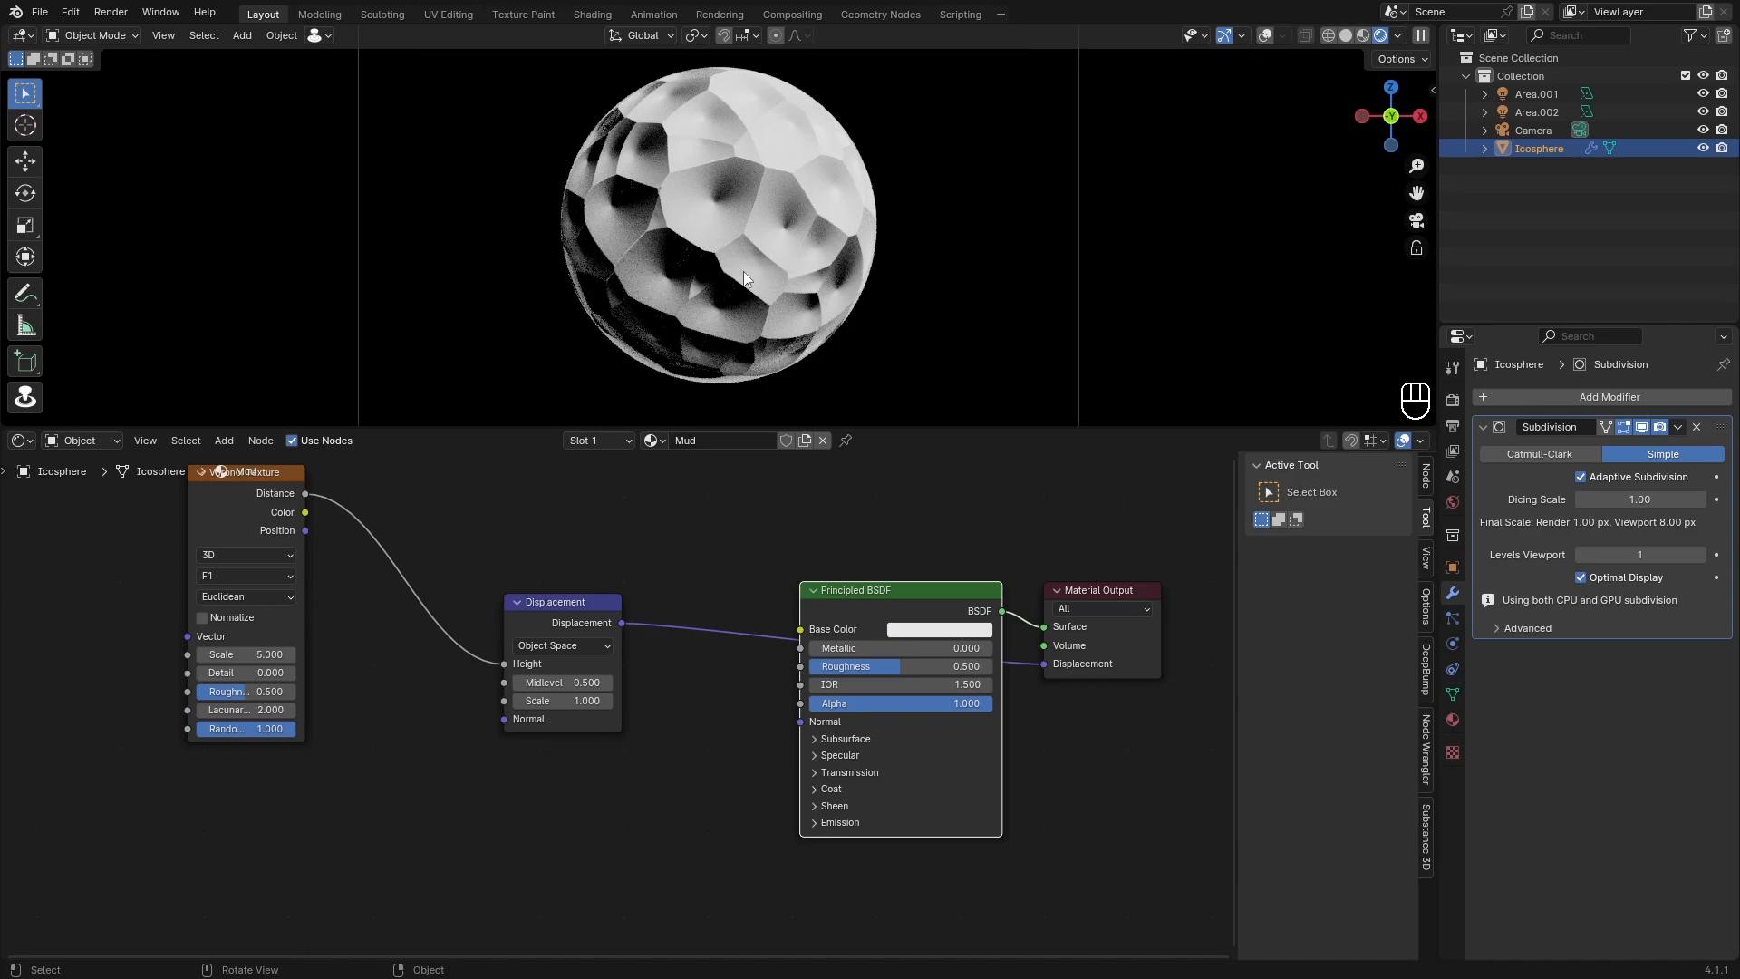
{"action": "scroll", "coordinate": [757, 258], "scroll_direction": "up", "scroll_amount": 3}
{"action": "scroll", "coordinate": [543, 730], "scroll_direction": "up", "scroll_amount": 2}
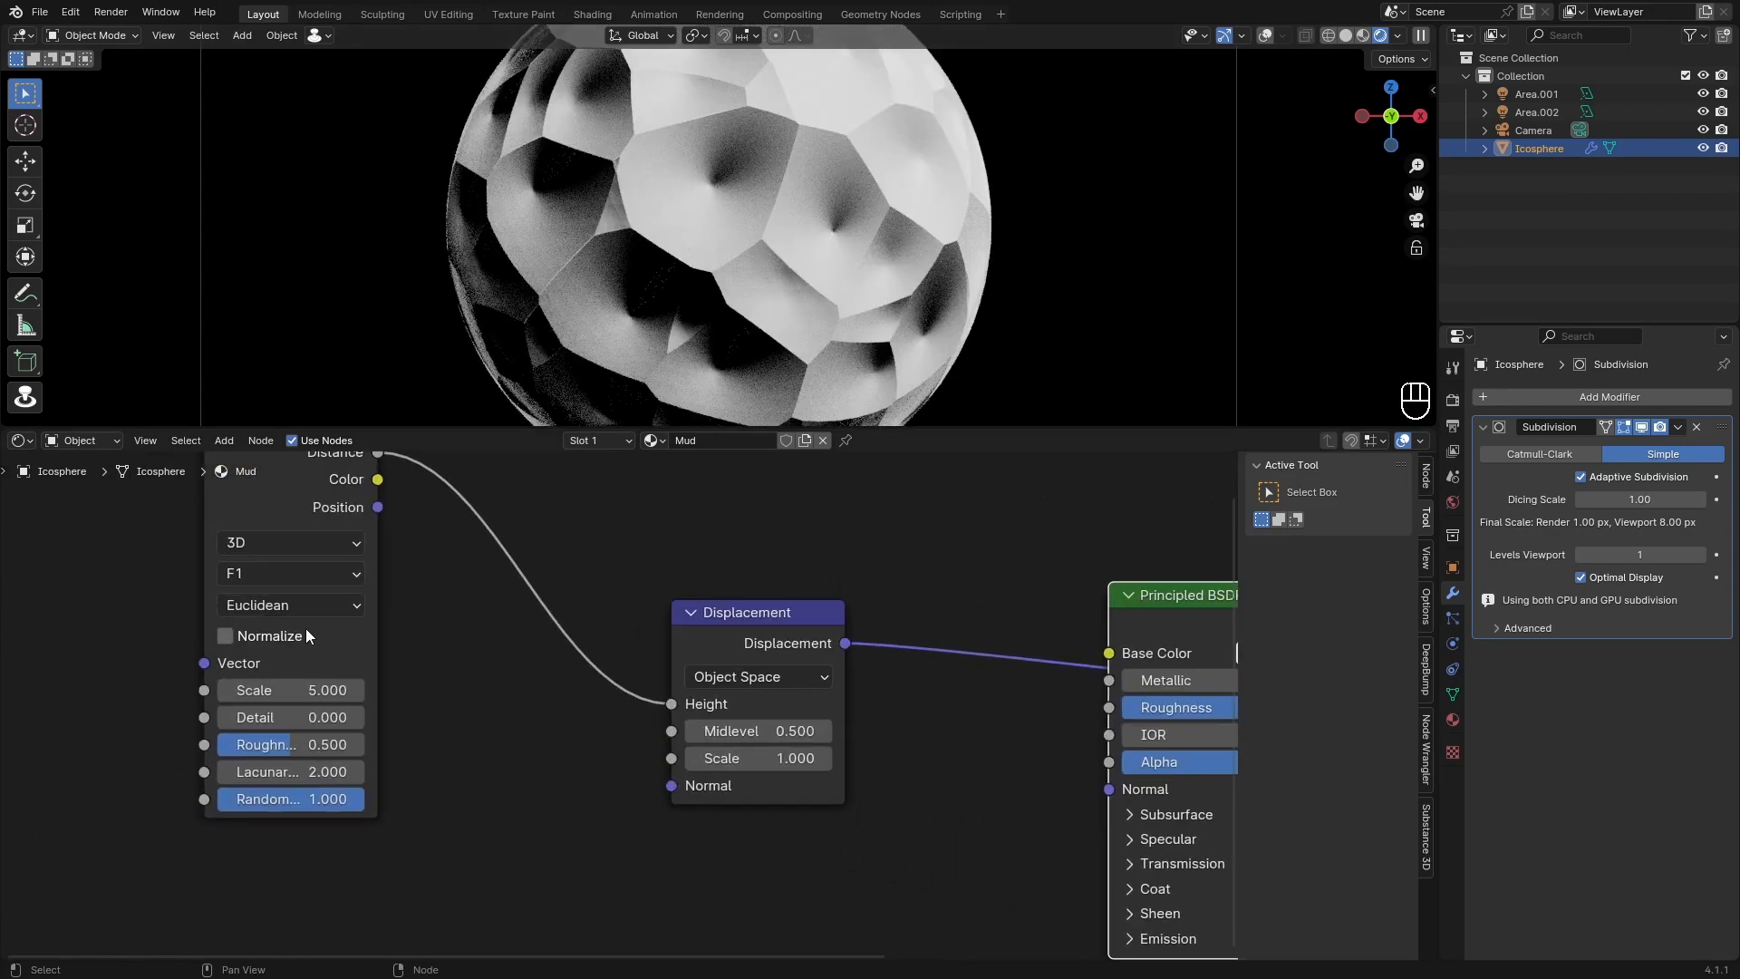
{"action": "left_click", "coordinate": [269, 574]}
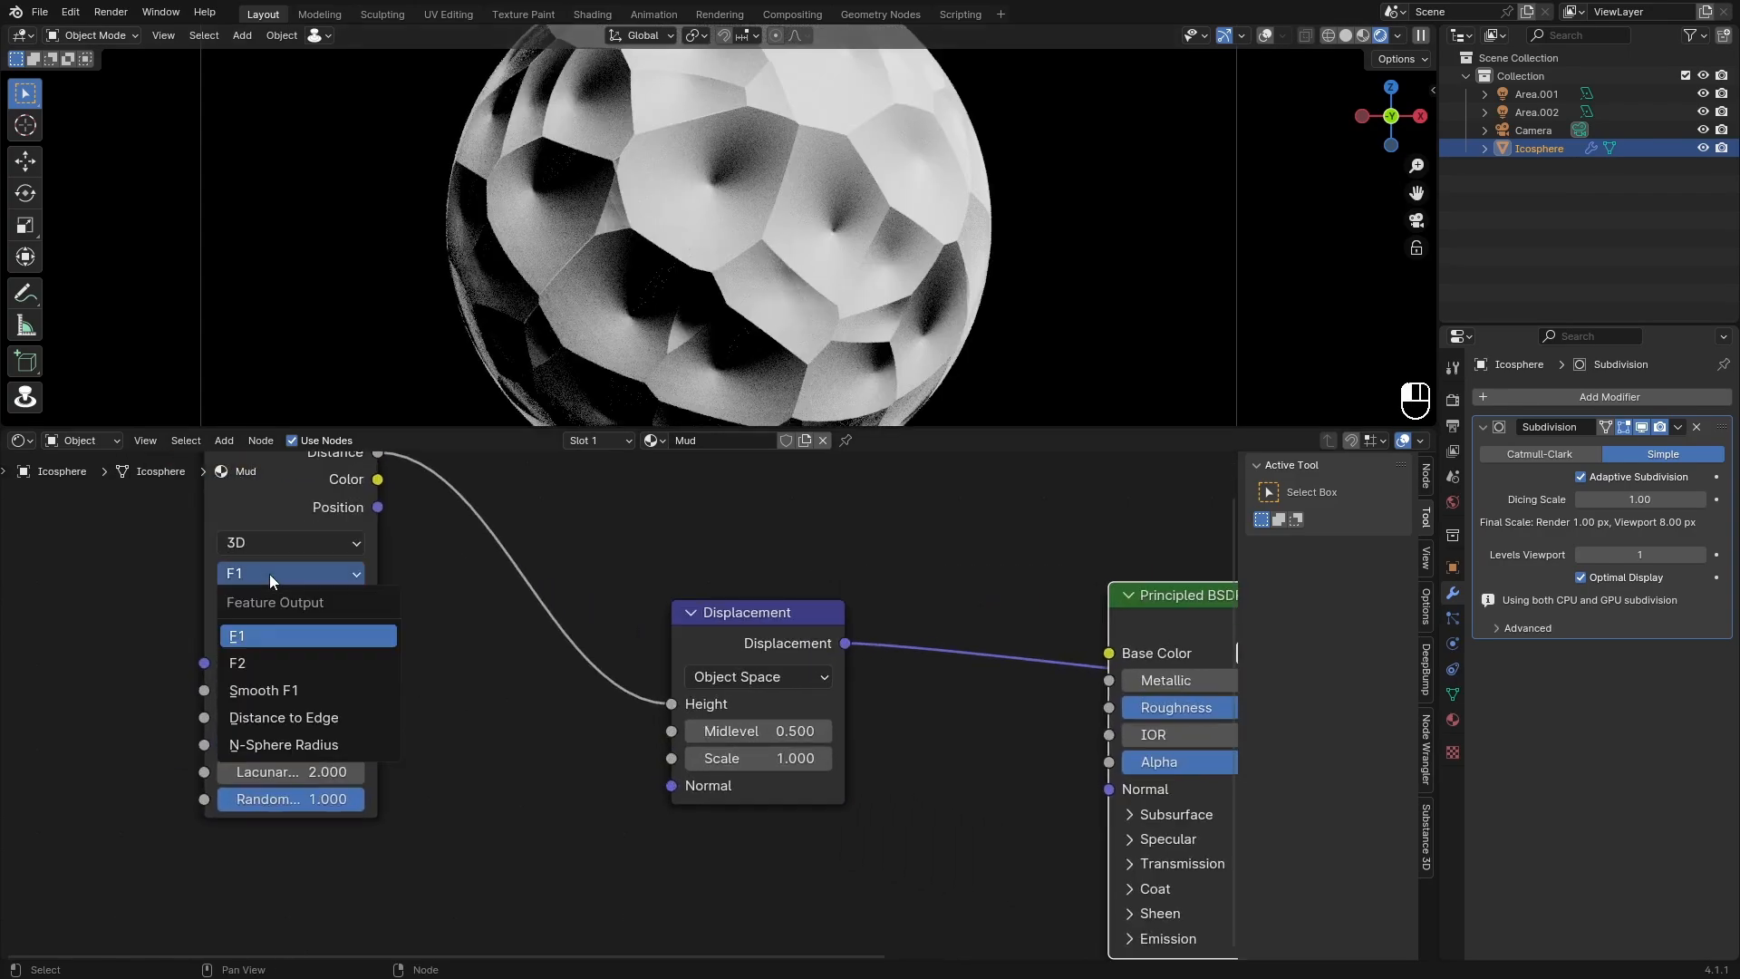
{"action": "left_click", "coordinate": [259, 698]}
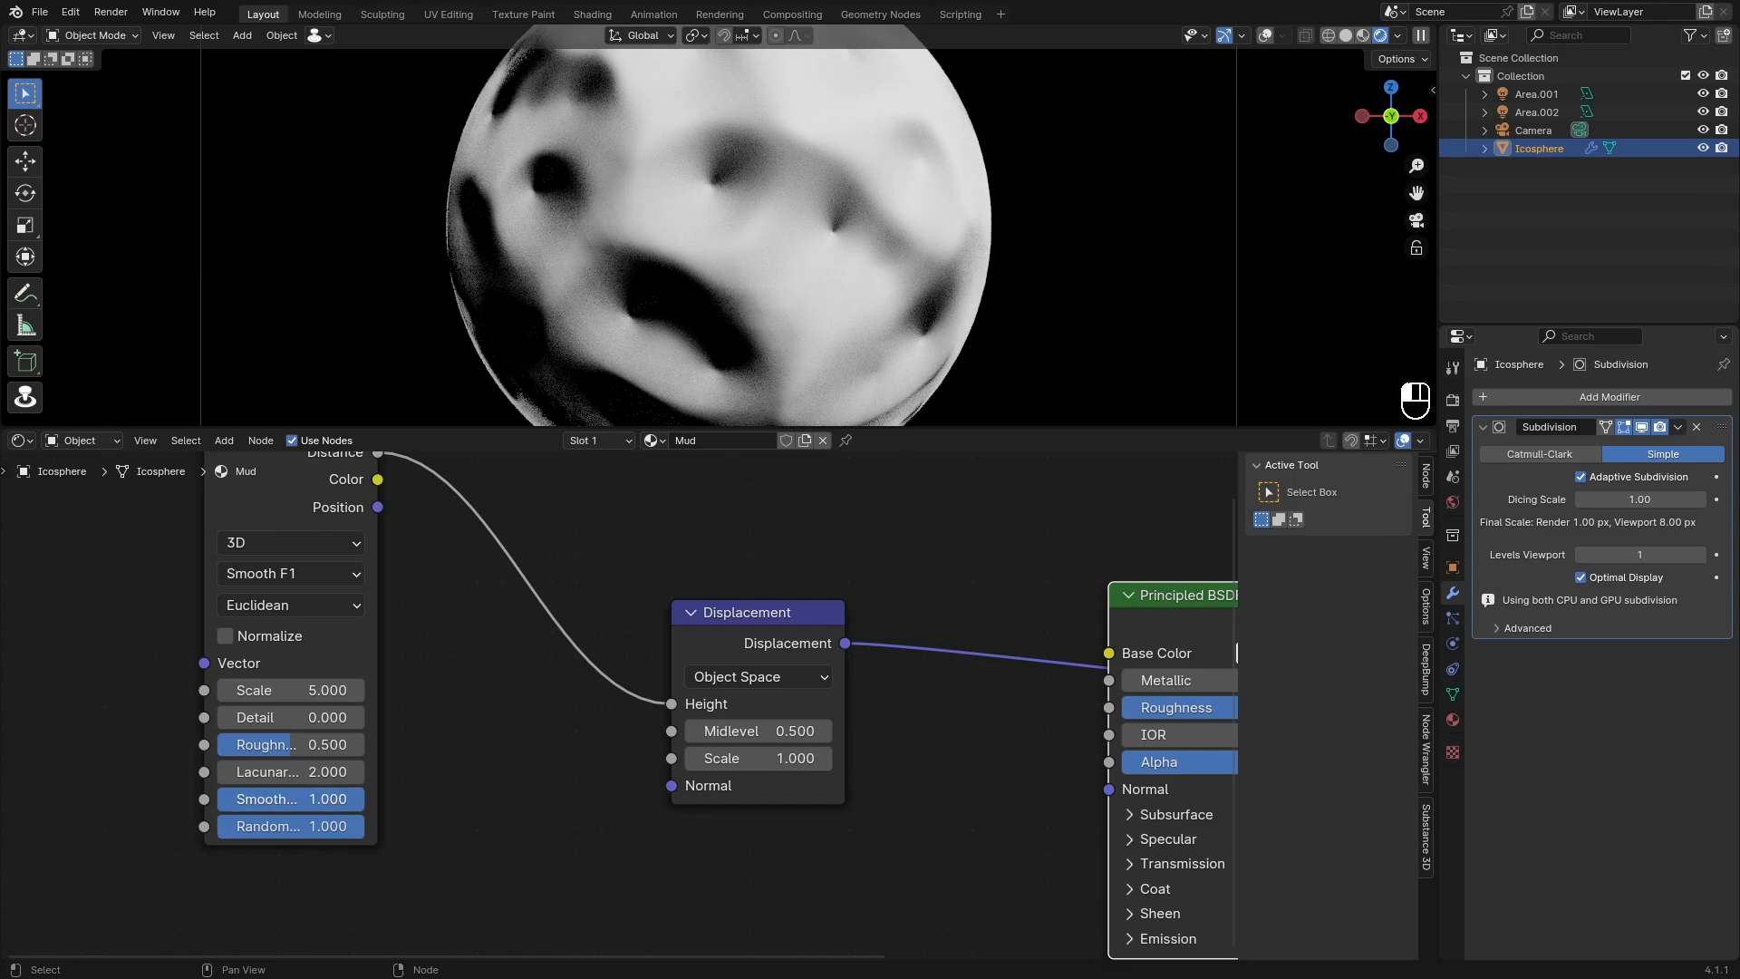
{"action": "left_click_drag", "start_coordinate": [304, 798], "coordinate": [240, 798]}
{"action": "double_click", "coordinate": [291, 798]}
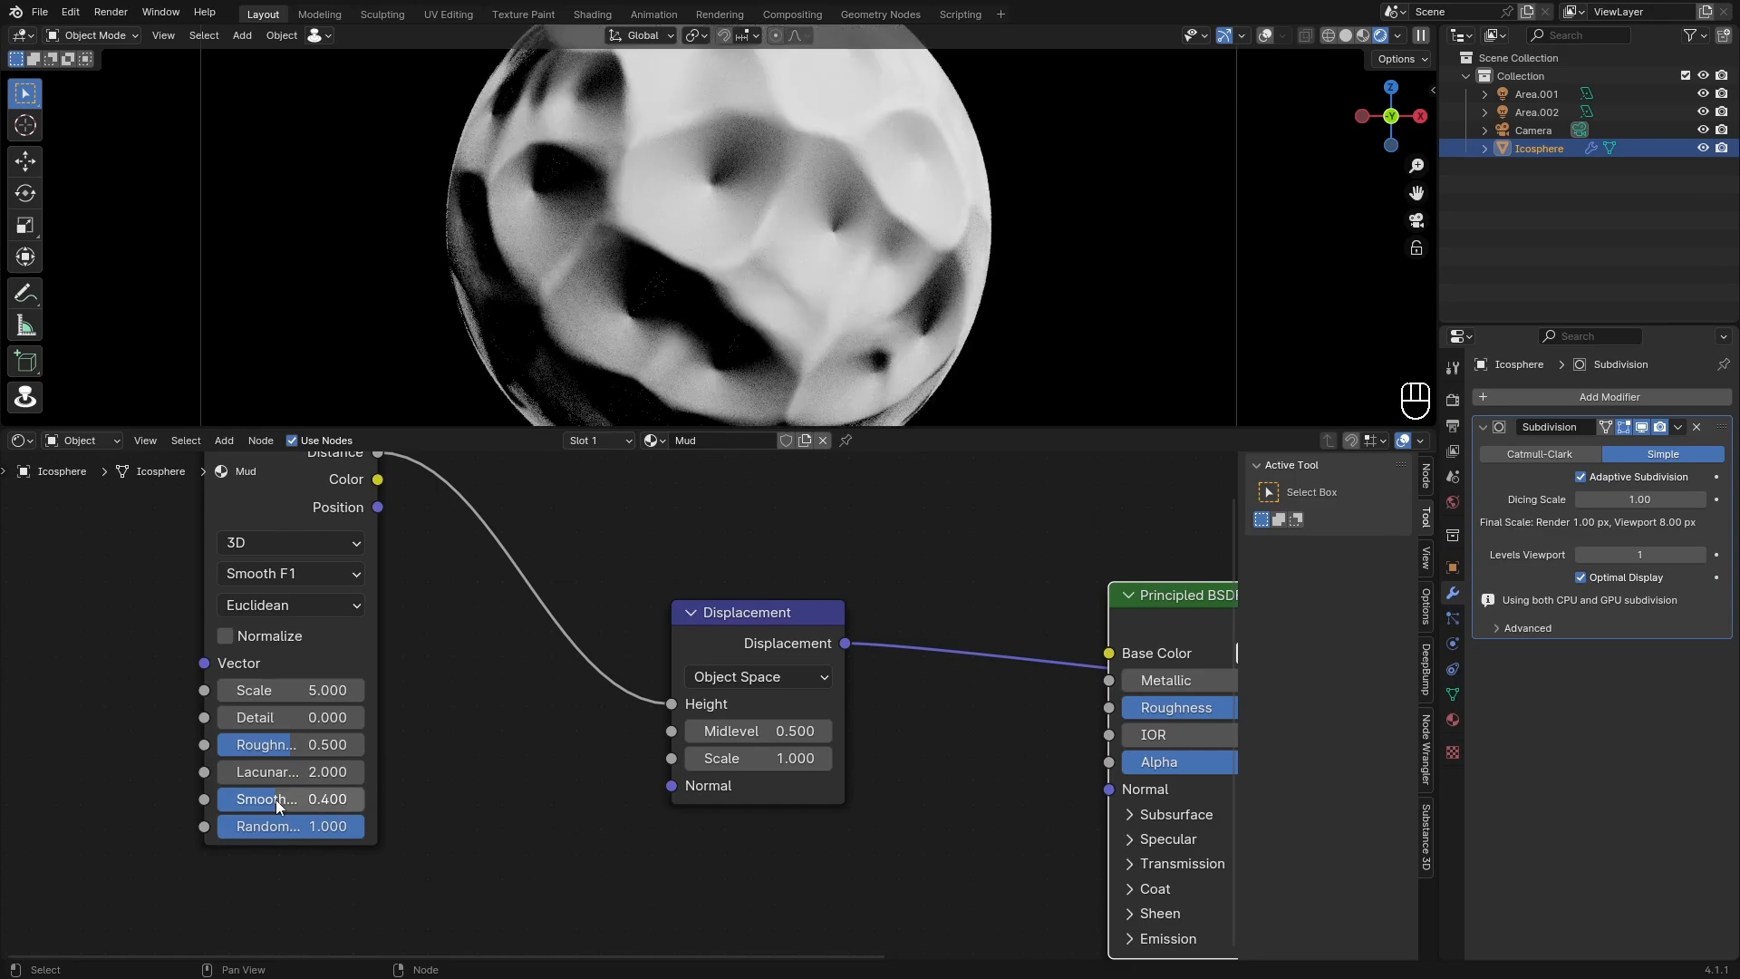
{"action": "type", "text": "0.4"}
{"action": "type", "text": ".5"}
{"action": "key", "text": "Return"}
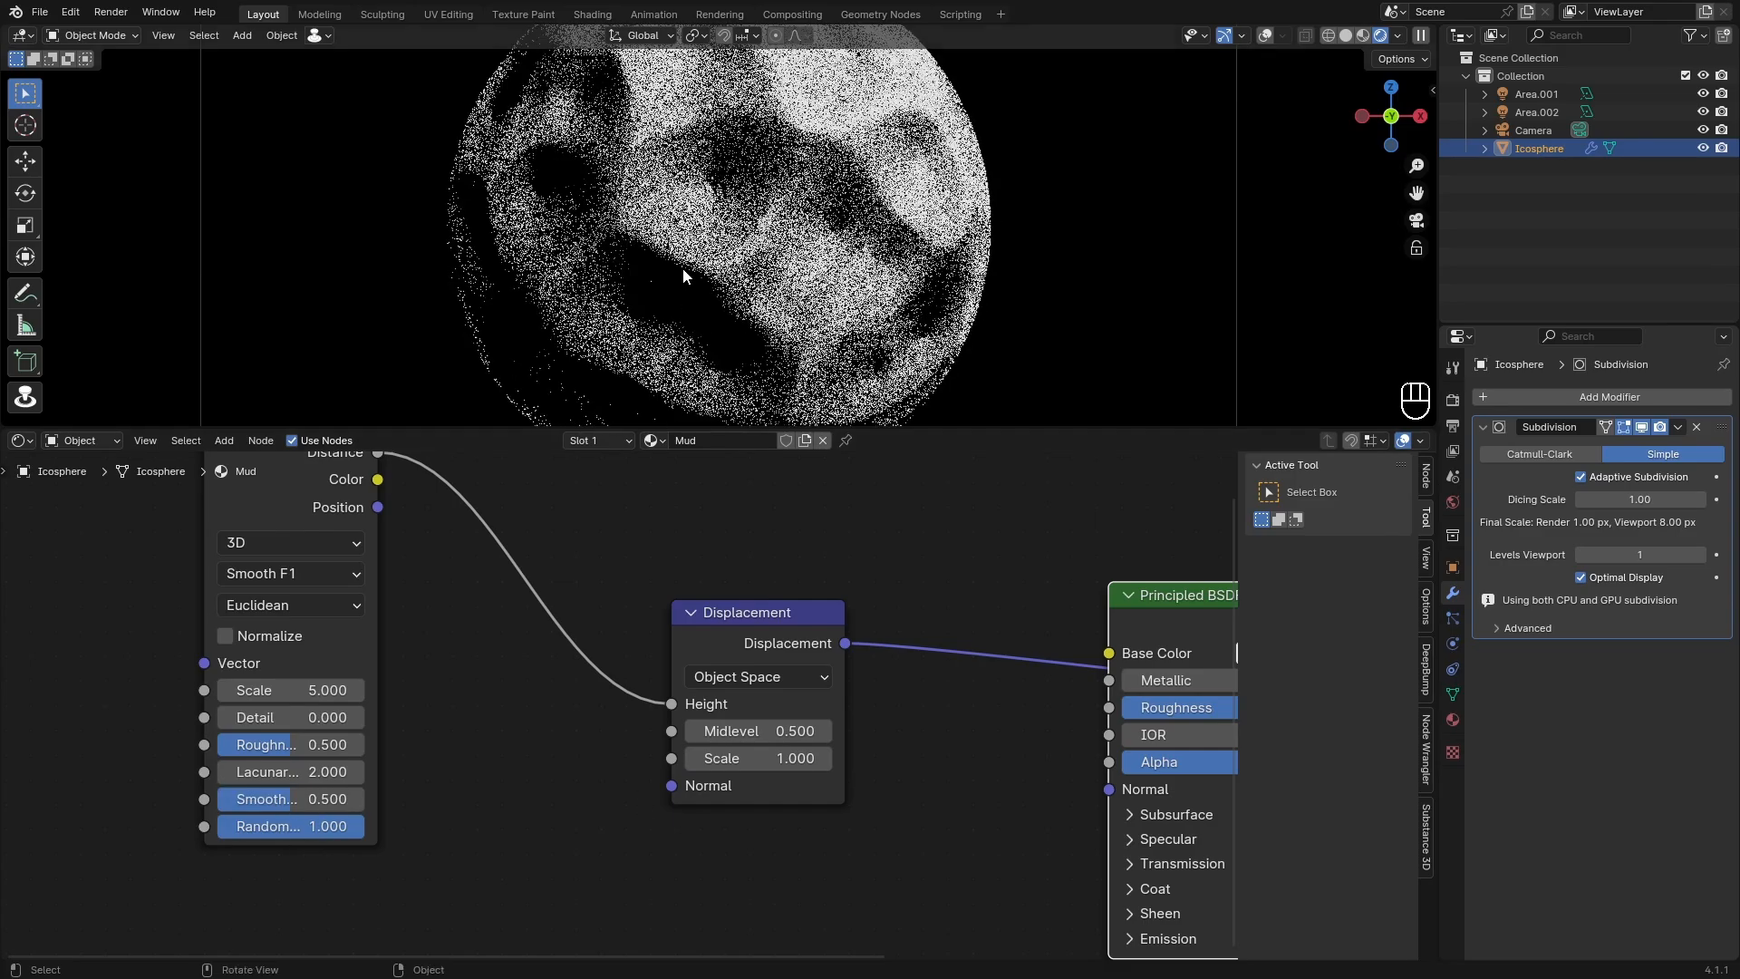
Step: Move the Displacement node below the Principled BSDF to free space next to the Voronoi Texture
{"action": "scroll", "coordinate": [682, 269], "scroll_direction": "down", "scroll_amount": 3}
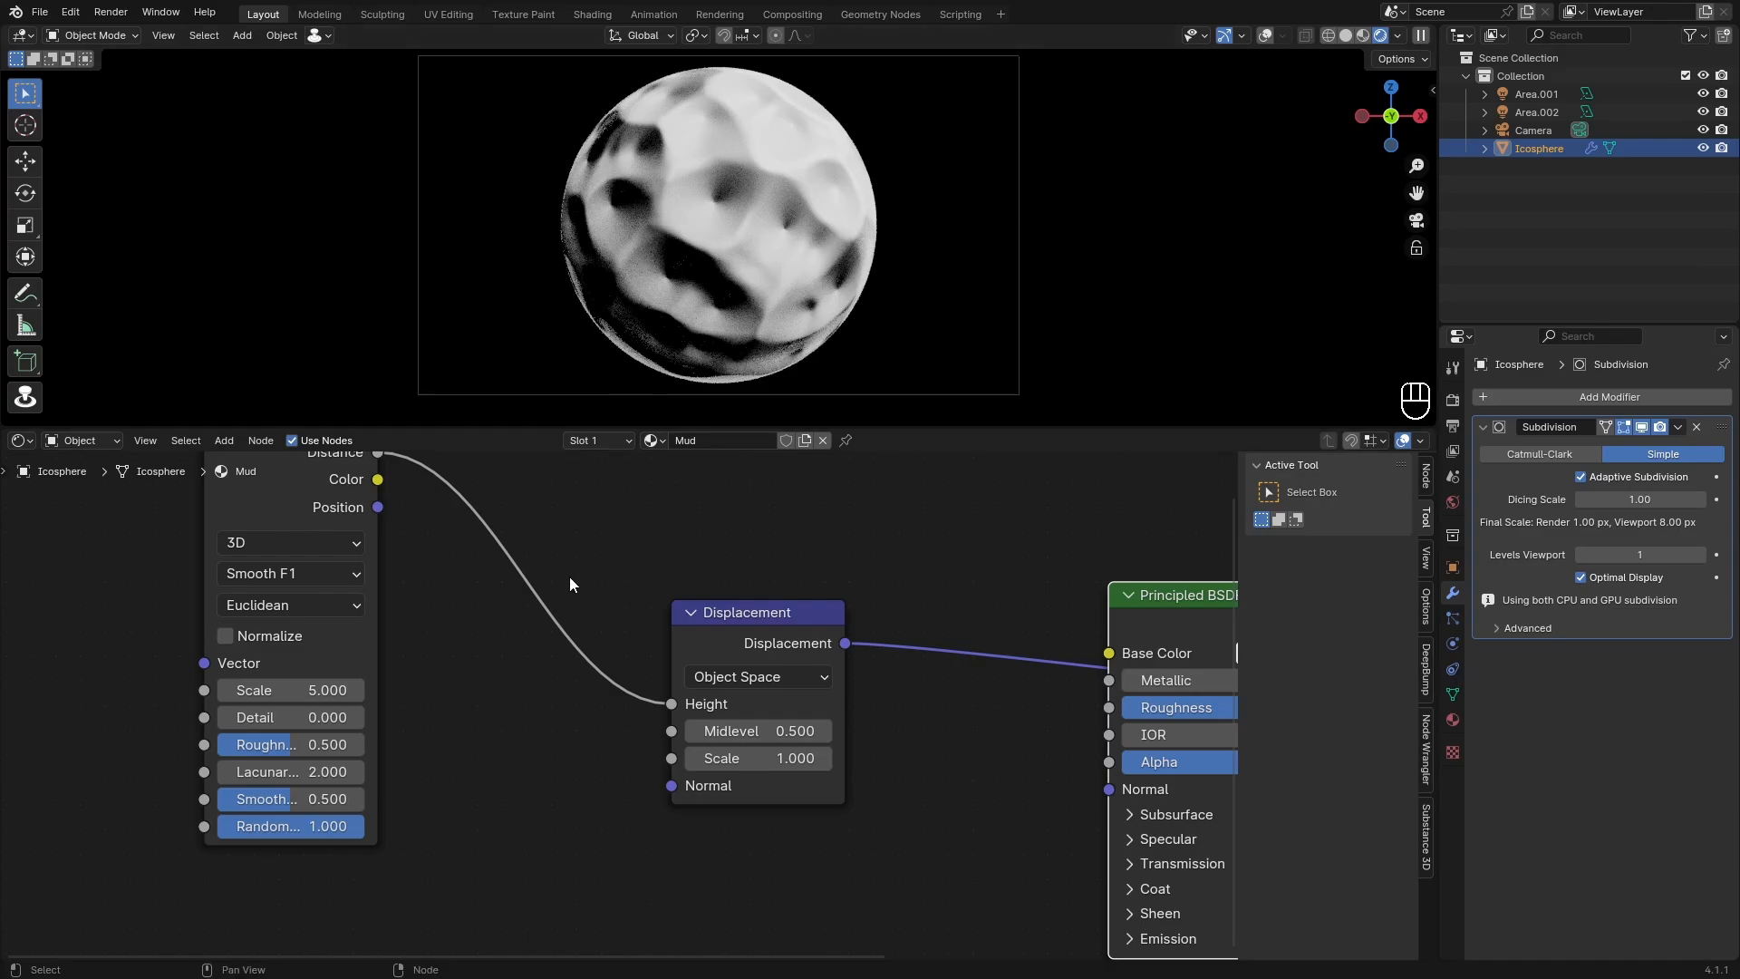
{"action": "scroll", "coordinate": [376, 578], "scroll_direction": "down", "scroll_amount": 2}
{"action": "left_click_drag", "start_coordinate": [345, 557], "coordinate": [300, 556]}
{"action": "scroll", "coordinate": [627, 587], "scroll_direction": "down", "scroll_amount": 4}
{"action": "left_click_drag", "start_coordinate": [689, 637], "coordinate": [1005, 857]}
{"action": "middle_click_drag", "start_coordinate": [468, 594], "coordinate": [567, 547], "text": "shift"}
Step: Add a Noise Texture node directly below the Voronoi Texture
{"action": "key", "text": "shift+a"}
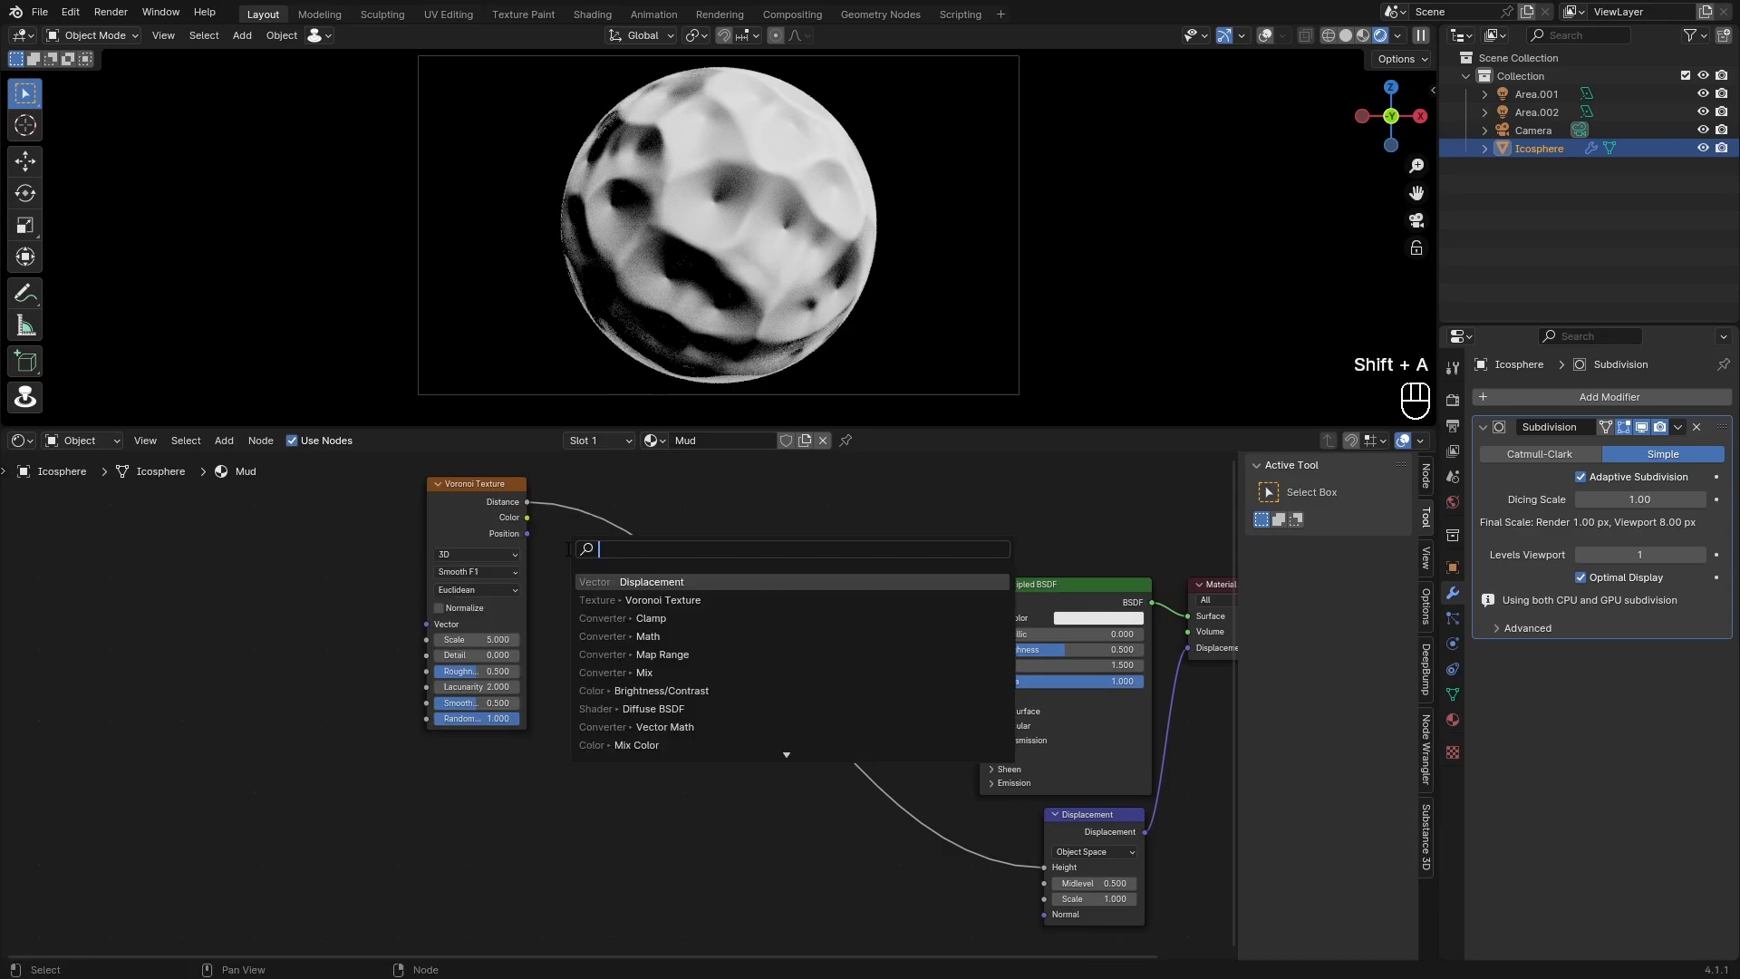
{"action": "type", "text": "noise"}
{"action": "key", "text": "Return"}
{"action": "left_click", "coordinate": [403, 764]}
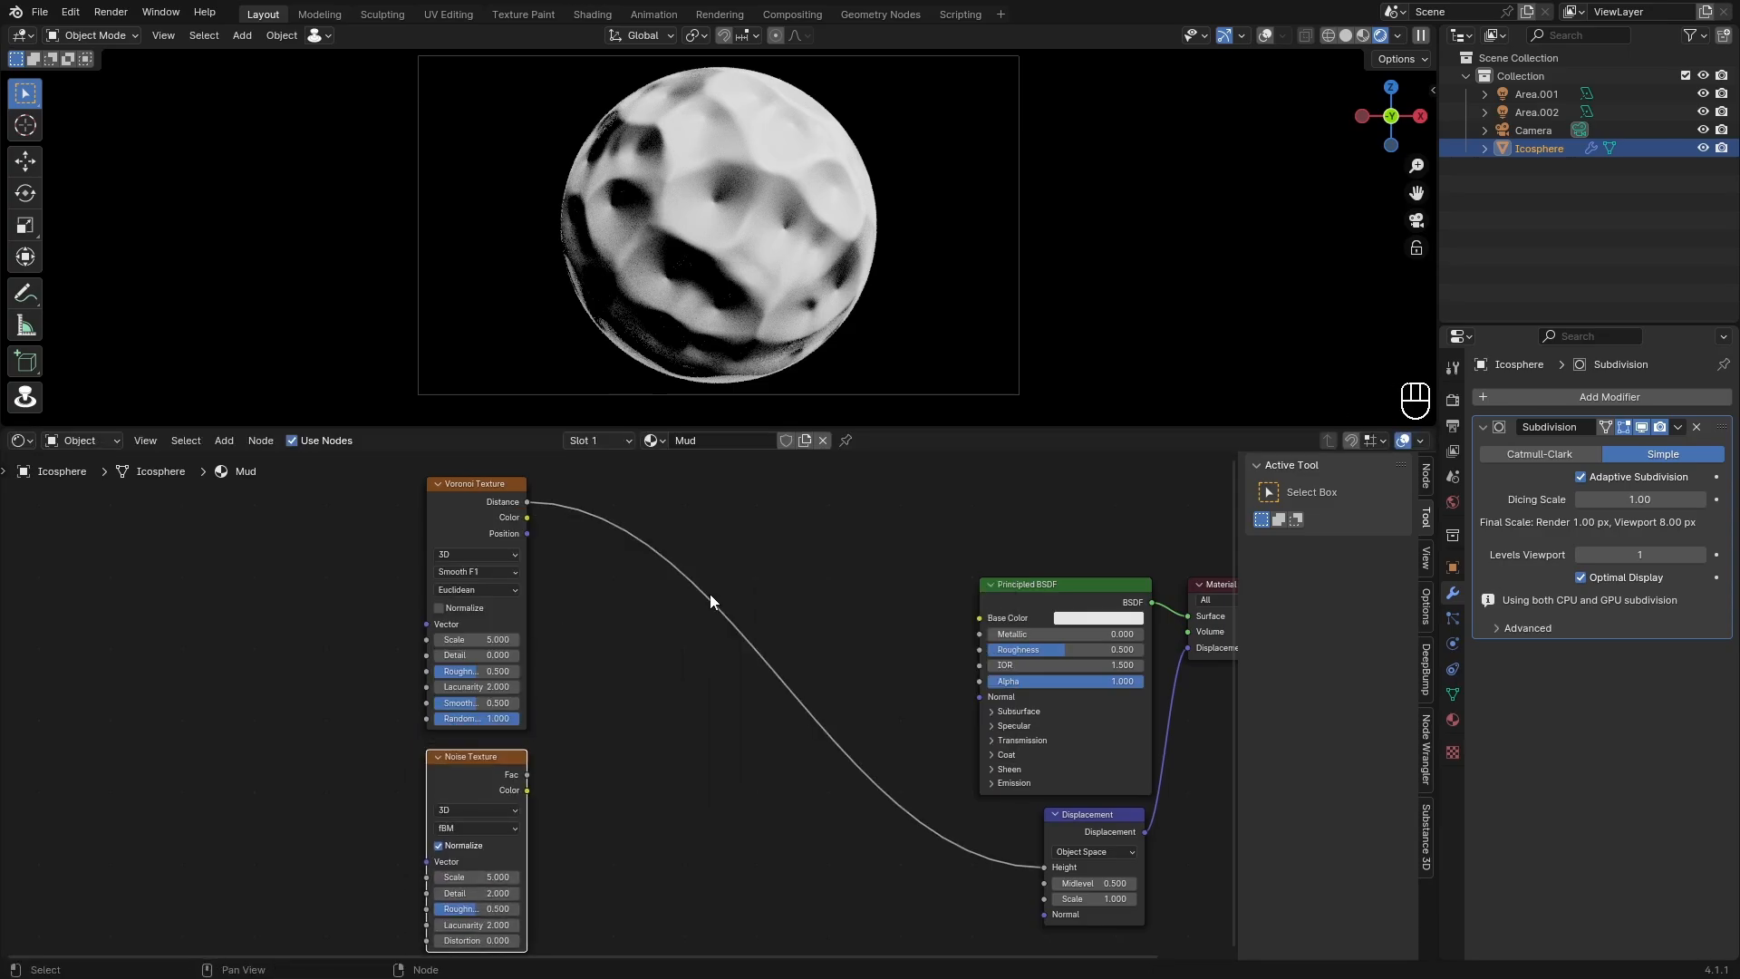
Step: Insert a Math node on the link between the Voronoi Texture and the Displacement node and set it to Multiply
{"action": "key", "text": "shift+a"}
{"action": "type", "text": "math"}
{"action": "key", "text": "Return"}
{"action": "left_click", "coordinate": [702, 585]}
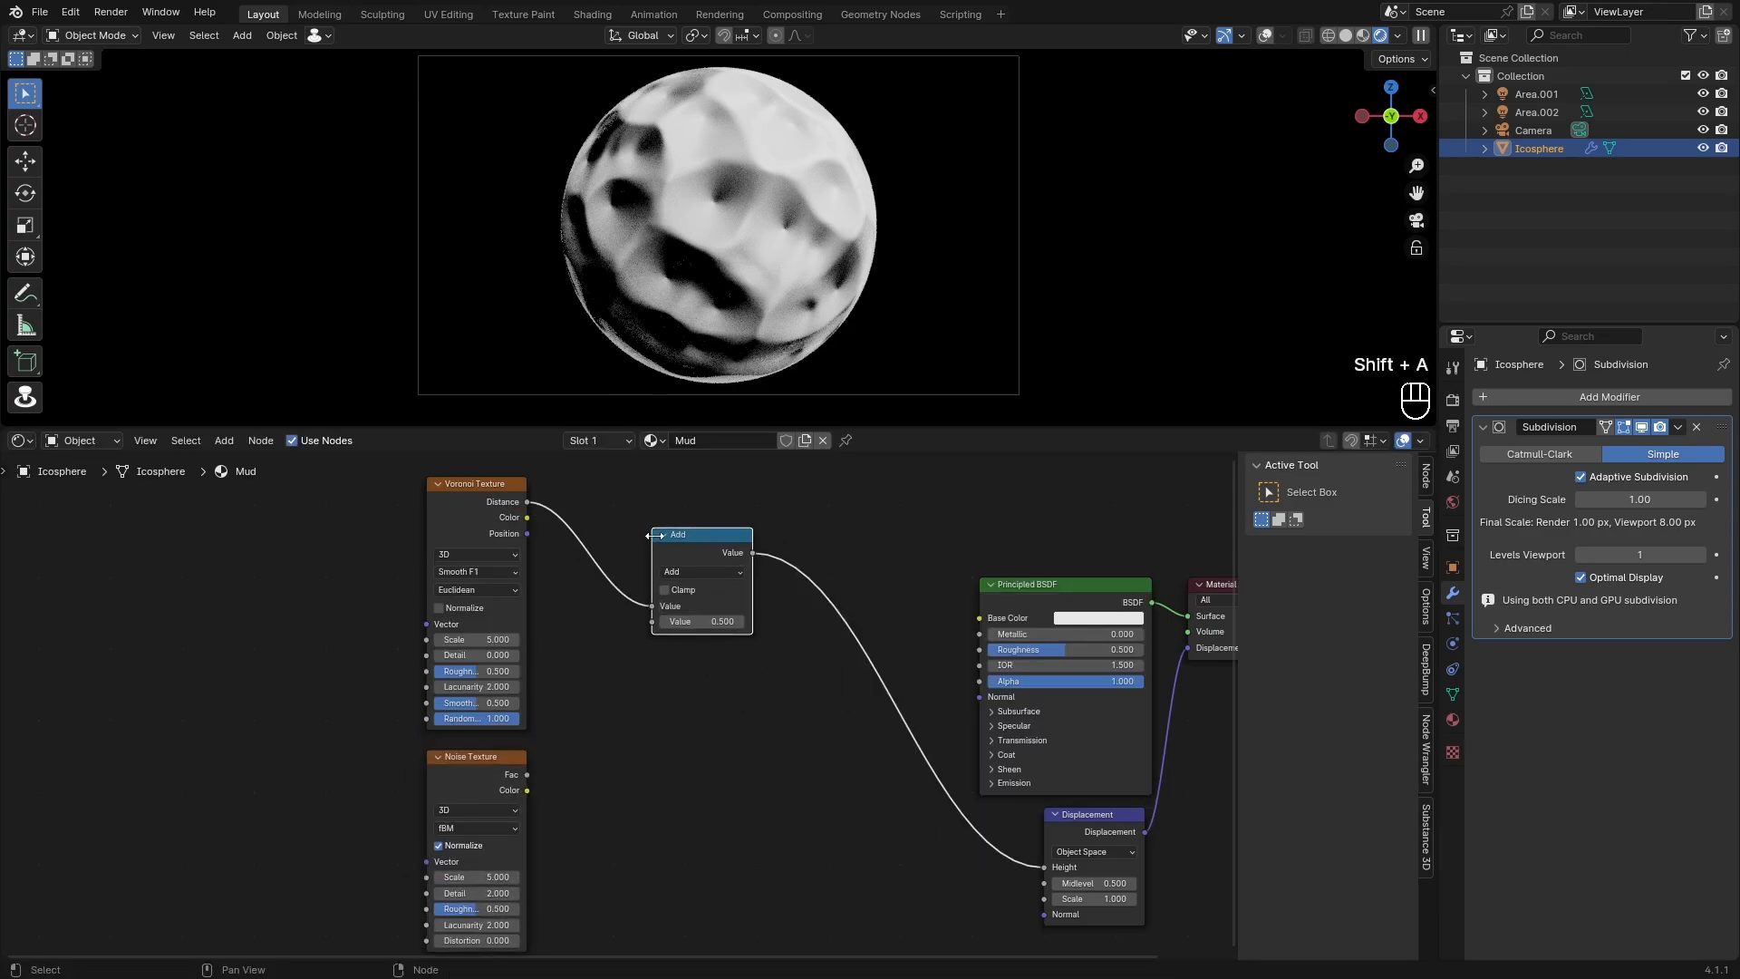
{"action": "left_click", "coordinate": [698, 572]}
{"action": "left_click", "coordinate": [696, 640]}
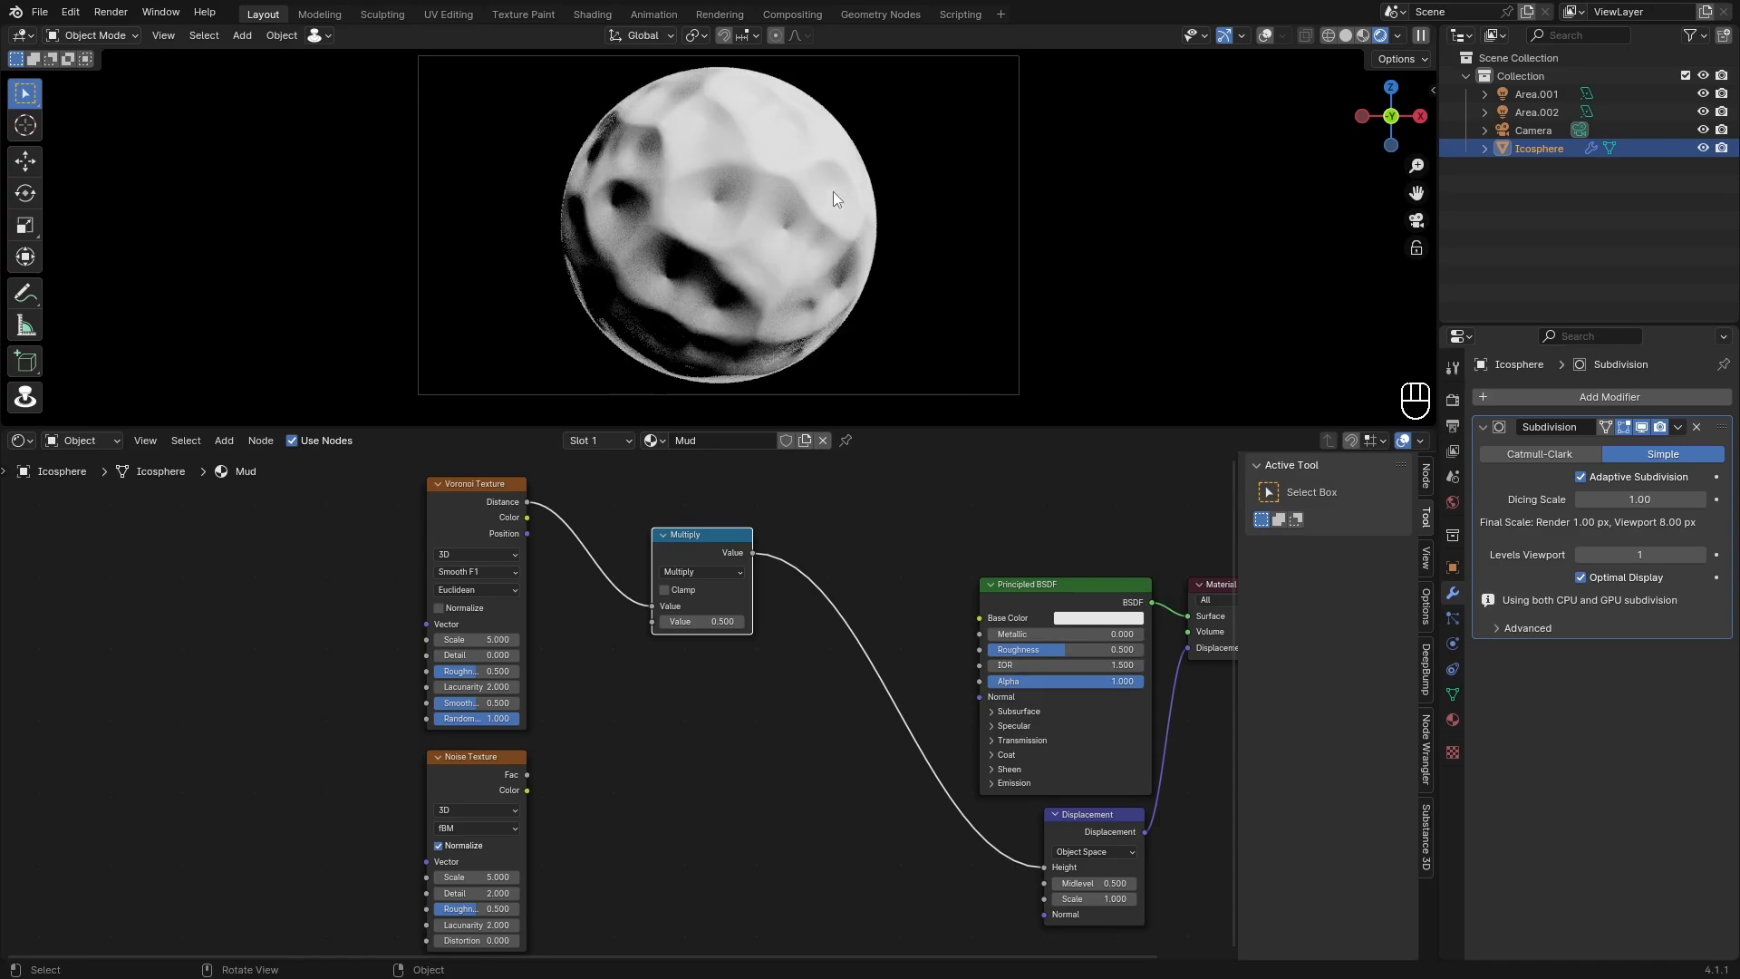
Step: Connect the Noise Texture's Fac output to the Multiply node's second value and move the Multiply node slightly closer to the textures
{"action": "left_click_drag", "start_coordinate": [527, 774], "coordinate": [652, 622]}
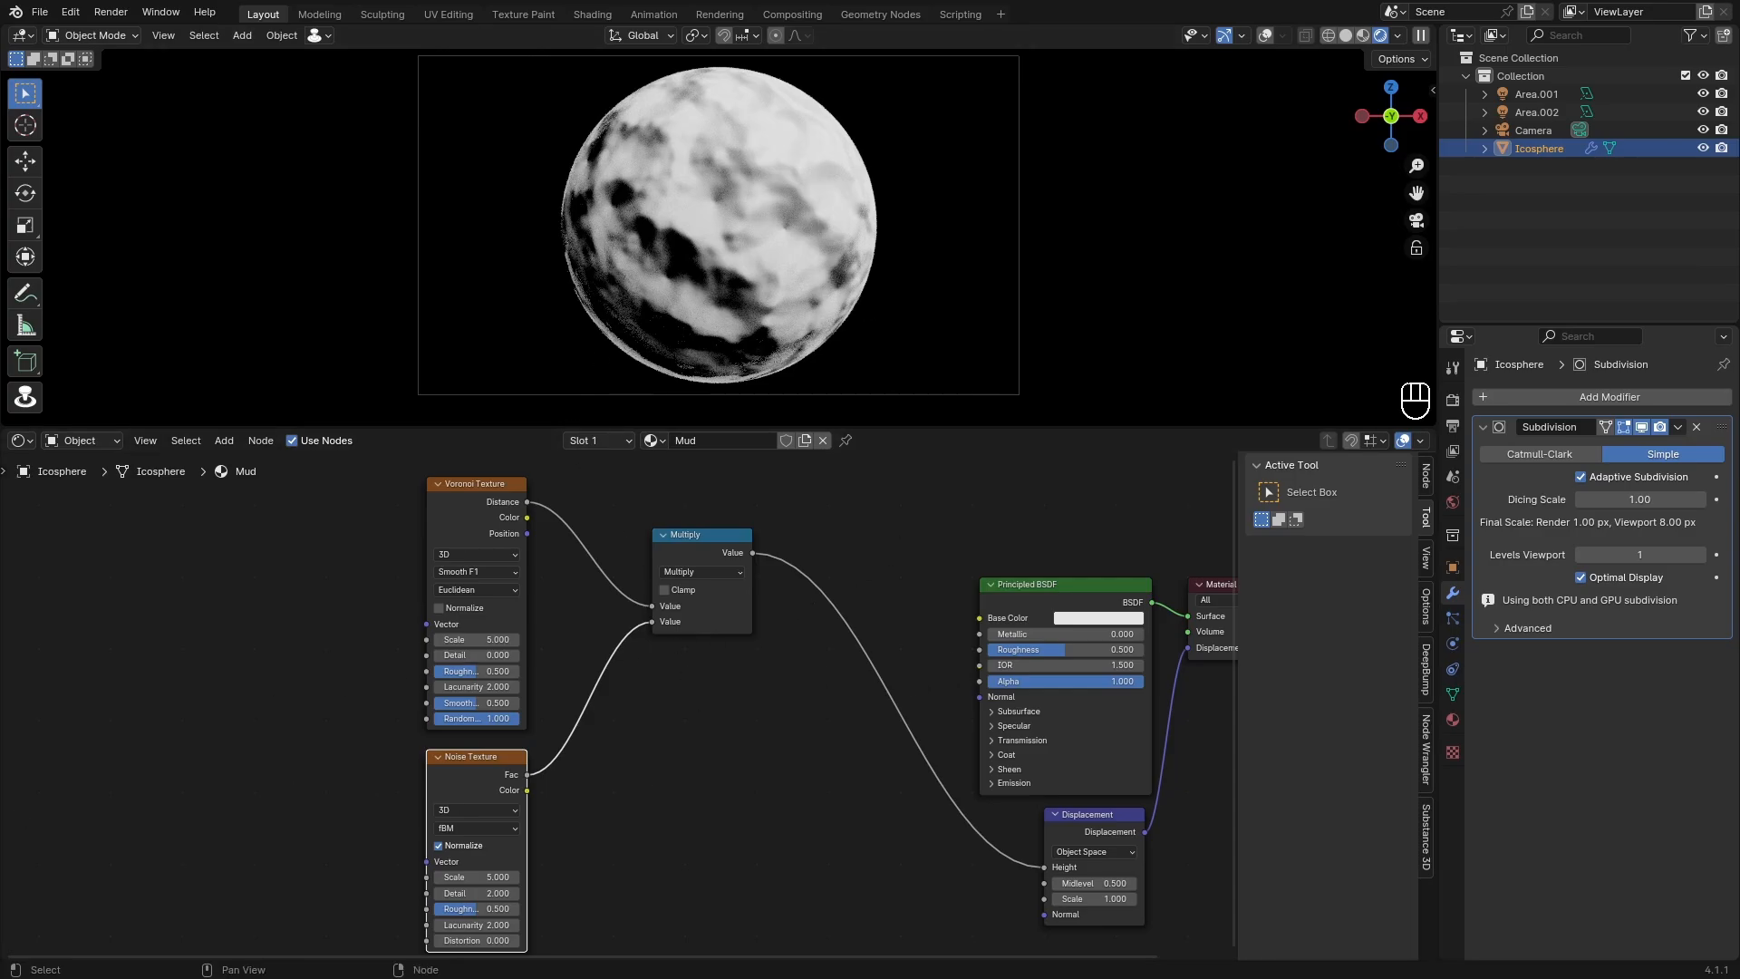
{"action": "left_click", "coordinate": [685, 589]}
{"action": "left_click_drag", "start_coordinate": [656, 536], "coordinate": [634, 536]}
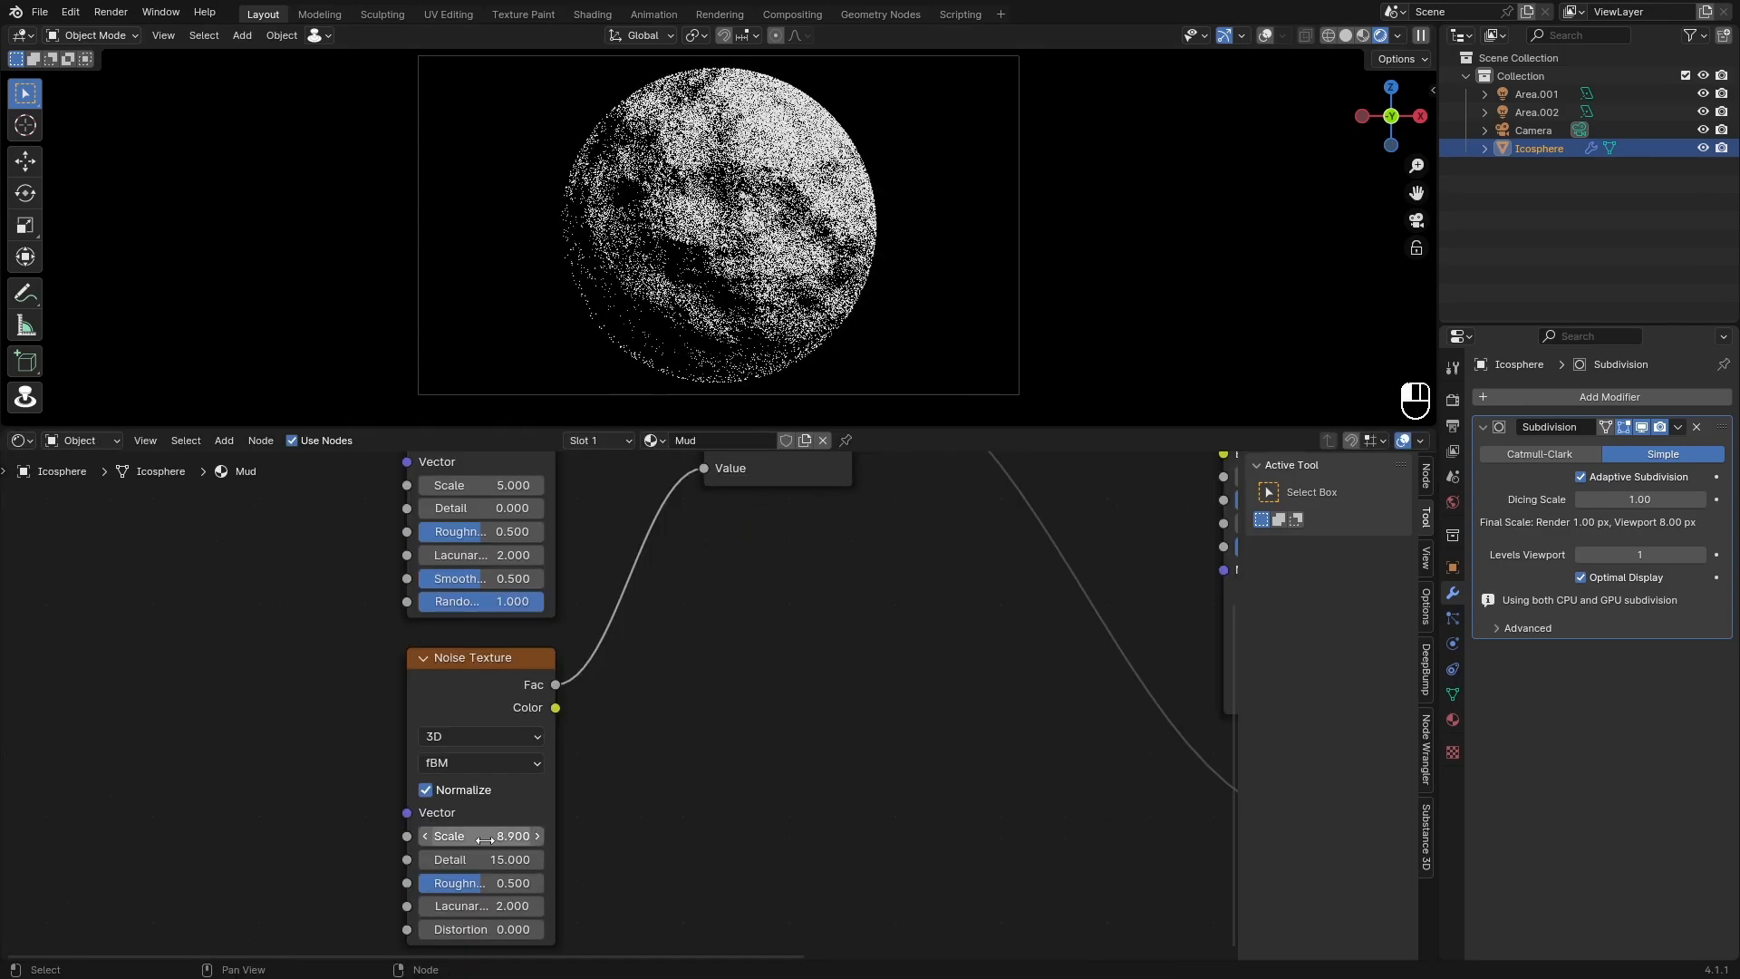
Step: Set the Noise Texture's Scale to 10
{"action": "left_click", "coordinate": [525, 835]}
{"action": "type", "text": "10"}
{"action": "key", "text": "Return"}
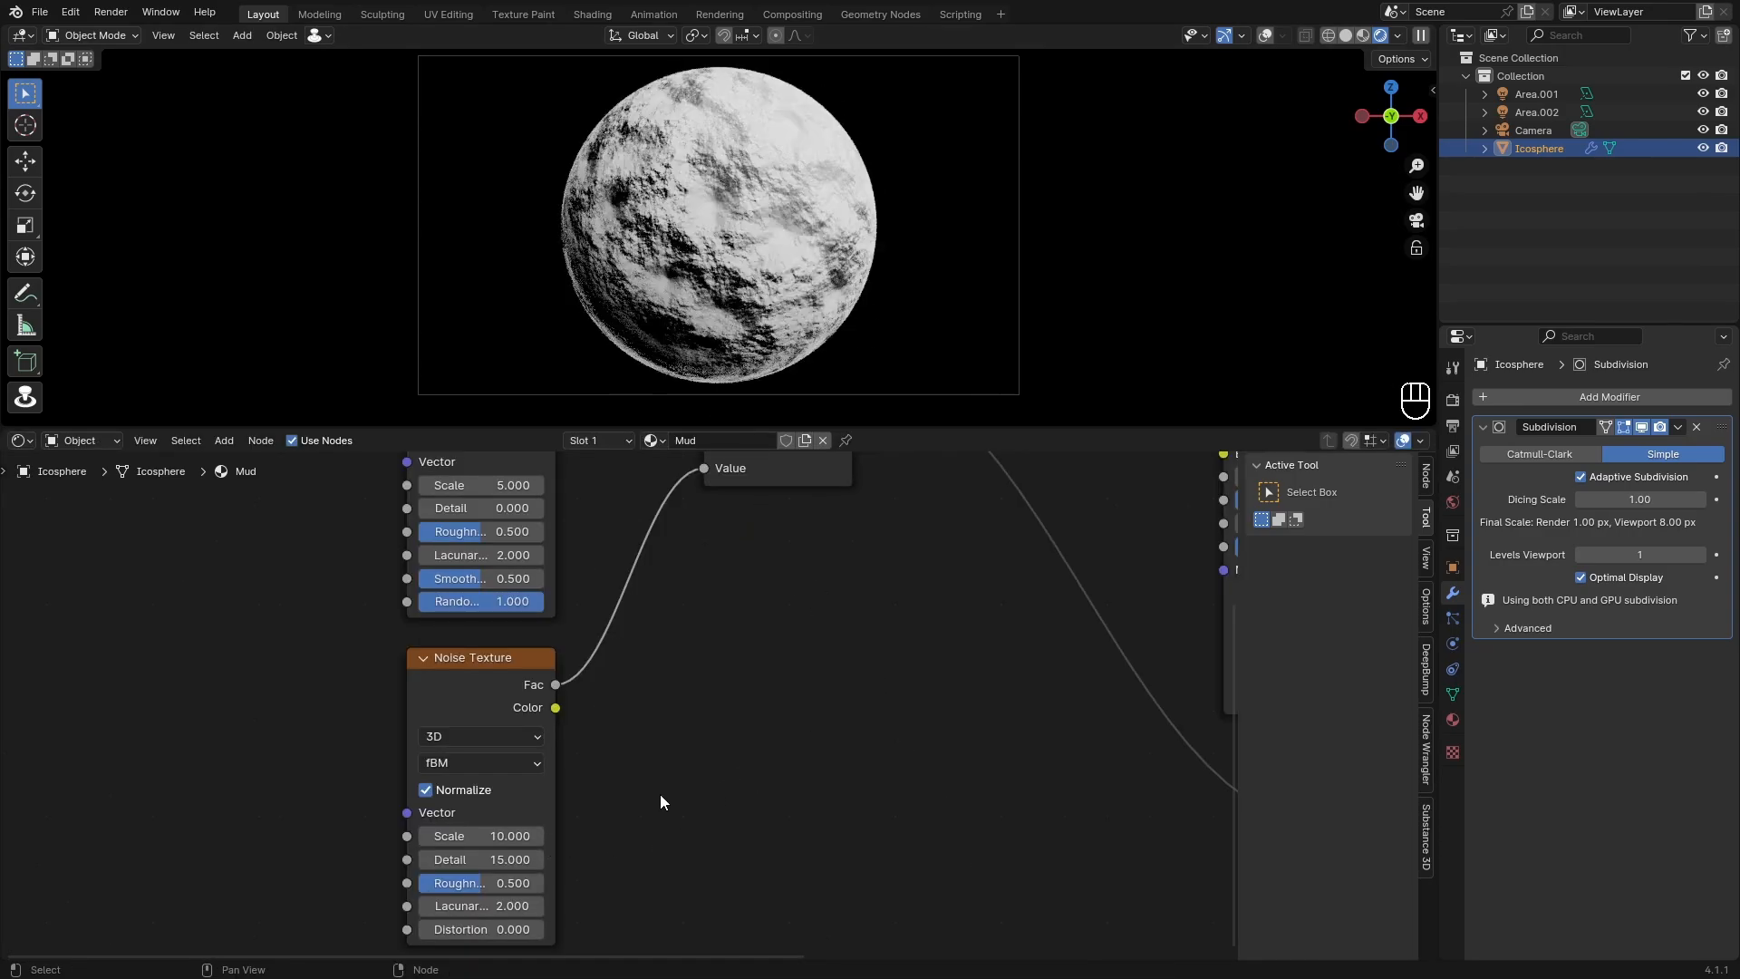
{"action": "scroll", "coordinate": [485, 755], "scroll_direction": "up", "scroll_amount": 2}
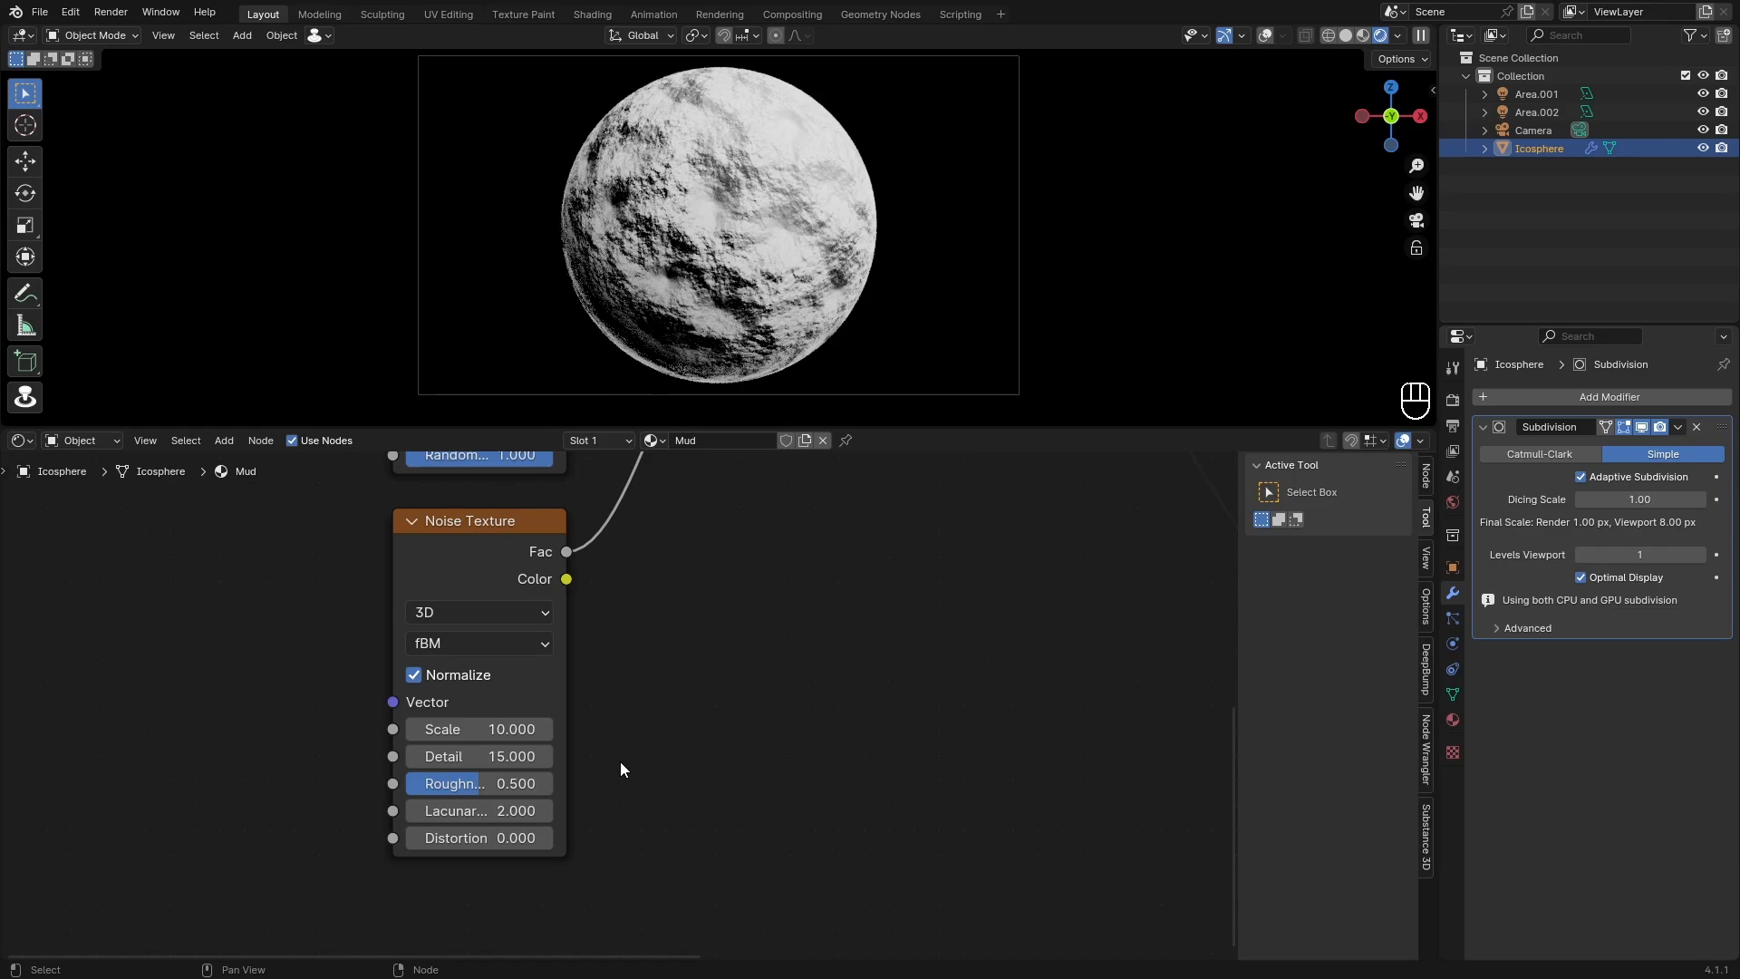
{"action": "scroll", "coordinate": [680, 643], "scroll_direction": "down", "scroll_amount": 3}
{"action": "scroll", "coordinate": [620, 138], "scroll_direction": "up", "scroll_amount": 2}
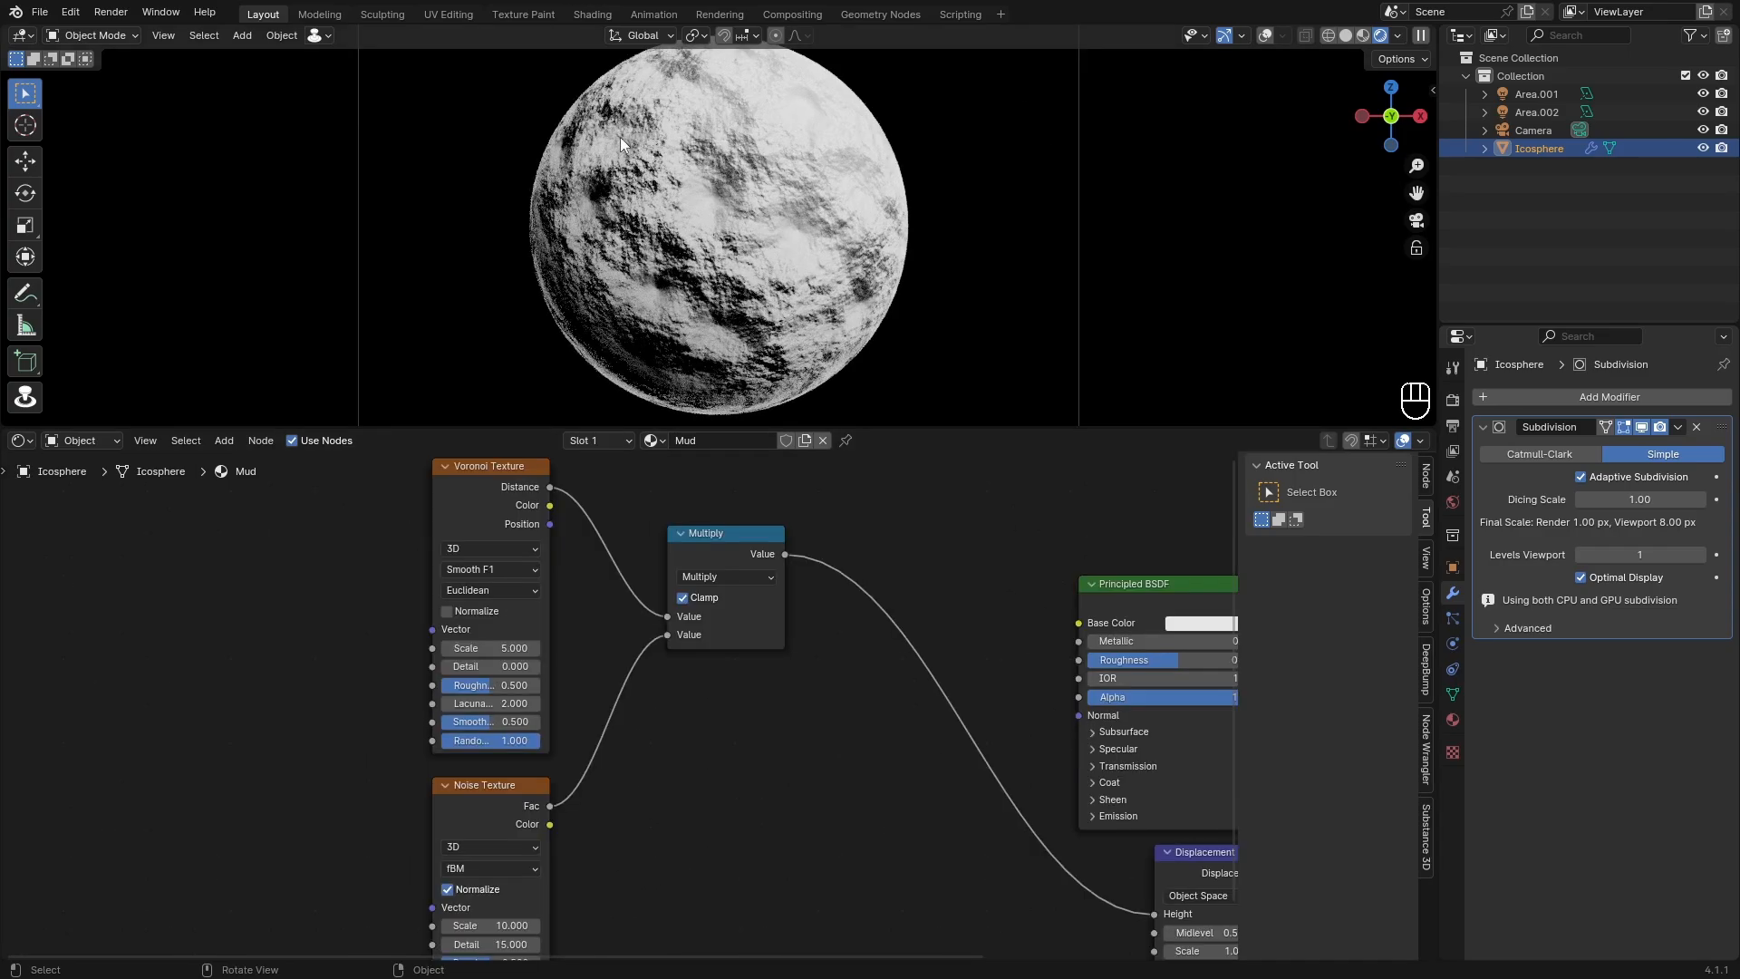
Step: Move the Principled BSDF, Material Output and Displacement nodes together farther away from the Multiply node
{"action": "middle_click_drag", "start_coordinate": [725, 698], "coordinate": [732, 605]}
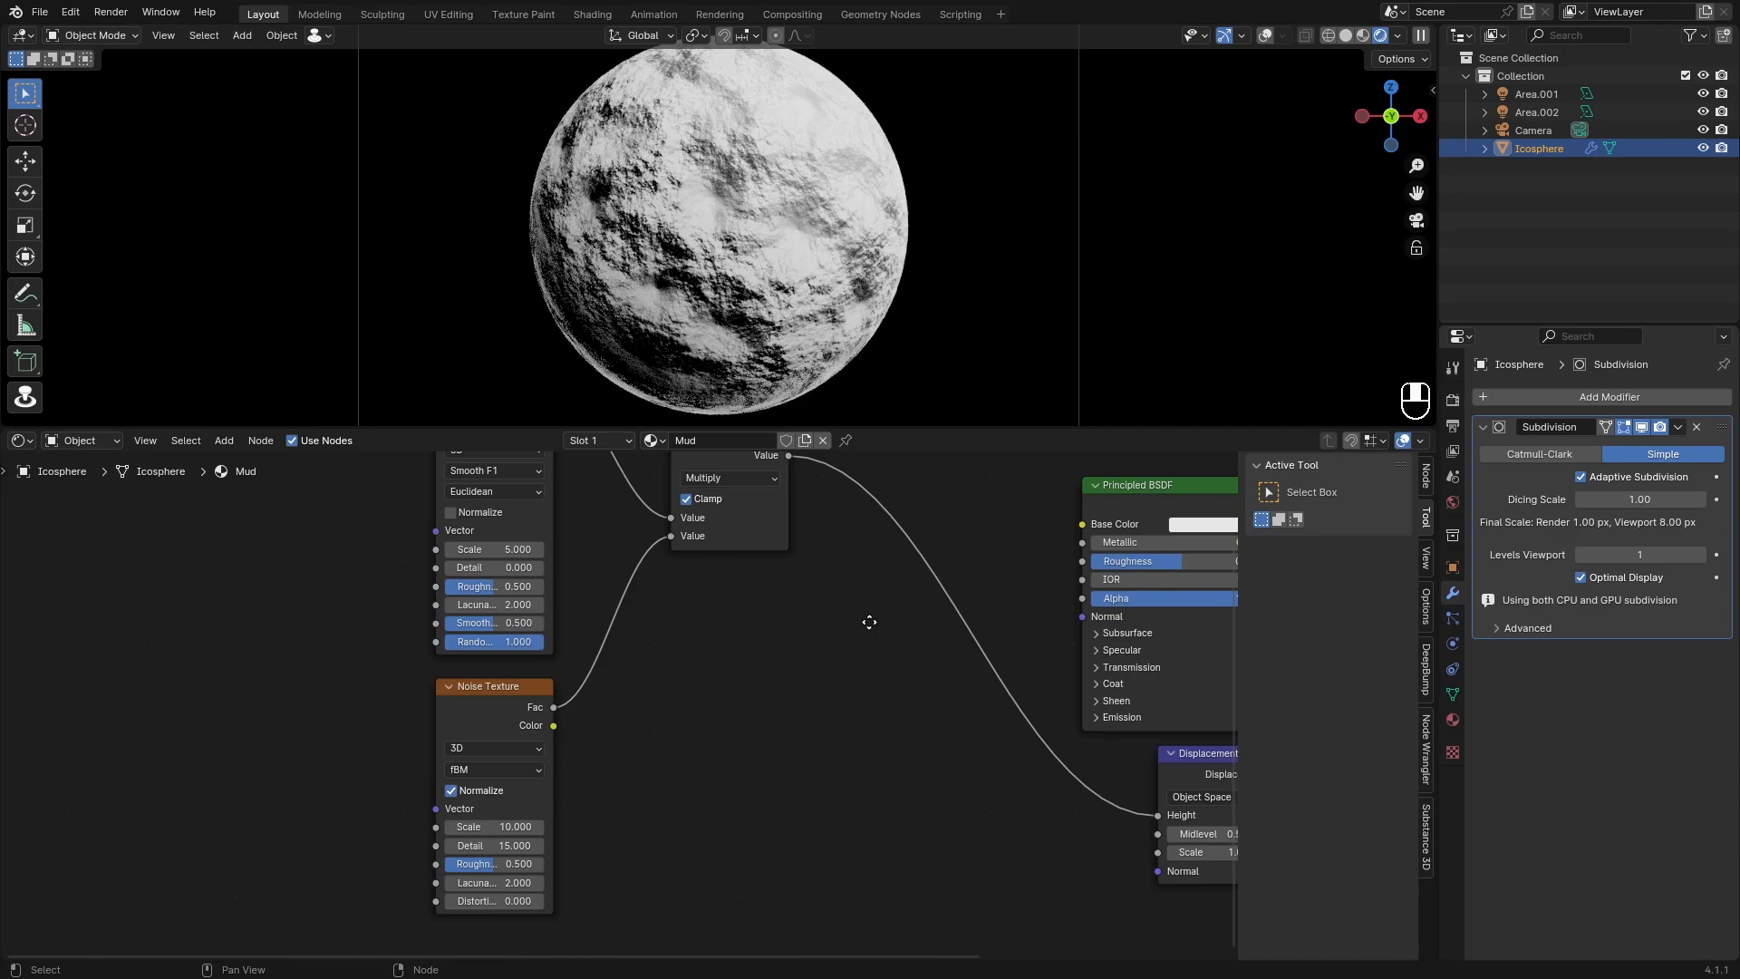
{"action": "middle_click_drag", "start_coordinate": [868, 623], "coordinate": [476, 735]}
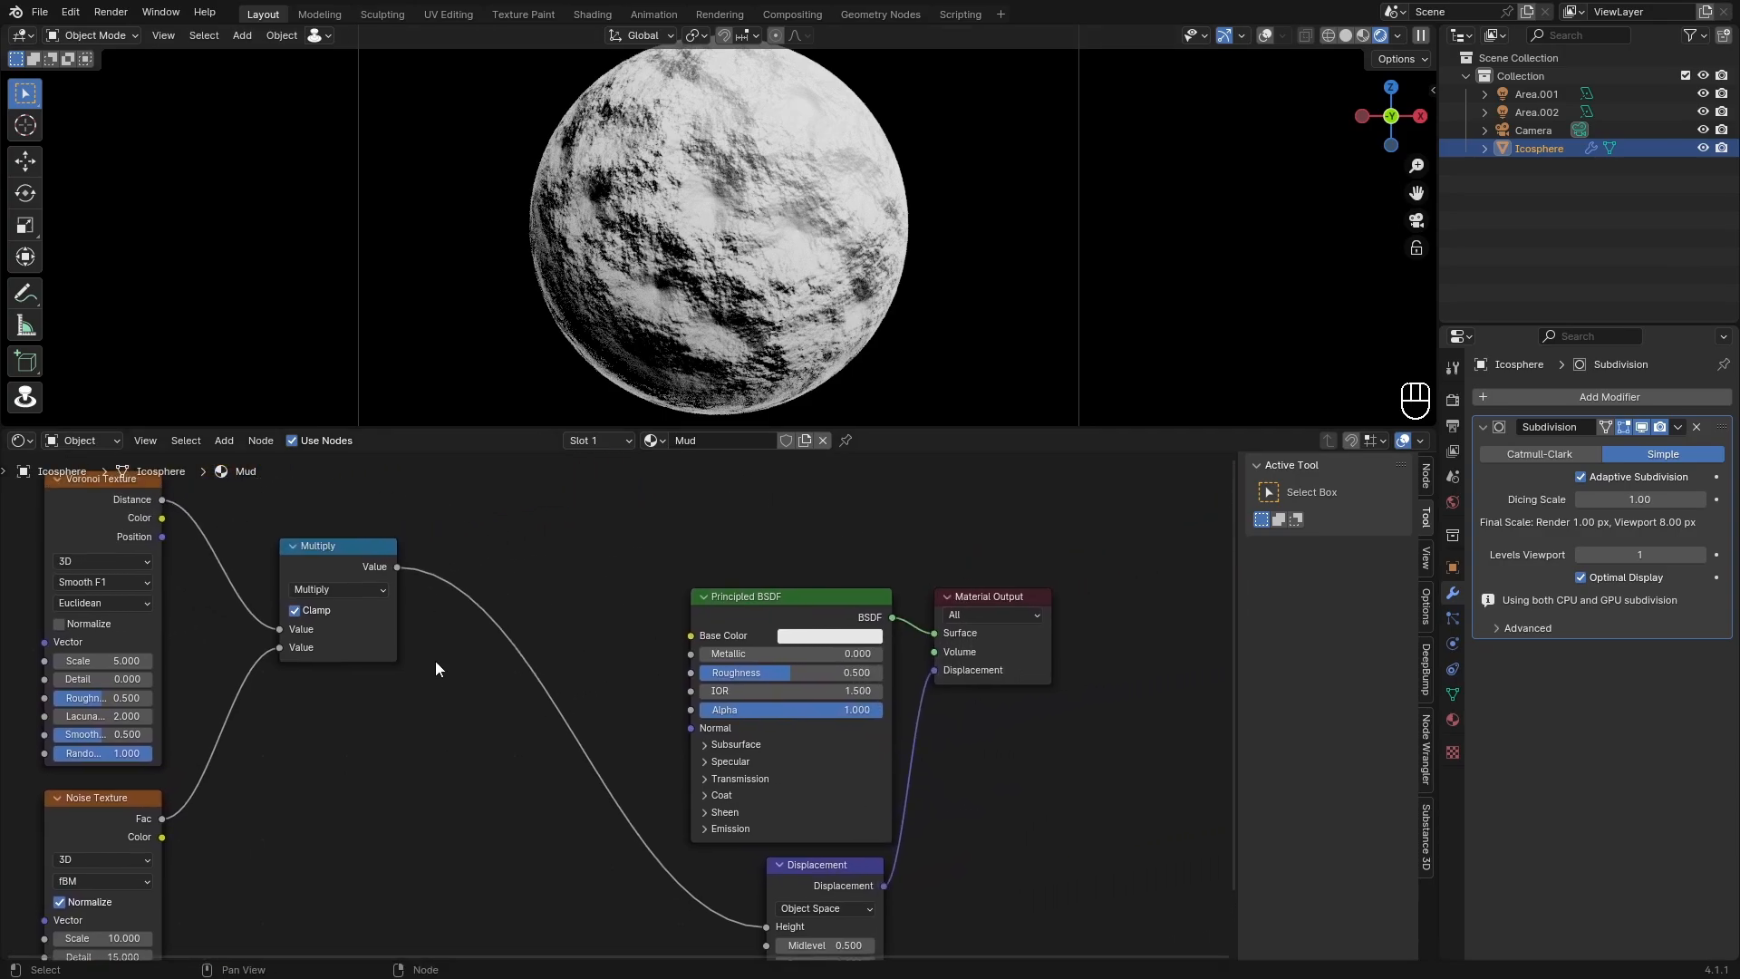
{"action": "left_click", "coordinate": [760, 499]}
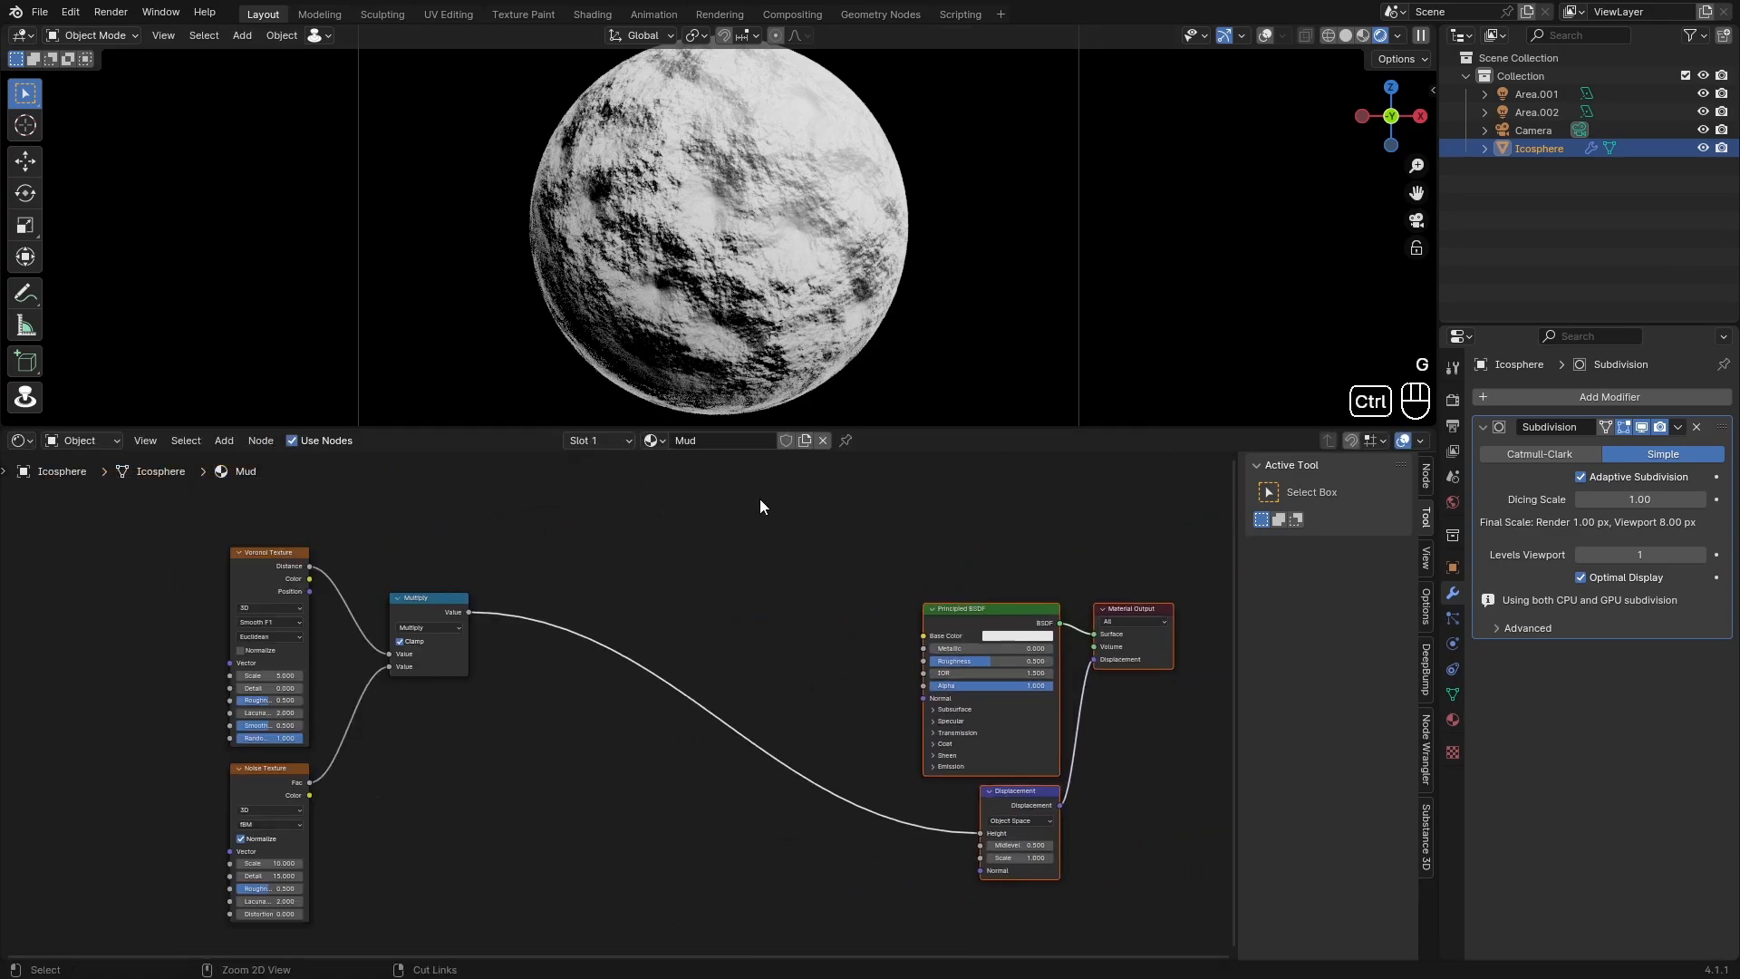
{"action": "left_click", "coordinate": [588, 569]}
{"action": "scroll", "coordinate": [587, 569], "scroll_direction": "up", "scroll_amount": 1}
{"action": "scroll", "coordinate": [587, 569], "scroll_direction": "up", "scroll_amount": 3}
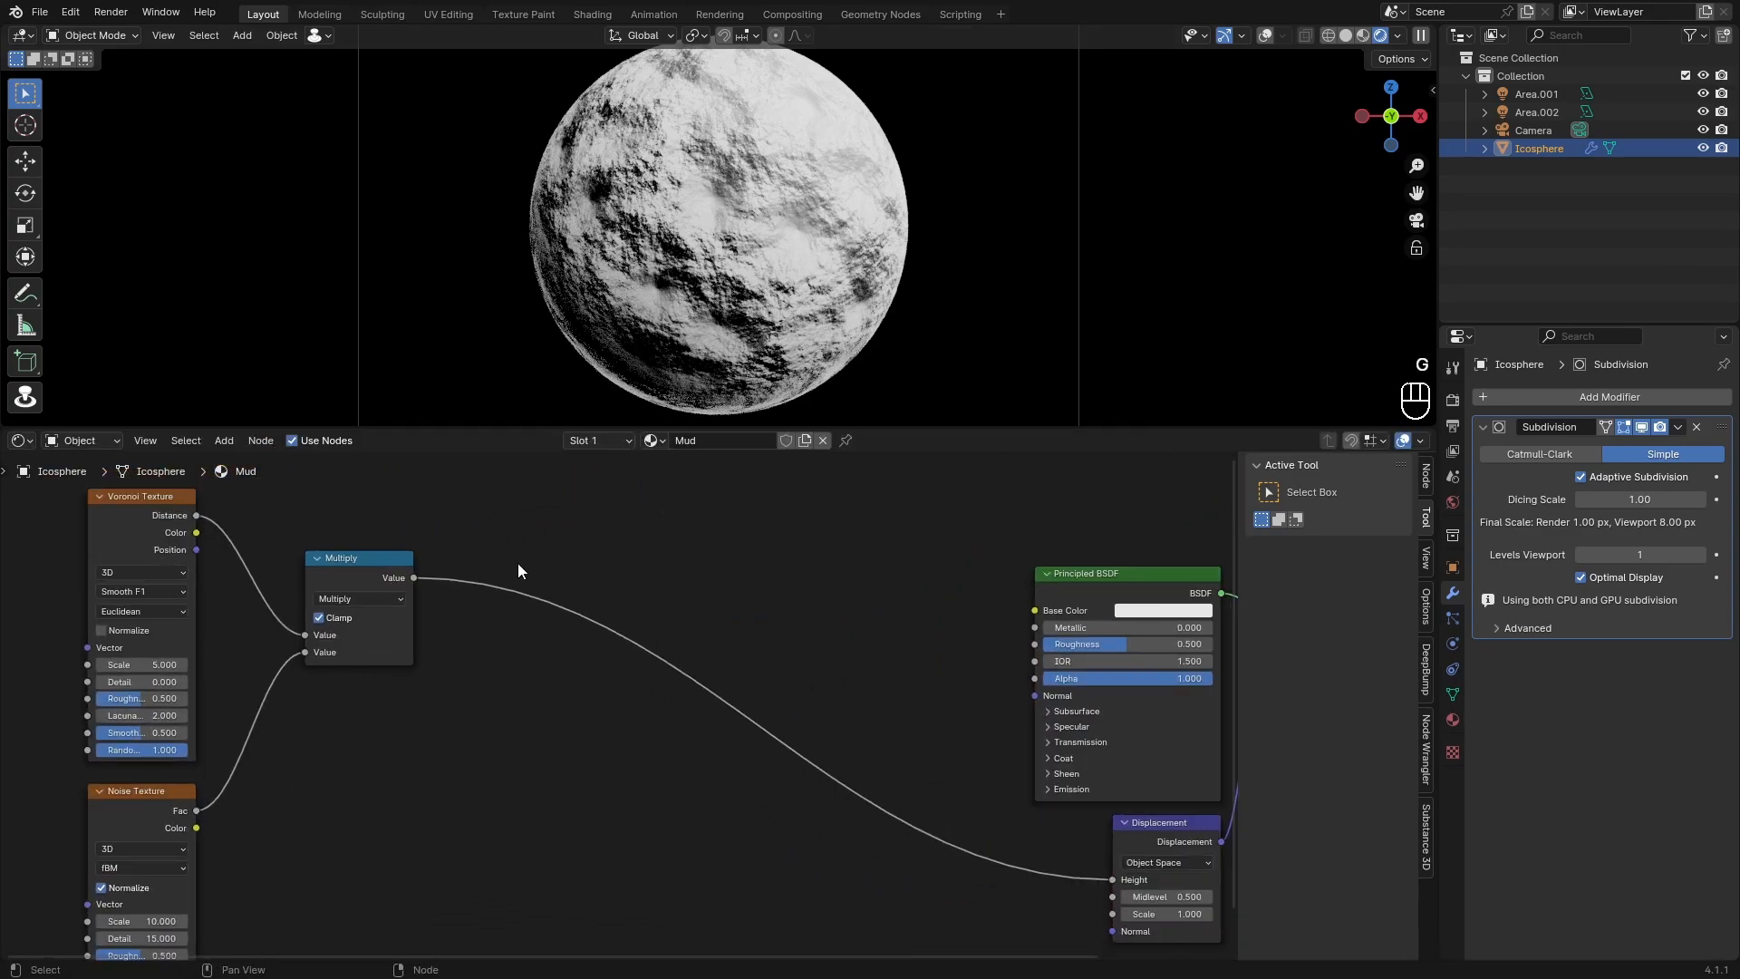
Step: Shift the Voronoi Texture, Noise Texture and Multiply nodes together farther from the shader nodes to free up space
{"action": "scroll", "coordinate": [519, 563], "scroll_direction": "down", "scroll_amount": 3}
{"action": "middle_click_drag", "start_coordinate": [519, 562], "coordinate": [653, 590]}
{"action": "scroll", "coordinate": [653, 590], "scroll_direction": "up", "scroll_amount": 3}
{"action": "left_click_drag", "start_coordinate": [644, 801], "coordinate": [349, 625]}
{"action": "key", "text": "g"}
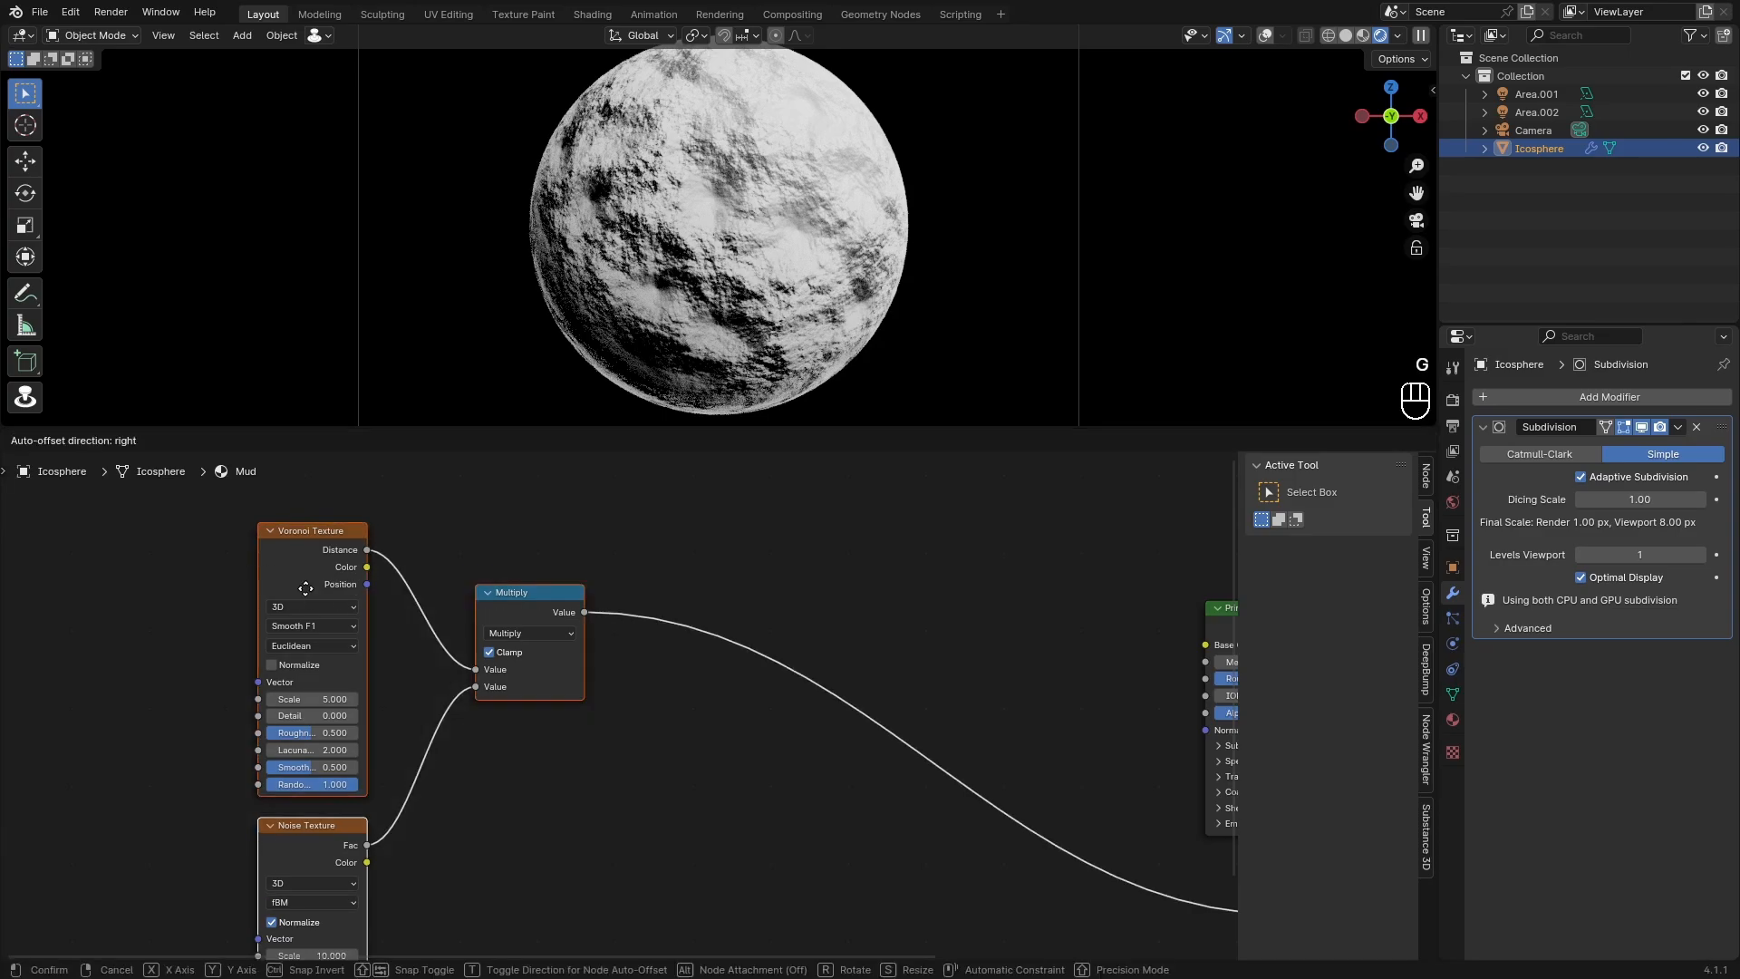
Step: Add a Wave Texture node directly below the Multiply node
{"action": "key", "text": "shift+a"}
{"action": "left_click", "coordinate": [505, 633]}
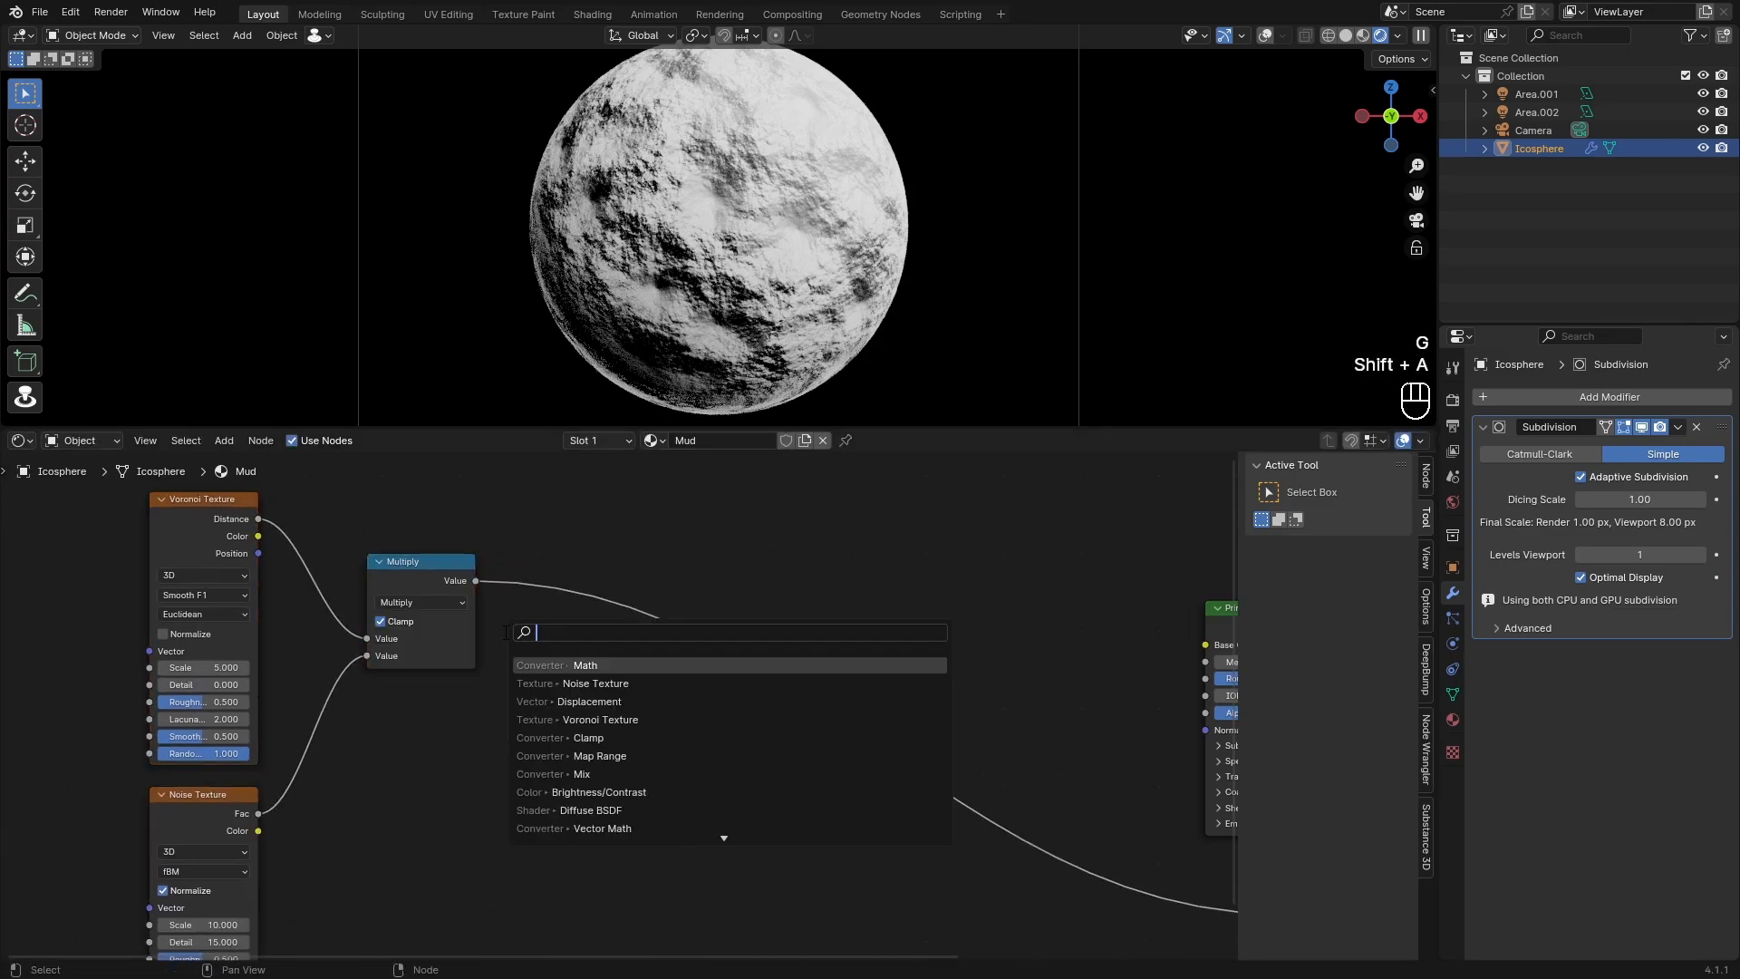
{"action": "type", "text": "wa"}
{"action": "key", "text": "Return"}
{"action": "right_click", "coordinate": [565, 708]}
{"action": "key", "text": "shift+a"}
{"action": "left_click", "coordinate": [565, 710]}
{"action": "type", "text": "wa"}
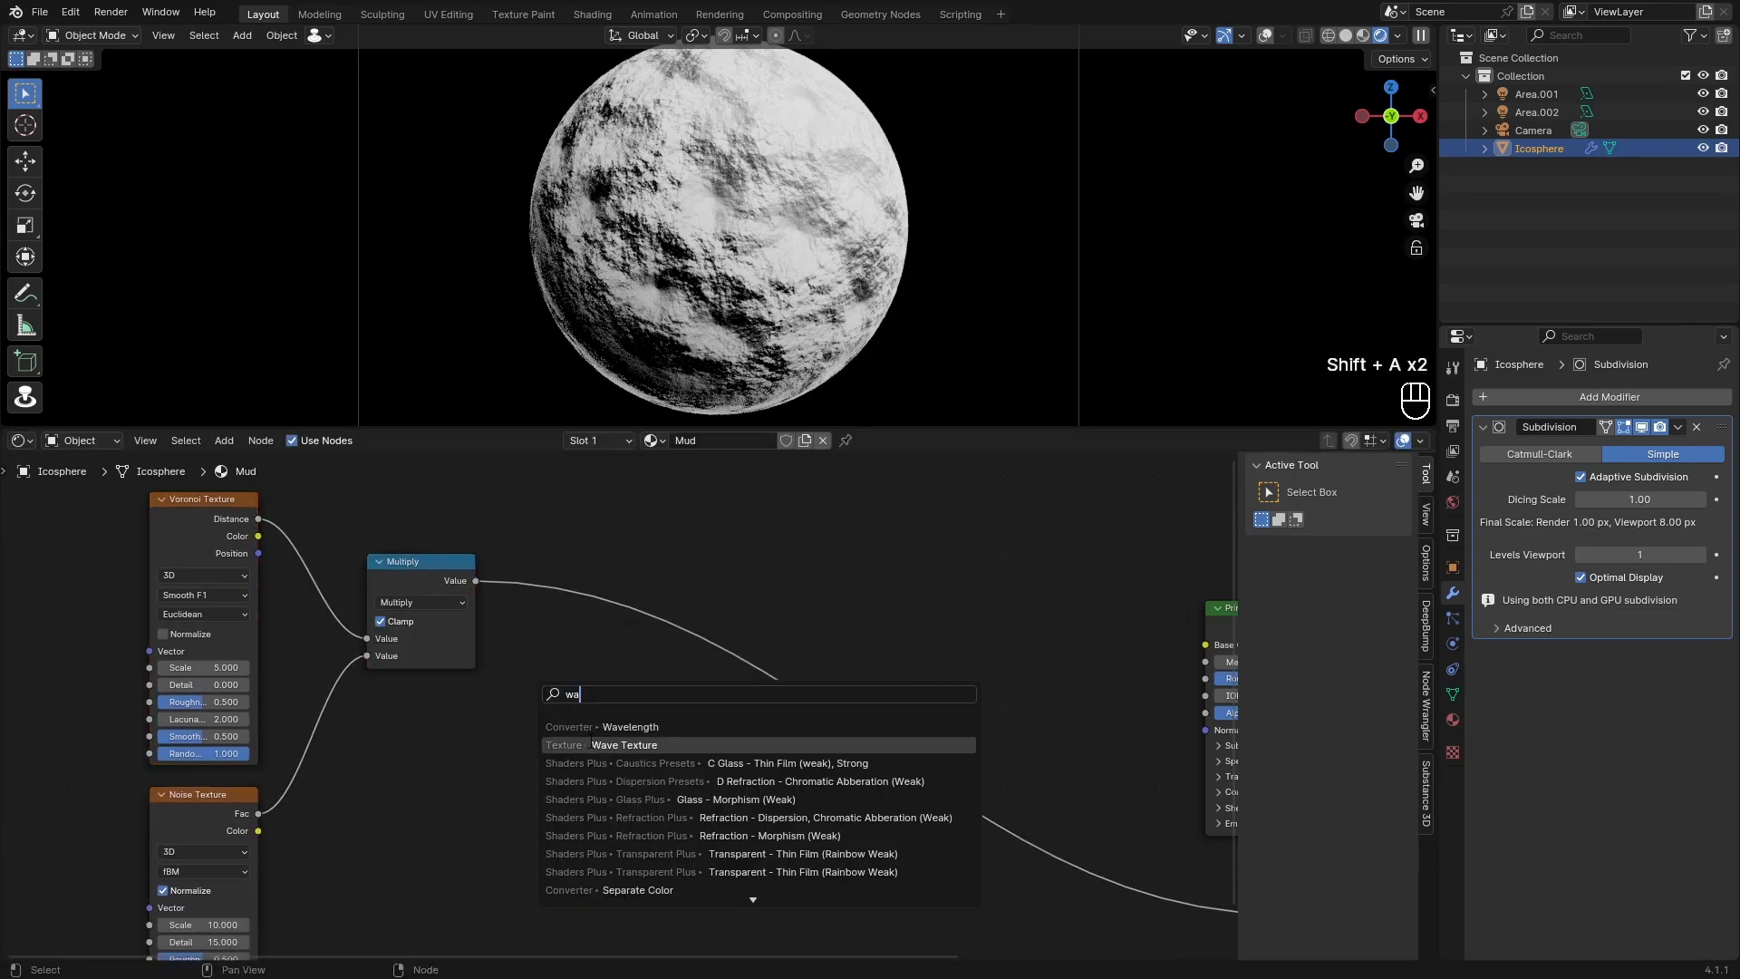
{"action": "left_click", "coordinate": [590, 744]}
{"action": "left_click", "coordinate": [544, 691]}
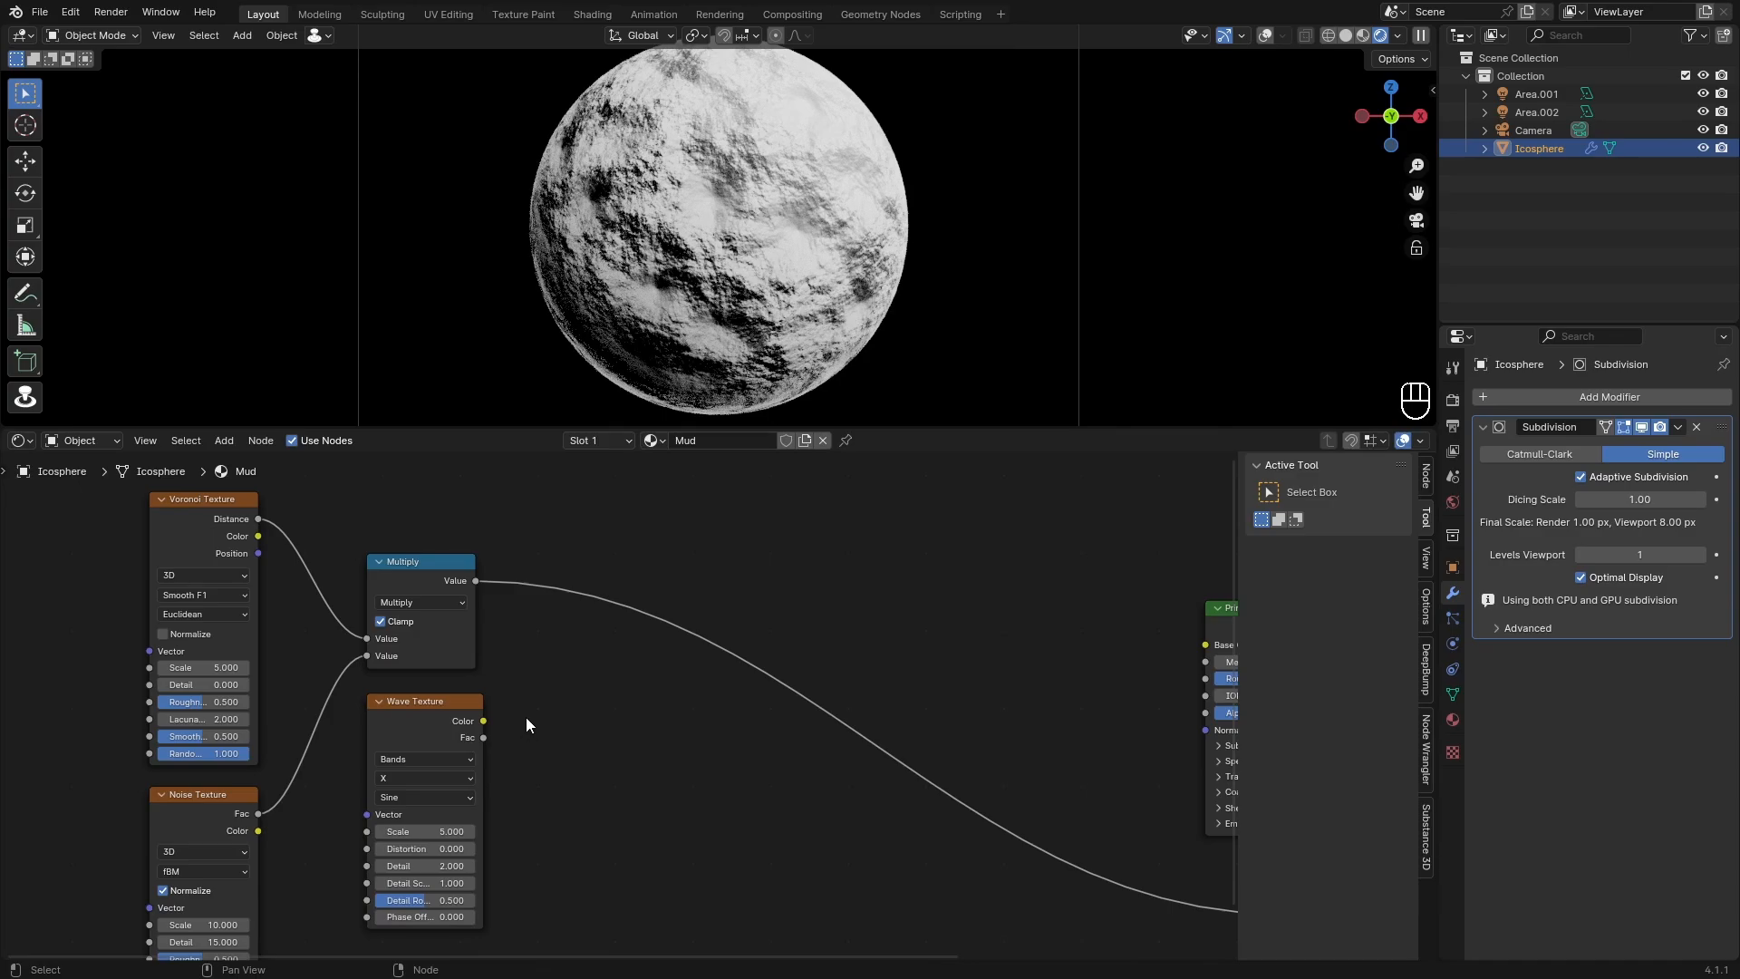
Step: Set the Wave Texture's Scale to 1
{"action": "middle_click_drag", "start_coordinate": [525, 716], "coordinate": [571, 675]}
{"action": "left_click", "coordinate": [529, 757]}
{"action": "double_click", "coordinate": [482, 791]}
{"action": "type", "text": "1"}
{"action": "key", "text": "Return"}
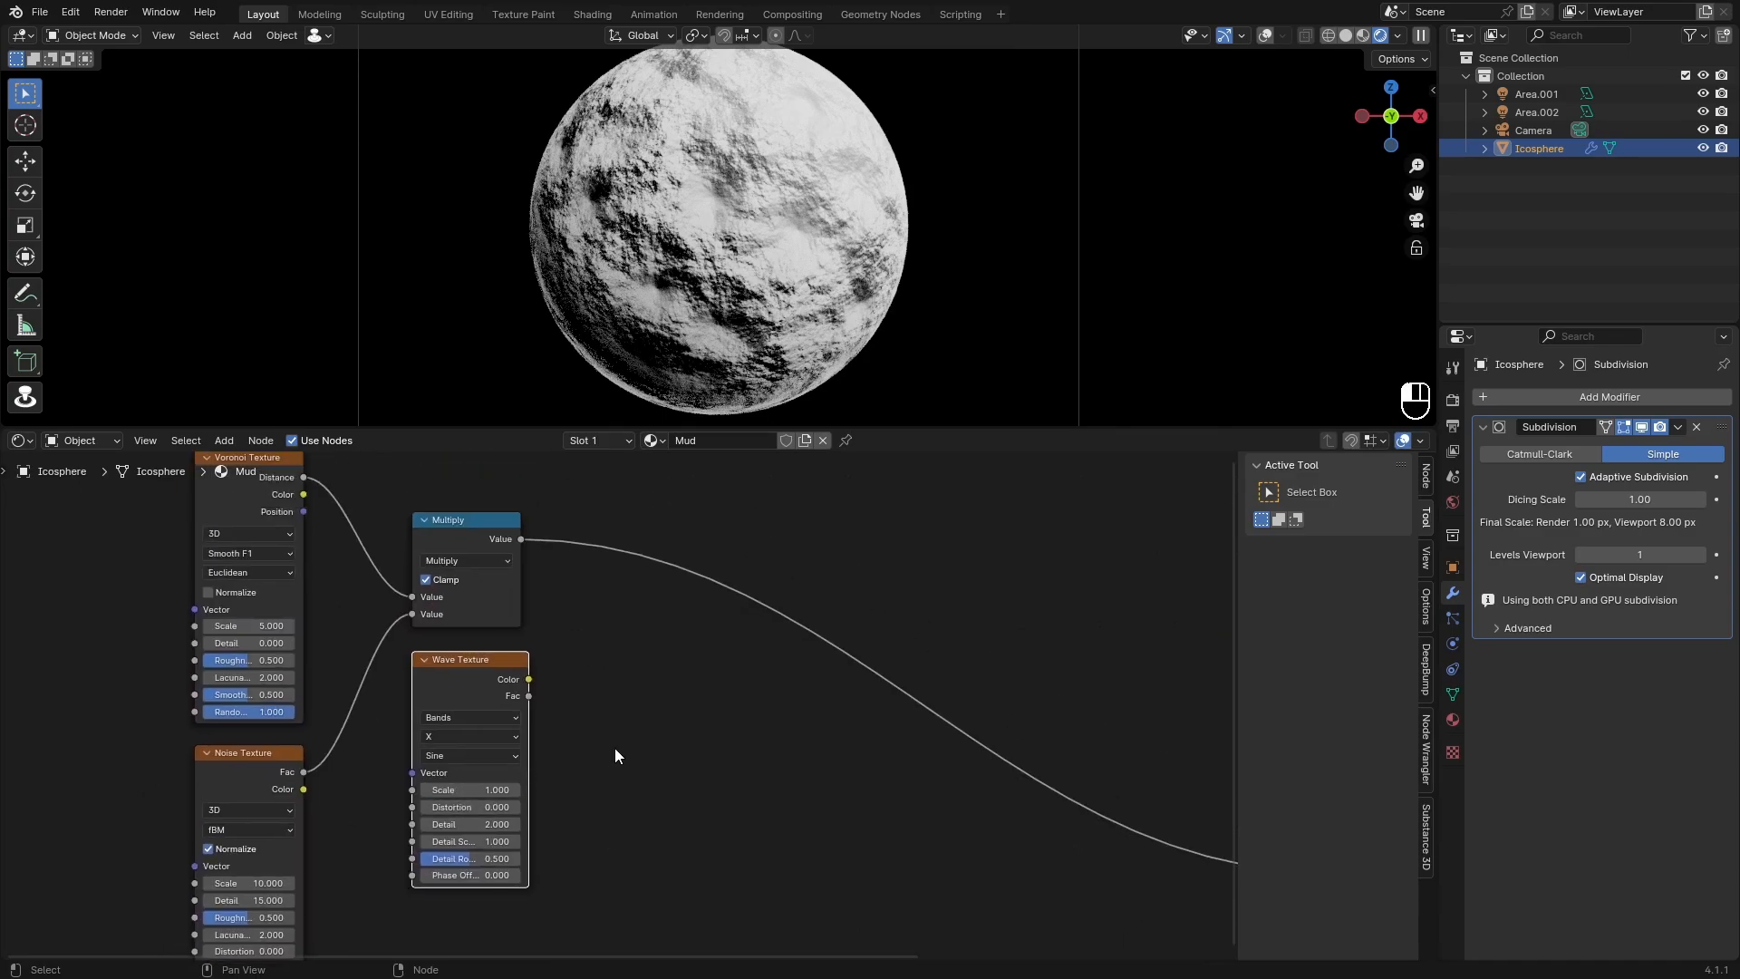
Step: Preview the Wave Texture's pattern on the icosphere
{"action": "left_click", "coordinate": [475, 672], "text": "ctrl+shift"}
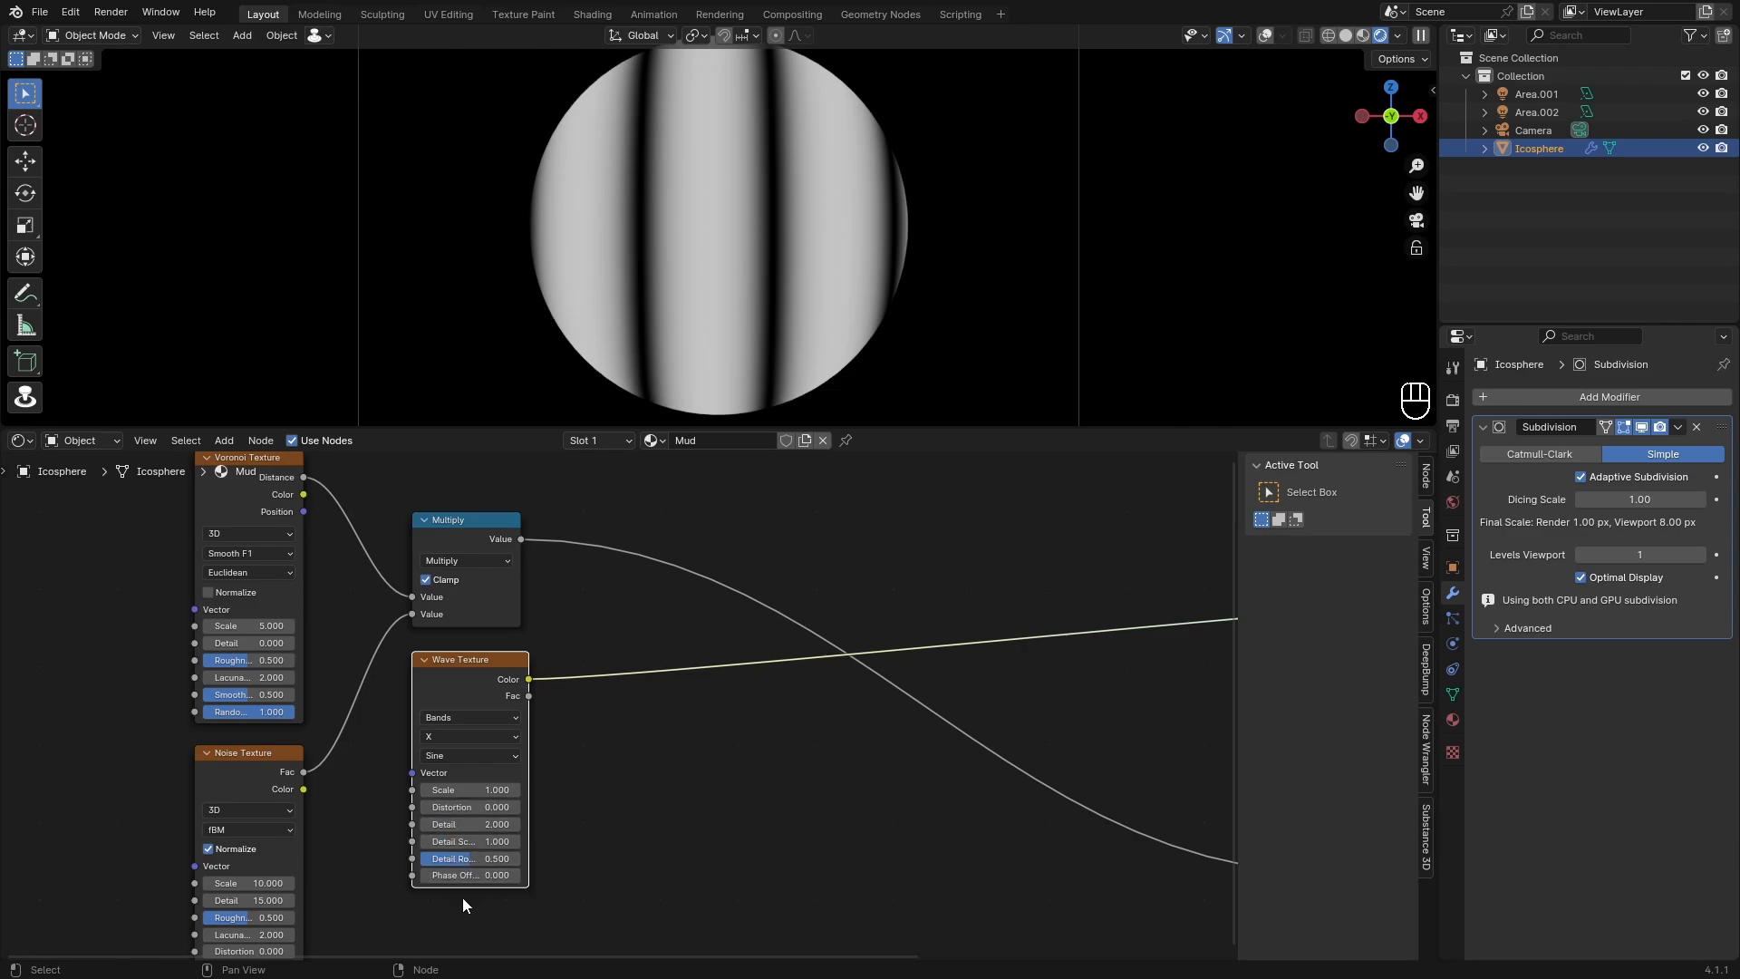
{"action": "left_click_drag", "start_coordinate": [455, 667], "coordinate": [455, 666]}
{"action": "left_click", "coordinate": [625, 694]}
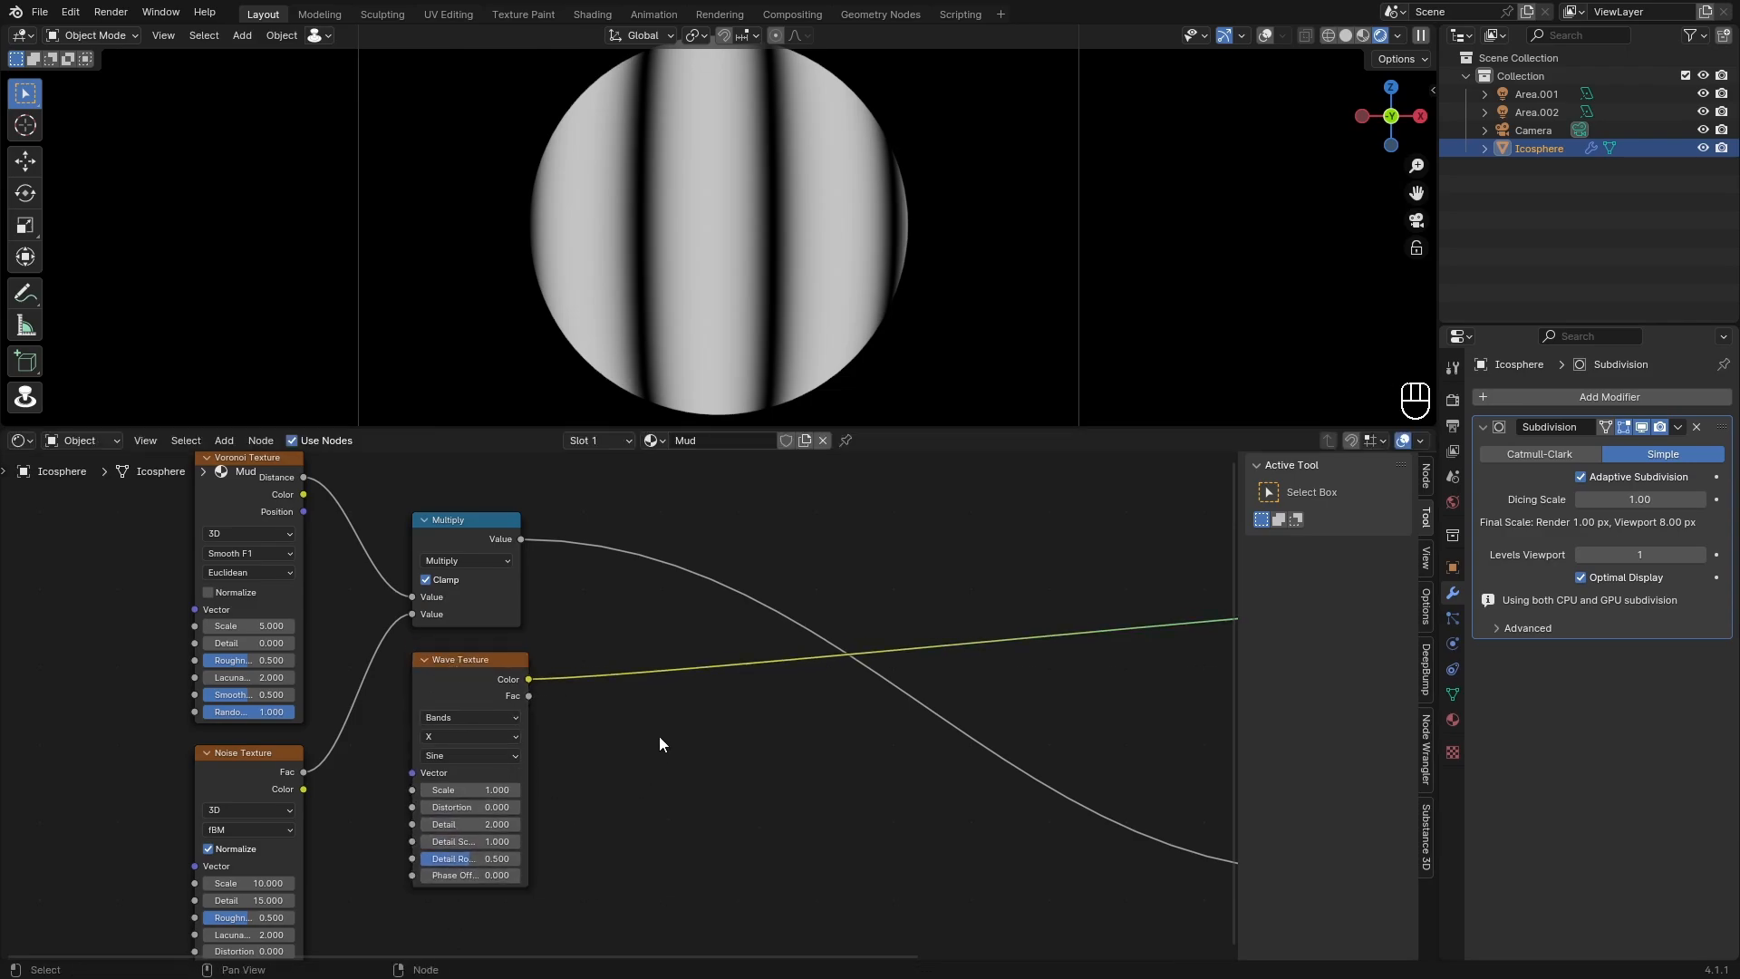
Step: Insert a Mix node on the link between Multiply and Displacement and connect the Wave Texture's Color output to its B input
{"action": "middle_click_drag", "start_coordinate": [571, 585], "coordinate": [499, 701]}
{"action": "key", "text": "a"}
{"action": "left_click", "coordinate": [487, 616]}
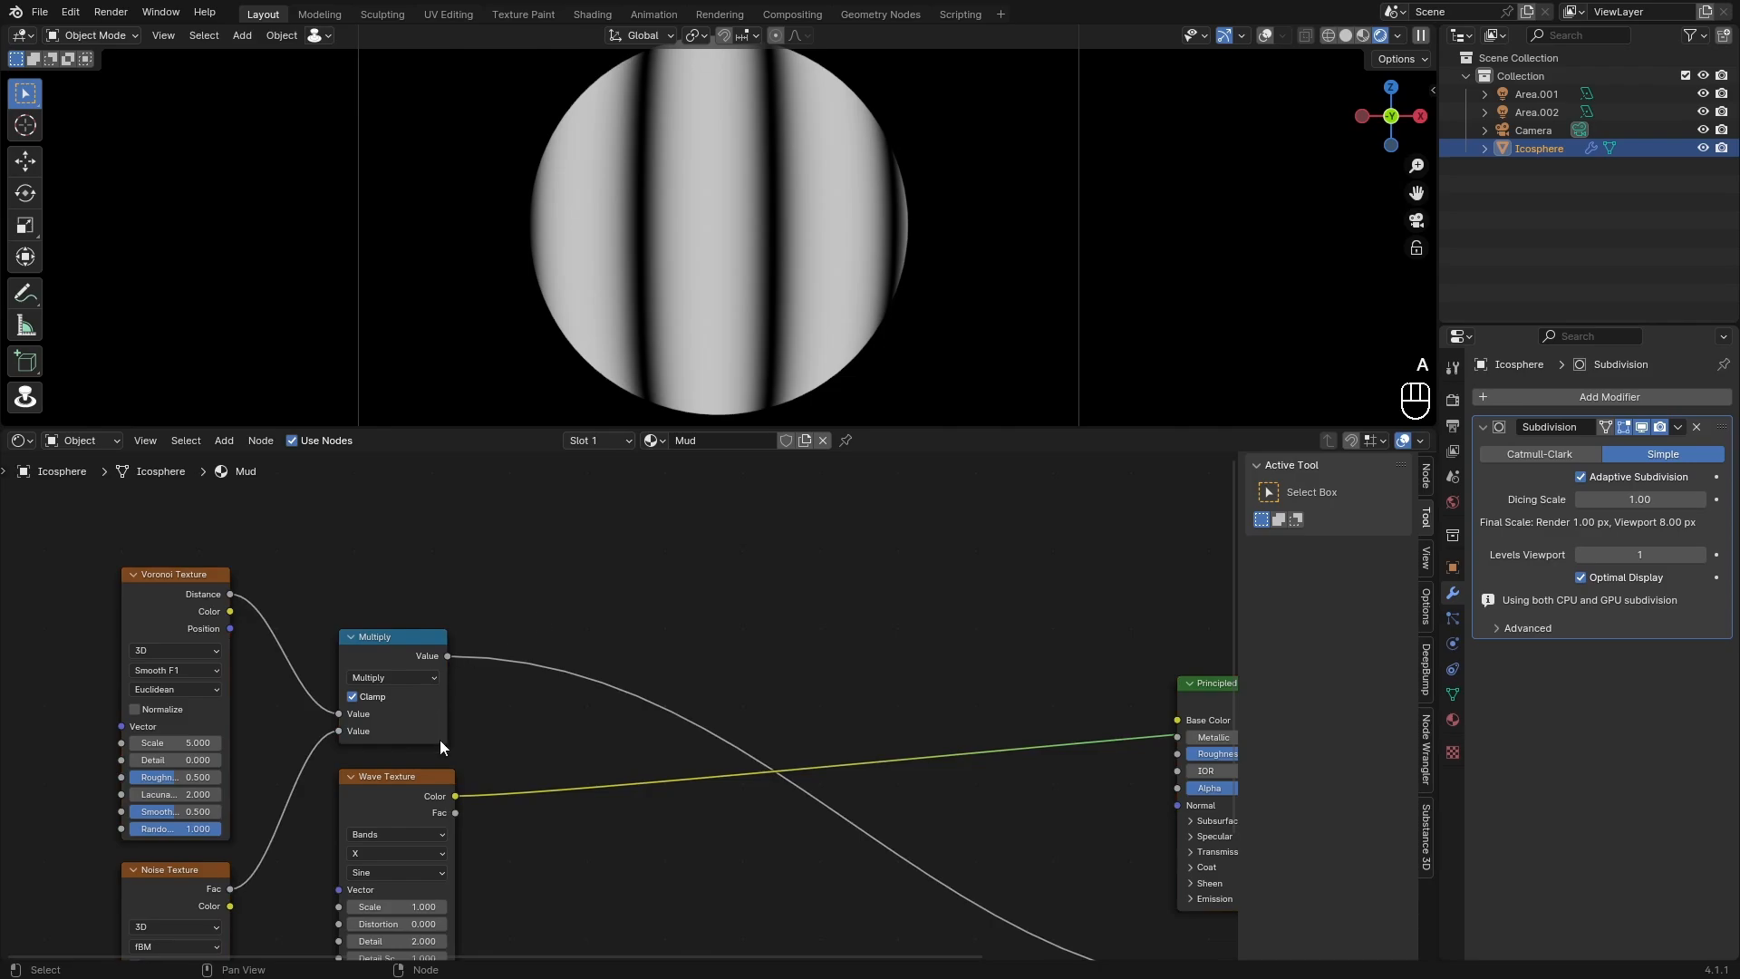
{"action": "key", "text": "shift+a"}
{"action": "type", "text": "mix"}
{"action": "key", "text": "Return"}
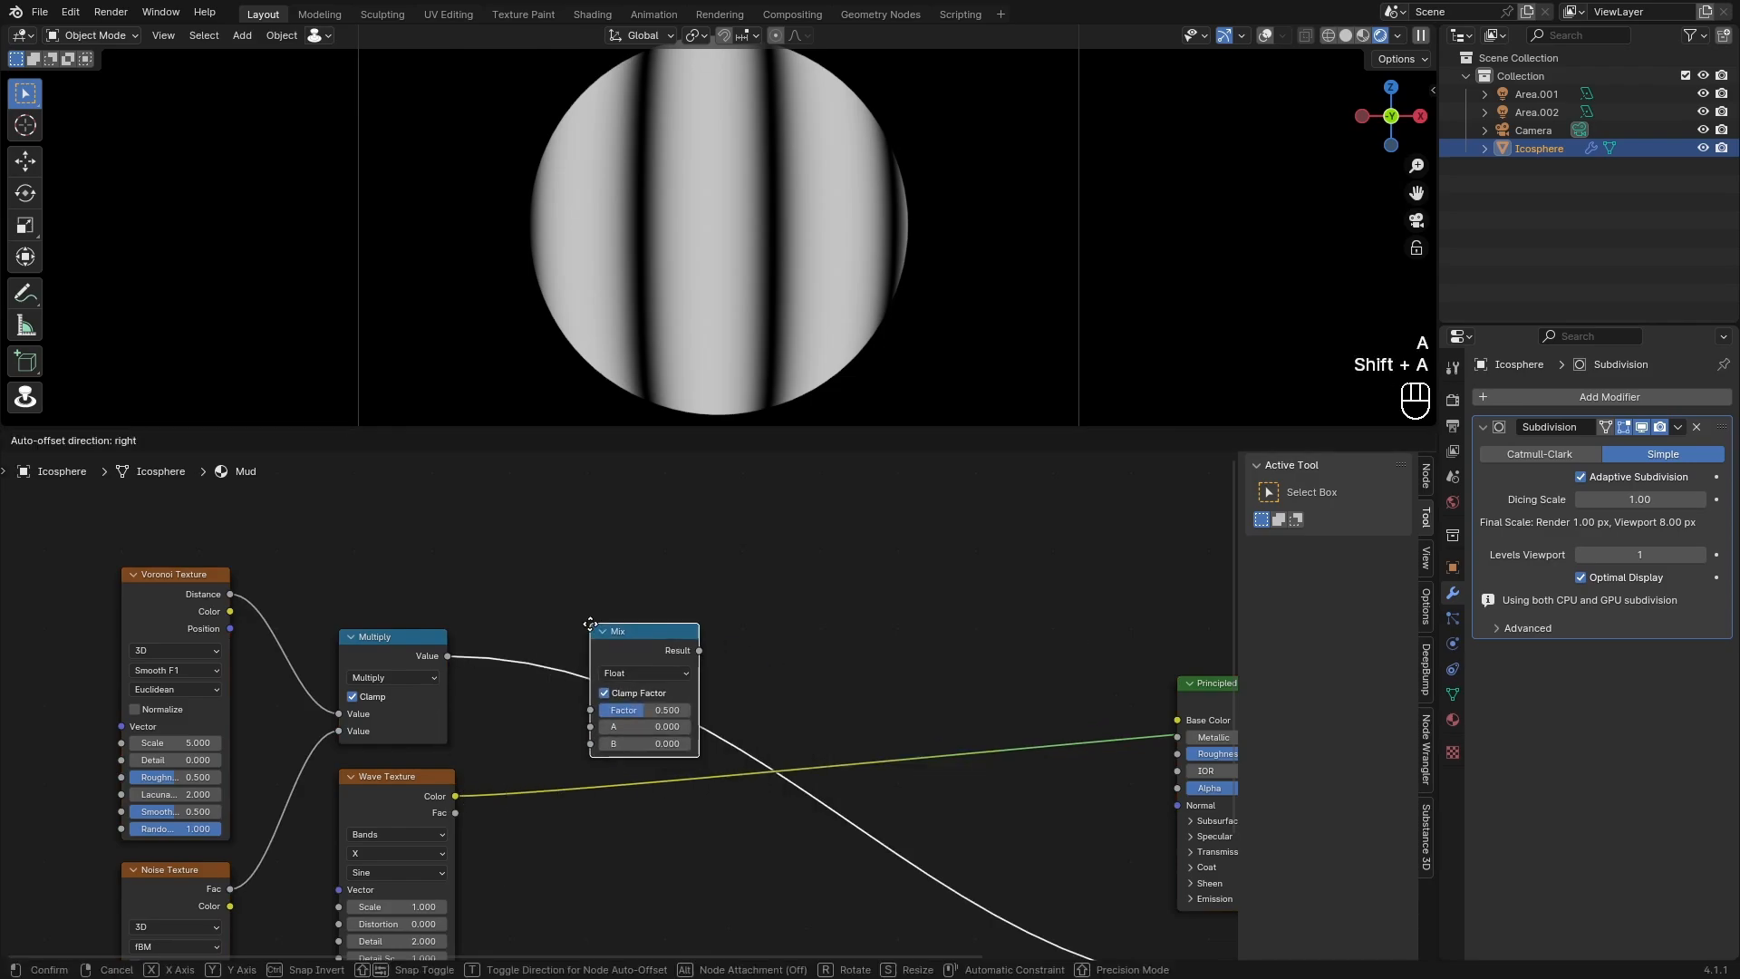
{"action": "left_click", "coordinate": [586, 626]}
{"action": "left_click_drag", "start_coordinate": [455, 796], "coordinate": [587, 745]}
{"action": "middle_click_drag", "start_coordinate": [739, 724], "coordinate": [633, 704]}
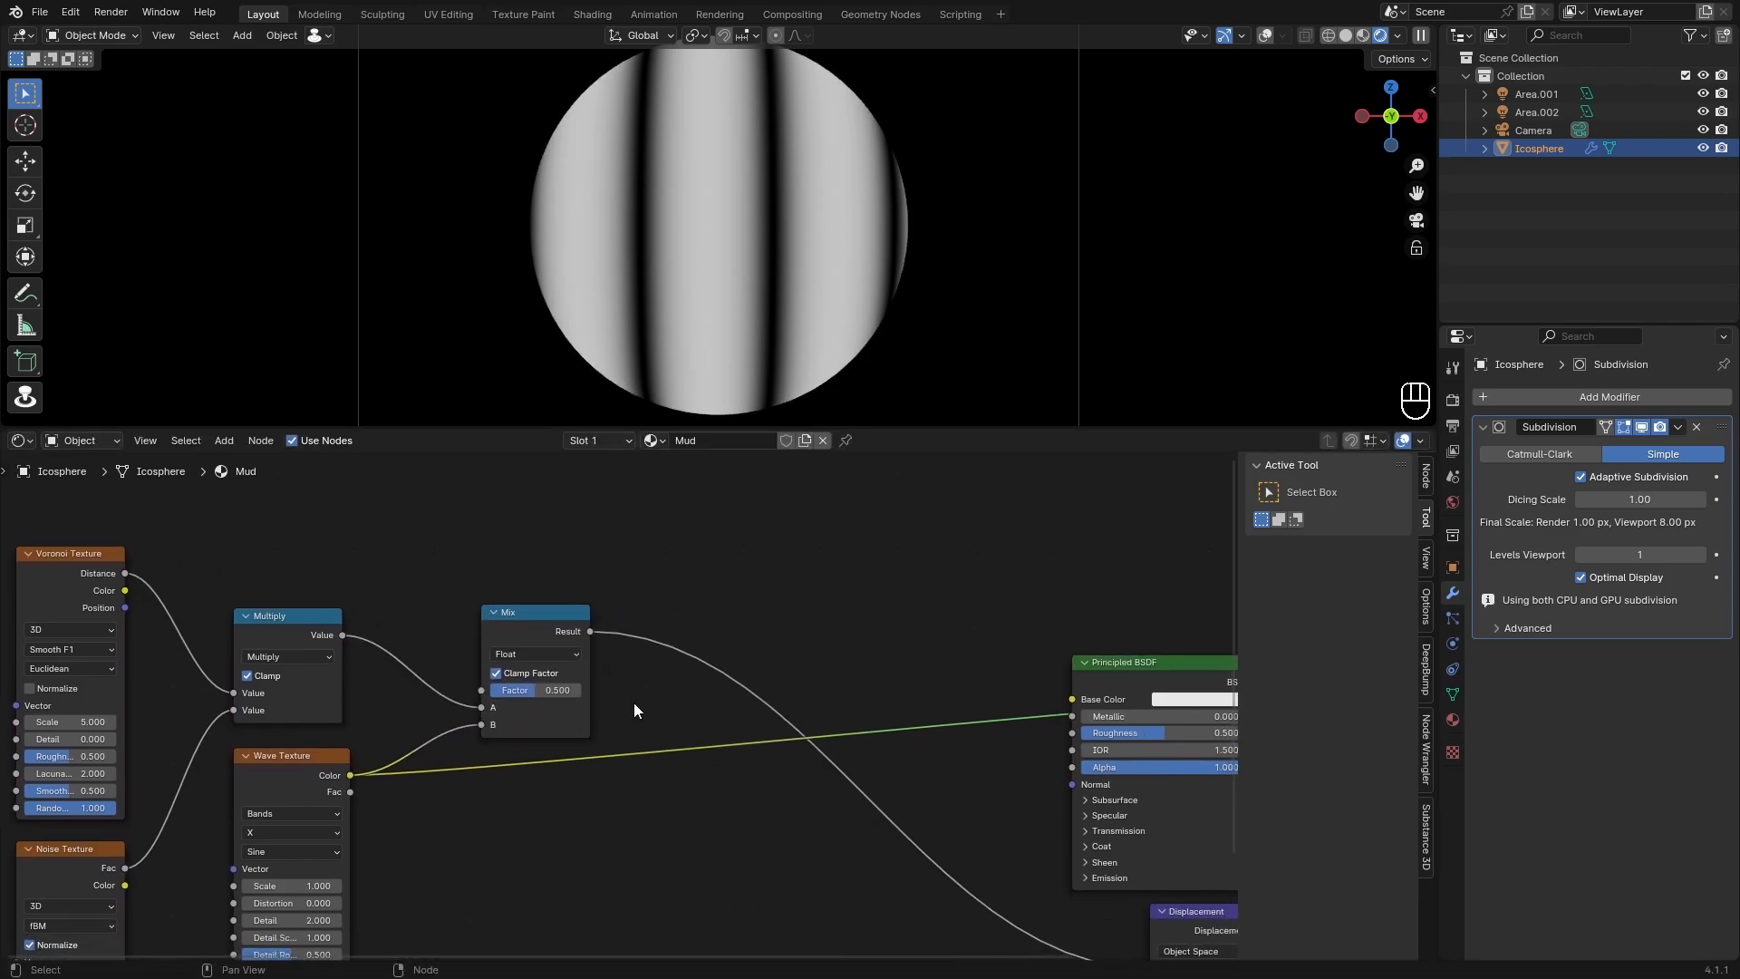
Step: Link the Principled BSDF back to the Material Output's Surface input in place of the Wave Texture preview
{"action": "left_click", "coordinate": [562, 711], "text": "ctrl+shift"}
{"action": "scroll", "coordinate": [802, 586], "scroll_direction": "down", "scroll_amount": 1}
{"action": "middle_click_drag", "start_coordinate": [803, 586], "coordinate": [562, 521]}
{"action": "left_click_drag", "start_coordinate": [392, 559], "coordinate": [803, 880]}
{"action": "left_click", "coordinate": [864, 580], "text": "ctrl+shift"}
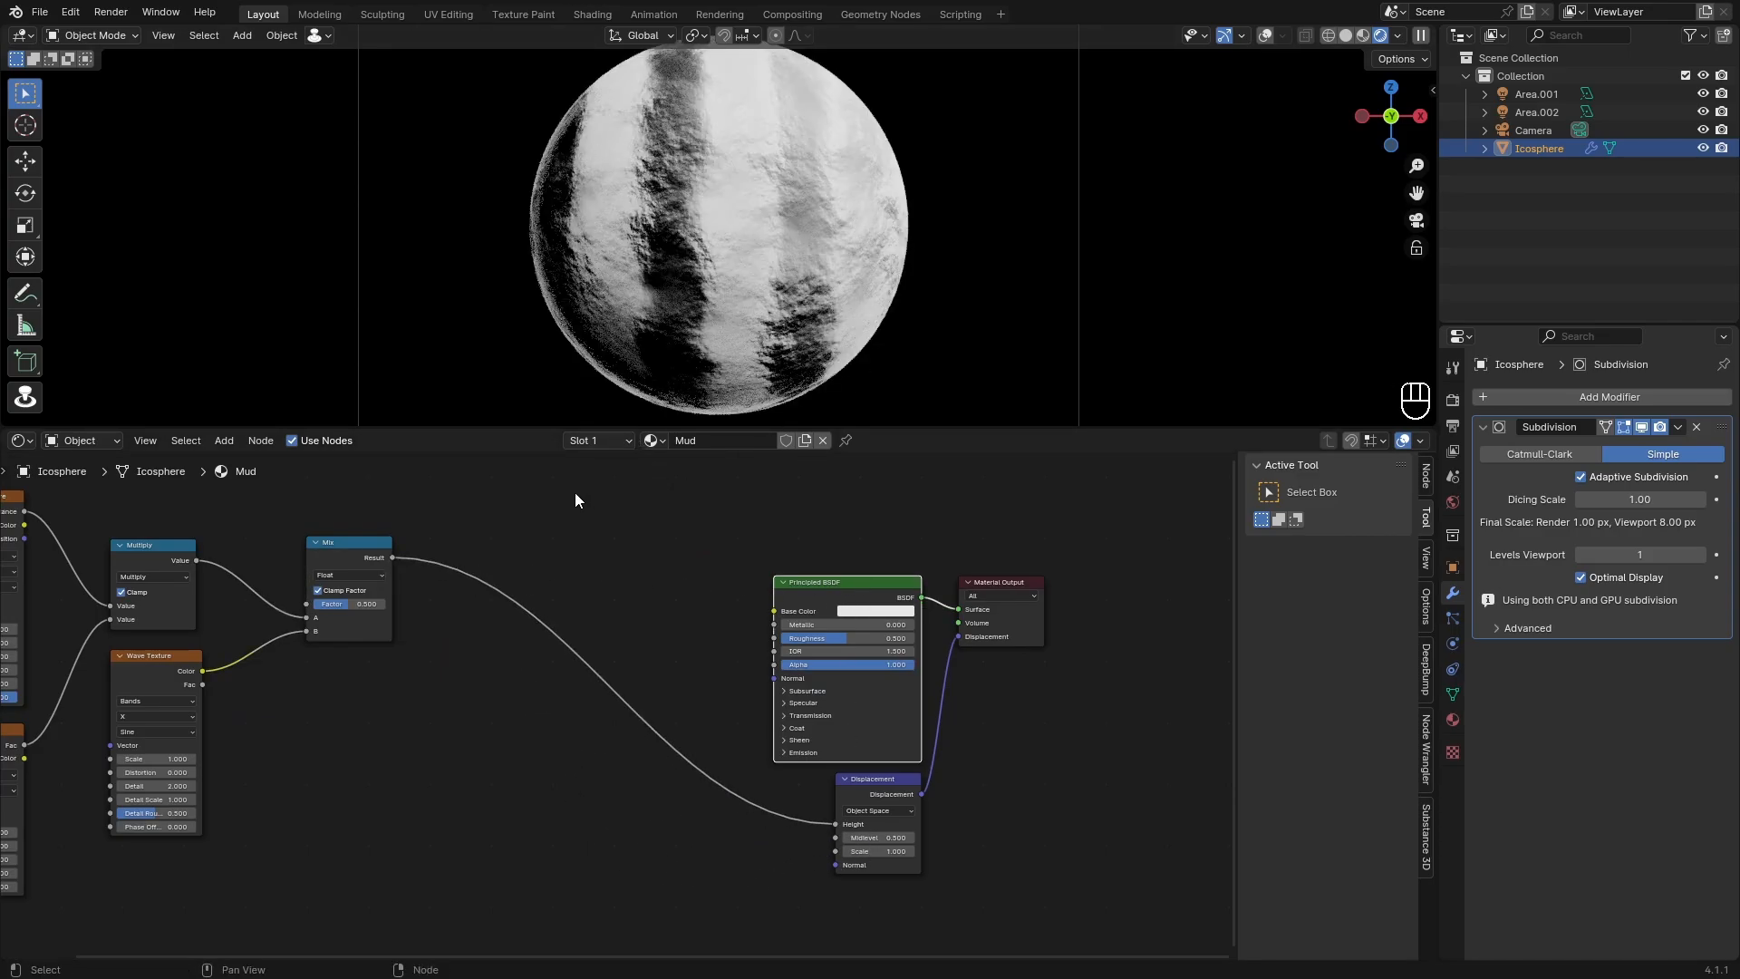
Step: Set the Mix node's Factor to 0.25
{"action": "scroll", "coordinate": [399, 567], "scroll_direction": "up", "scroll_amount": 2}
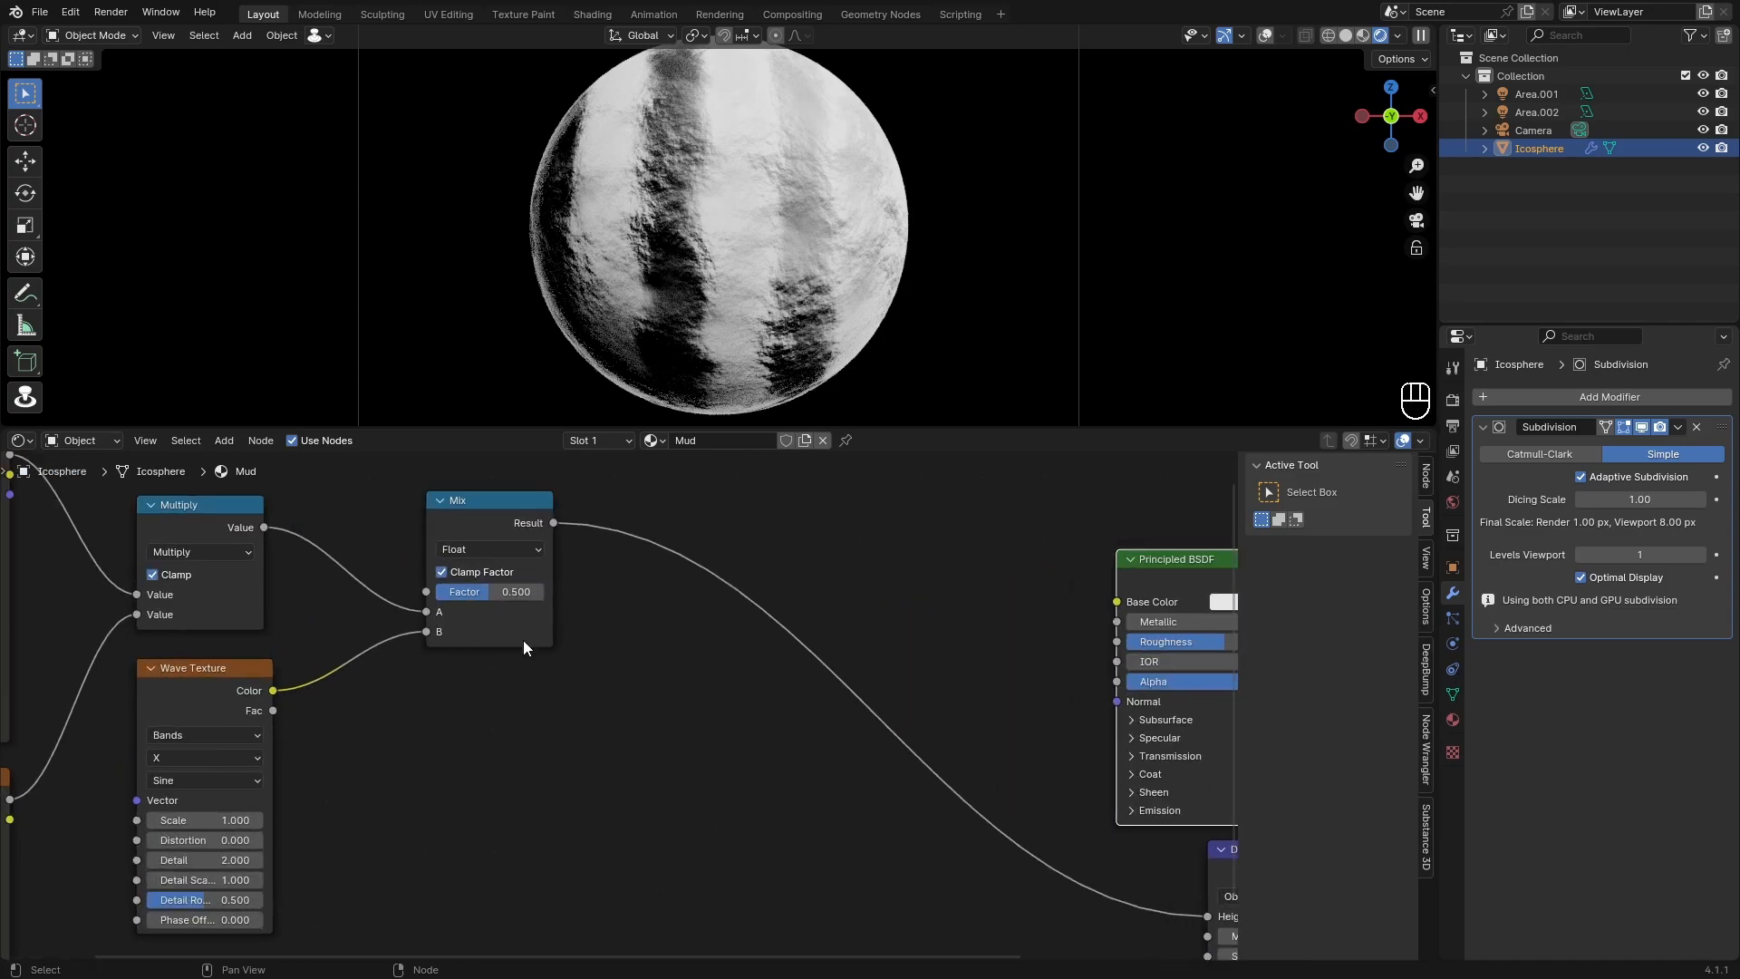
{"action": "left_click_drag", "start_coordinate": [517, 591], "coordinate": [472, 591]}
{"action": "double_click", "coordinate": [448, 591]}
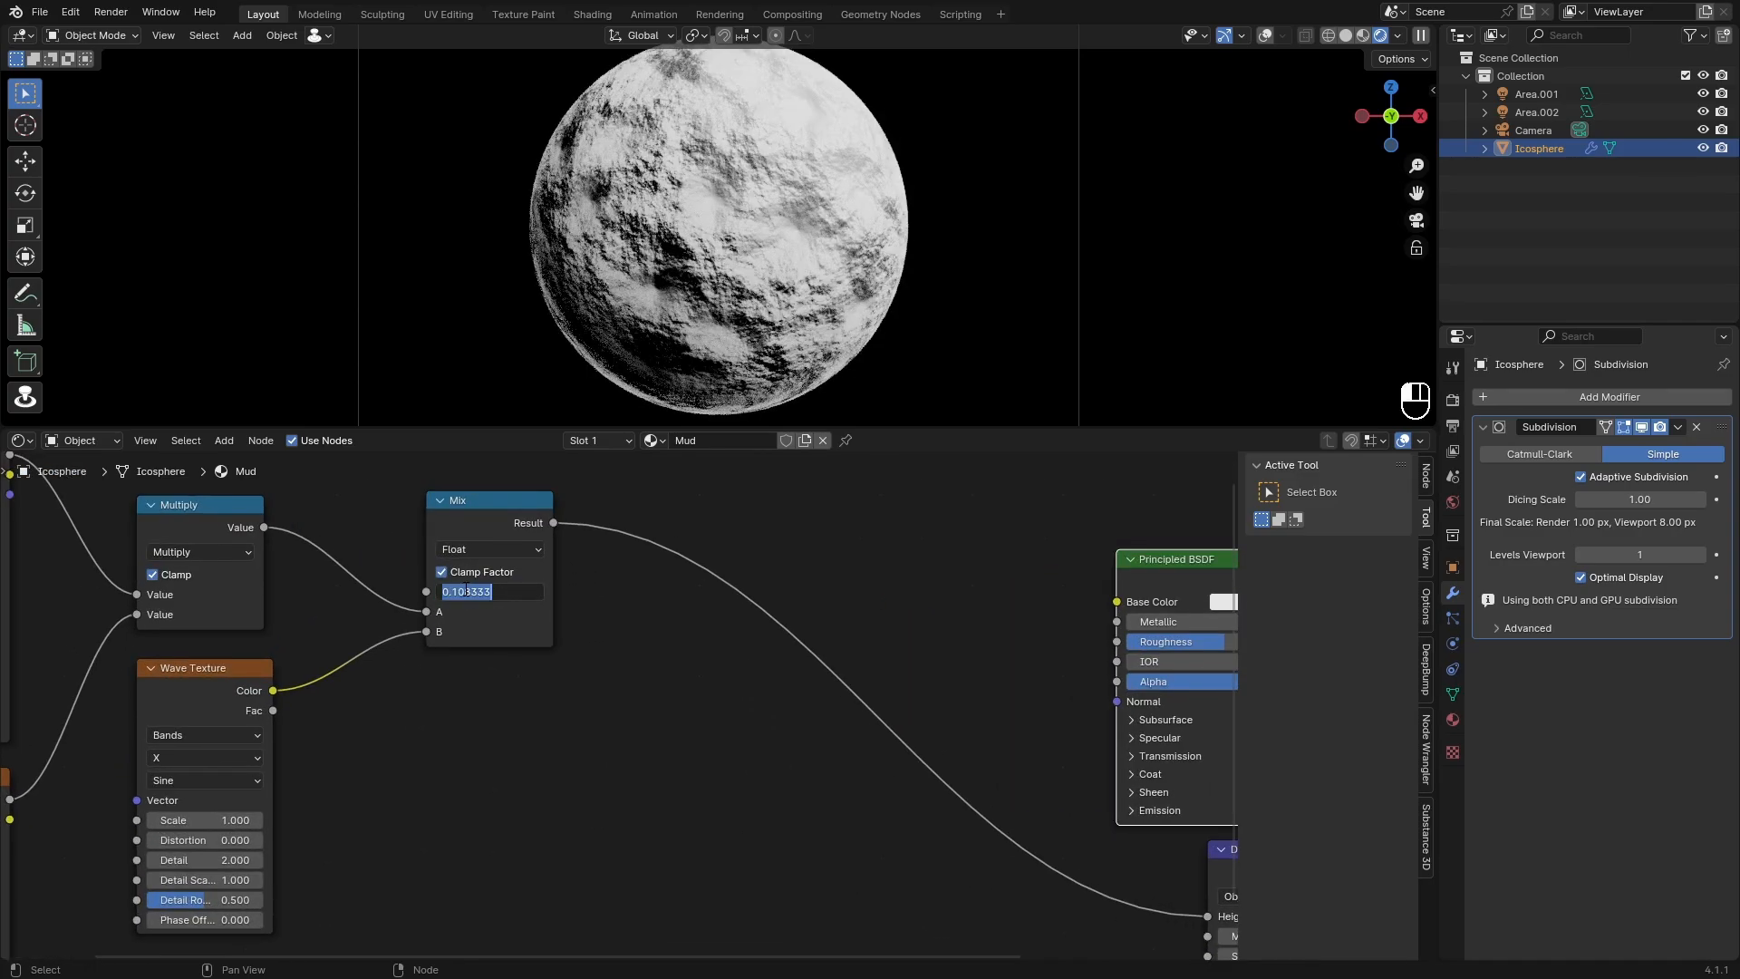
{"action": "type", "text": ".25"}
{"action": "key", "text": "Return"}
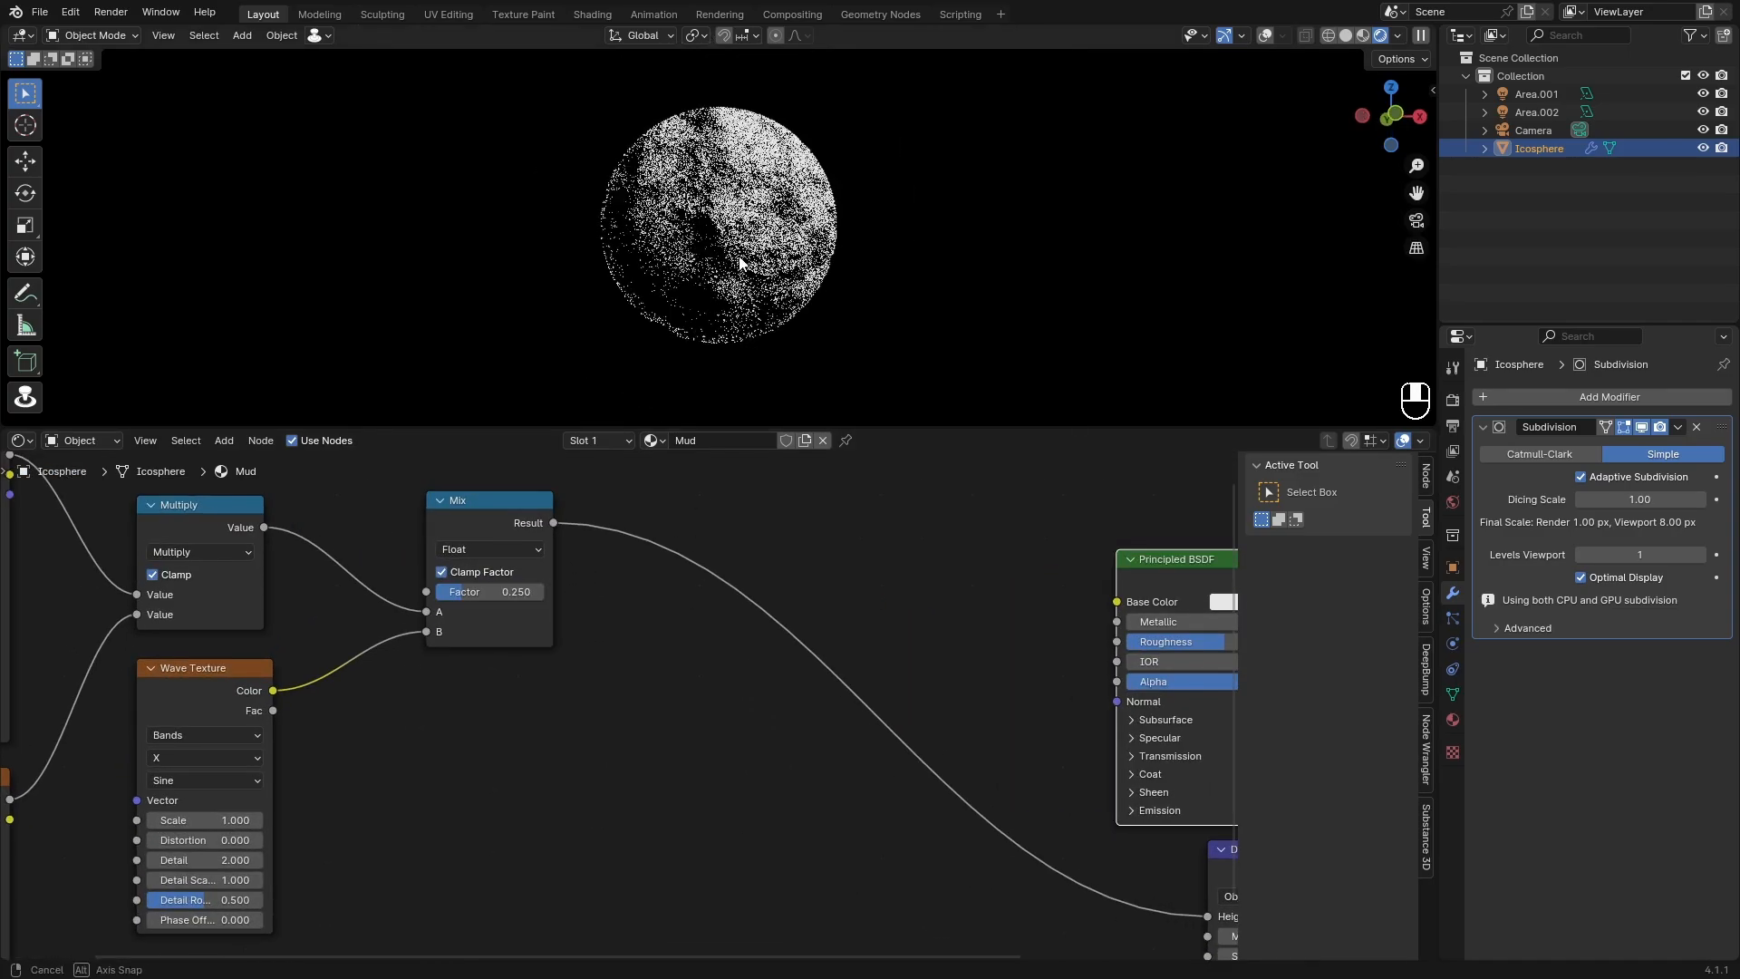
Step: Set the Wave Texture's bands direction to Diagonal and return the viewport to the camera view
{"action": "left_click", "coordinate": [204, 758]}
{"action": "left_click", "coordinate": [188, 864]}
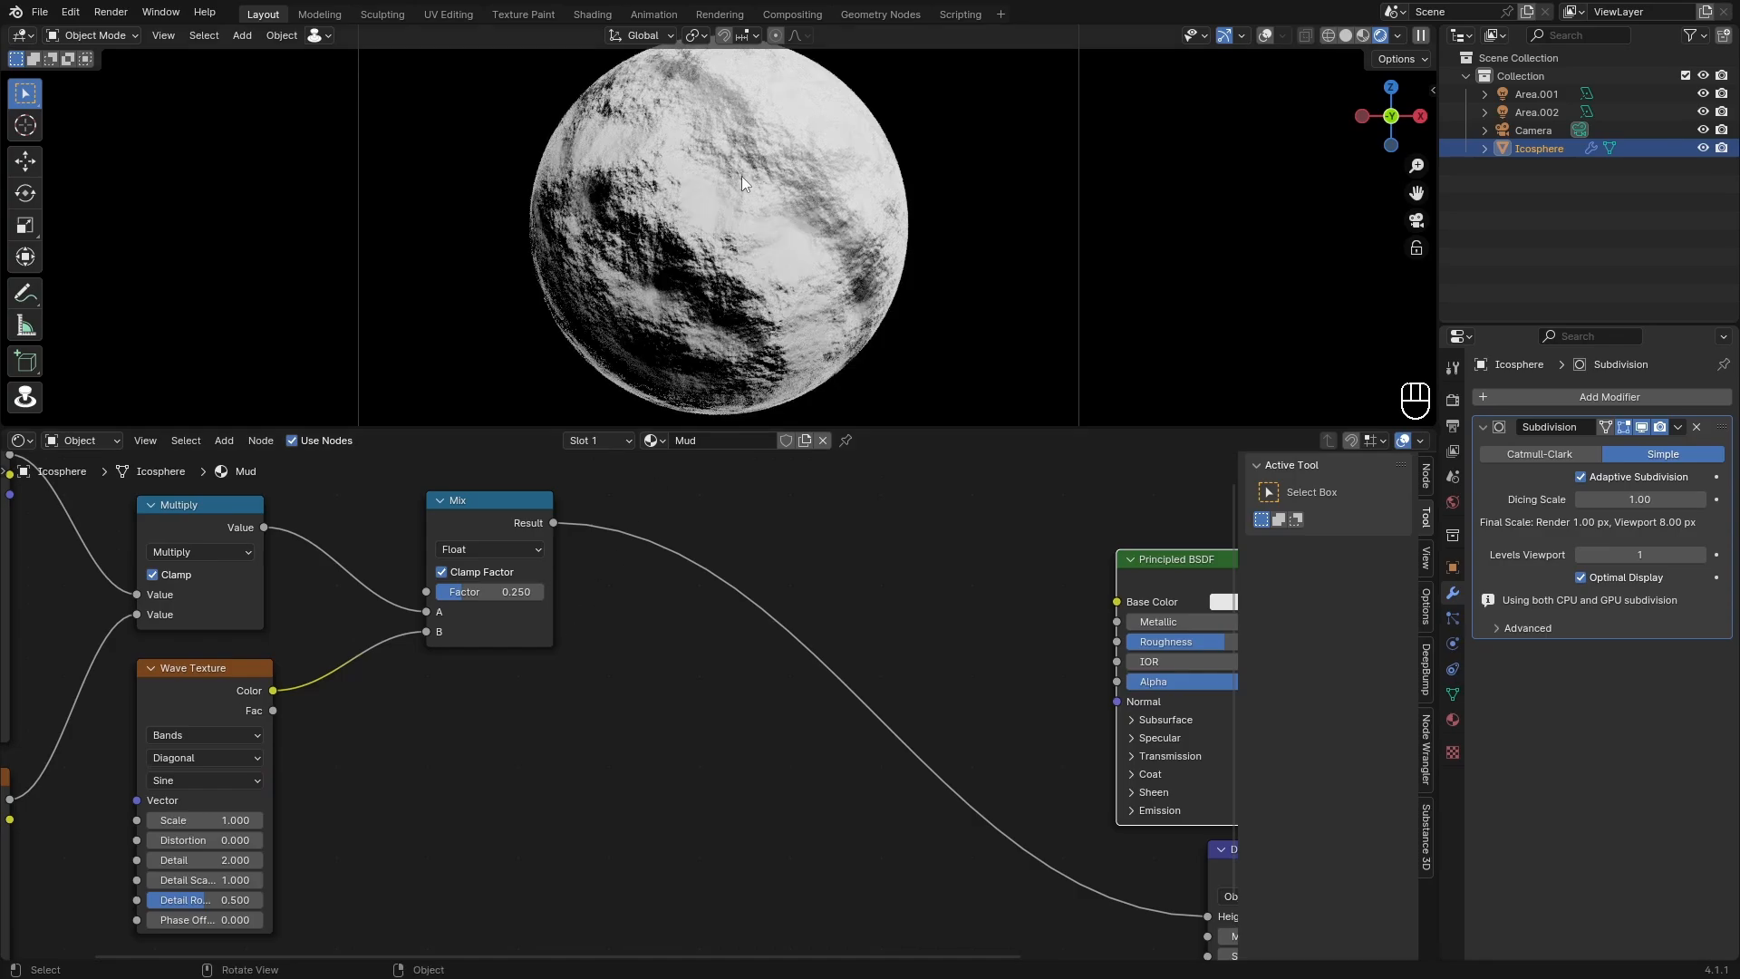
{"action": "left_click", "coordinate": [469, 712]}
{"action": "key", "text": "KP_0"}
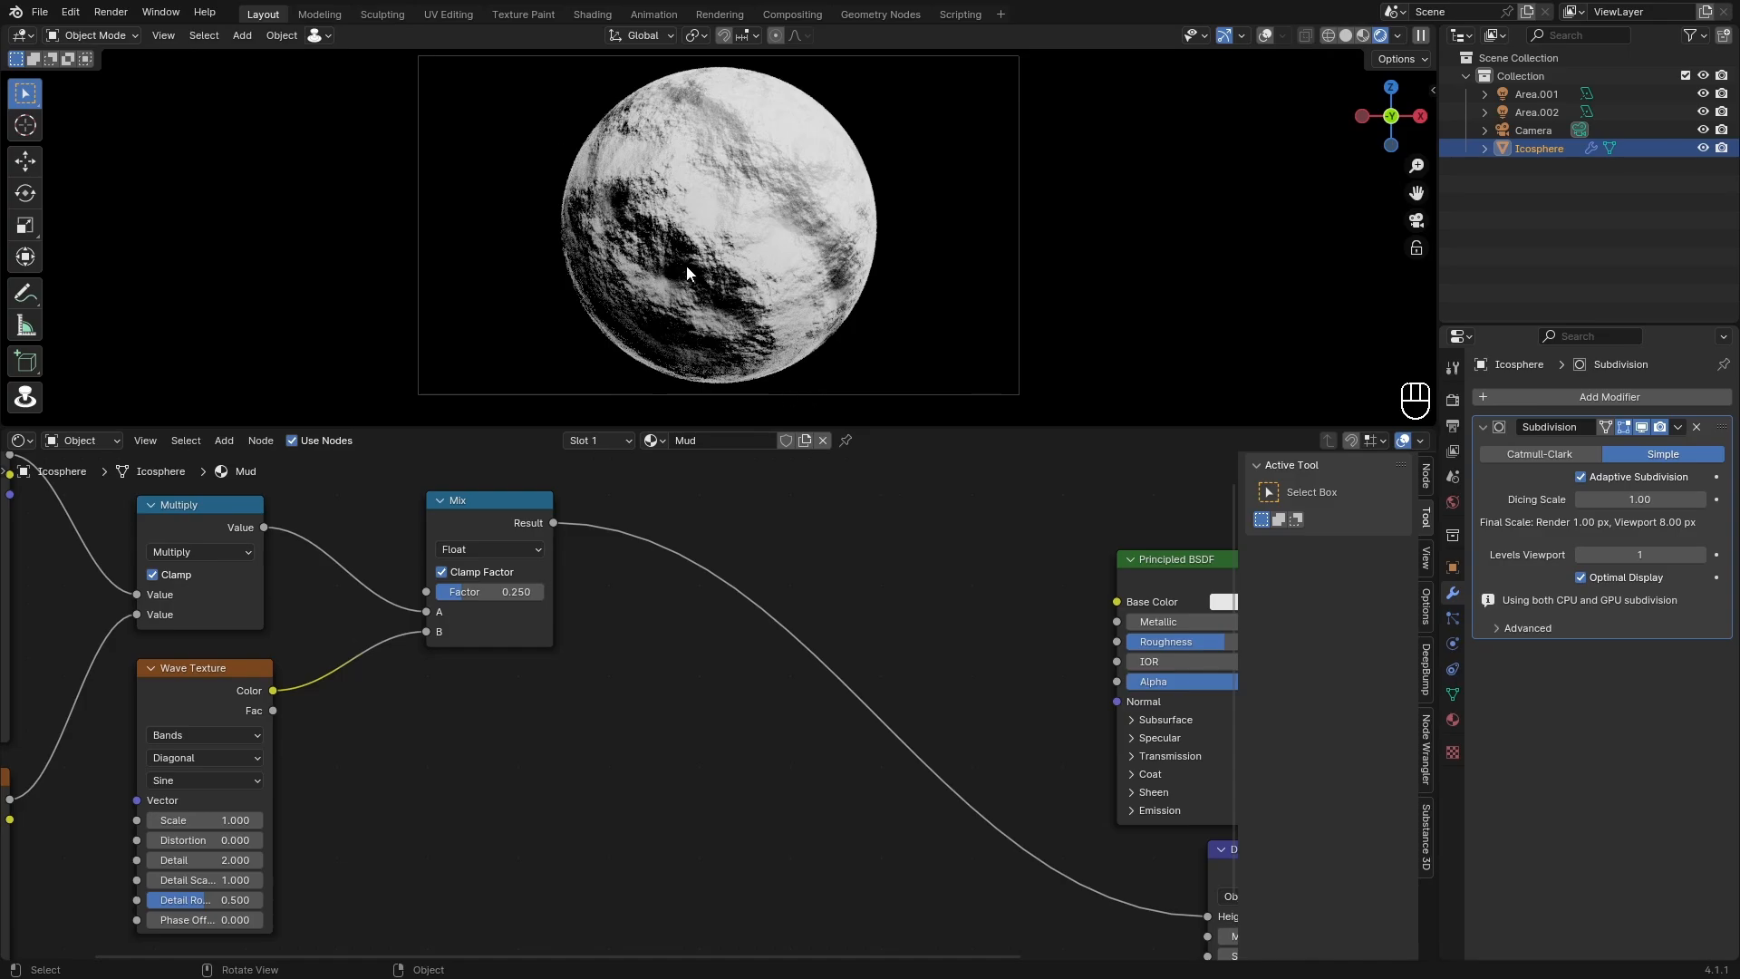
Step: Add a second Noise Texture node directly below the Mix node
{"action": "scroll", "coordinate": [636, 625], "scroll_direction": "down", "scroll_amount": 1}
{"action": "left_click_drag", "start_coordinate": [485, 551], "coordinate": [453, 552]}
{"action": "key", "text": "shift+a"}
{"action": "type", "text": "noi"}
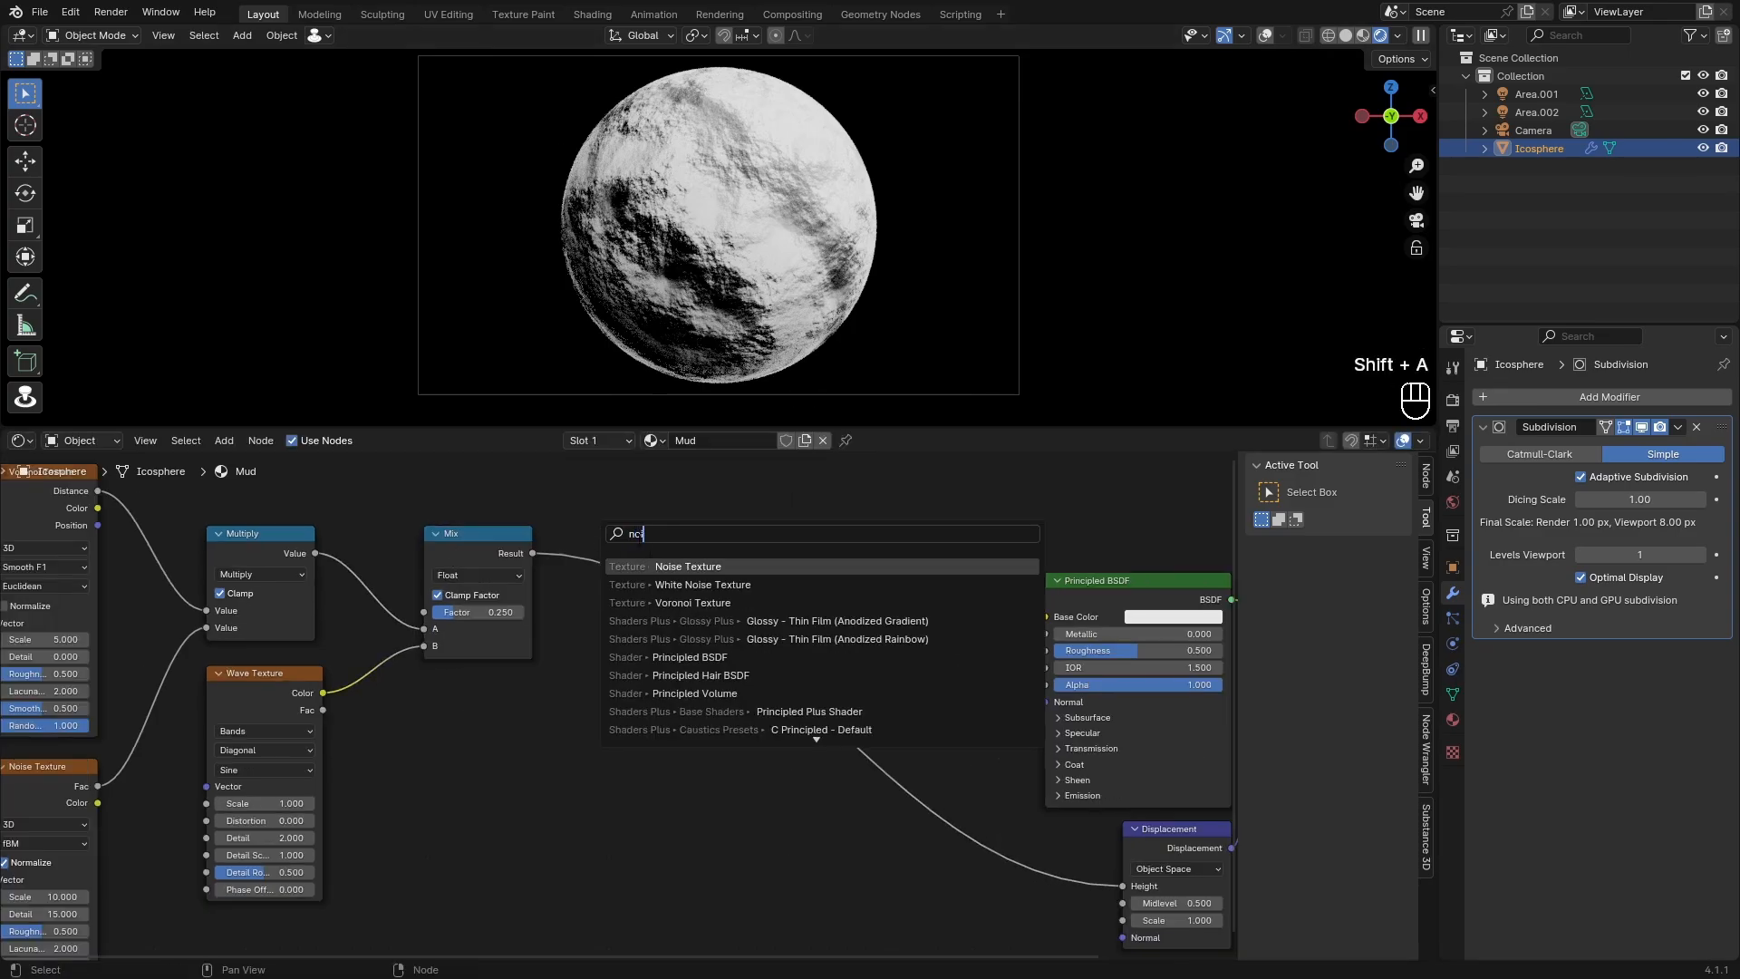
{"action": "key", "text": "Return"}
{"action": "left_click", "coordinate": [448, 689]}
Step: Duplicate the Mix node onto the link to Displacement and connect the second Noise Texture's Fac output to its B input
{"action": "left_click", "coordinate": [475, 546]}
{"action": "key", "text": "shift+s"}
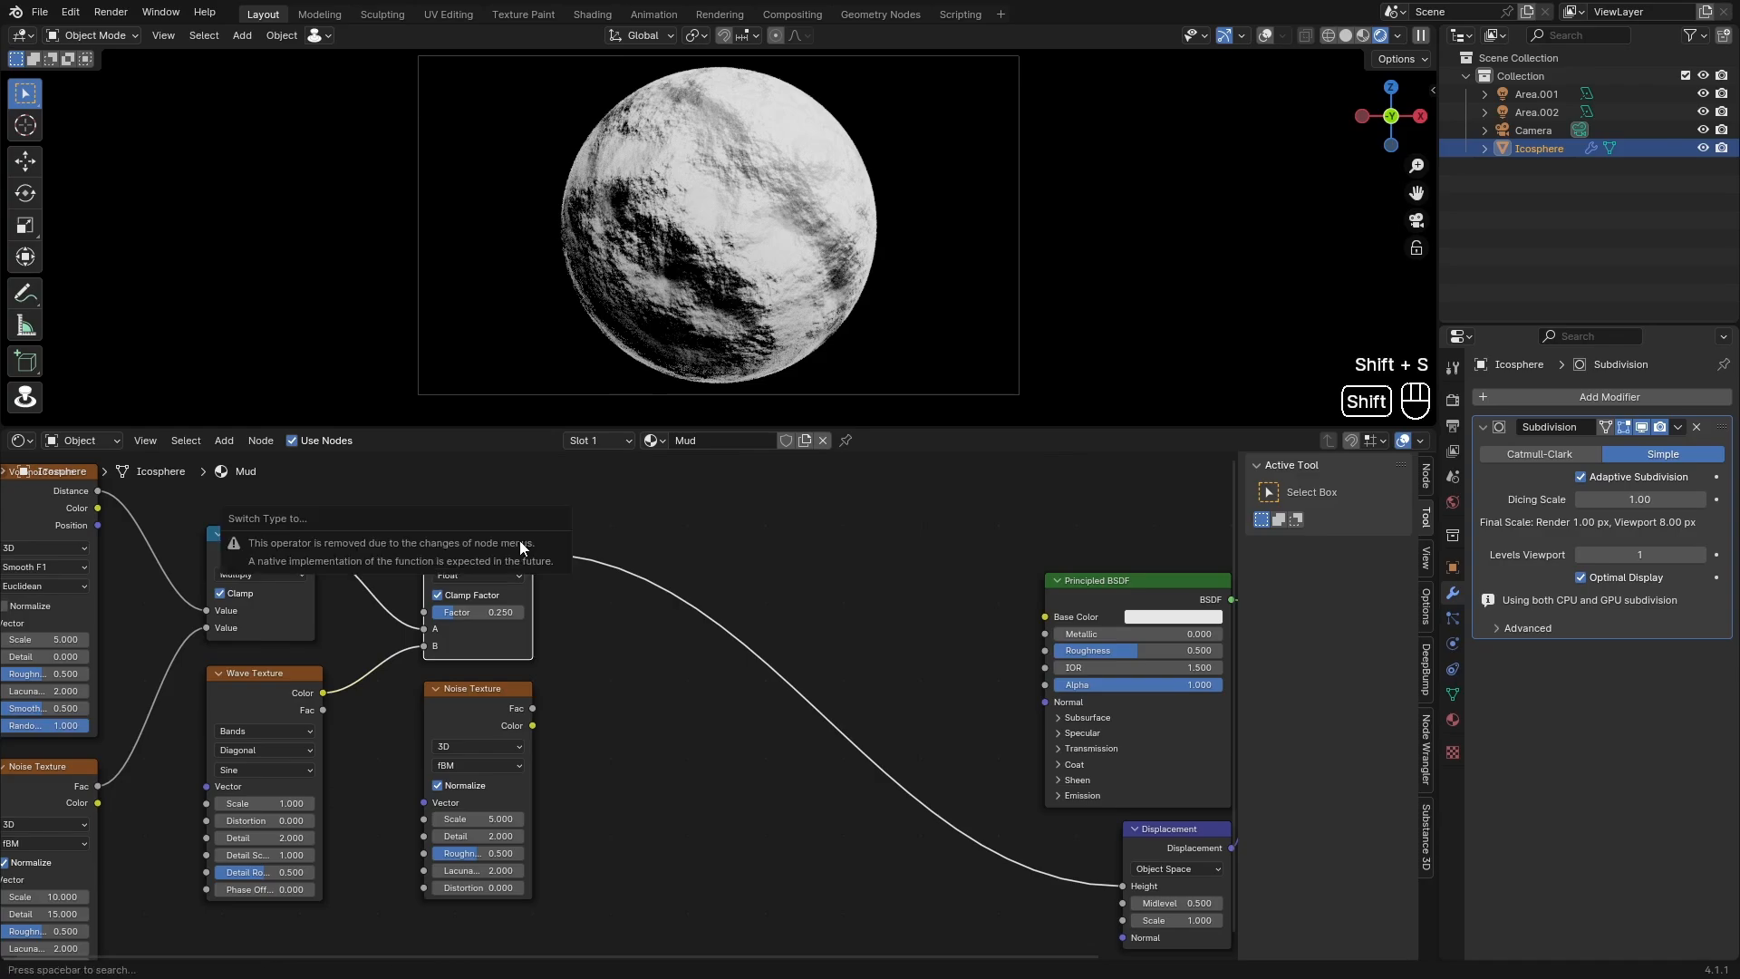
{"action": "key", "text": "shift+d"}
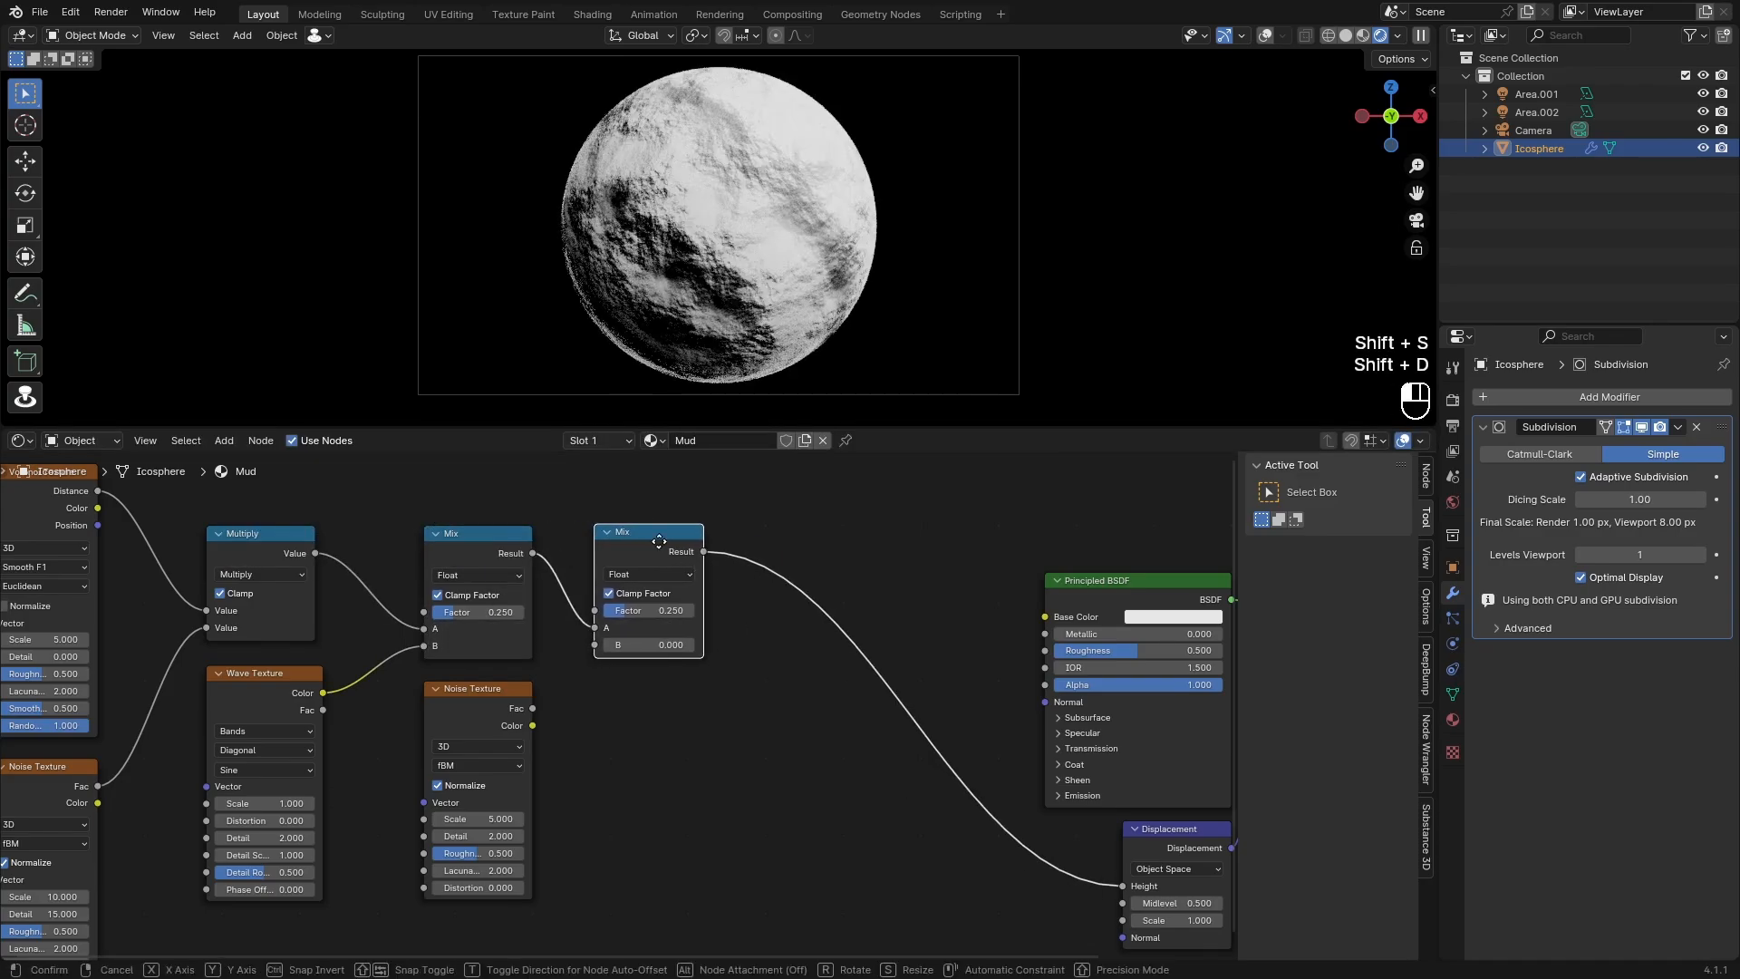
{"action": "left_click", "coordinate": [694, 547]}
{"action": "left_click_drag", "start_coordinate": [532, 708], "coordinate": [641, 646]}
Step: Set the second Noise Texture's Scale to 25
{"action": "scroll", "coordinate": [594, 666], "scroll_direction": "up", "scroll_amount": 3}
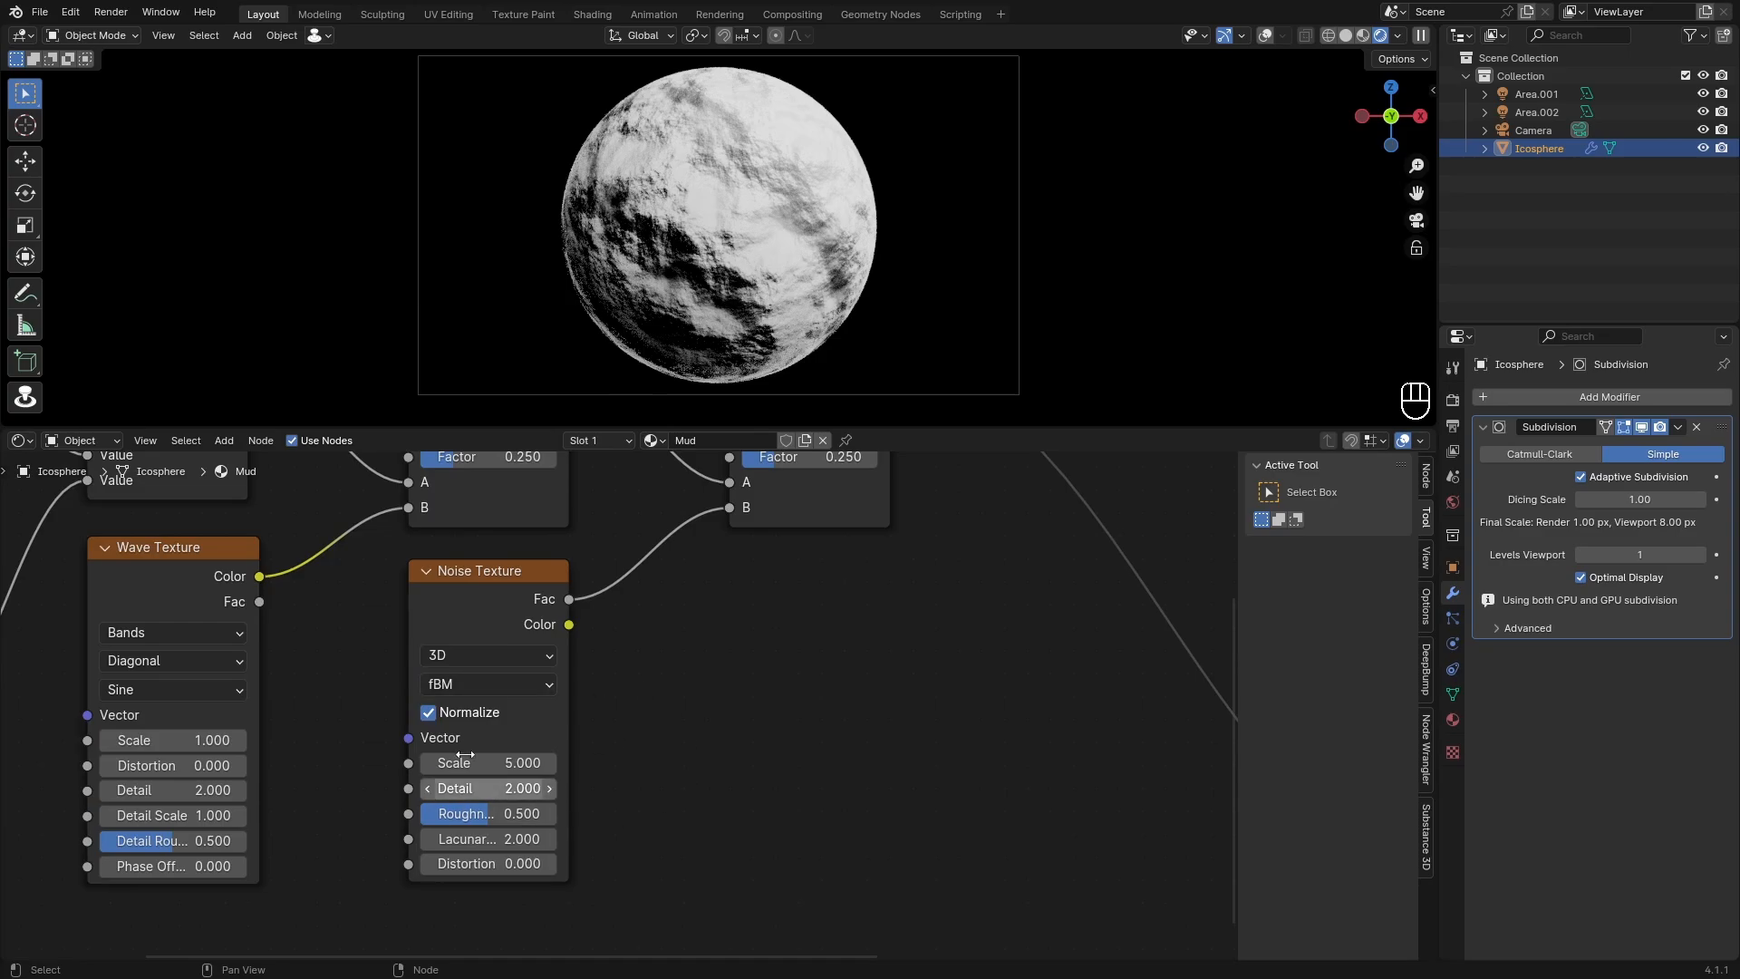
{"action": "scroll", "coordinate": [508, 788], "scroll_direction": "down", "scroll_amount": 3}
{"action": "double_click", "coordinate": [496, 815]}
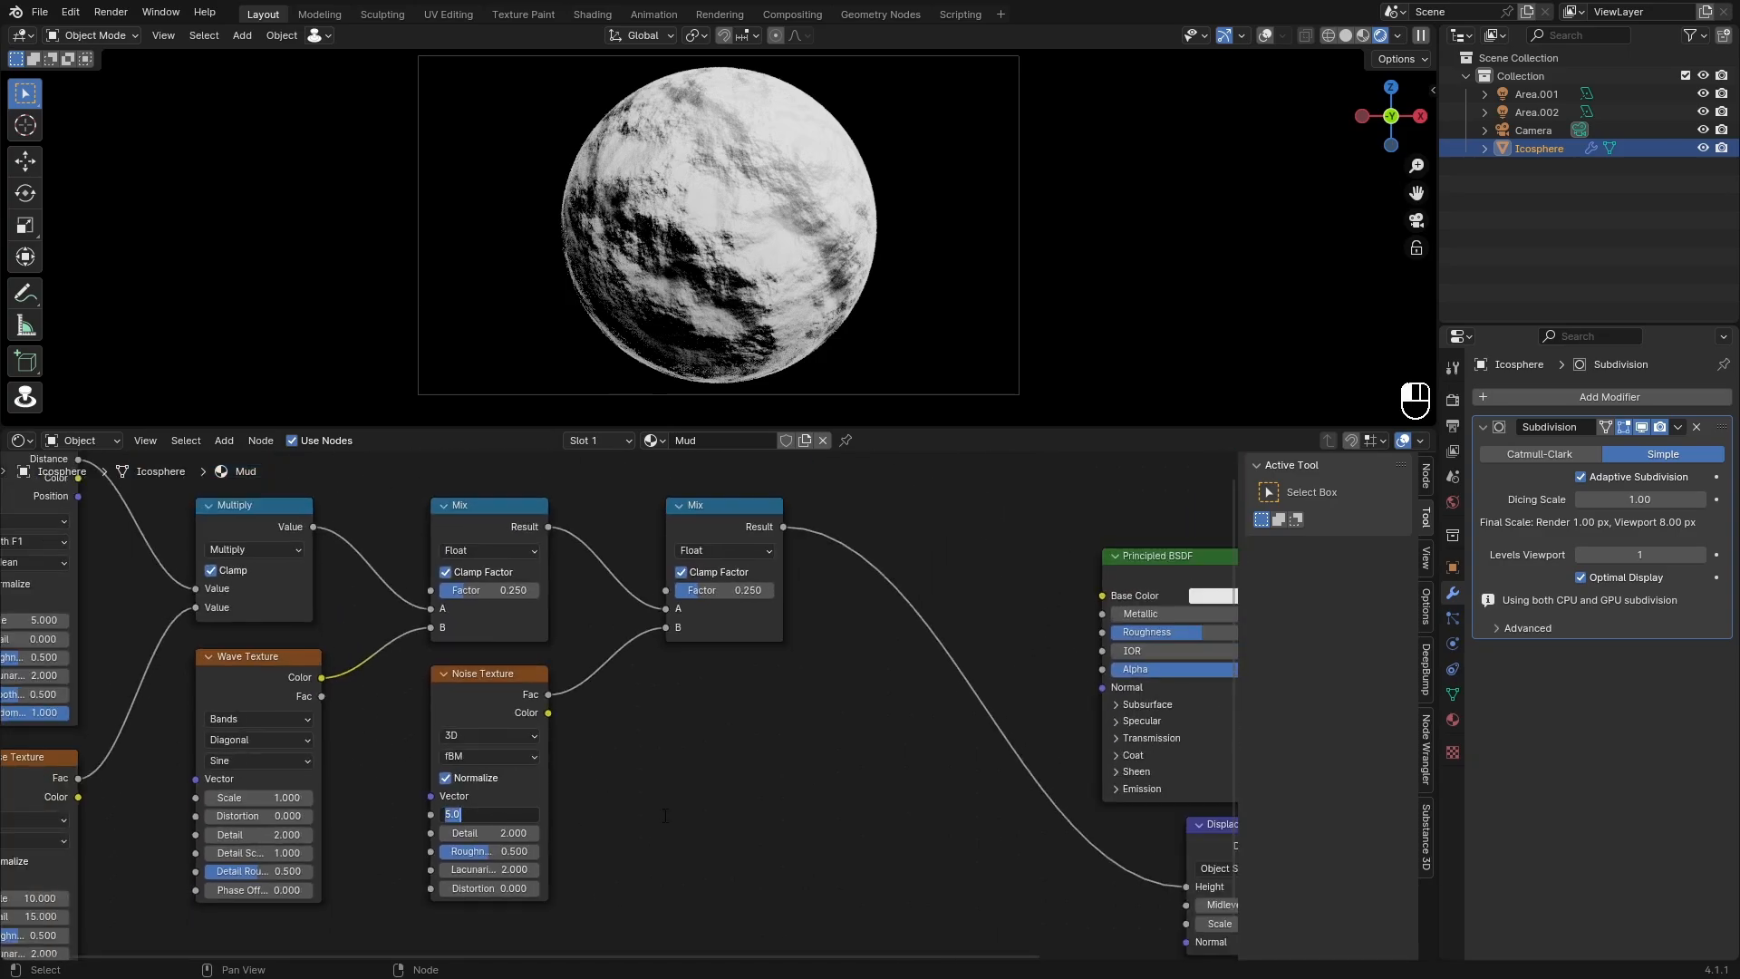
{"action": "type", "text": "25"}
{"action": "key", "text": "Return"}
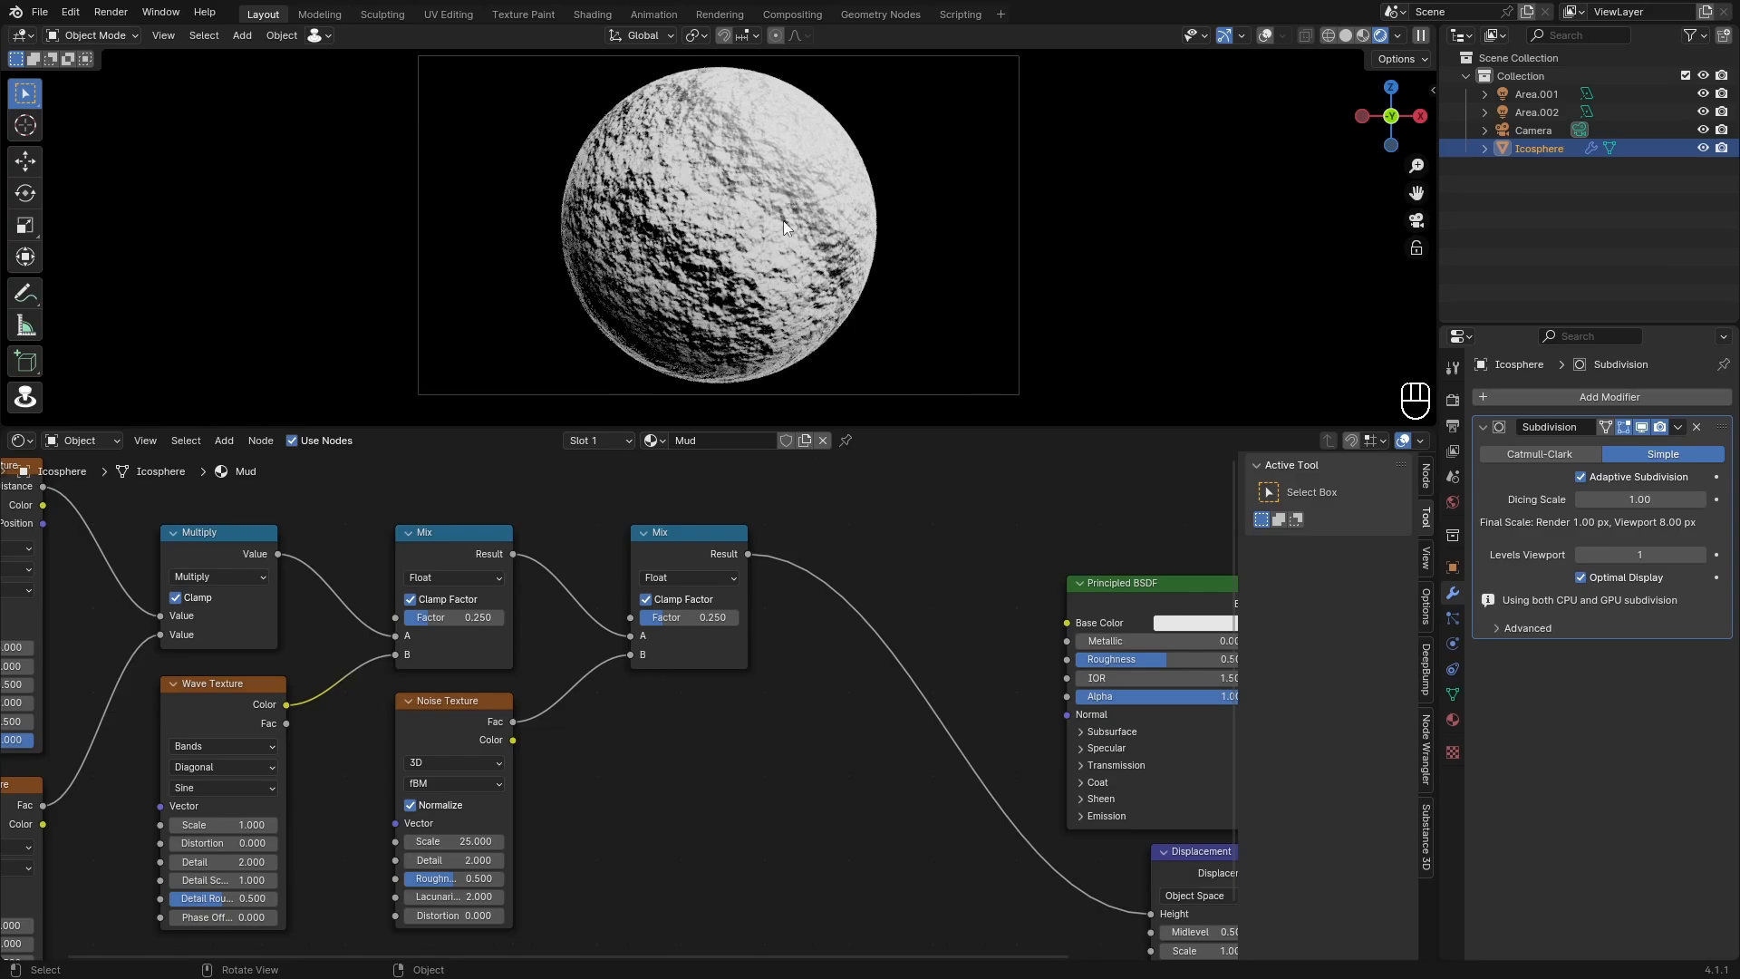
Step: Set the second Mix node's Factor to 0.1
{"action": "double_click", "coordinate": [706, 617]}
{"action": "type", "text": ".1"}
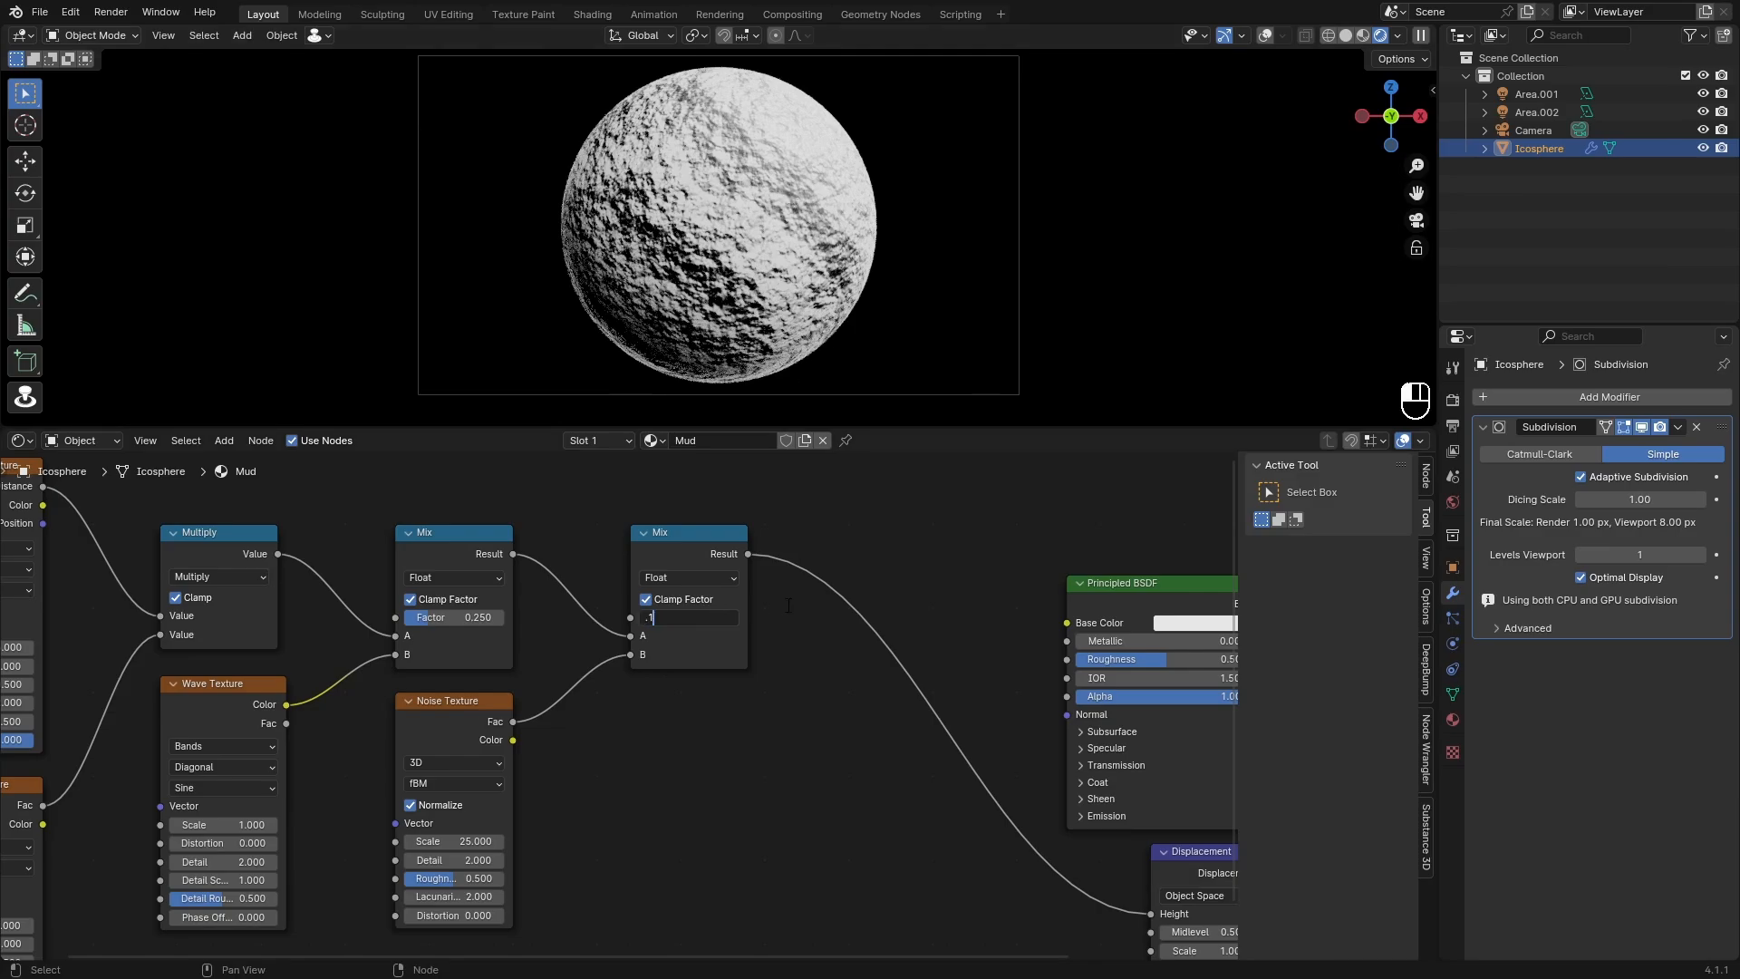
{"action": "key", "text": "Return"}
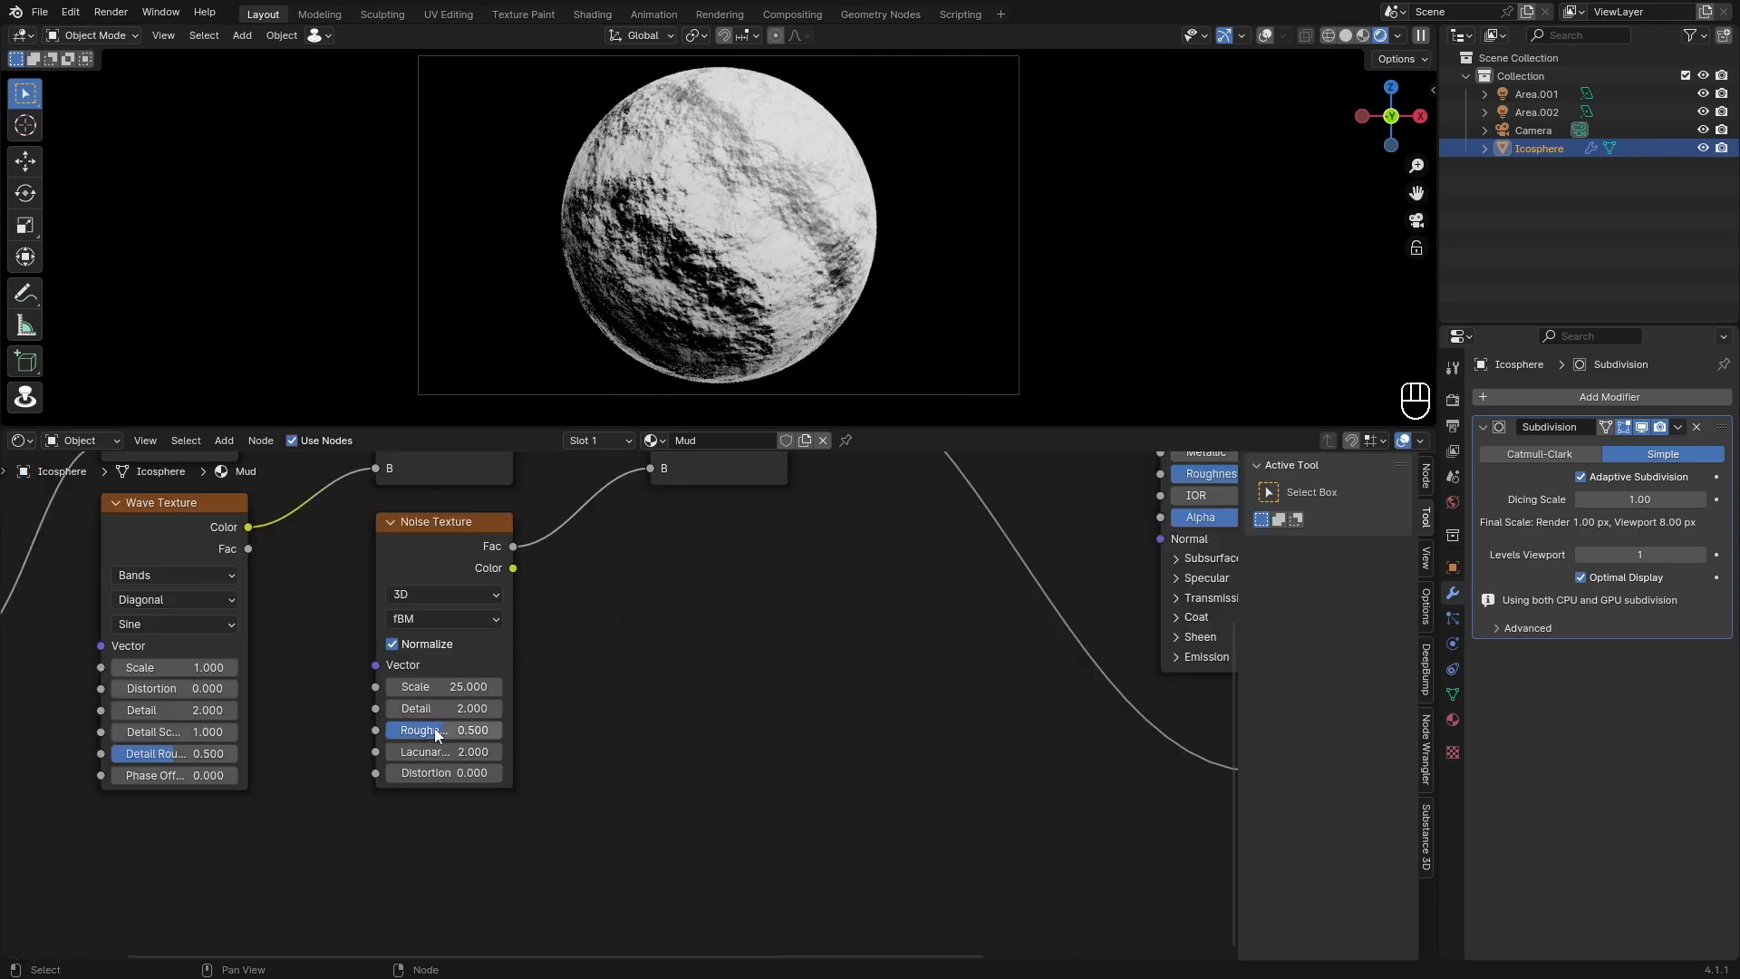
Step: Set the second Noise Texture's Detail to 15 and its Roughness to 0.6
{"action": "left_click", "coordinate": [433, 731]}
{"action": "left_click_drag", "start_coordinate": [434, 731], "coordinate": [616, 723]}
{"action": "double_click", "coordinate": [453, 731]}
{"action": "type", "text": ".6"}
{"action": "key", "text": "Return"}
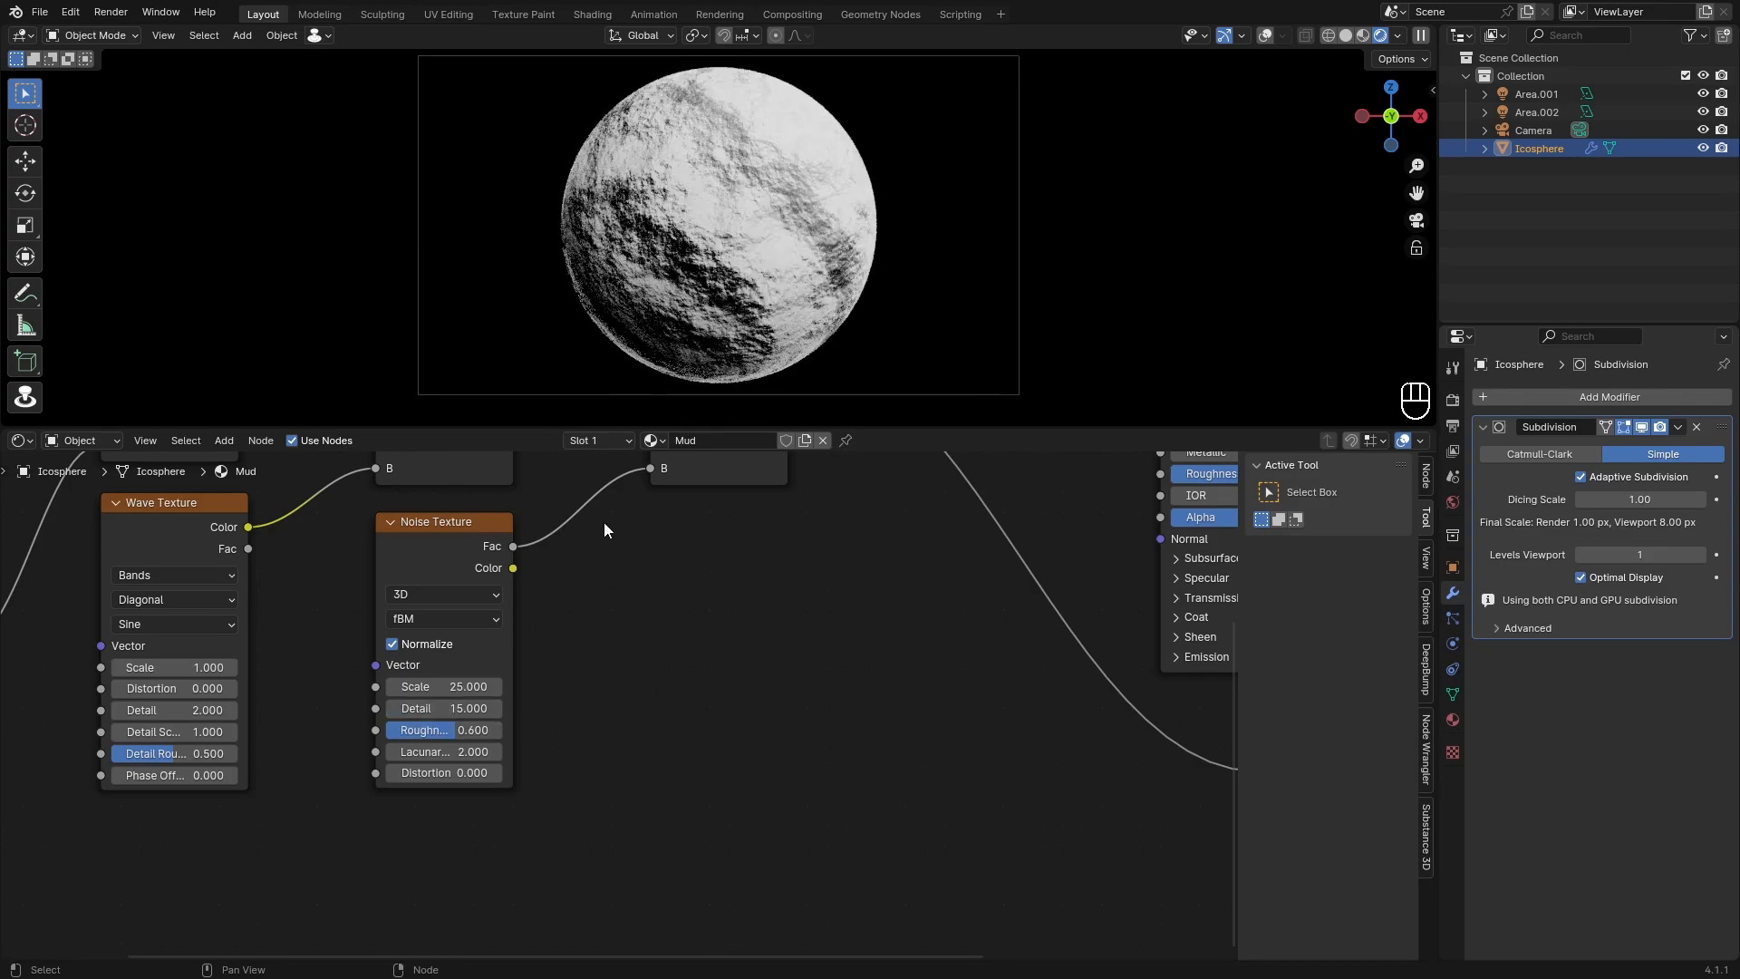
Step: Duplicate the second Noise Texture node and place the unconnected copy below the second Mix node
{"action": "middle_click_drag", "start_coordinate": [634, 567], "coordinate": [610, 633]}
{"action": "scroll", "coordinate": [611, 634], "scroll_direction": "up", "scroll_amount": 1}
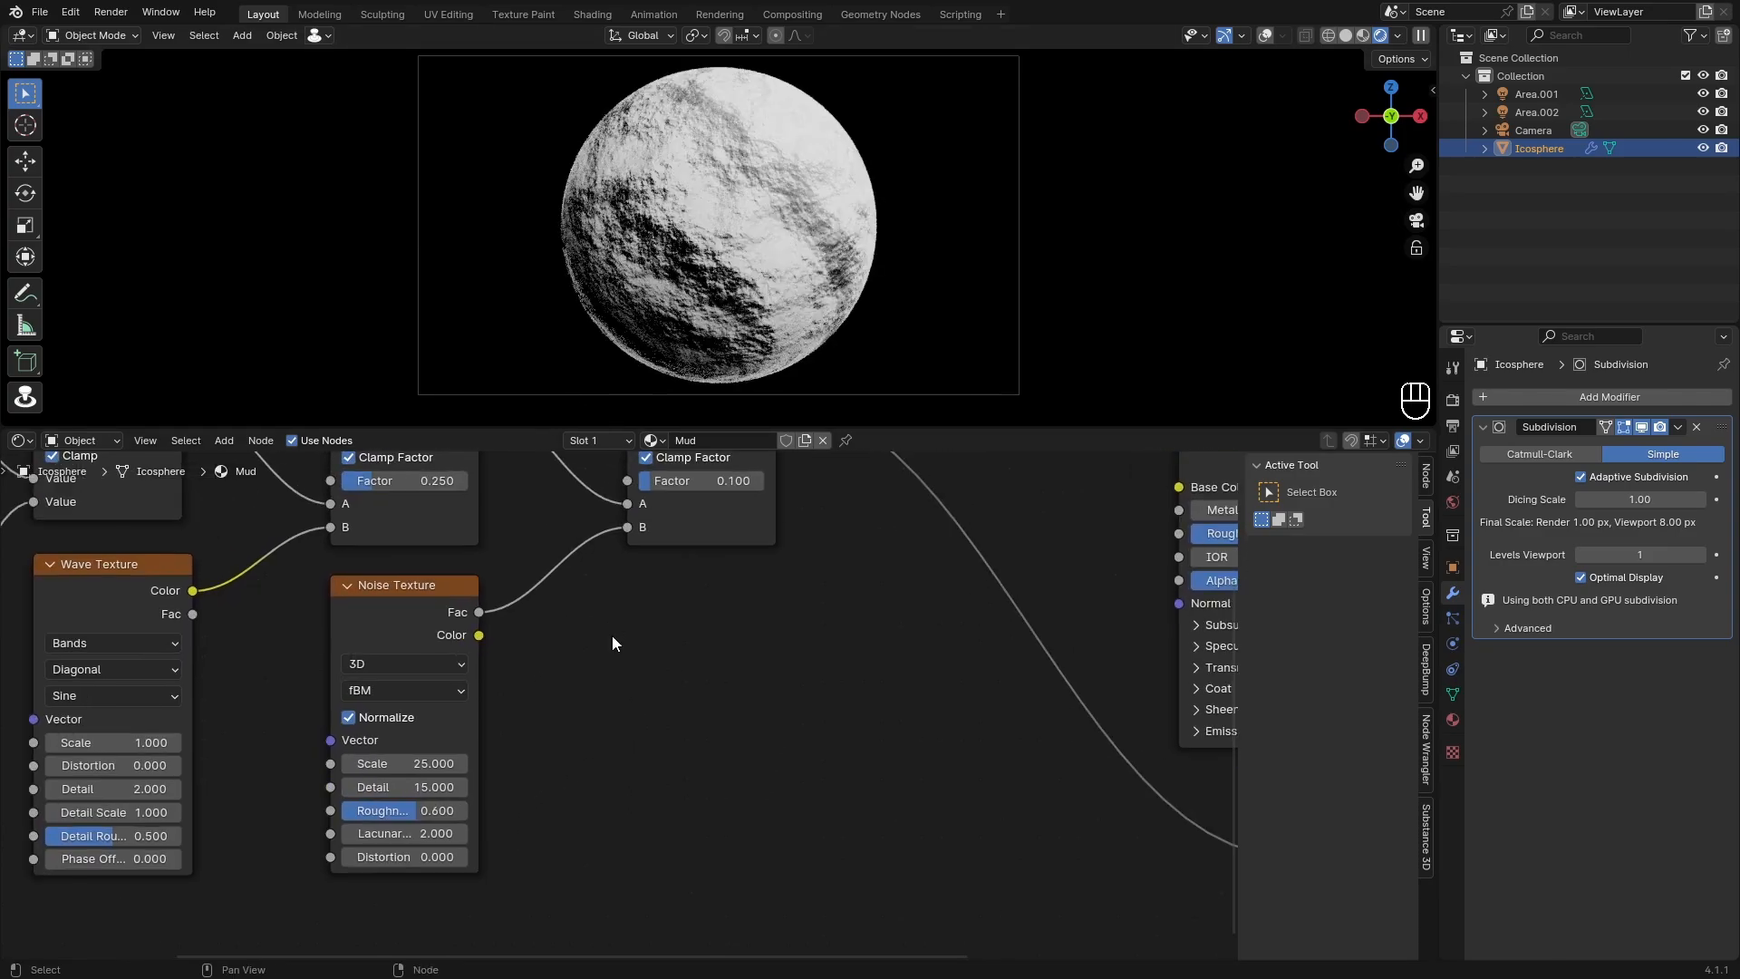
{"action": "scroll", "coordinate": [612, 635], "scroll_direction": "down", "scroll_amount": 4}
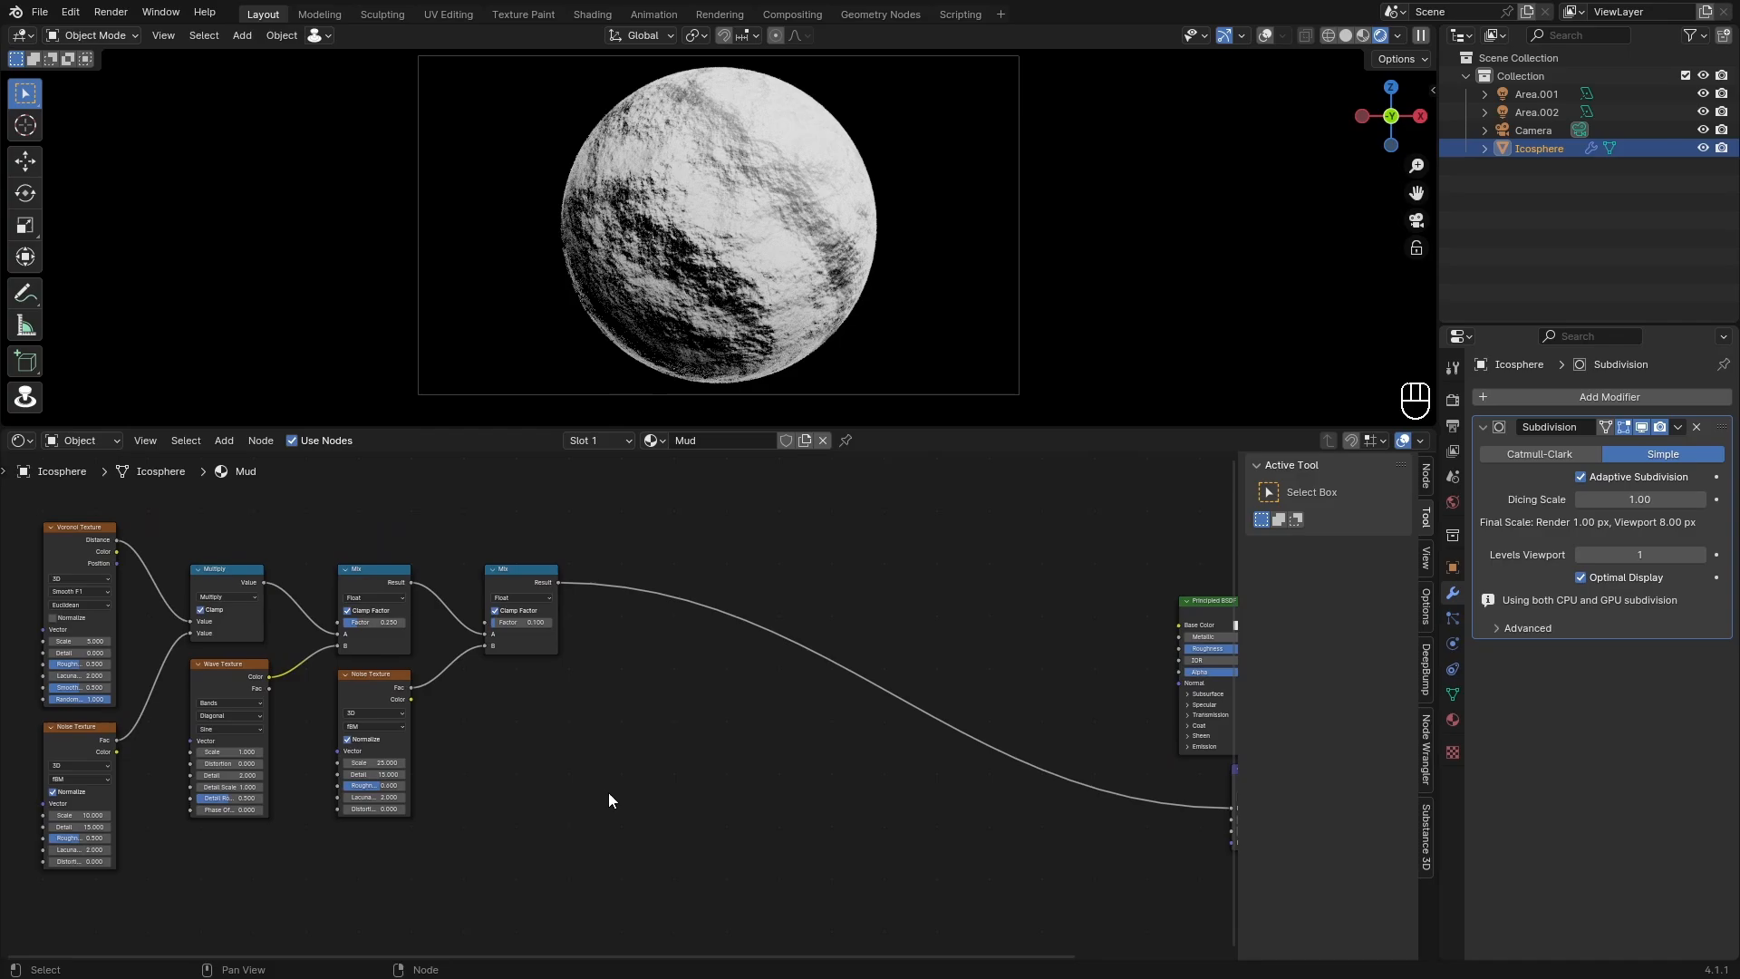
{"action": "key", "text": "shift+a"}
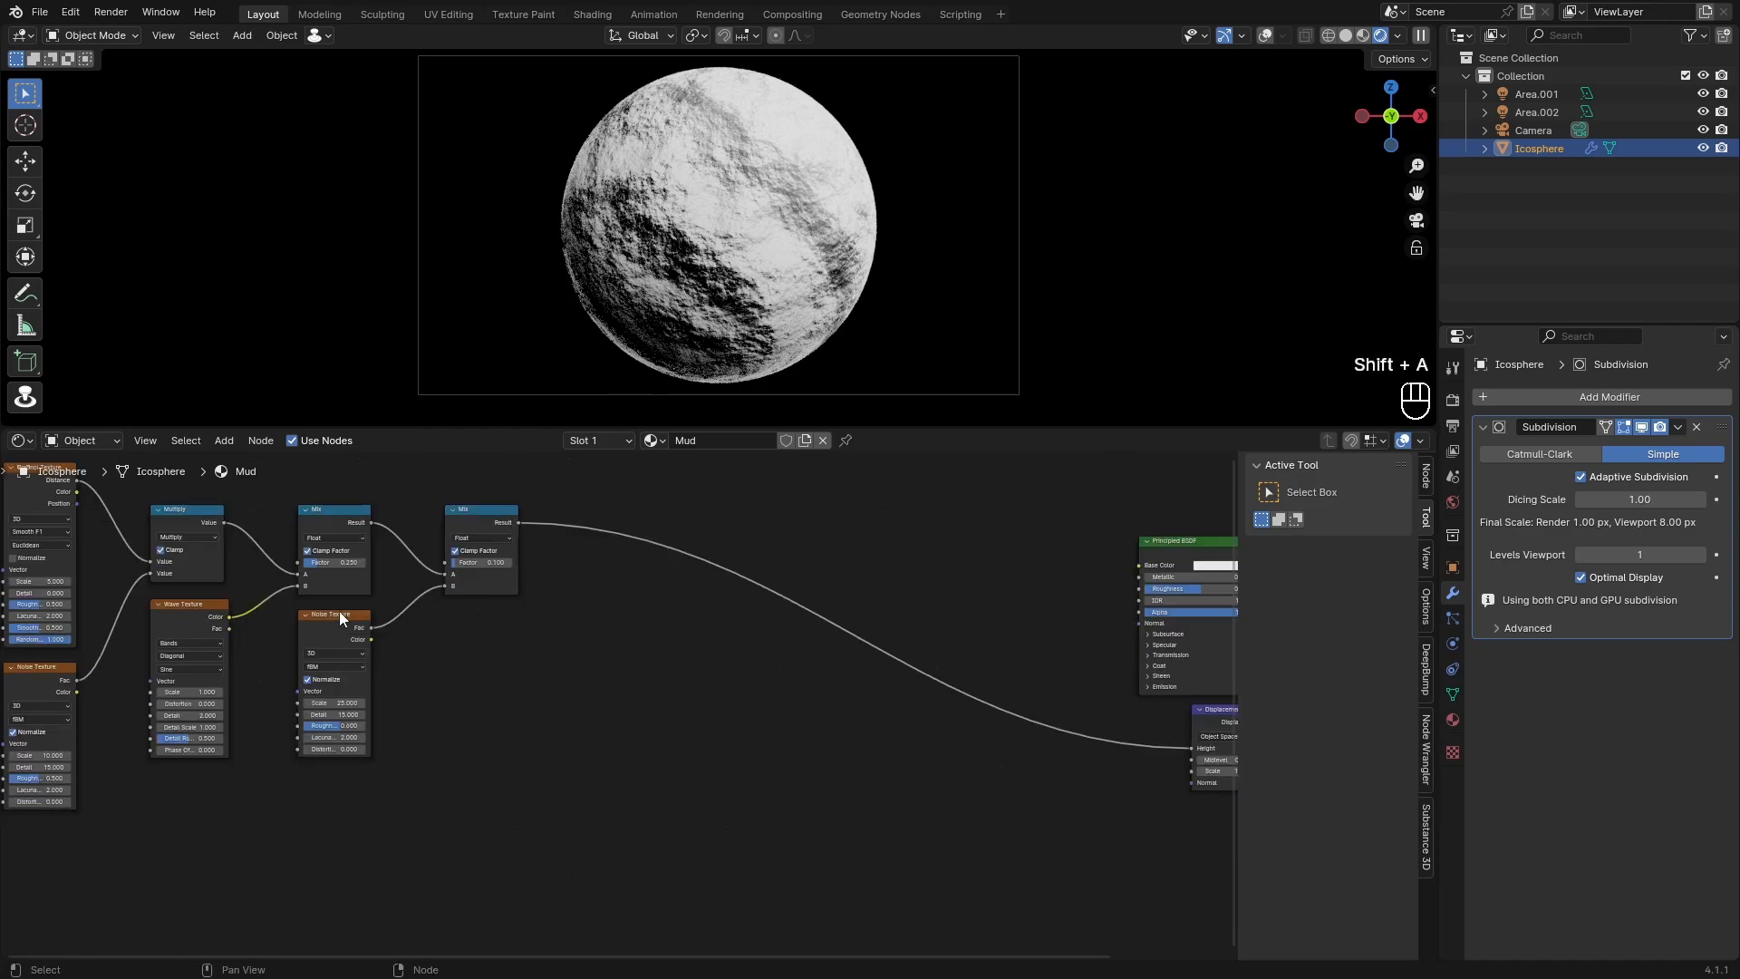
{"action": "key", "text": "shift+d"}
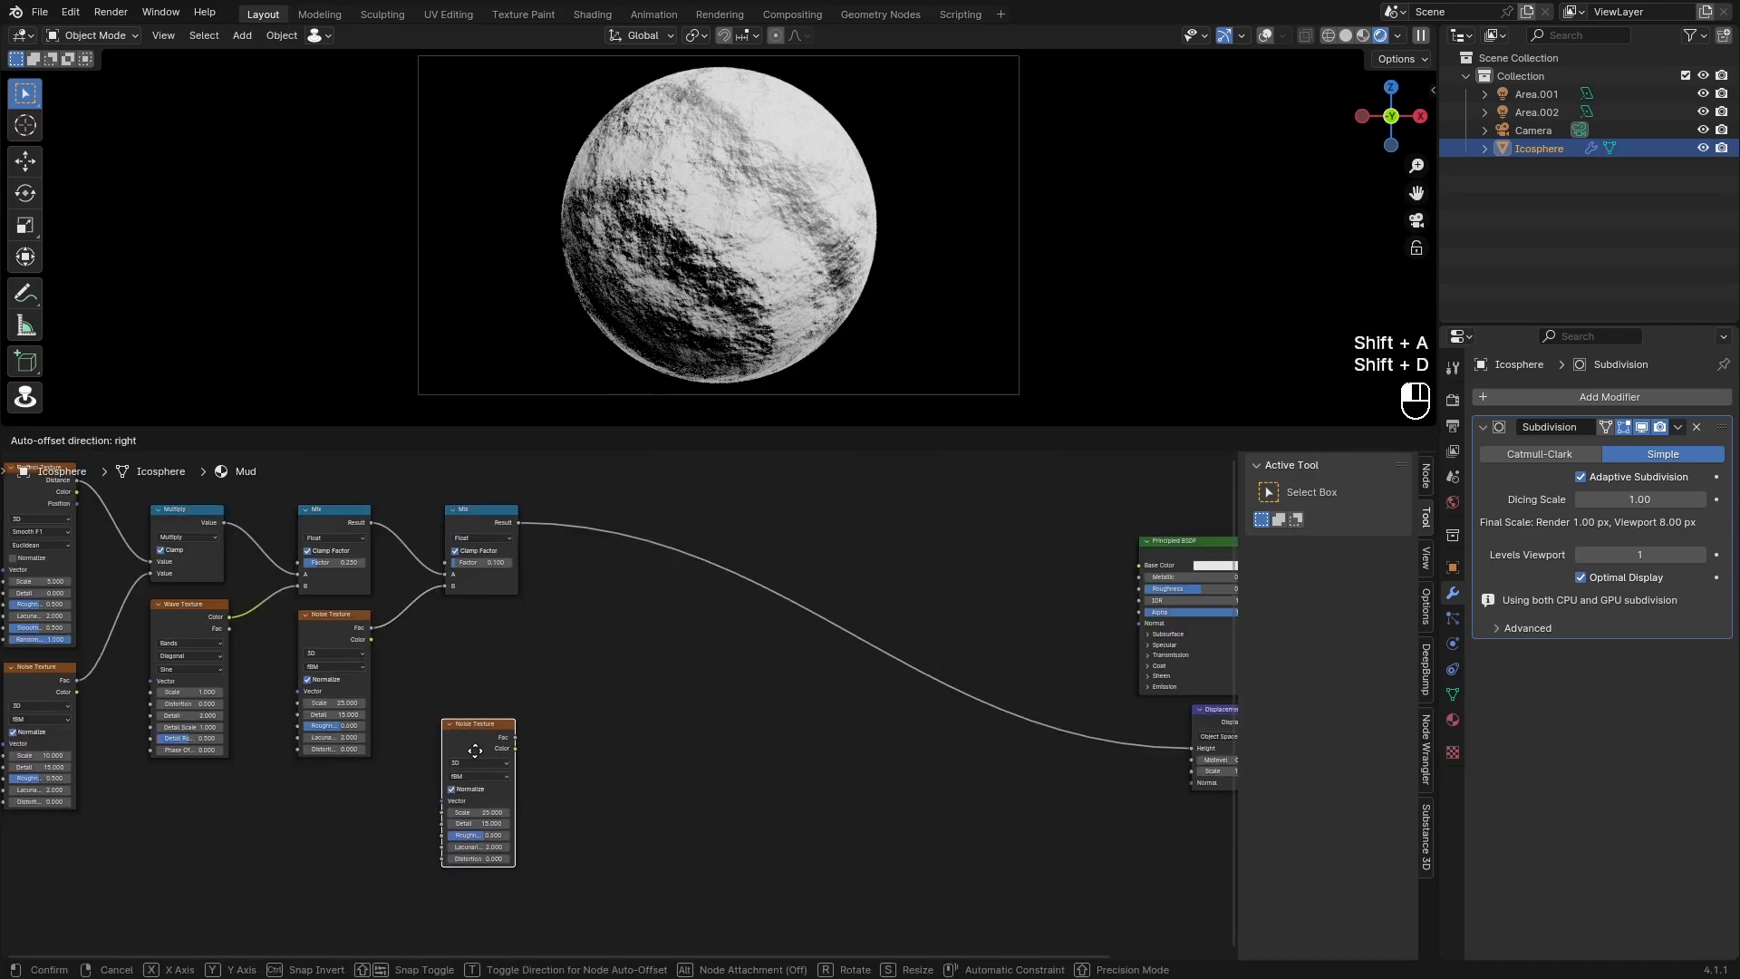
{"action": "left_click", "coordinate": [482, 745]}
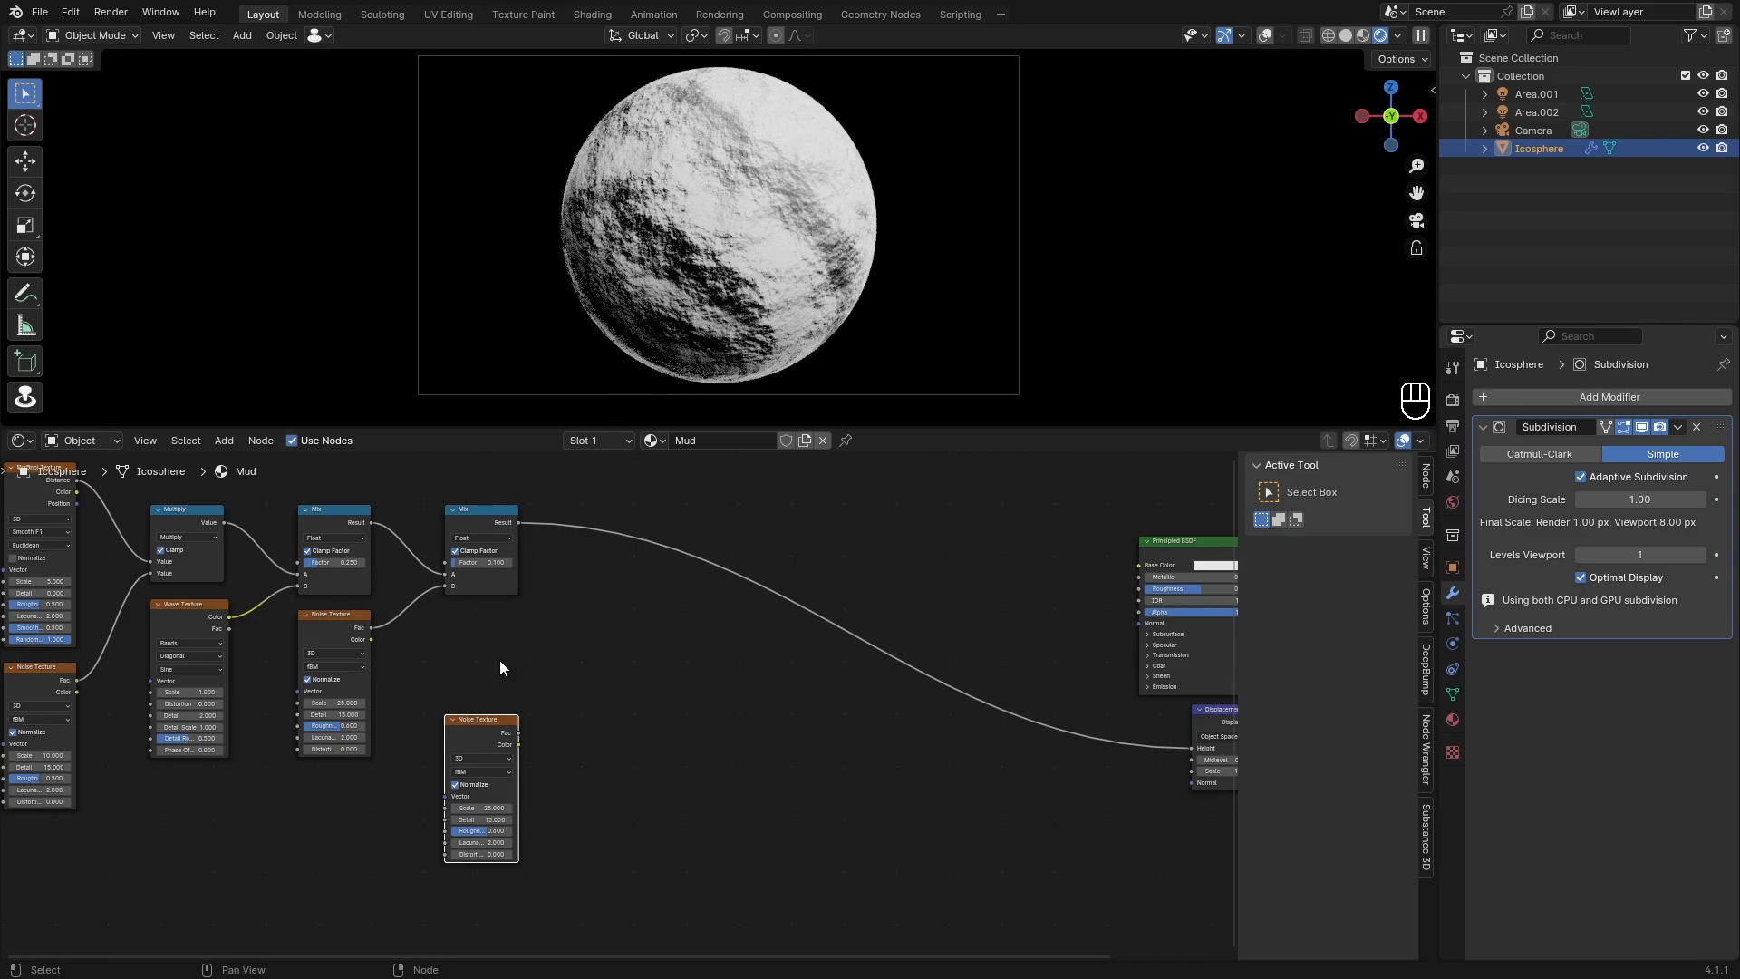
Step: Set the third Noise Texture's Scale to 2, Detail to 2 and Roughness to 0.5
{"action": "scroll", "coordinate": [497, 661], "scroll_direction": "up", "scroll_amount": 3}
{"action": "left_click", "coordinate": [547, 629]}
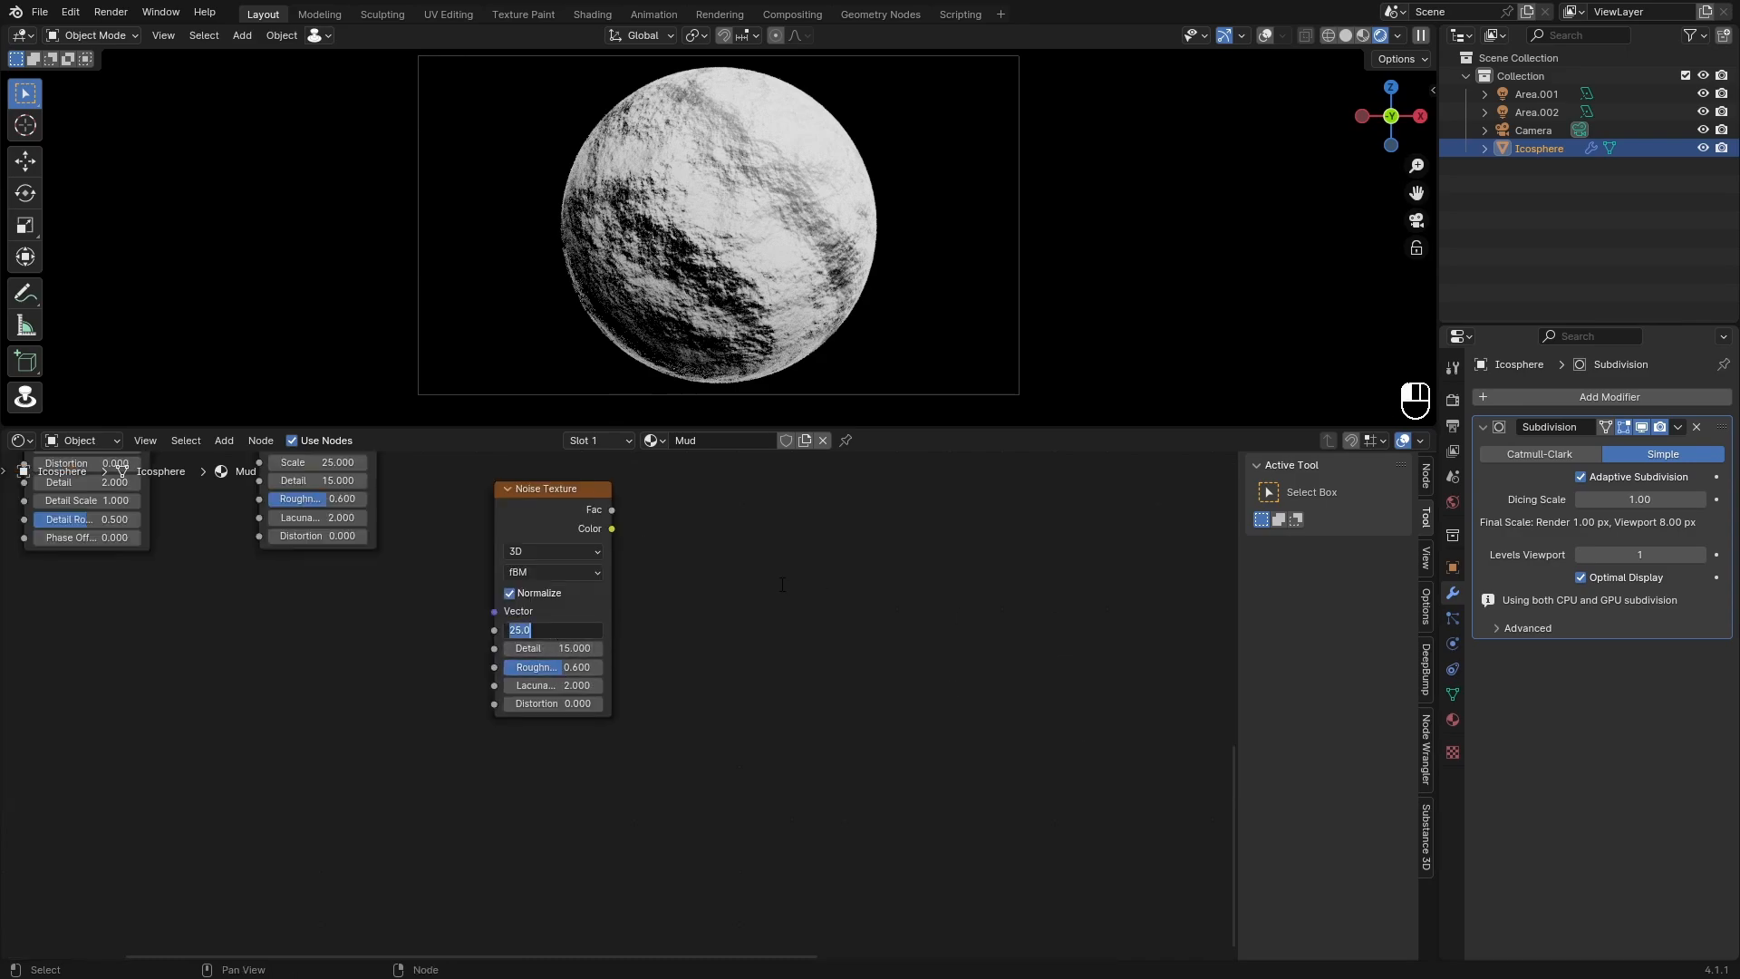
{"action": "type", "text": "2"}
{"action": "key", "text": "Return"}
{"action": "left_click", "coordinate": [553, 648]}
{"action": "type", "text": "2"}
{"action": "key", "text": "Return"}
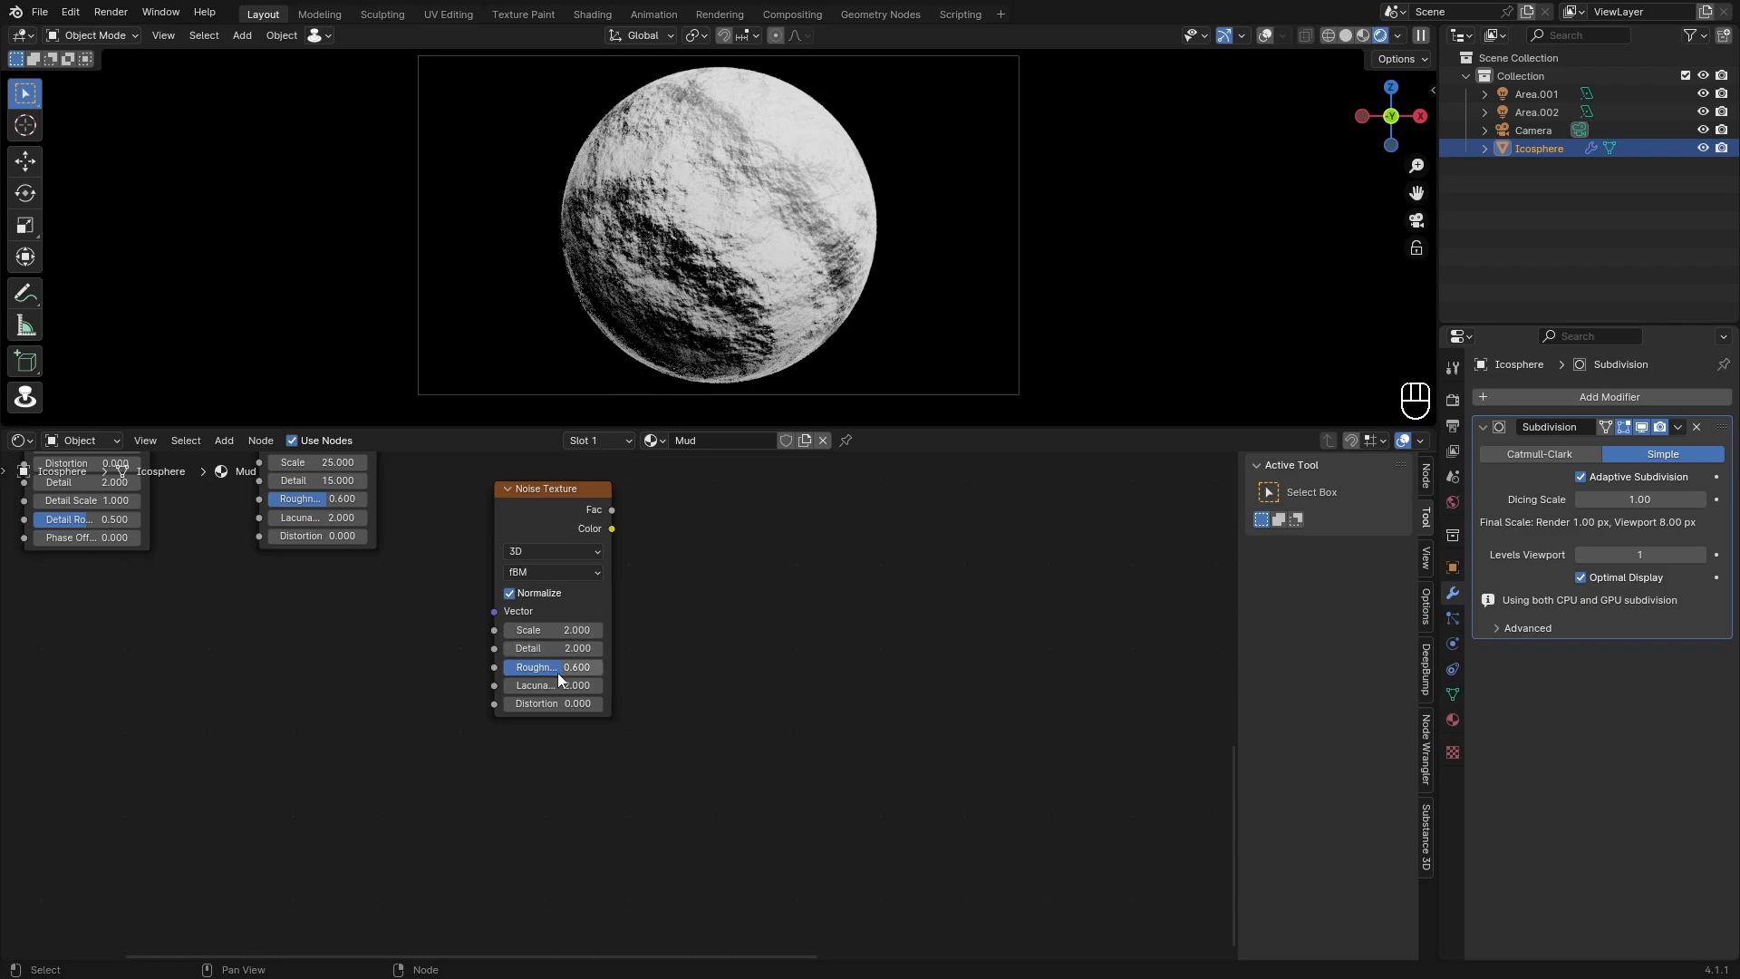
{"action": "type", "text": ".5"}
{"action": "key", "text": "Return"}
Step: Add a Map Range node fed by the third Noise Texture's Fac output and preview its result on the sphere
{"action": "key", "text": "shift+a"}
{"action": "type", "text": "map"}
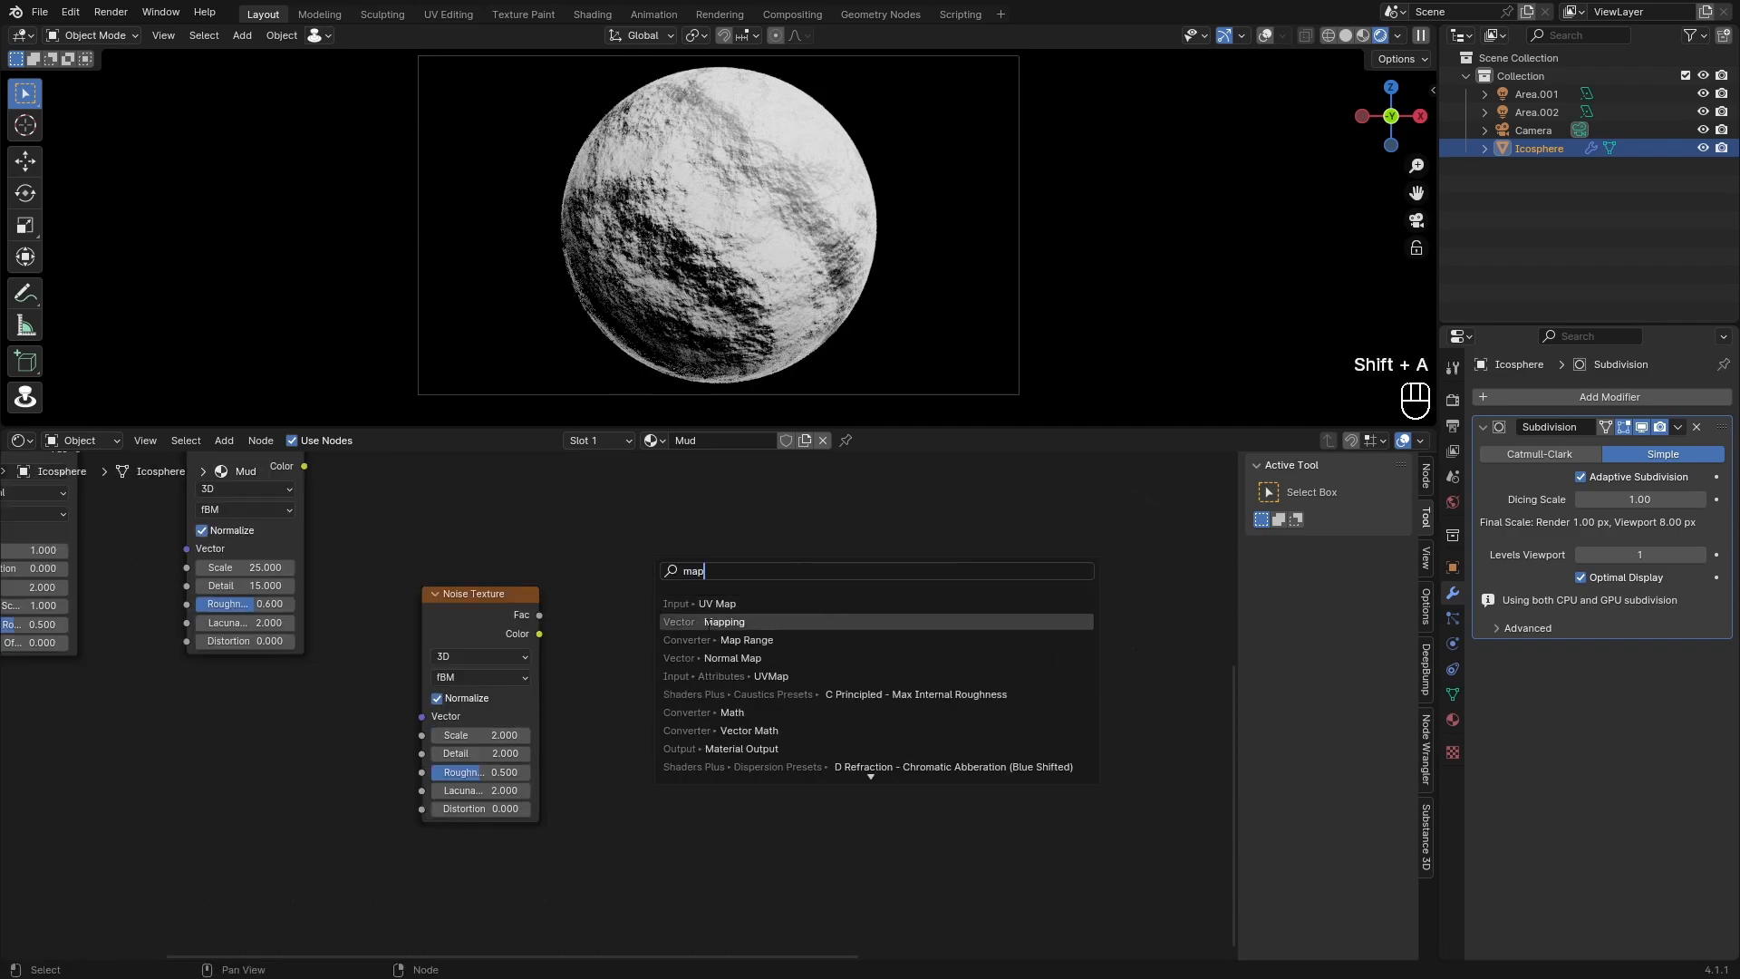
{"action": "left_click", "coordinate": [716, 638]}
{"action": "left_click", "coordinate": [578, 600]}
{"action": "left_click_drag", "start_coordinate": [539, 615], "coordinate": [572, 699]}
{"action": "left_click", "coordinate": [580, 618], "text": "ctrl+shift"}
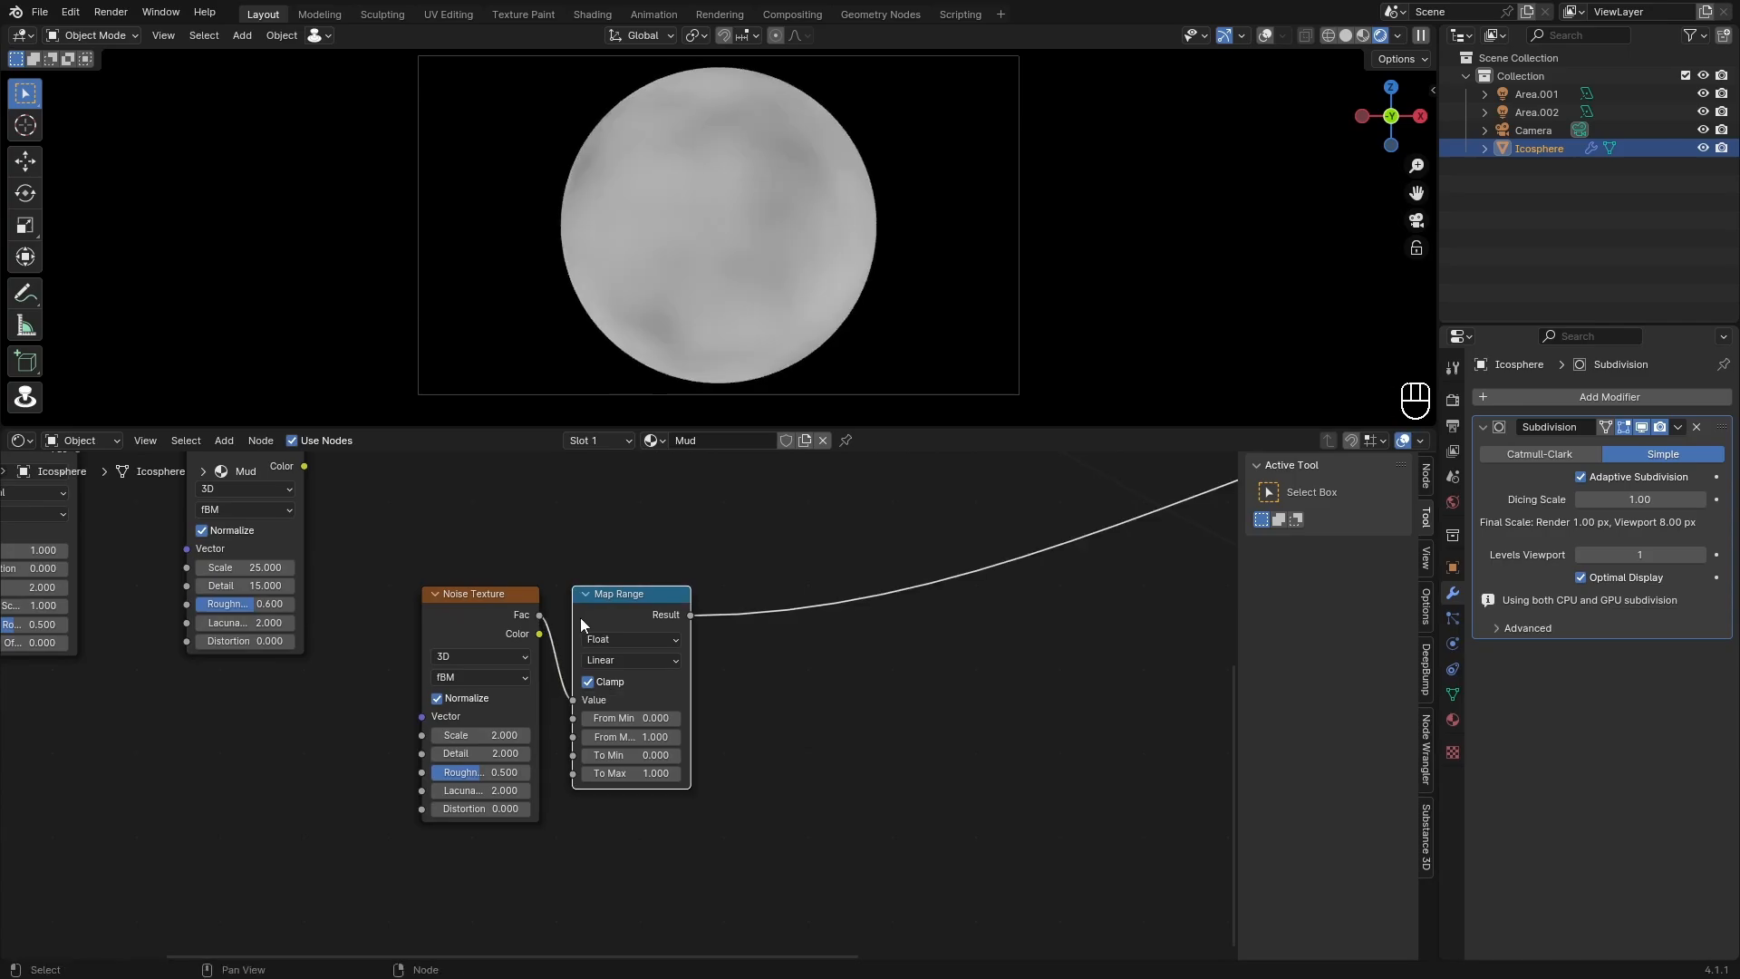
Step: Set the Map Range node's To Min to -1
{"action": "scroll", "coordinate": [619, 704], "scroll_direction": "up", "scroll_amount": 2}
{"action": "left_click", "coordinate": [625, 784]}
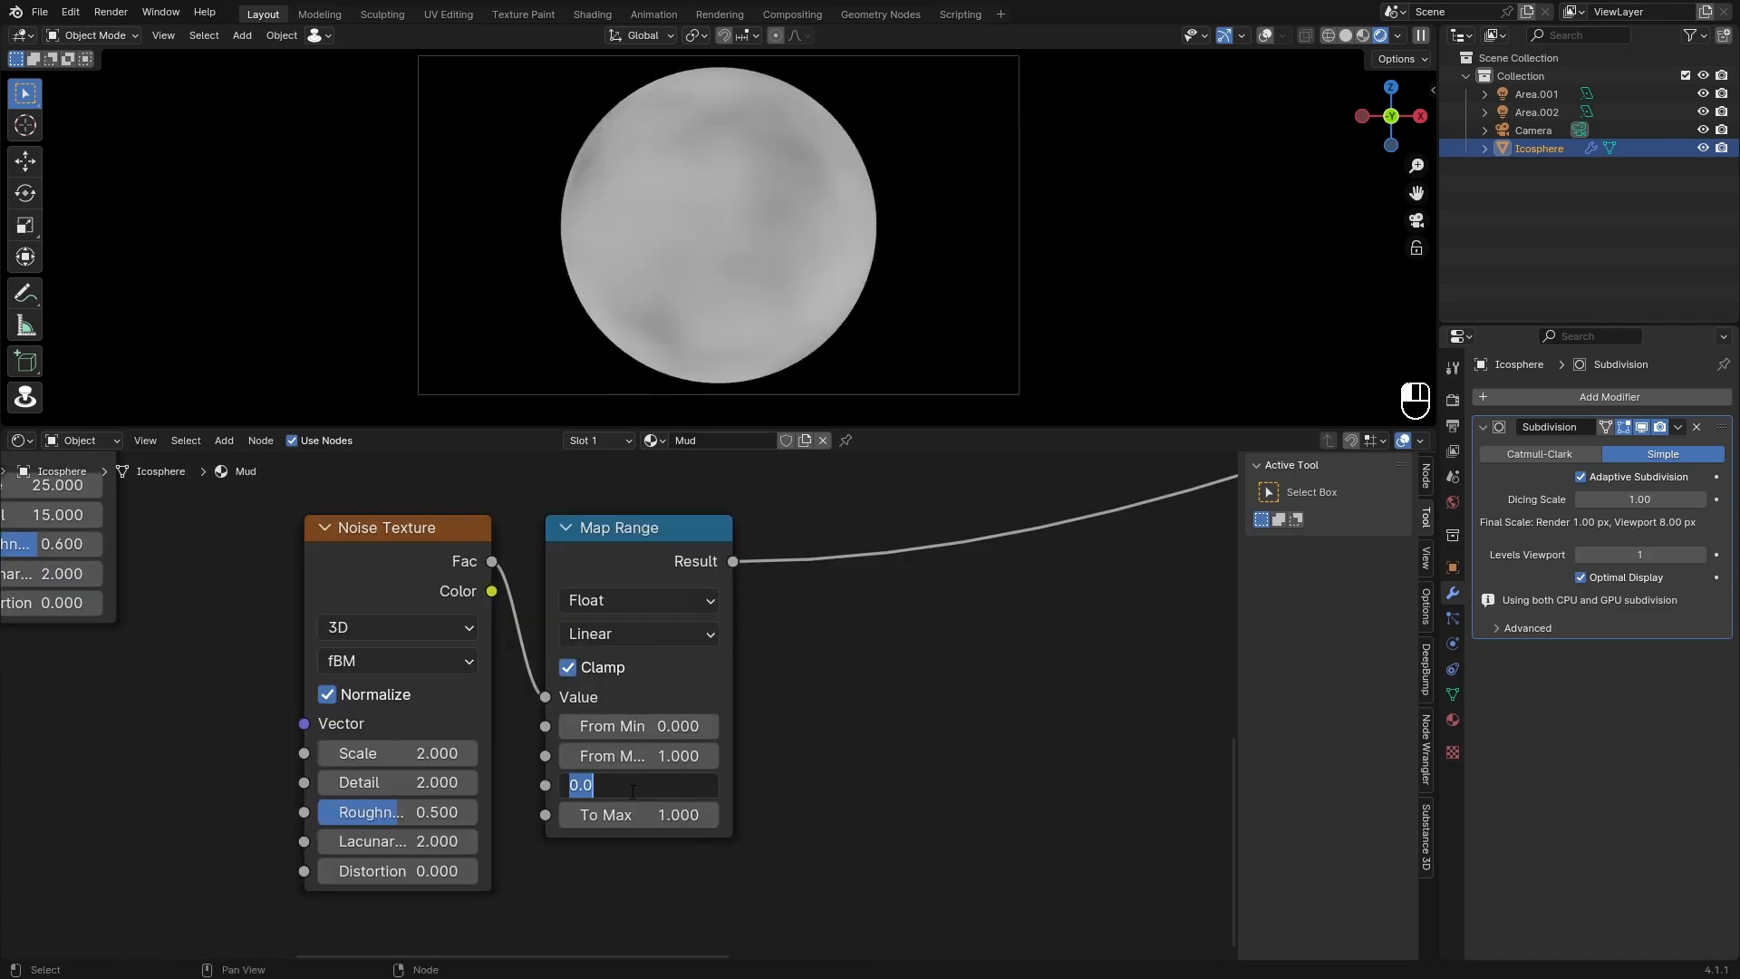
{"action": "type", "text": "-1"}
{"action": "key", "text": "Return"}
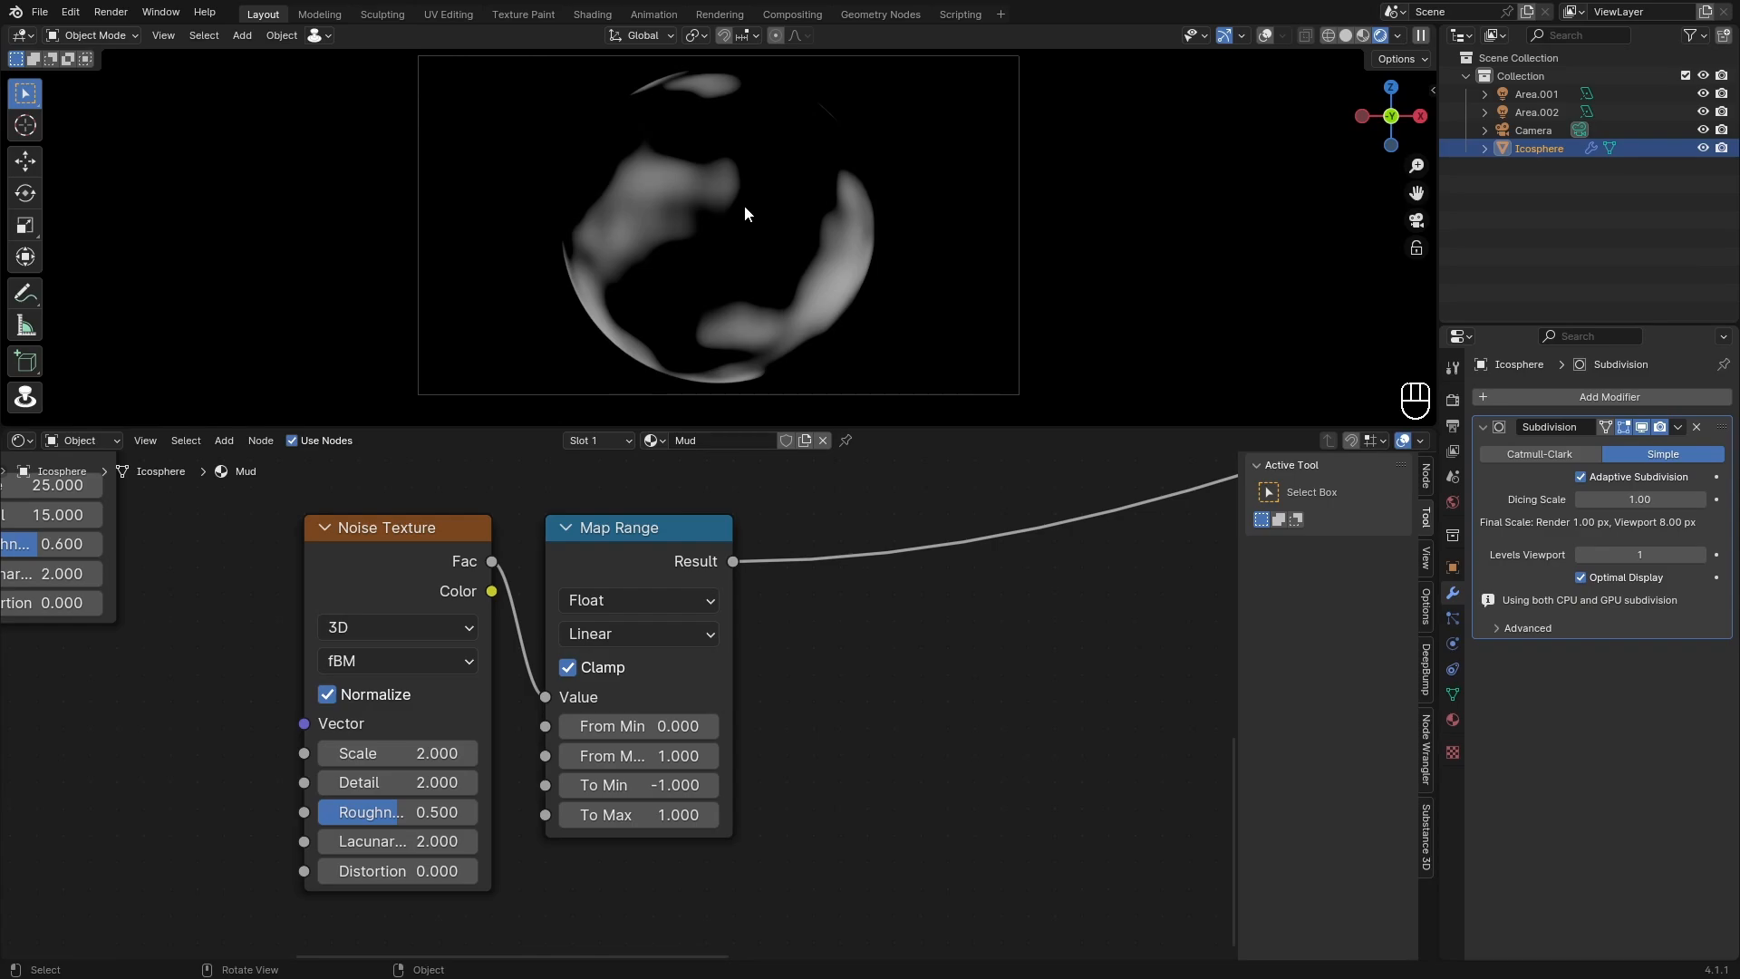
Step: Move the third Noise Texture and Map Range nodes further down to free space above them
{"action": "scroll", "coordinate": [871, 654], "scroll_direction": "down", "scroll_amount": 10}
{"action": "middle_click_drag", "start_coordinate": [872, 654], "coordinate": [724, 761]}
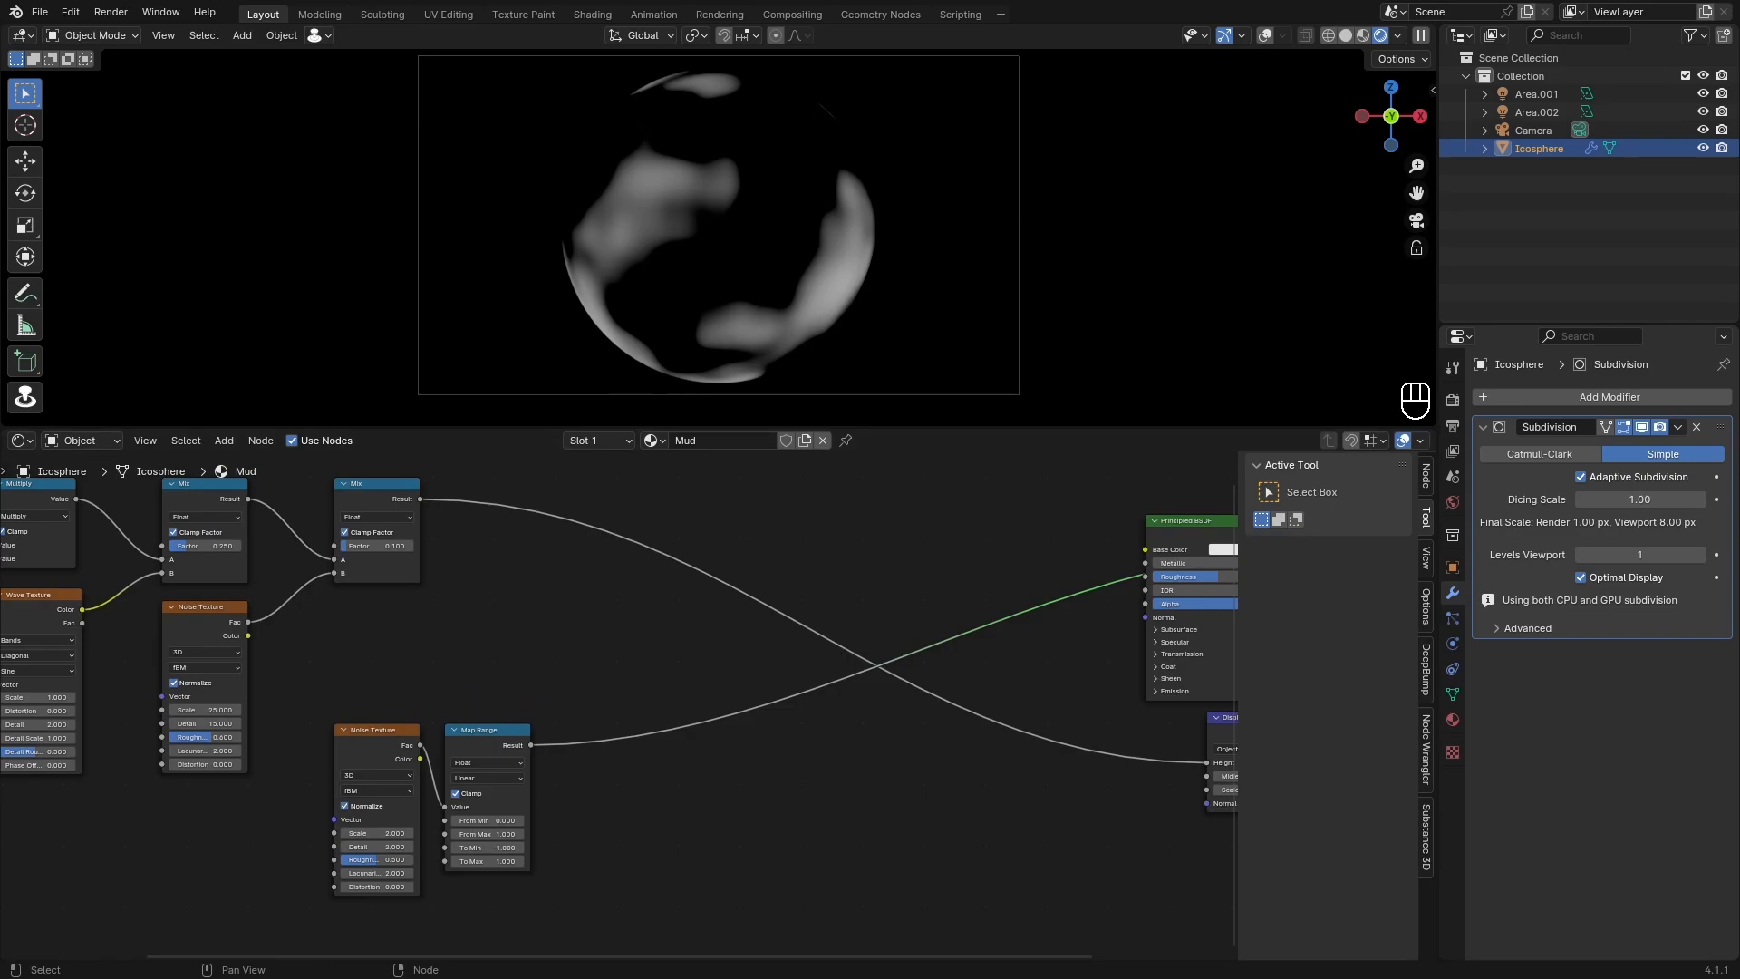
{"action": "key", "text": "g"}
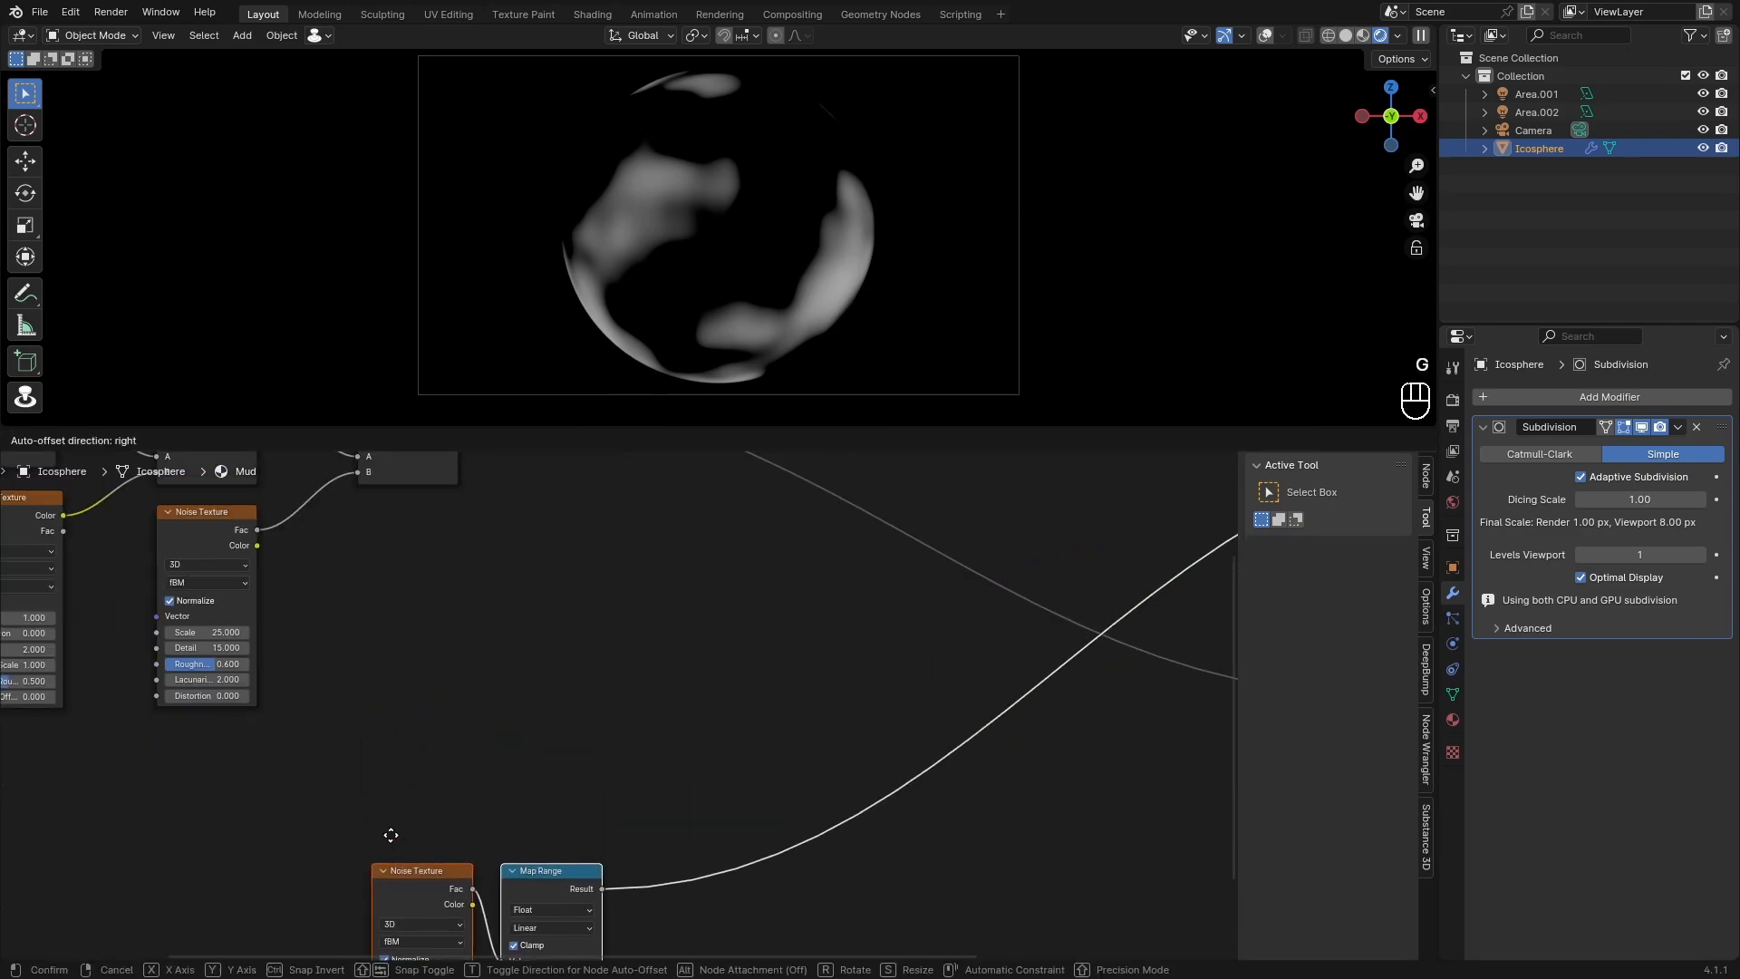
{"action": "left_click", "coordinate": [388, 834]}
{"action": "left_click", "coordinate": [504, 711]}
Step: Add a Magic Texture node above the third Noise Texture and preview it on the sphere
{"action": "key", "text": "shift+a"}
{"action": "left_click", "coordinate": [507, 690]}
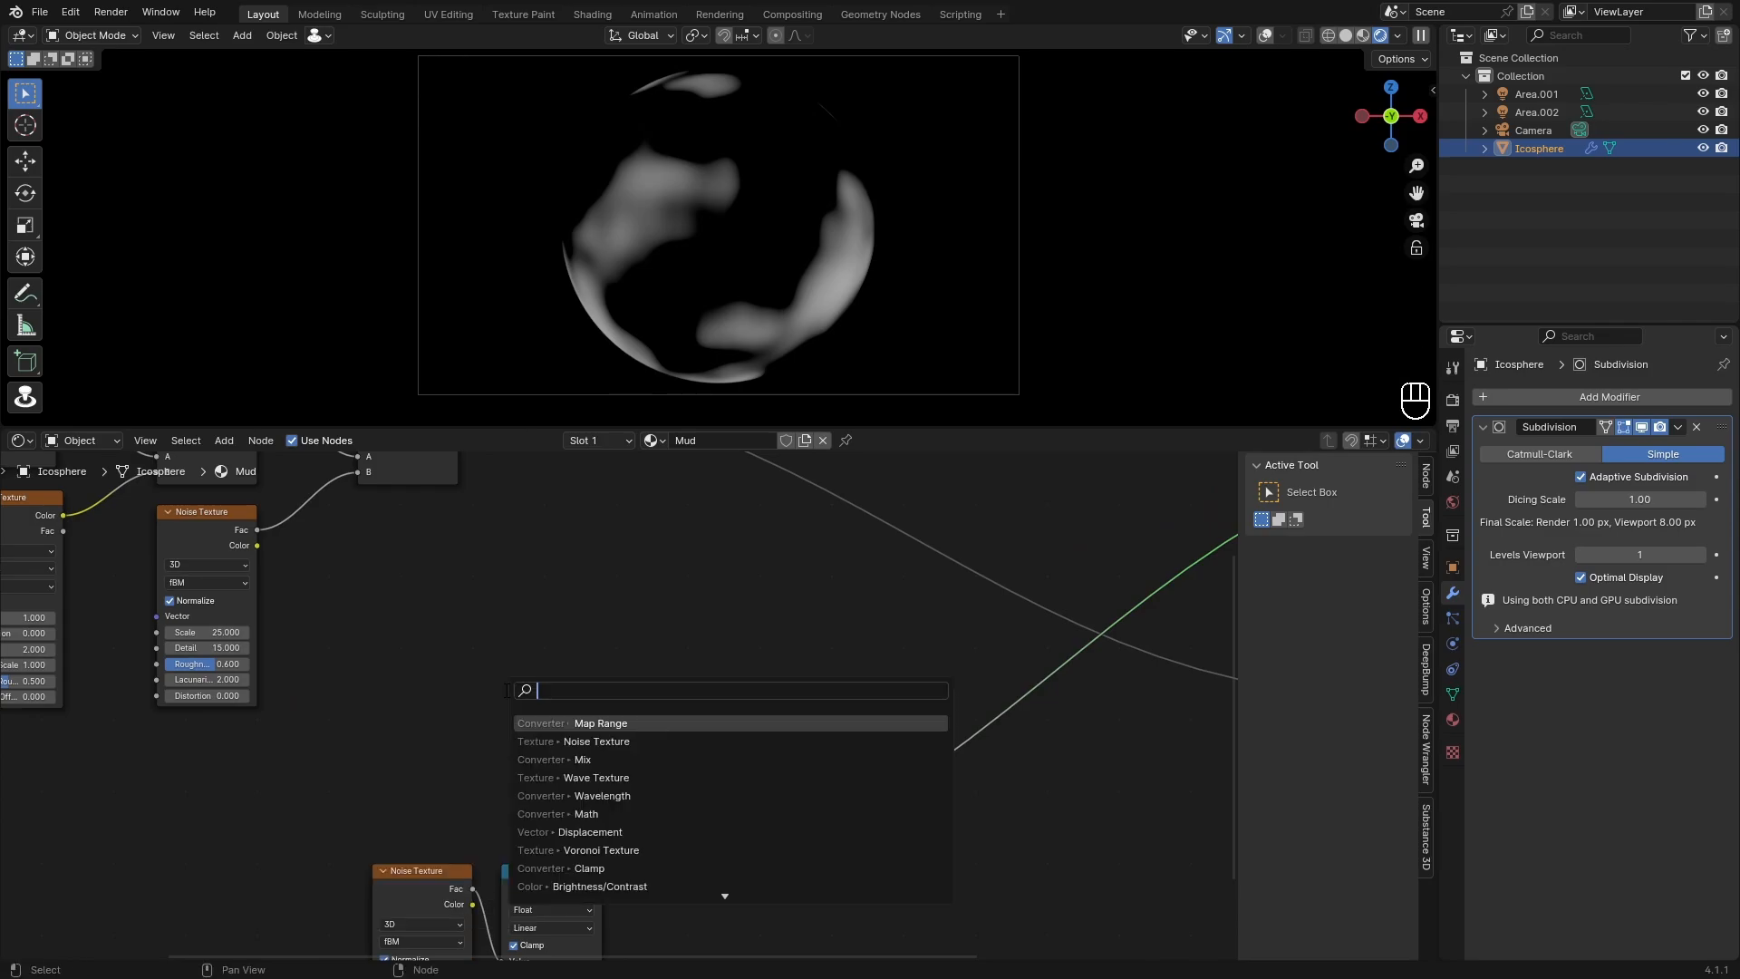
{"action": "type", "text": "m"}
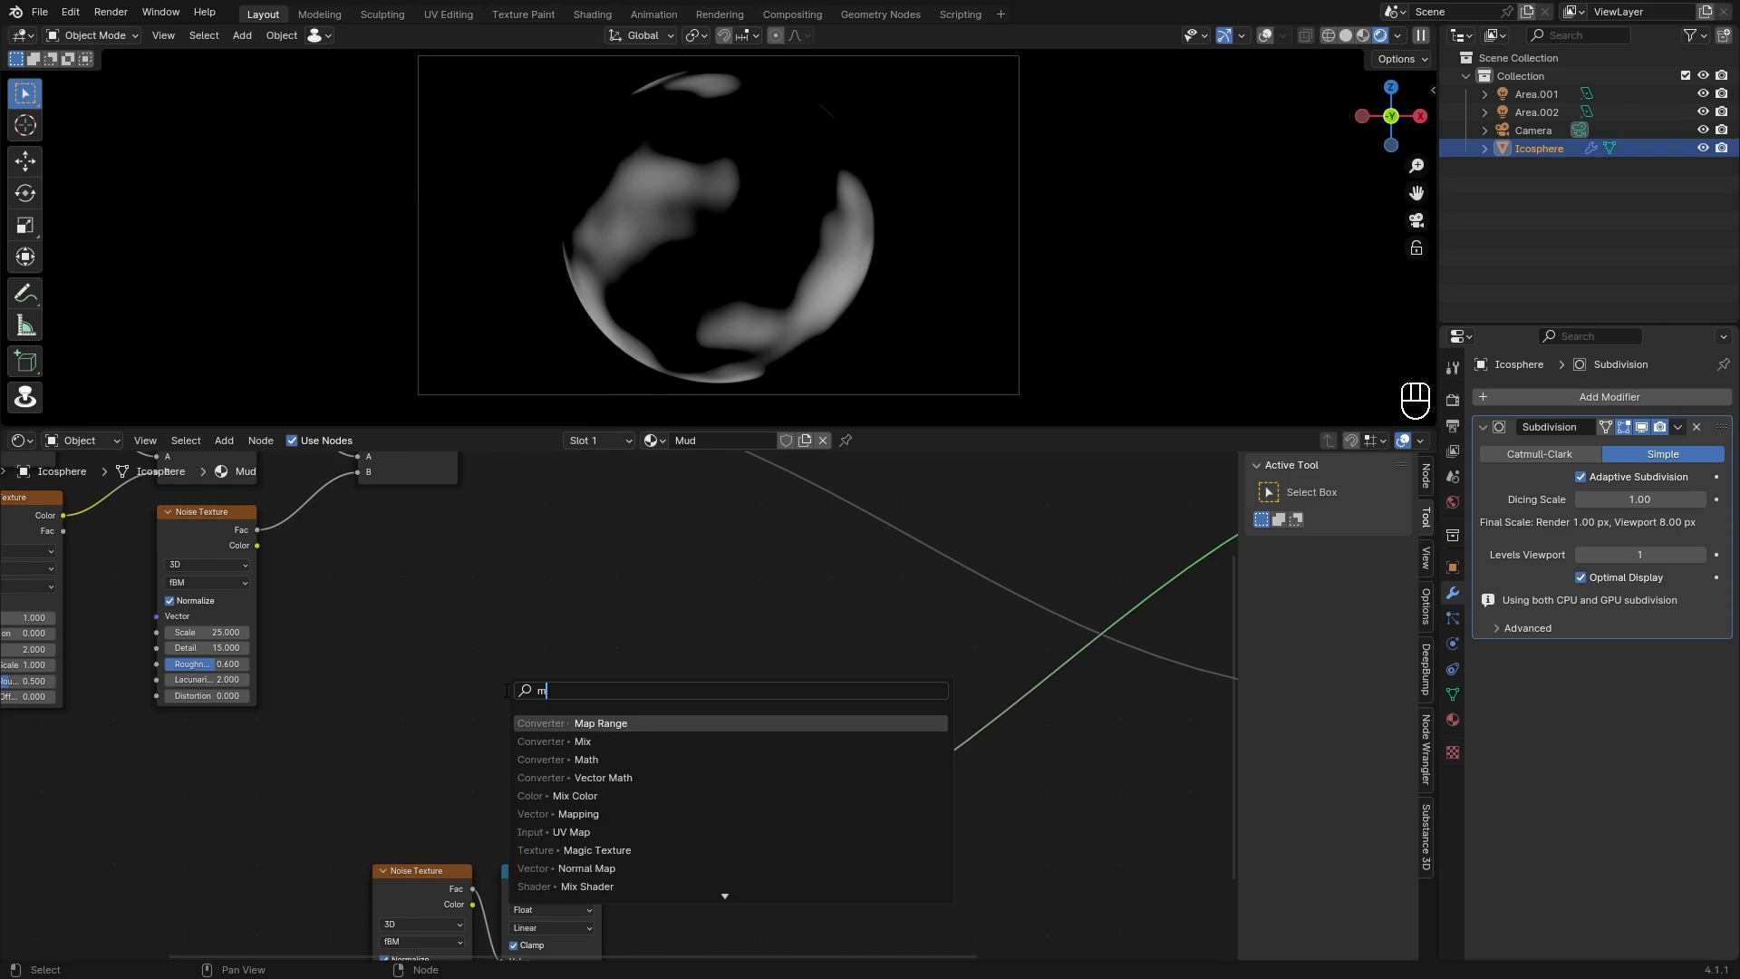
{"action": "type", "text": "agi"}
{"action": "left_click", "coordinate": [556, 722]}
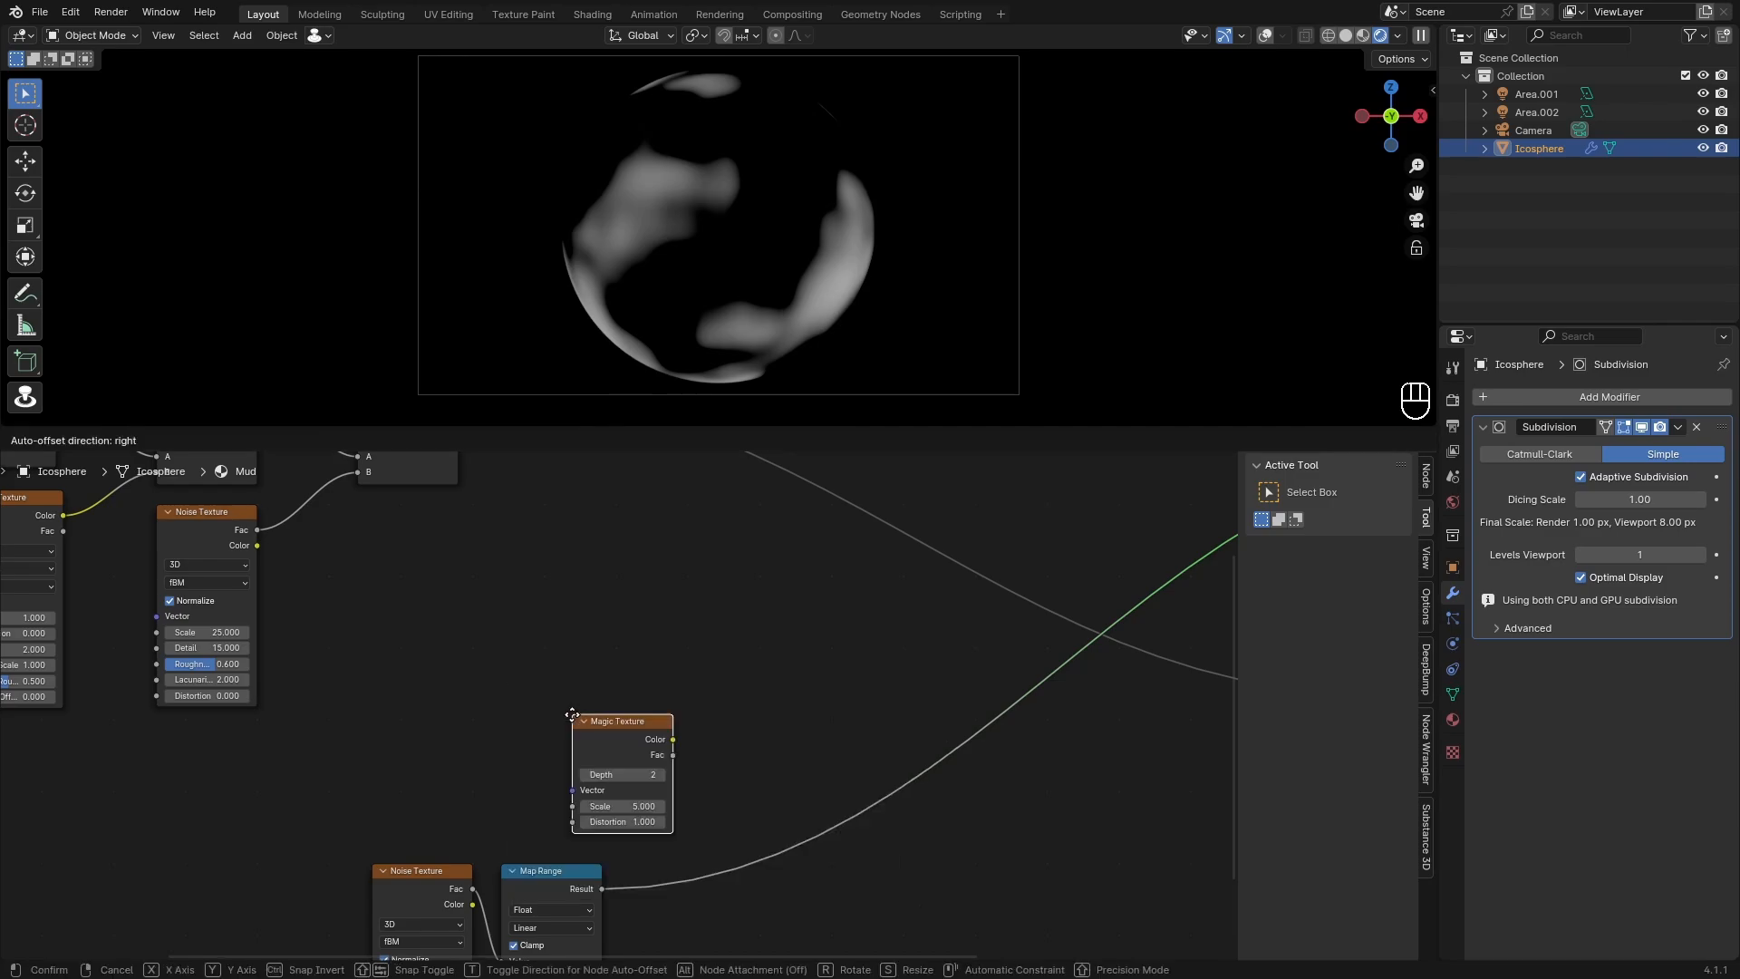
{"action": "left_click", "coordinate": [360, 623]}
{"action": "left_click", "coordinate": [416, 634], "text": "ctrl+shift"}
Step: Set the Magic Texture's Depth to 8
{"action": "scroll", "coordinate": [692, 226], "scroll_direction": "up", "scroll_amount": 2}
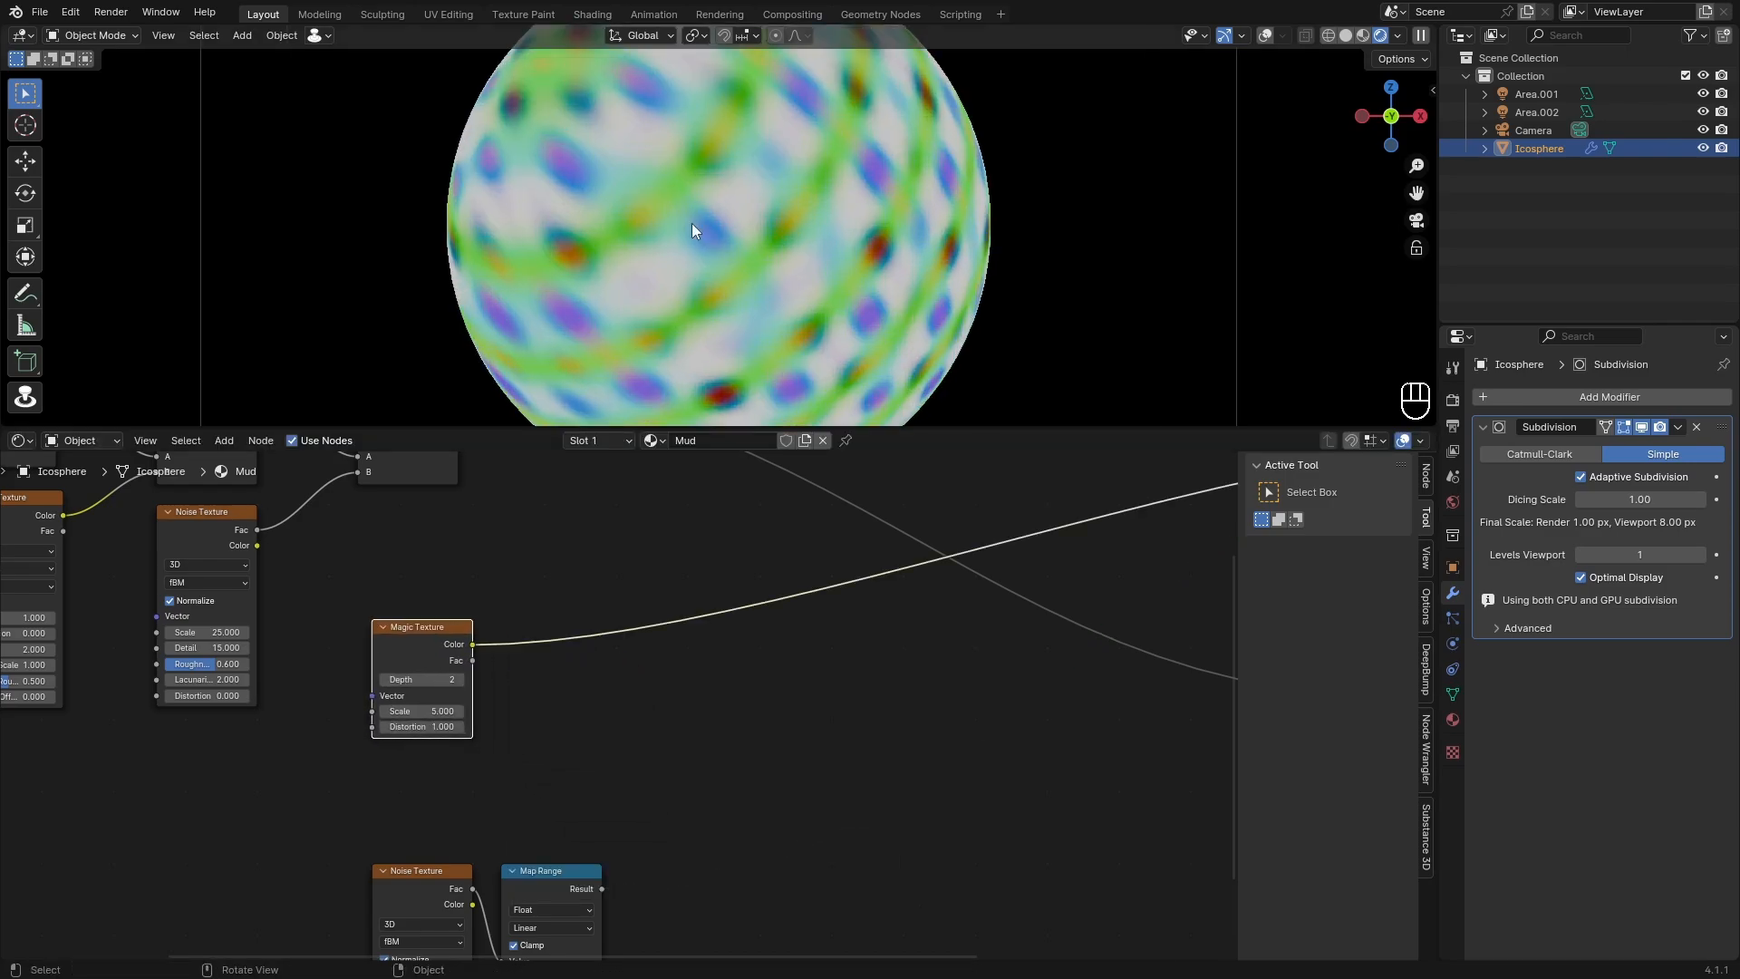
{"action": "scroll", "coordinate": [507, 186], "scroll_direction": "down", "scroll_amount": 2}
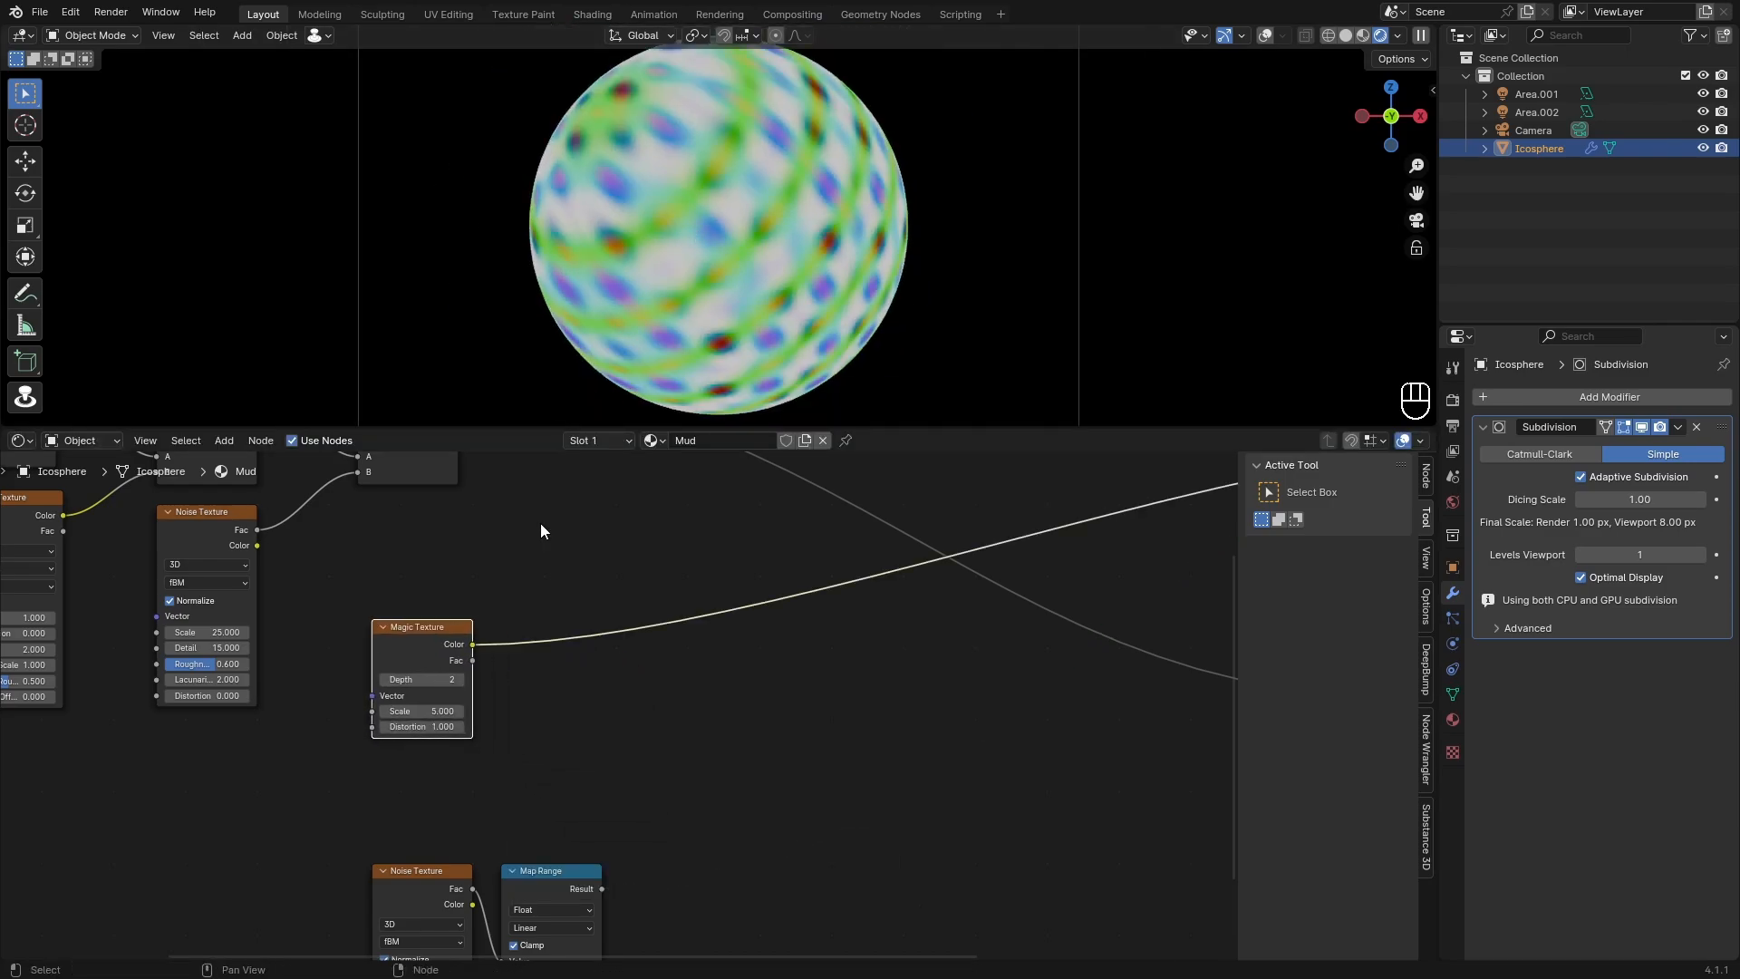
{"action": "left_click", "coordinate": [408, 679]}
{"action": "type", "text": "8"}
{"action": "key", "text": "Return"}
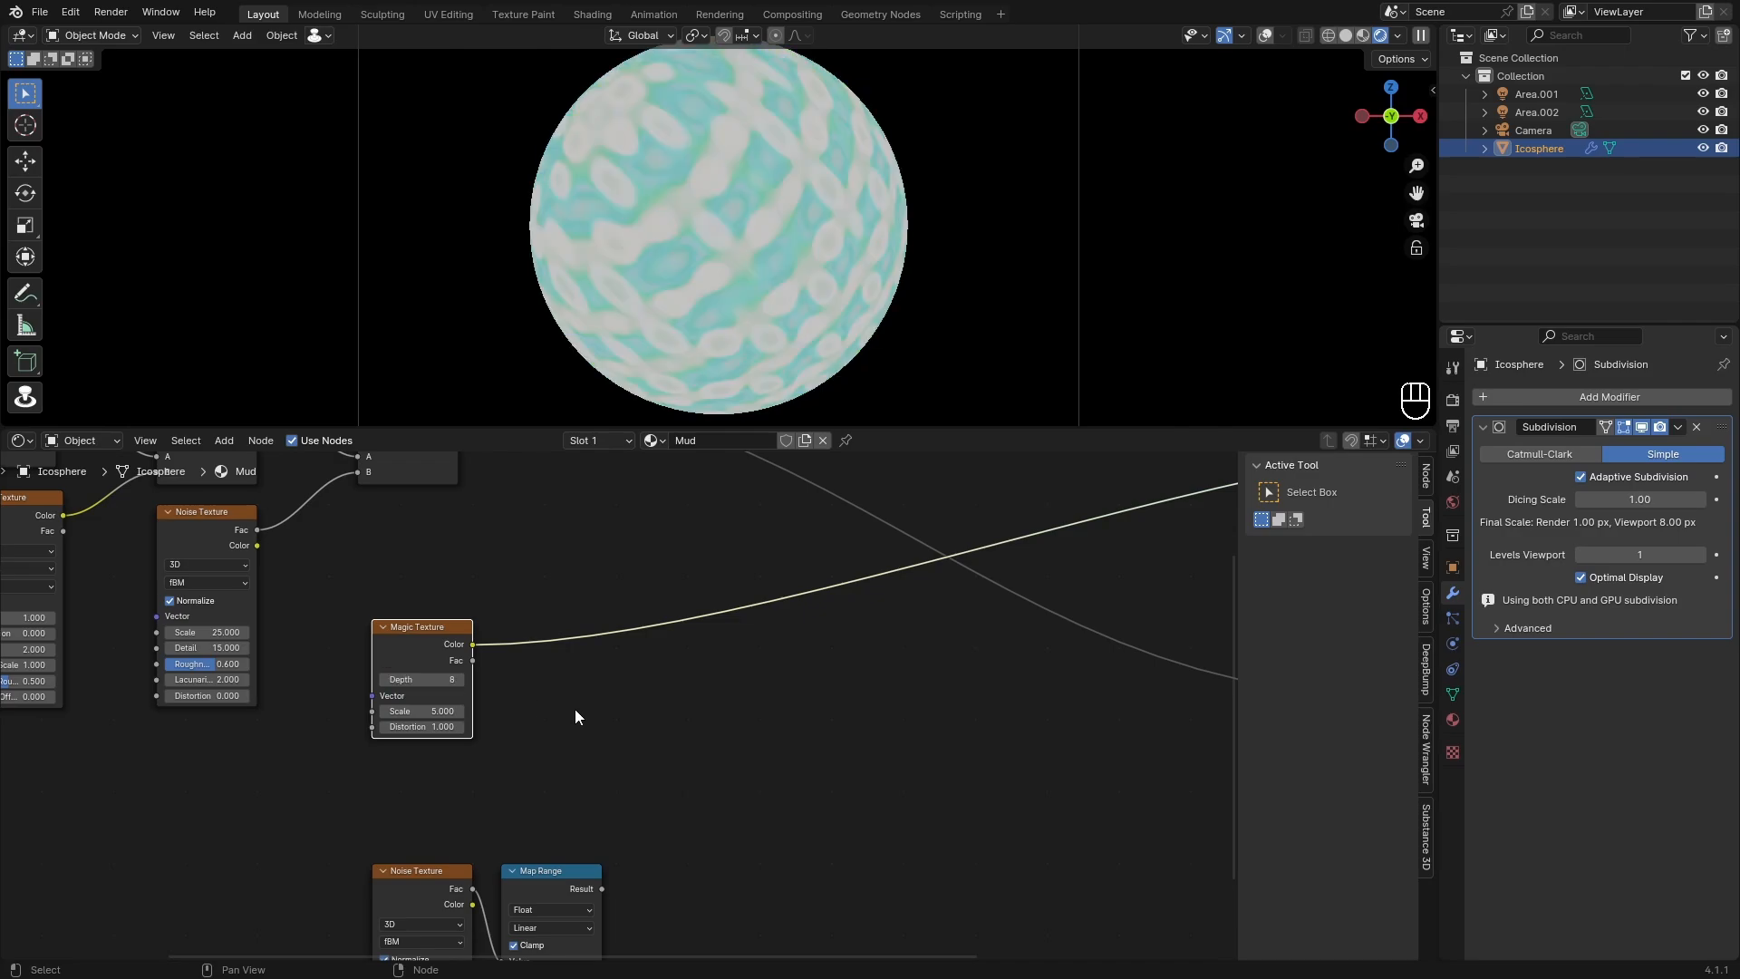
{"action": "scroll", "coordinate": [302, 668], "scroll_direction": "up", "scroll_amount": 2}
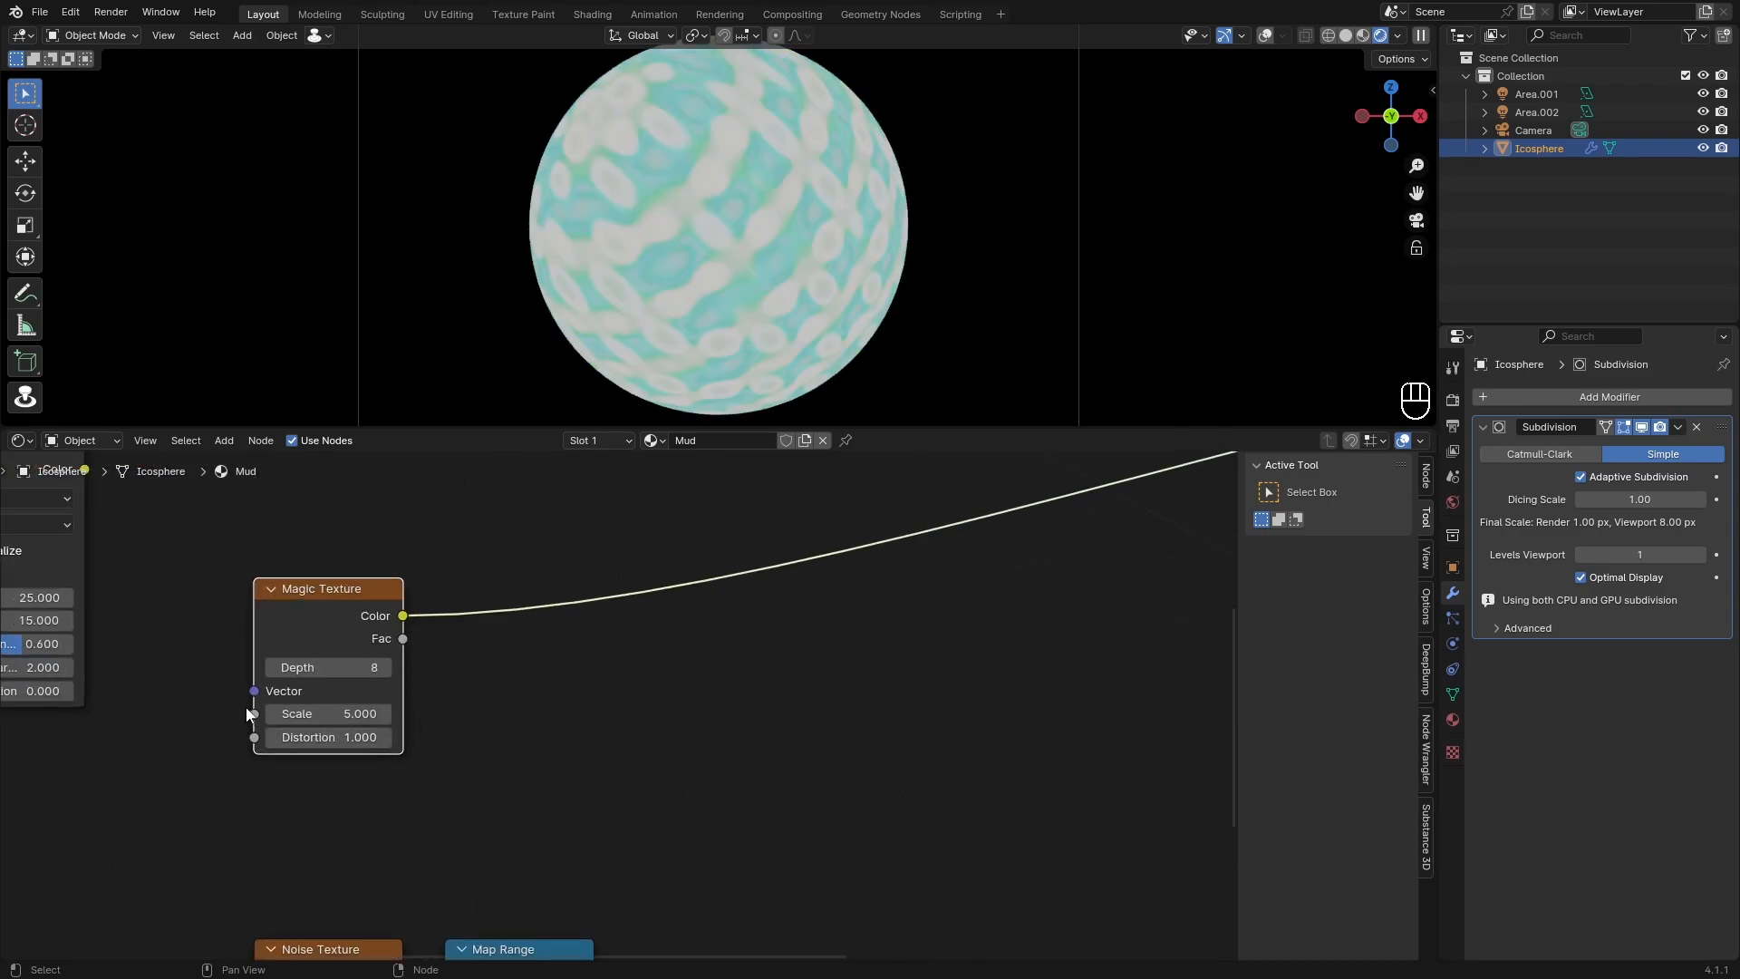
{"action": "key", "text": "ctrl+z"}
{"action": "key", "text": "ctrl+z"}
{"action": "scroll", "coordinate": [544, 680], "scroll_direction": "up", "scroll_amount": 2}
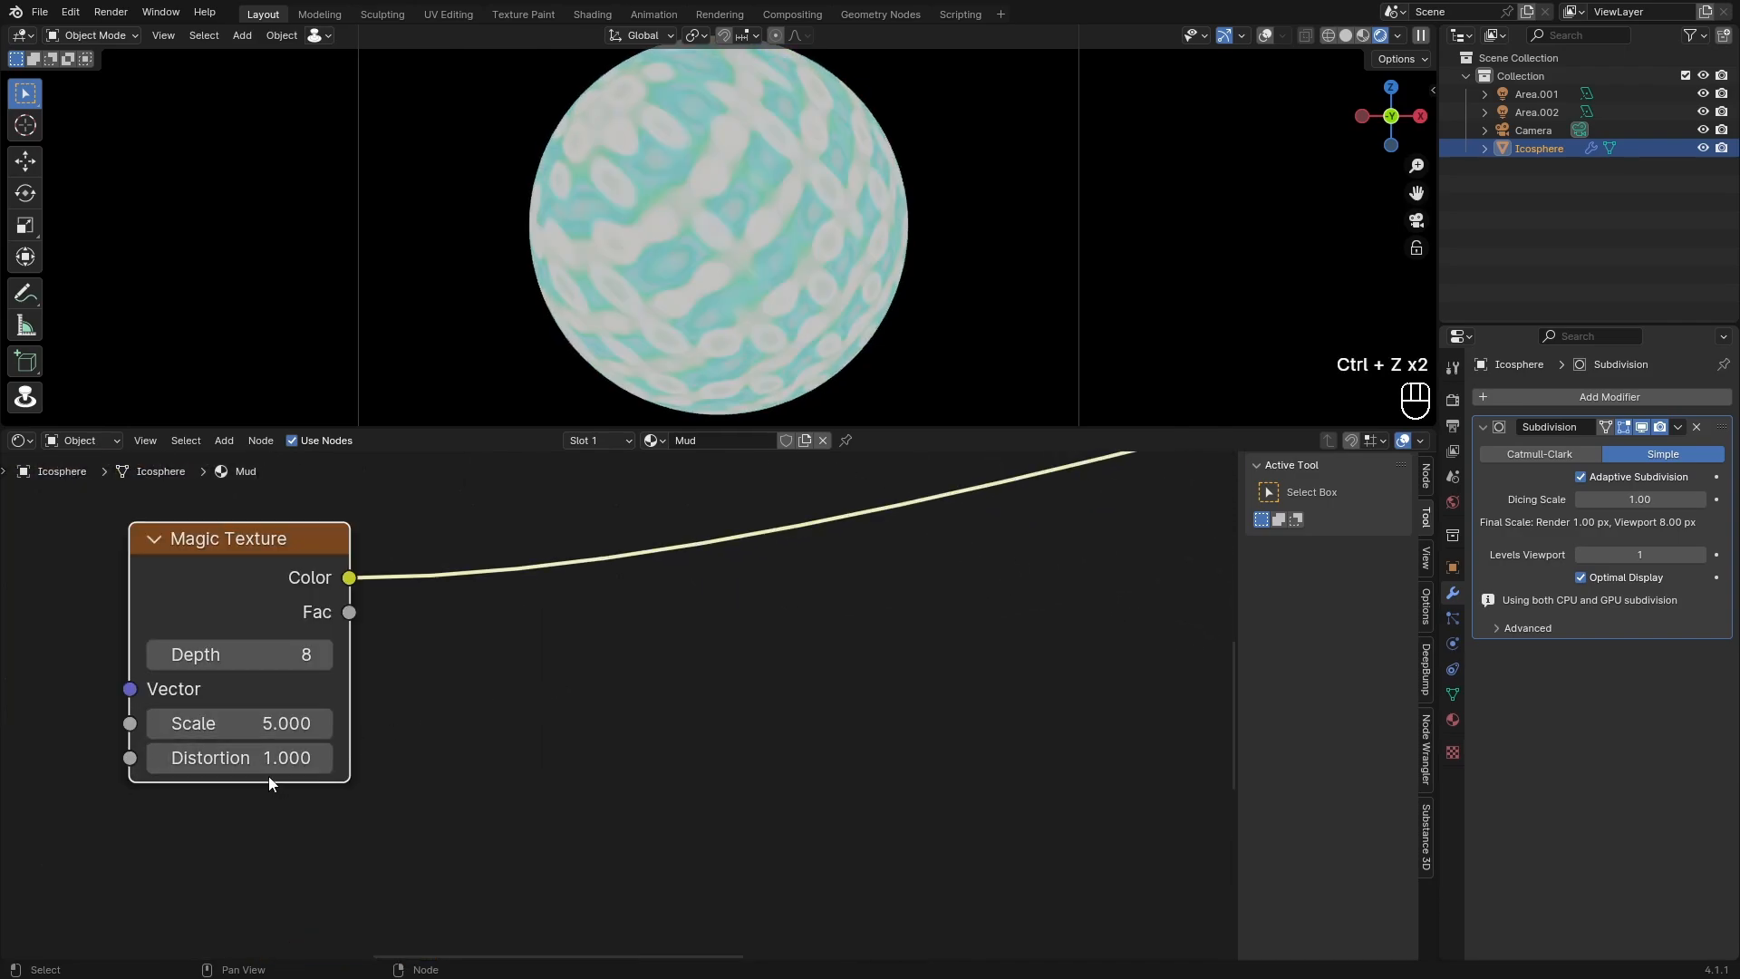
Step: Insert a Math node set to Multiply after the Magic Texture and connect the Map Range result to its second value
{"action": "scroll", "coordinate": [656, 725], "scroll_direction": "down", "scroll_amount": 5}
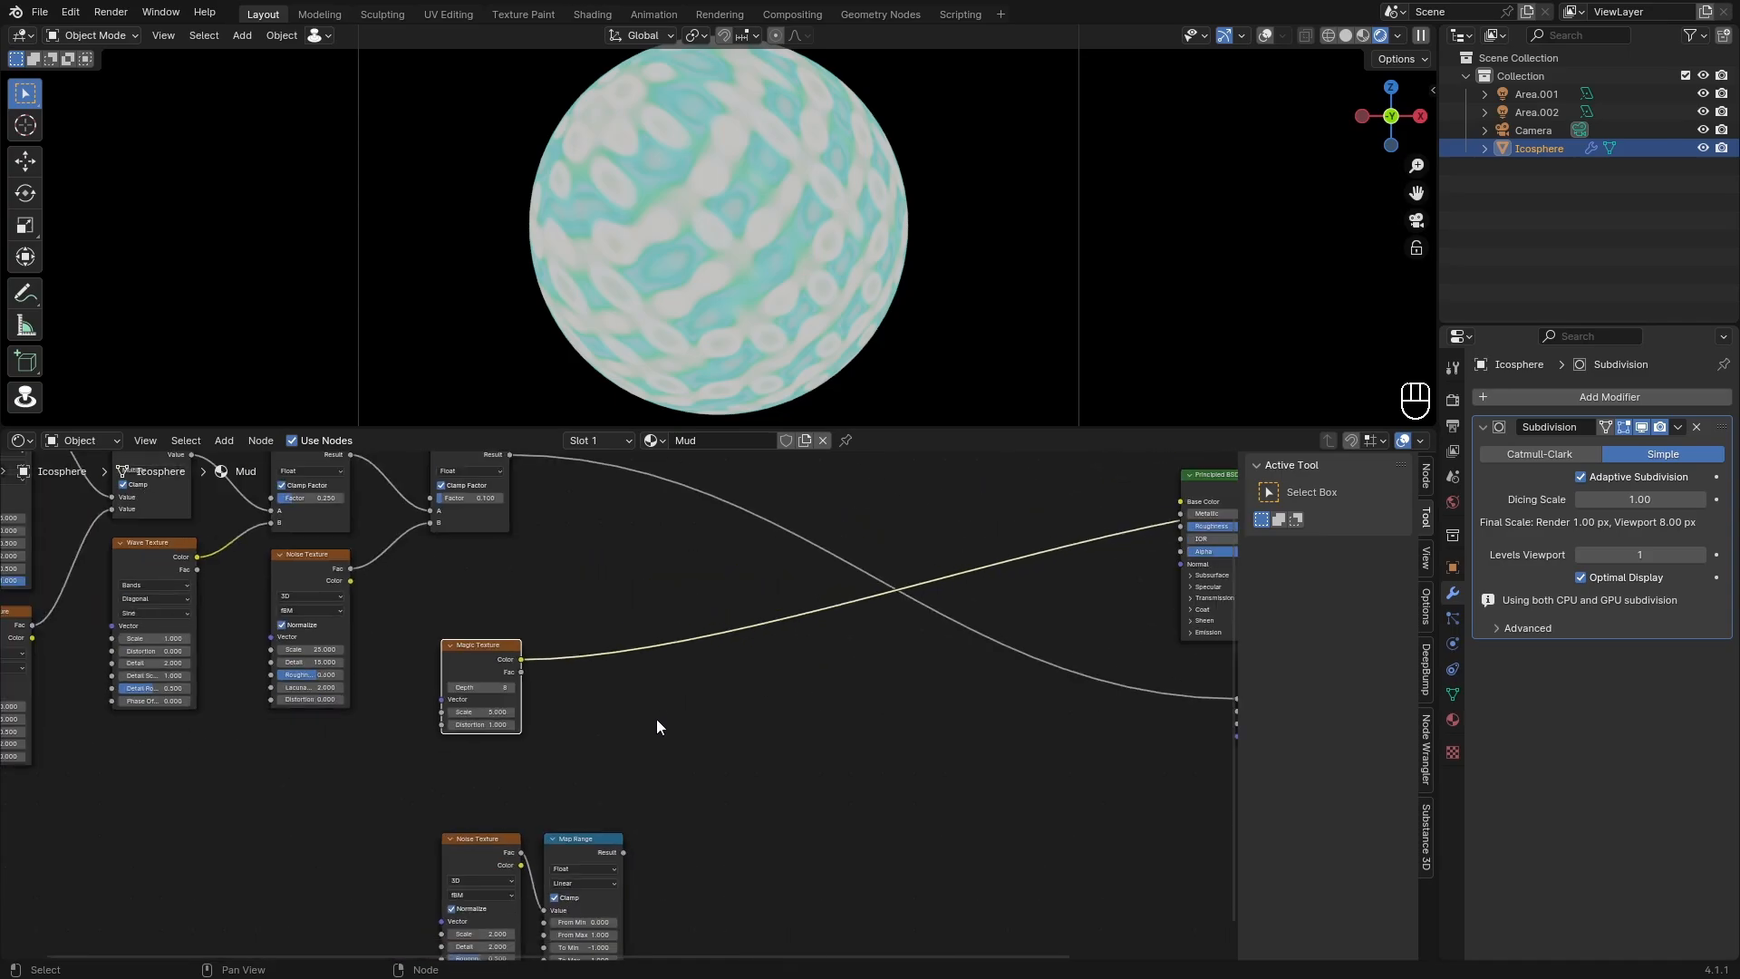
{"action": "middle_click_drag", "start_coordinate": [657, 720], "coordinate": [564, 682]}
{"action": "key", "text": "shift+a"}
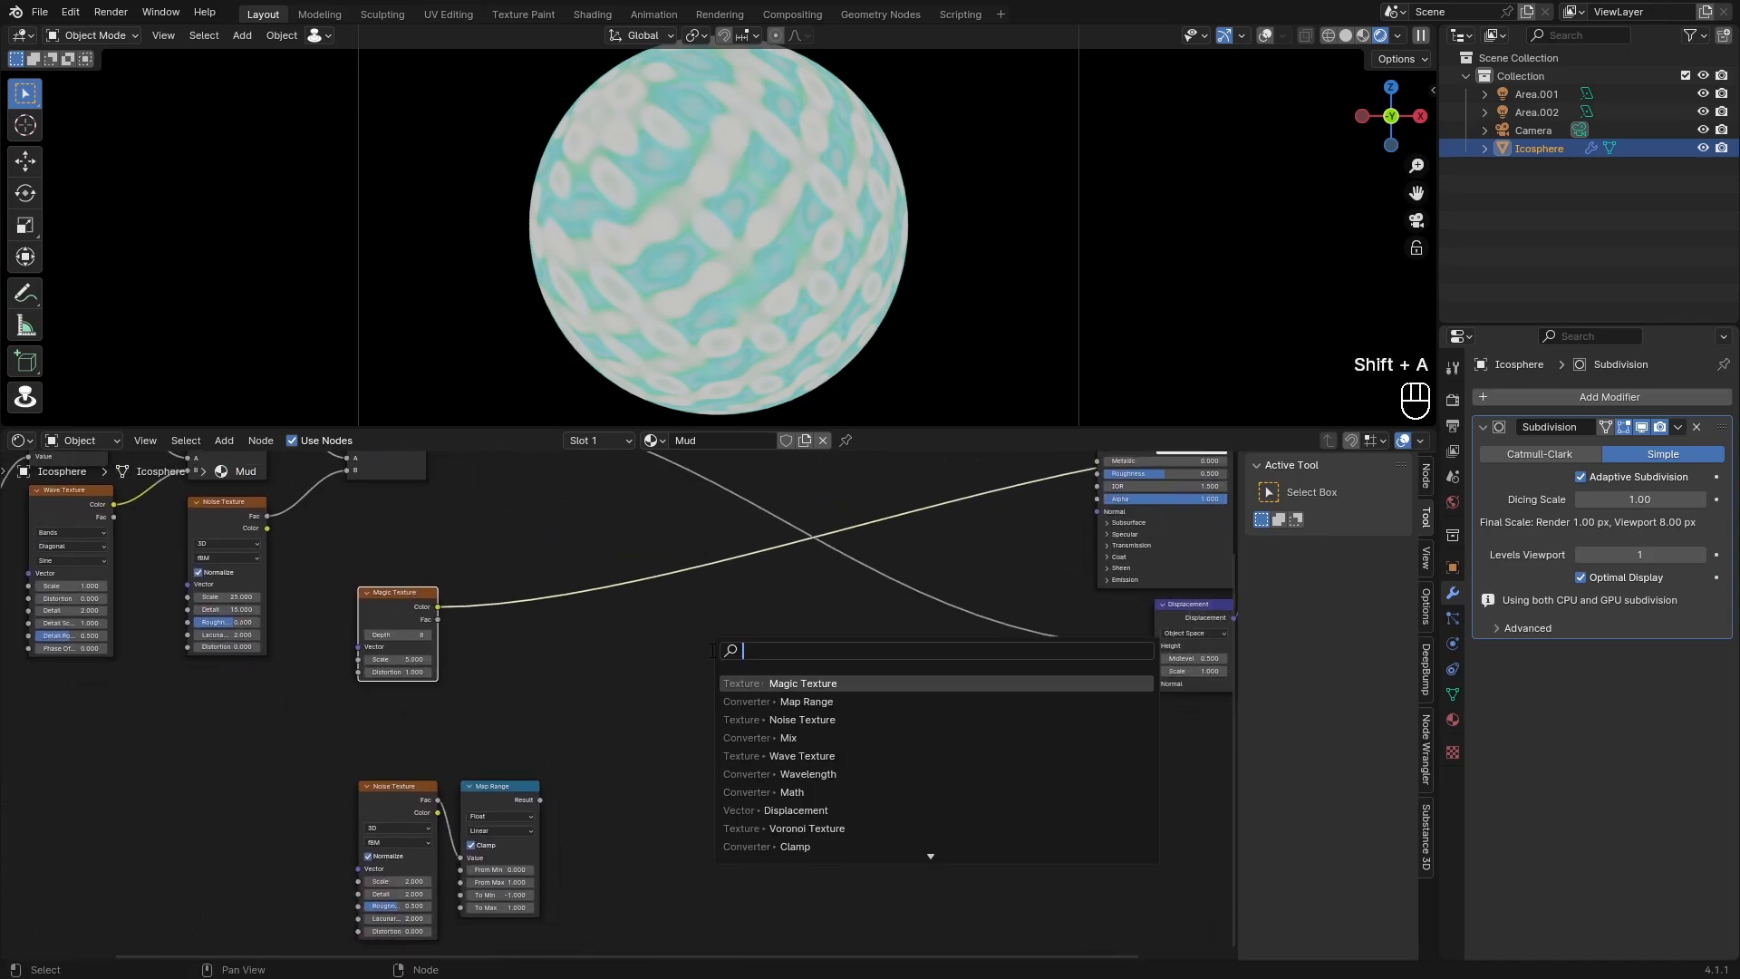
{"action": "type", "text": "add"}
{"action": "key", "text": "Return"}
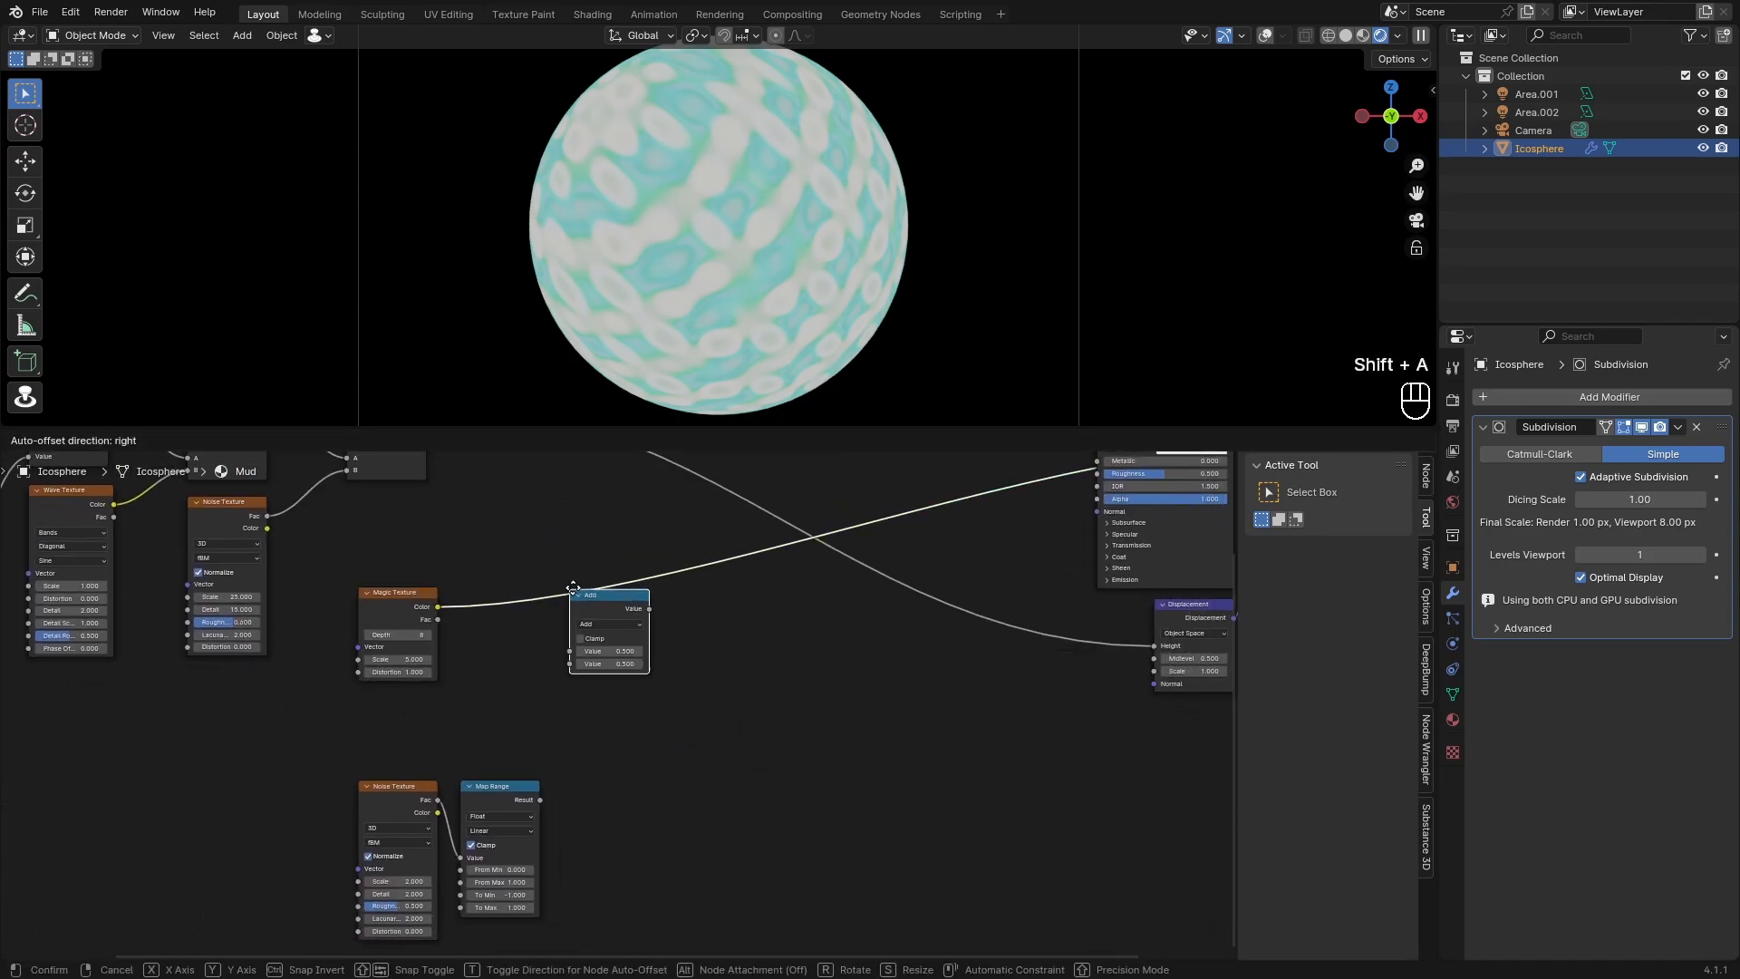
{"action": "left_click", "coordinate": [588, 578]}
{"action": "left_click_drag", "start_coordinate": [540, 799], "coordinate": [589, 653]}
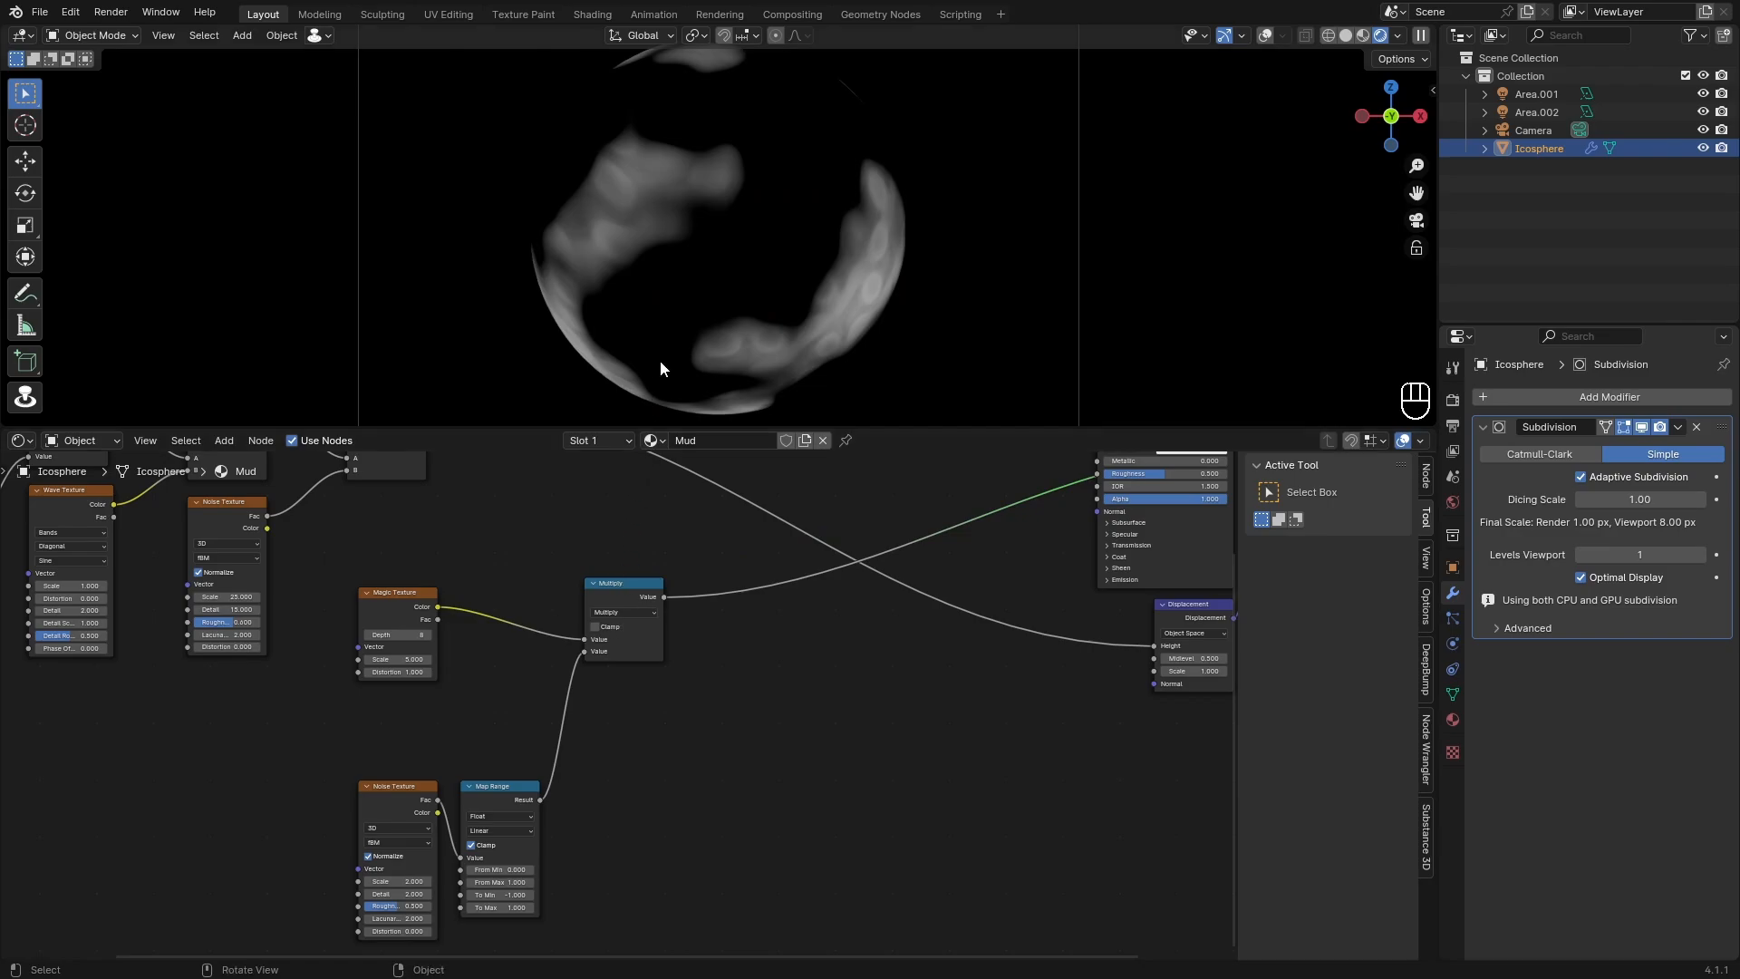
Step: Connect the Magic Texture's Fac output to the Multiply node's first value and preview the Magic Texture
{"action": "middle_click_drag", "start_coordinate": [790, 312], "coordinate": [821, 270]}
{"action": "key", "text": "KP_0"}
{"action": "scroll", "coordinate": [350, 573], "scroll_direction": "up", "scroll_amount": 2}
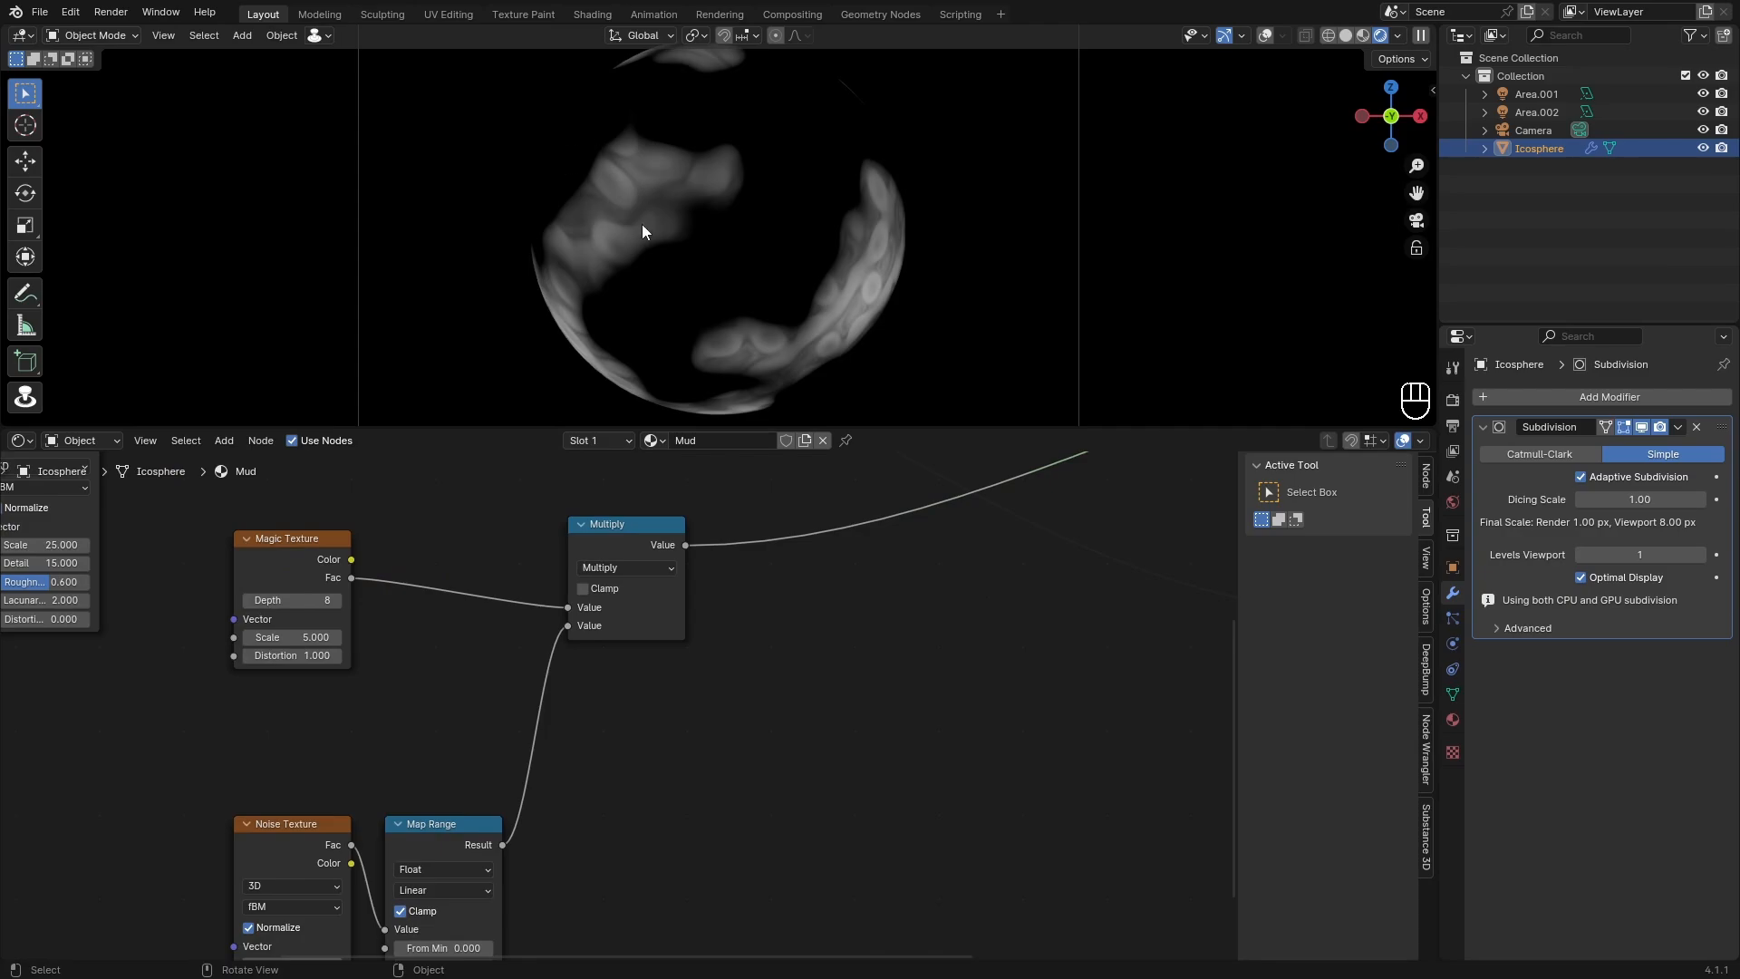
{"action": "left_click", "coordinate": [299, 561], "text": "ctrl+shift"}
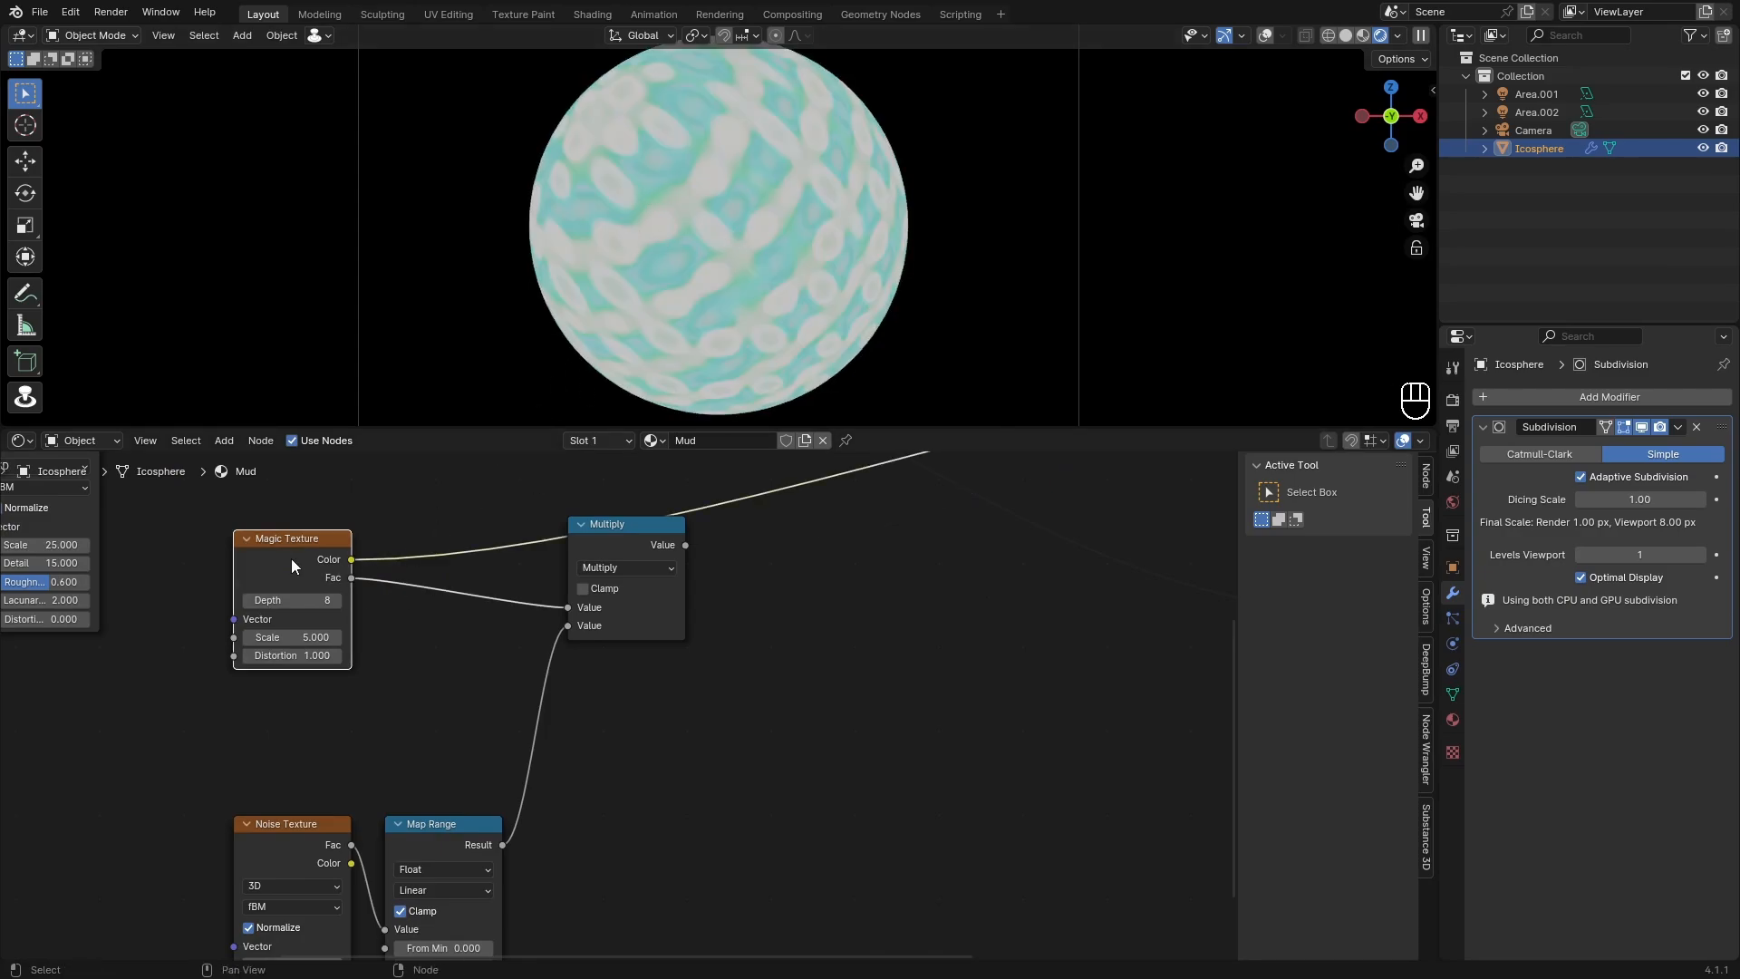
Step: Return the material output preview to the Principled BSDF shader
{"action": "middle_click_drag", "start_coordinate": [701, 582], "coordinate": [435, 750]}
{"action": "scroll", "coordinate": [435, 749], "scroll_direction": "down", "scroll_amount": 7}
{"action": "mouse_move", "coordinate": [661, 665]}
{"action": "middle_mouse_down"}
{"action": "mouse_move", "coordinate": [512, 716]}
{"action": "mouse_move", "coordinate": [583, 627]}
{"action": "middle_mouse_up"}
{"action": "left_click", "coordinate": [652, 662], "text": "ctrl+shift"}
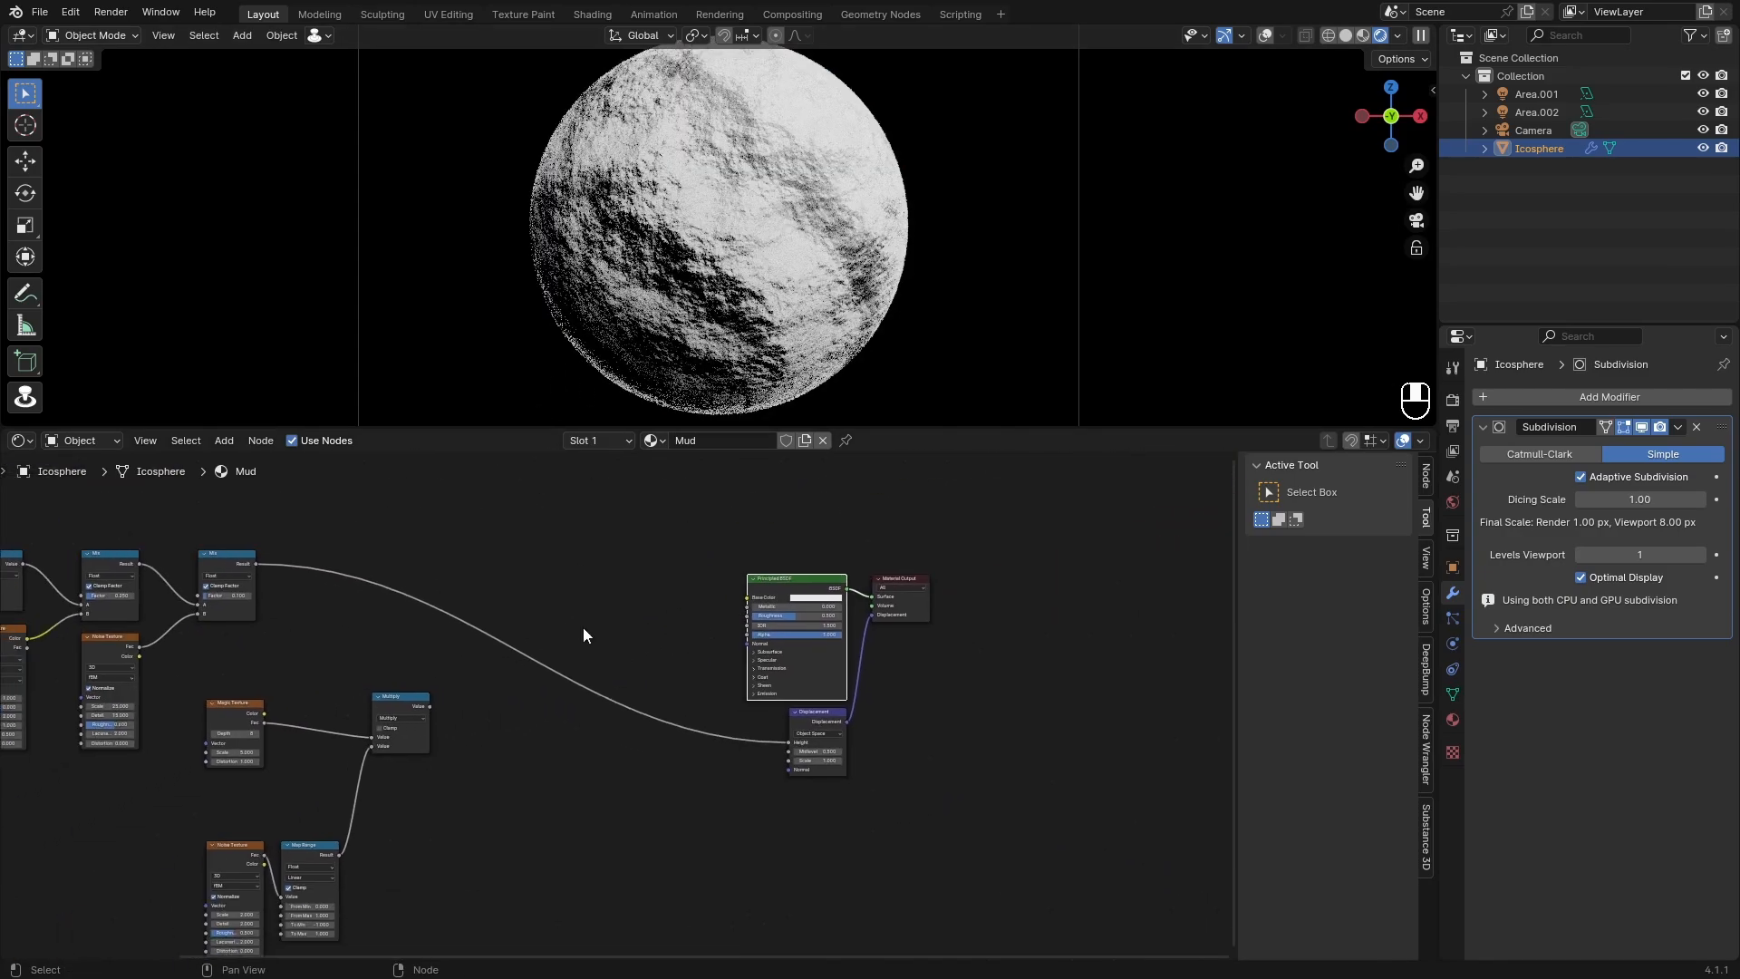
Step: Duplicate the second Mix node onto the link to Displacement and connect the new Multiply node's Value to its B input
{"action": "scroll", "coordinate": [584, 627], "scroll_direction": "up", "scroll_amount": 2}
{"action": "middle_click_drag", "start_coordinate": [105, 696], "coordinate": [309, 725]}
{"action": "scroll", "coordinate": [508, 710], "scroll_direction": "up", "scroll_amount": 1}
{"action": "left_click", "coordinate": [214, 514]}
{"action": "key", "text": "shift+d"}
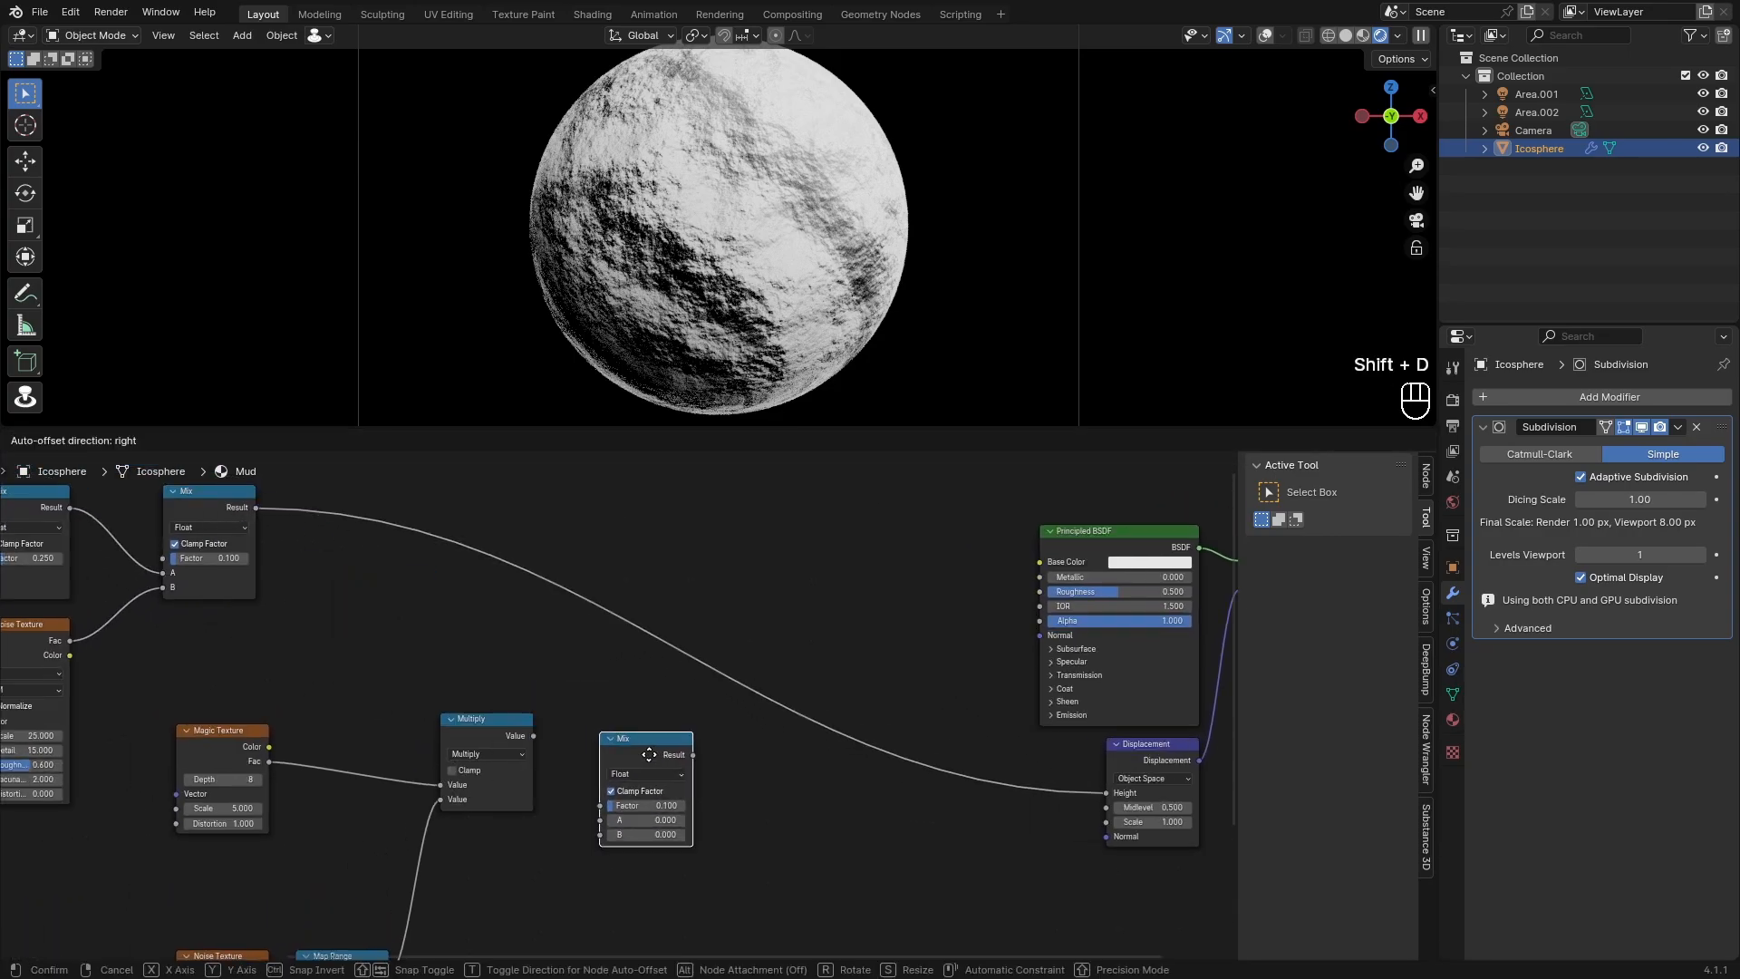
{"action": "left_click", "coordinate": [677, 723]}
{"action": "left_click_drag", "start_coordinate": [532, 736], "coordinate": [682, 754]}
Step: Set the third Mix node's Factor to 0.5
{"action": "scroll", "coordinate": [689, 756], "scroll_direction": "up", "scroll_amount": 2}
{"action": "scroll", "coordinate": [869, 788], "scroll_direction": "up", "scroll_amount": 1}
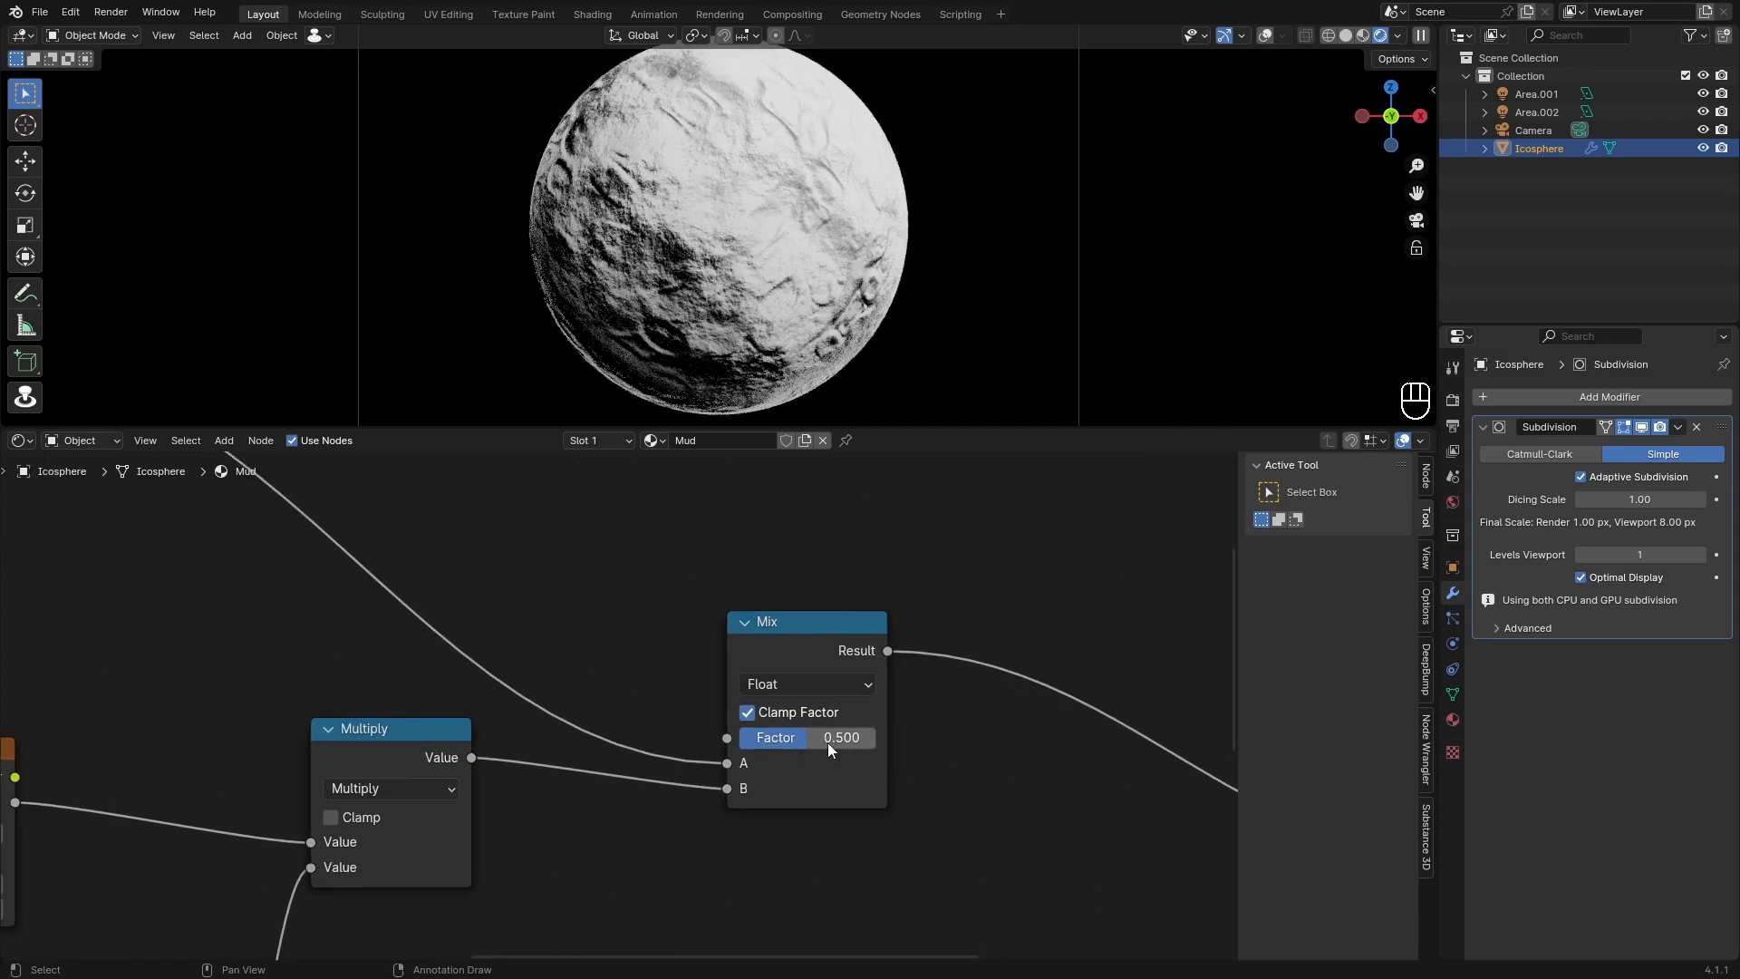
{"action": "left_click_drag", "start_coordinate": [828, 743], "coordinate": [812, 738]}
{"action": "key", "text": "ctrl+z"}
{"action": "scroll", "coordinate": [743, 177], "scroll_direction": "down", "scroll_amount": 1}
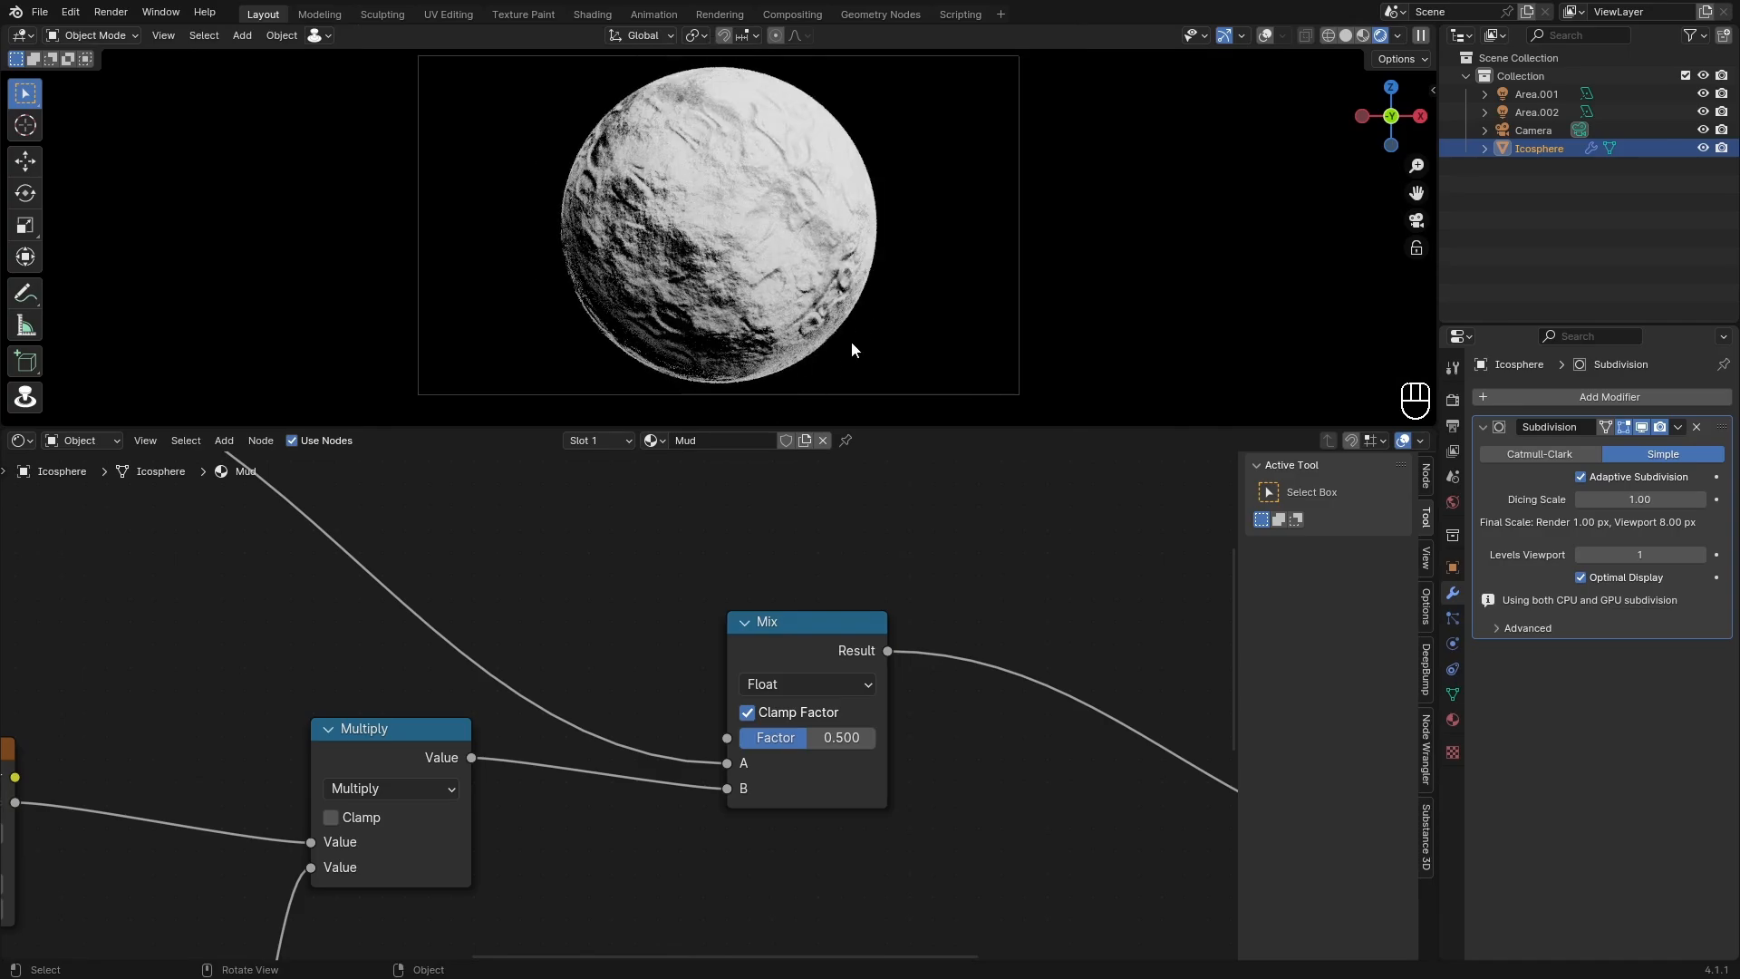
Step: Move the Magic Texture and its Multiply node down, closer to the third Noise Texture
{"action": "scroll", "coordinate": [544, 856], "scroll_direction": "down", "scroll_amount": 4}
{"action": "middle_click_drag", "start_coordinate": [516, 879], "coordinate": [659, 641]}
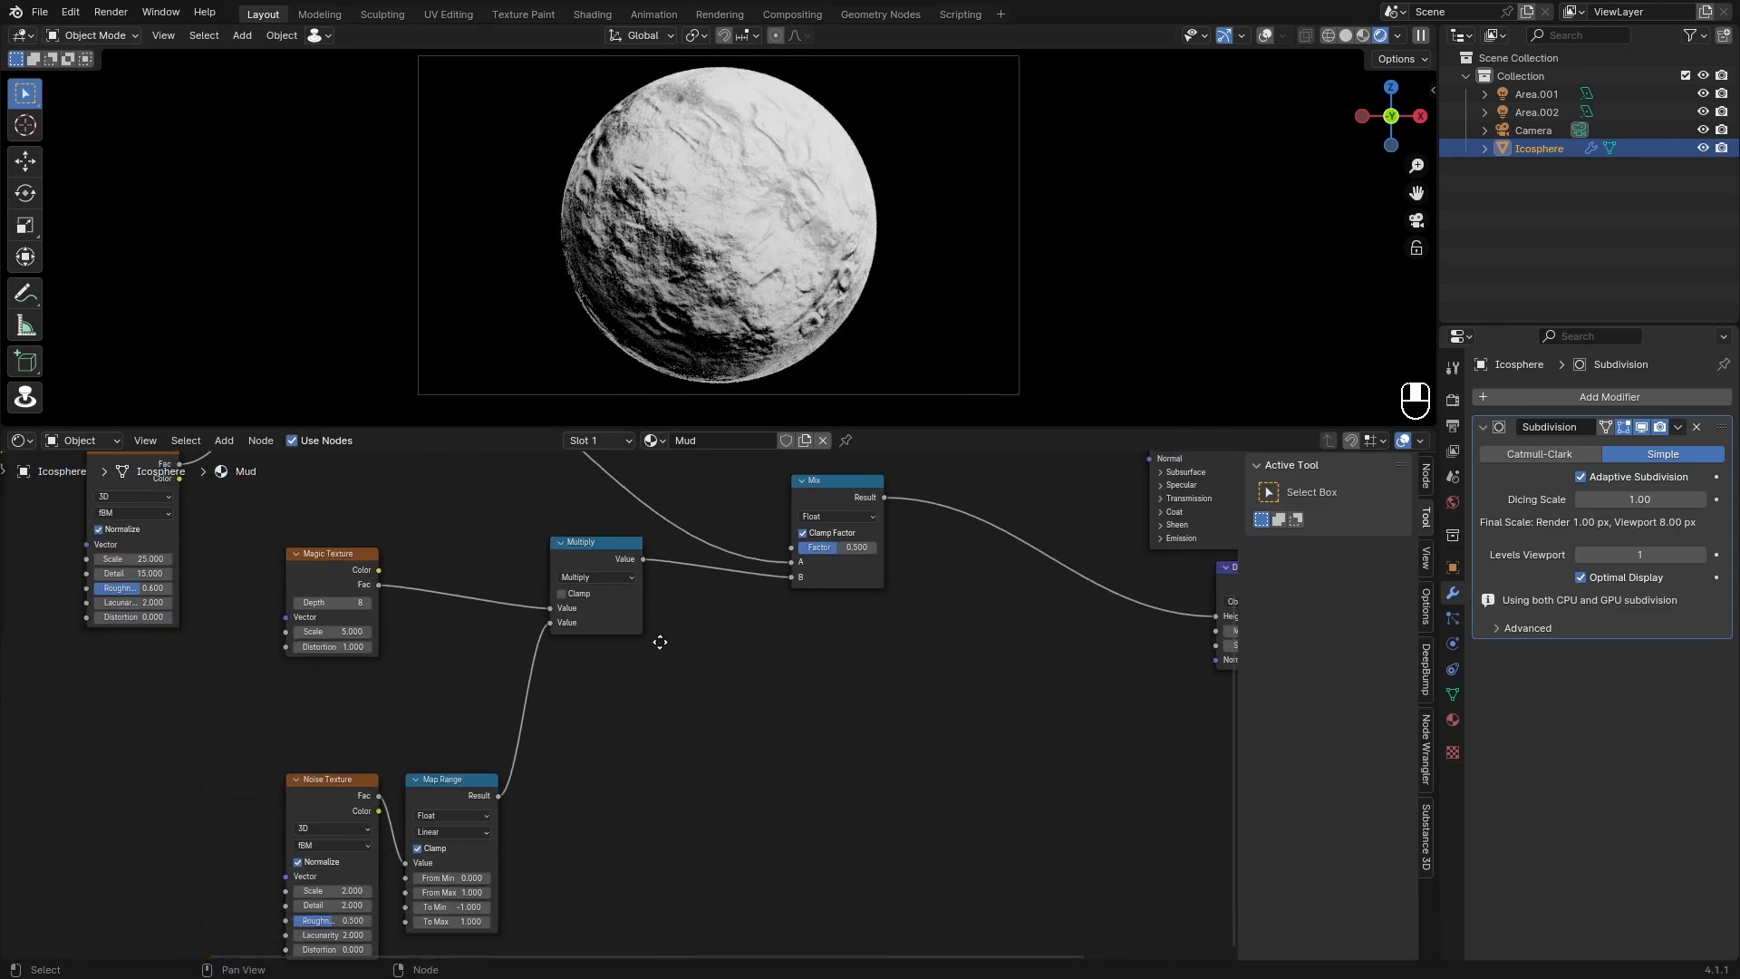
{"action": "left_click_drag", "start_coordinate": [331, 557], "coordinate": [332, 649]}
Step: Add a new Voronoi Texture node in the empty space below the third Mix node
{"action": "key", "text": "shift+a"}
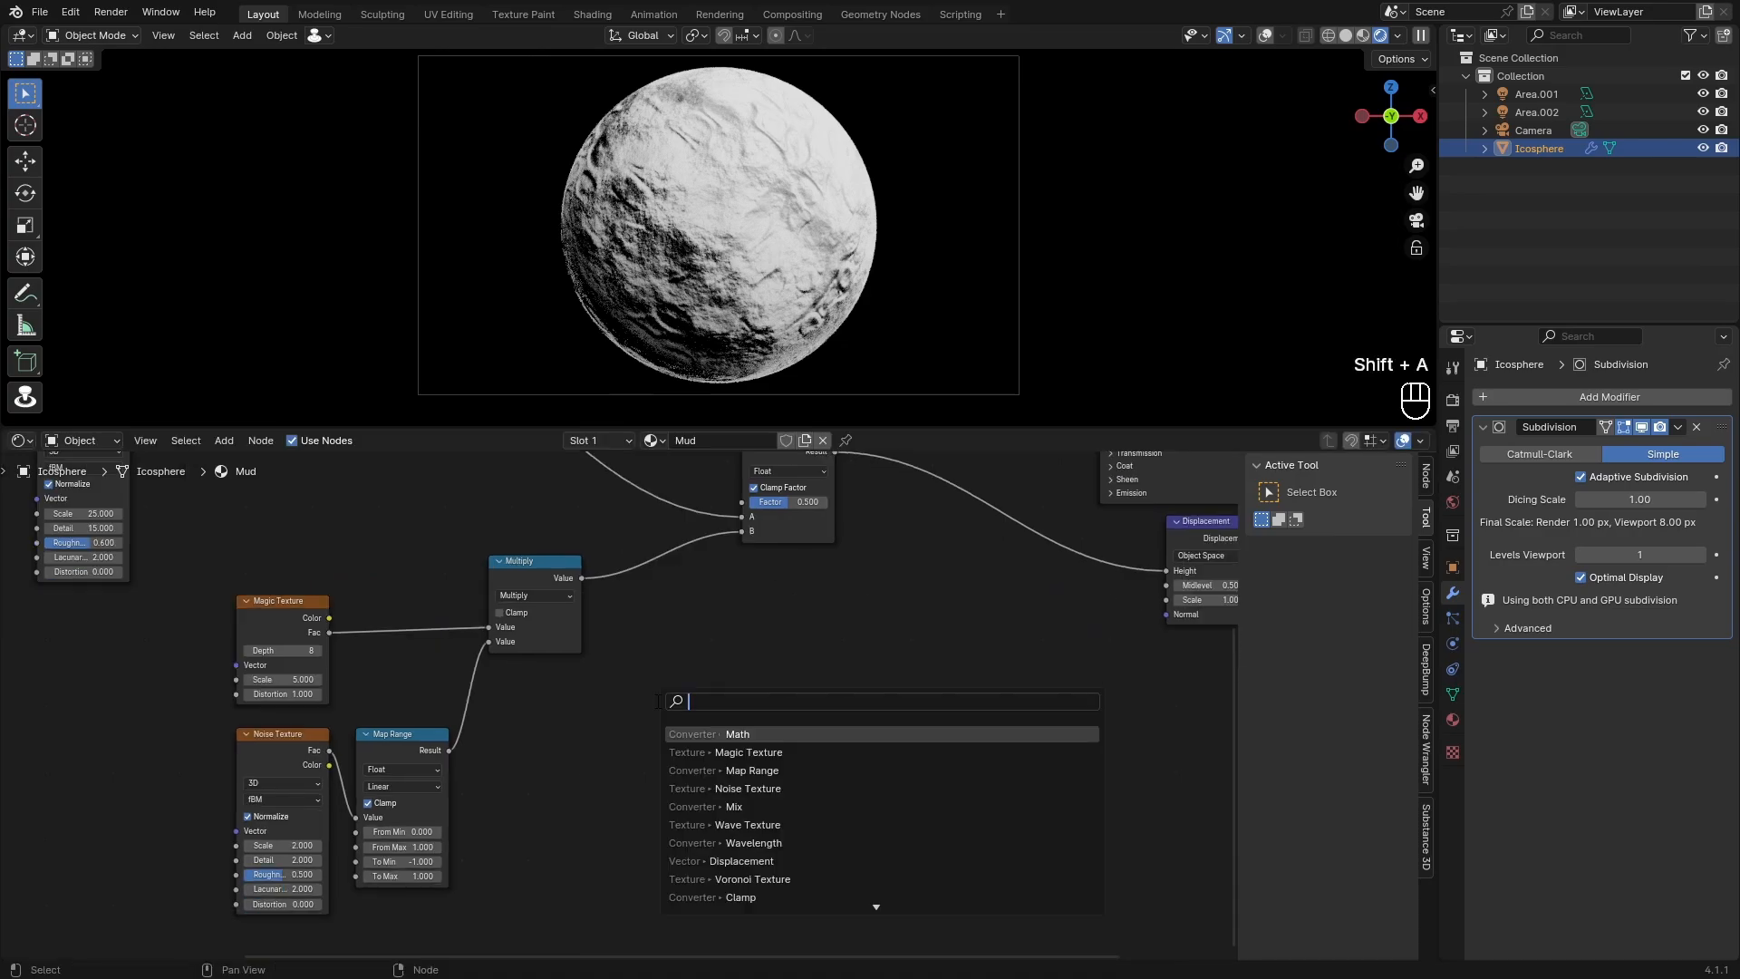
{"action": "type", "text": "voronoi"}
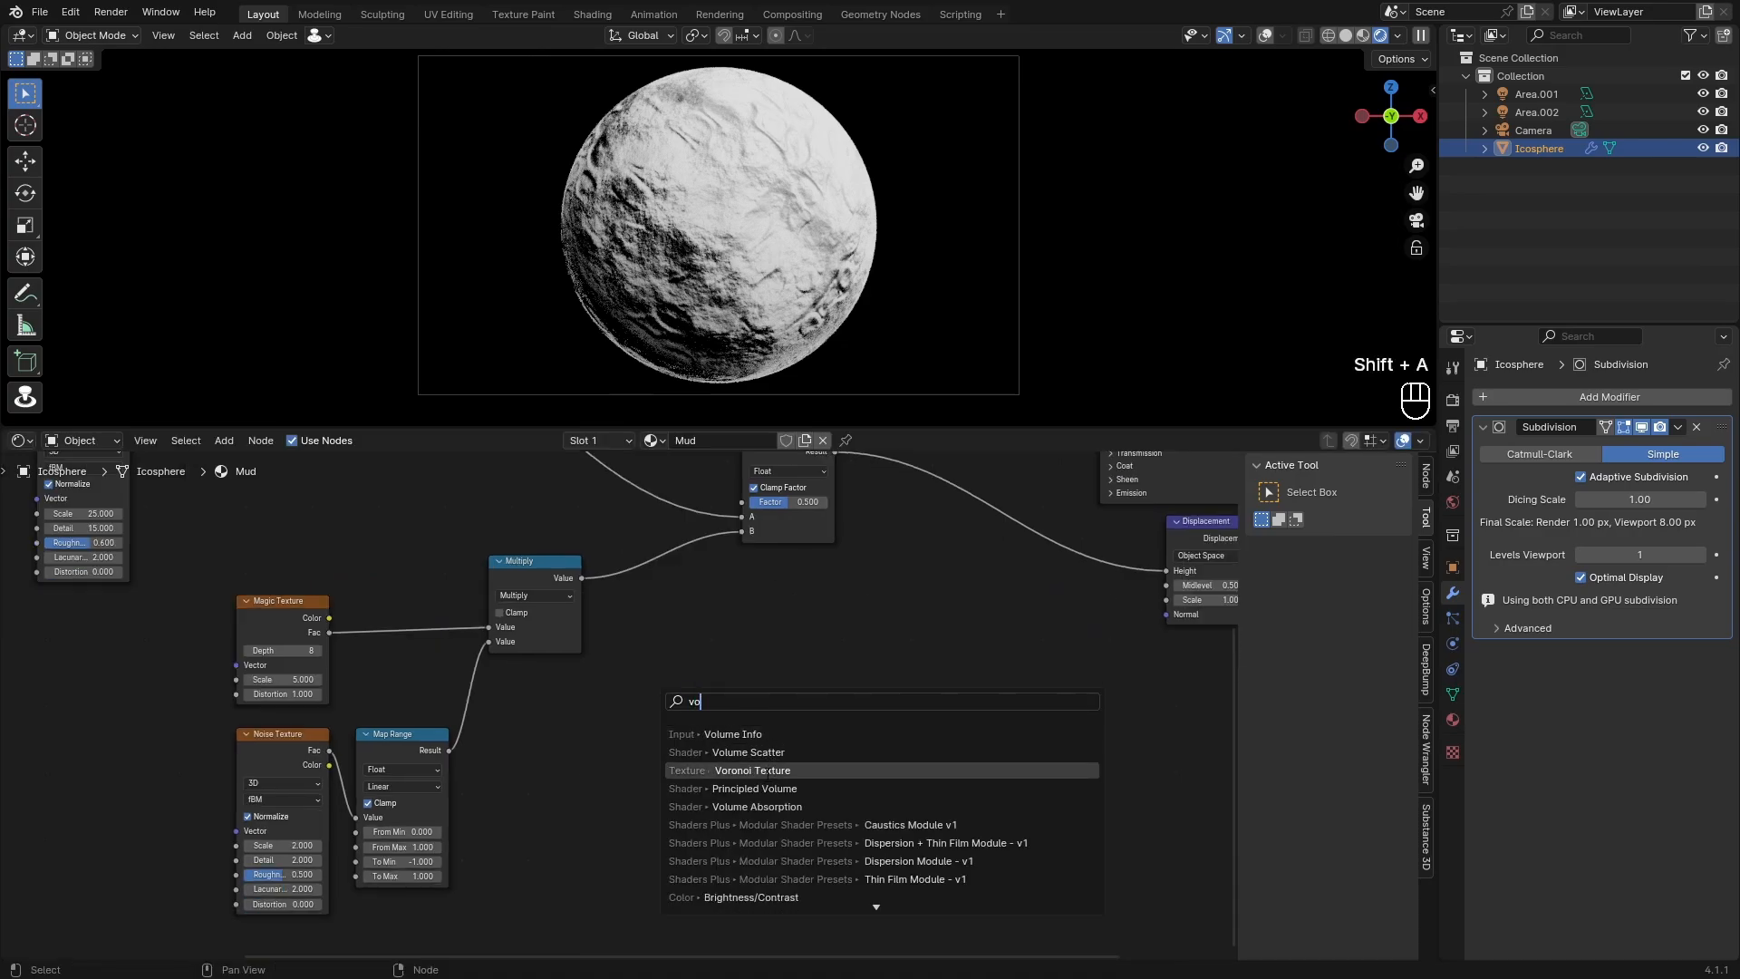
{"action": "left_click", "coordinate": [769, 770]}
{"action": "left_click", "coordinate": [790, 701]}
{"action": "middle_click_drag", "start_coordinate": [960, 695], "coordinate": [645, 765]}
{"action": "scroll", "coordinate": [547, 775], "scroll_direction": "down", "scroll_amount": 3}
{"action": "key", "text": "g"}
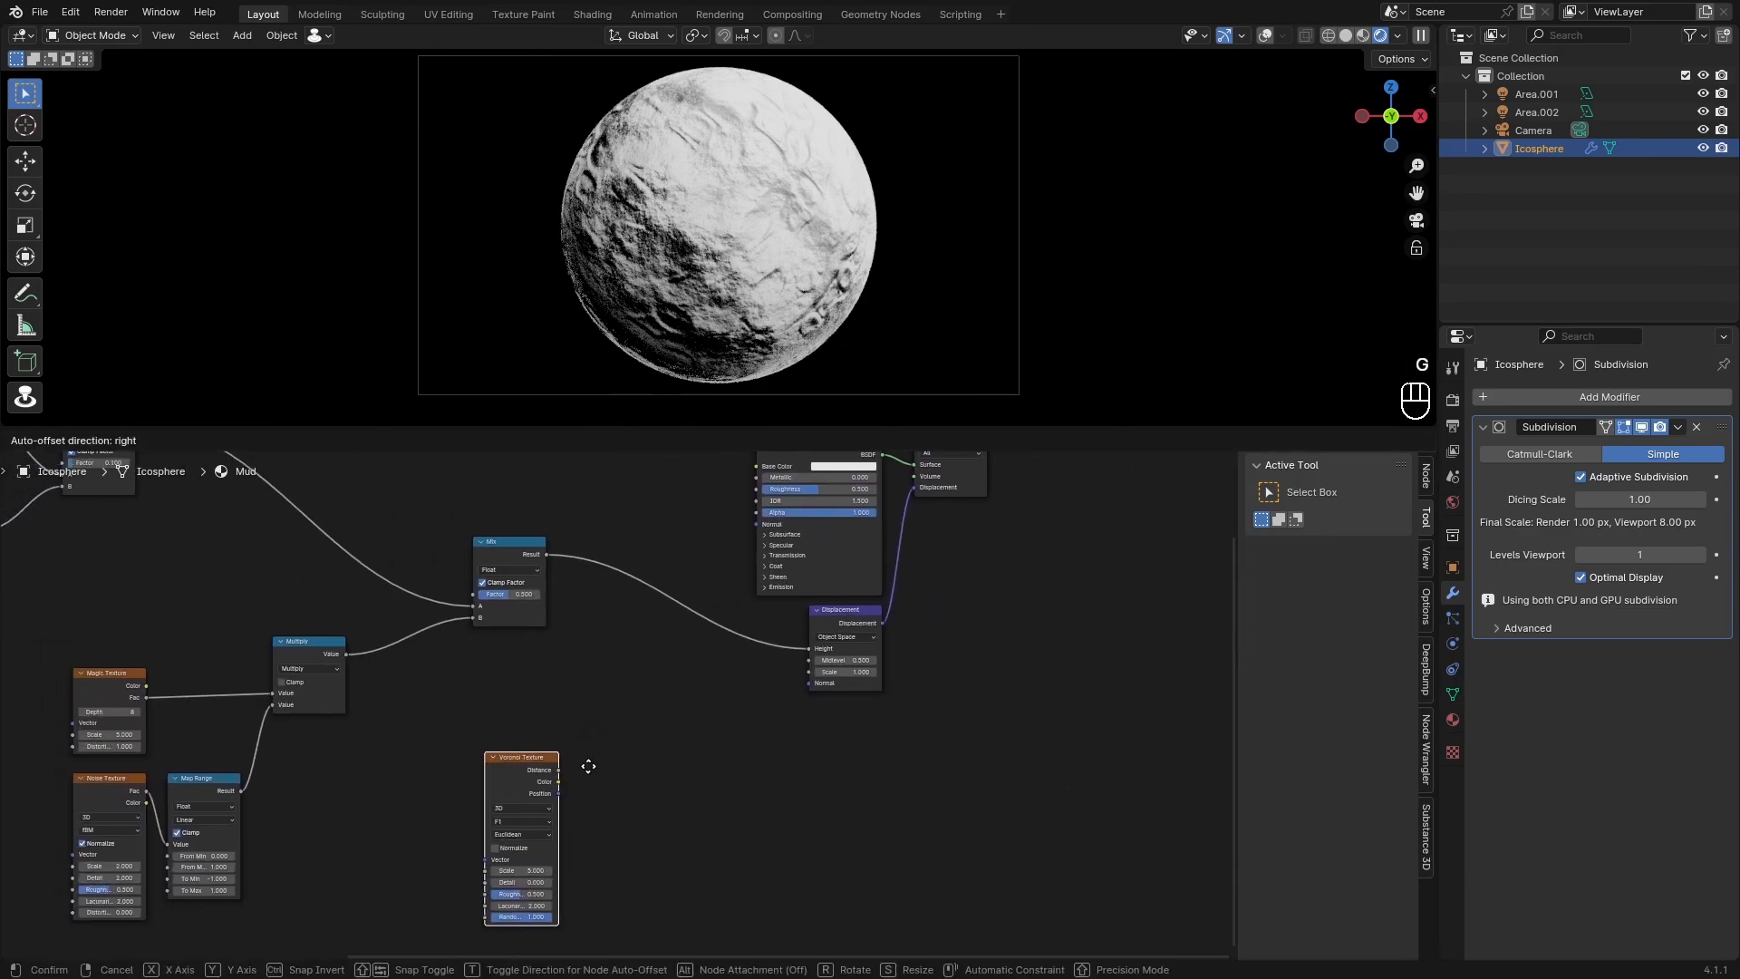
{"action": "left_click", "coordinate": [570, 771], "text": "ctrl"}
Step: Set the new Voronoi Texture's Scale to 15, its feature output to Smooth F1 and its Smoothness to 0.1
{"action": "scroll", "coordinate": [563, 874], "scroll_direction": "up", "scroll_amount": 3}
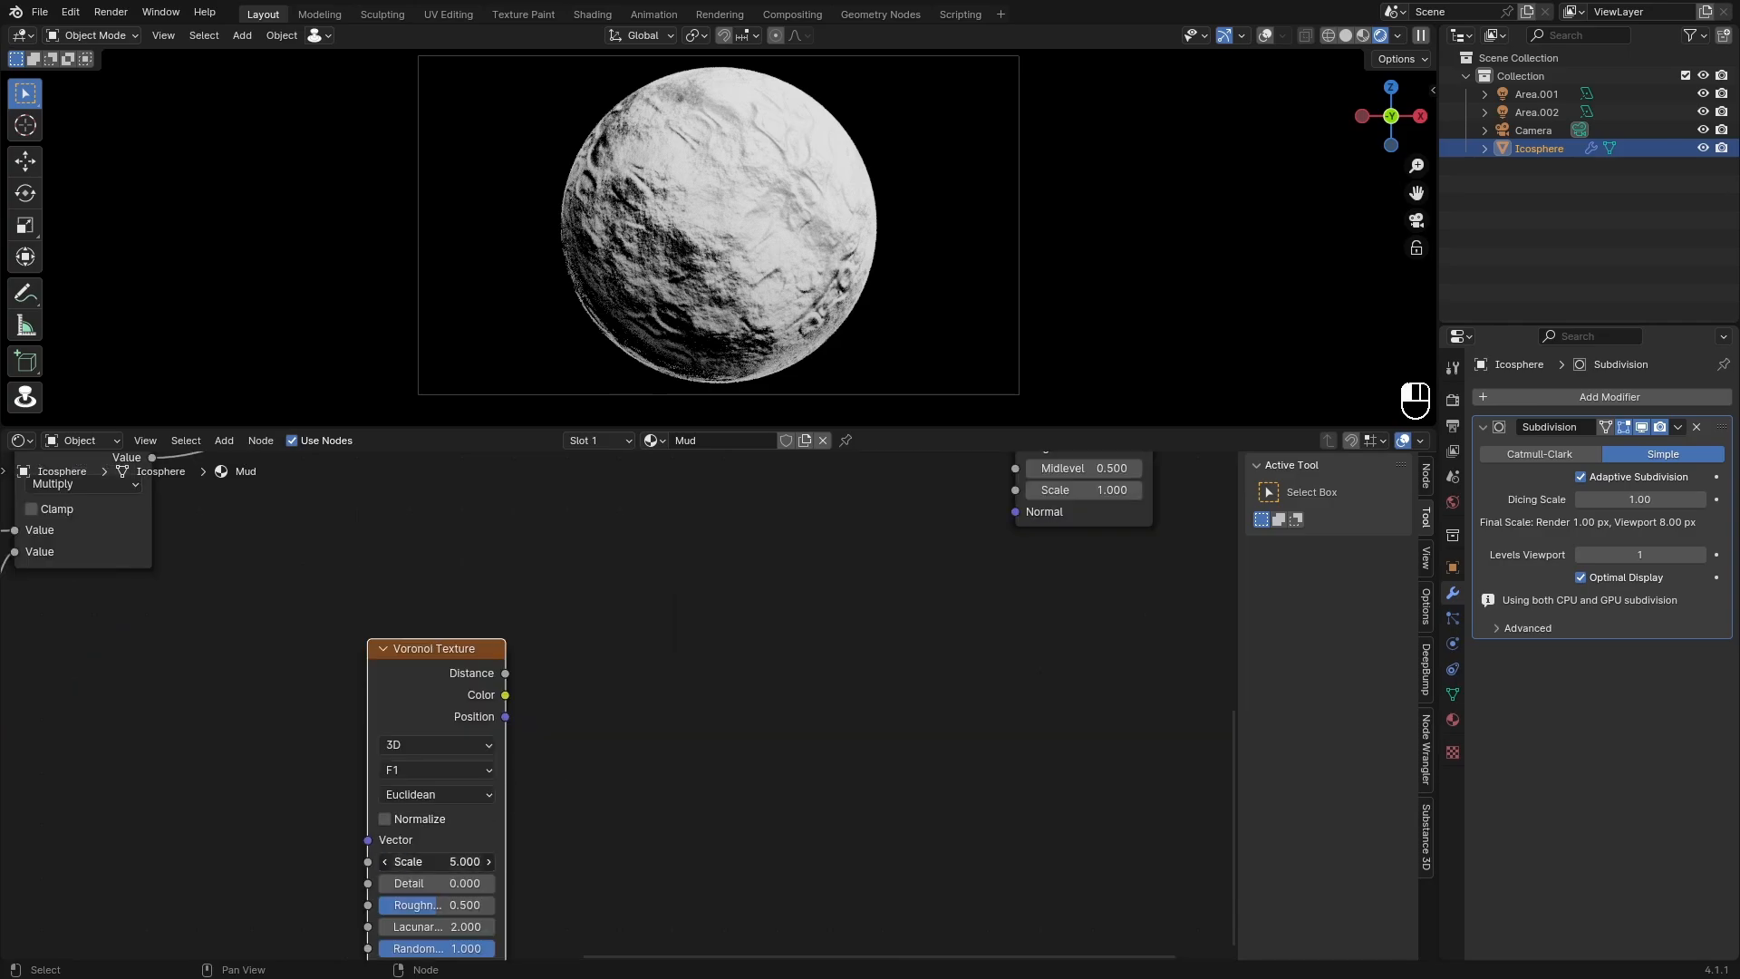
{"action": "left_click", "coordinate": [435, 861]}
{"action": "type", "text": "11"}
{"action": "key", "text": "Return"}
{"action": "scroll", "coordinate": [710, 732], "scroll_direction": "down", "scroll_amount": 3}
{"action": "scroll", "coordinate": [514, 612], "scroll_direction": "up", "scroll_amount": 4}
{"action": "left_click", "coordinate": [460, 708]}
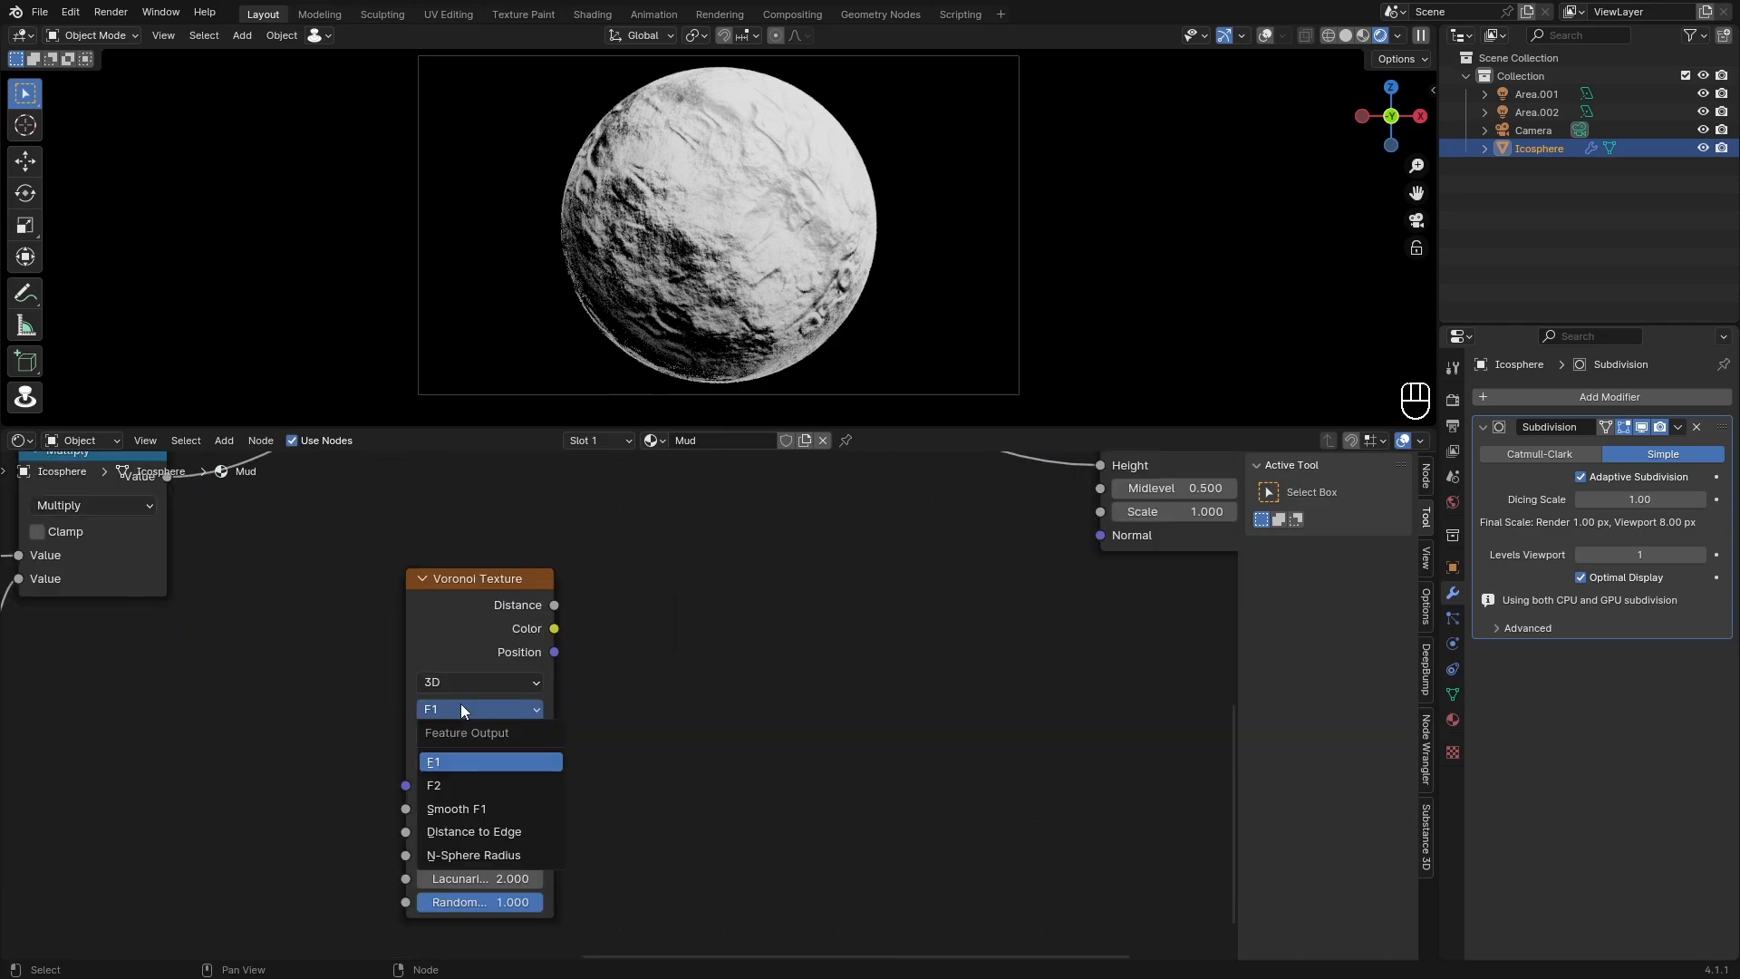
{"action": "left_click", "coordinate": [456, 808]}
{"action": "double_click", "coordinate": [471, 902]}
{"action": "key", "text": "BackSpace"}
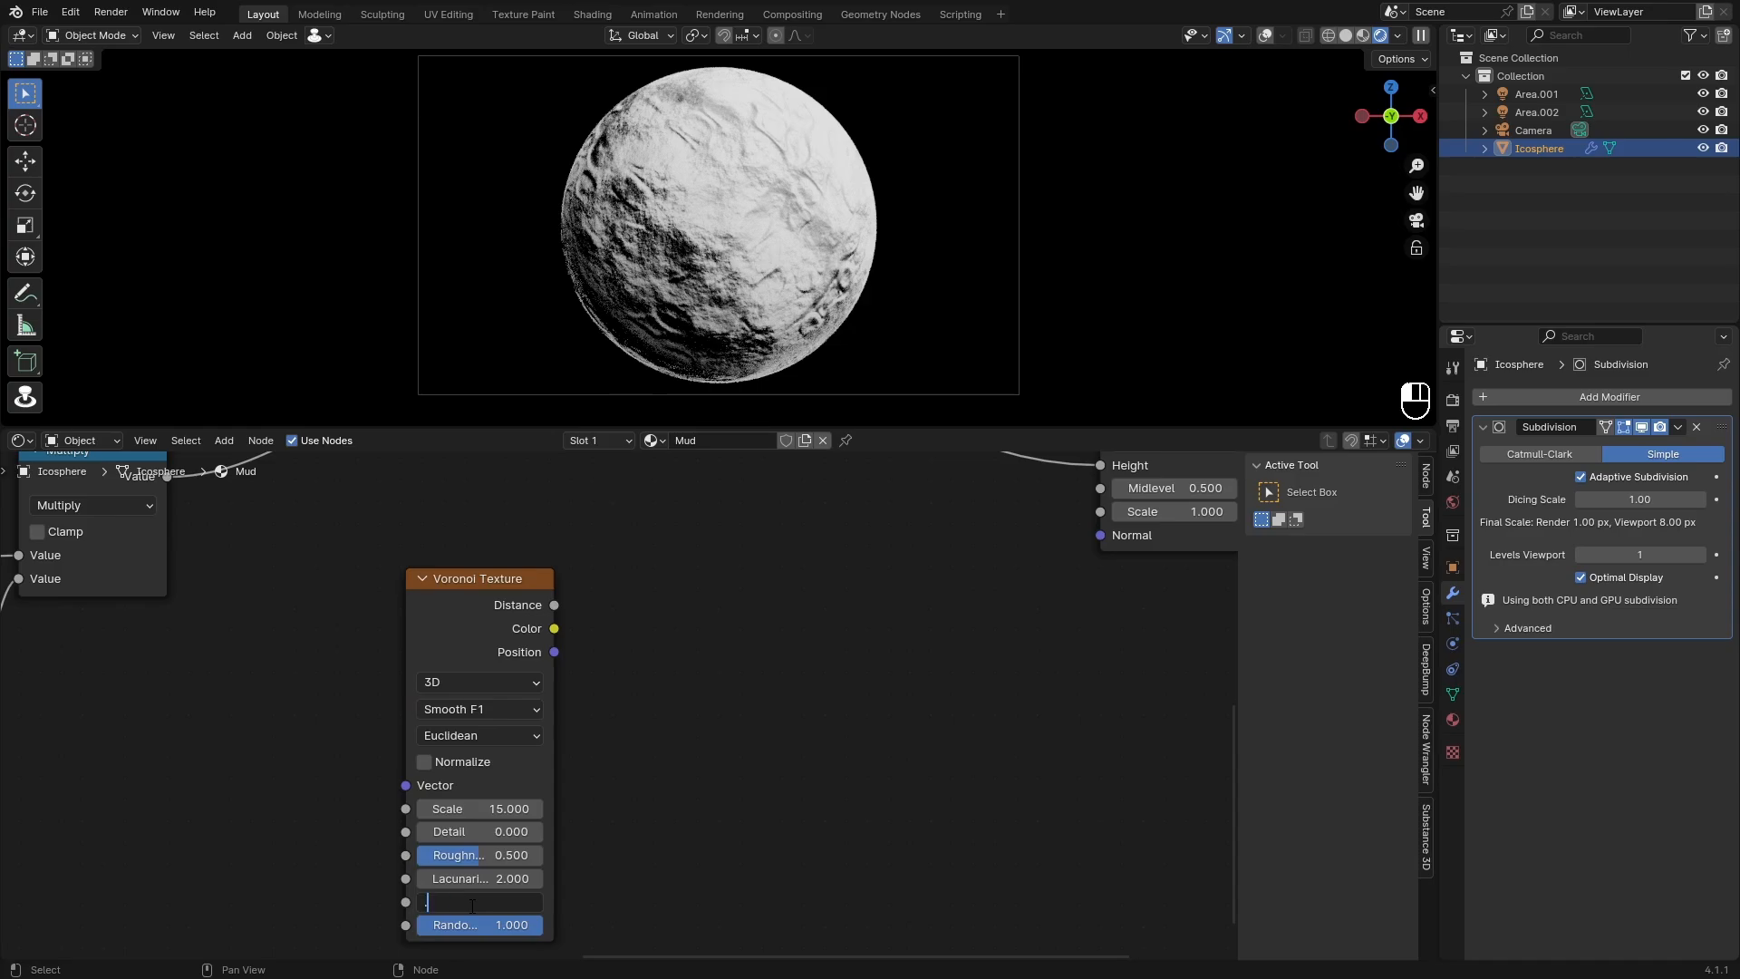
{"action": "type", "text": ".1"}
{"action": "key", "text": "Return"}
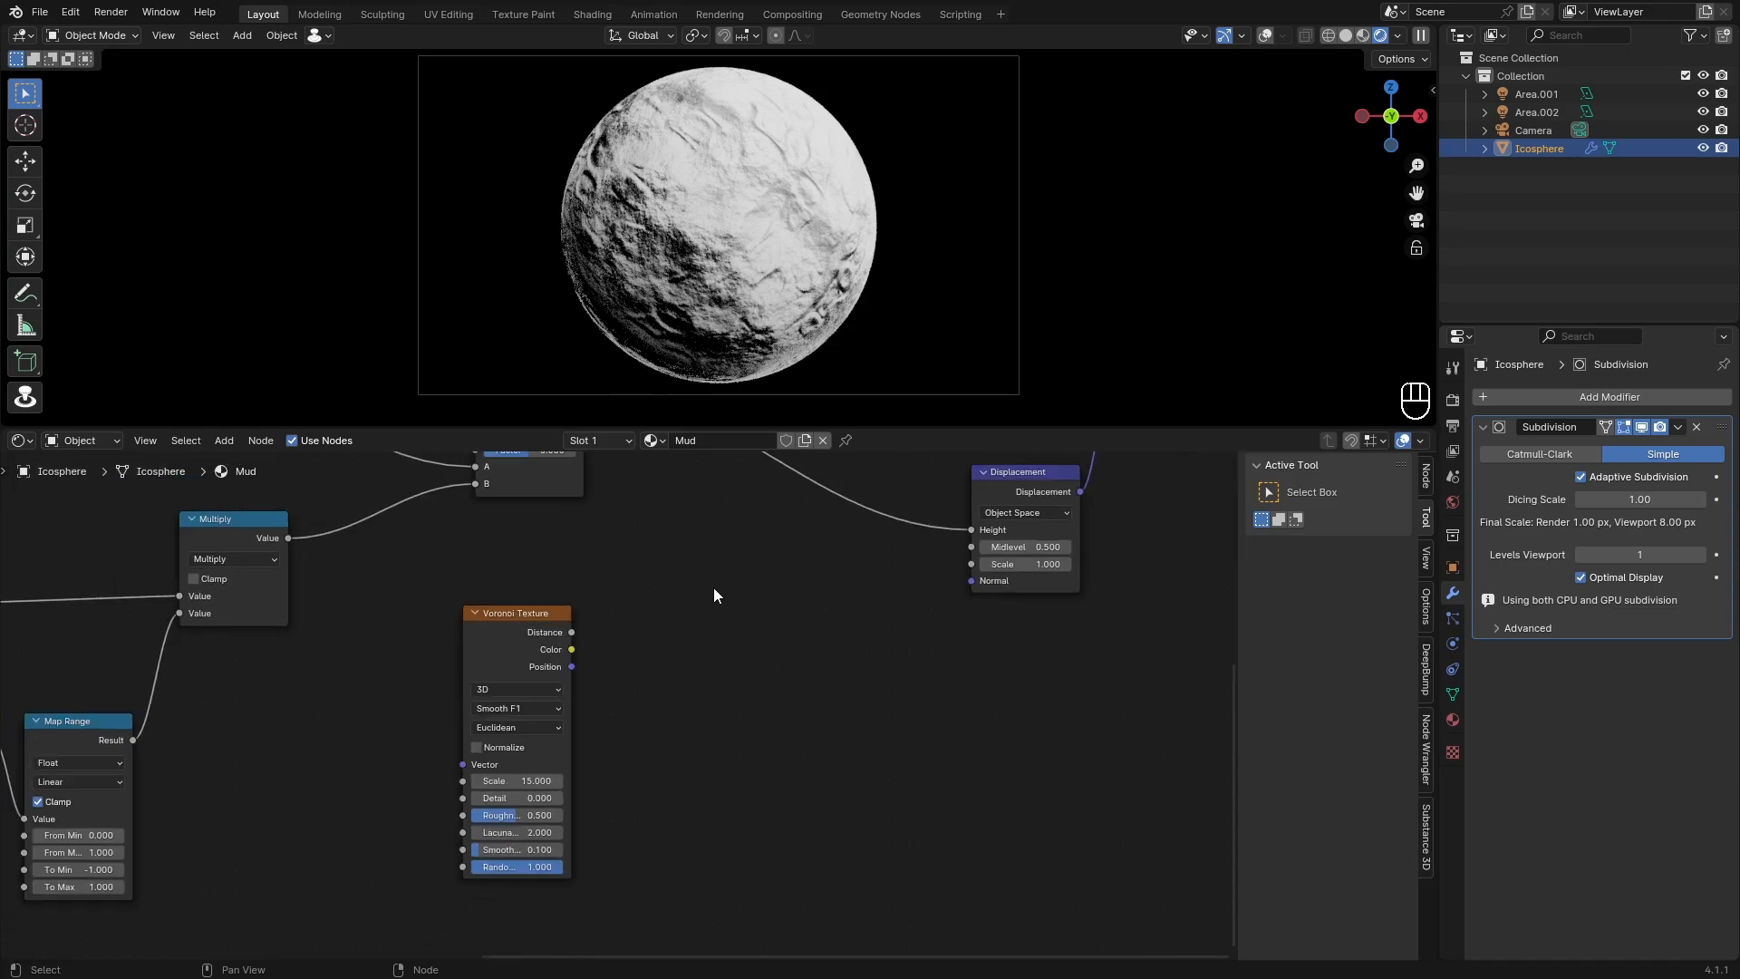
Step: Preview the new Voronoi Texture's Distance output on the sphere and inspect the pattern up close
{"action": "scroll", "coordinate": [714, 594], "scroll_direction": "down", "scroll_amount": 2}
{"action": "middle_click_drag", "start_coordinate": [673, 623], "coordinate": [600, 655]}
{"action": "left_click", "coordinate": [423, 705], "text": "ctrl+shift"}
{"action": "scroll", "coordinate": [750, 254], "scroll_direction": "up", "scroll_amount": 5}
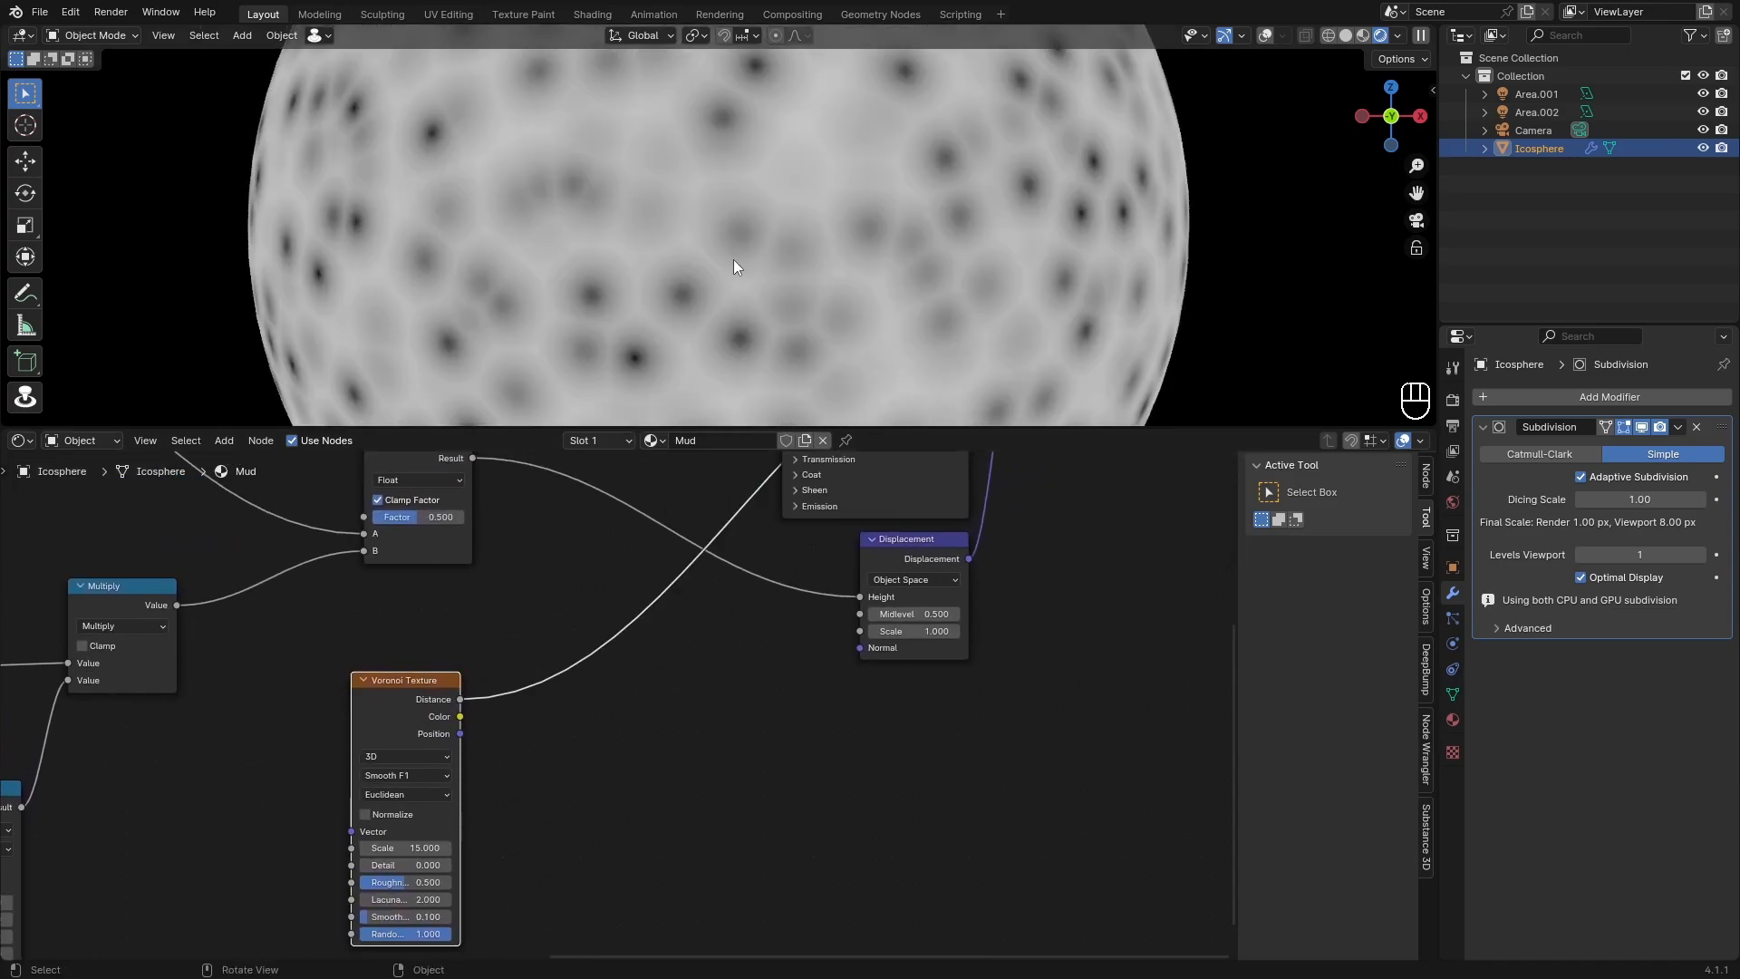
{"action": "scroll", "coordinate": [732, 259], "scroll_direction": "down", "scroll_amount": 1}
{"action": "middle_click_drag", "start_coordinate": [324, 763], "coordinate": [331, 757]}
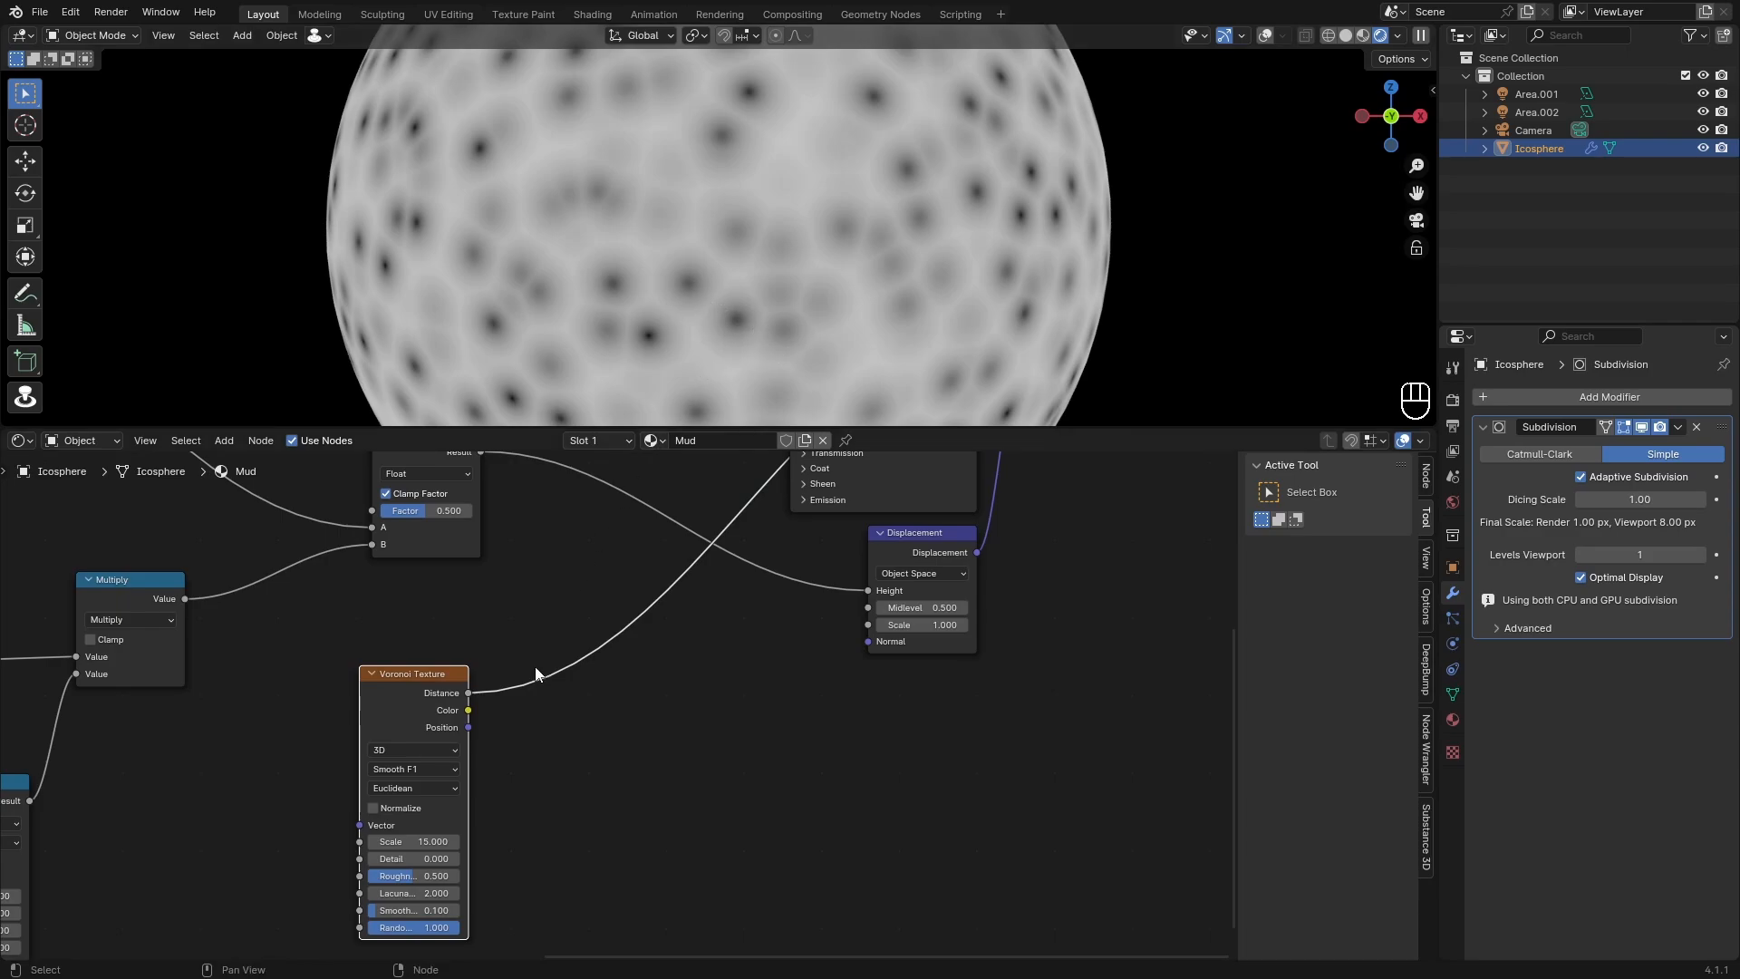
Step: Insert a Map Range node on the preview link coming from the new Voronoi Texture's Distance
{"action": "left_click_drag", "start_coordinate": [388, 705], "coordinate": [384, 721]}
{"action": "key", "text": "shift+a"}
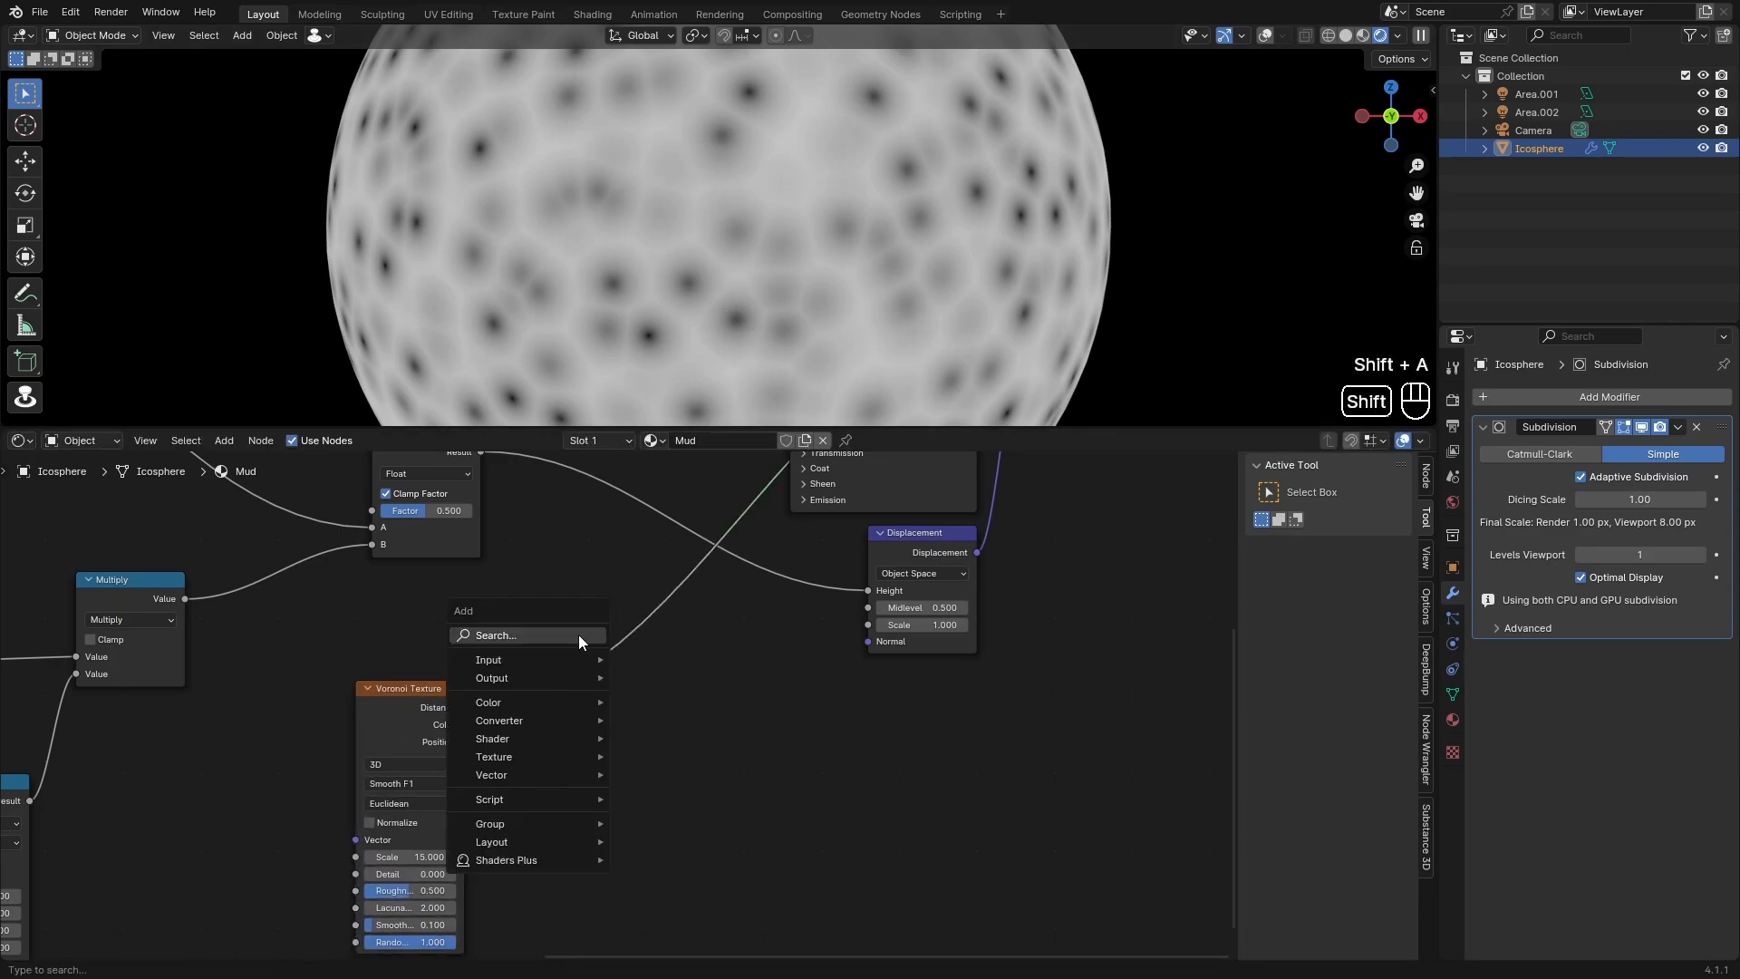
{"action": "type", "text": "map"}
{"action": "key", "text": "Down"}
{"action": "key", "text": "Down"}
{"action": "key", "text": "Return"}
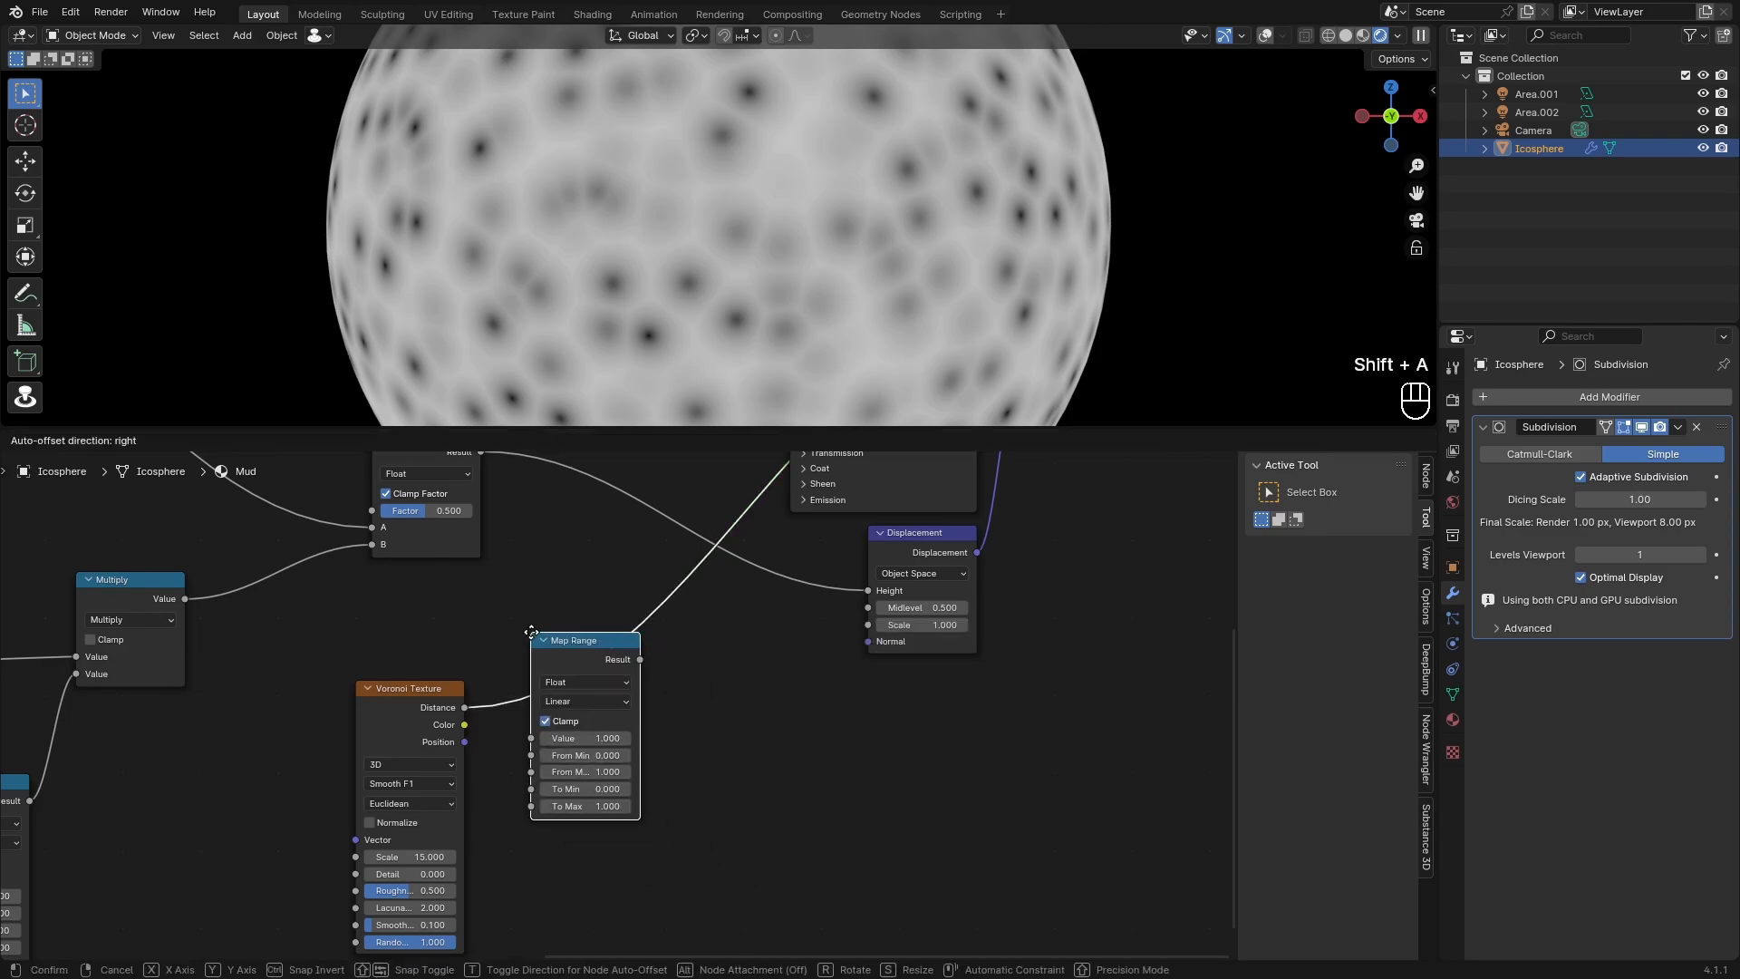
{"action": "left_click", "coordinate": [583, 638]}
Step: Set From Min to 0.8 on the Voronoi Texture's Map Range node
{"action": "scroll", "coordinate": [609, 734], "scroll_direction": "up", "scroll_amount": 5}
{"action": "scroll", "coordinate": [552, 850], "scroll_direction": "up", "scroll_amount": 1}
{"action": "middle_click_drag", "start_coordinate": [552, 850], "coordinate": [571, 796]}
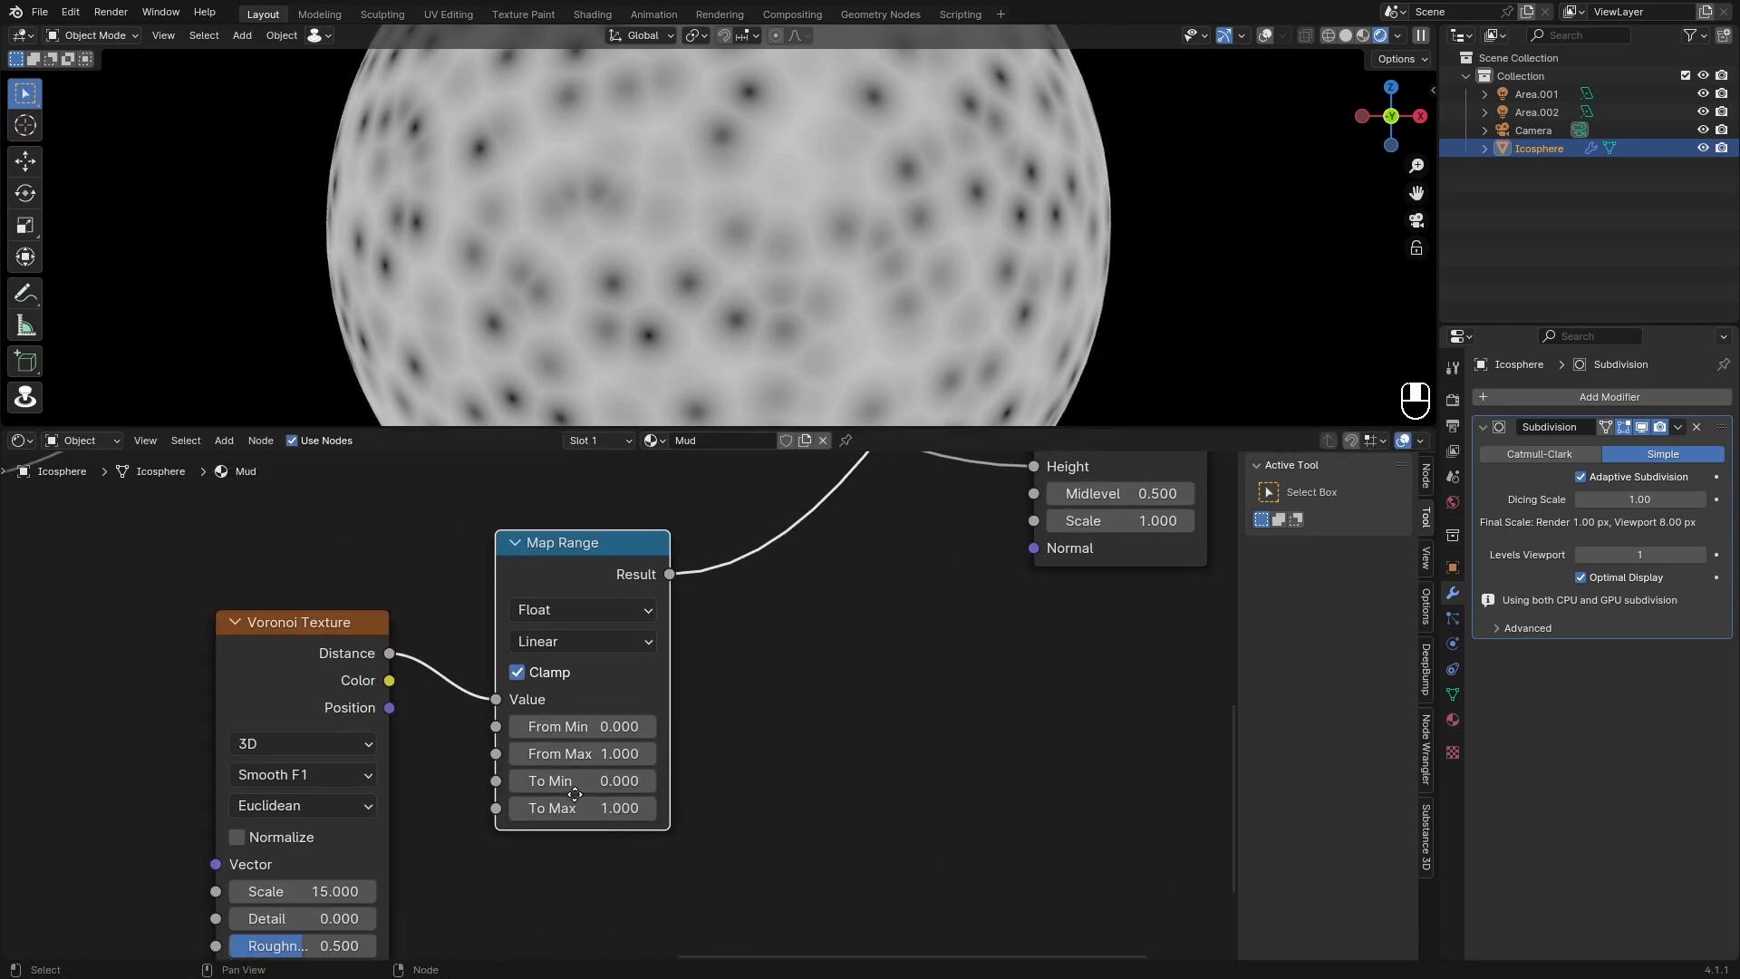
{"action": "scroll", "coordinate": [589, 743], "scroll_direction": "up", "scroll_amount": 3}
{"action": "left_click_drag", "start_coordinate": [595, 731], "coordinate": [675, 732], "text": "shift"}
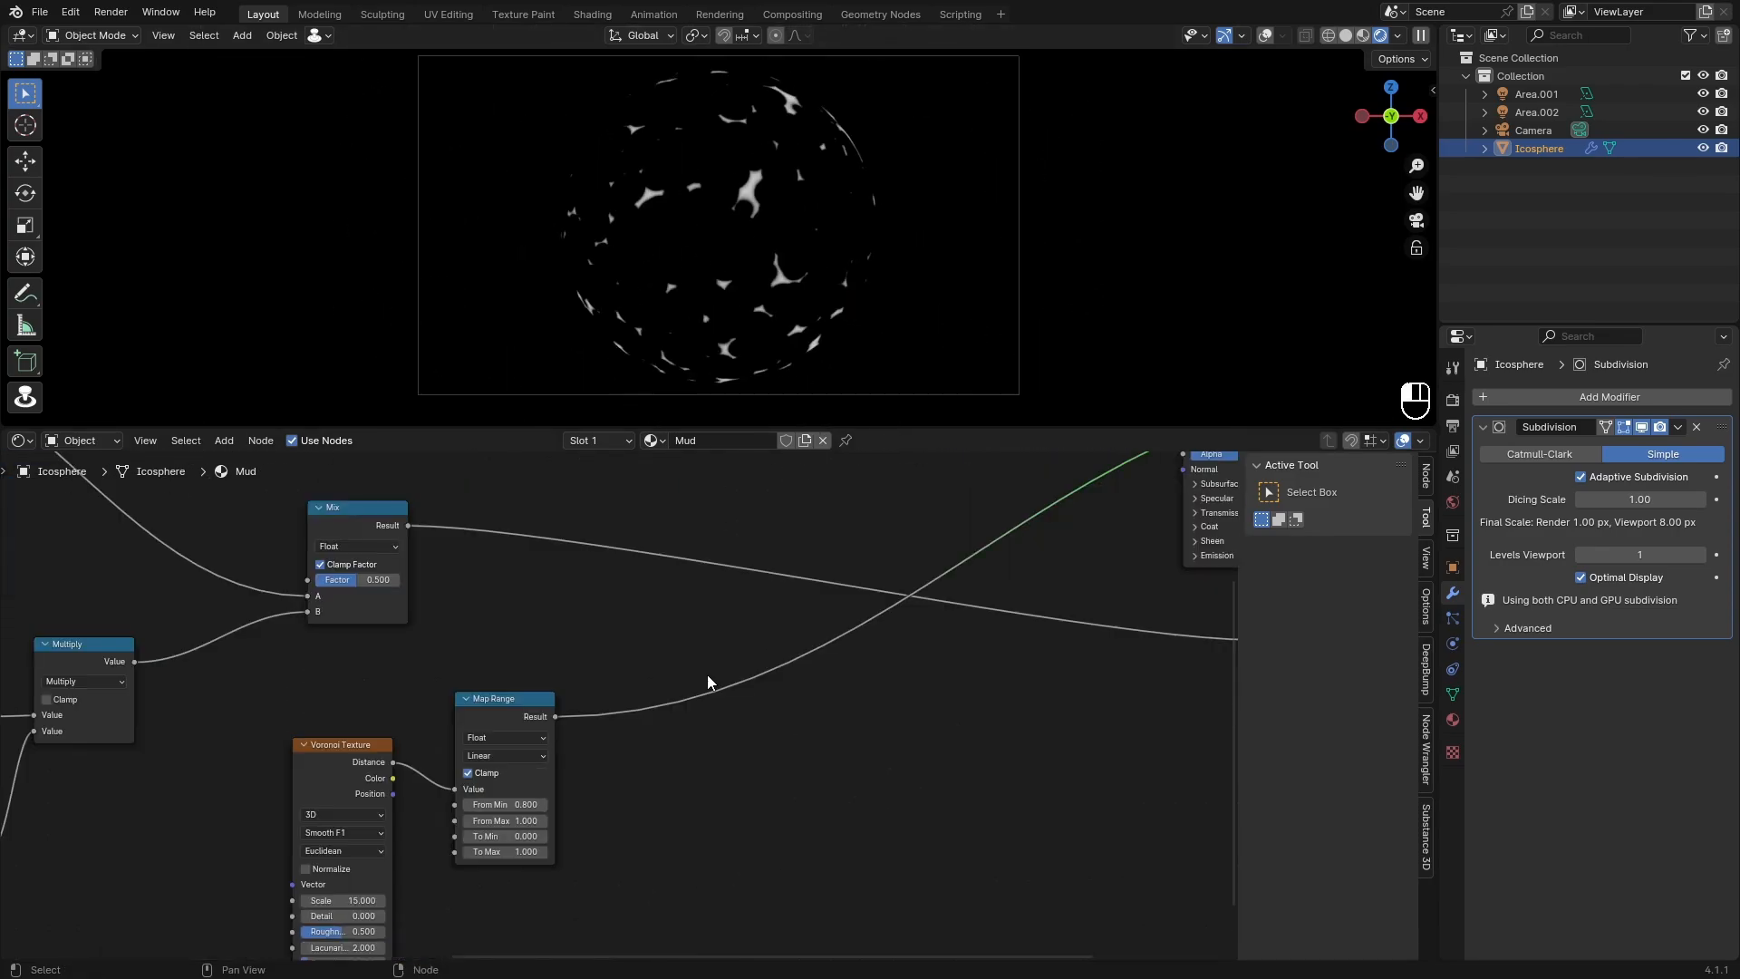
Step: Insert a Math node set to Multiply on the preview link after the Voronoi's Map Range
{"action": "key", "text": "shift+a"}
{"action": "type", "text": "add"}
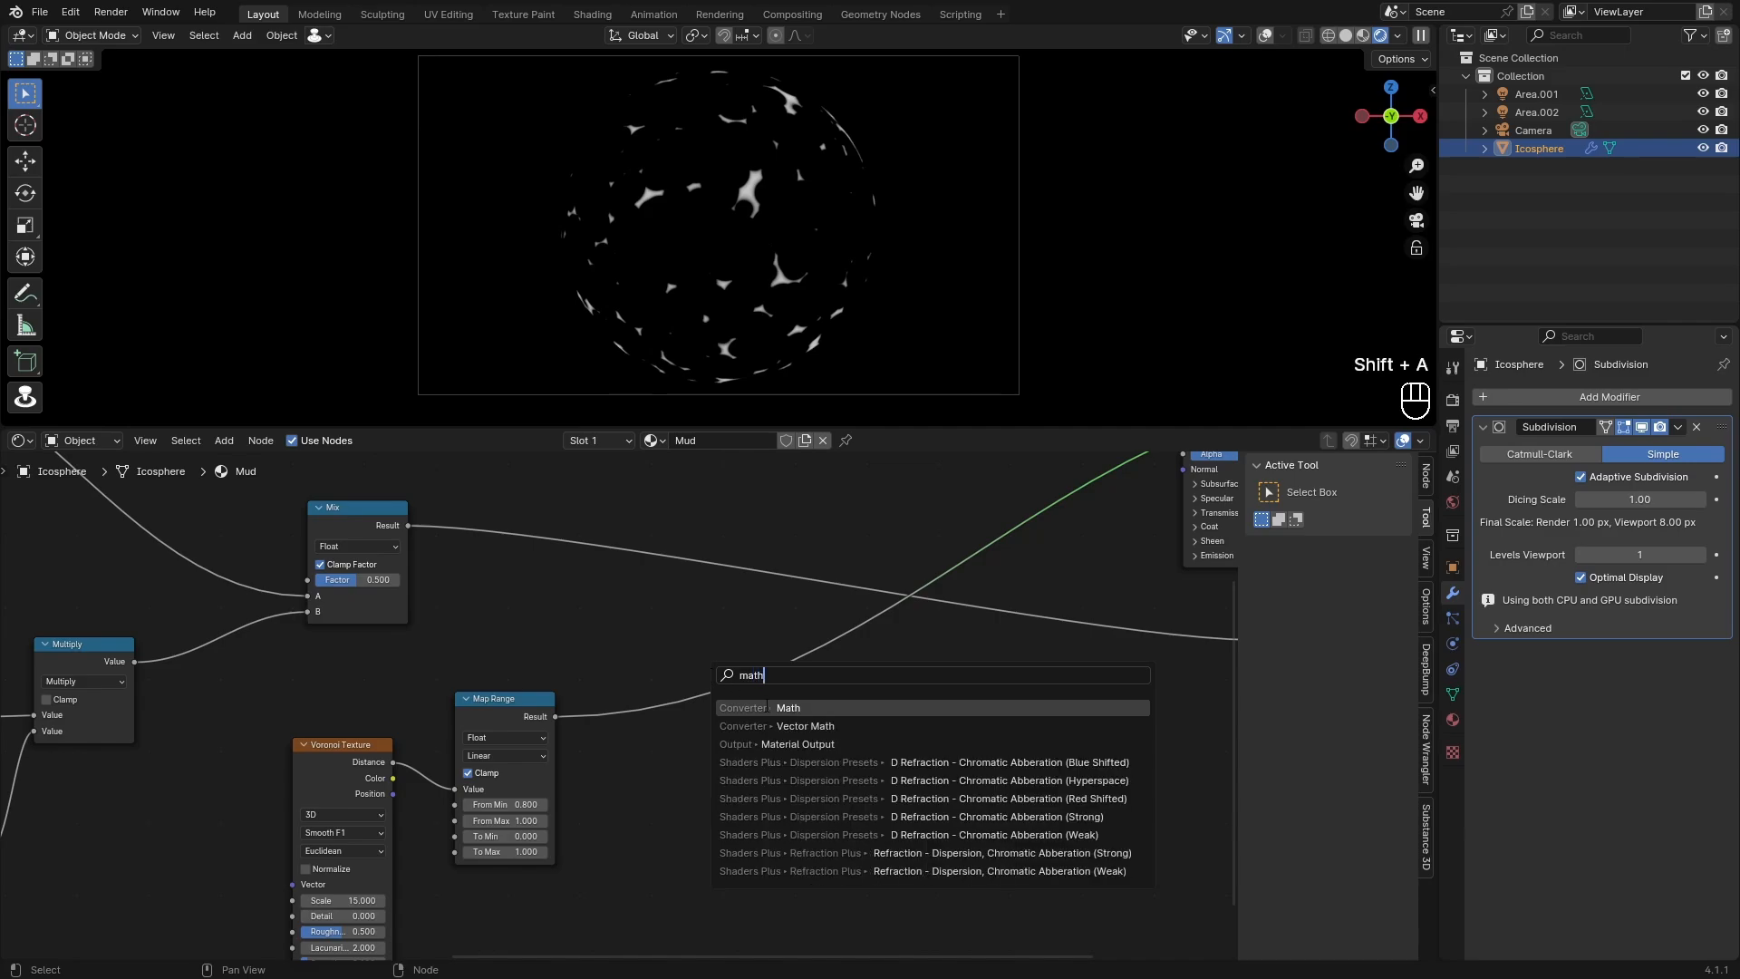
{"action": "key", "text": "Return"}
{"action": "left_click", "coordinate": [741, 680]}
{"action": "left_click", "coordinate": [741, 679]}
{"action": "left_click", "coordinate": [743, 654]}
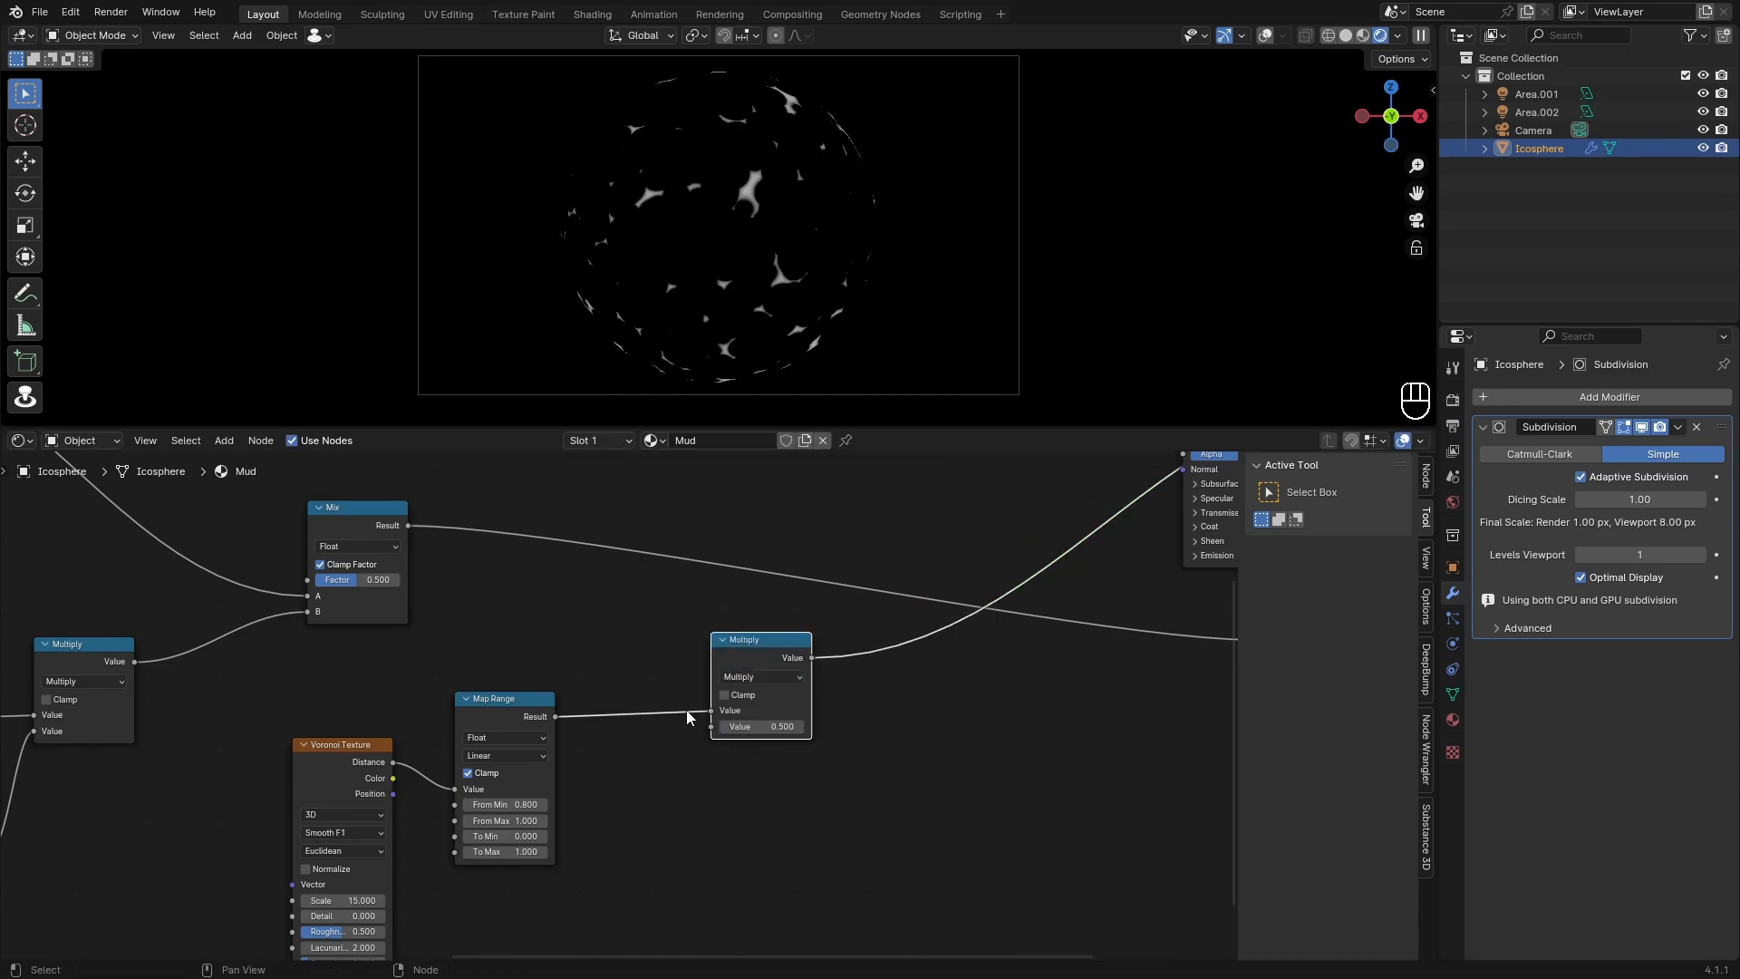
Step: Connect the Noise Texture's Map Range Result to the new Multiply node and move the new Voronoi branch further down
{"action": "middle_click_drag", "start_coordinate": [186, 664], "coordinate": [644, 633]}
{"action": "scroll", "coordinate": [643, 633], "scroll_direction": "down", "scroll_amount": 1}
{"action": "middle_click_drag", "start_coordinate": [549, 632], "coordinate": [486, 565]}
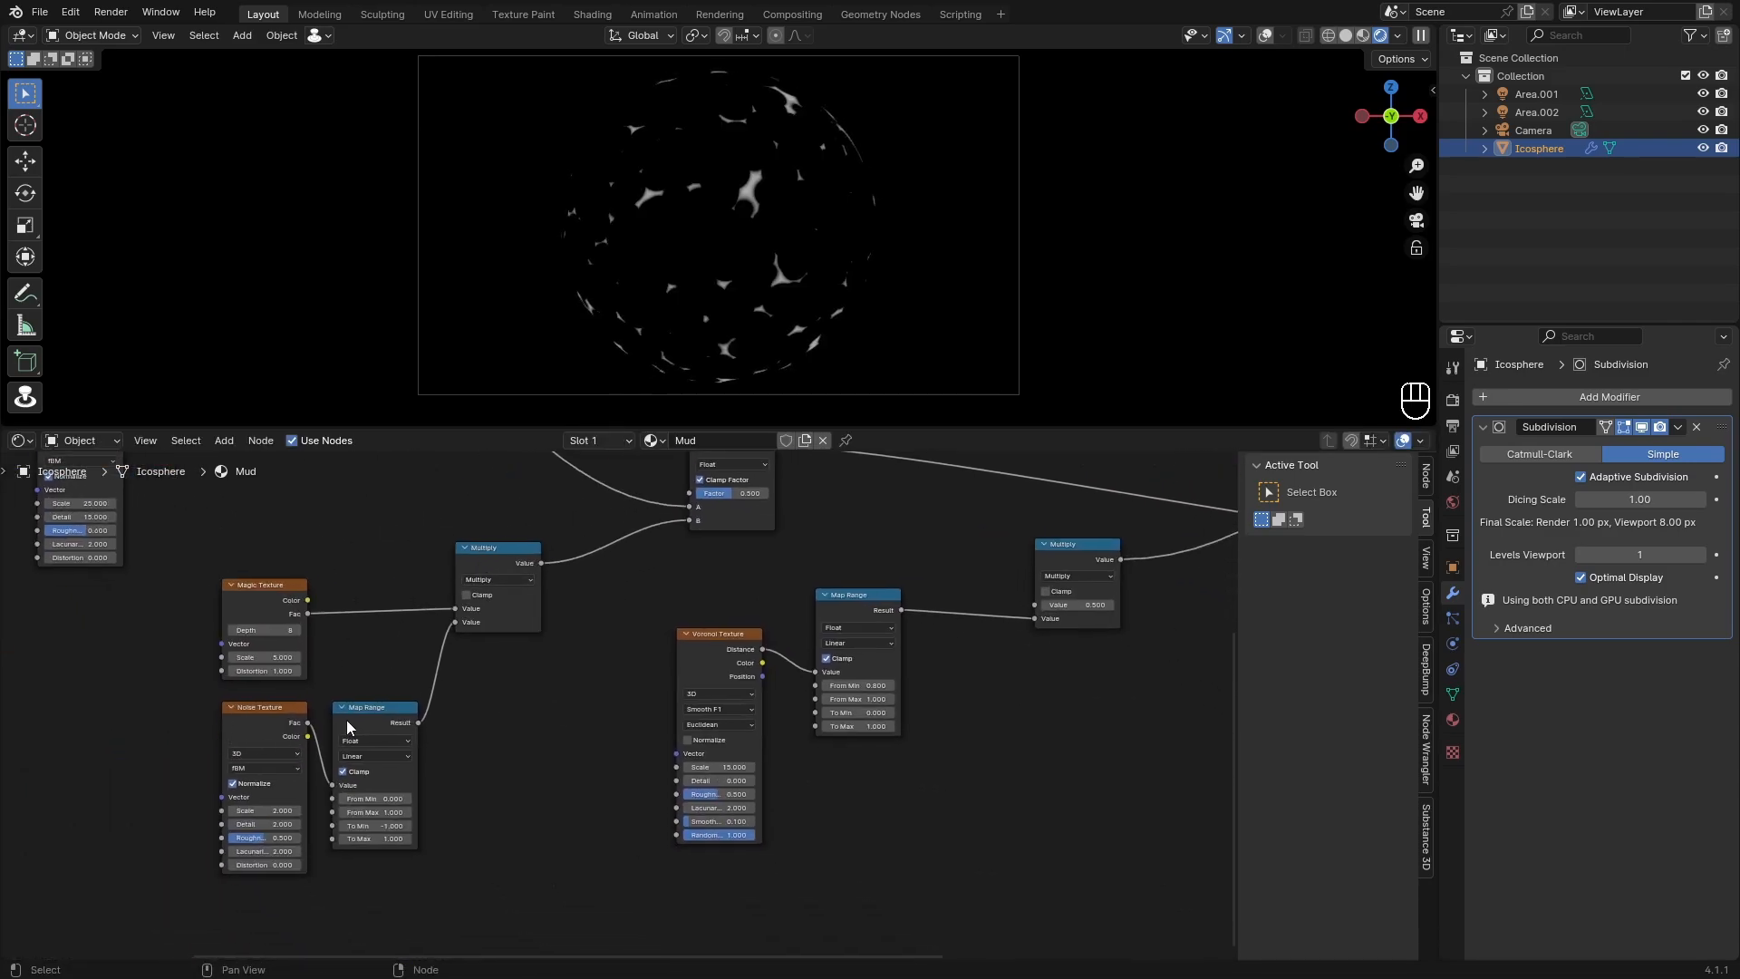
{"action": "left_click_drag", "start_coordinate": [418, 723], "coordinate": [1040, 603]}
{"action": "left_click_drag", "start_coordinate": [1083, 770], "coordinate": [611, 578]}
{"action": "key", "text": "g"}
{"action": "left_click", "coordinate": [486, 827], "text": "ctrl"}
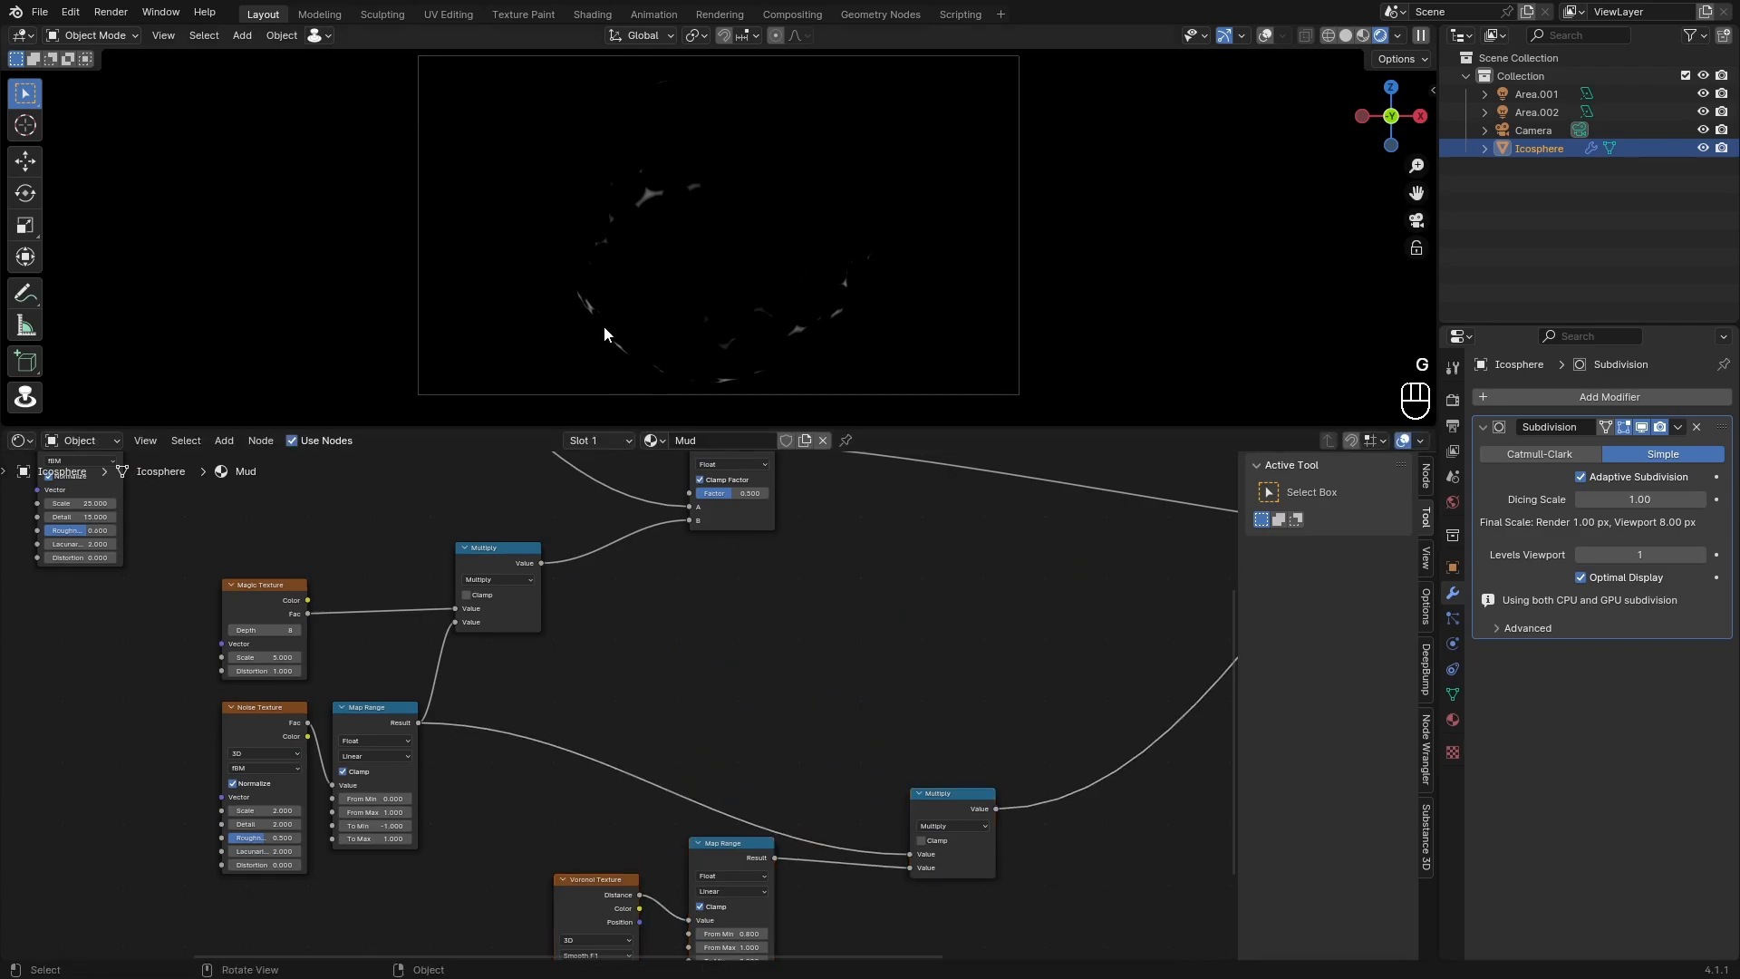
Step: Duplicate the Voronoi branch's Multiply node onto its output link and place the copy, with Value 0.5, right beside it
{"action": "scroll", "coordinate": [602, 313], "scroll_direction": "up", "scroll_amount": 5}
{"action": "key", "text": "Home"}
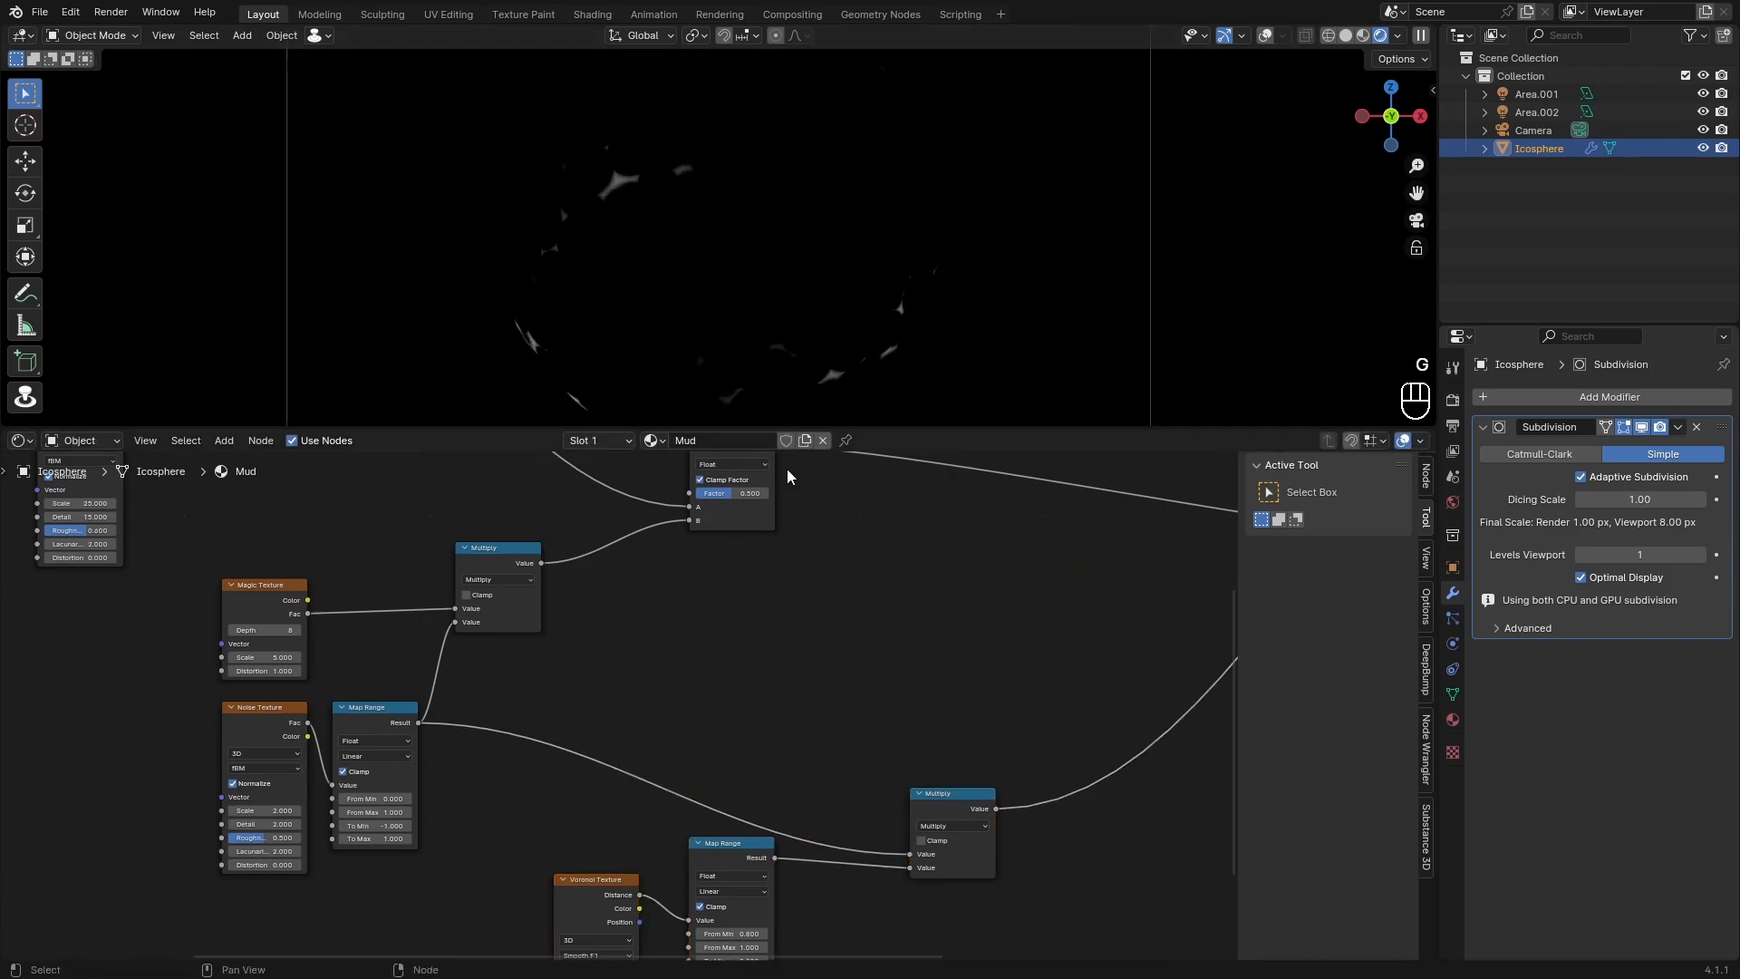
{"action": "key", "text": "Home"}
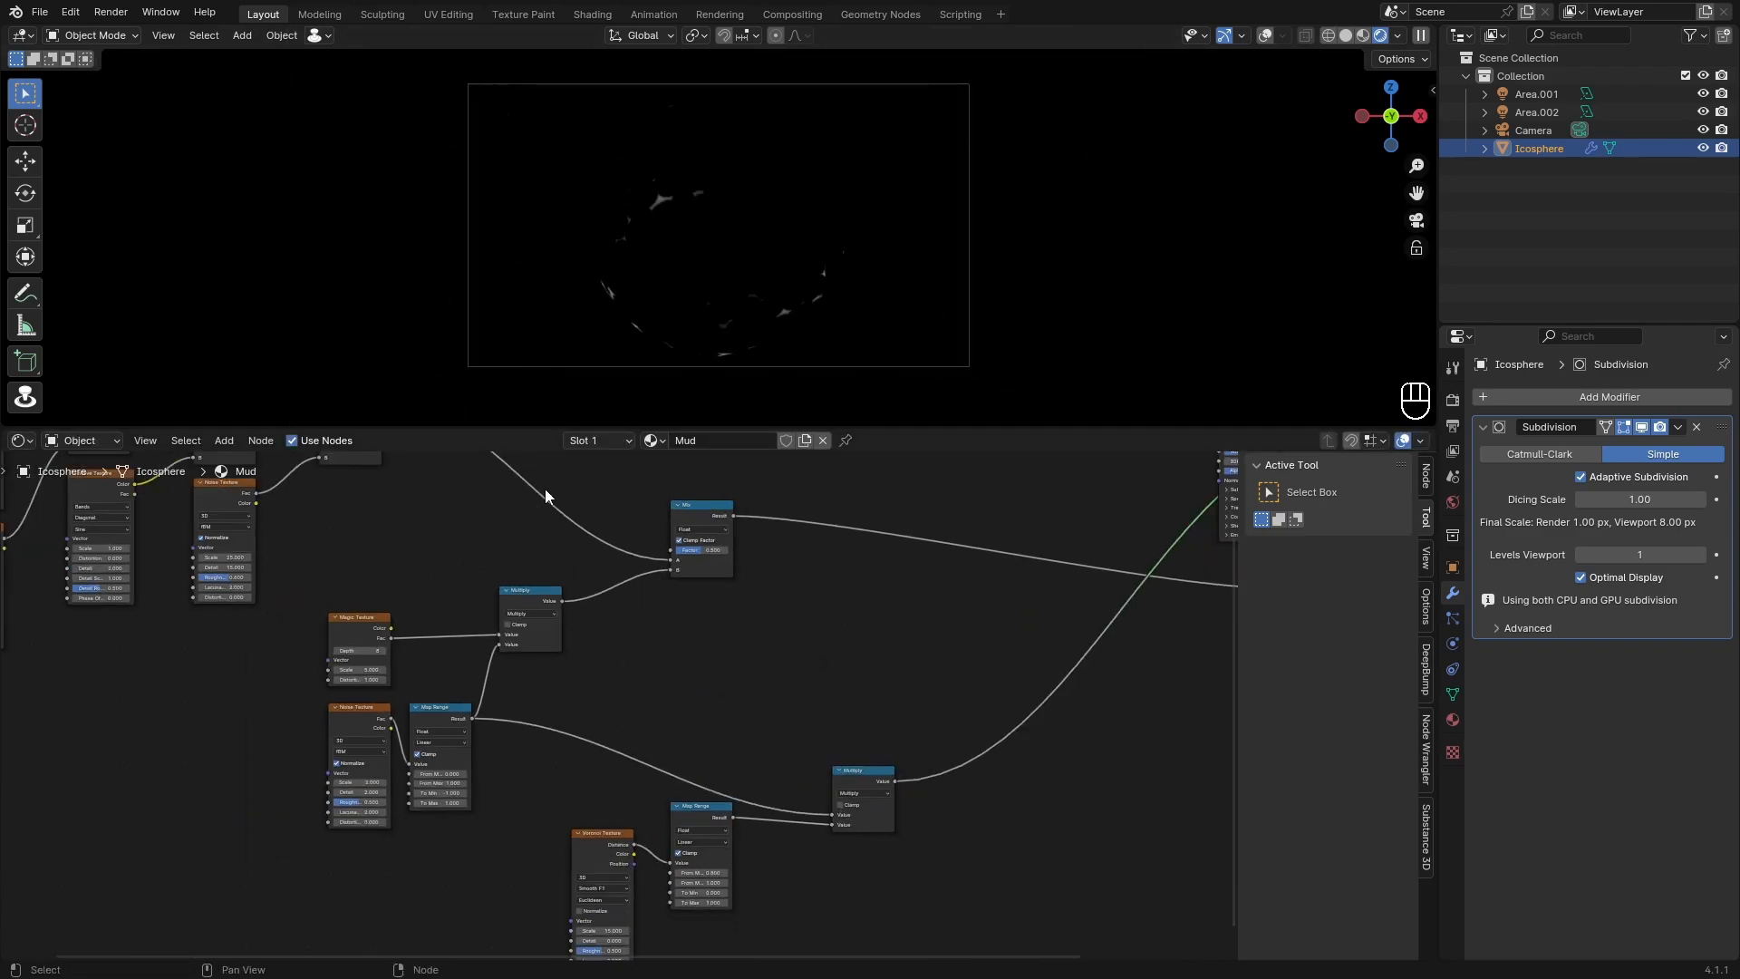
{"action": "key", "text": "shift+d"}
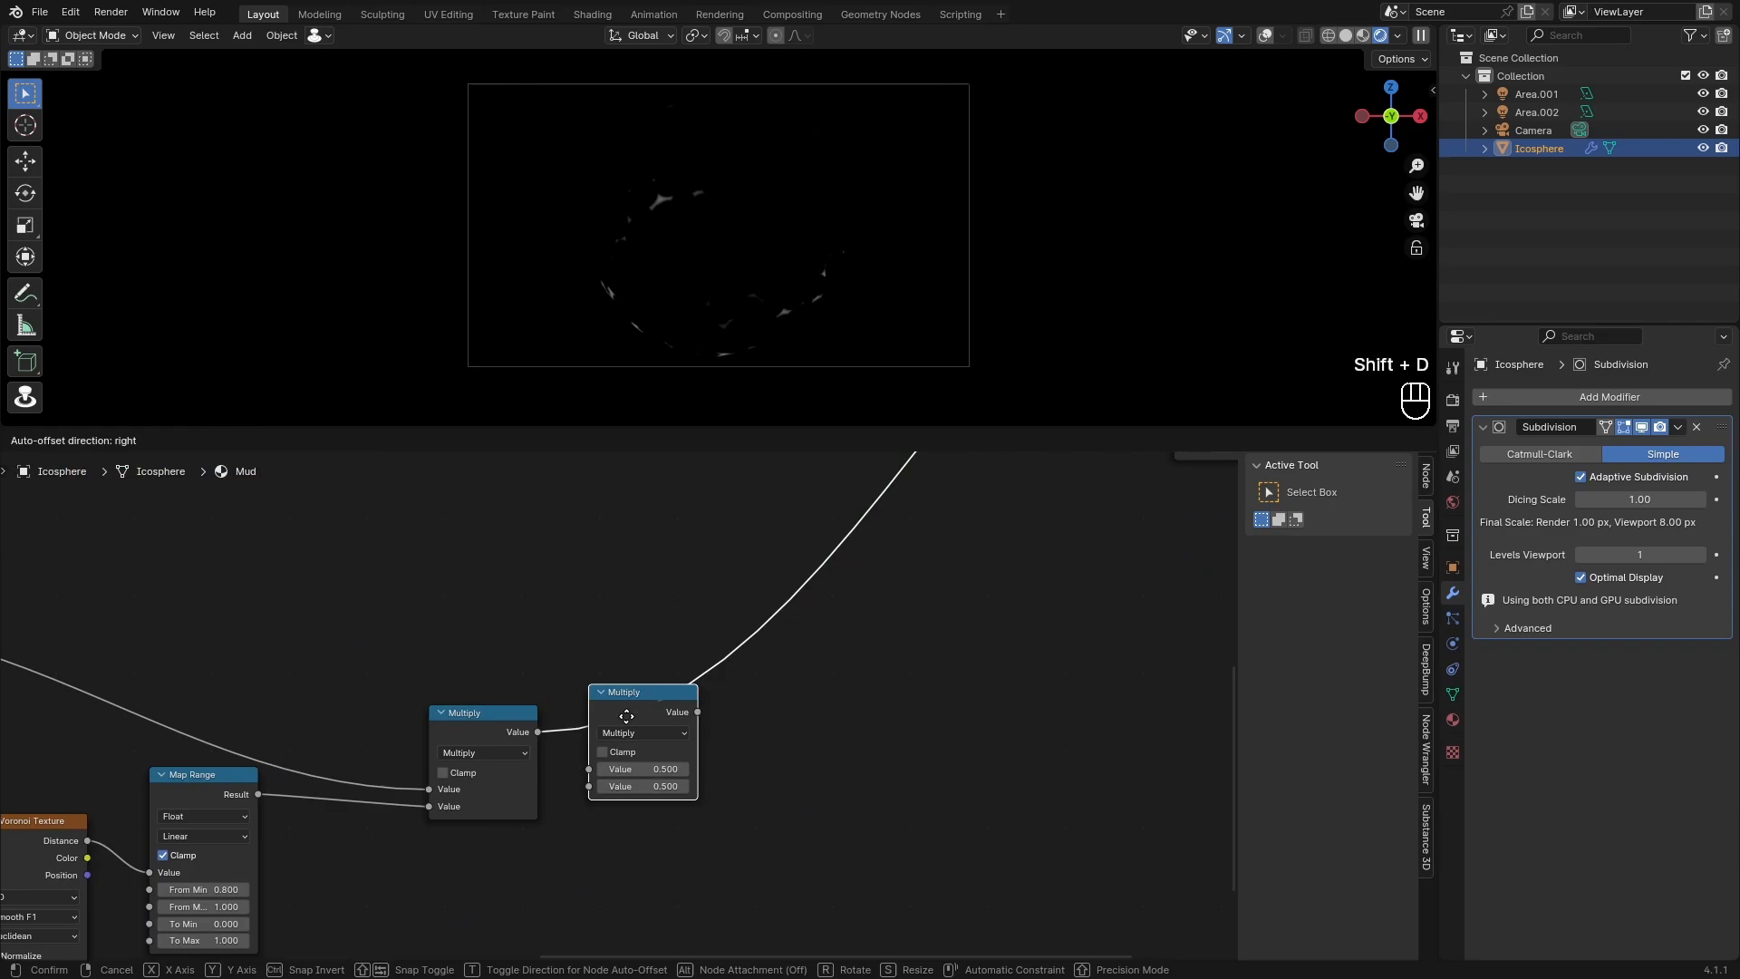
{"action": "left_click", "coordinate": [638, 714]}
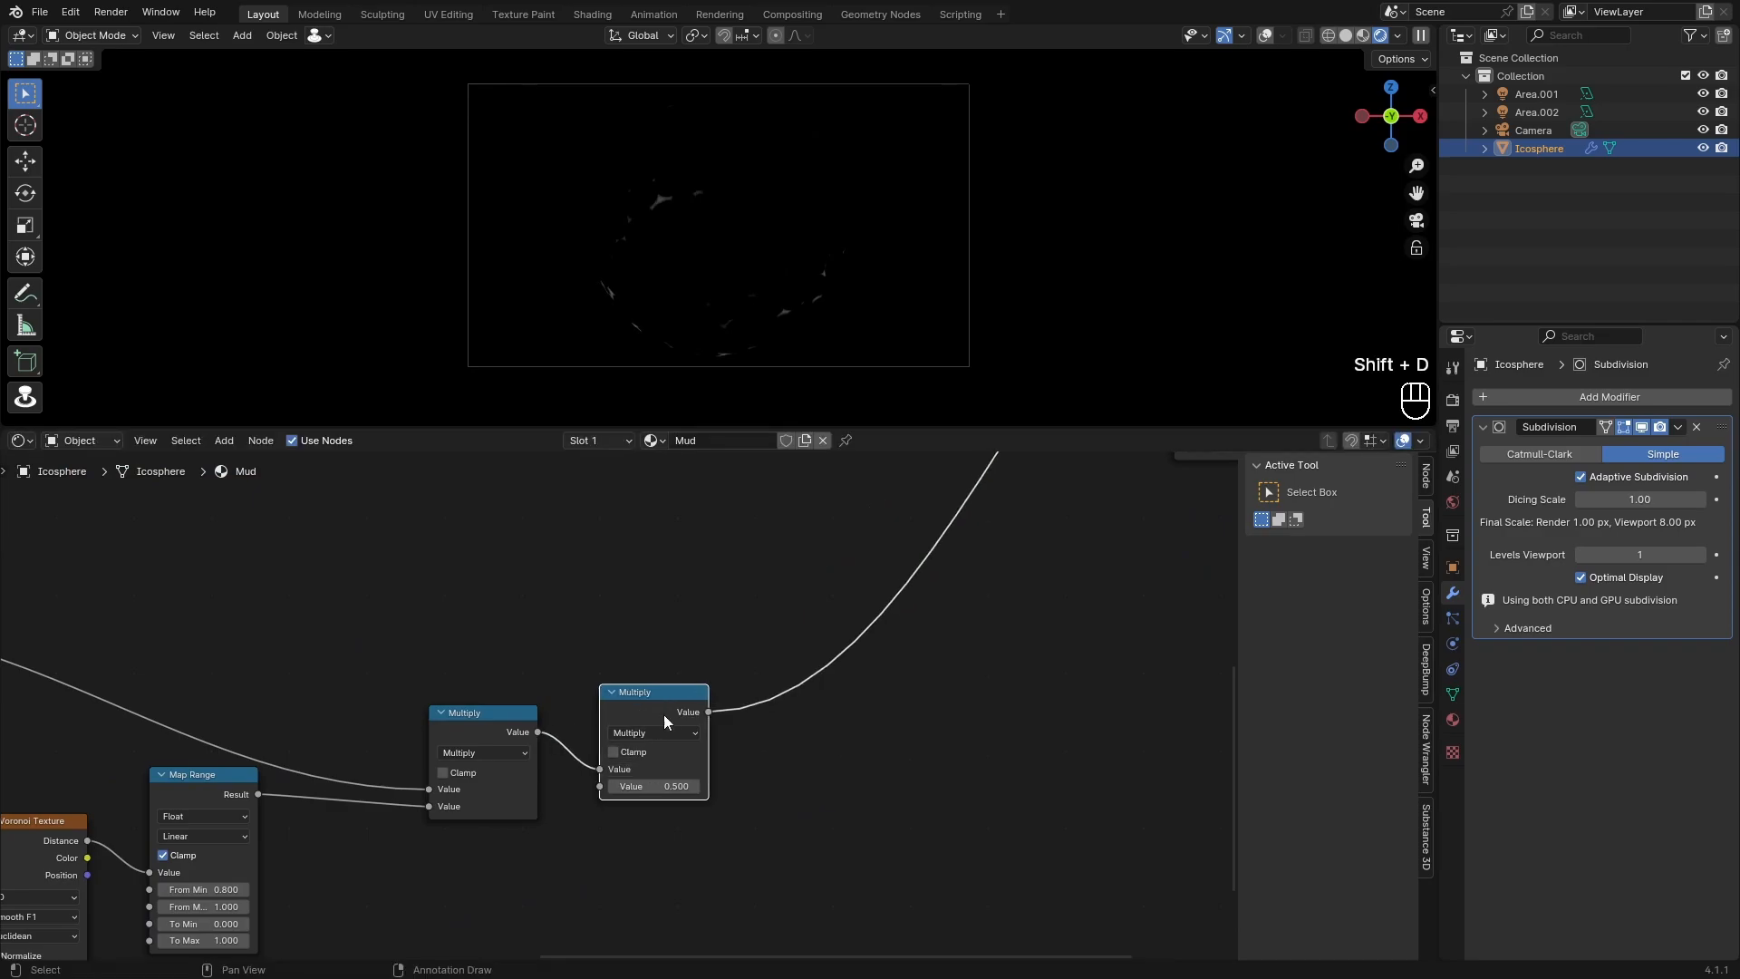
{"action": "left_click_drag", "start_coordinate": [663, 714], "coordinate": [612, 720], "text": "ctrl"}
{"action": "left_click", "coordinate": [676, 505]}
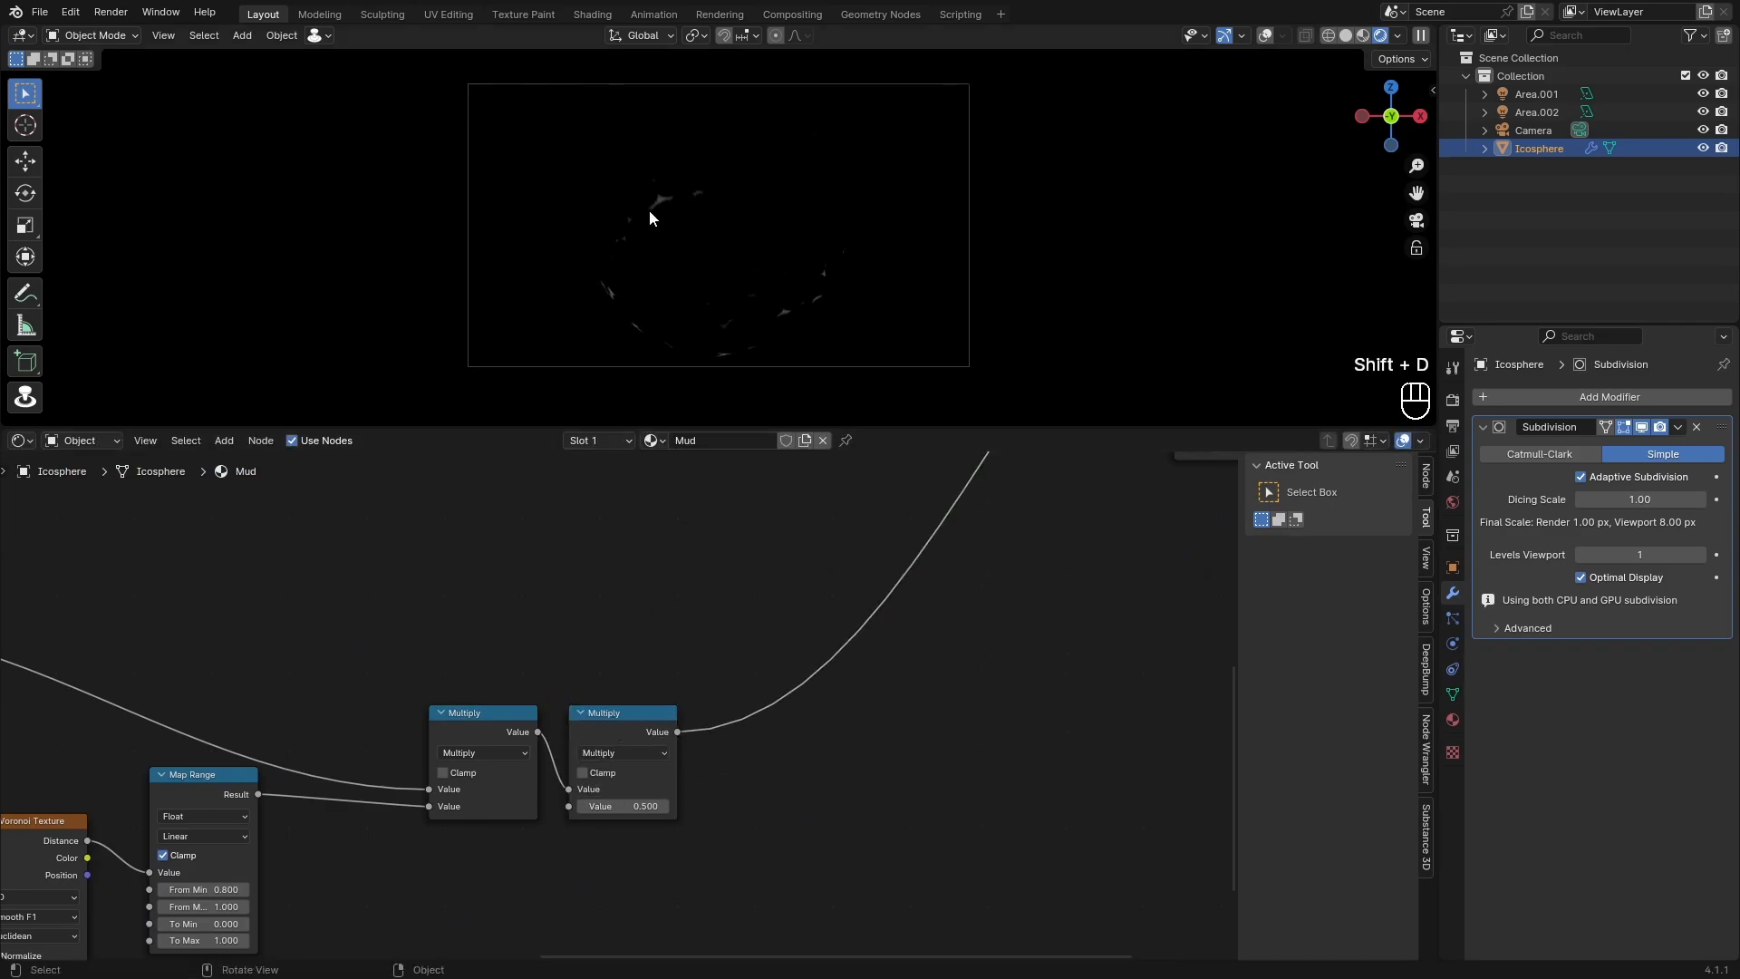
Step: Insert a Math node set to Add on the preview link after the second chained Multiply node
{"action": "scroll", "coordinate": [621, 629], "scroll_direction": "down", "scroll_amount": 3}
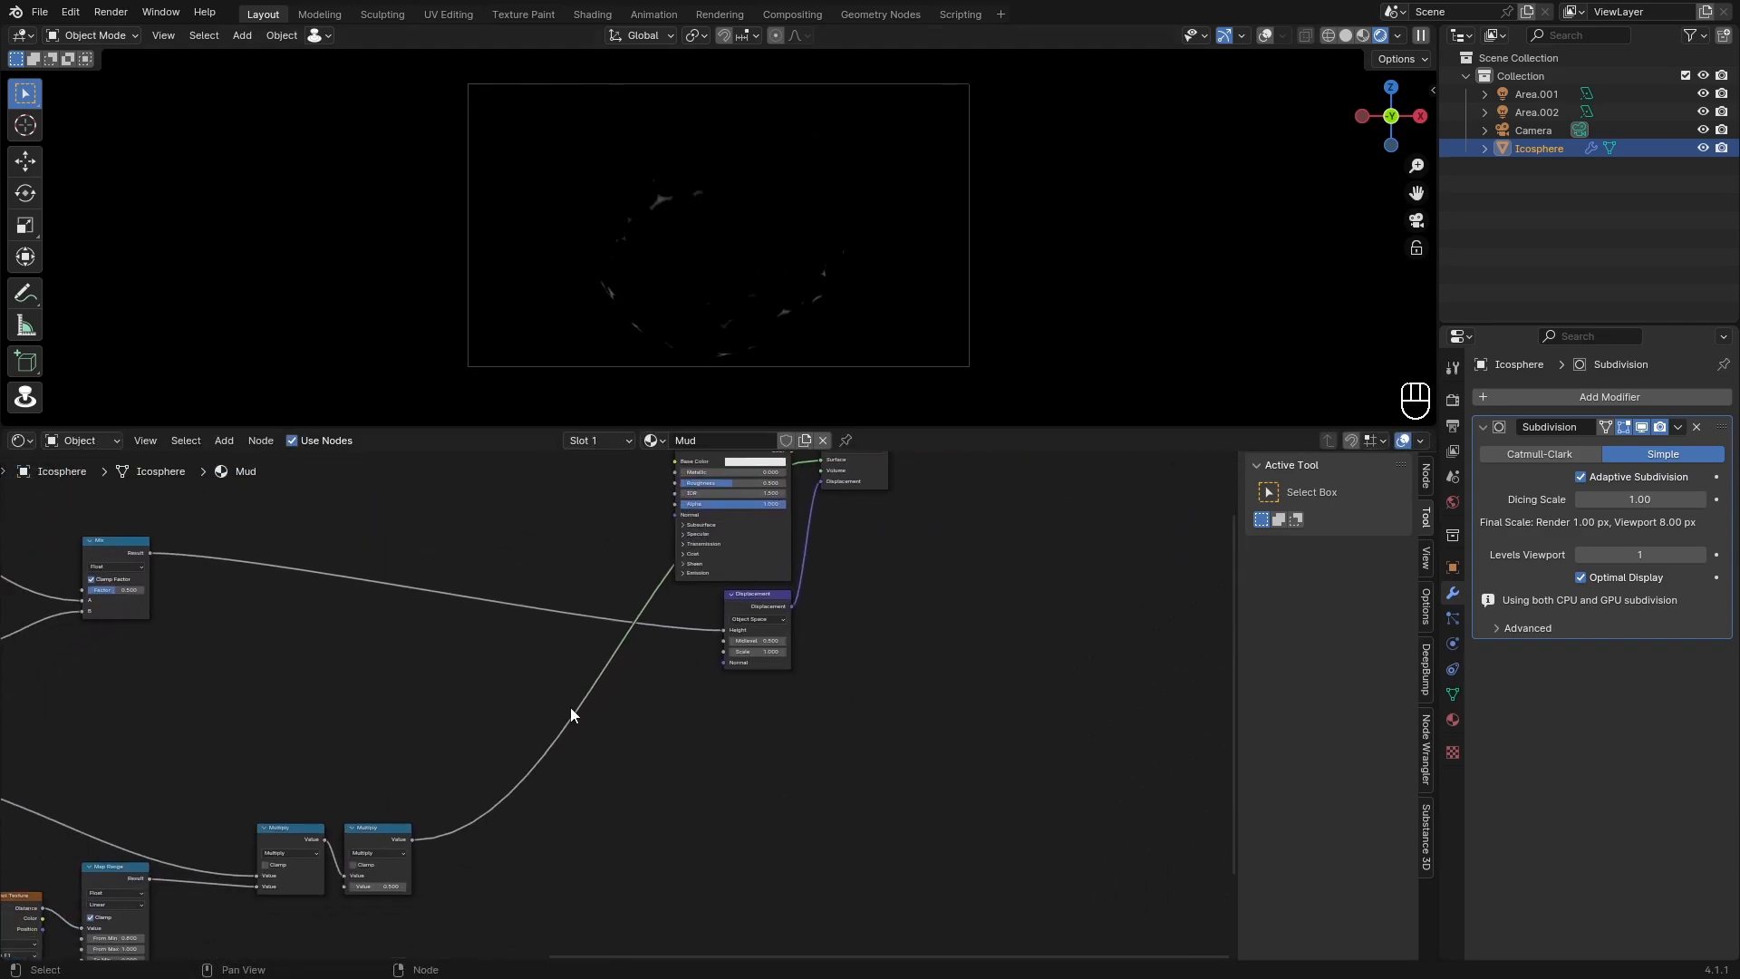
{"action": "key", "text": "a"}
{"action": "key", "text": "shift+a"}
{"action": "type", "text": "mat"}
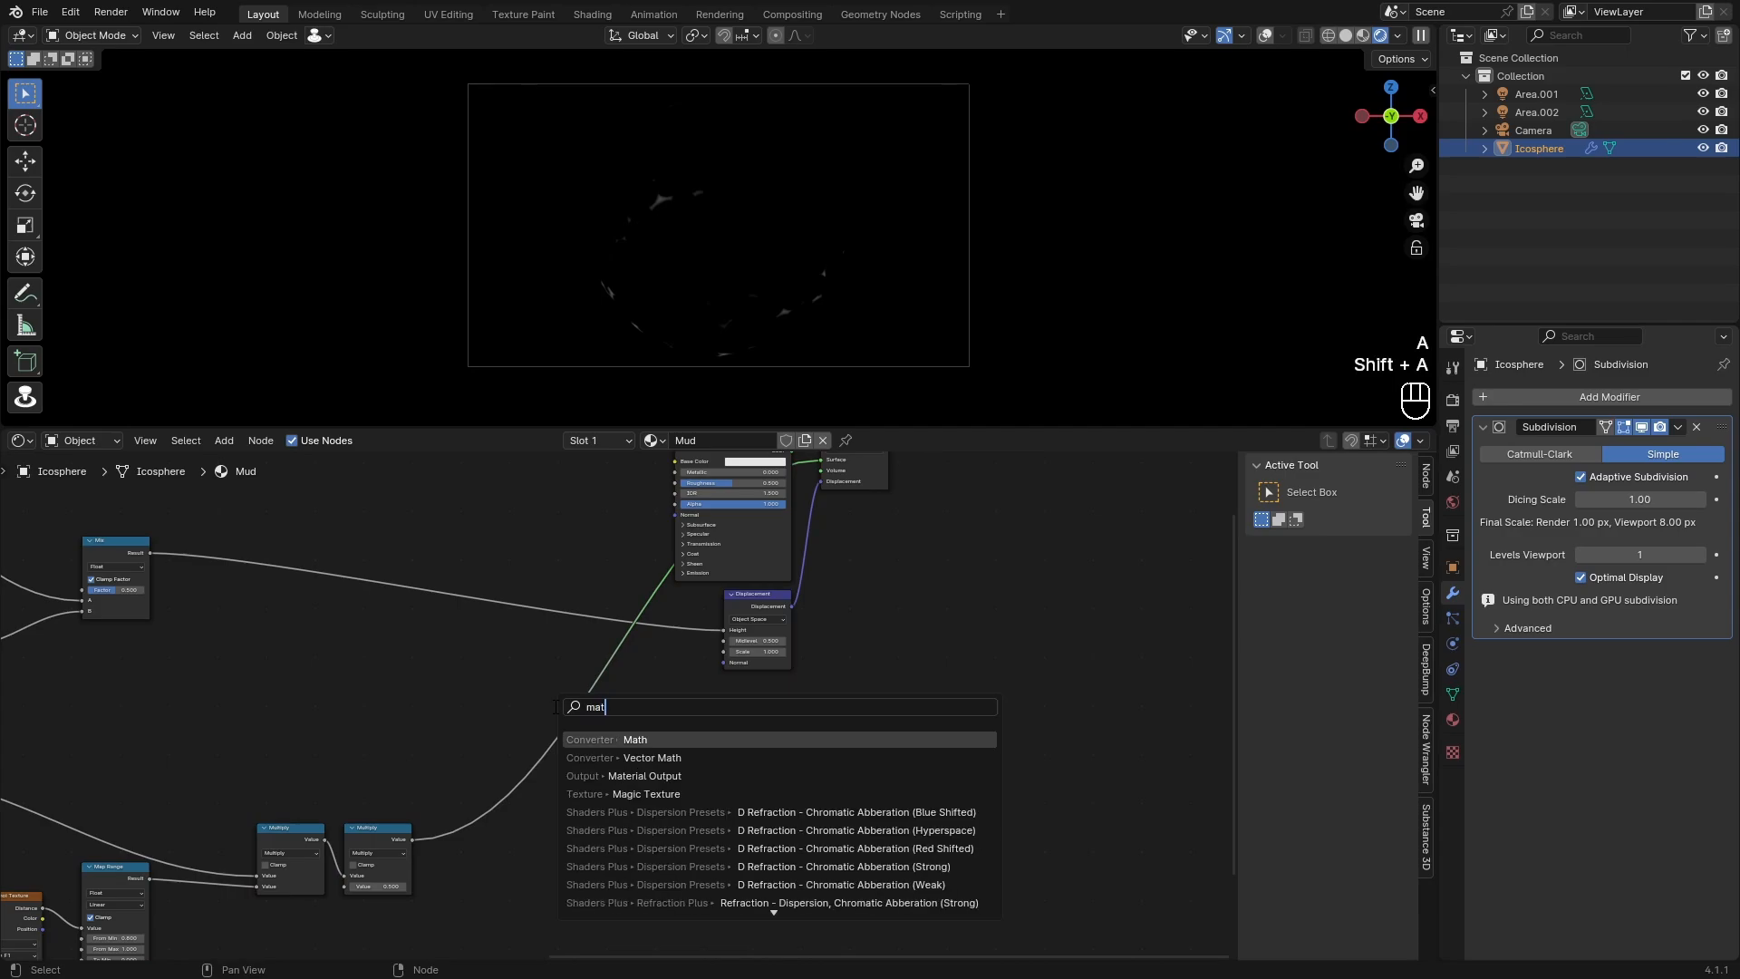
{"action": "type", "text": "h"}
{"action": "key", "text": "Return"}
{"action": "left_click", "coordinate": [531, 674]}
Step: Connect the third Mix node's Result to the Add node's first Value and the last Multiply's output to its second Value
{"action": "middle_click_drag", "start_coordinate": [208, 589], "coordinate": [528, 623]}
{"action": "left_click_drag", "start_coordinate": [469, 586], "coordinate": [879, 759]}
{"action": "left_click_drag", "start_coordinate": [733, 874], "coordinate": [878, 768]}
{"action": "middle_click_drag", "start_coordinate": [953, 714], "coordinate": [586, 745]}
{"action": "scroll", "coordinate": [587, 746], "scroll_direction": "up", "scroll_amount": 6}
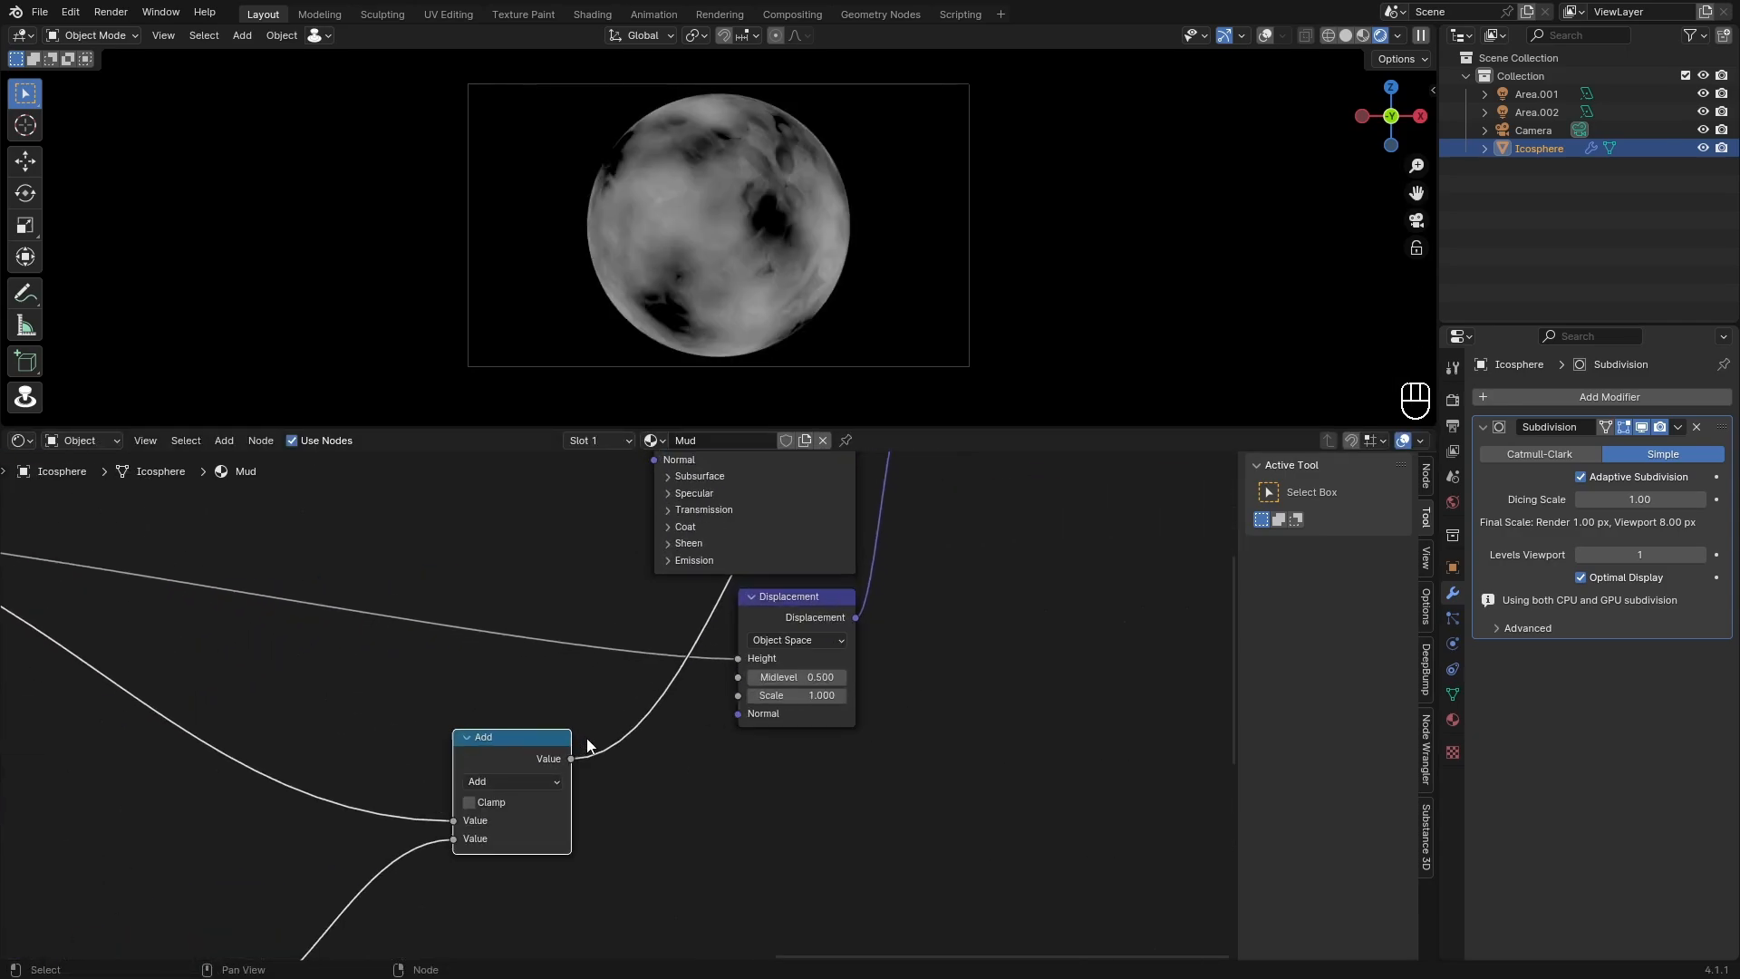
Step: Connect the Add node's Value to the Displacement node's Height and return the material output to the Principled BSDF
{"action": "left_click_drag", "start_coordinate": [572, 759], "coordinate": [742, 658]}
{"action": "scroll", "coordinate": [811, 525], "scroll_direction": "down", "scroll_amount": 5}
{"action": "middle_click_drag", "start_coordinate": [811, 525], "coordinate": [673, 820]}
{"action": "left_click", "coordinate": [672, 694], "text": "ctrl+shift"}
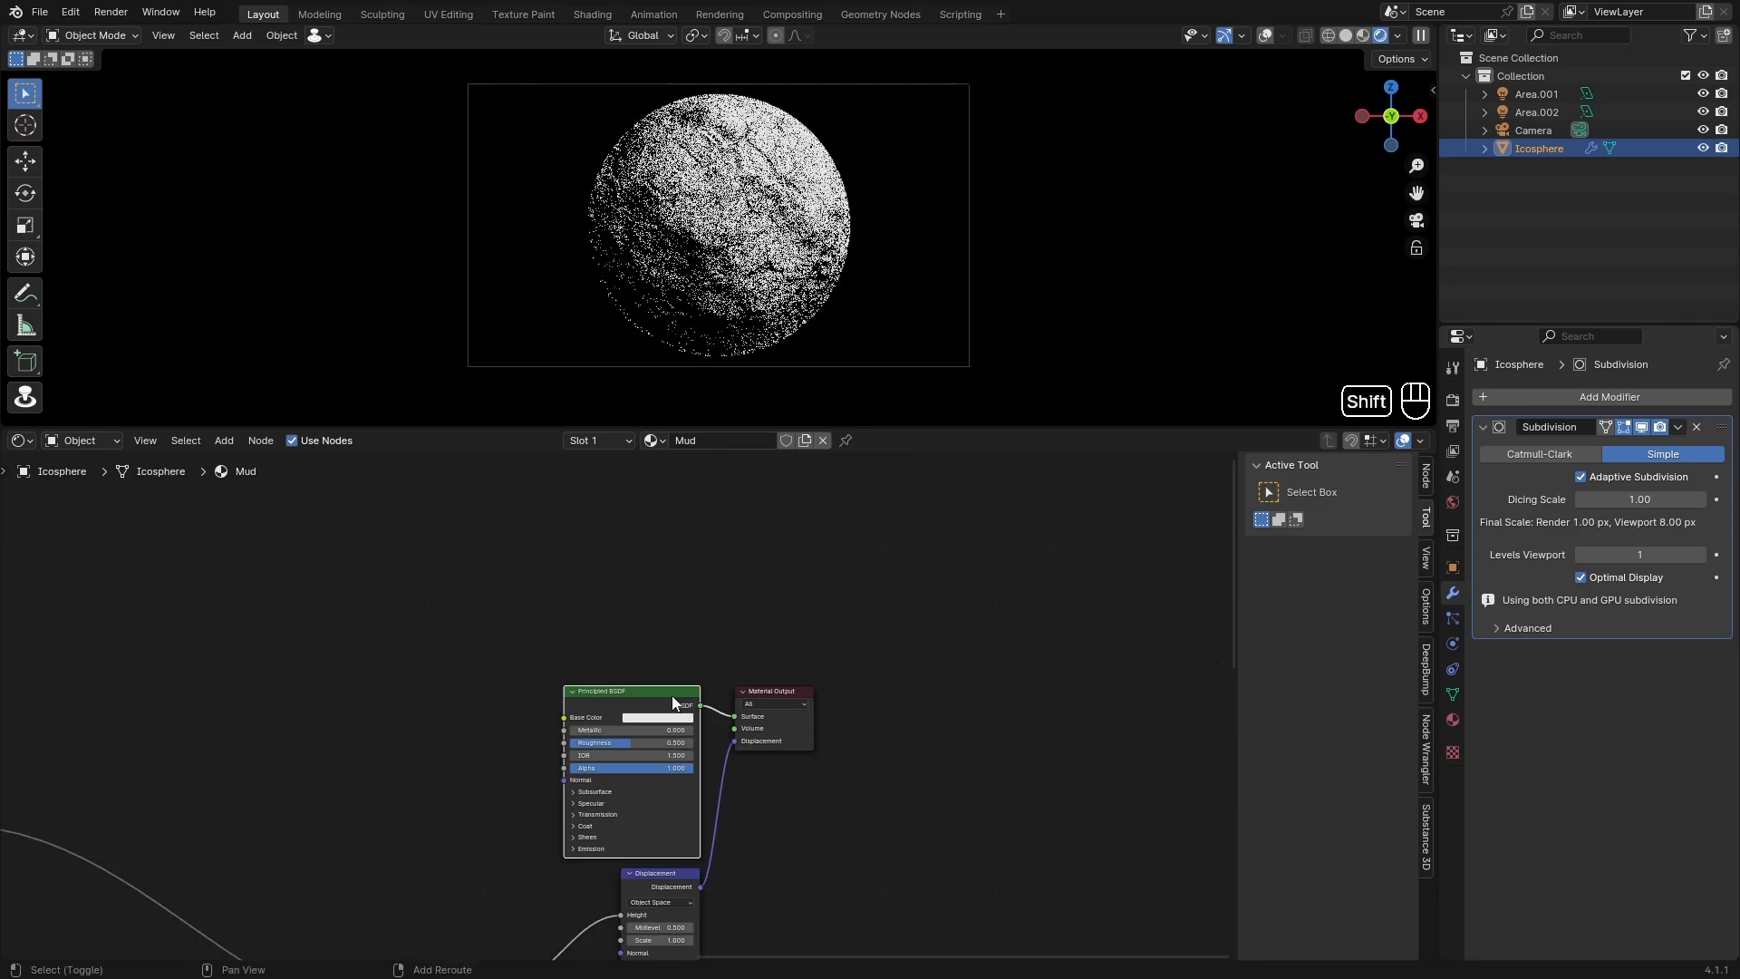
{"action": "scroll", "coordinate": [751, 193], "scroll_direction": "up", "scroll_amount": 2}
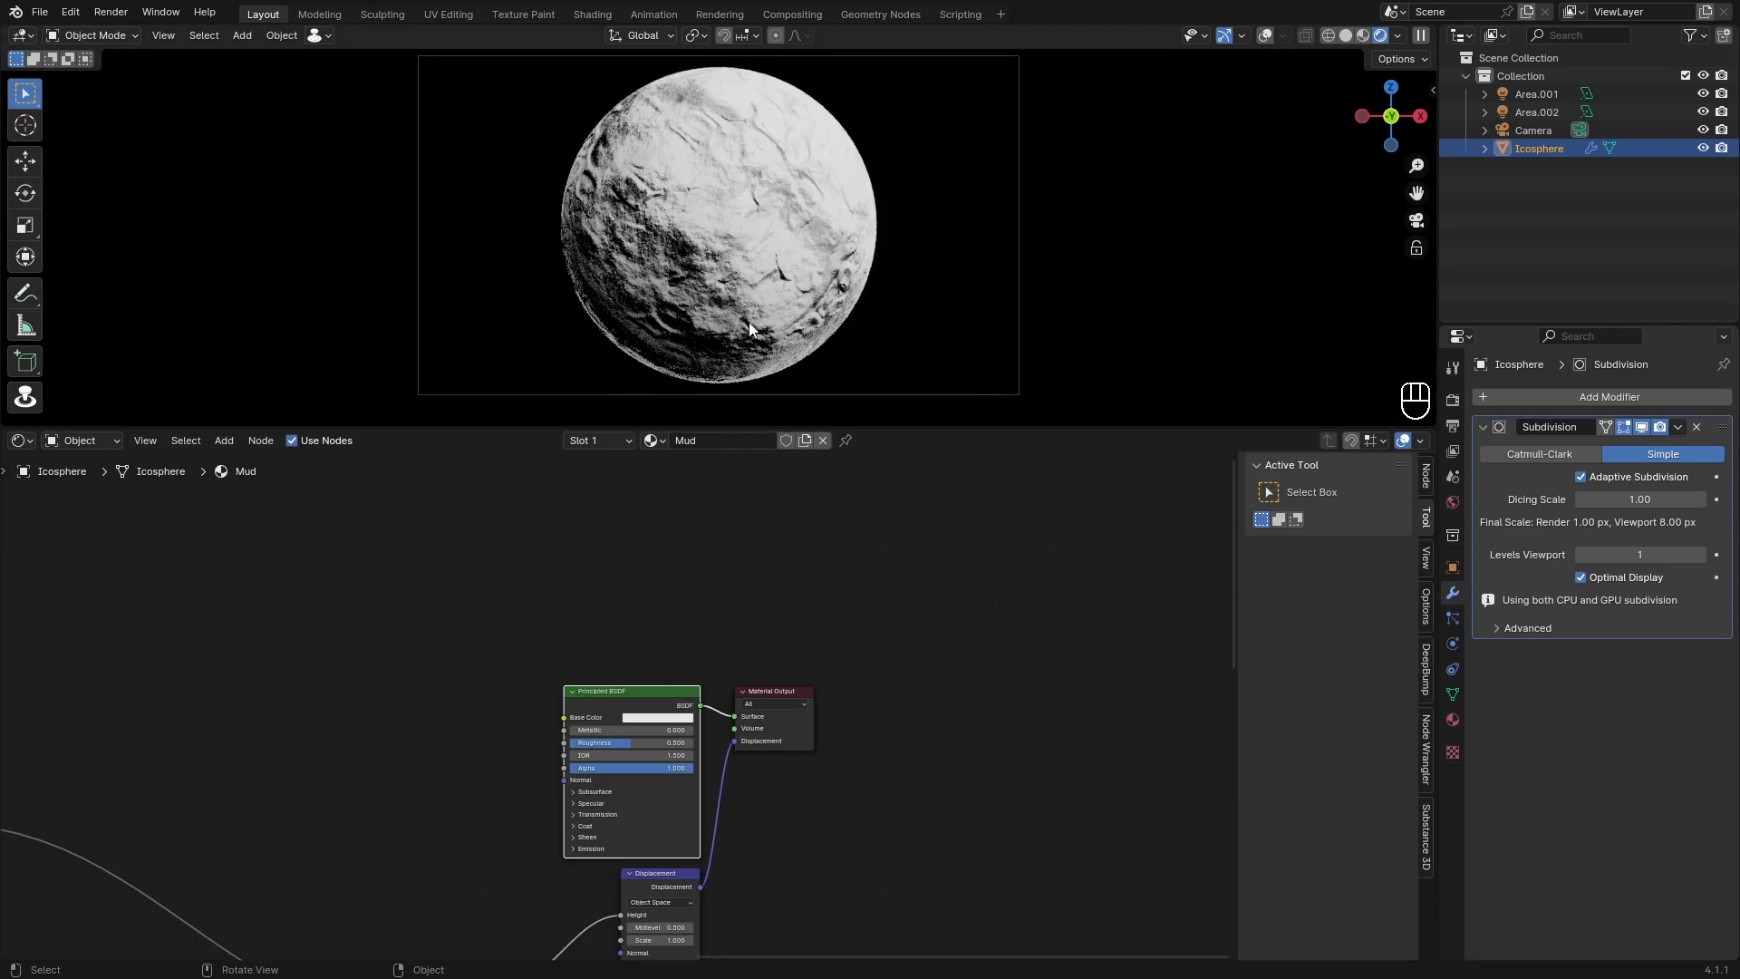
Step: Move the Voronoi Texture, its Map Range and the two chained Multiply nodes closer beneath the third Noise Texture branch
{"action": "scroll", "coordinate": [647, 742], "scroll_direction": "down", "scroll_amount": 7}
{"action": "middle_click_drag", "start_coordinate": [445, 894], "coordinate": [828, 642]}
{"action": "left_click_drag", "start_coordinate": [831, 693], "coordinate": [535, 802]}
{"action": "key", "text": "g"}
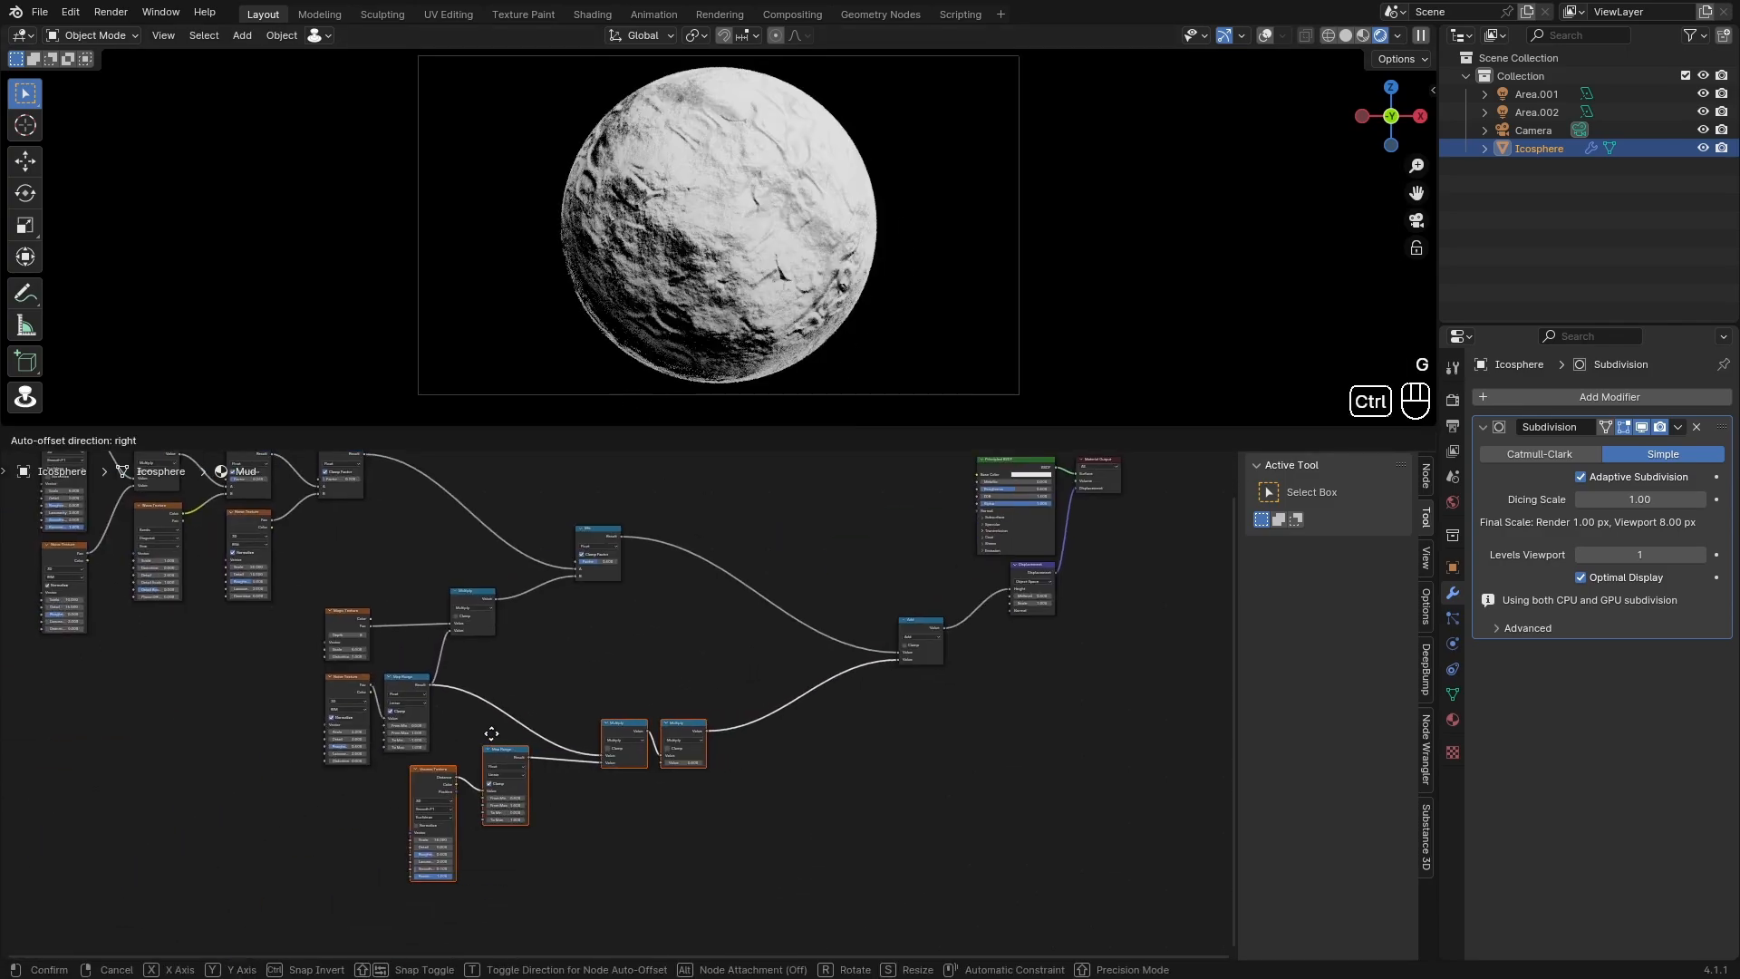
{"action": "left_click", "coordinate": [467, 730]}
{"action": "left_click", "coordinate": [573, 667]}
Step: Move the two chained Multiply nodes closer to the Voronoi Texture's Map Range
{"action": "scroll", "coordinate": [618, 708], "scroll_direction": "up", "scroll_amount": 4}
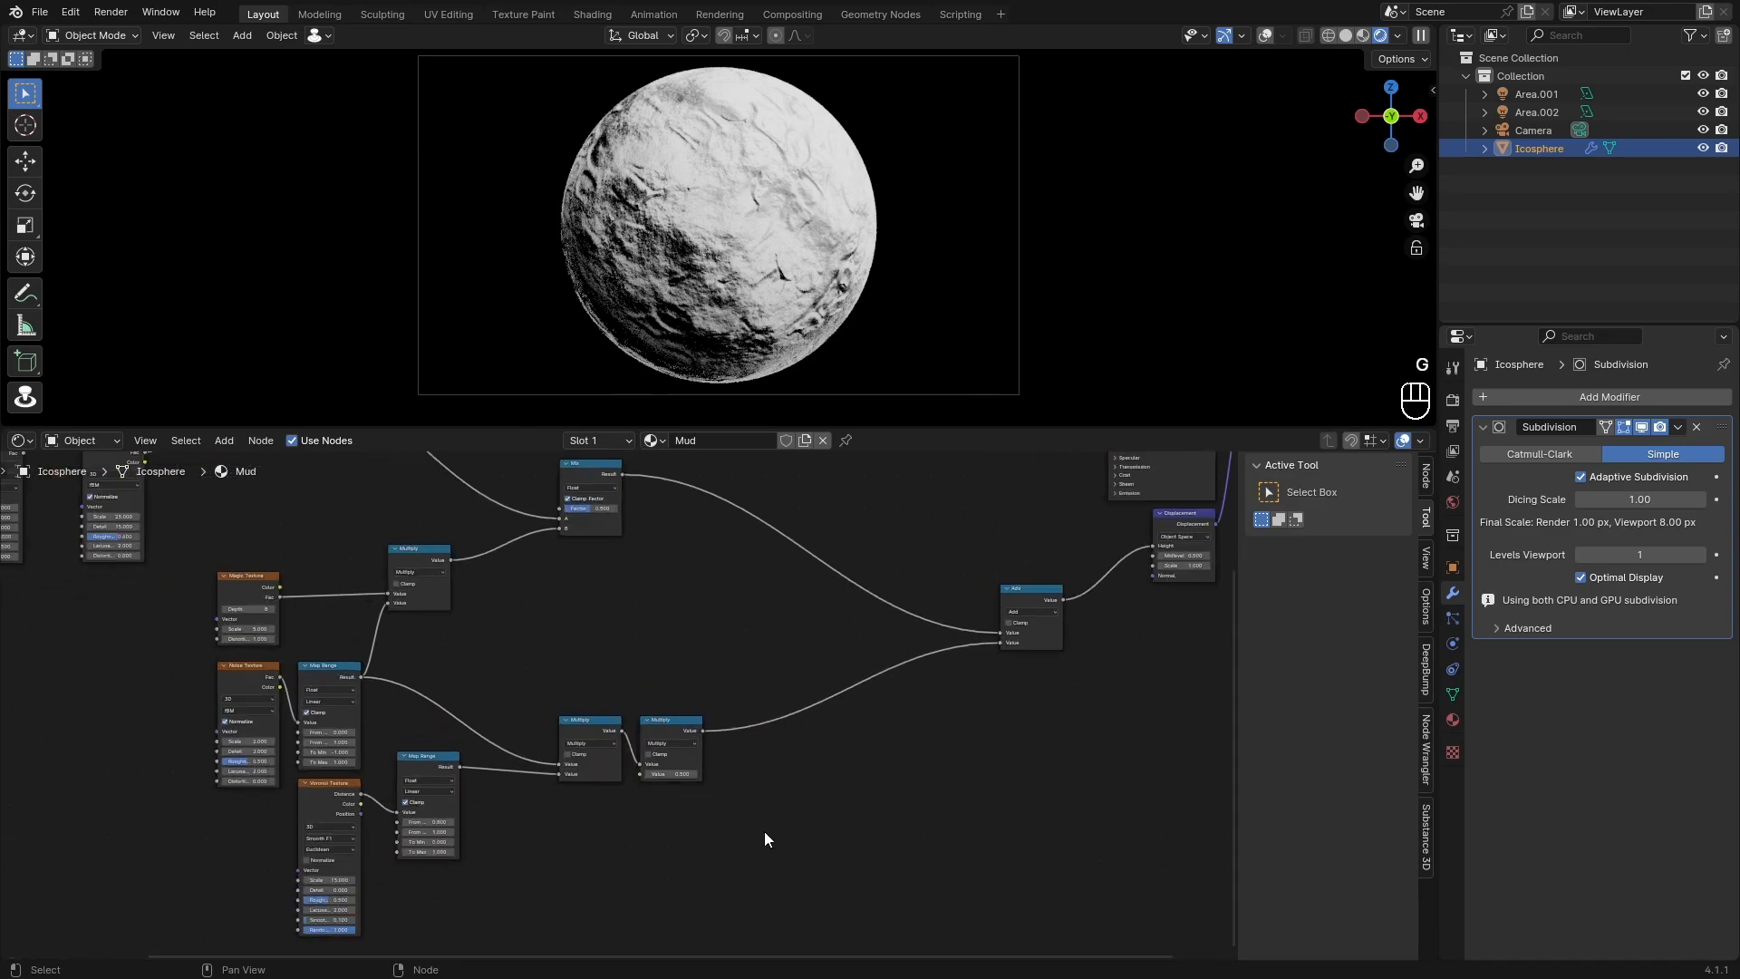
{"action": "left_click_drag", "start_coordinate": [763, 830], "coordinate": [589, 694]}
{"action": "key", "text": "g"}
{"action": "left_click", "coordinate": [517, 675]}
{"action": "left_click", "coordinate": [549, 628]}
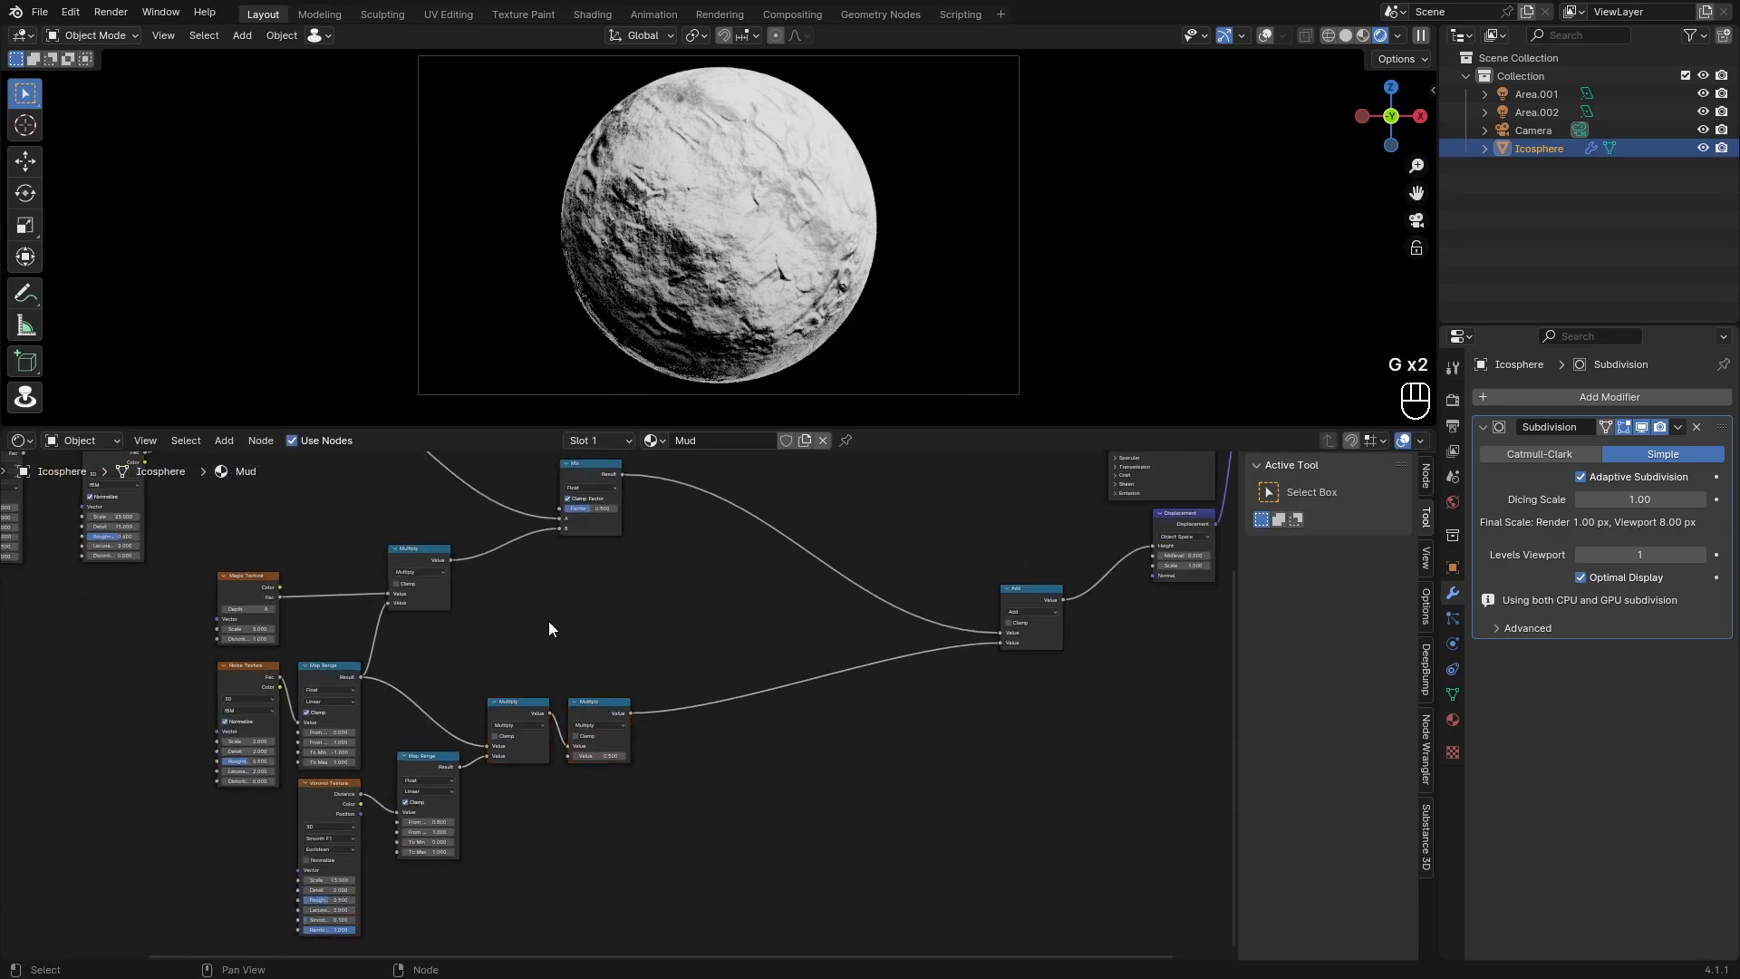
Step: Move the Voronoi's Map Range together with both chained Multiply nodes closer to the Voronoi Texture
{"action": "scroll", "coordinate": [388, 690], "scroll_direction": "up", "scroll_amount": 2}
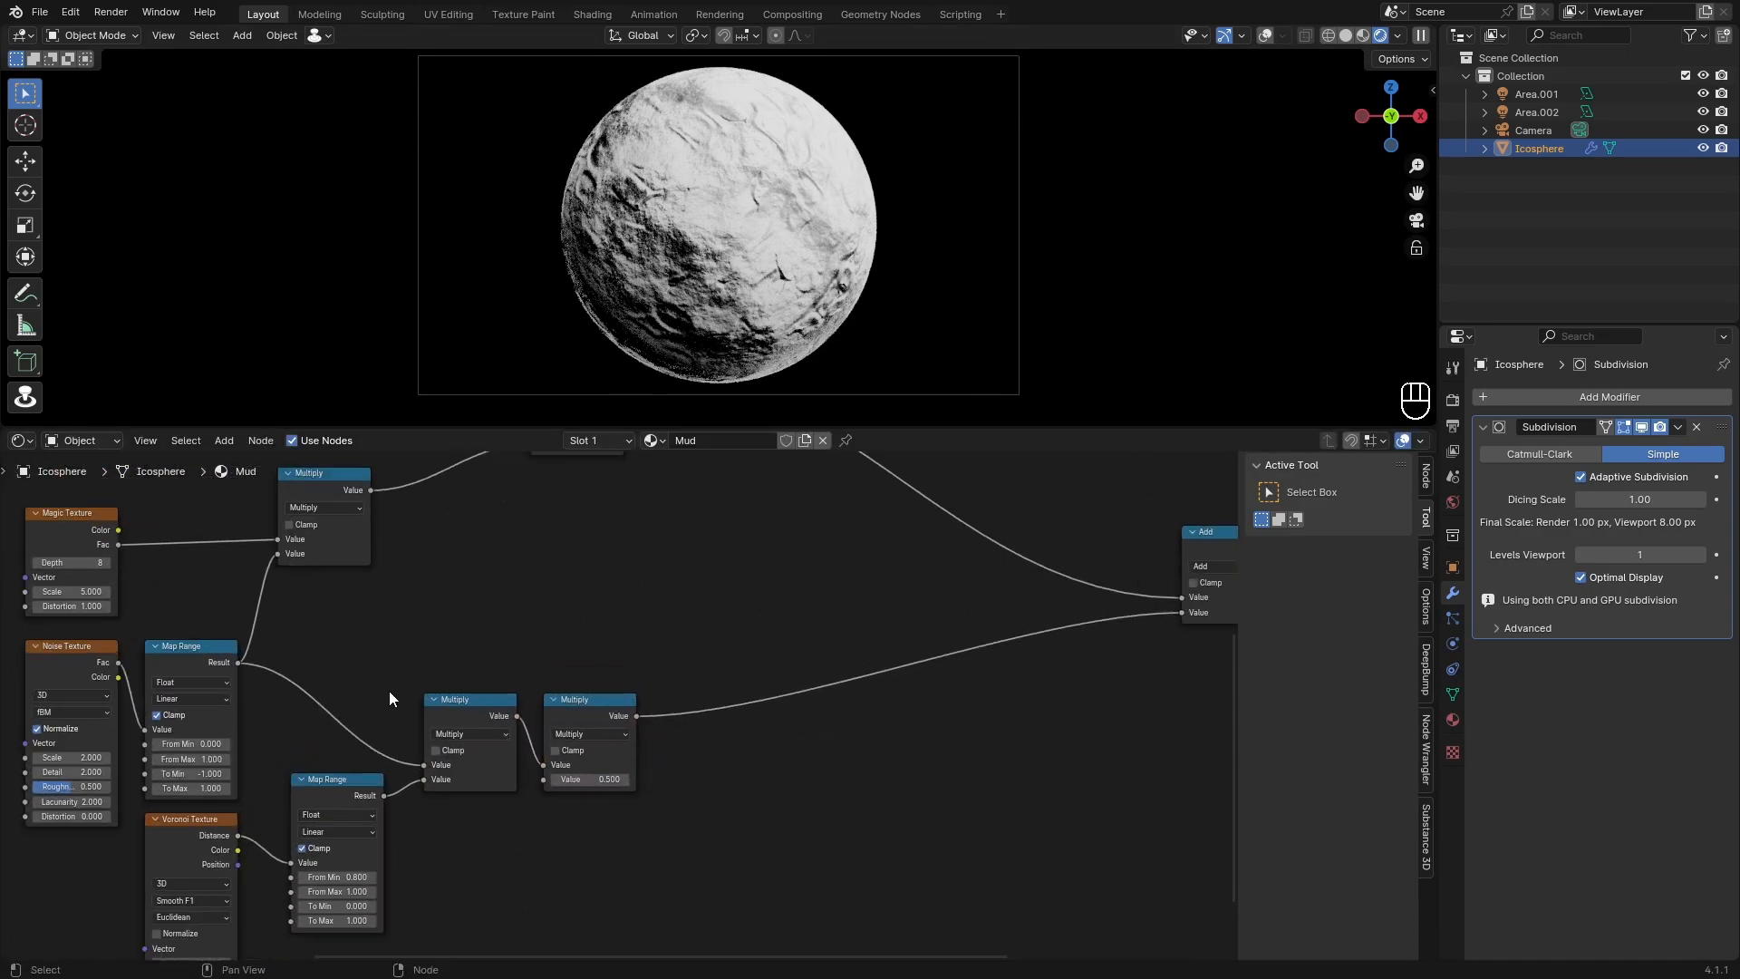
{"action": "scroll", "coordinate": [645, 780], "scroll_direction": "down", "scroll_amount": 1}
{"action": "left_click_drag", "start_coordinate": [738, 858], "coordinate": [396, 673]}
{"action": "key", "text": "g"}
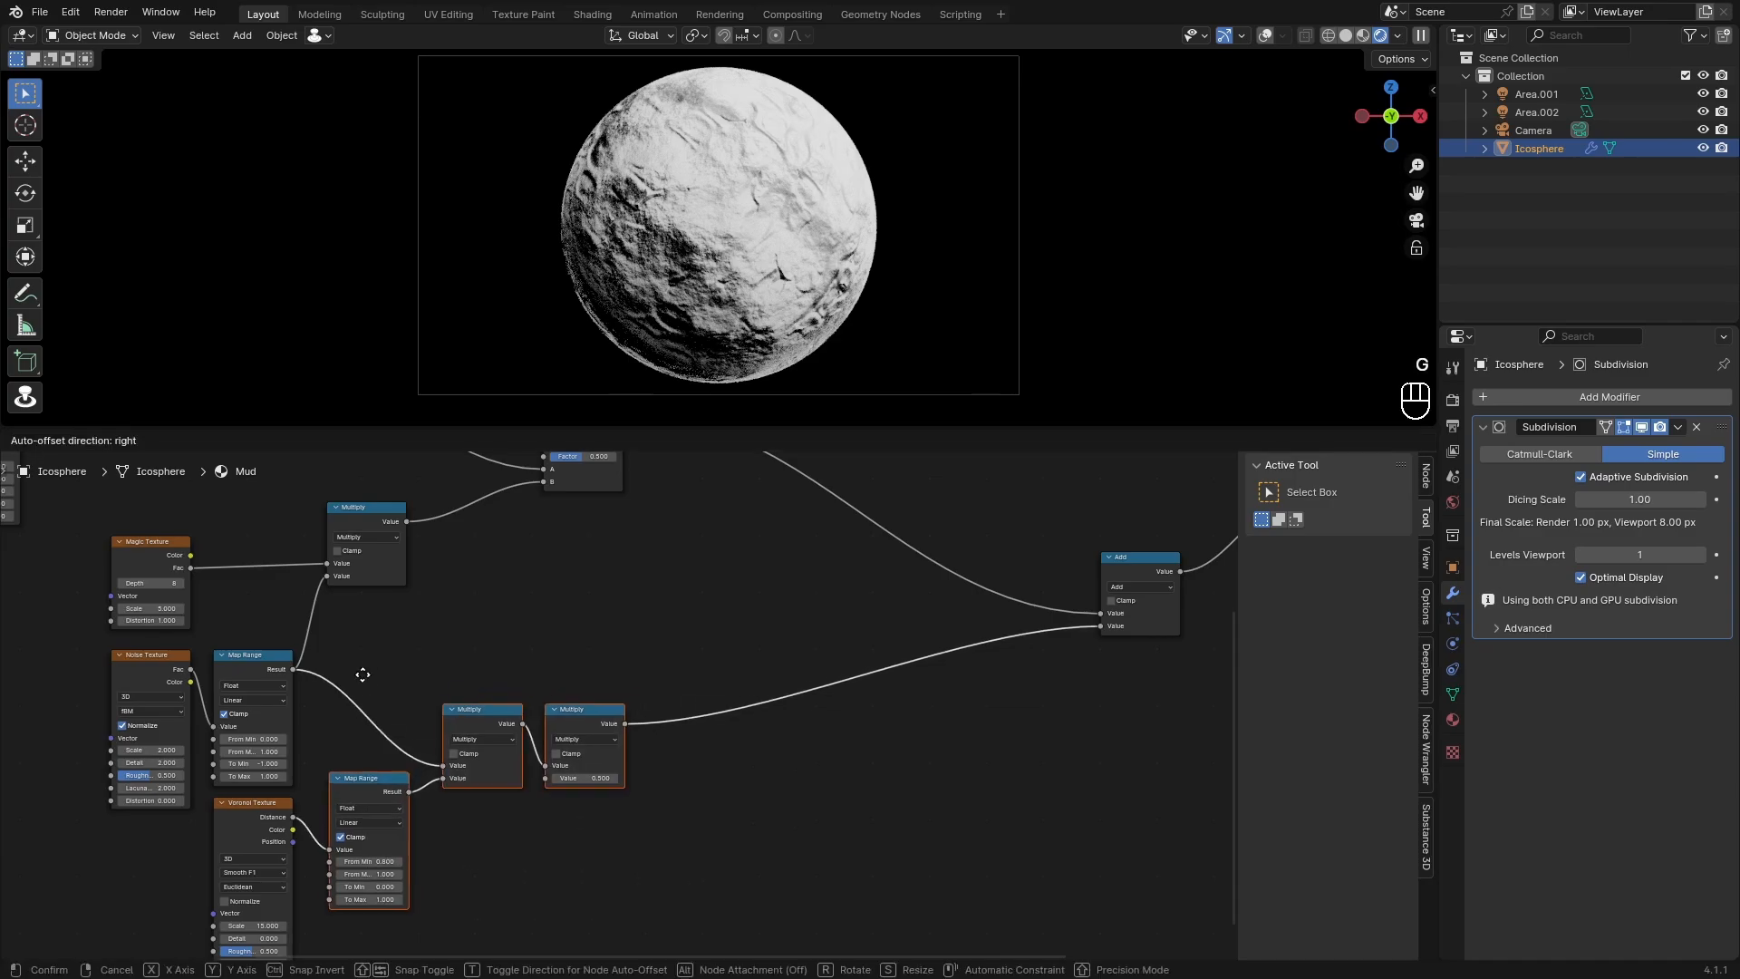
{"action": "left_click", "coordinate": [404, 675]}
Step: Move the Magic, Noise and Voronoi branches with the third Mix node closer to the second Mix node
{"action": "scroll", "coordinate": [404, 669], "scroll_direction": "down", "scroll_amount": 5}
{"action": "middle_click_drag", "start_coordinate": [404, 669], "coordinate": [721, 653]}
{"action": "left_click_drag", "start_coordinate": [940, 863], "coordinate": [513, 543]}
{"action": "key", "text": "g"}
{"action": "middle_click_drag", "start_coordinate": [732, 615], "coordinate": [711, 739]}
{"action": "key", "text": "g"}
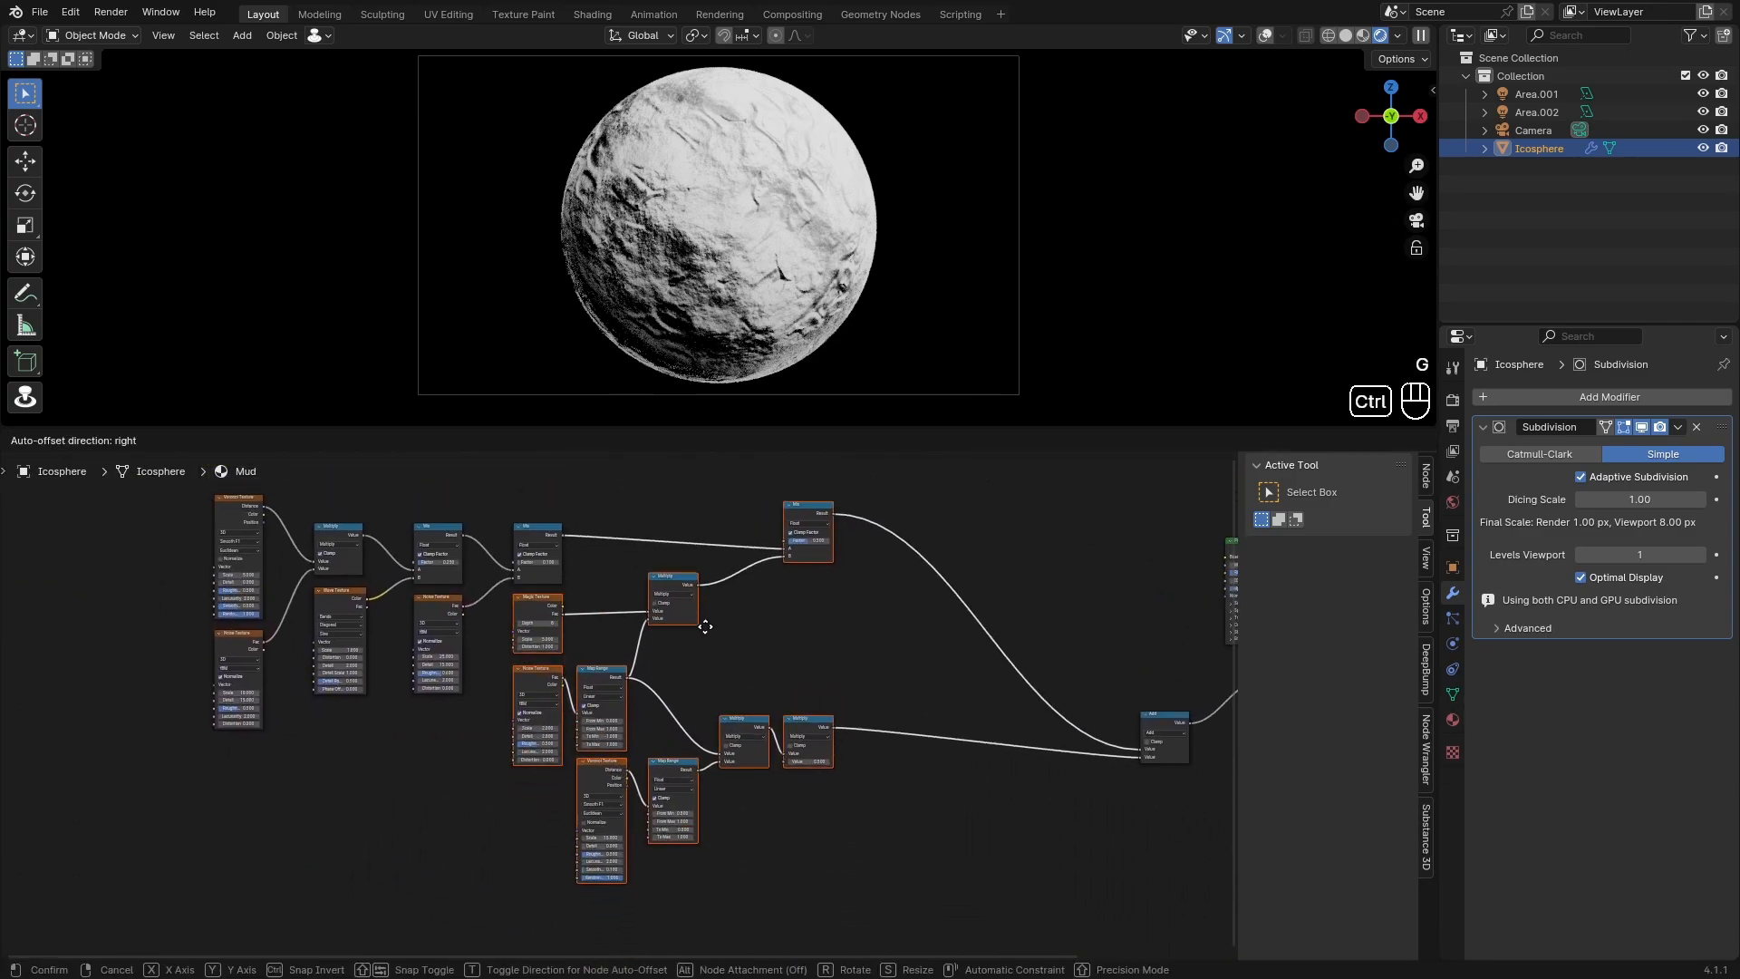
{"action": "left_click", "coordinate": [704, 625]}
{"action": "left_click", "coordinate": [856, 564]}
Step: Place the third Mix node above the first chained Multiply node and bring the Add node close to the second one
{"action": "scroll", "coordinate": [856, 569], "scroll_direction": "up", "scroll_amount": 2}
{"action": "left_click_drag", "start_coordinate": [893, 578], "coordinate": [788, 514]}
{"action": "scroll", "coordinate": [1131, 534], "scroll_direction": "down", "scroll_amount": 5}
{"action": "middle_click_drag", "start_coordinate": [1130, 534], "coordinate": [944, 520]}
{"action": "scroll", "coordinate": [633, 613], "scroll_direction": "up", "scroll_amount": 4}
Step: Move the Principled BSDF, Material Output and Displacement nodes closer to the Add node
{"action": "left_click_drag", "start_coordinate": [1155, 791], "coordinate": [932, 490]}
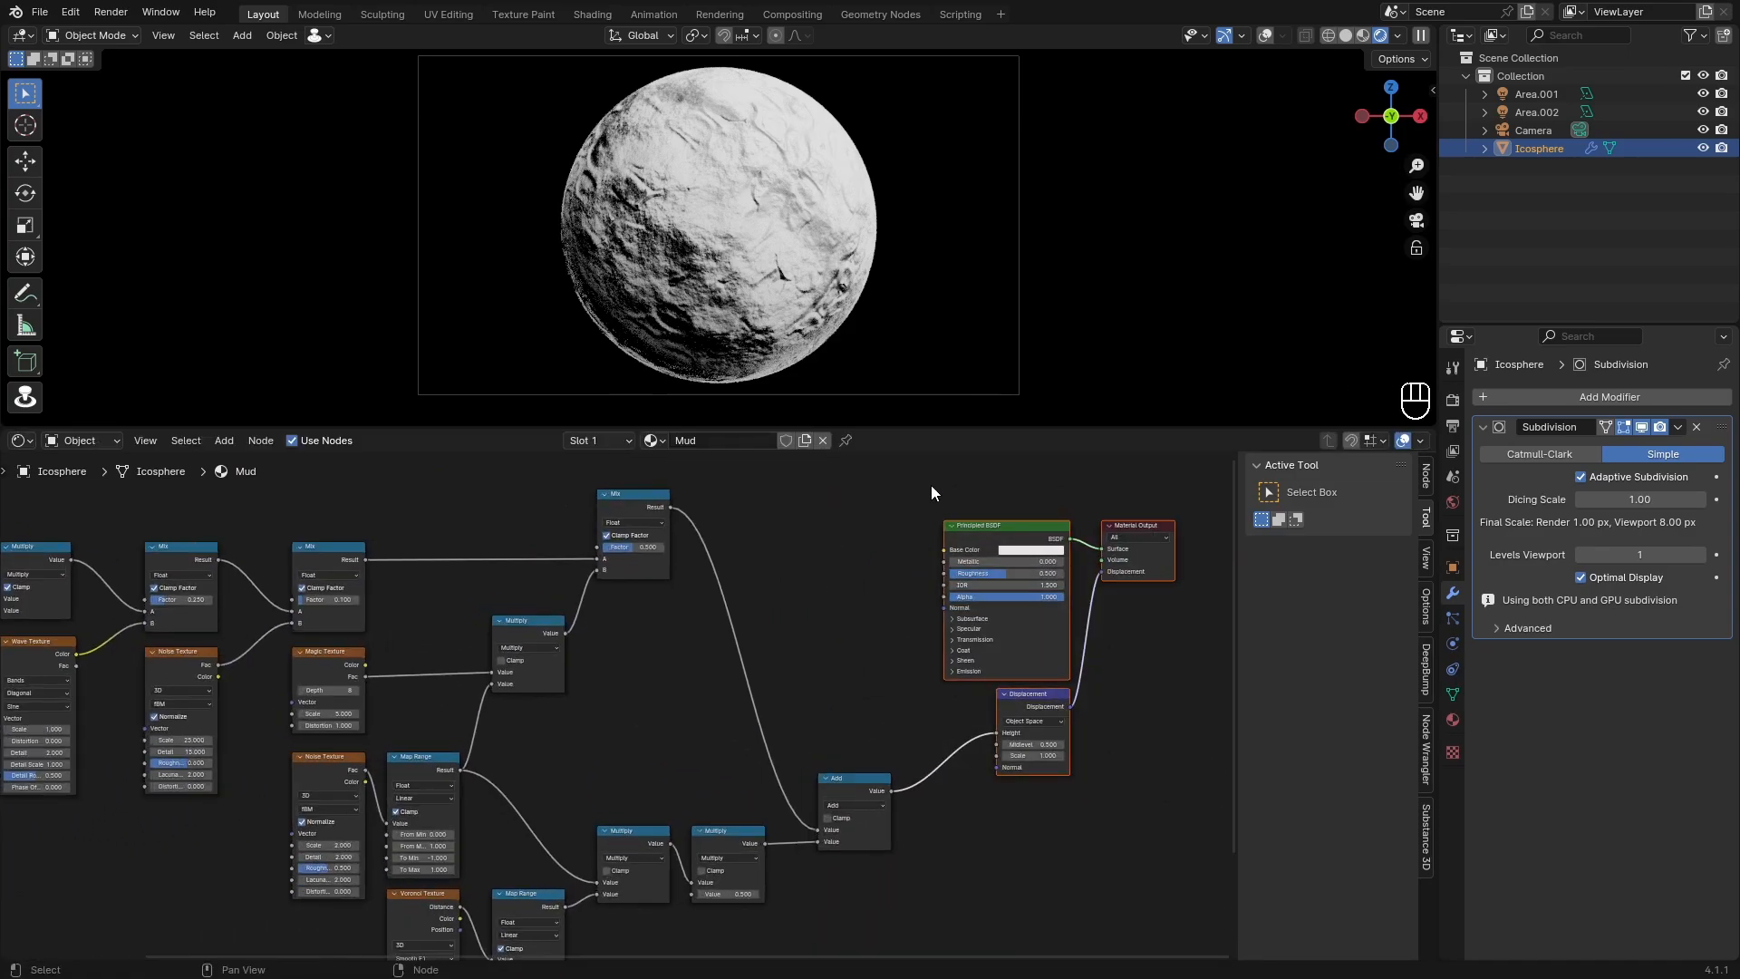
{"action": "key", "text": "g"}
{"action": "left_click", "coordinate": [881, 573], "text": "ctrl"}
{"action": "left_click", "coordinate": [1000, 859]}
{"action": "middle_click_drag", "start_coordinate": [999, 859], "coordinate": [839, 732]}
{"action": "scroll", "coordinate": [839, 732], "scroll_direction": "down", "scroll_amount": 9}
{"action": "scroll", "coordinate": [396, 679], "scroll_direction": "up", "scroll_amount": 5}
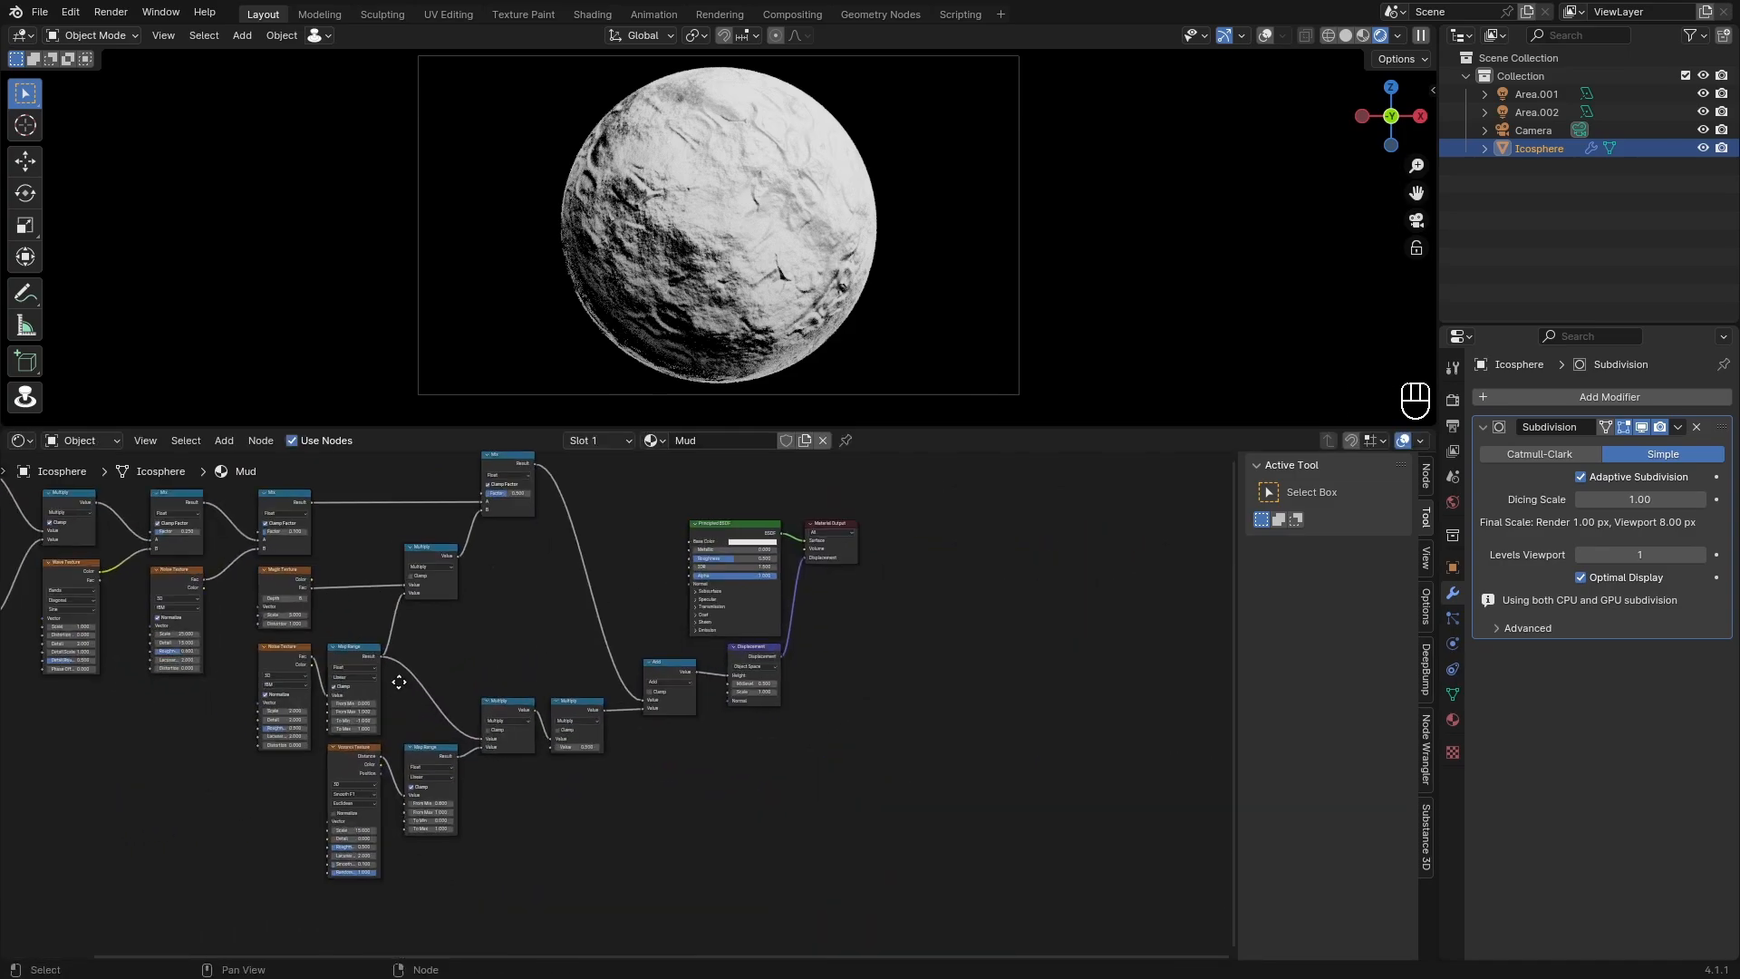
Step: Move the whole texture network, including the Displacement node, down below the Principled BSDF and Material Output
{"action": "middle_click_drag", "start_coordinate": [396, 679], "coordinate": [662, 639]}
{"action": "scroll", "coordinate": [811, 766], "scroll_direction": "down", "scroll_amount": 4}
{"action": "left_click_drag", "start_coordinate": [965, 815], "coordinate": [83, 459]}
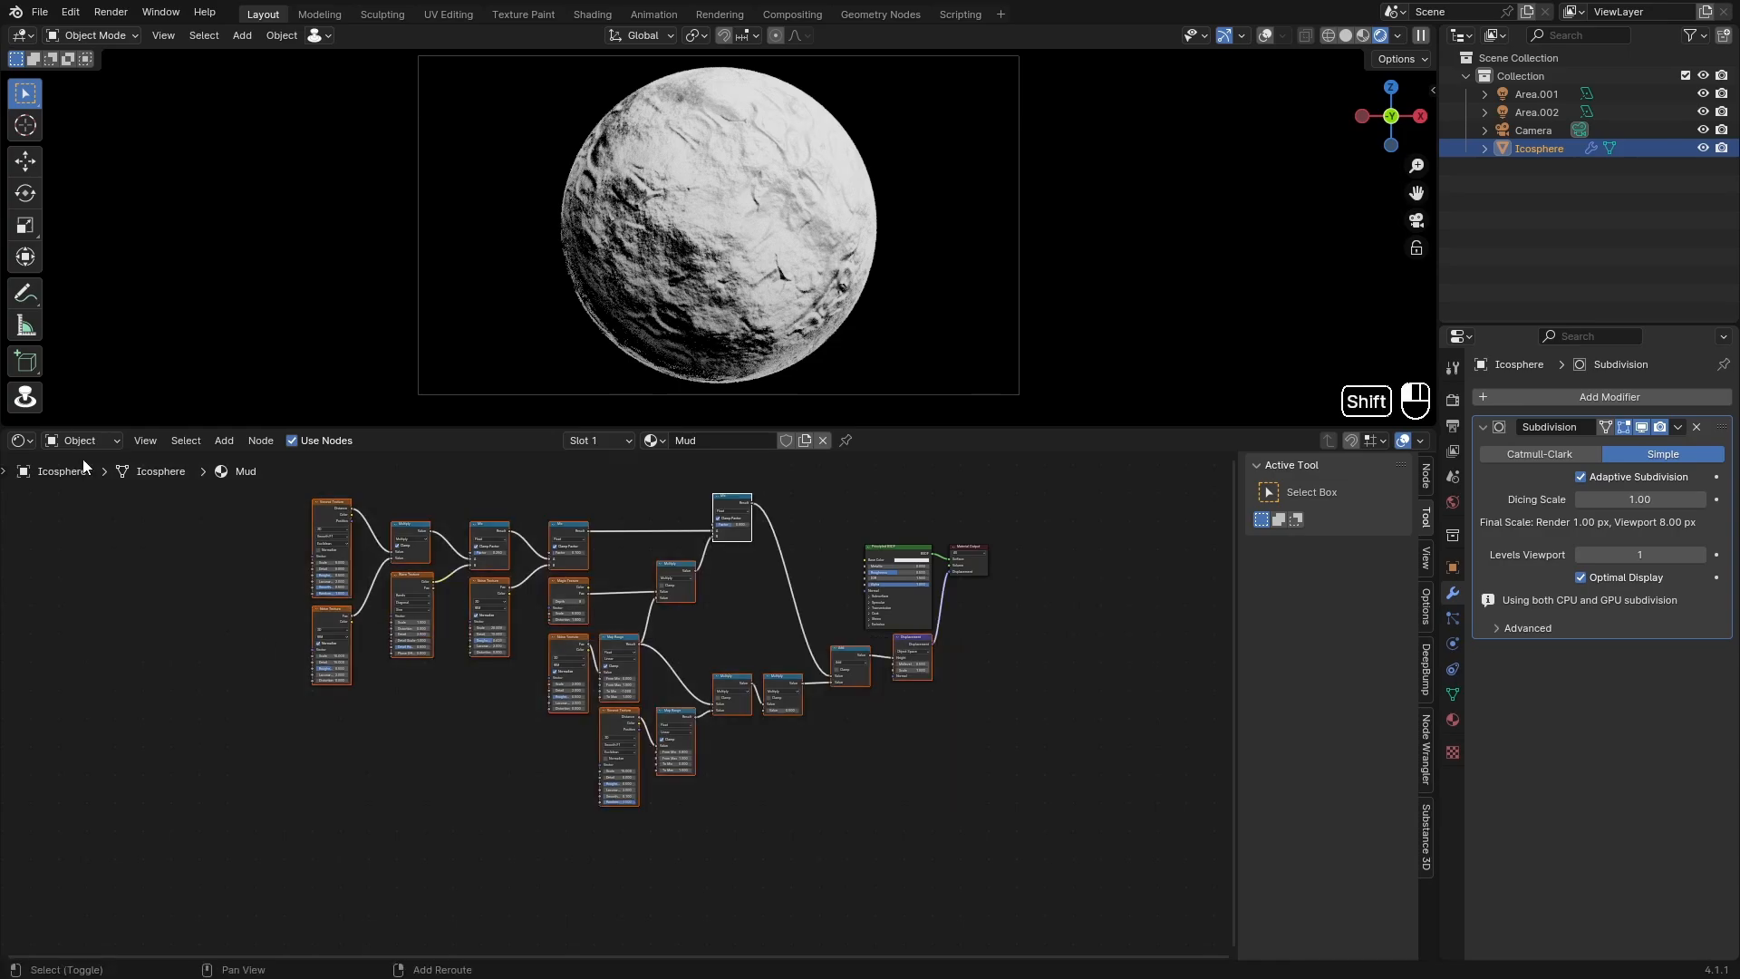
{"action": "key", "text": "g"}
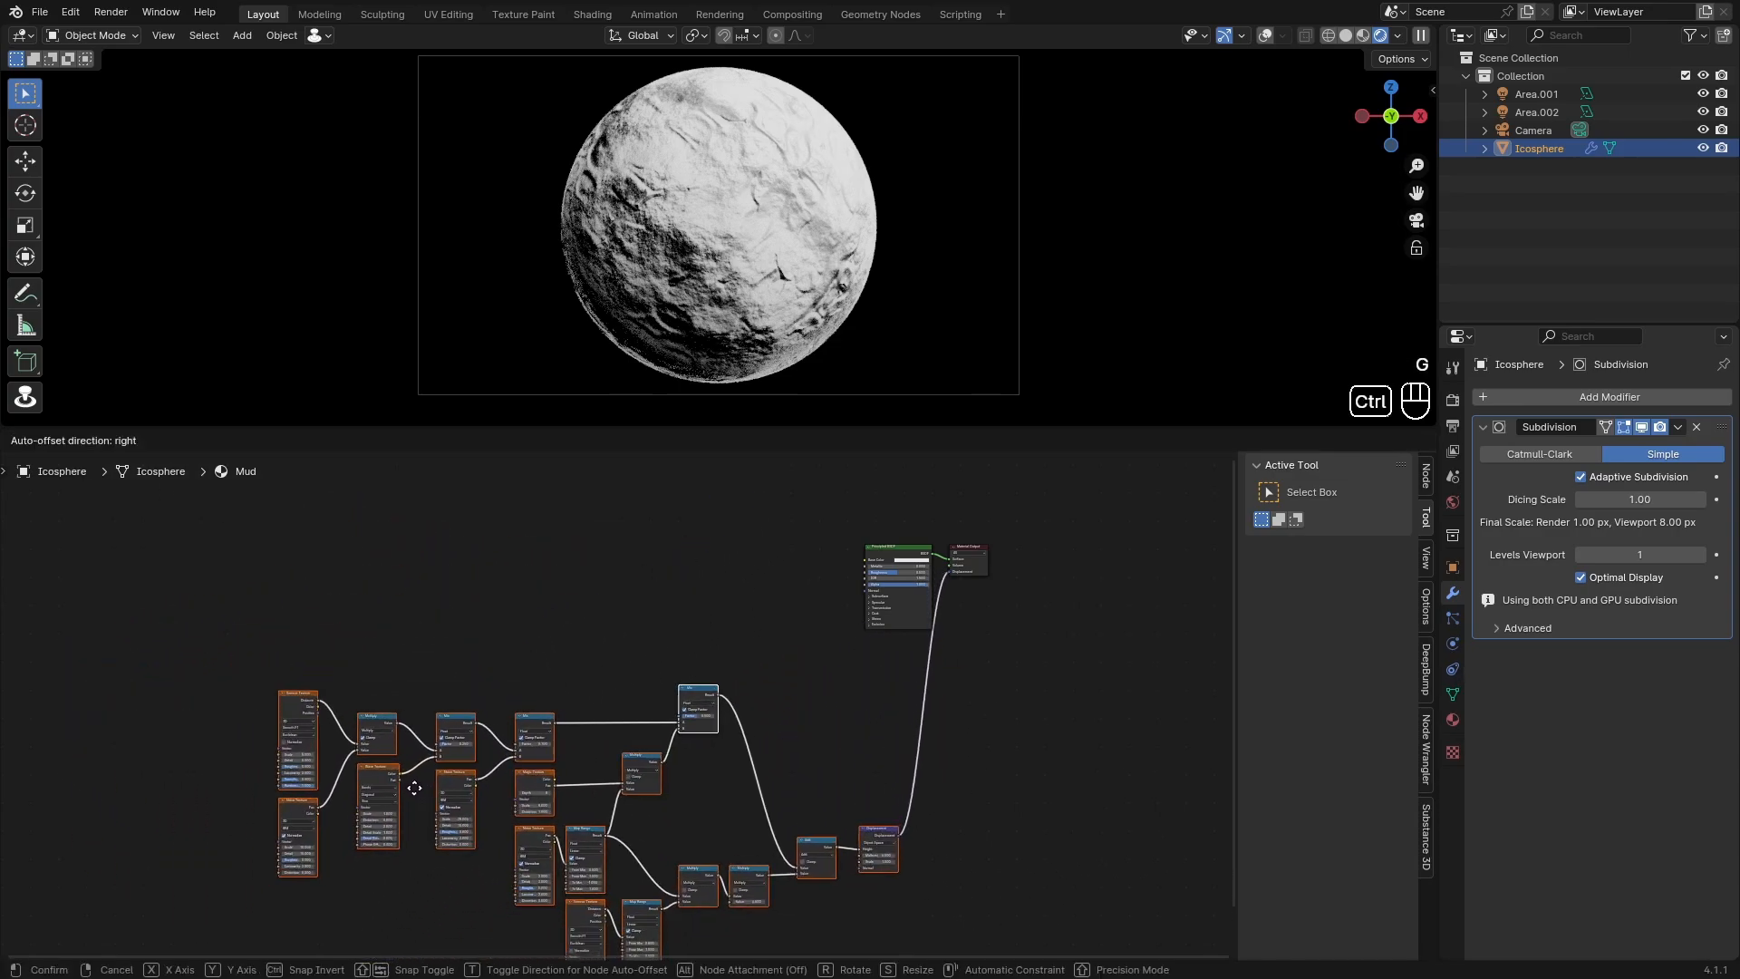
{"action": "left_click", "coordinate": [362, 815], "text": "ctrl"}
{"action": "left_click", "coordinate": [781, 693]}
{"action": "scroll", "coordinate": [781, 690], "scroll_direction": "up", "scroll_amount": 2}
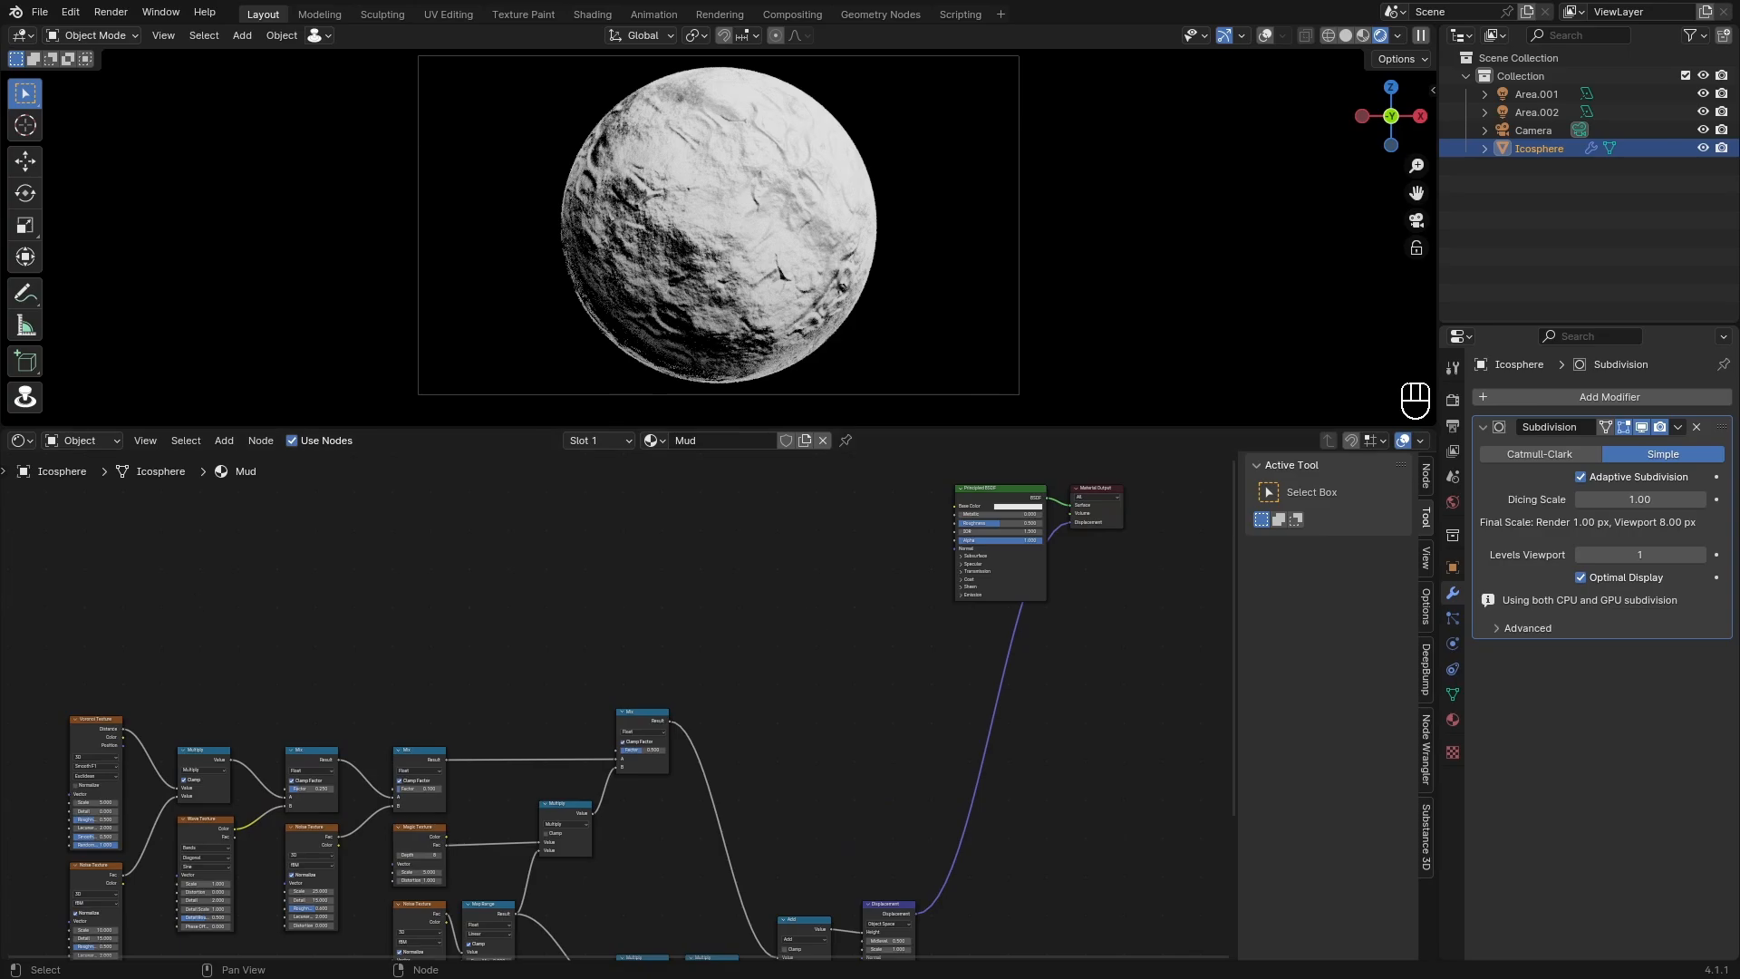
{"action": "scroll", "coordinate": [551, 560], "scroll_direction": "up", "scroll_amount": 5}
{"action": "mouse_move", "coordinate": [576, 594]}
{"action": "middle_mouse_down"}
{"action": "mouse_move", "coordinate": [587, 699]}
{"action": "mouse_move", "coordinate": [644, 671]}
{"action": "mouse_move", "coordinate": [594, 619]}
{"action": "middle_mouse_up"}
{"action": "scroll", "coordinate": [641, 684], "scroll_direction": "up", "scroll_amount": 1}
{"action": "scroll", "coordinate": [593, 619], "scroll_direction": "down", "scroll_amount": 2}
{"action": "key", "text": "shift+a"}
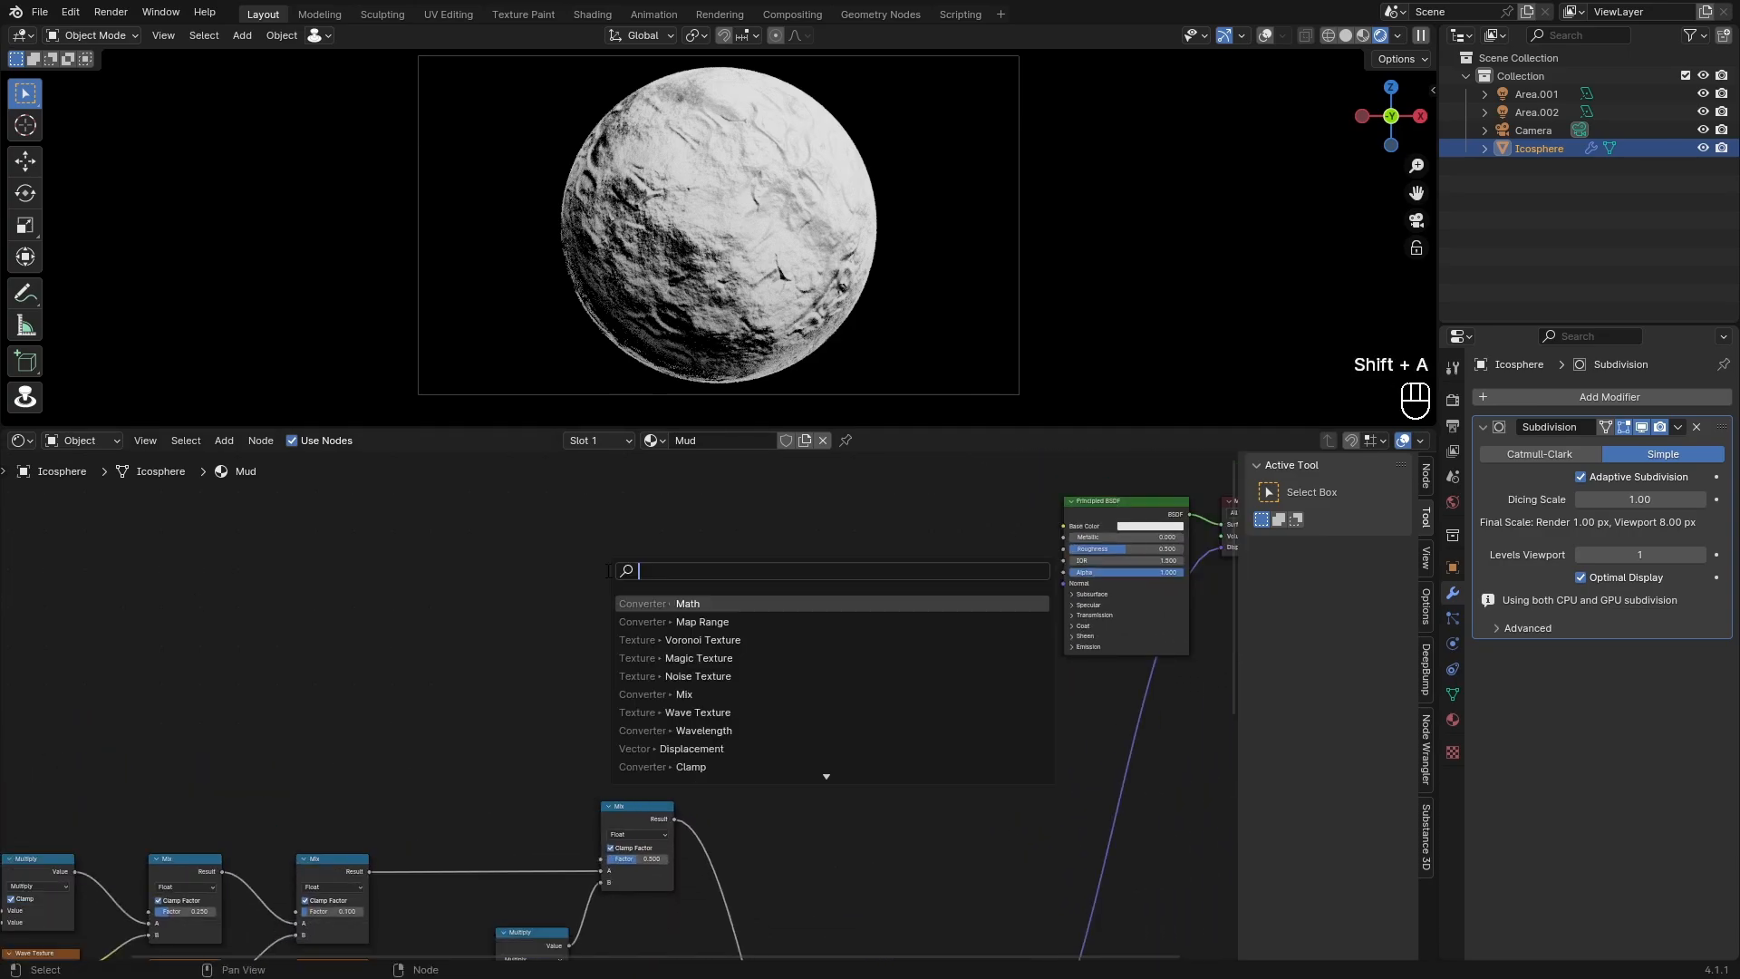
Step: Enable true displacement for the Mud material in its surface settings
{"action": "left_click", "coordinate": [1423, 563]}
{"action": "left_click", "coordinate": [1426, 598]}
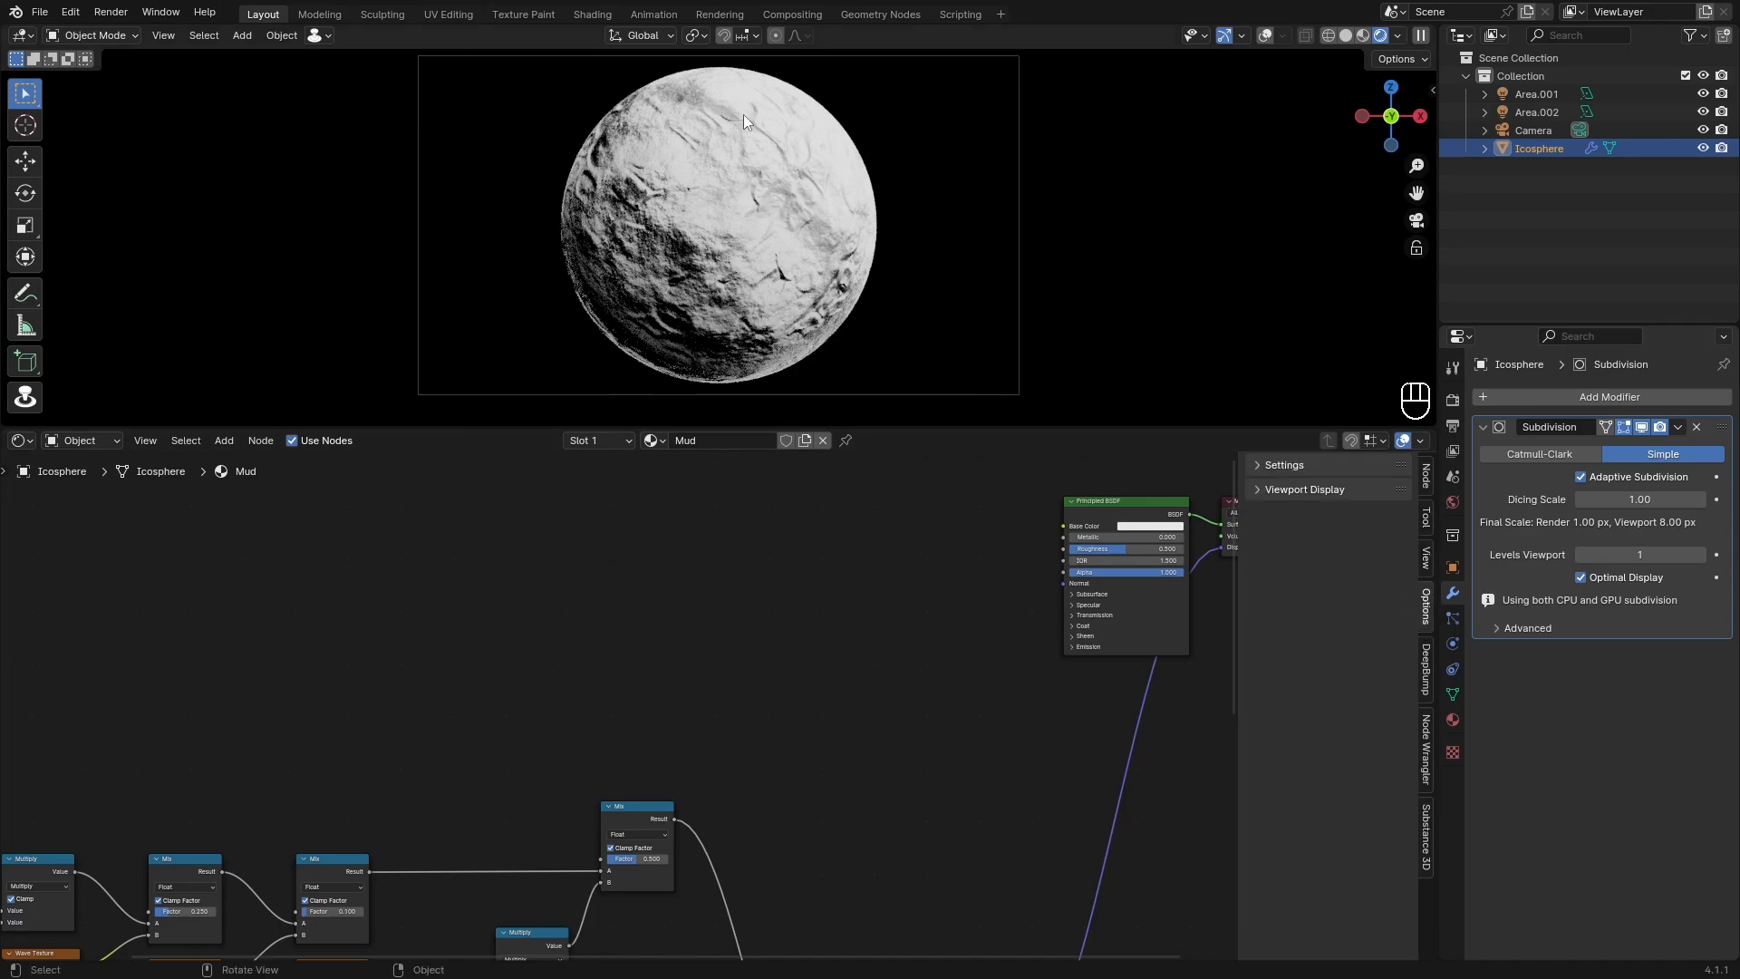
{"action": "left_click", "coordinate": [1427, 684]}
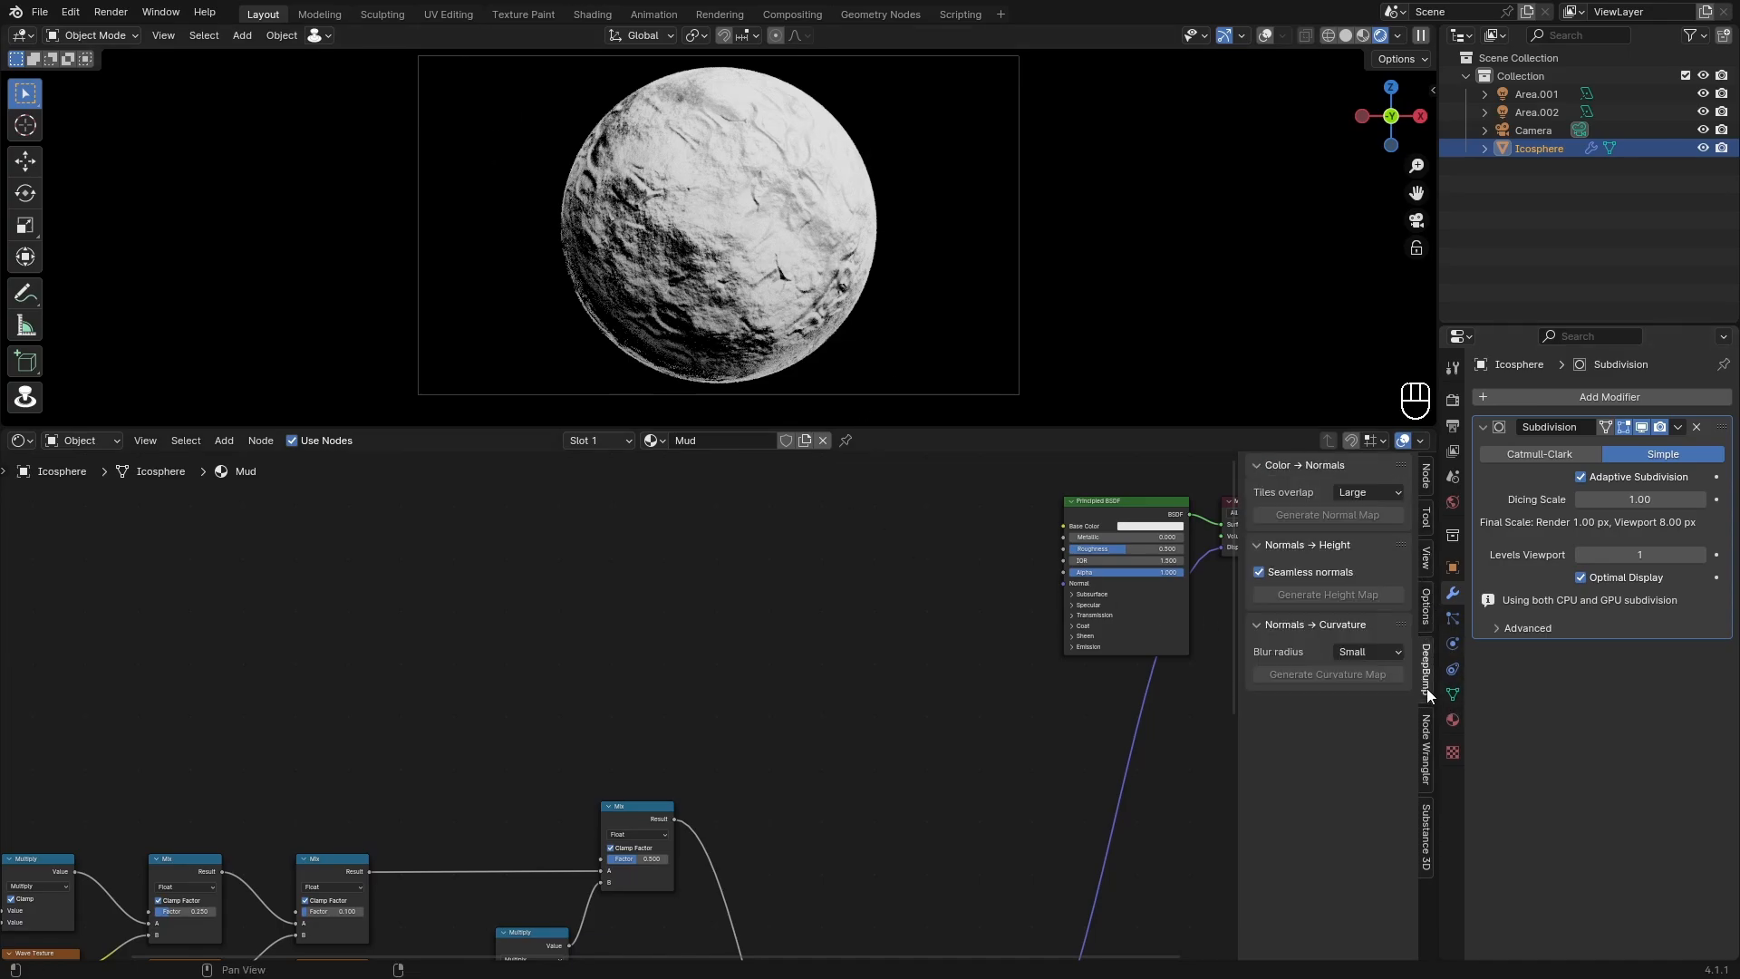
{"action": "left_click", "coordinate": [1426, 480]}
{"action": "left_click", "coordinate": [1423, 524]}
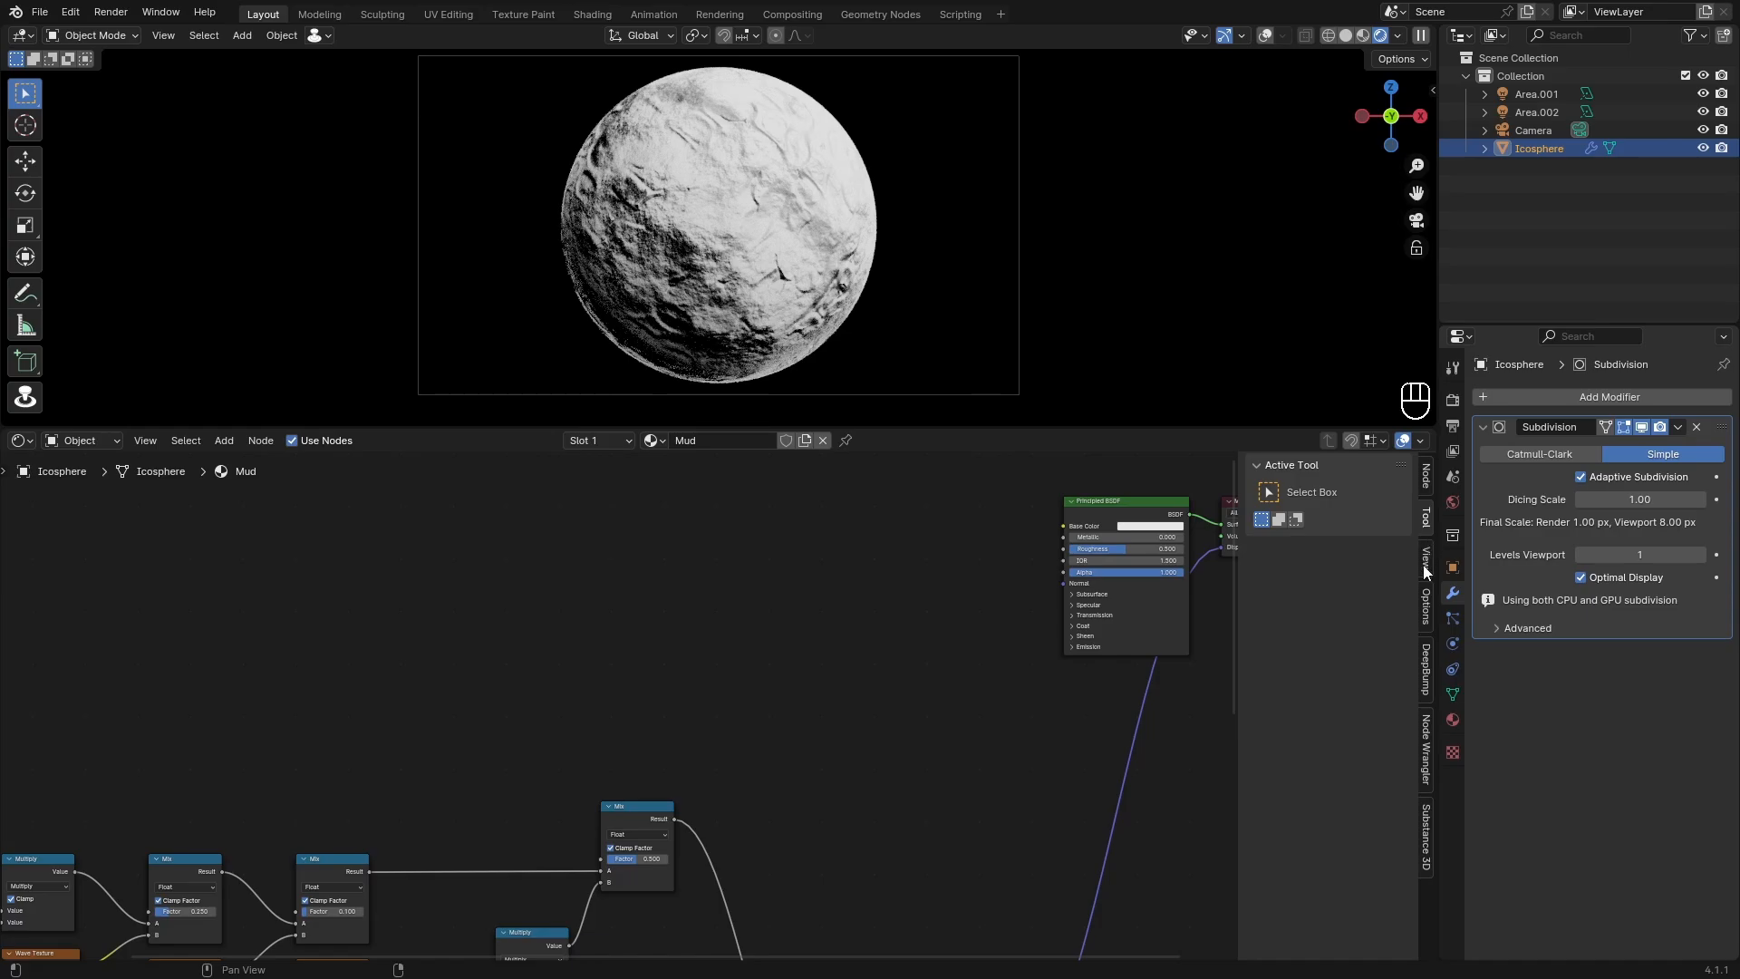
{"action": "left_click", "coordinate": [1427, 616]}
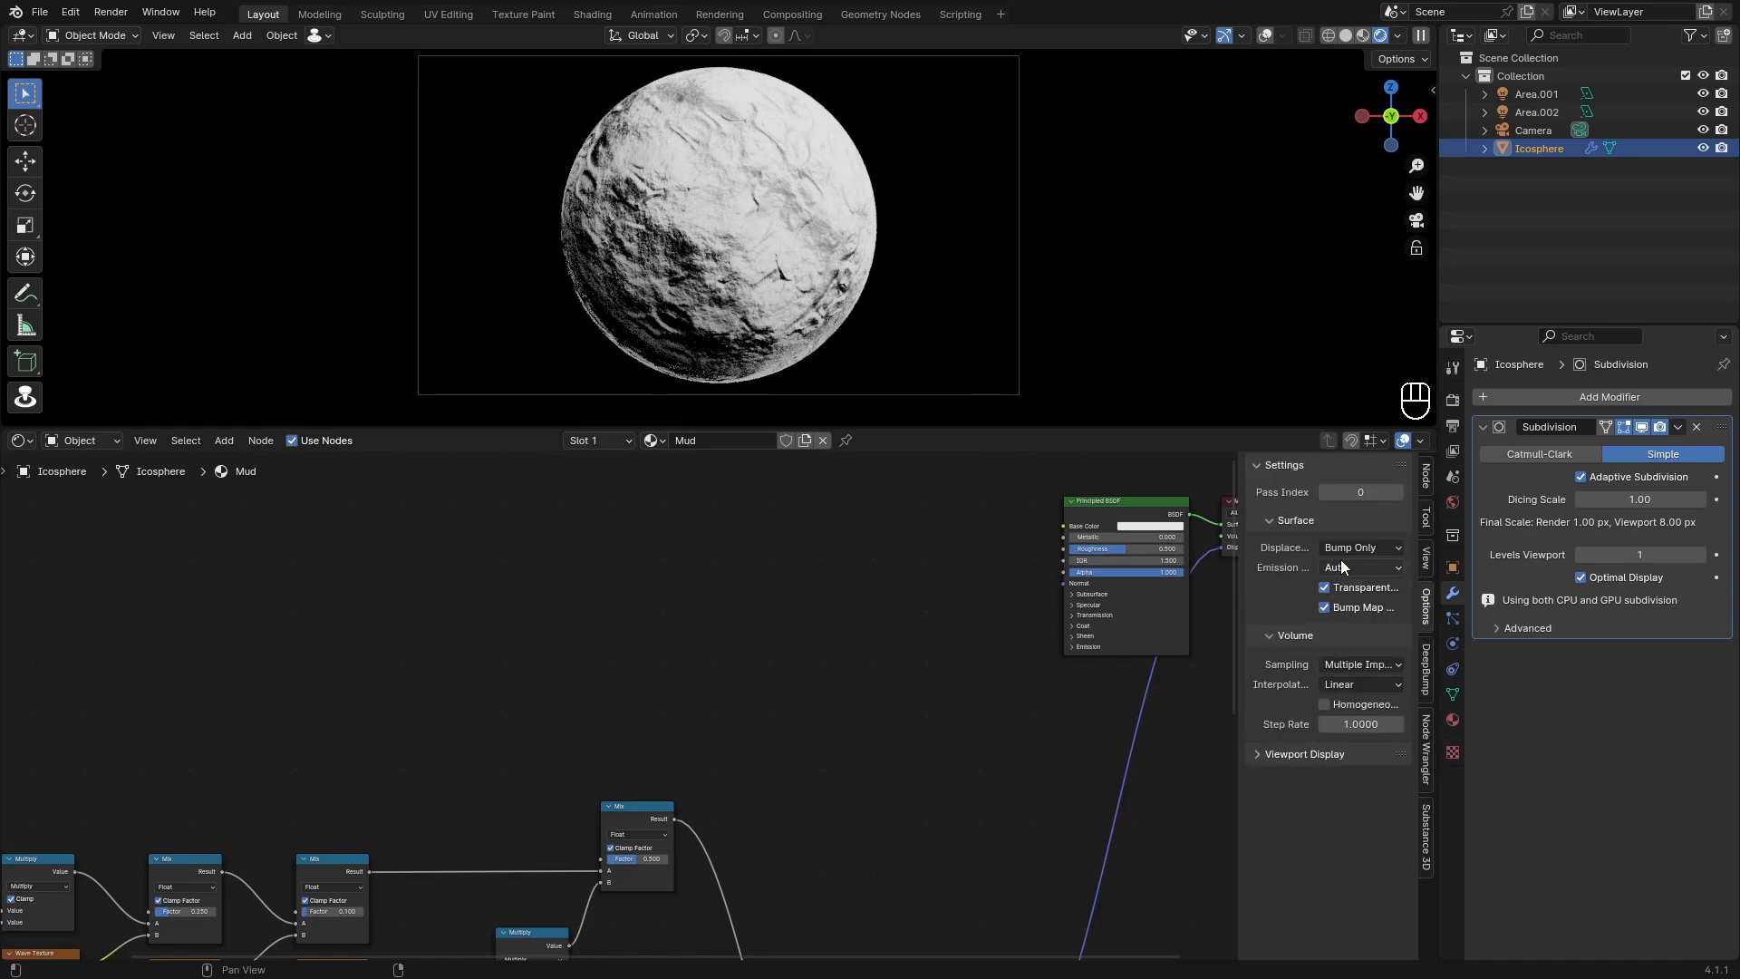
{"action": "left_click", "coordinate": [1342, 548]}
{"action": "left_click", "coordinate": [1356, 602]}
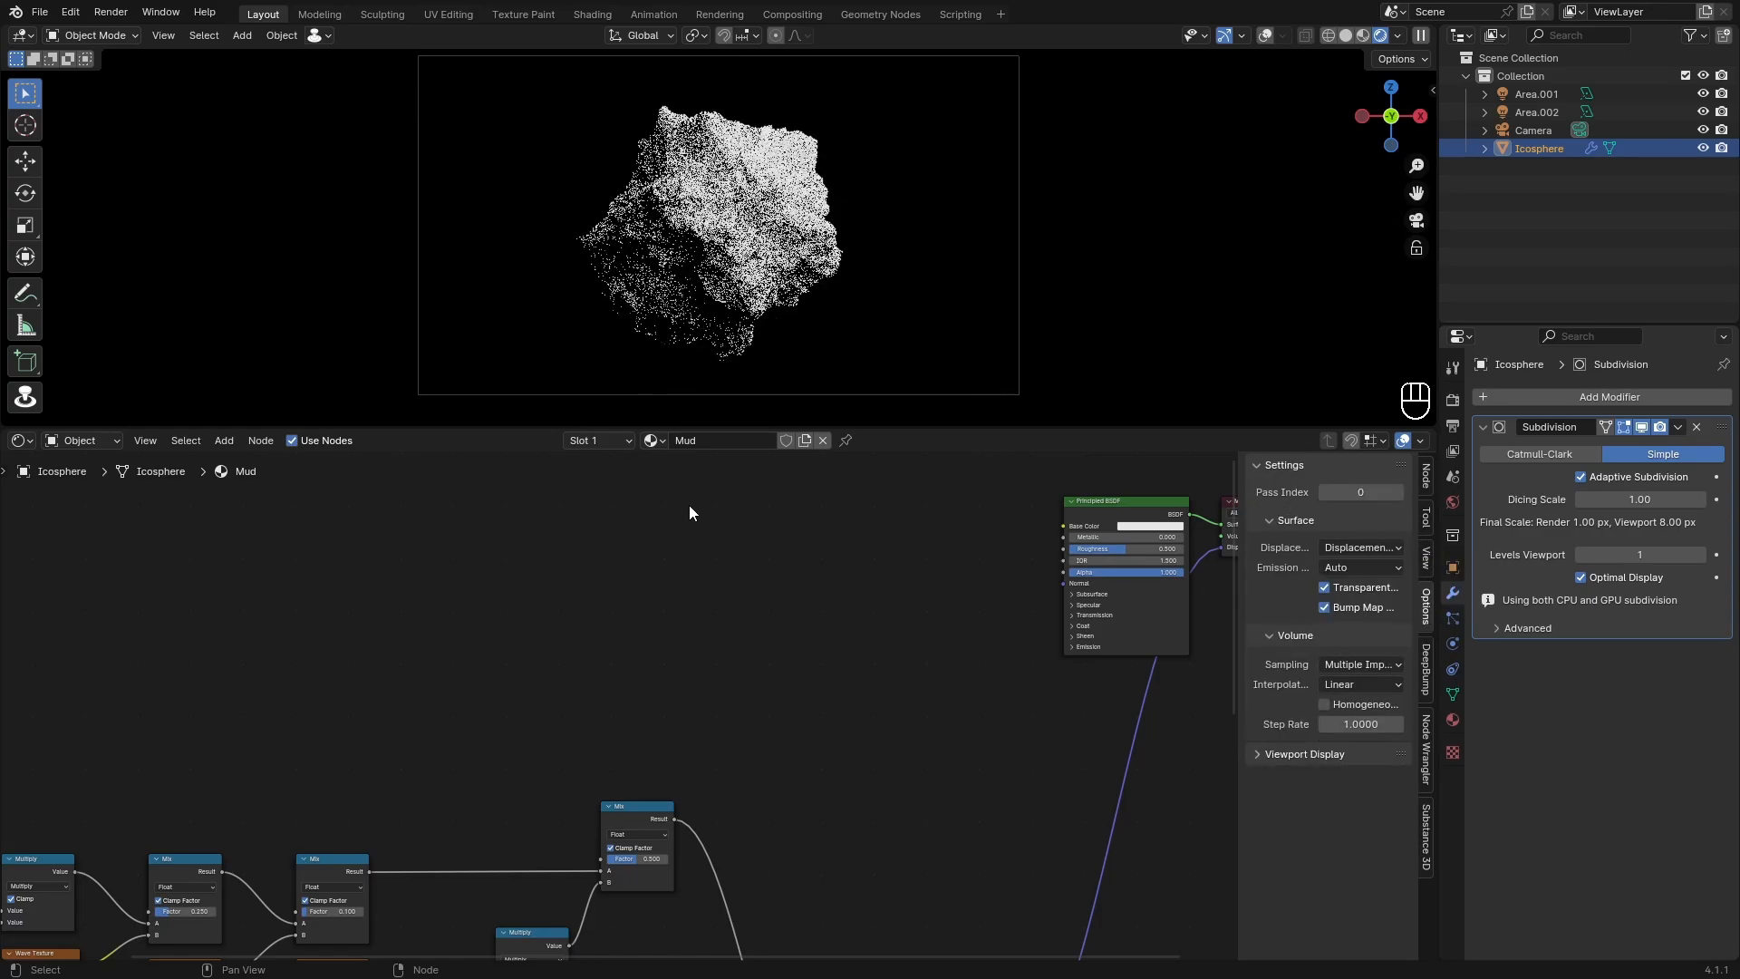
Step: Set the Displacement node's Midlevel to 0
{"action": "left_click", "coordinate": [928, 221]}
{"action": "scroll", "coordinate": [888, 816], "scroll_direction": "down", "scroll_amount": 6}
{"action": "middle_click_drag", "start_coordinate": [888, 815], "coordinate": [843, 486]}
{"action": "scroll", "coordinate": [933, 571], "scroll_direction": "up", "scroll_amount": 7}
{"action": "middle_click_drag", "start_coordinate": [938, 580], "coordinate": [845, 637]}
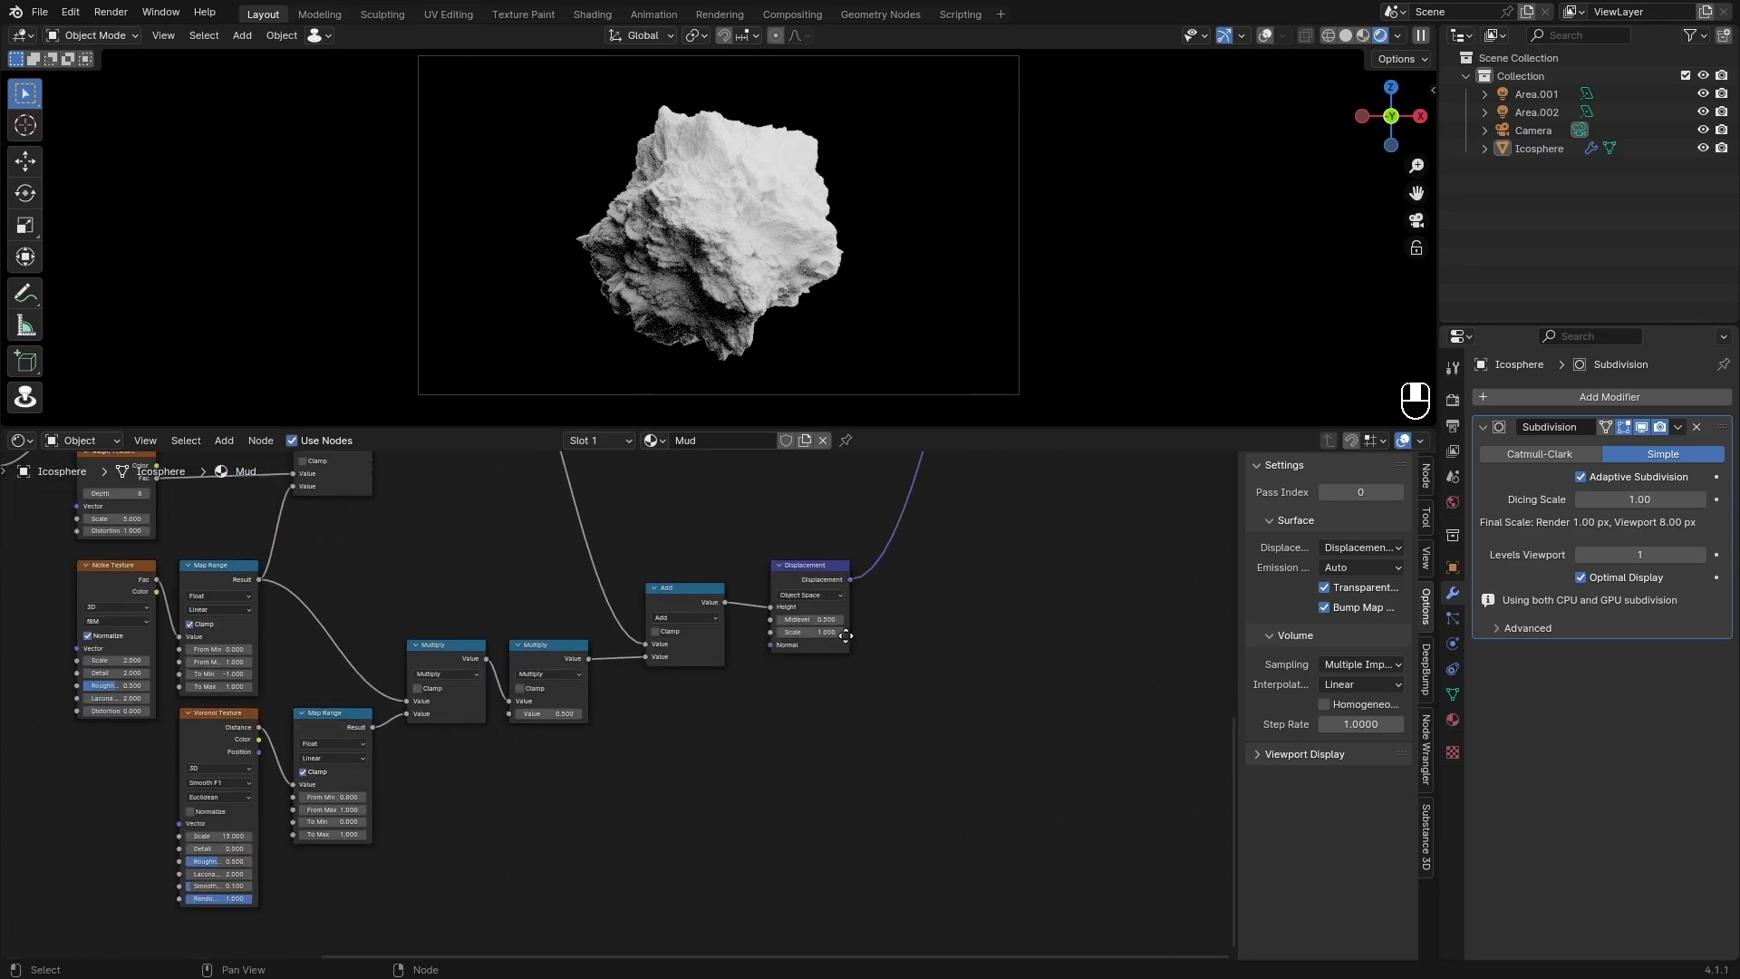
{"action": "scroll", "coordinate": [845, 635], "scroll_direction": "up", "scroll_amount": 4}
{"action": "scroll", "coordinate": [613, 729], "scroll_direction": "up", "scroll_amount": 2}
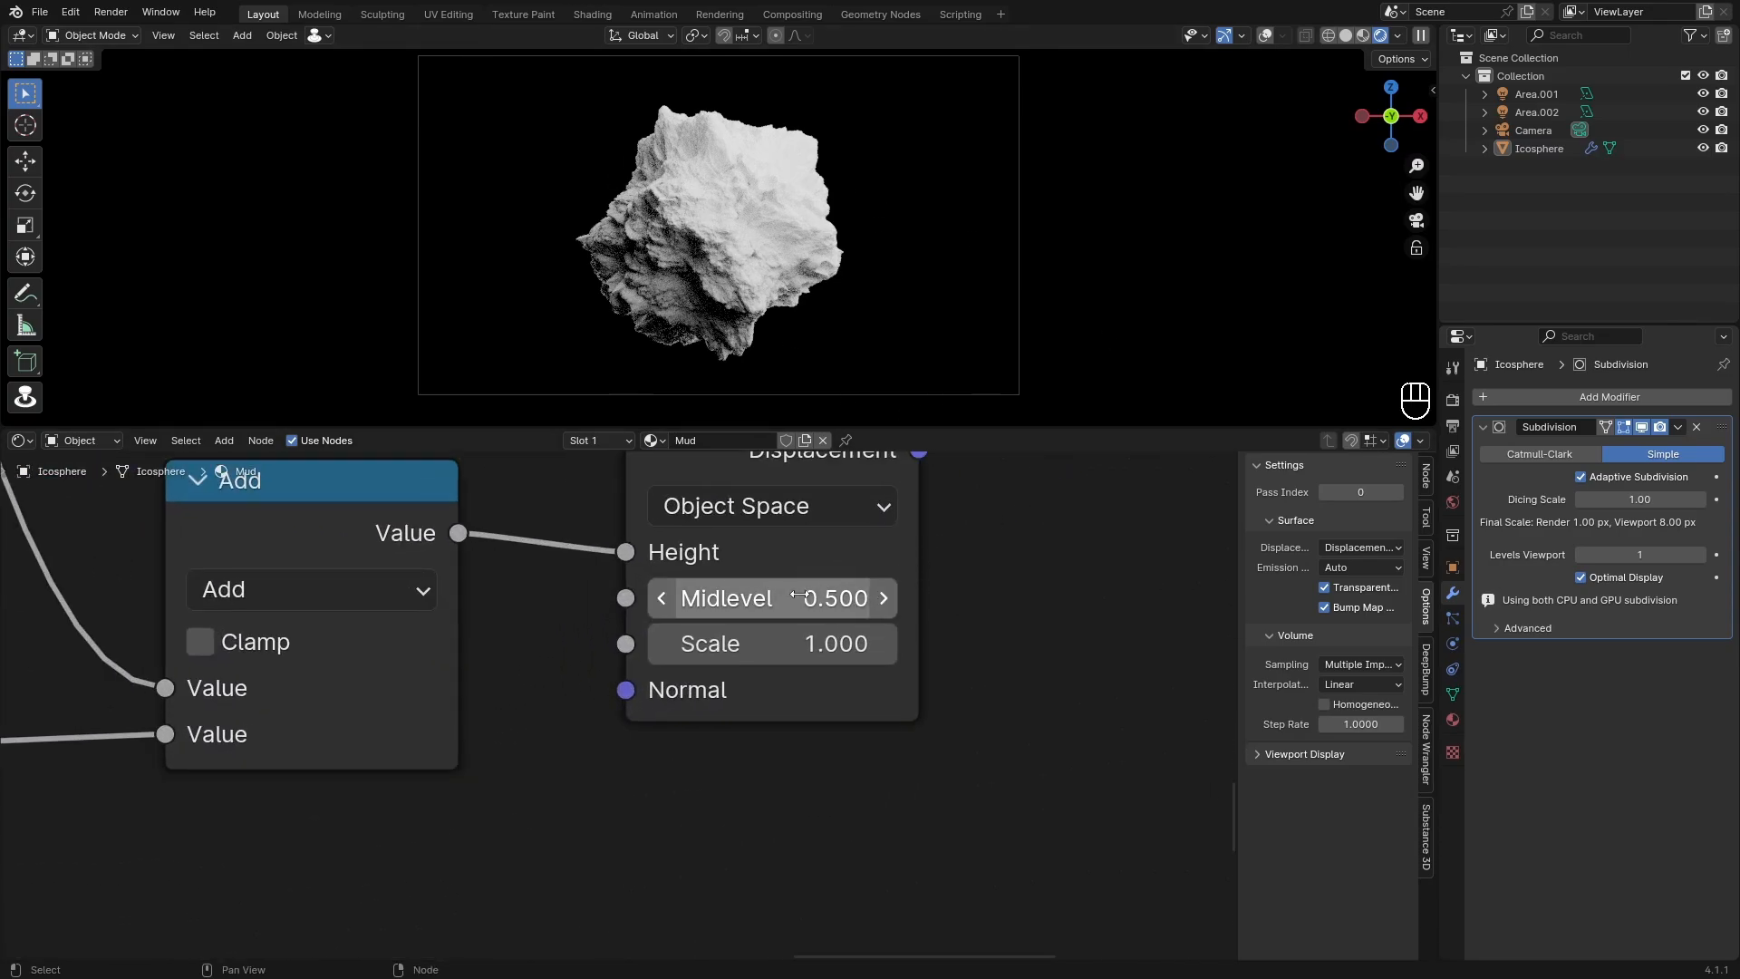
{"action": "left_click_drag", "start_coordinate": [786, 593], "coordinate": [815, 644]}
{"action": "left_click", "coordinate": [829, 605]}
{"action": "type", "text": "0"}
{"action": "key", "text": "Return"}
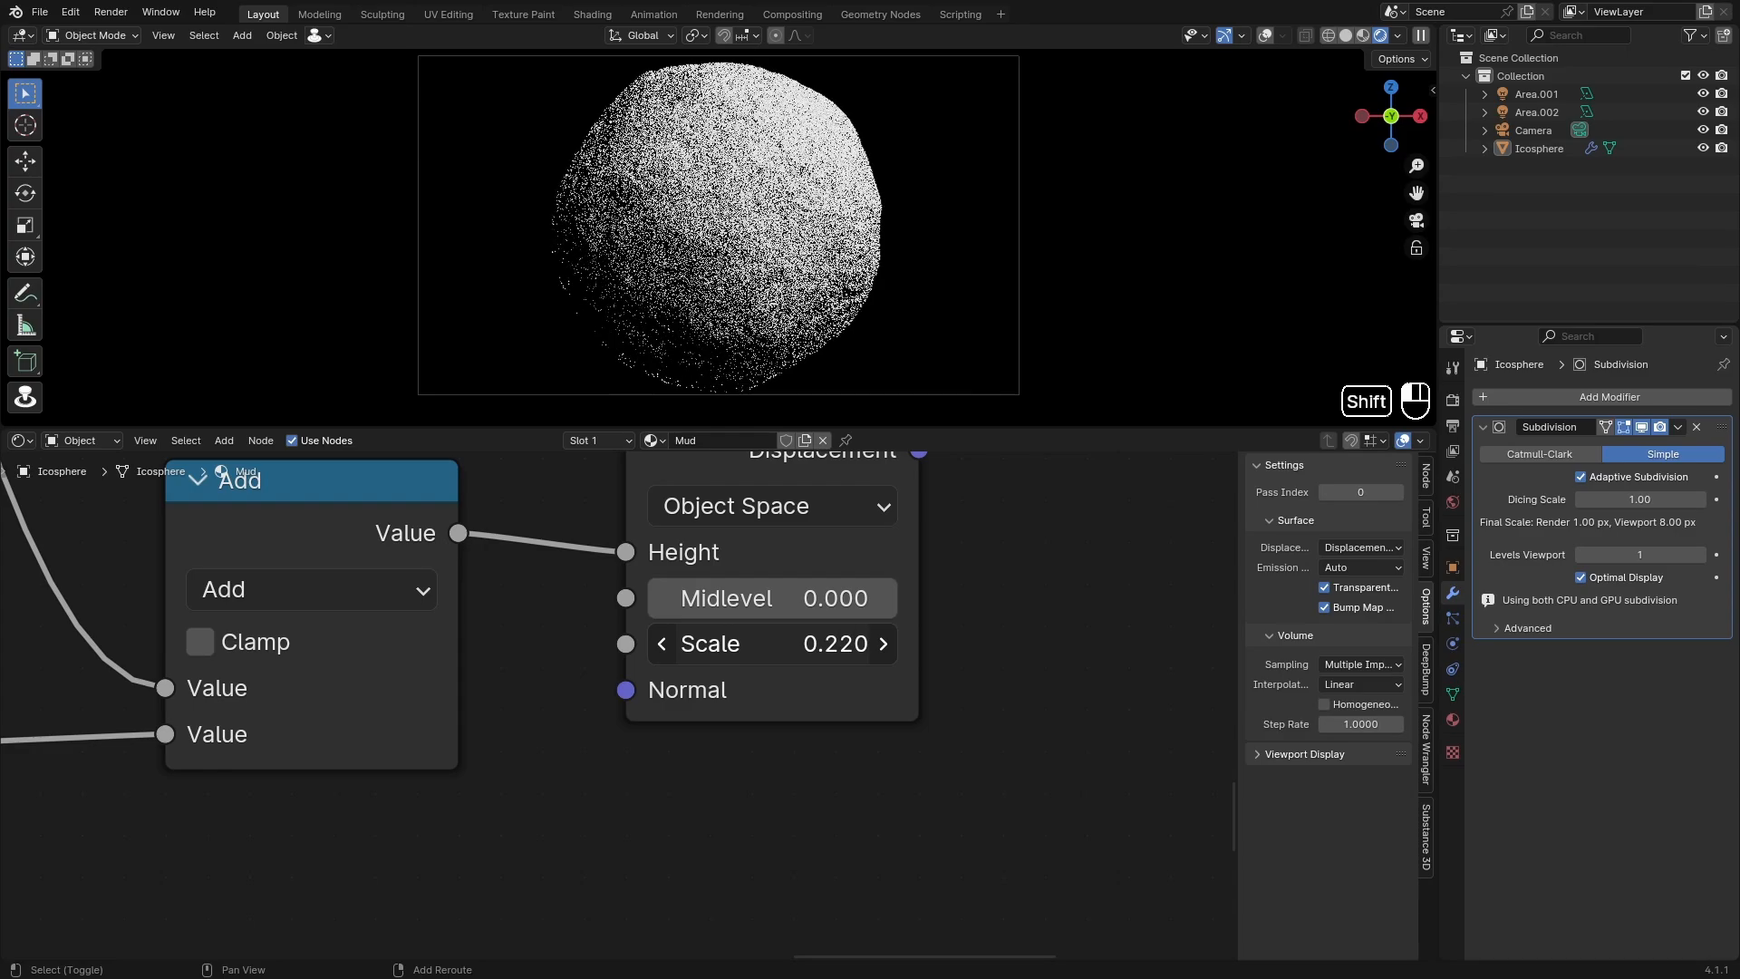
Step: Set the Displacement node's Scale to 0.2
{"action": "left_click", "coordinate": [797, 643]}
{"action": "type", "text": ".2"}
{"action": "key", "text": "Return"}
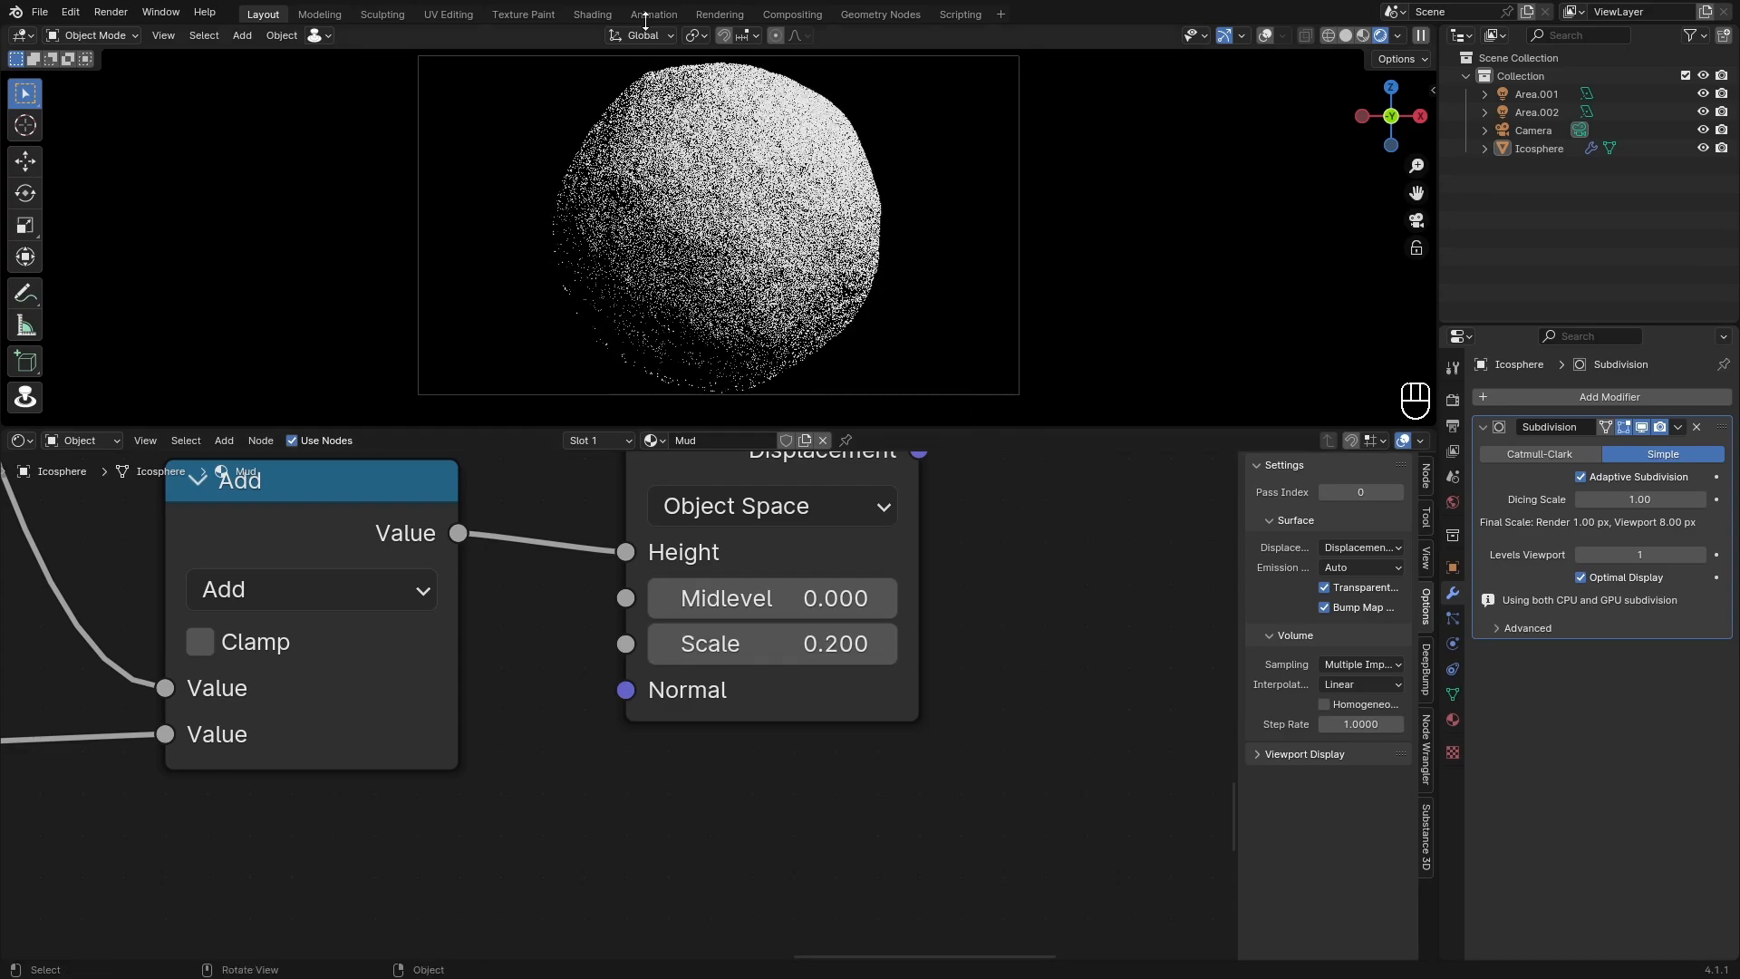
Step: Reposition the Displacement node slightly beside the Add node that feeds its Height
{"action": "scroll", "coordinate": [792, 763], "scroll_direction": "down", "scroll_amount": 10}
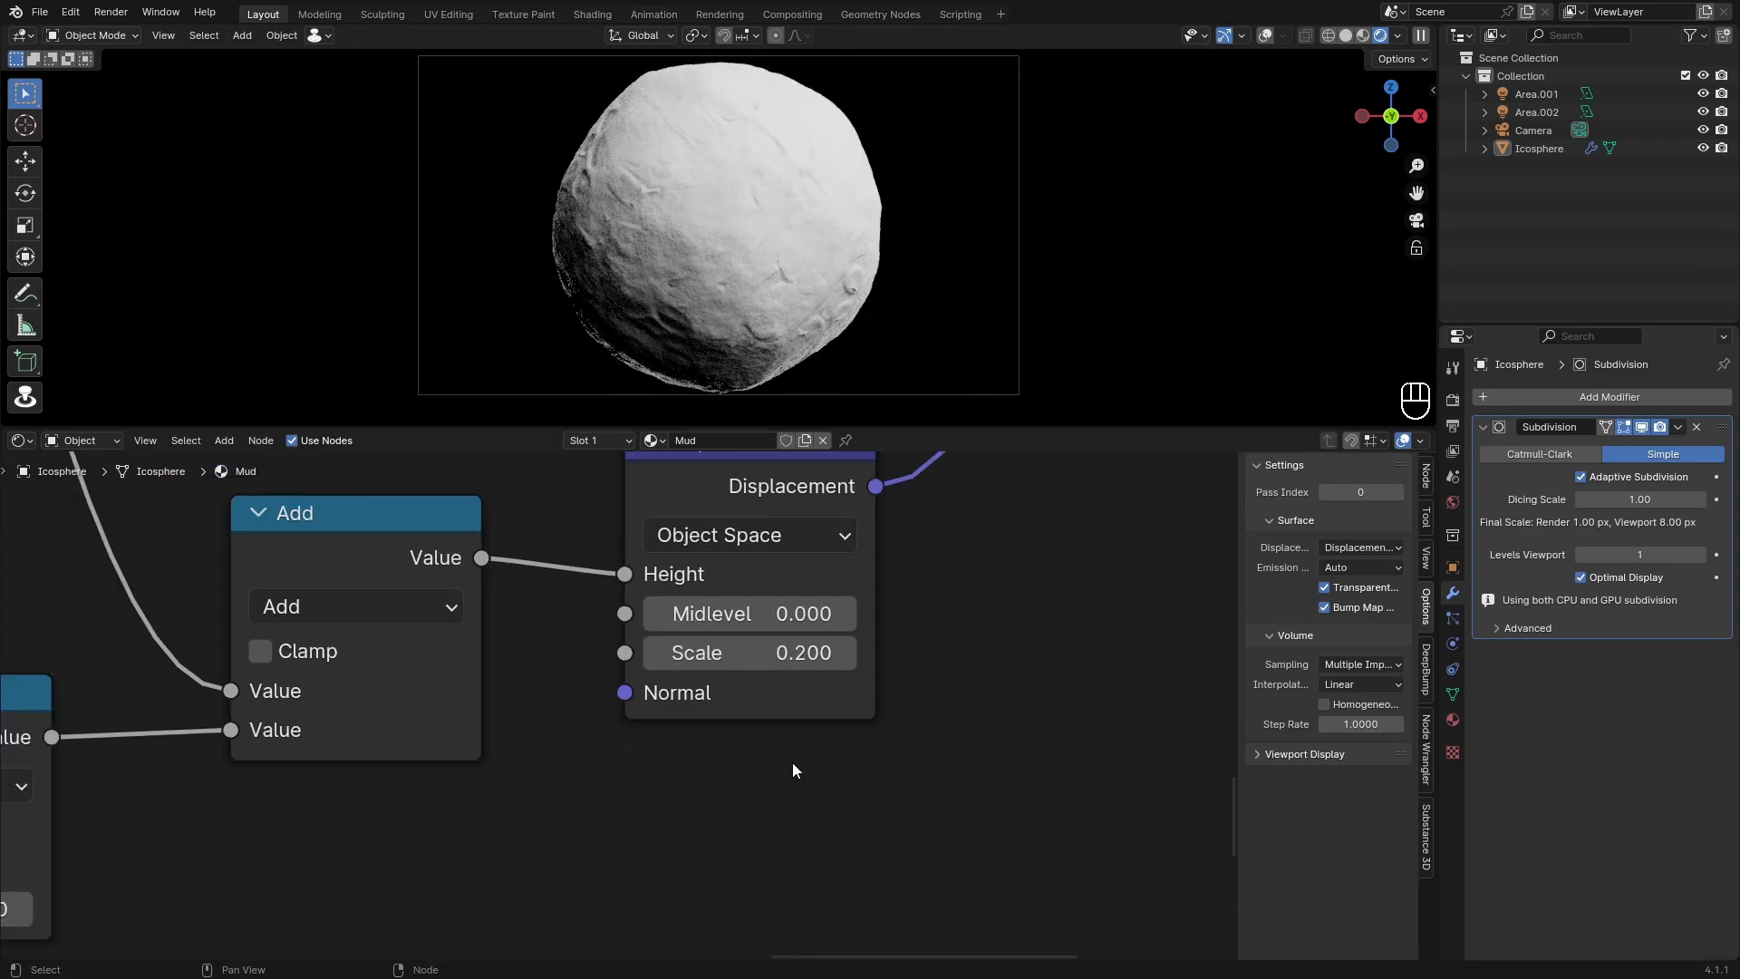
{"action": "middle_click_drag", "start_coordinate": [719, 680], "coordinate": [713, 748]}
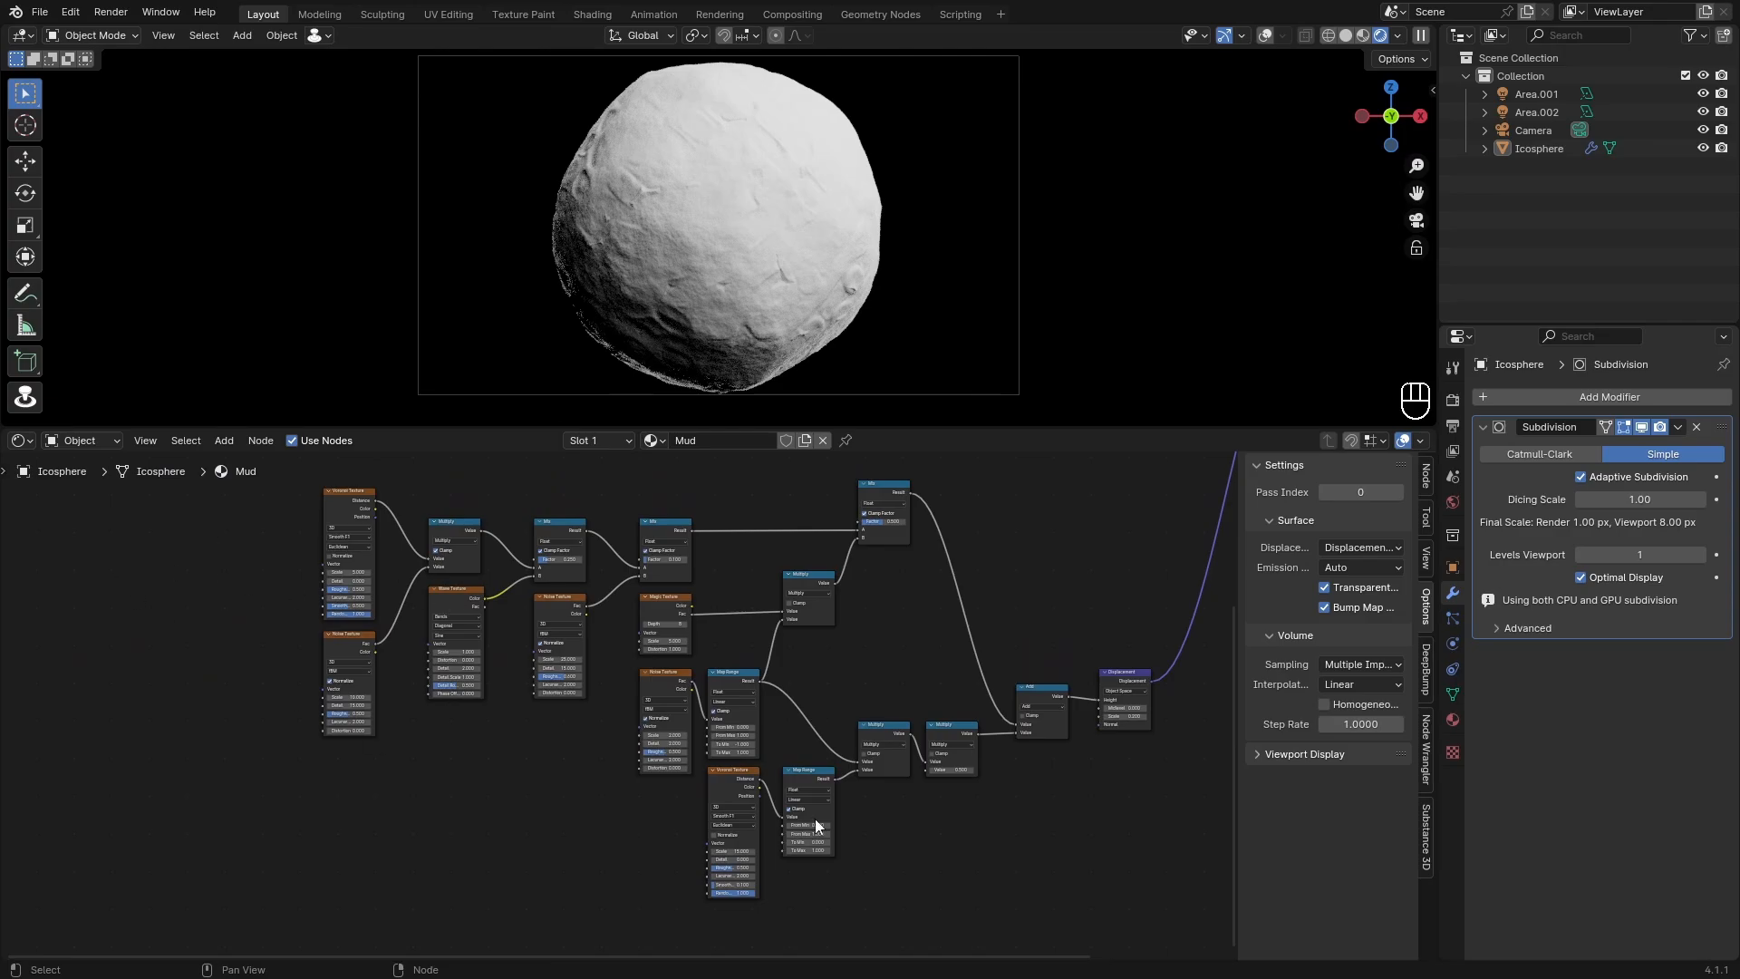
{"action": "middle_click_drag", "start_coordinate": [1076, 667], "coordinate": [413, 594]}
{"action": "scroll", "coordinate": [495, 633], "scroll_direction": "up", "scroll_amount": 15}
{"action": "middle_click_drag", "start_coordinate": [494, 633], "coordinate": [942, 770]}
{"action": "left_click_drag", "start_coordinate": [786, 635], "coordinate": [787, 669]}
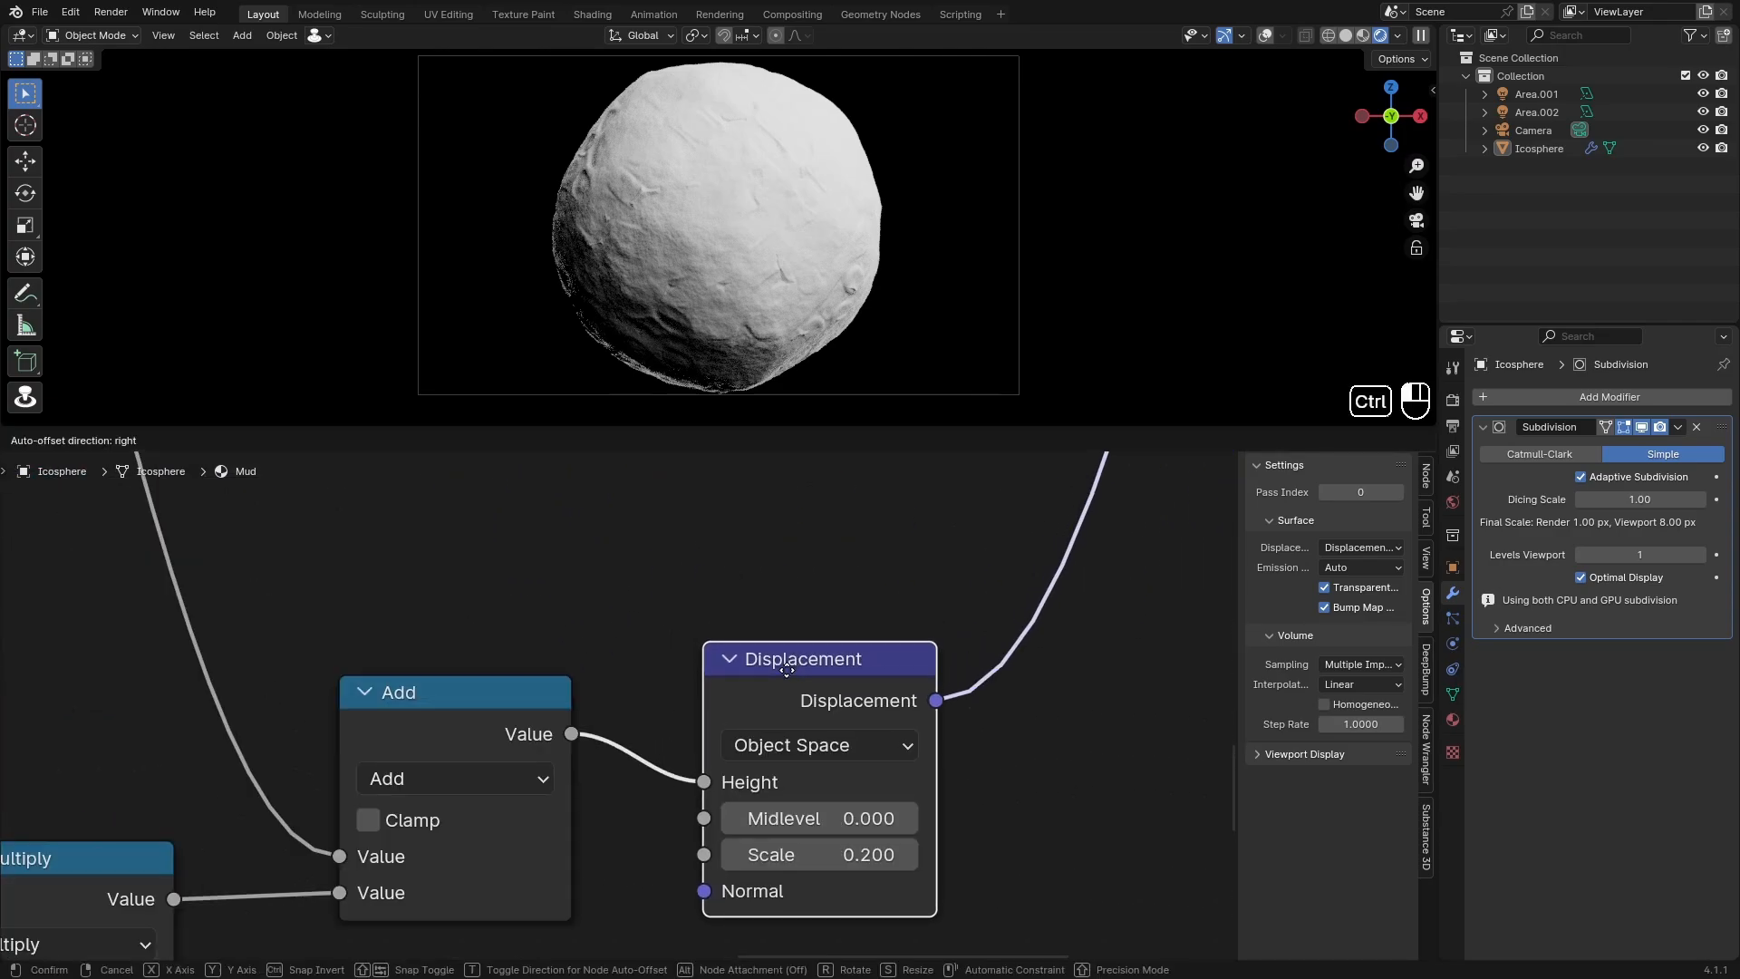
{"action": "left_click", "coordinate": [802, 594]}
Step: Try raising the Displacement node's Scale to 0.5, and return it to 0.2
{"action": "middle_click_drag", "start_coordinate": [819, 852], "coordinate": [848, 645]}
{"action": "scroll", "coordinate": [848, 645], "scroll_direction": "up", "scroll_amount": 3}
{"action": "left_click_drag", "start_coordinate": [847, 645], "coordinate": [1010, 646], "text": "shift"}
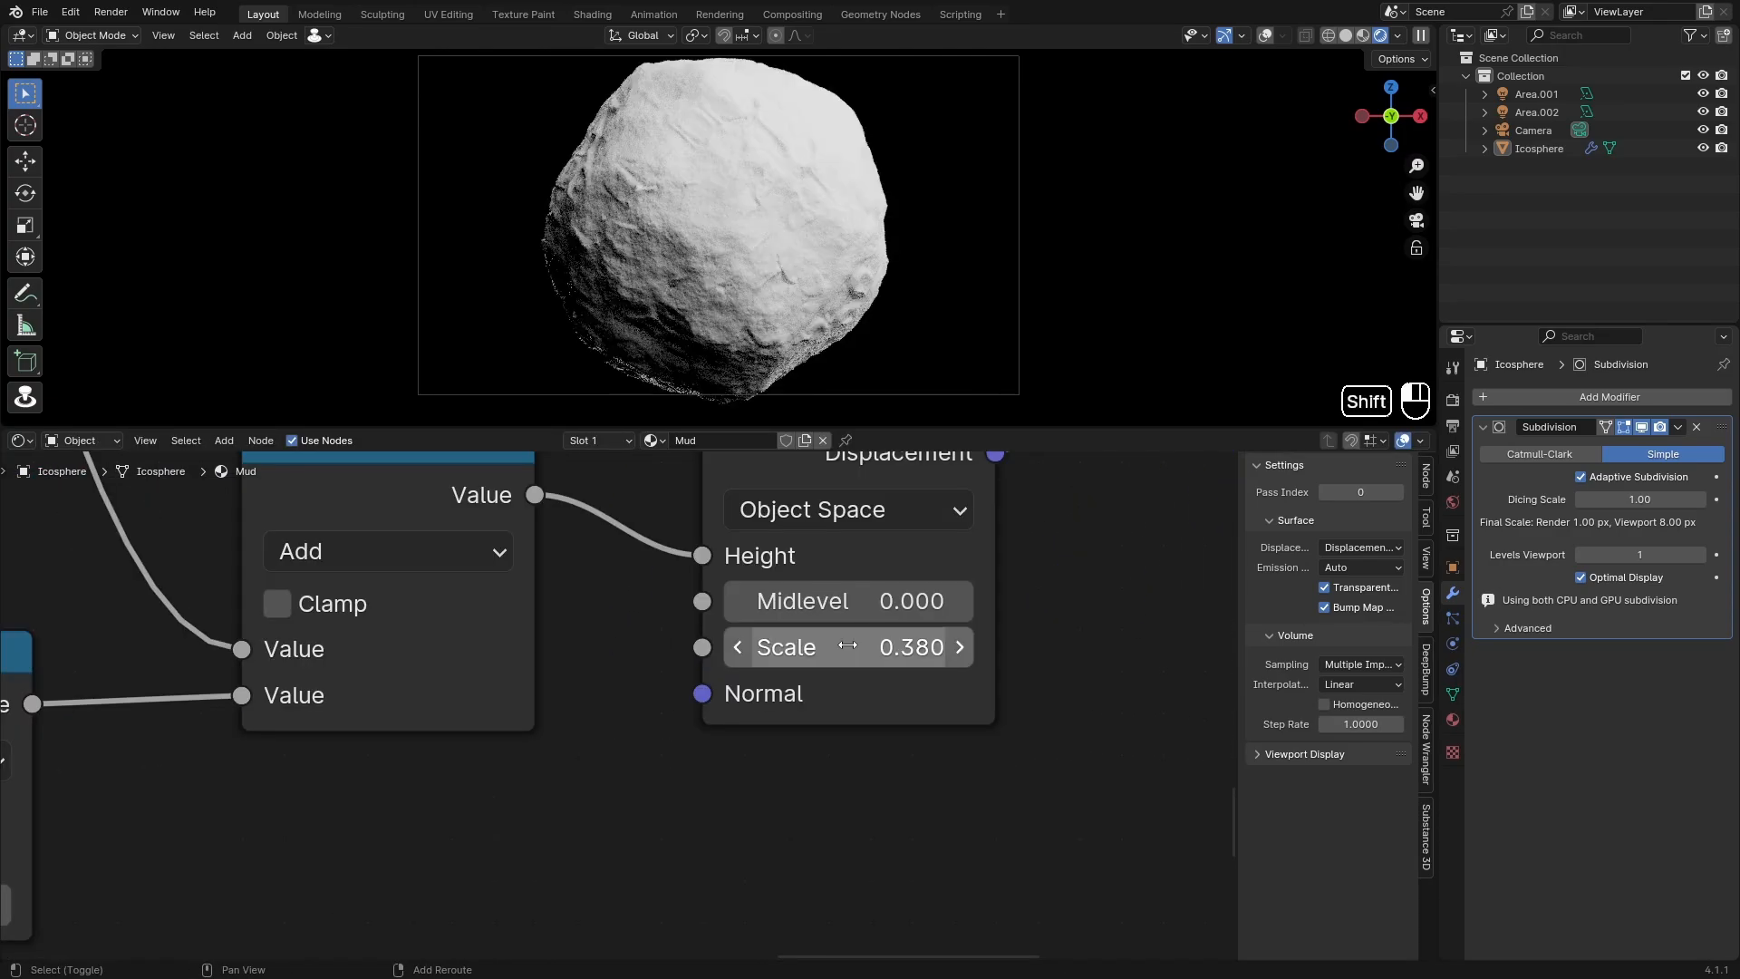
{"action": "left_click_drag", "start_coordinate": [873, 662], "coordinate": [884, 662]}
{"action": "left_click", "coordinate": [873, 662]}
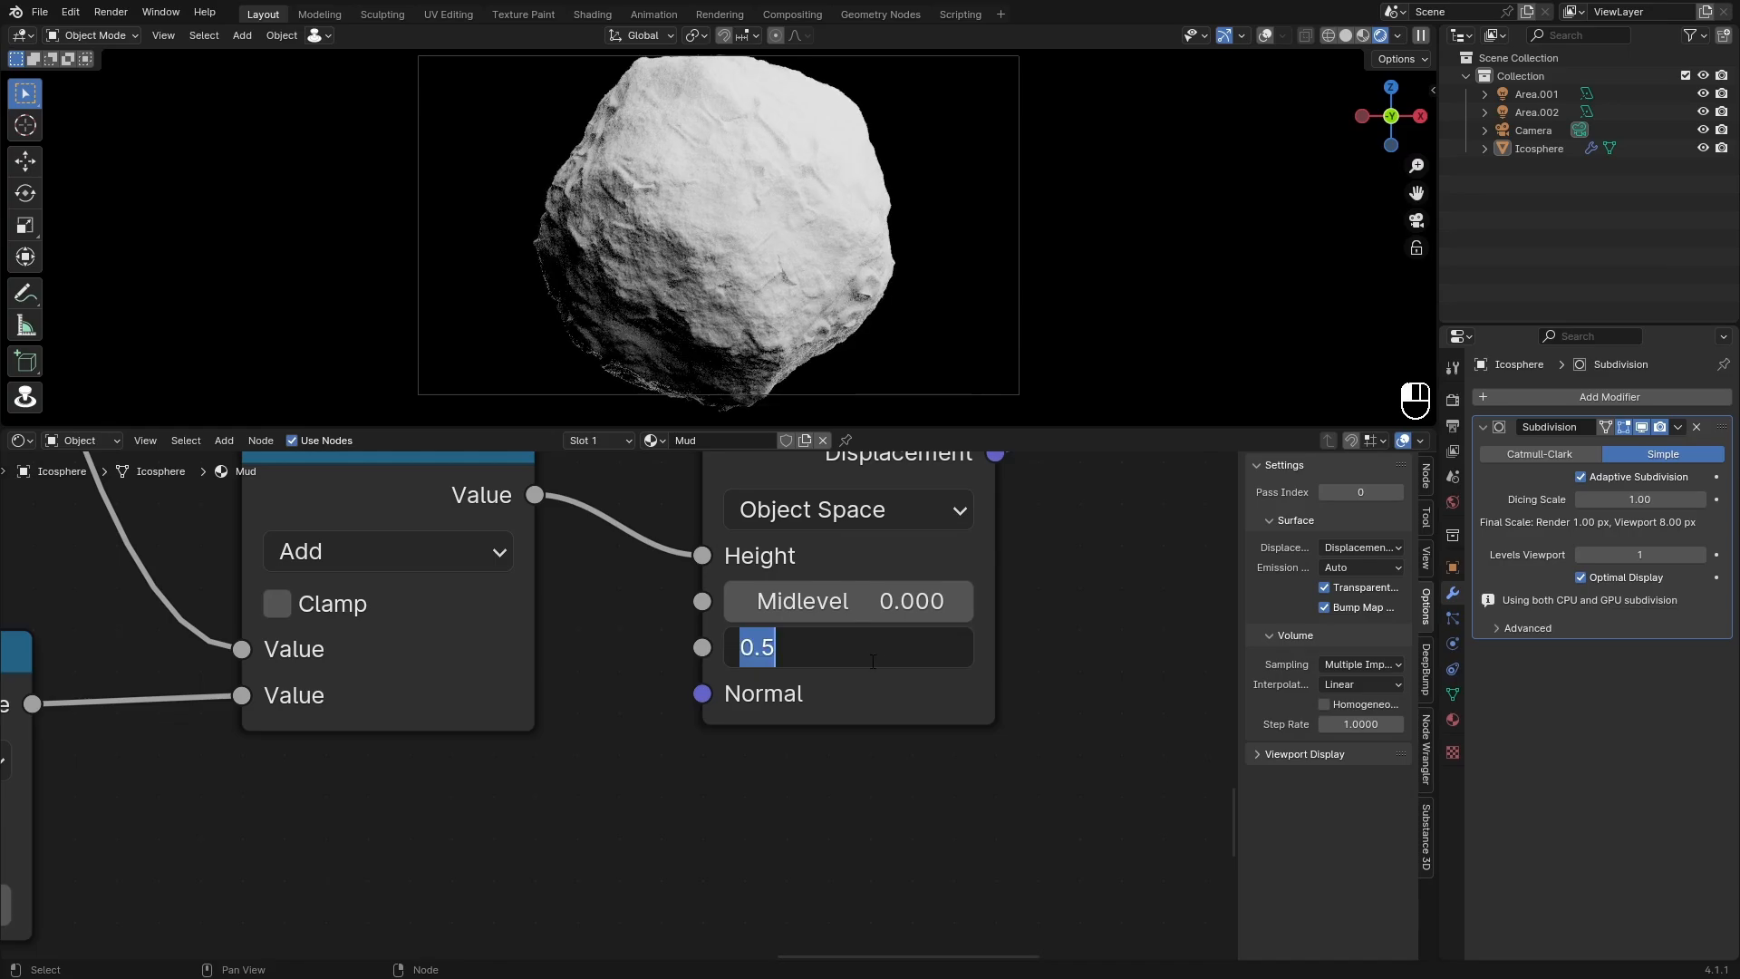
{"action": "type", "text": ".2"}
{"action": "key", "text": "Return"}
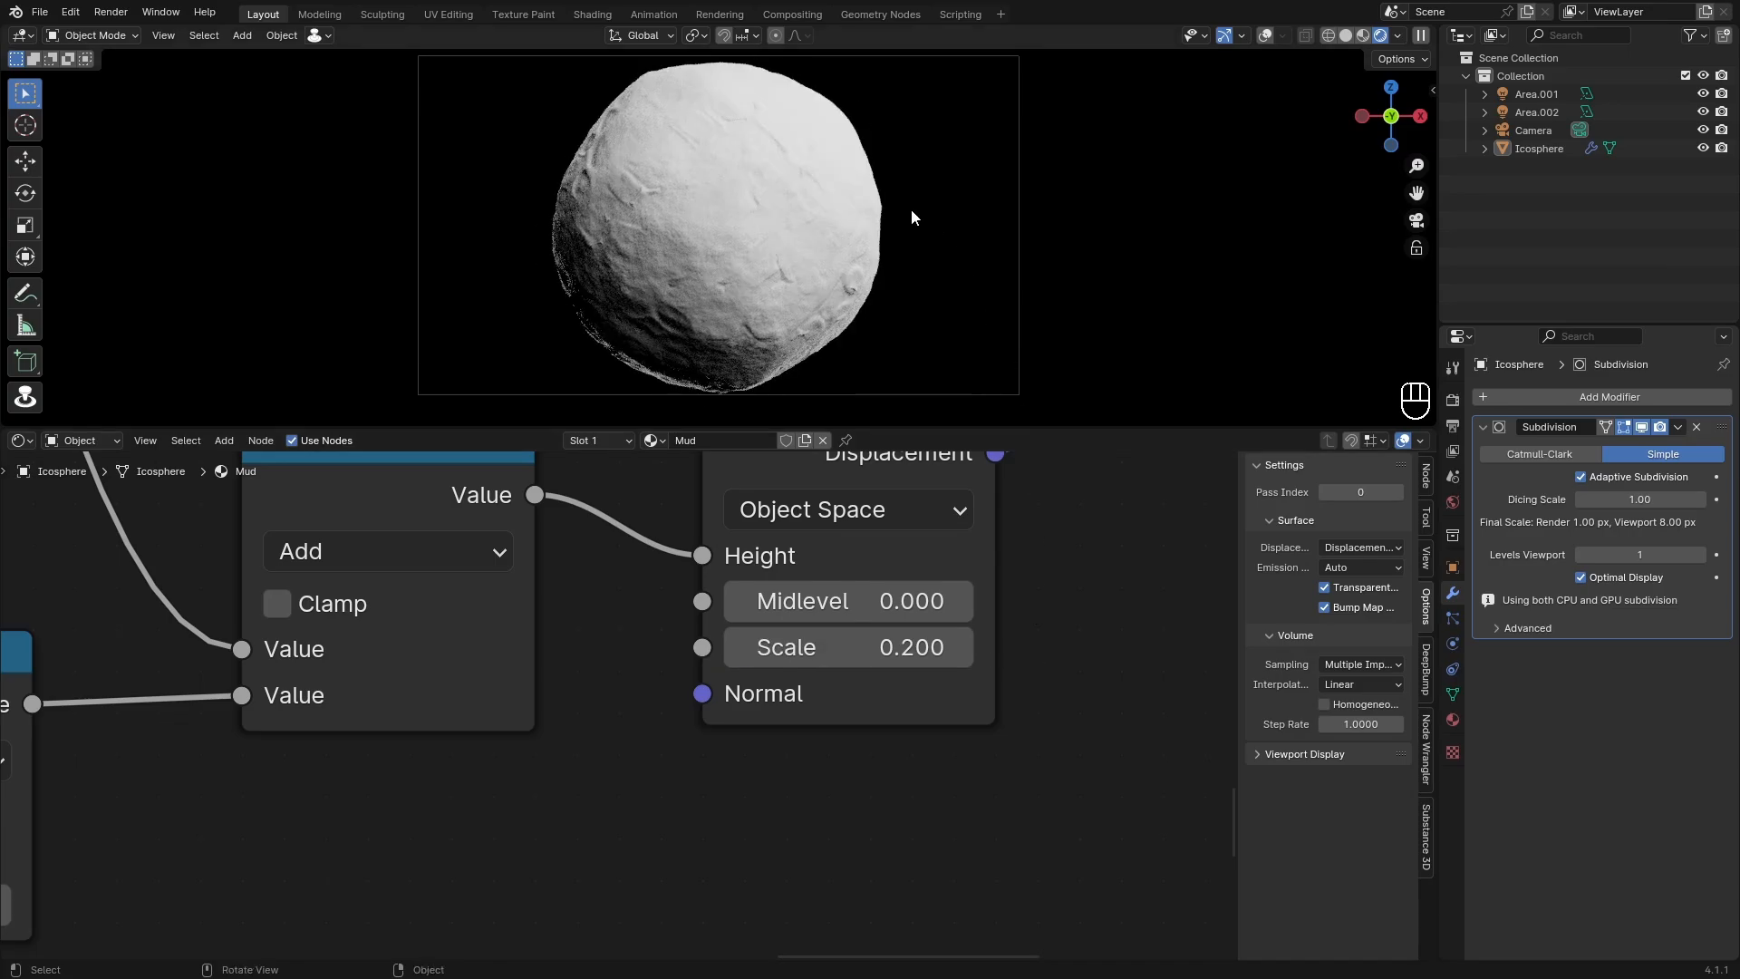
Step: Move the camera slightly back from the sphere along its local Z axis
{"action": "left_click", "coordinate": [1020, 176]}
{"action": "key", "text": "g"}
{"action": "key", "text": "z"}
{"action": "key", "text": "z"}
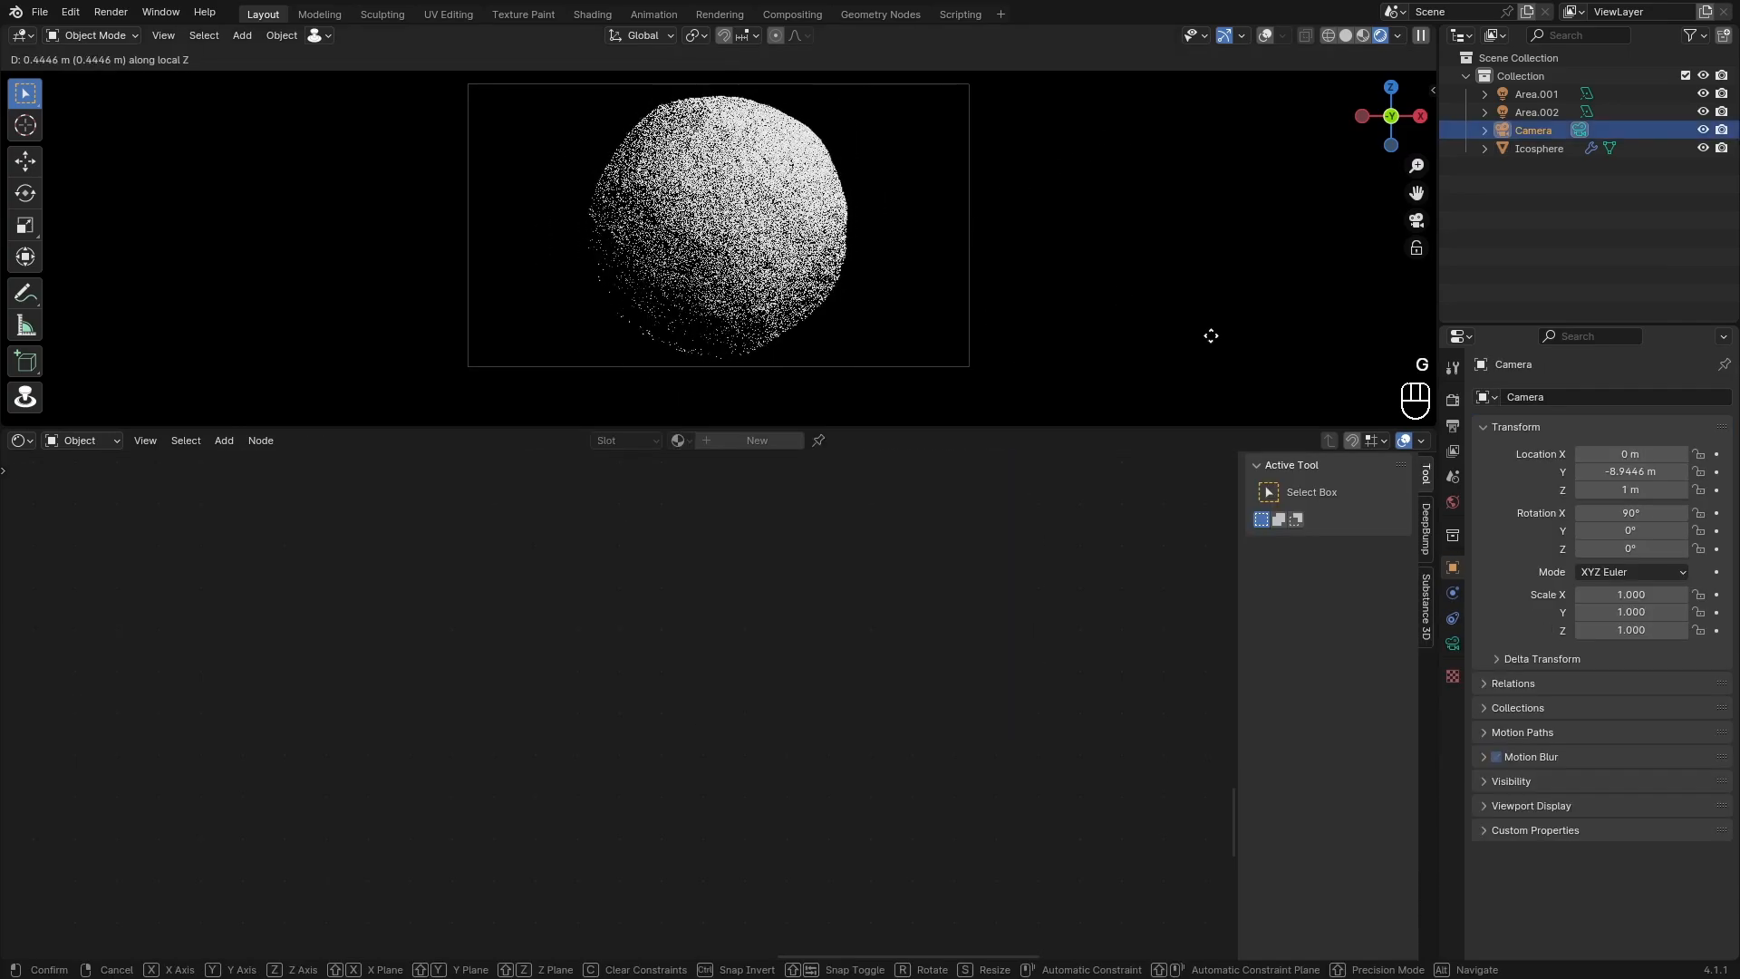
{"action": "left_click", "coordinate": [1240, 346]}
Step: Add a Noise Texture near the Principled BSDF with Scale 10 and Detail 15
{"action": "key", "text": "shift+a"}
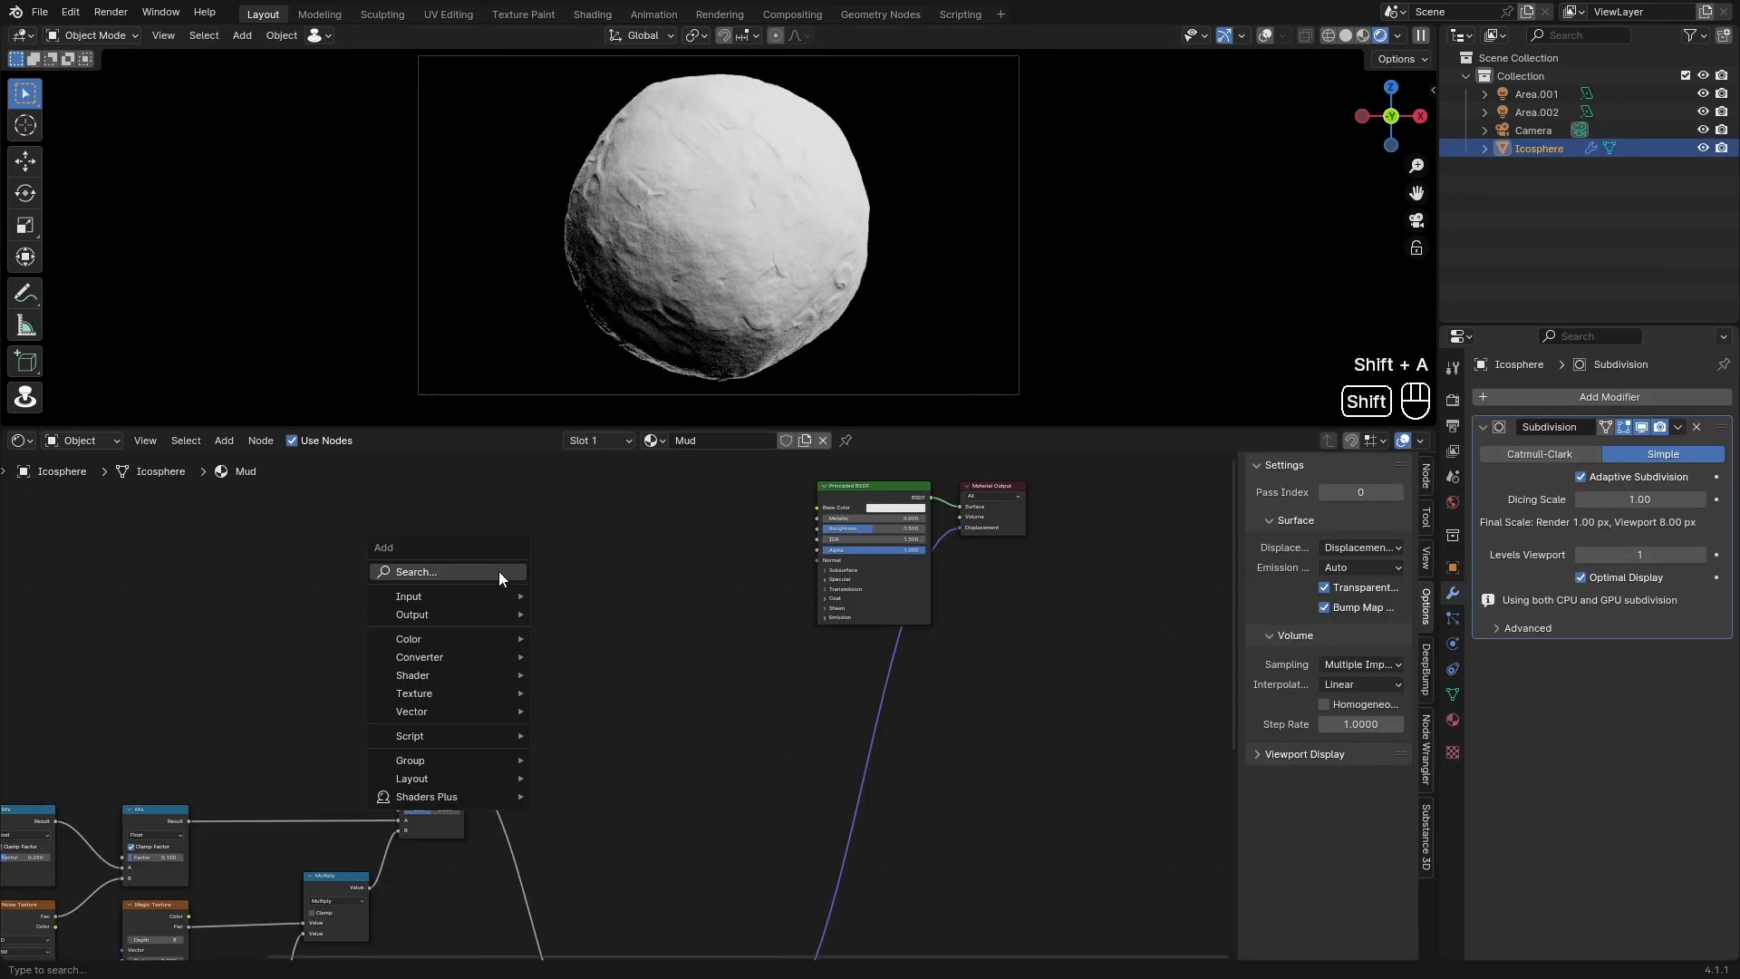
{"action": "left_click", "coordinate": [498, 571]}
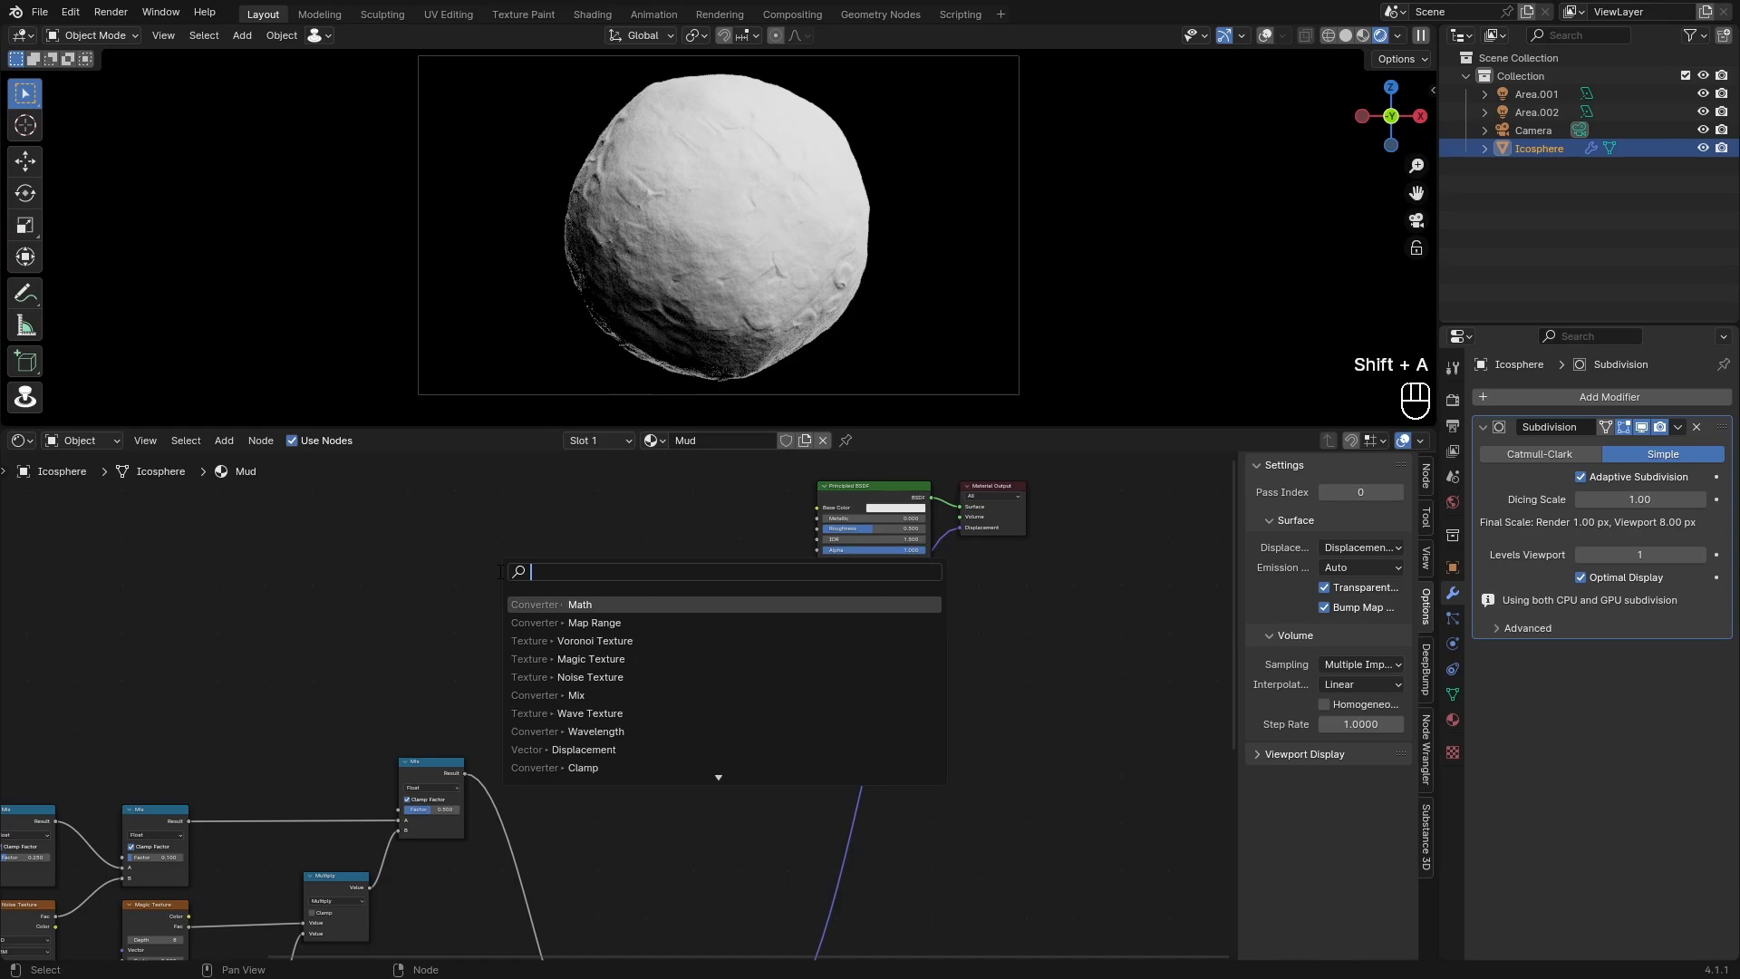
{"action": "type", "text": "noi"}
{"action": "left_click", "coordinate": [540, 604]}
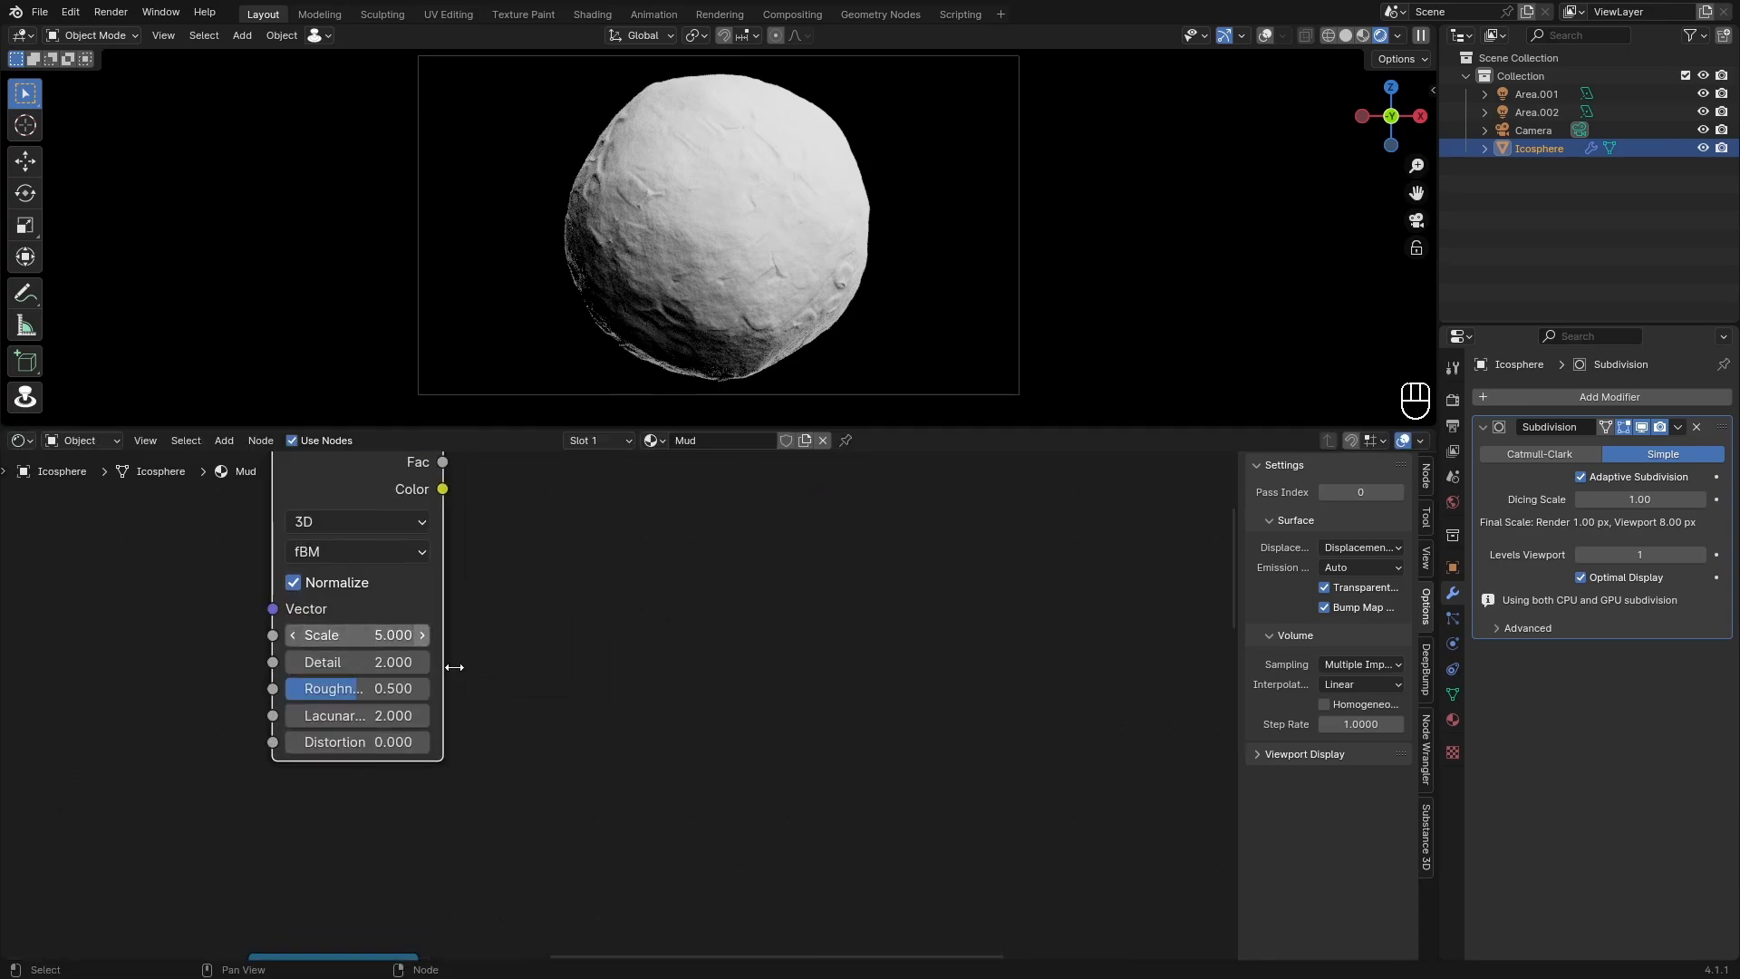
{"action": "scroll", "coordinate": [454, 666], "scroll_direction": "down", "scroll_amount": 1}
{"action": "middle_click_drag", "start_coordinate": [364, 655], "coordinate": [498, 682]}
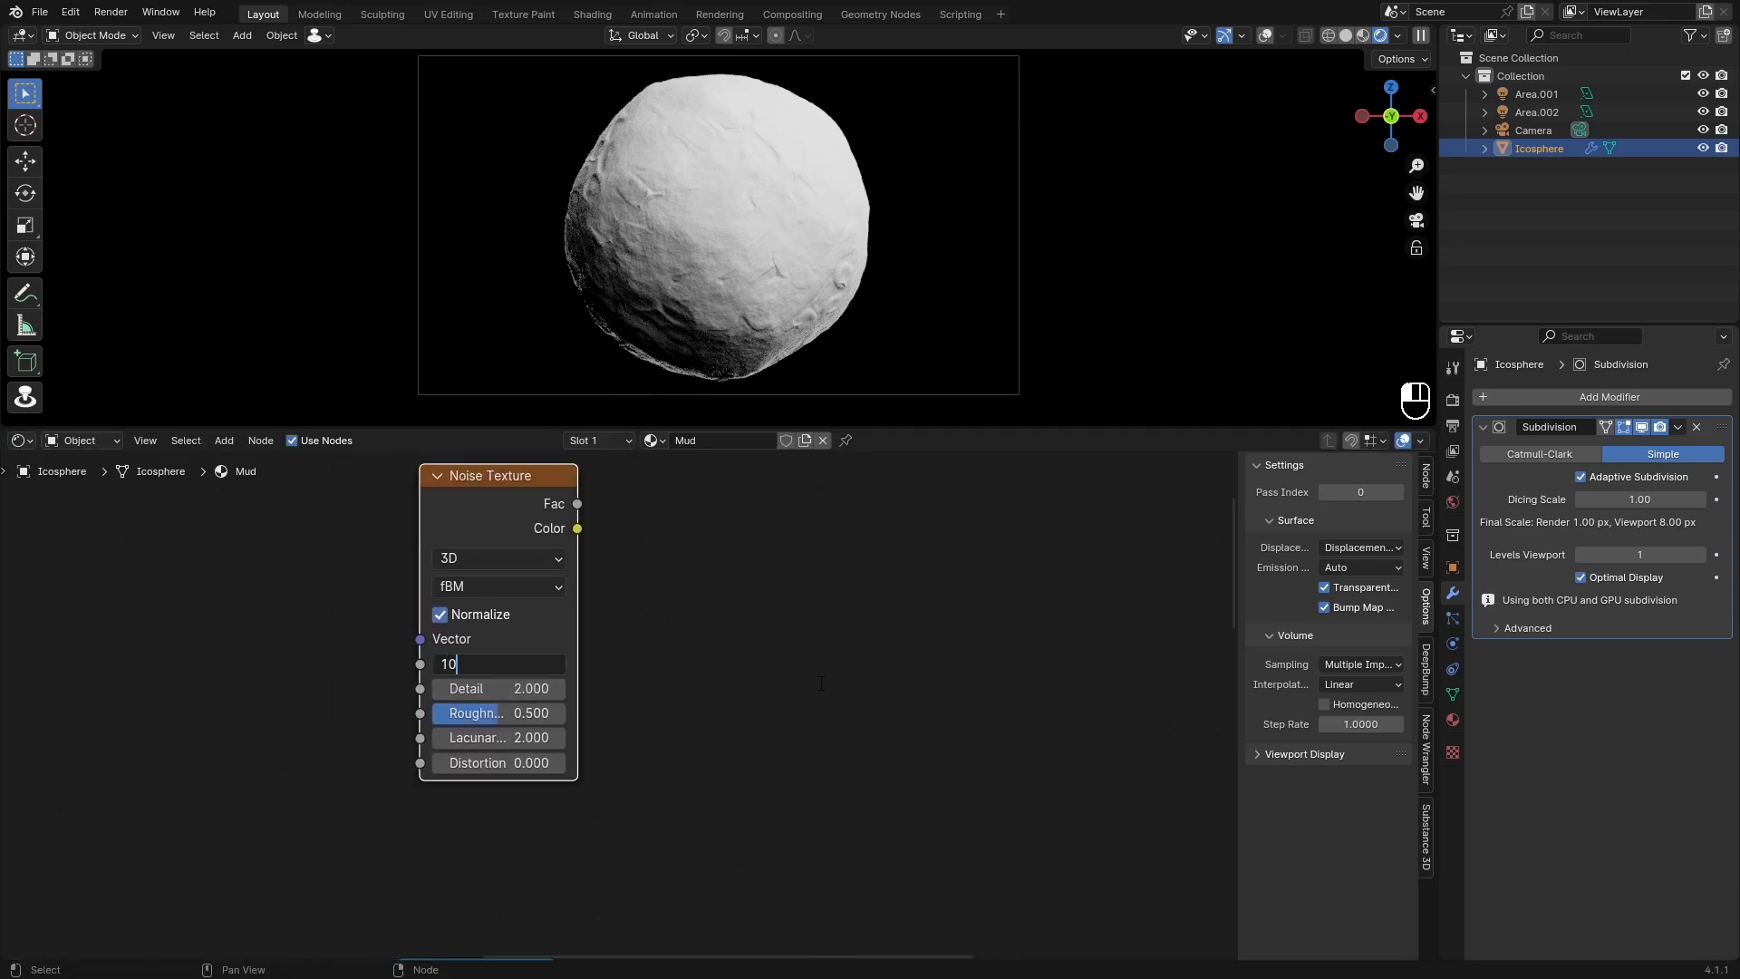
{"action": "key", "text": "Tab"}
{"action": "type", "text": "15"}
{"action": "key", "text": "Return"}
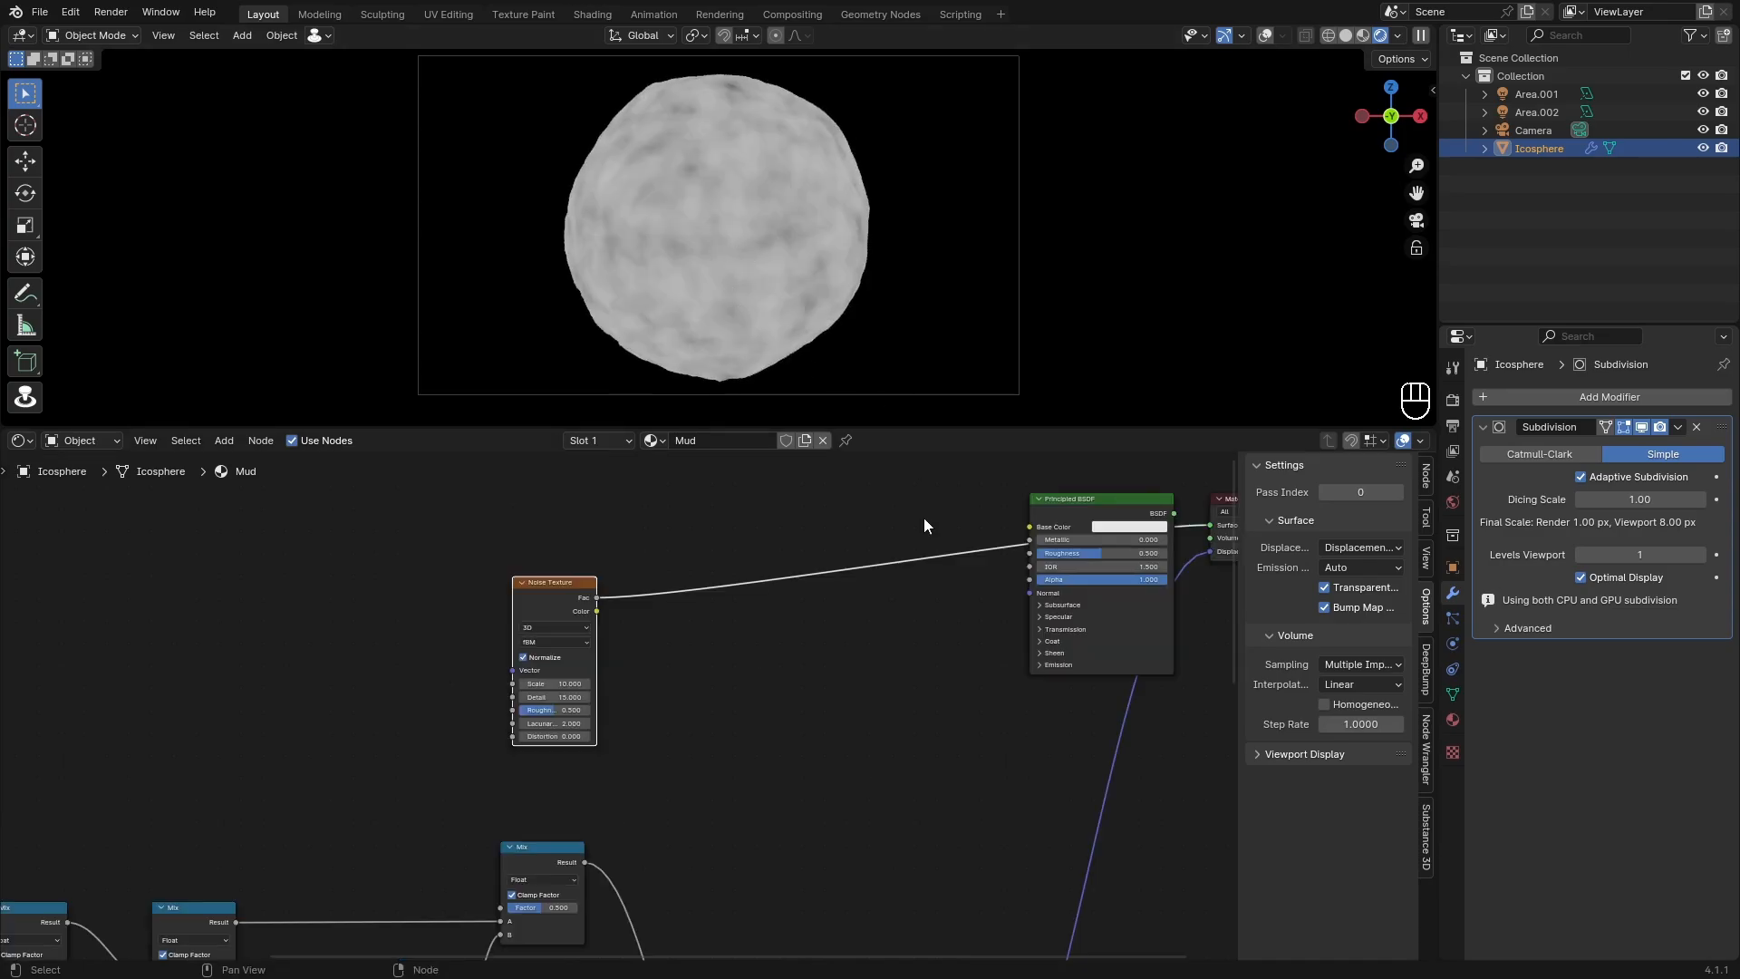
Step: Add a Bump node between the Noise Texture's Fac and the Principled BSDF's Normal, using its Height input, and preview the Principled BSDF
{"action": "middle_click_drag", "start_coordinate": [924, 525], "coordinate": [847, 520]}
{"action": "key", "text": "shift+a"}
{"action": "left_click", "coordinate": [781, 565]}
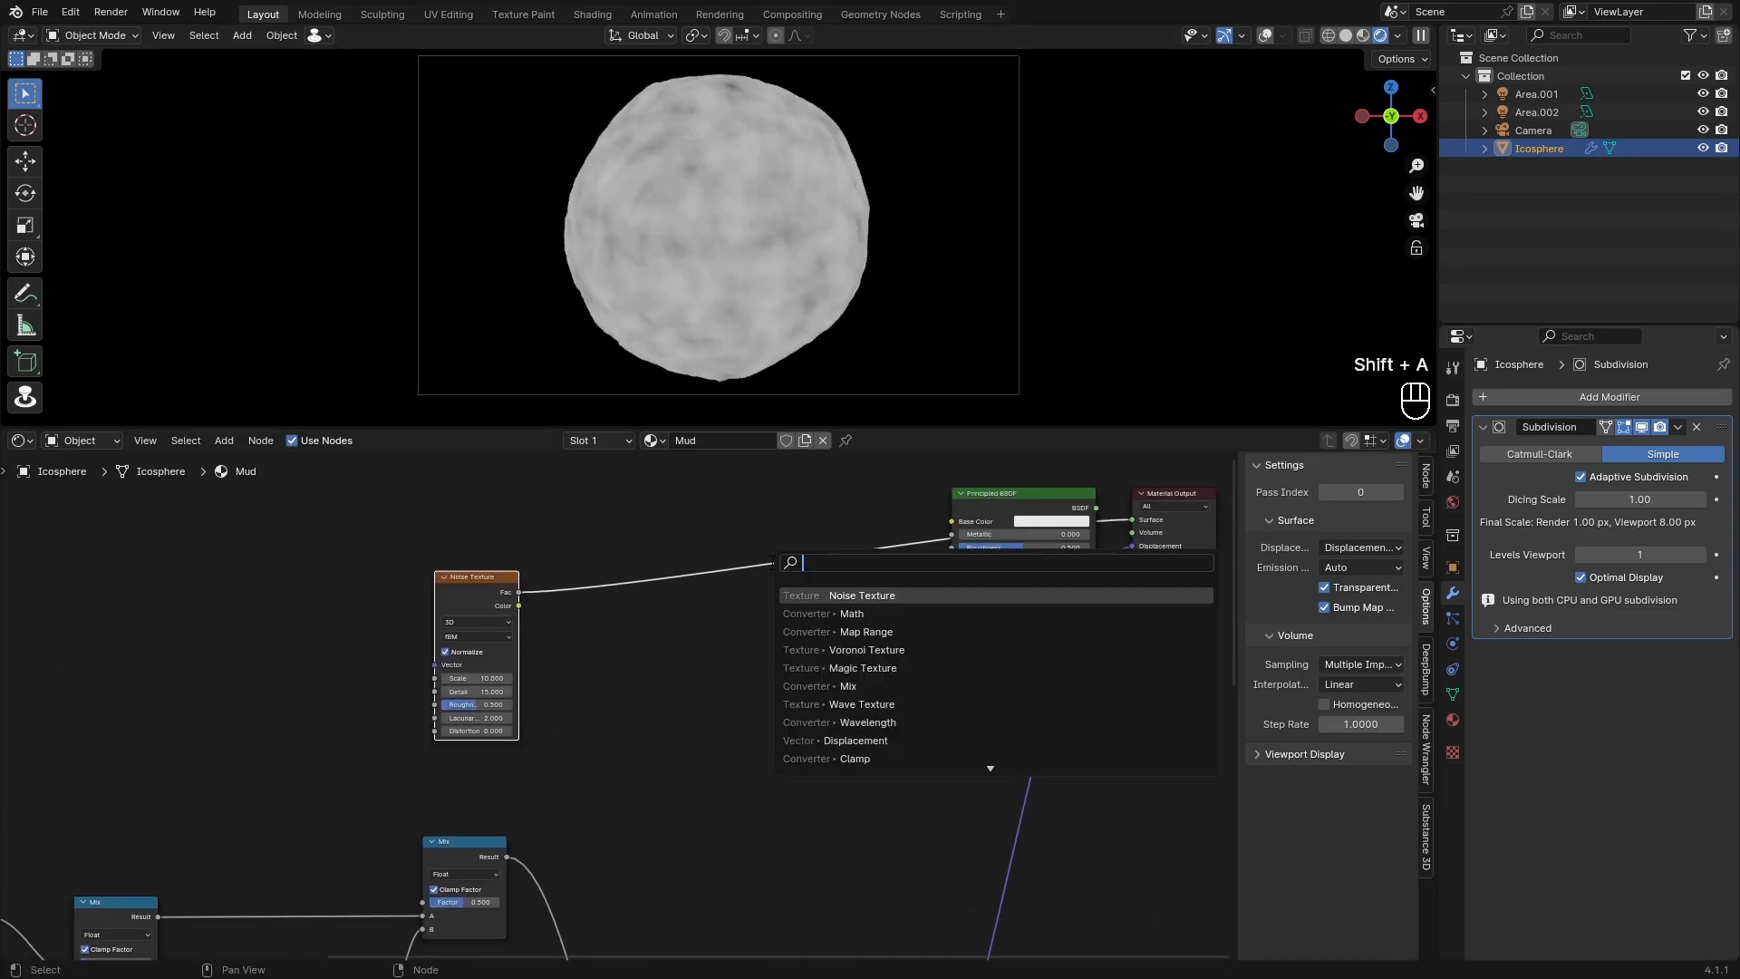
{"action": "type", "text": "bump"}
{"action": "key", "text": "Return"}
{"action": "left_click", "coordinate": [811, 584]}
{"action": "left_click_drag", "start_coordinate": [518, 591], "coordinate": [808, 660]}
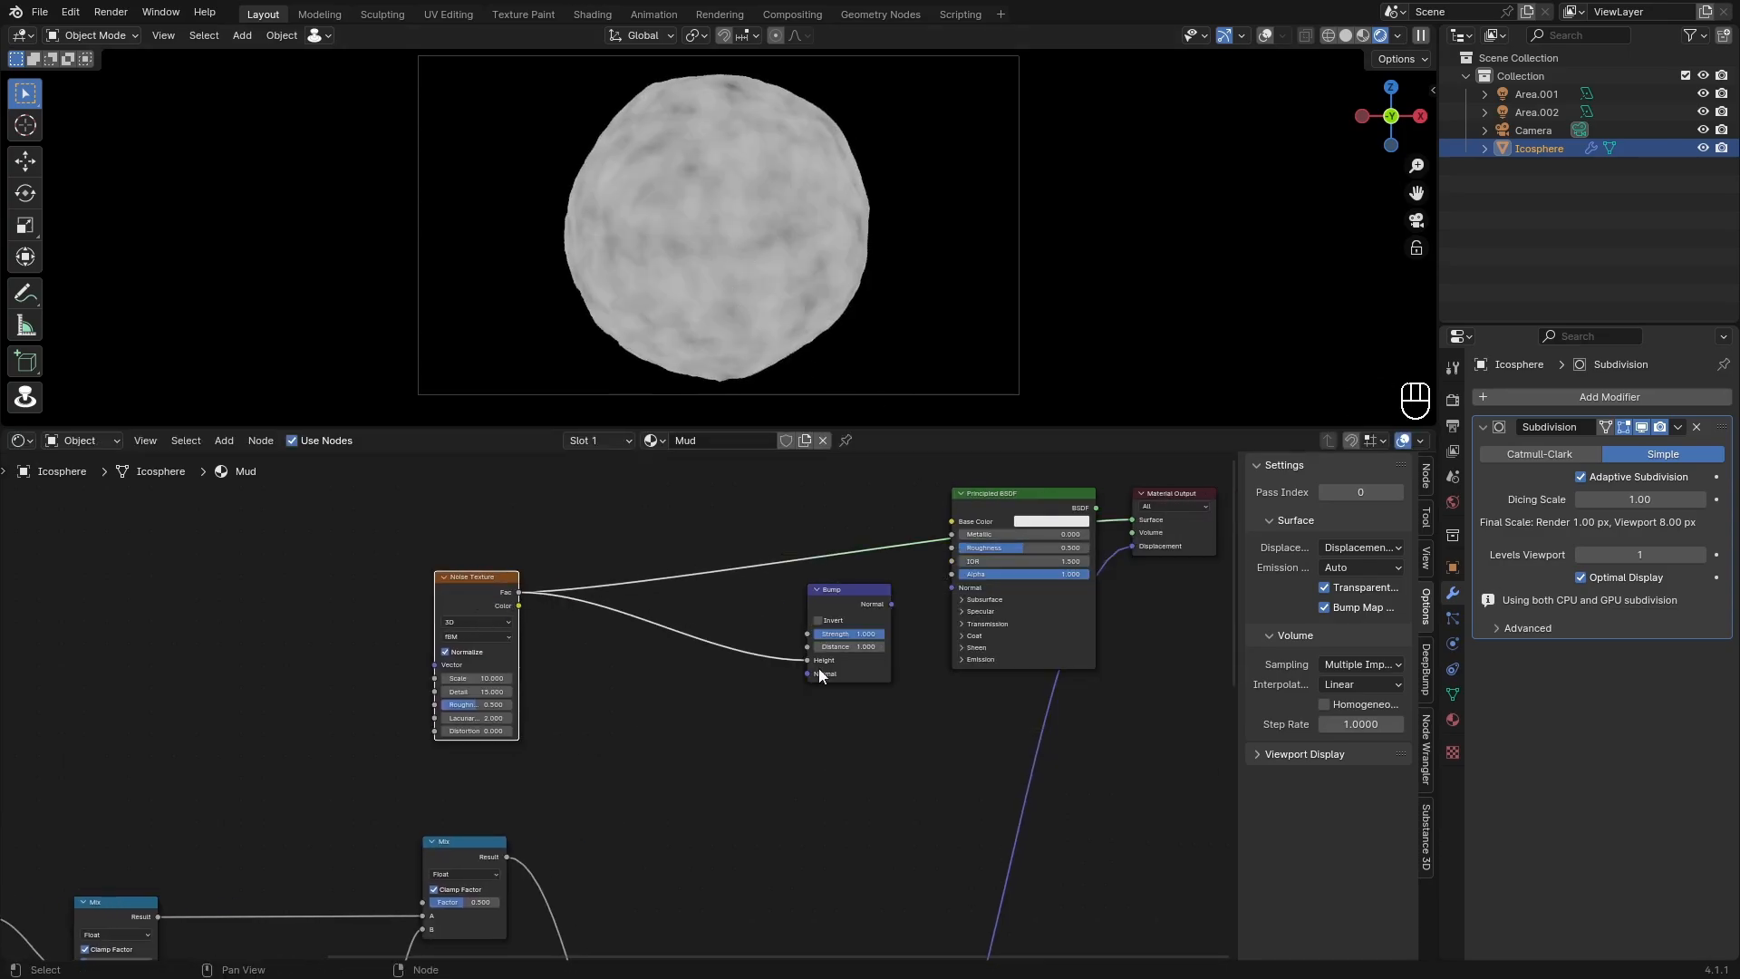
{"action": "left_click_drag", "start_coordinate": [891, 604], "coordinate": [952, 588]}
{"action": "middle_click_drag", "start_coordinate": [880, 596], "coordinate": [733, 657]}
{"action": "left_click", "coordinate": [856, 563], "text": "ctrl+shift"}
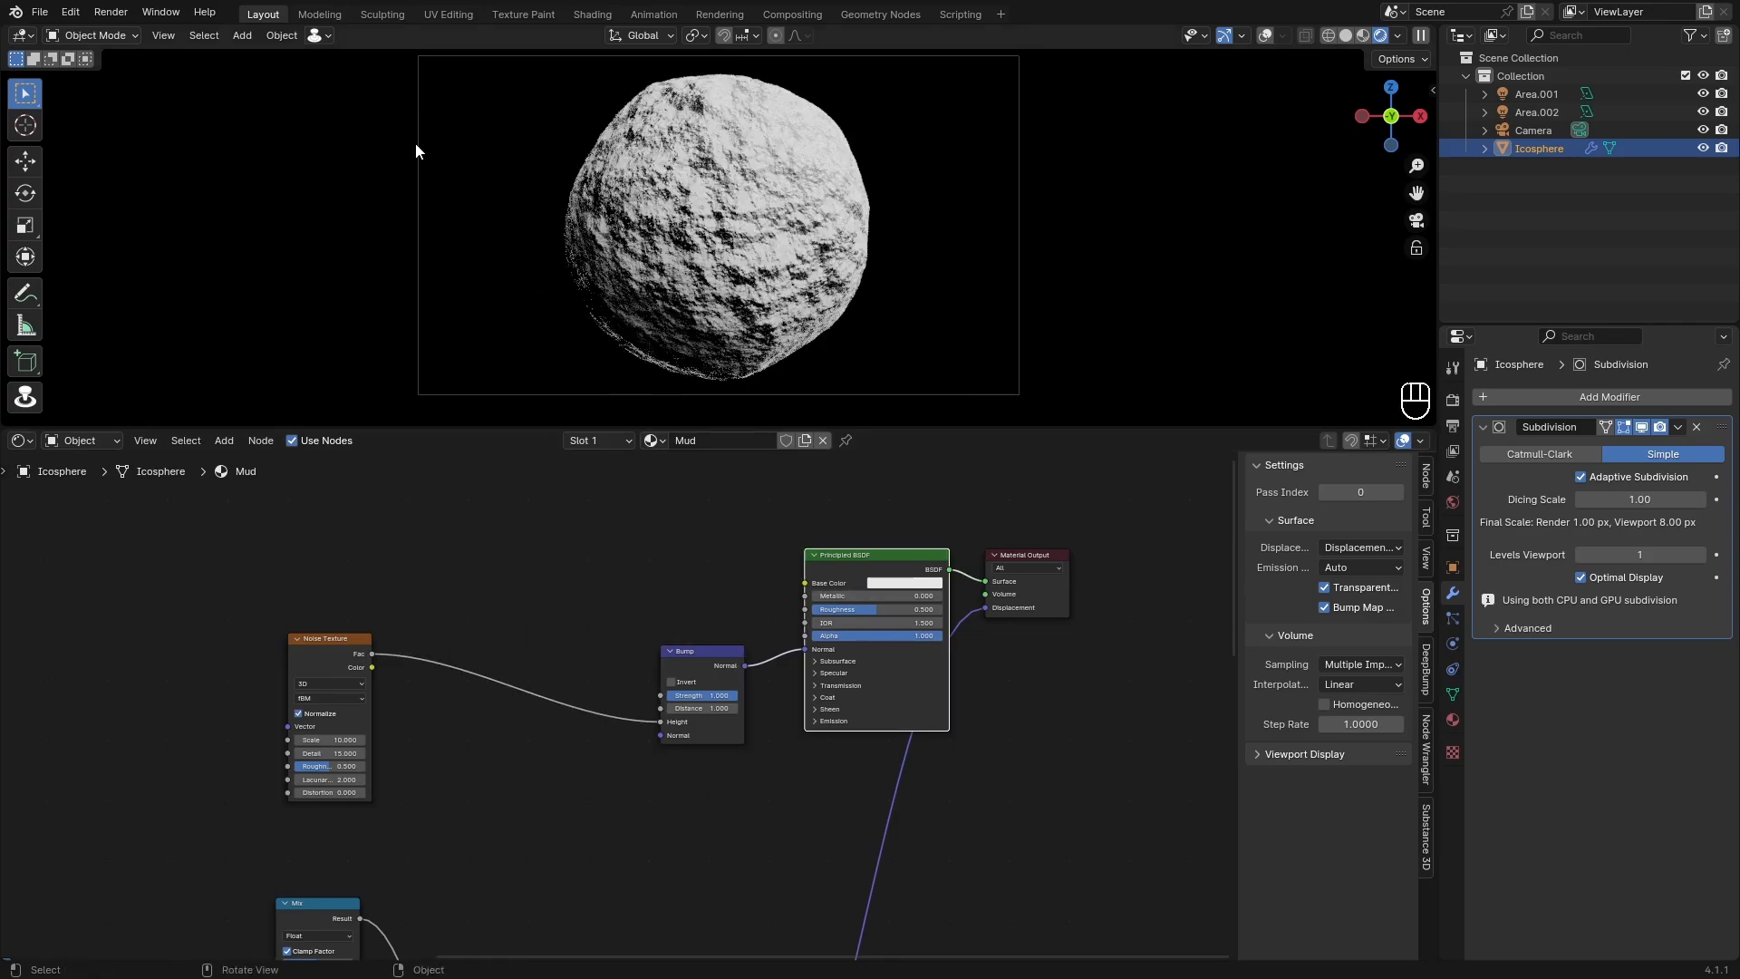
Step: Lower the Bump node's Strength to 0.2
{"action": "scroll", "coordinate": [806, 696], "scroll_direction": "up", "scroll_amount": 3}
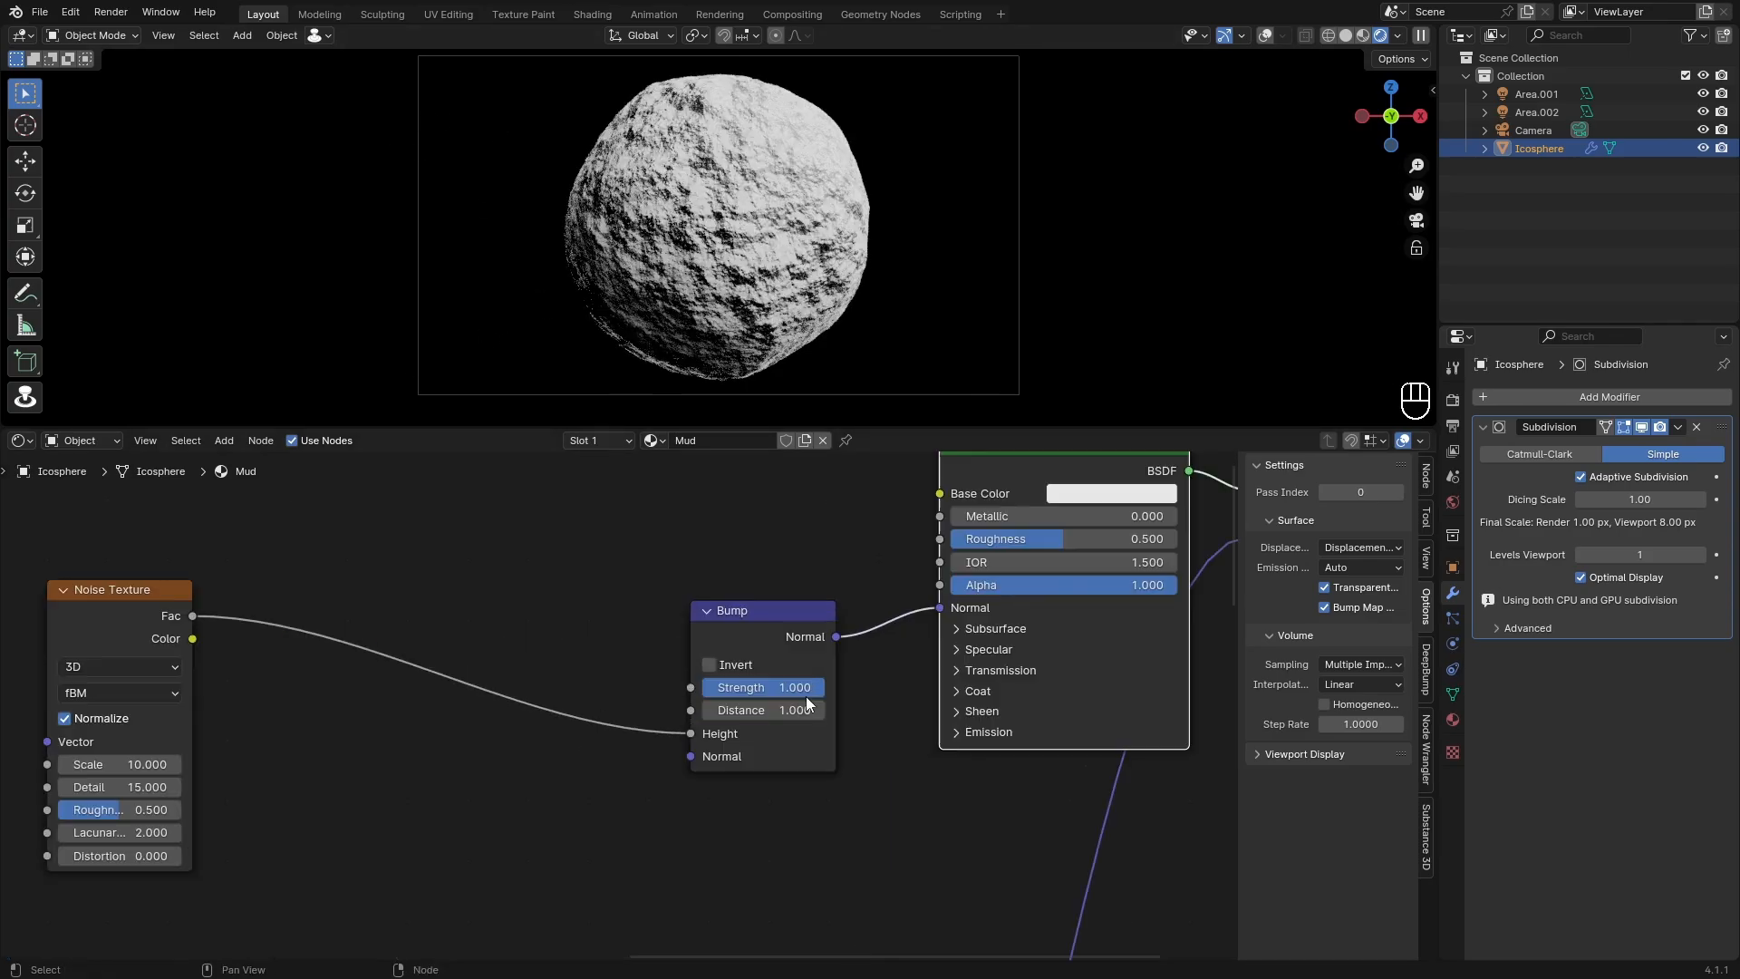
{"action": "left_click_drag", "start_coordinate": [781, 692], "coordinate": [740, 688]}
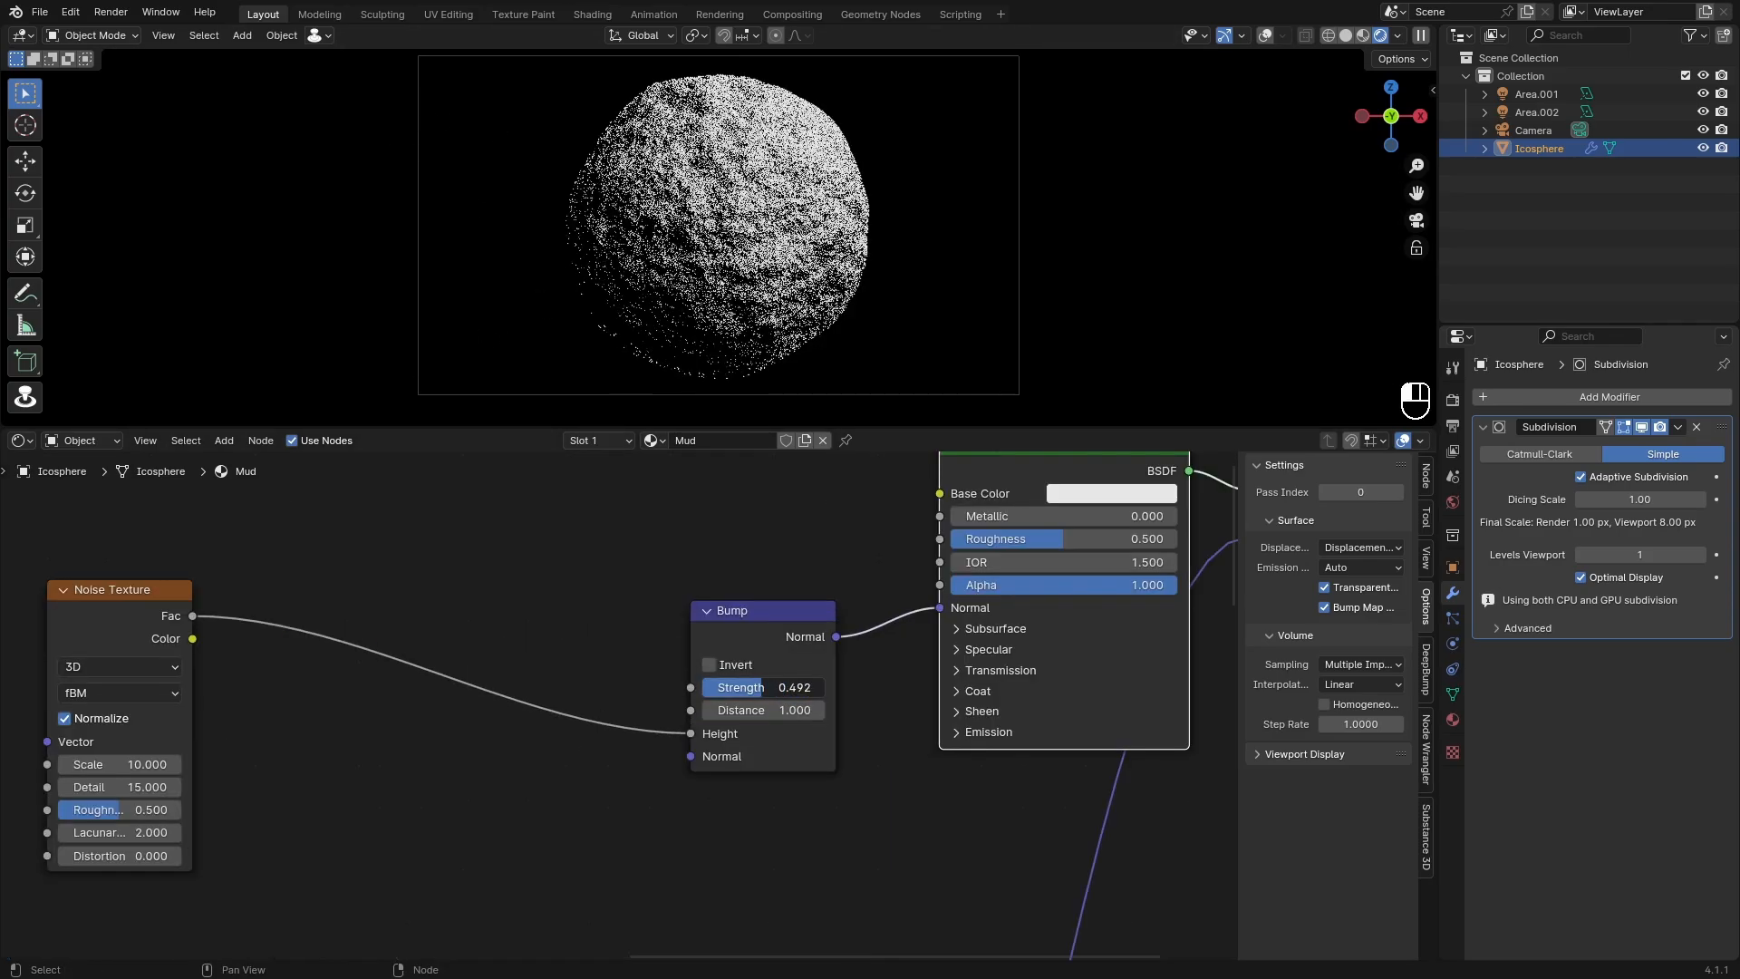
{"action": "left_click", "coordinate": [745, 687]}
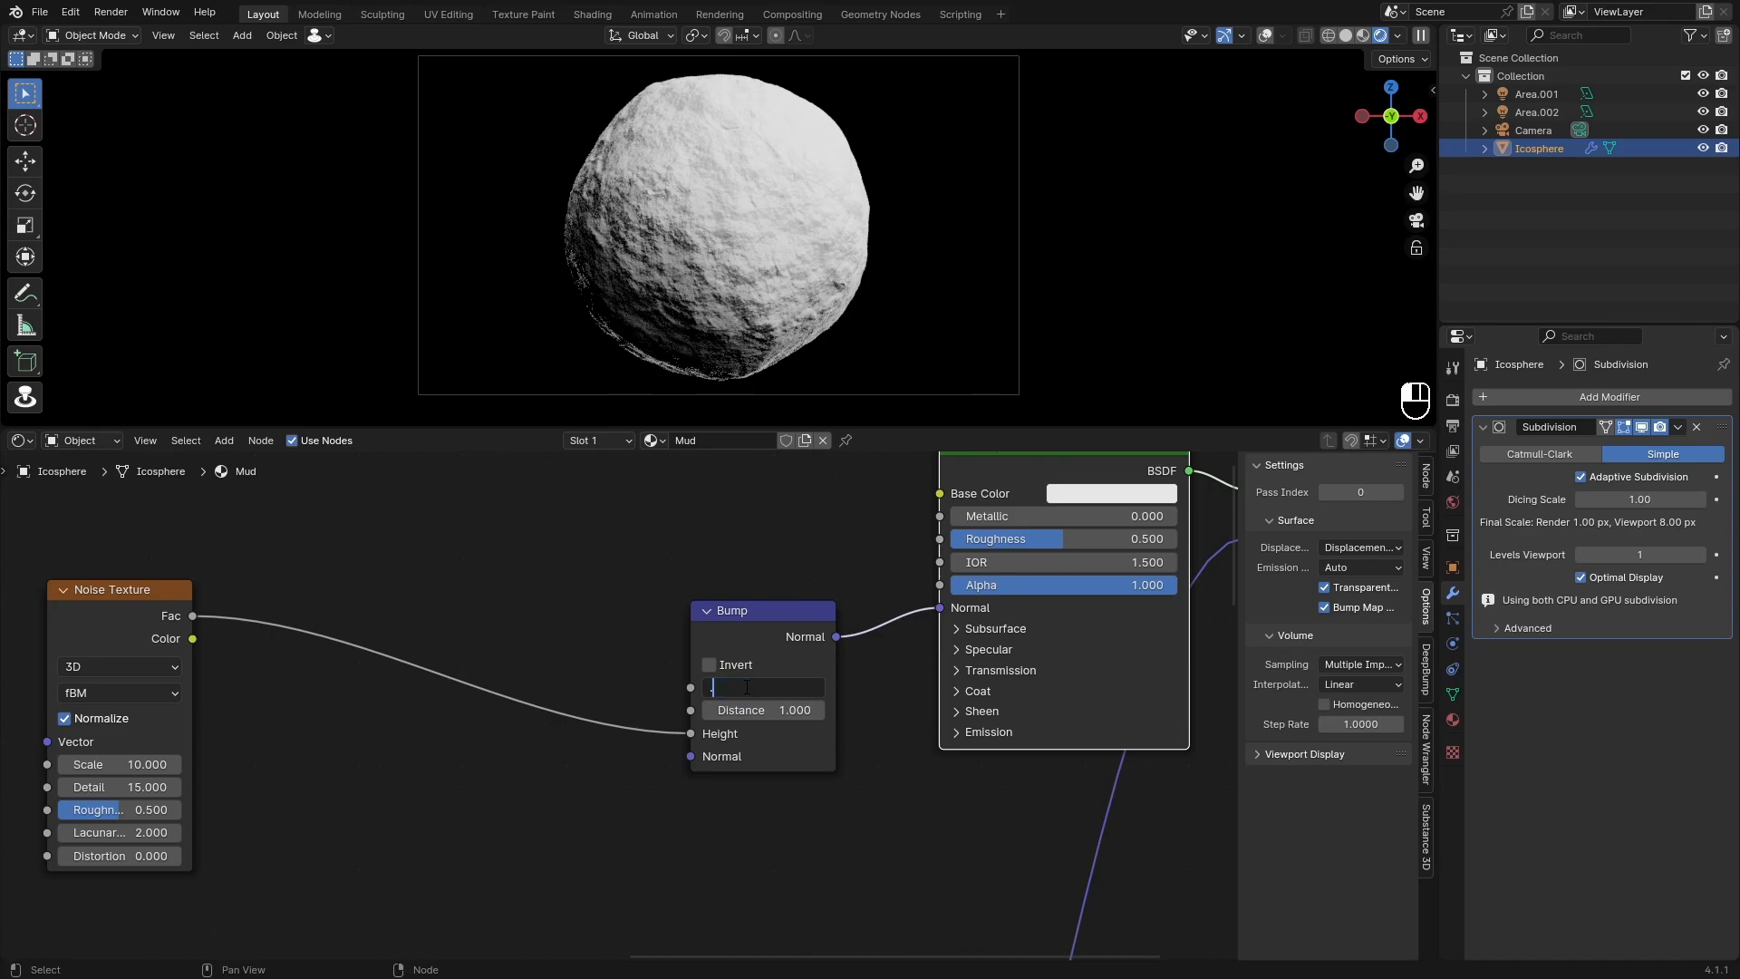
{"action": "type", "text": ".25"}
{"action": "key", "text": "Return"}
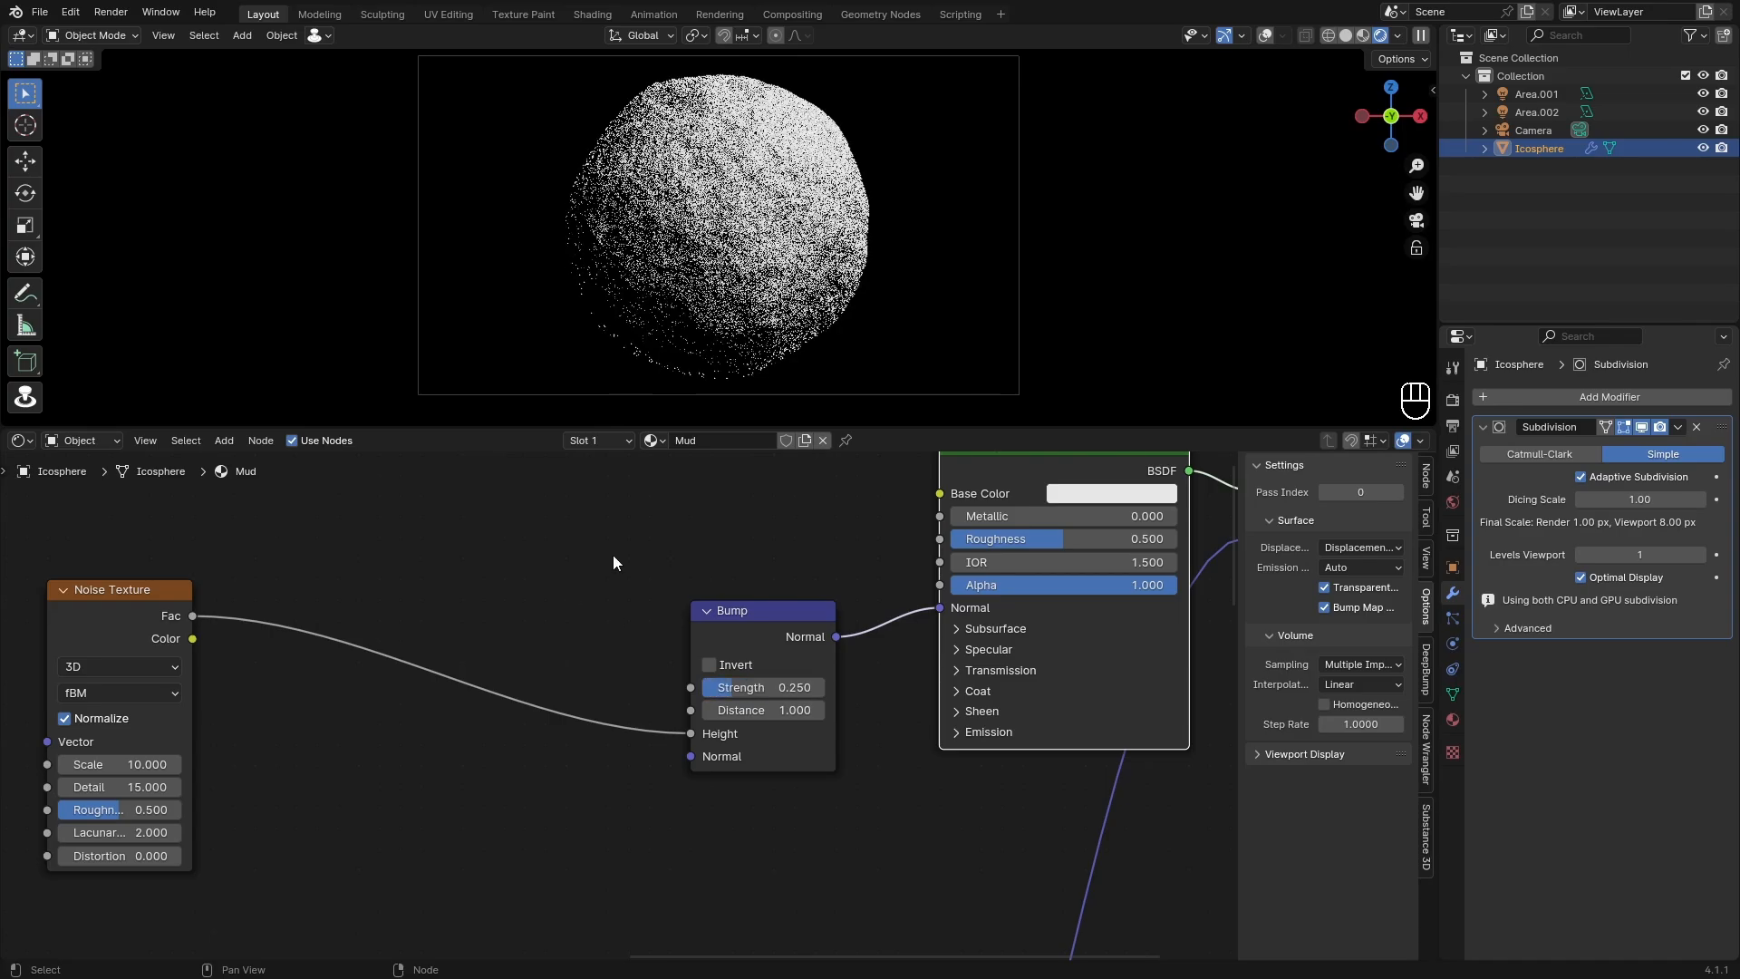
{"action": "left_click", "coordinate": [763, 687]}
{"action": "type", "text": ".2"}
{"action": "key", "text": "Return"}
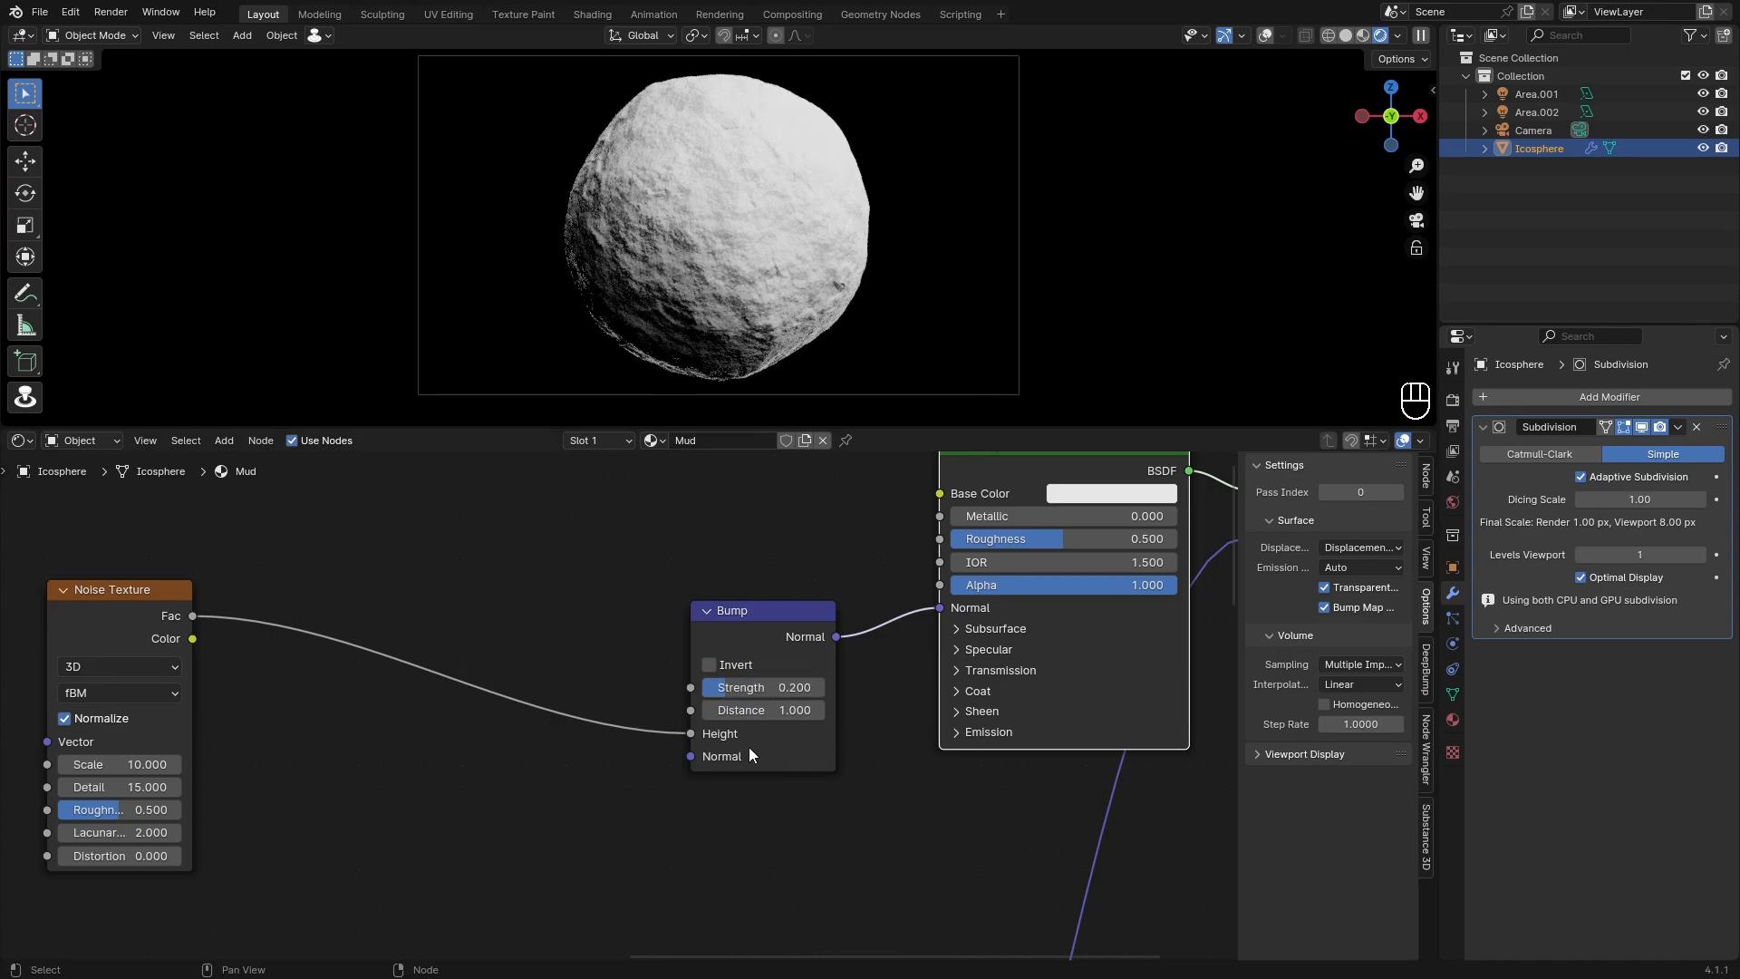
Step: Place the new Noise Texture directly above the third Mix node and bring the Bump node closer to it
{"action": "scroll", "coordinate": [708, 823], "scroll_direction": "down", "scroll_amount": 5}
{"action": "middle_click_drag", "start_coordinate": [707, 827], "coordinate": [699, 711]}
{"action": "left_click_drag", "start_coordinate": [442, 594], "coordinate": [433, 661], "text": "ctrl"}
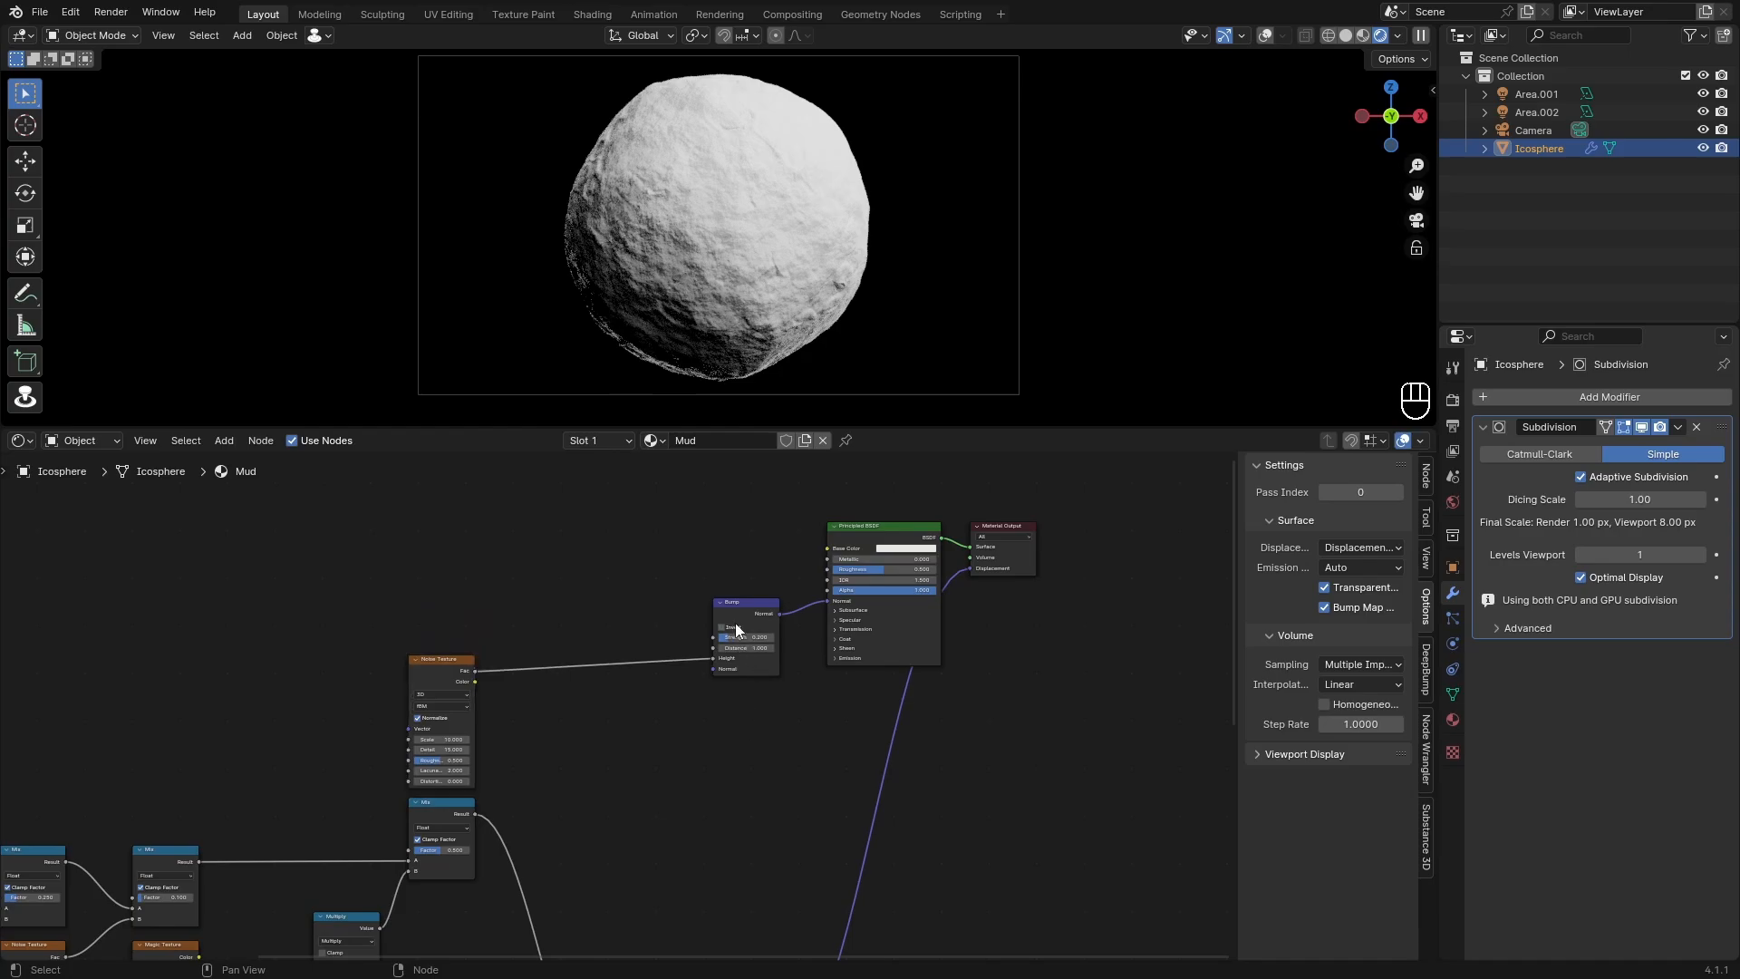
{"action": "left_click_drag", "start_coordinate": [734, 623], "coordinate": [630, 666], "text": "ctrl"}
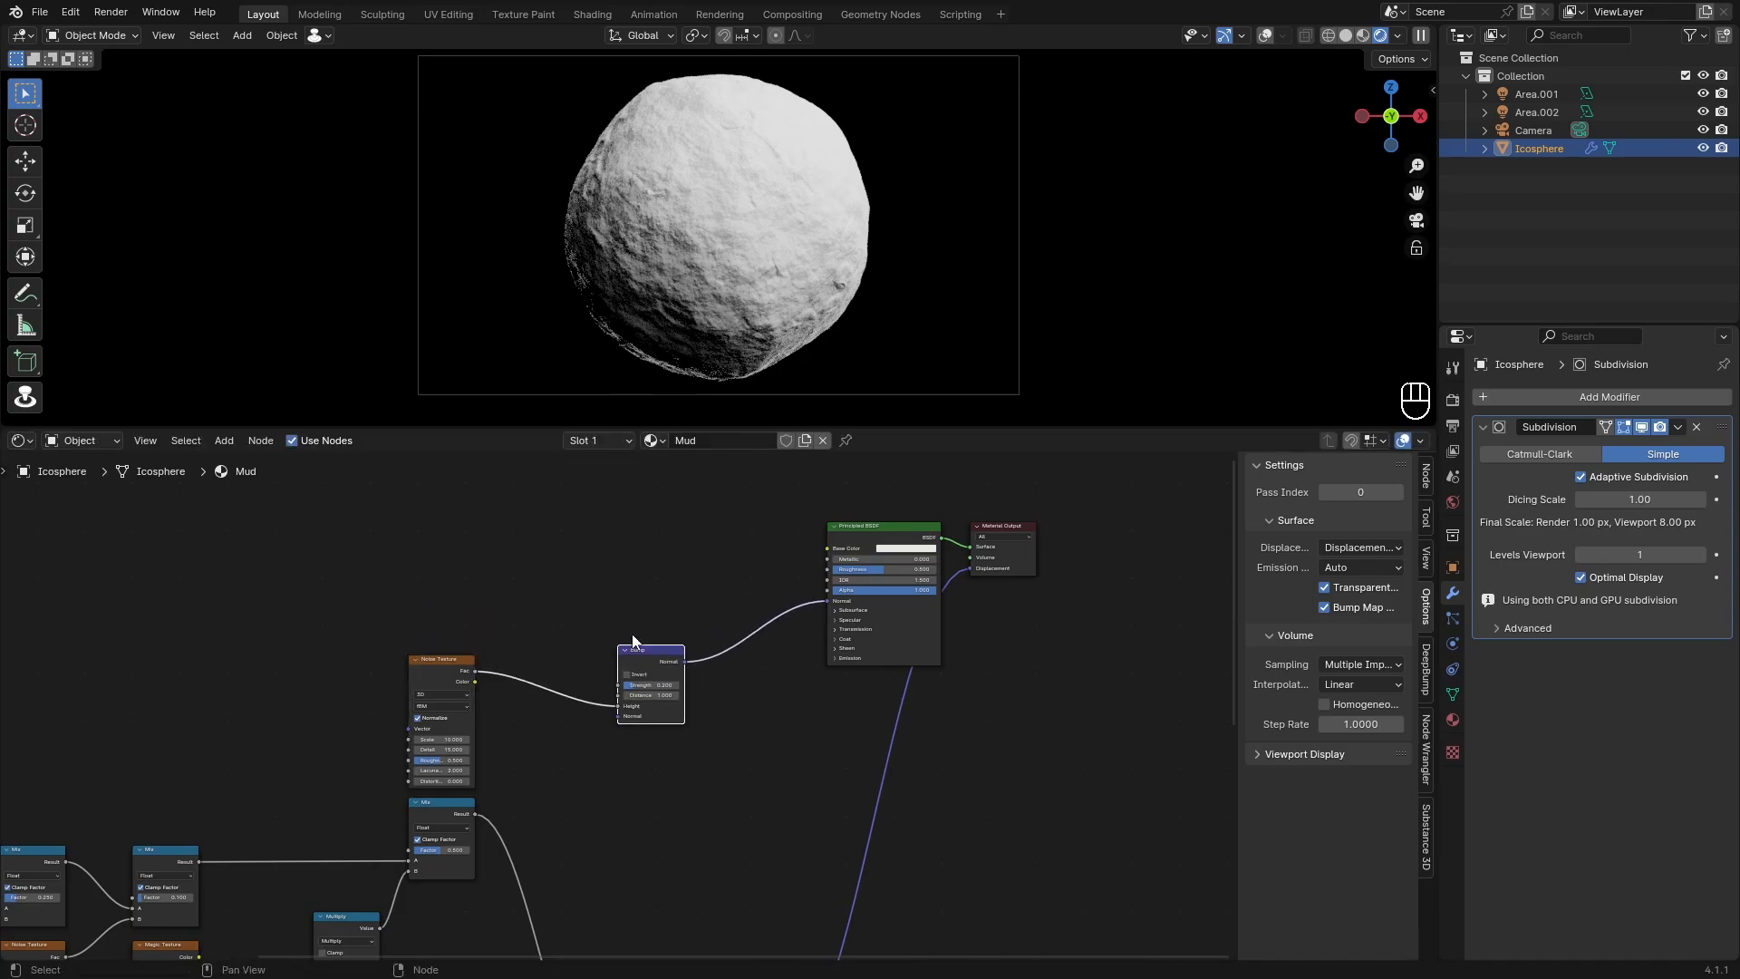
Step: Add a Hue/Saturation/Value node above the Noise Texture that feeds the Bump node
{"action": "scroll", "coordinate": [708, 301], "scroll_direction": "up", "scroll_amount": 1}
{"action": "scroll", "coordinate": [708, 301], "scroll_direction": "down", "scroll_amount": 1}
{"action": "scroll", "coordinate": [618, 714], "scroll_direction": "up", "scroll_amount": 4}
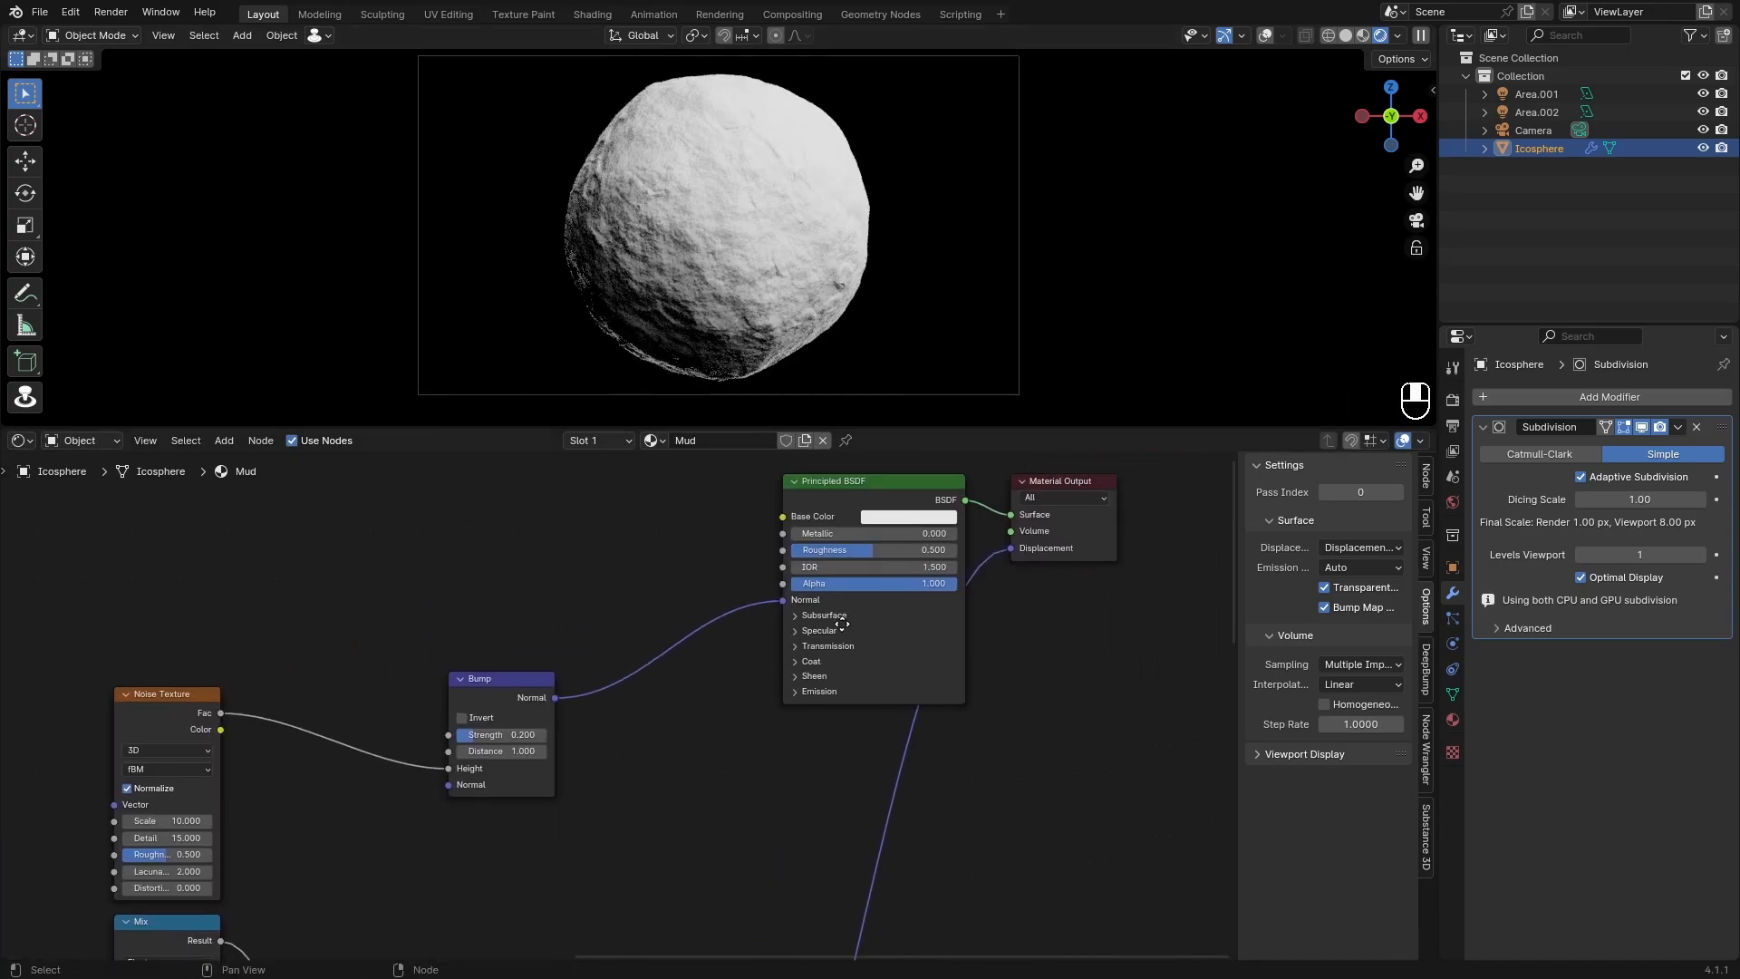
{"action": "middle_click_drag", "start_coordinate": [750, 539], "coordinate": [951, 589]}
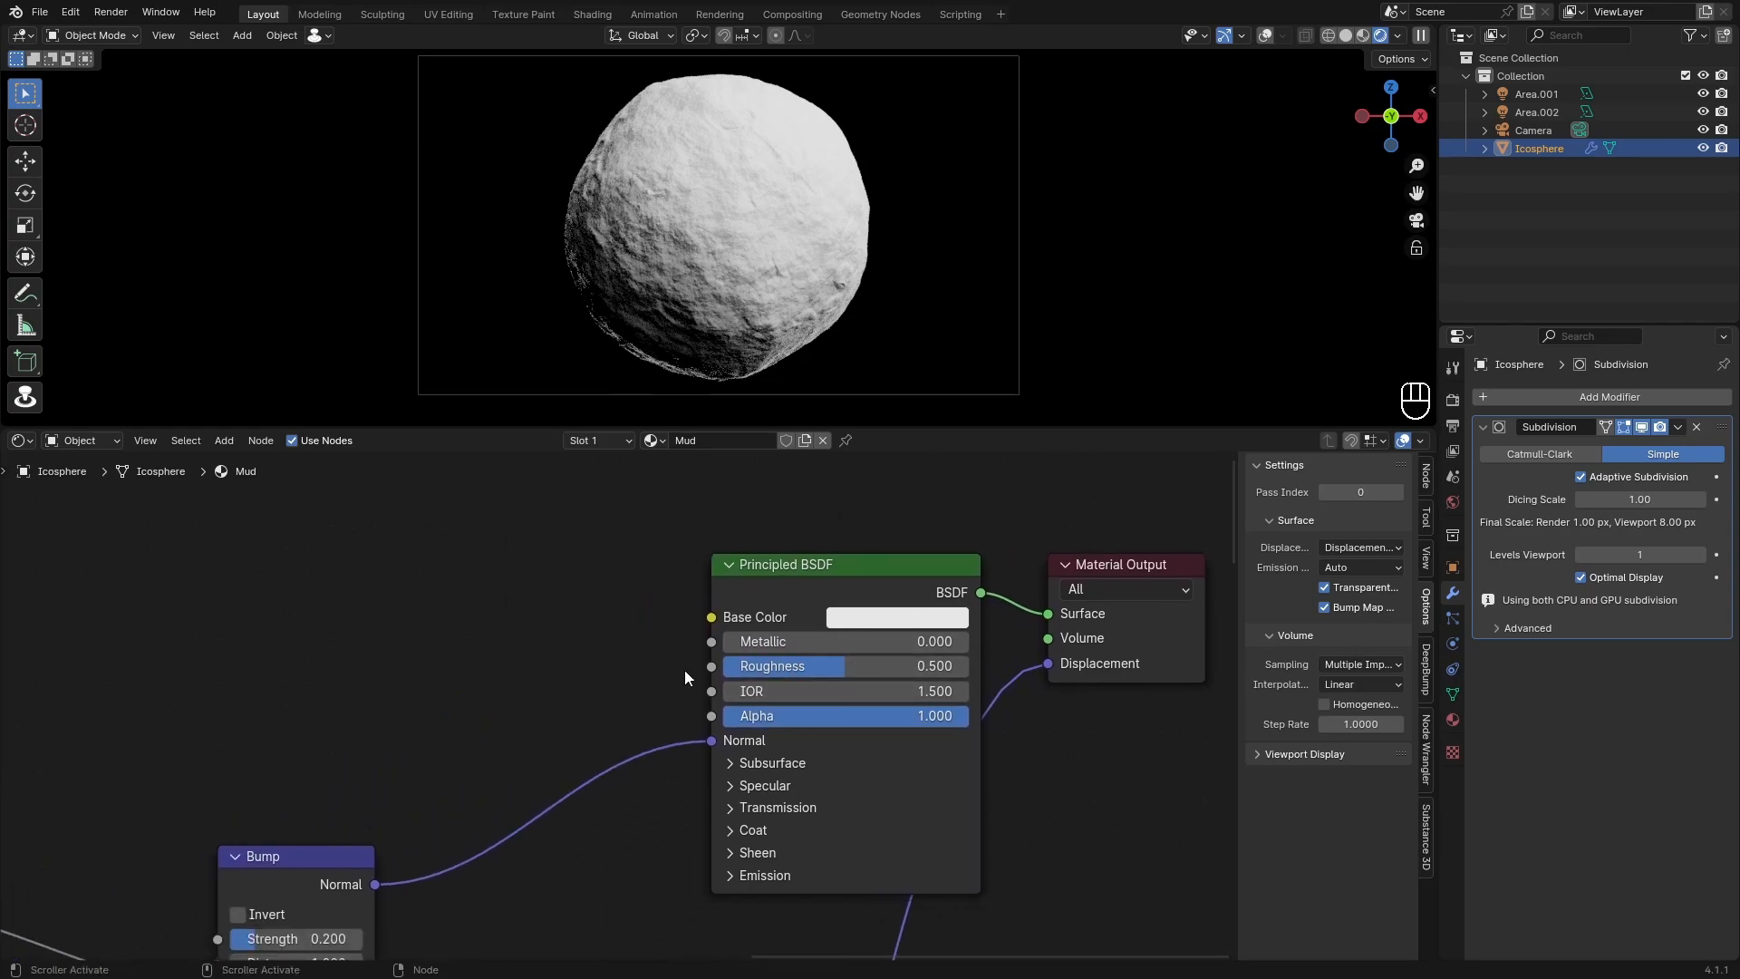
{"action": "scroll", "coordinate": [210, 766], "scroll_direction": "down", "scroll_amount": 2}
{"action": "scroll", "coordinate": [212, 767], "scroll_direction": "down", "scroll_amount": 3}
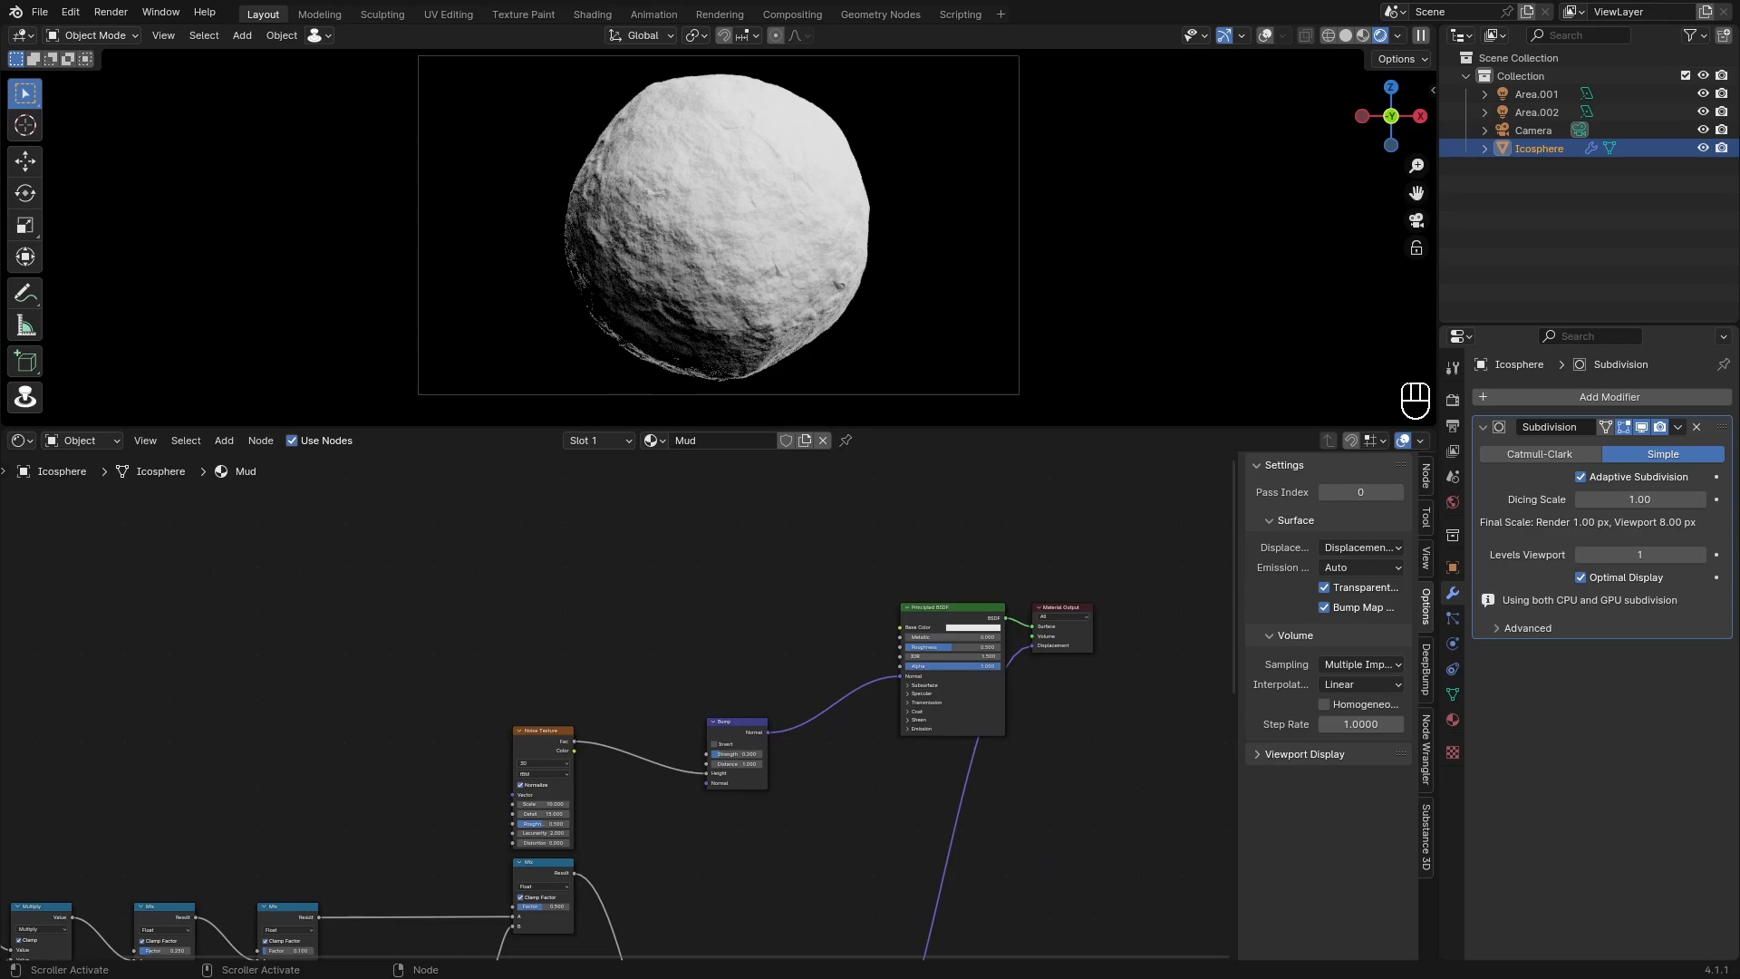
{"action": "scroll", "coordinate": [675, 578], "scroll_direction": "up", "scroll_amount": 2}
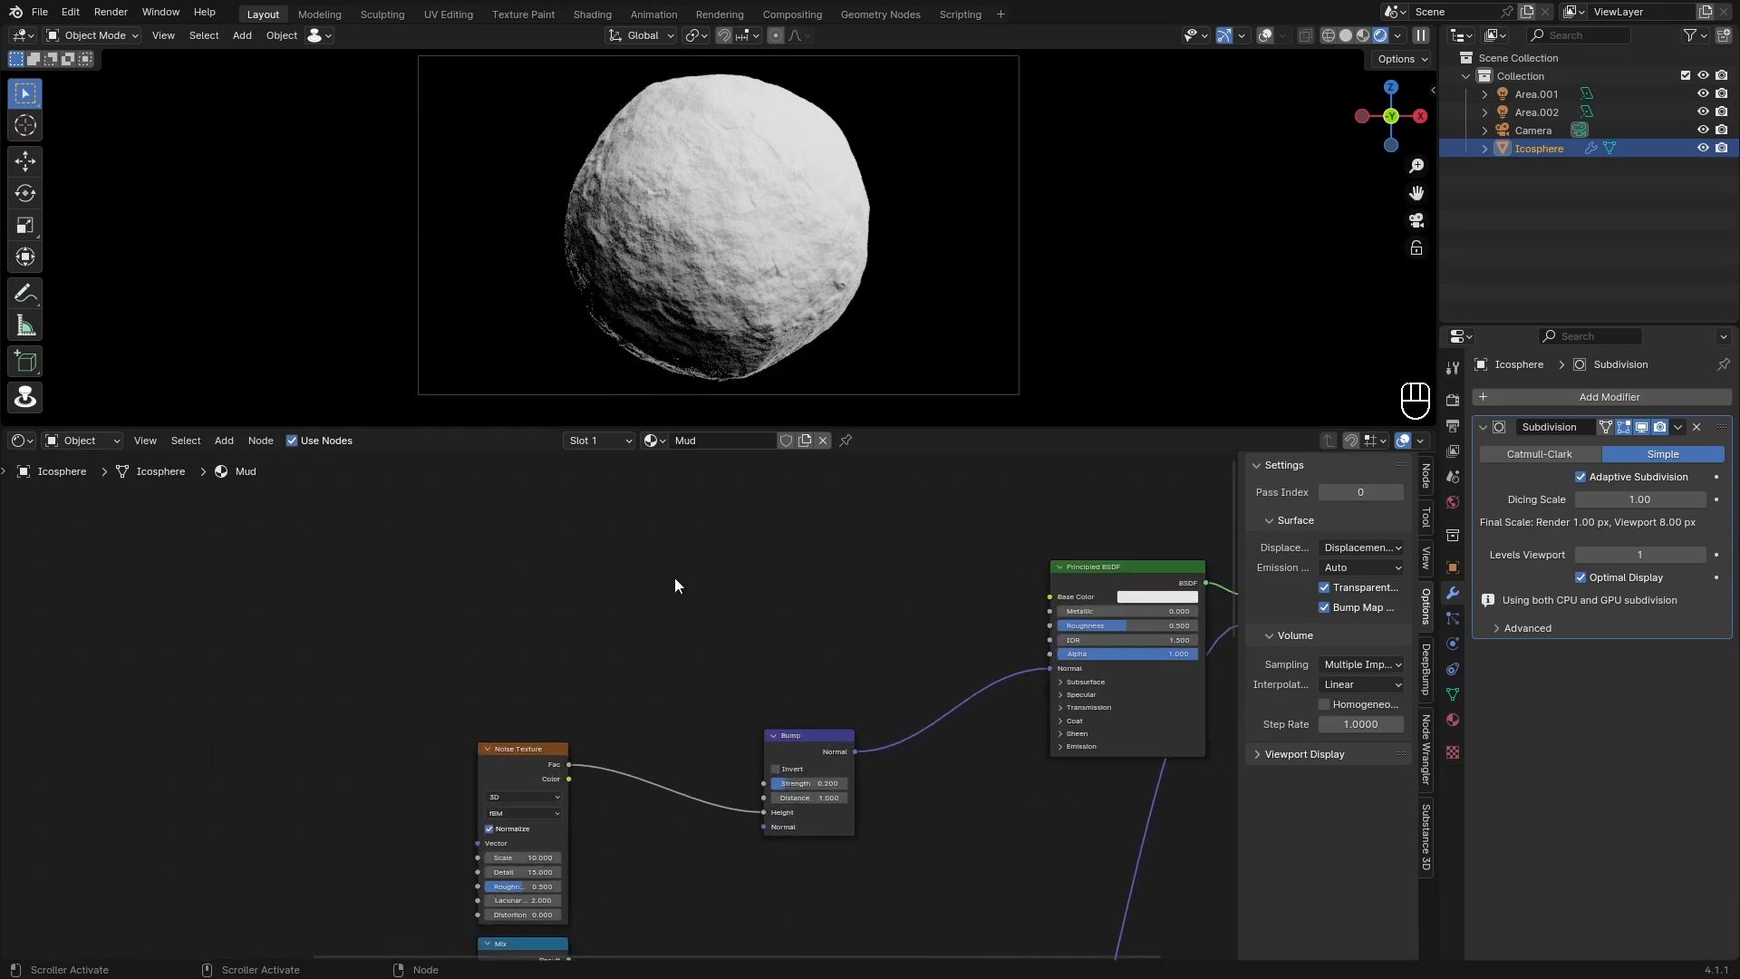
{"action": "key", "text": "shift+a"}
{"action": "type", "text": "hu"}
{"action": "key", "text": "Return"}
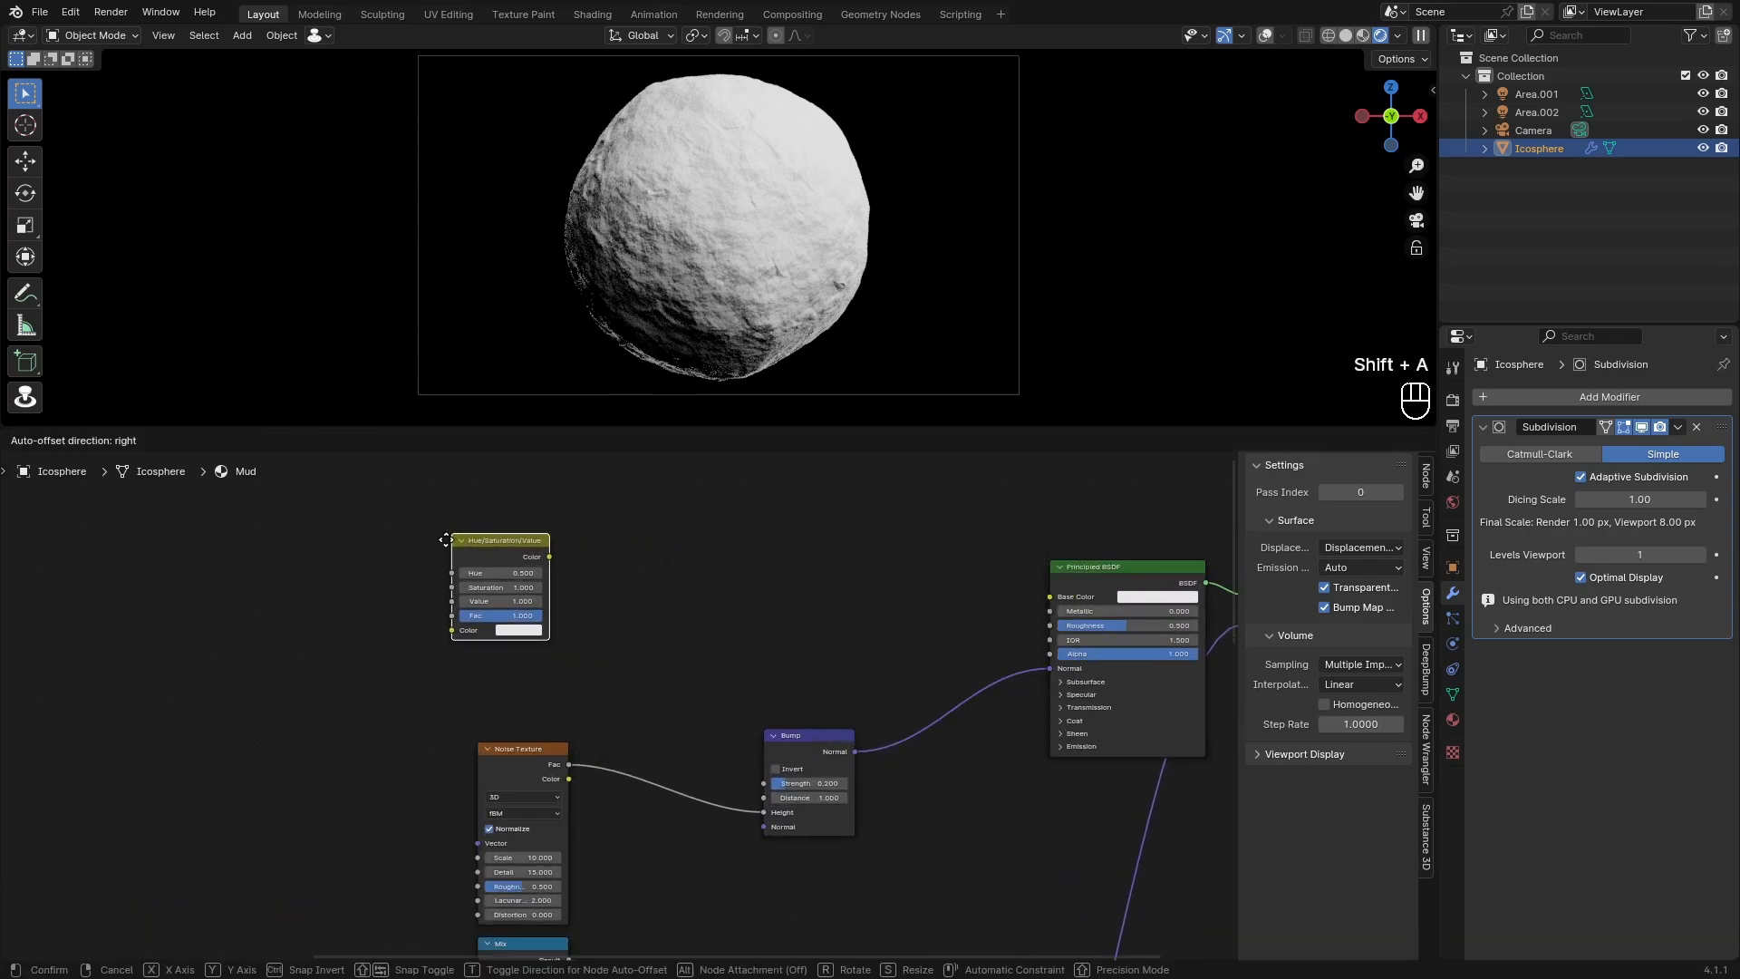
{"action": "left_click", "coordinate": [427, 540]}
Step: Set the Hue/Saturation/Value node's Color to hex 48463B (Hue 0.137, Saturation 0.310, Value 0.064)
{"action": "scroll", "coordinate": [433, 544], "scroll_direction": "up", "scroll_amount": 3}
{"action": "middle_click_drag", "start_coordinate": [467, 661], "coordinate": [534, 776]}
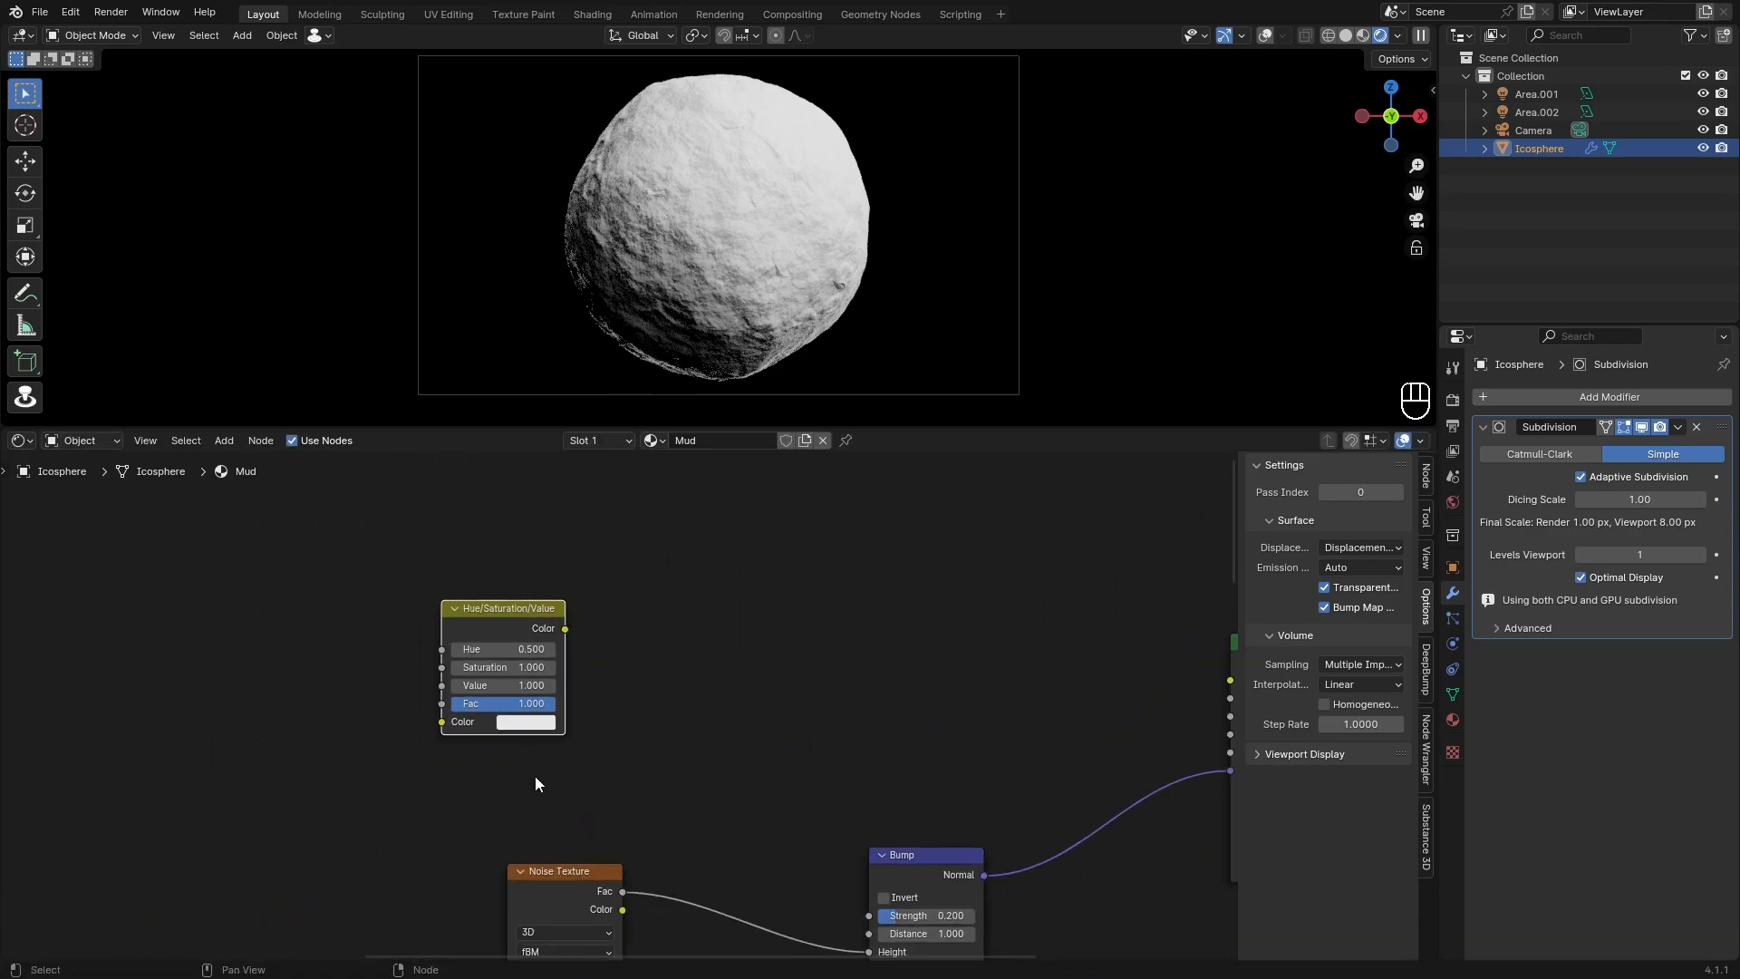
{"action": "left_click", "coordinate": [526, 723]}
{"action": "left_click", "coordinate": [525, 723]}
{"action": "left_click", "coordinate": [545, 854]}
{"action": "scroll", "coordinate": [607, 704], "scroll_direction": "up", "scroll_amount": 2}
{"action": "left_click", "coordinate": [482, 729]}
{"action": "left_click", "coordinate": [644, 579]}
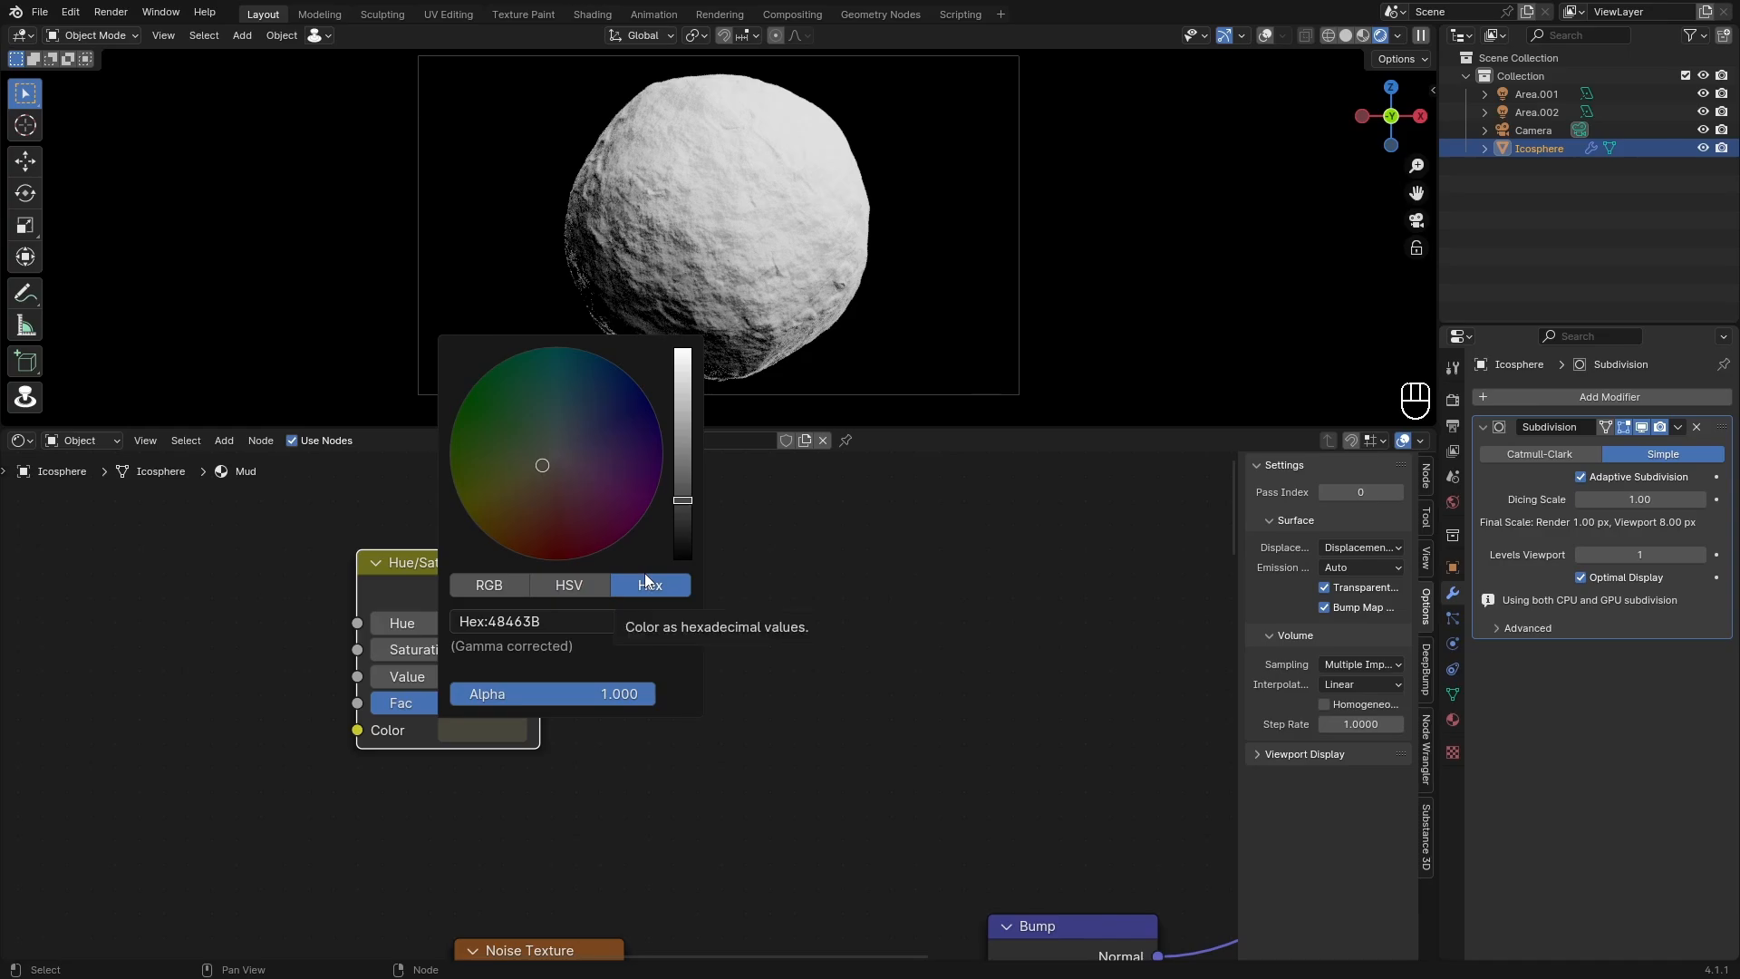
{"action": "left_click", "coordinate": [468, 591]}
{"action": "left_click", "coordinate": [547, 589]}
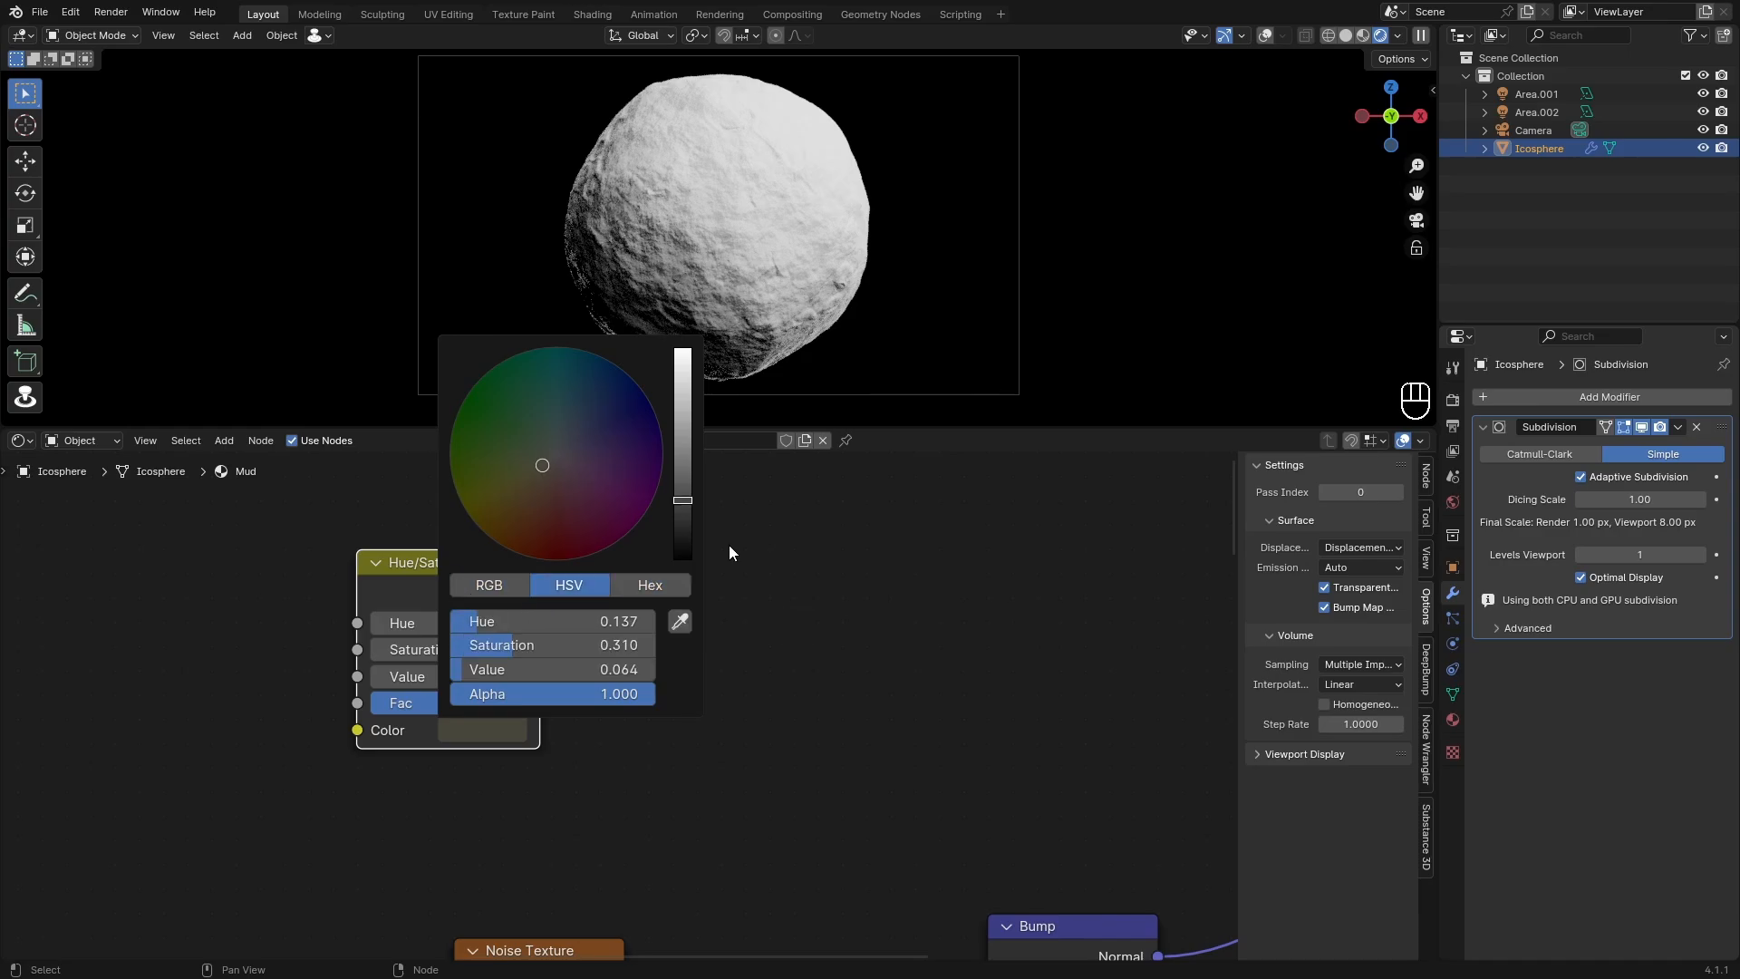
Step: Connect the Hue/Saturation/Value node's Color output to the Principled BSDF's Base Color and align the node with the Principled BSDF
{"action": "scroll", "coordinate": [649, 649], "scroll_direction": "down", "scroll_amount": 4}
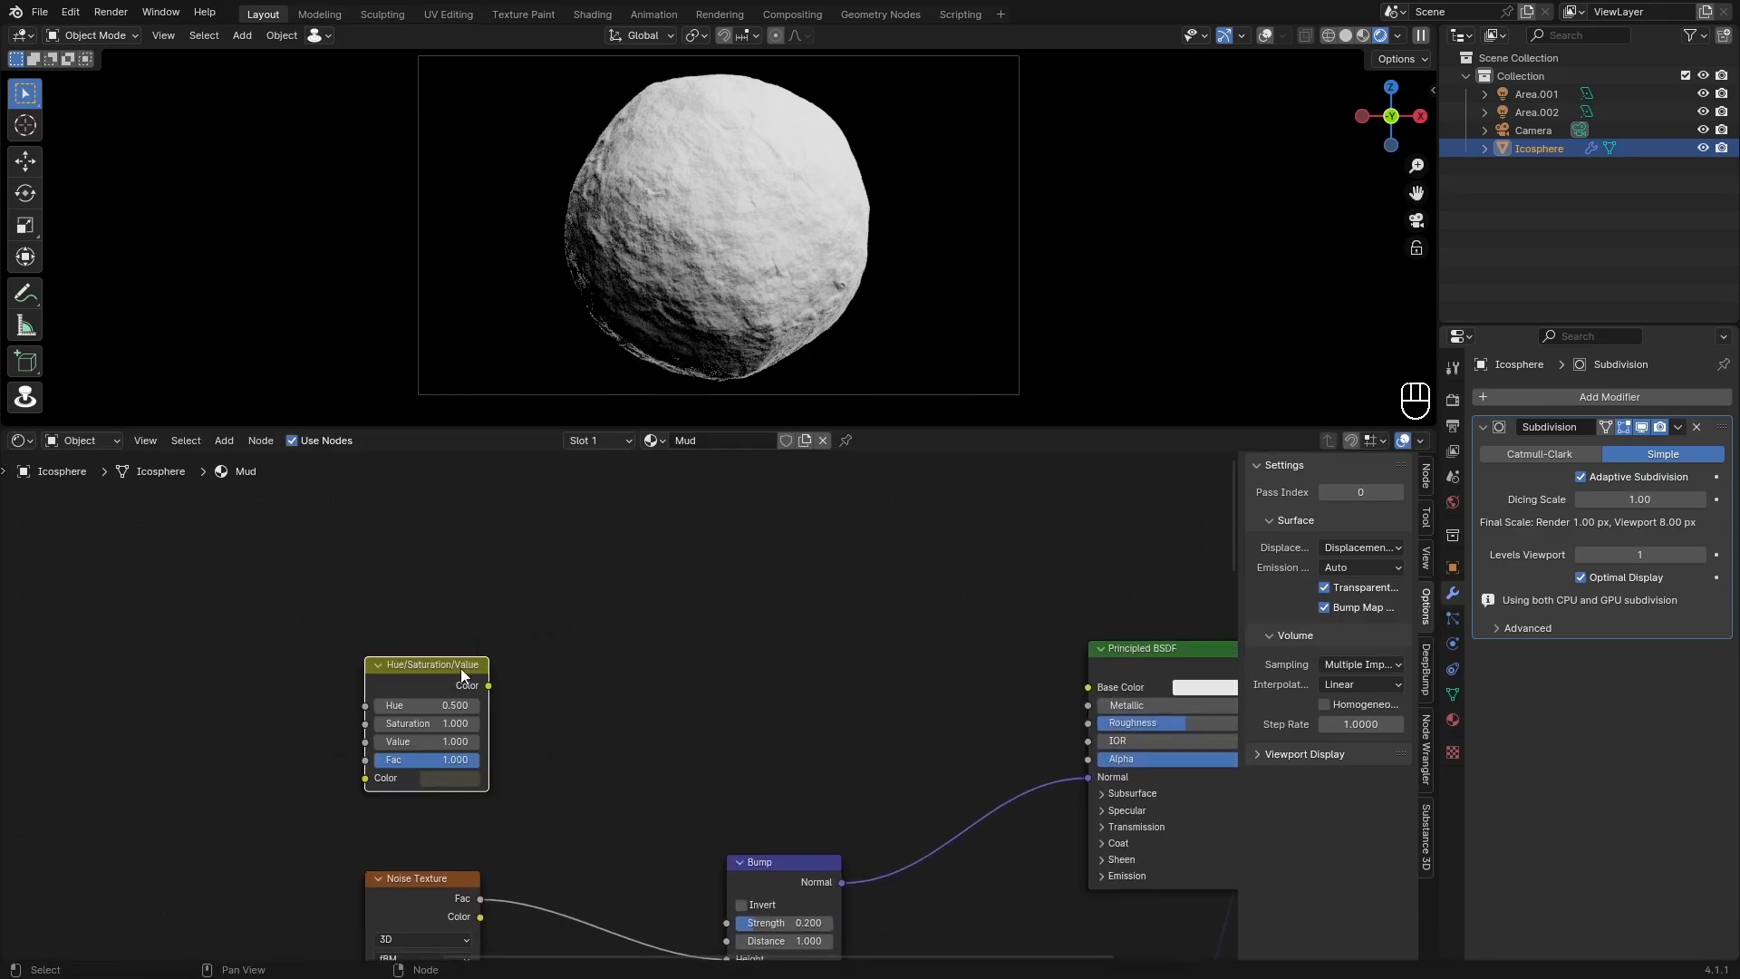
{"action": "left_click_drag", "start_coordinate": [460, 668], "coordinate": [1088, 687], "text": "ctrl"}
{"action": "left_click", "coordinate": [594, 650]}
{"action": "left_click", "coordinate": [378, 648]}
{"action": "left_click", "coordinate": [381, 649]}
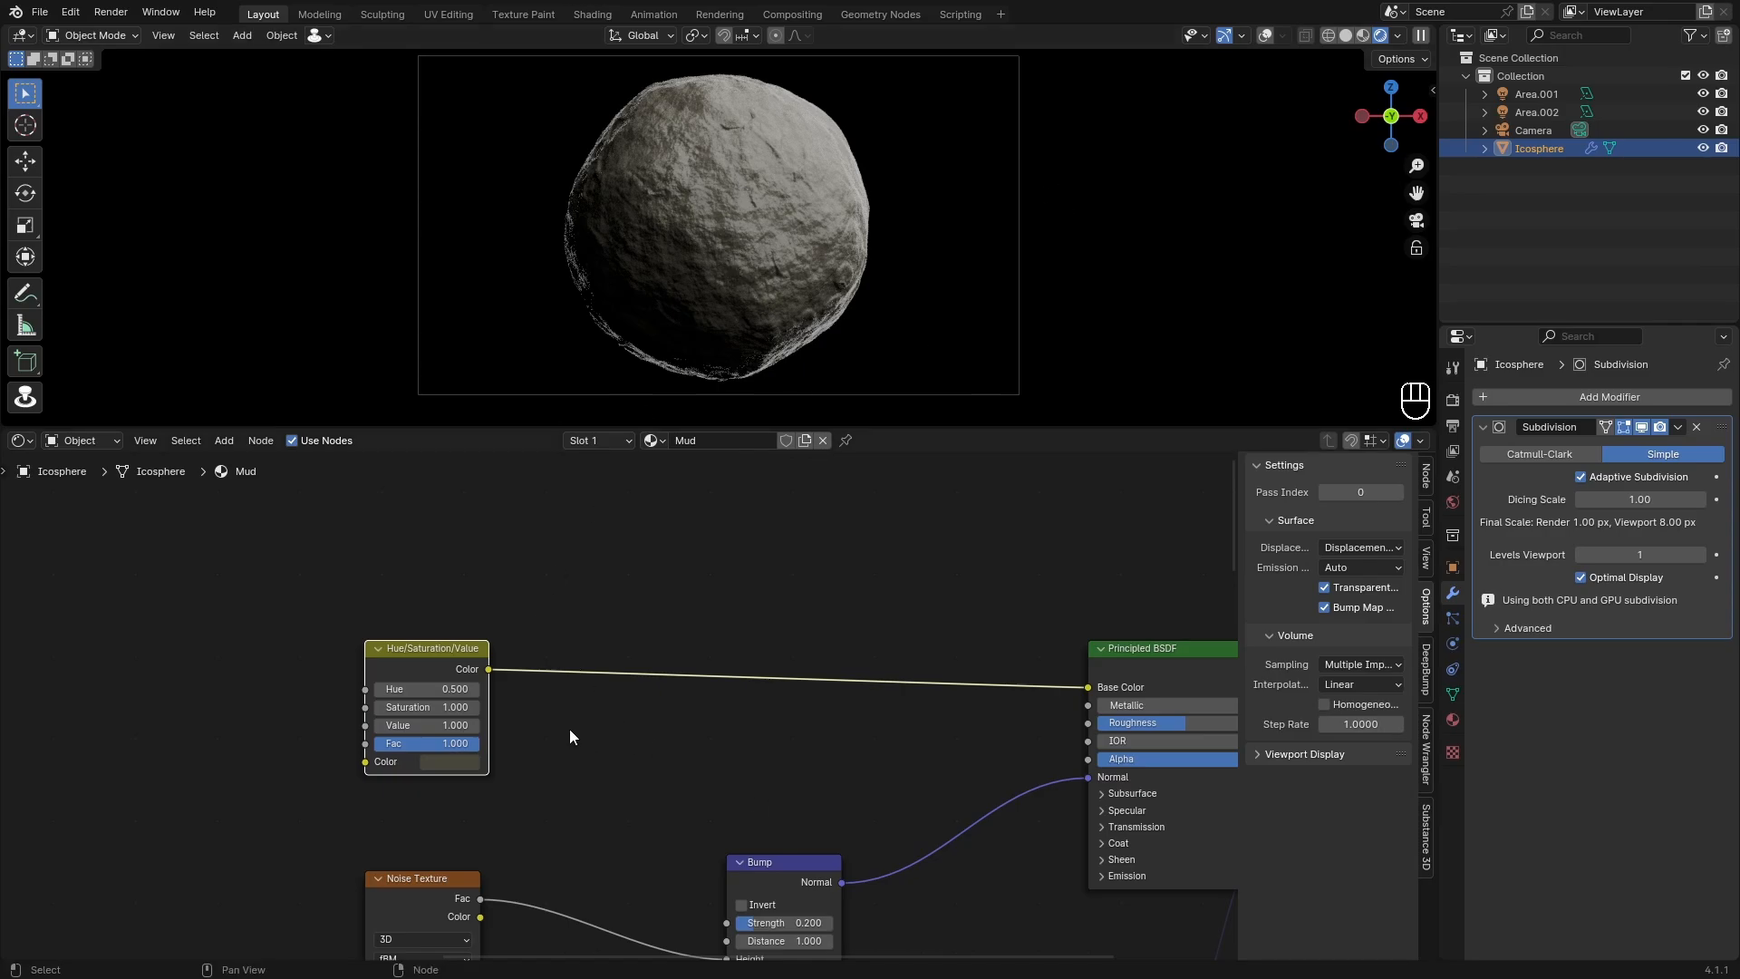
Step: Lower the Hue/Saturation/Value node's Value to 0.5
{"action": "middle_click_drag", "start_coordinate": [569, 729], "coordinate": [747, 672]}
{"action": "scroll", "coordinate": [859, 643], "scroll_direction": "down", "scroll_amount": 2}
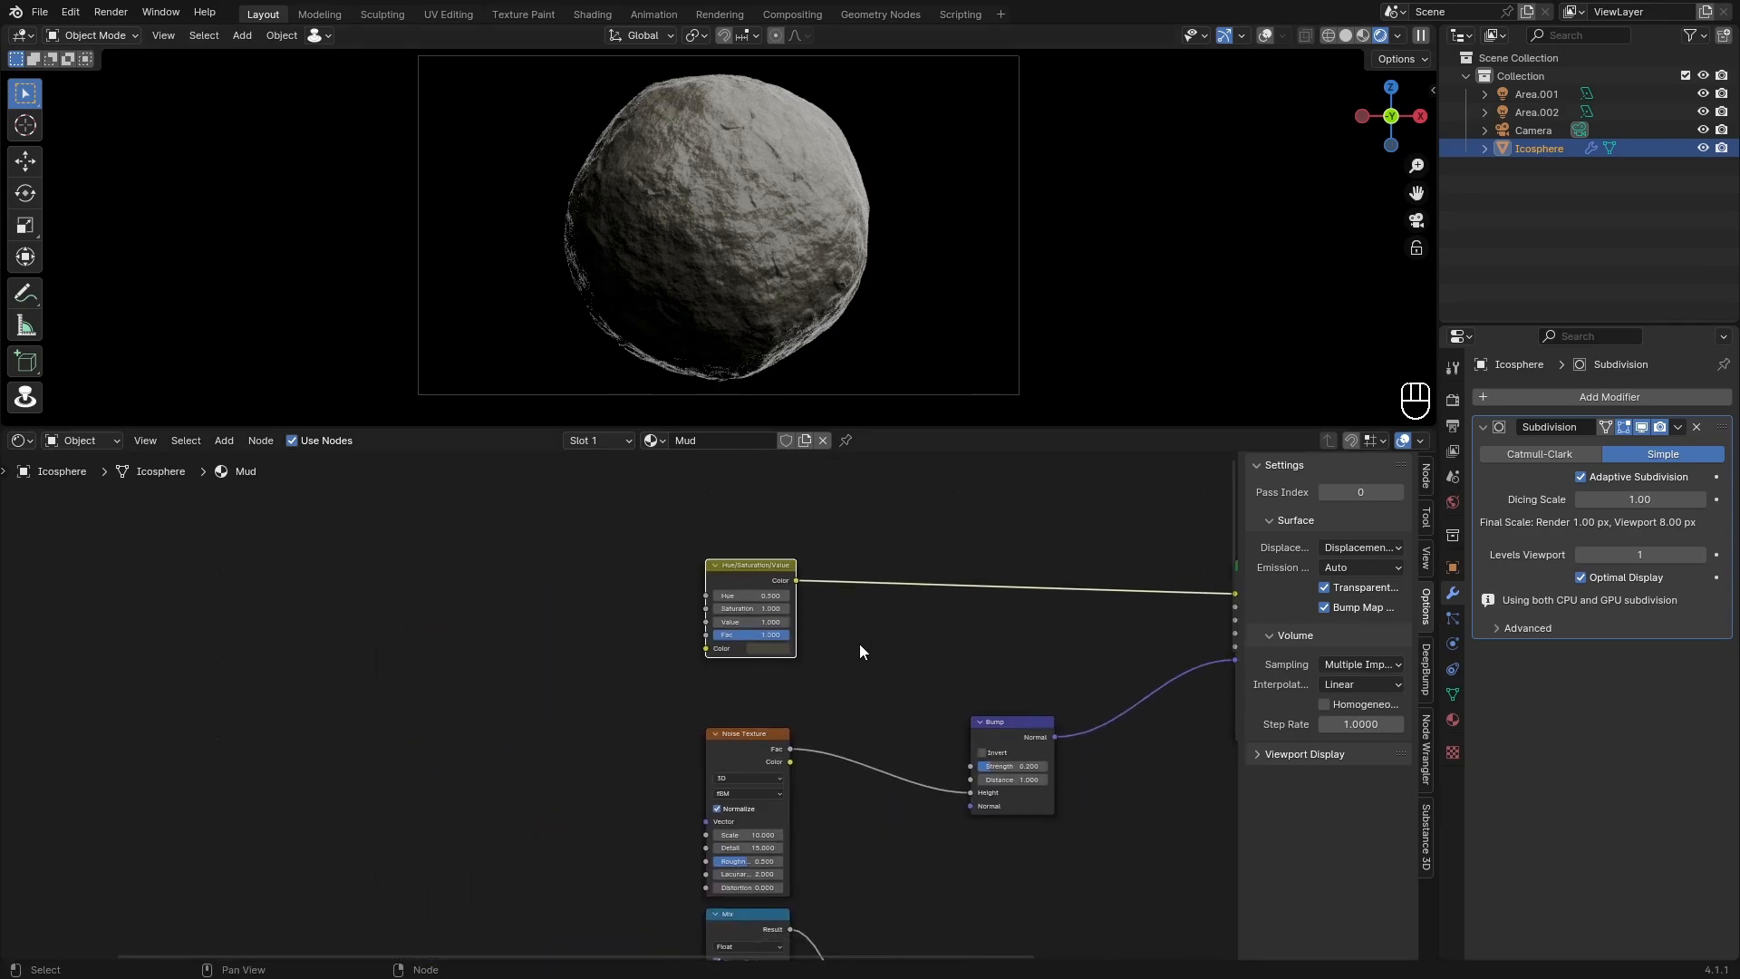
{"action": "scroll", "coordinate": [852, 650], "scroll_direction": "up", "scroll_amount": 2}
{"action": "middle_click_drag", "start_coordinate": [833, 623], "coordinate": [631, 545]}
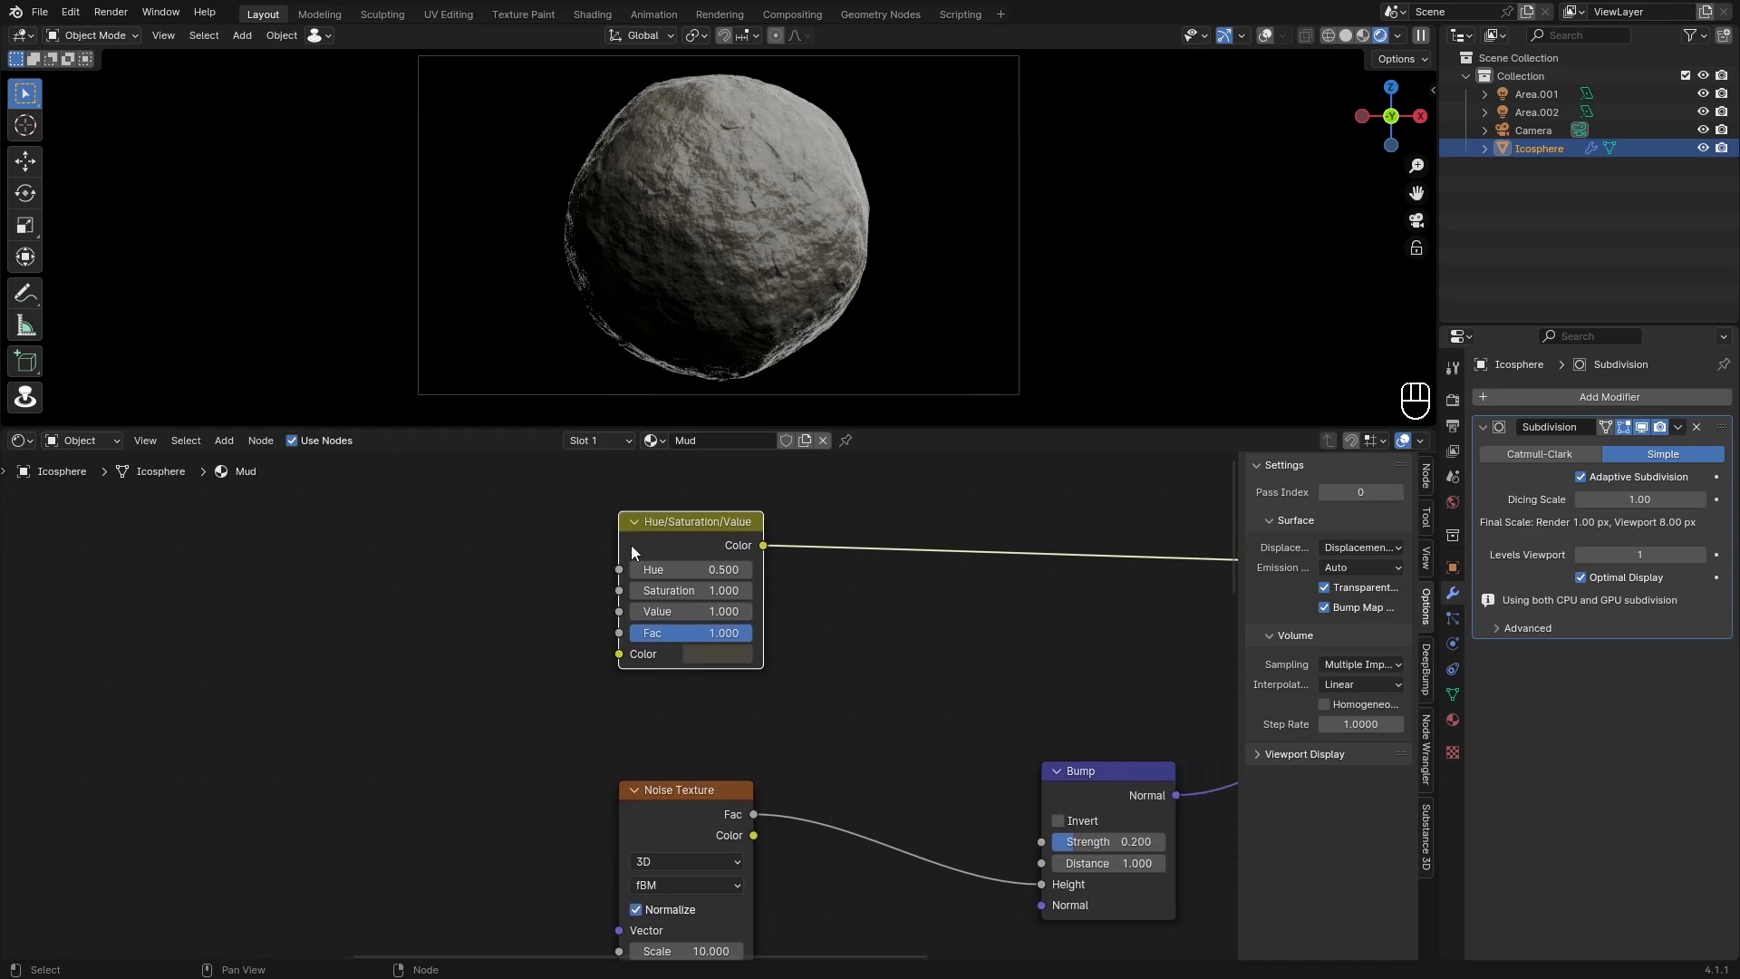
{"action": "left_click", "coordinate": [693, 614]}
{"action": "key", "text": "Return"}
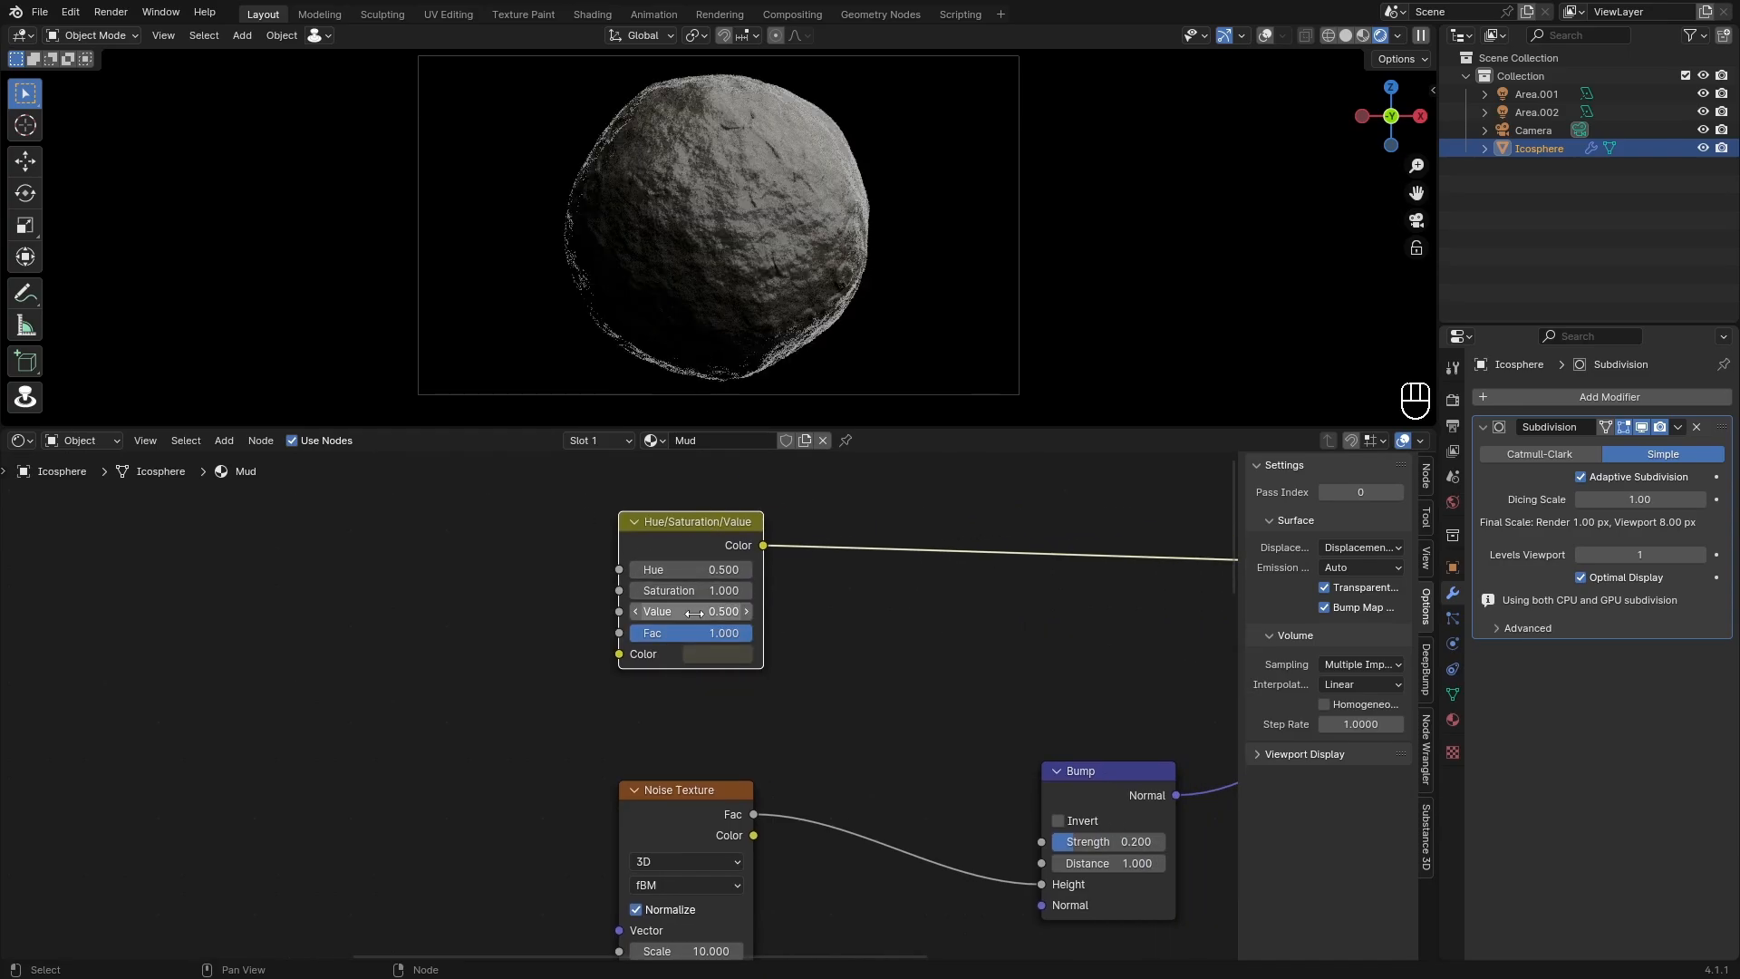
Step: Set the Hue/Saturation/Value node's Saturation to 0.8 and its Hue to 0.48
{"action": "scroll", "coordinate": [763, 594], "scroll_direction": "up", "scroll_amount": 6}
{"action": "middle_click_drag", "start_coordinate": [899, 567], "coordinate": [768, 734]}
{"action": "scroll", "coordinate": [625, 712], "scroll_direction": "up", "scroll_amount": 2}
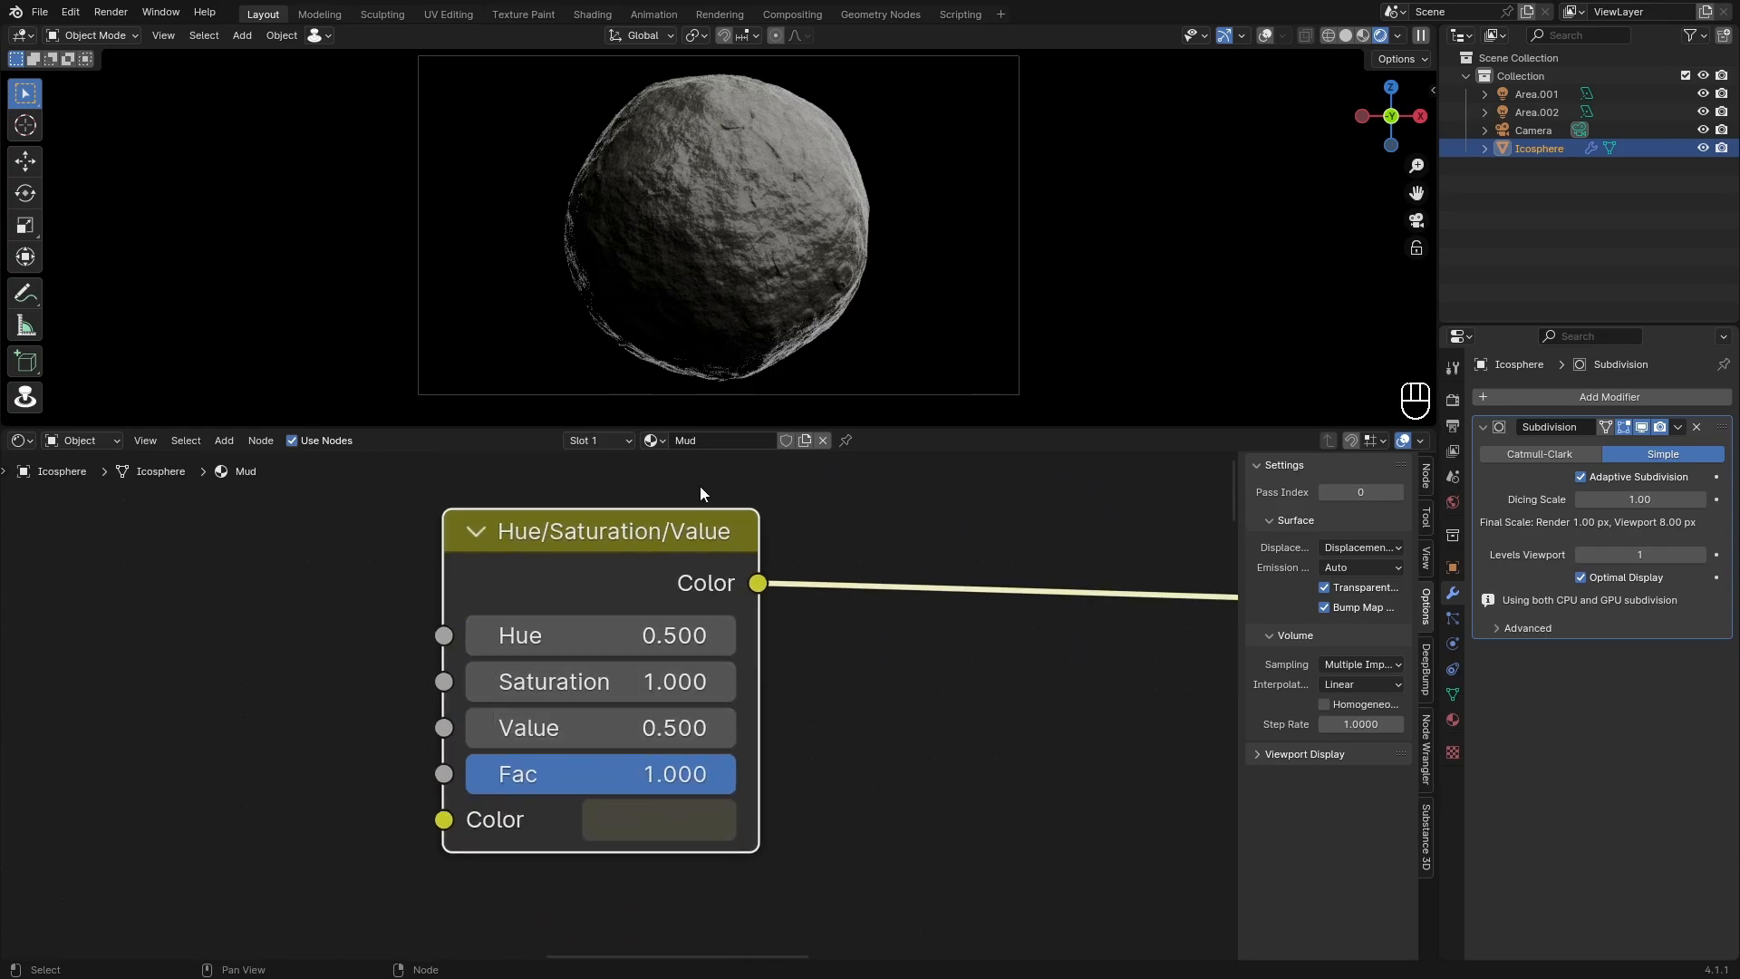
{"action": "left_click", "coordinate": [588, 696]}
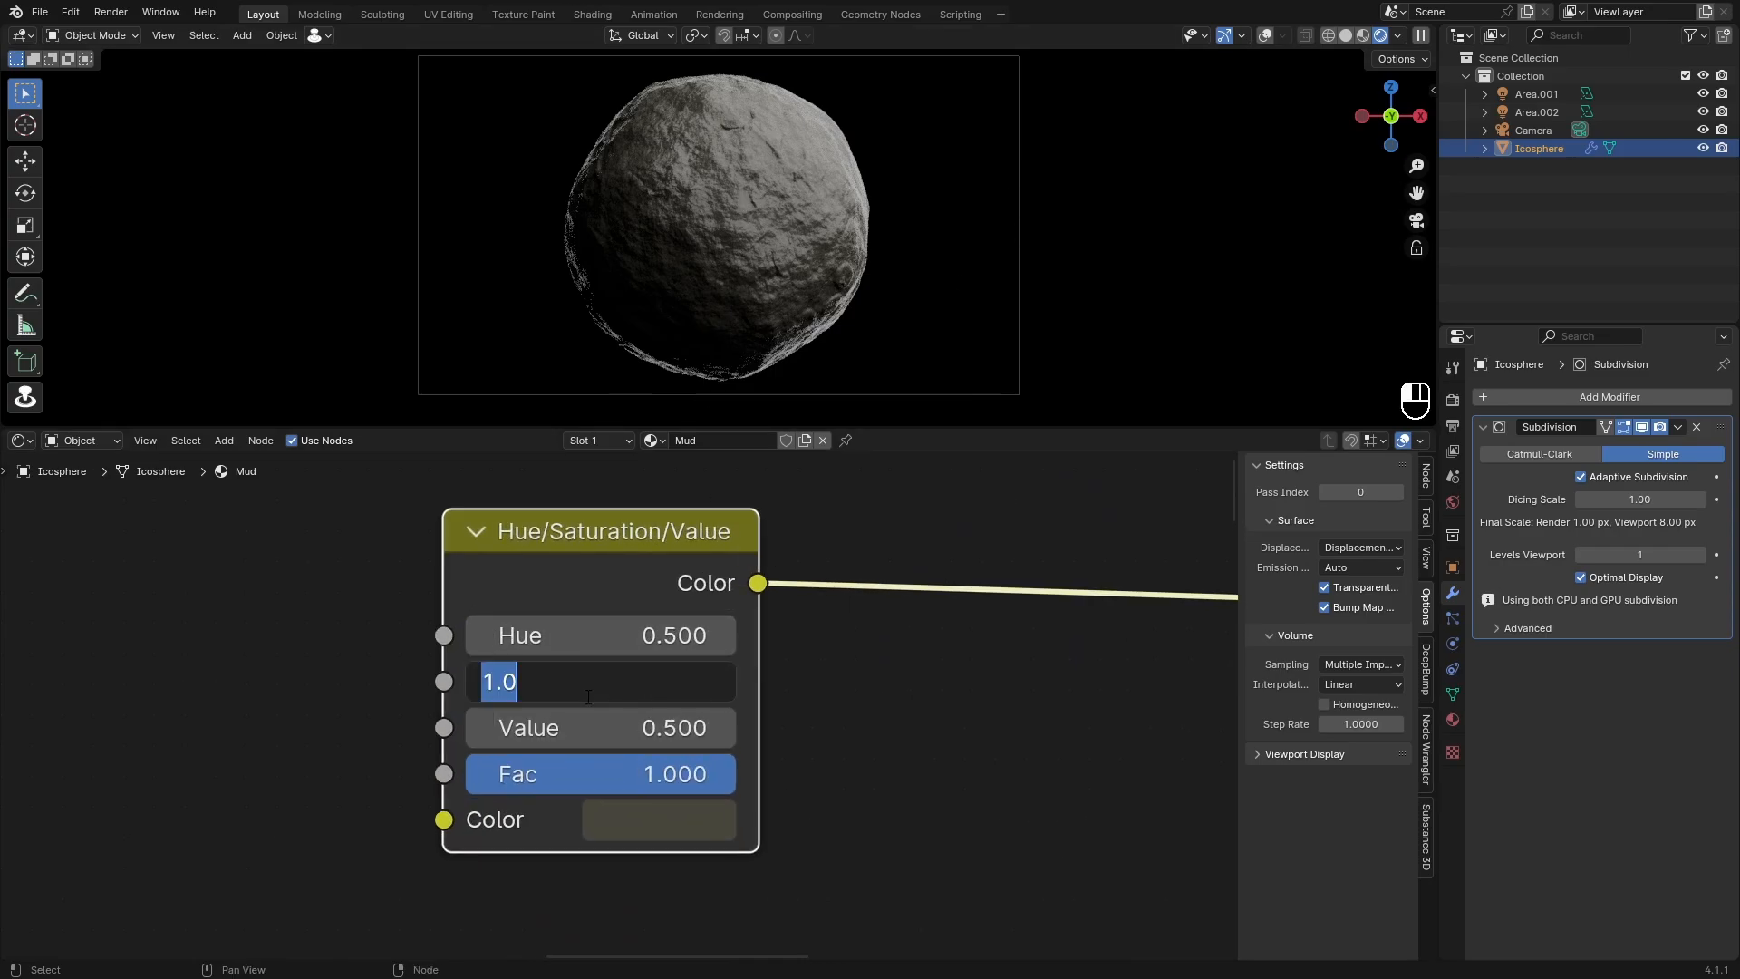
{"action": "type", "text": ".8"}
{"action": "key", "text": "Return"}
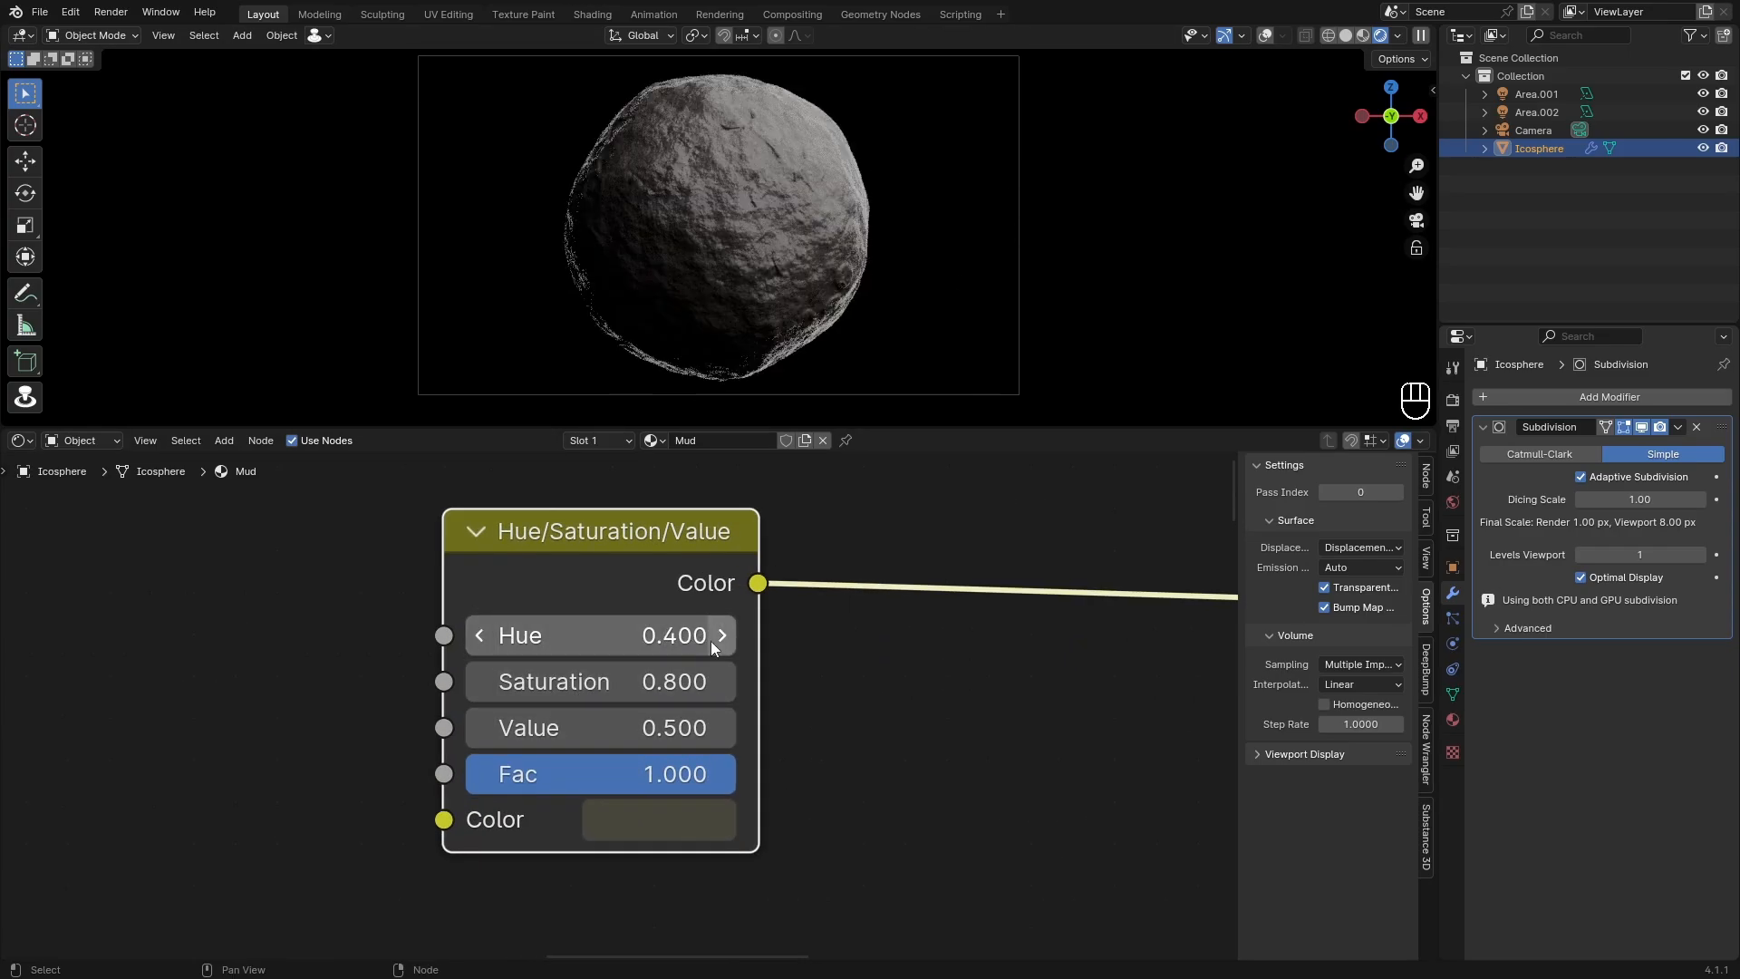
{"action": "left_click", "coordinate": [709, 635]}
{"action": "type", "text": "."}
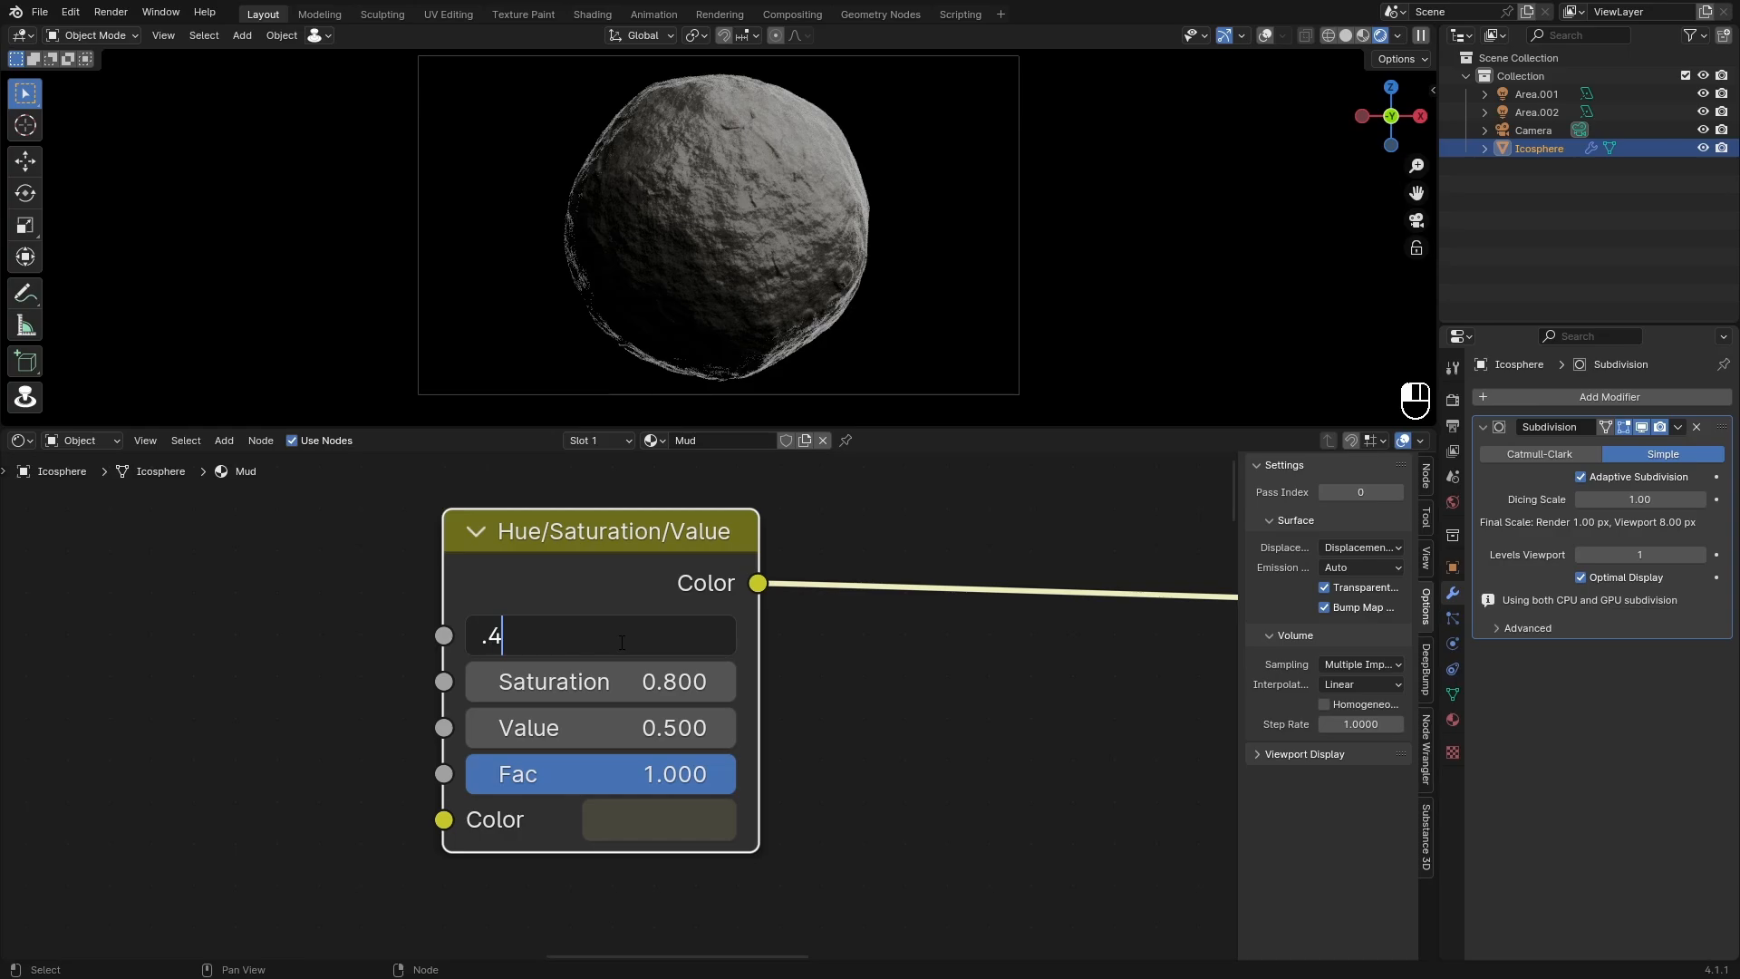
{"action": "type", "text": "48"}
{"action": "key", "text": "Return"}
Step: Drive the Hue/Saturation/Value node's Fac with the Fac of the Noise Texture that feeds the second Mix node
{"action": "scroll", "coordinate": [747, 687], "scroll_direction": "down", "scroll_amount": 5}
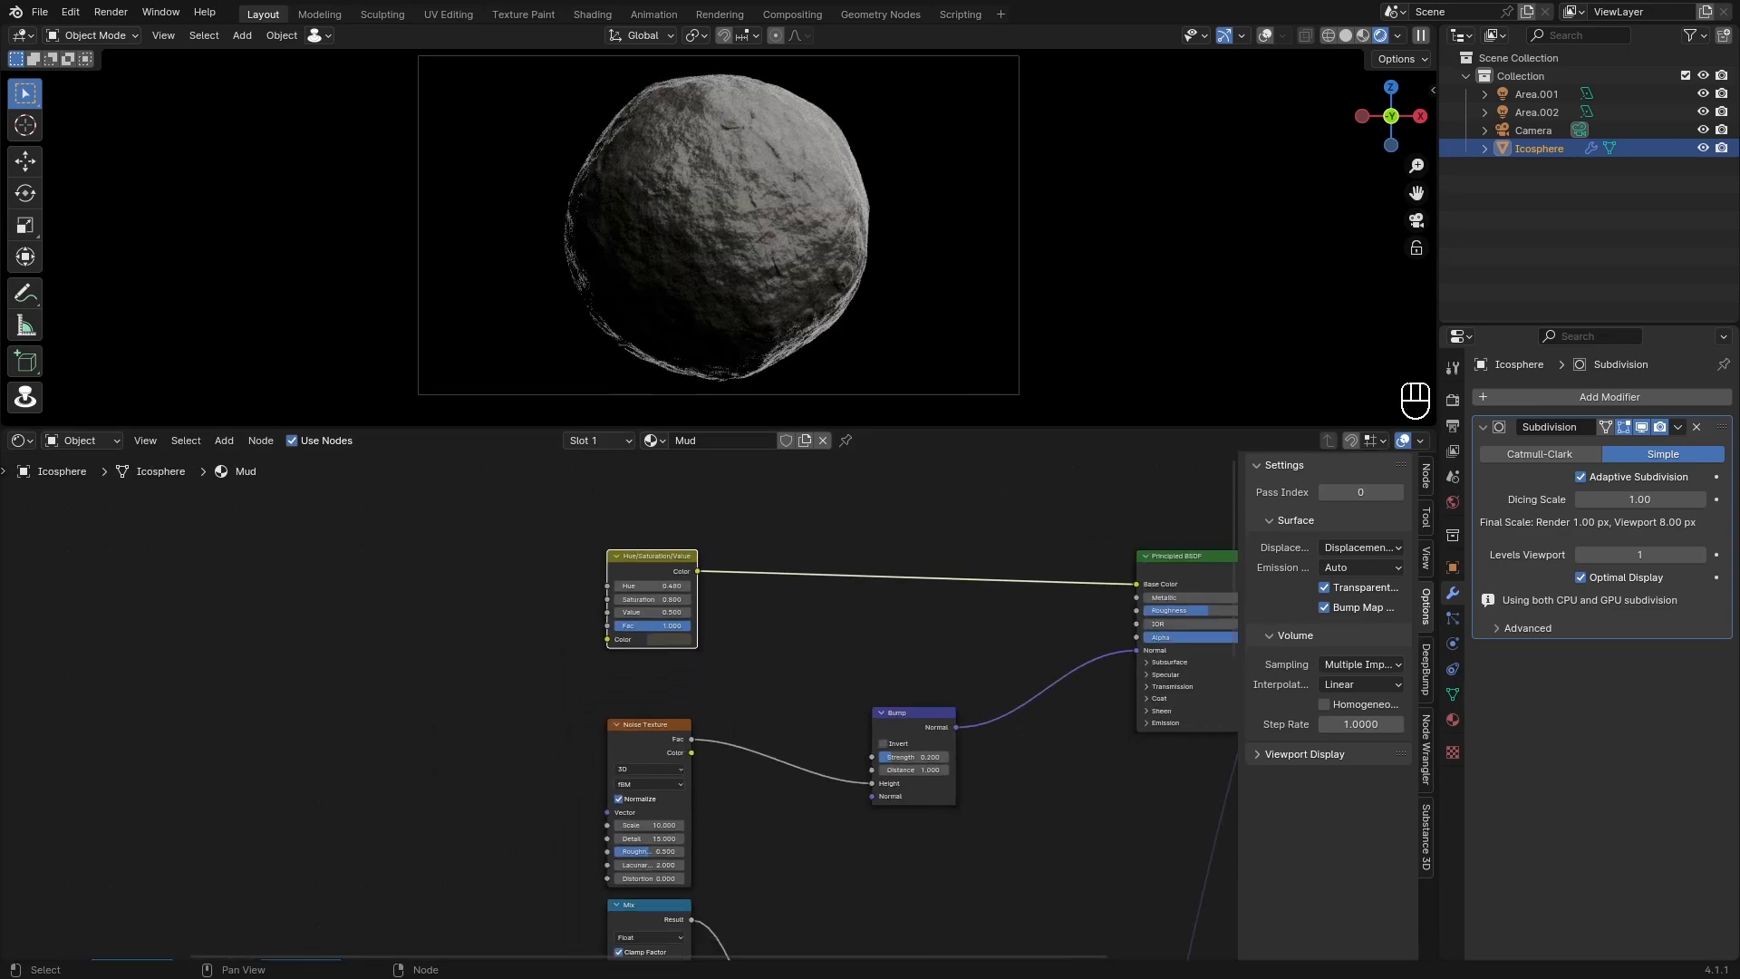
{"action": "scroll", "coordinate": [289, 807], "scroll_direction": "down", "scroll_amount": 4}
{"action": "middle_click_drag", "start_coordinate": [289, 807], "coordinate": [533, 595]}
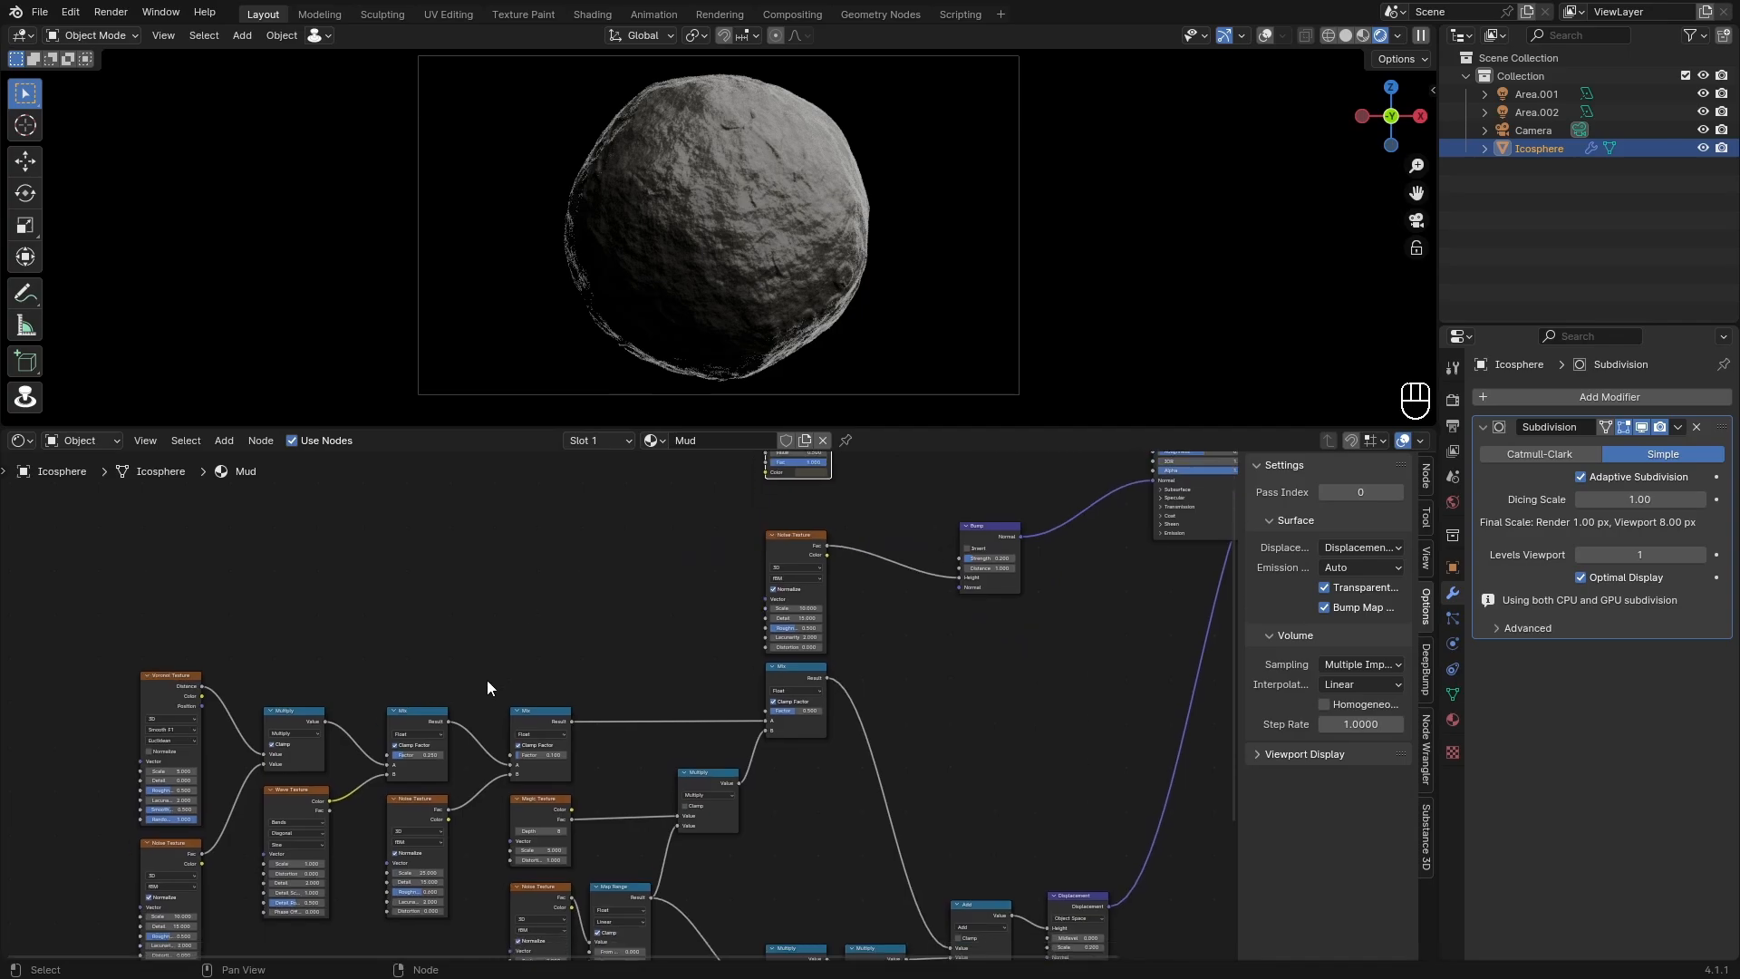
{"action": "middle_click_drag", "start_coordinate": [614, 680], "coordinate": [545, 761]}
{"action": "left_click_drag", "start_coordinate": [390, 881], "coordinate": [692, 579]}
{"action": "scroll", "coordinate": [685, 200], "scroll_direction": "up", "scroll_amount": 6}
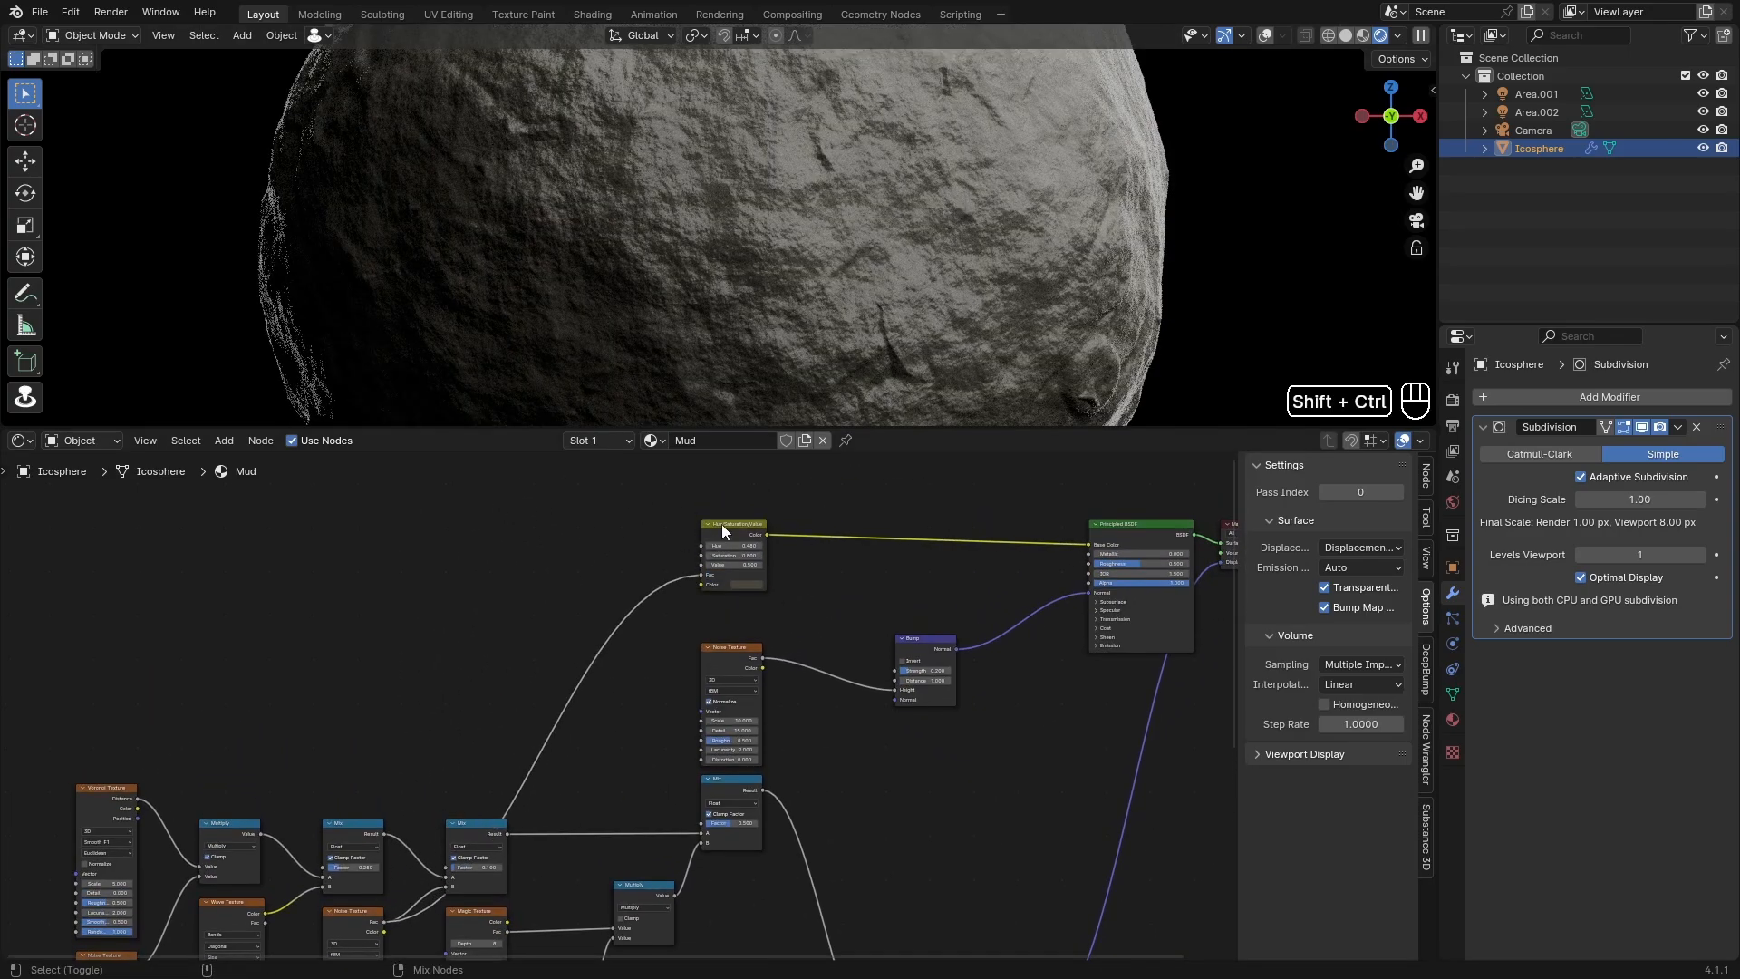
Step: Preview the Hue/Saturation/Value node's output alone and inspect the color variation on the sphere up close
{"action": "left_click", "coordinate": [722, 525], "text": "ctrl+shift"}
{"action": "scroll", "coordinate": [791, 245], "scroll_direction": "down", "scroll_amount": 5}
{"action": "scroll", "coordinate": [749, 550], "scroll_direction": "up", "scroll_amount": 3}
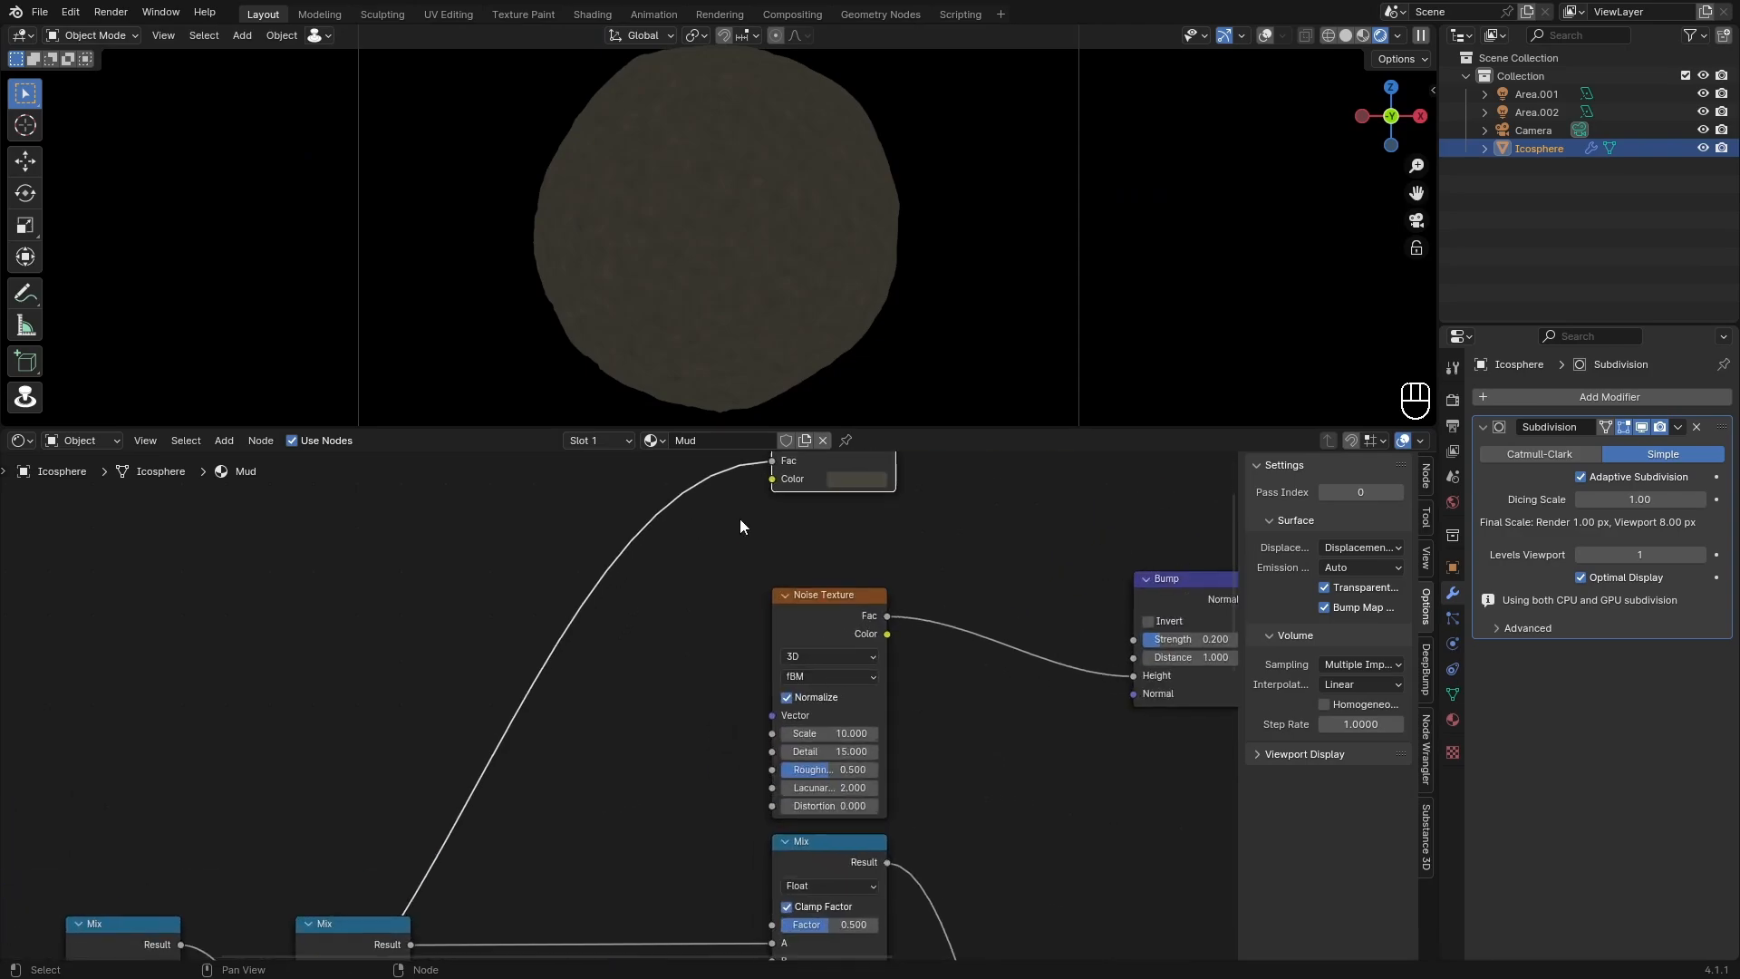
{"action": "middle_click_drag", "start_coordinate": [739, 518], "coordinate": [589, 703]}
{"action": "scroll", "coordinate": [831, 353], "scroll_direction": "up", "scroll_amount": 5}
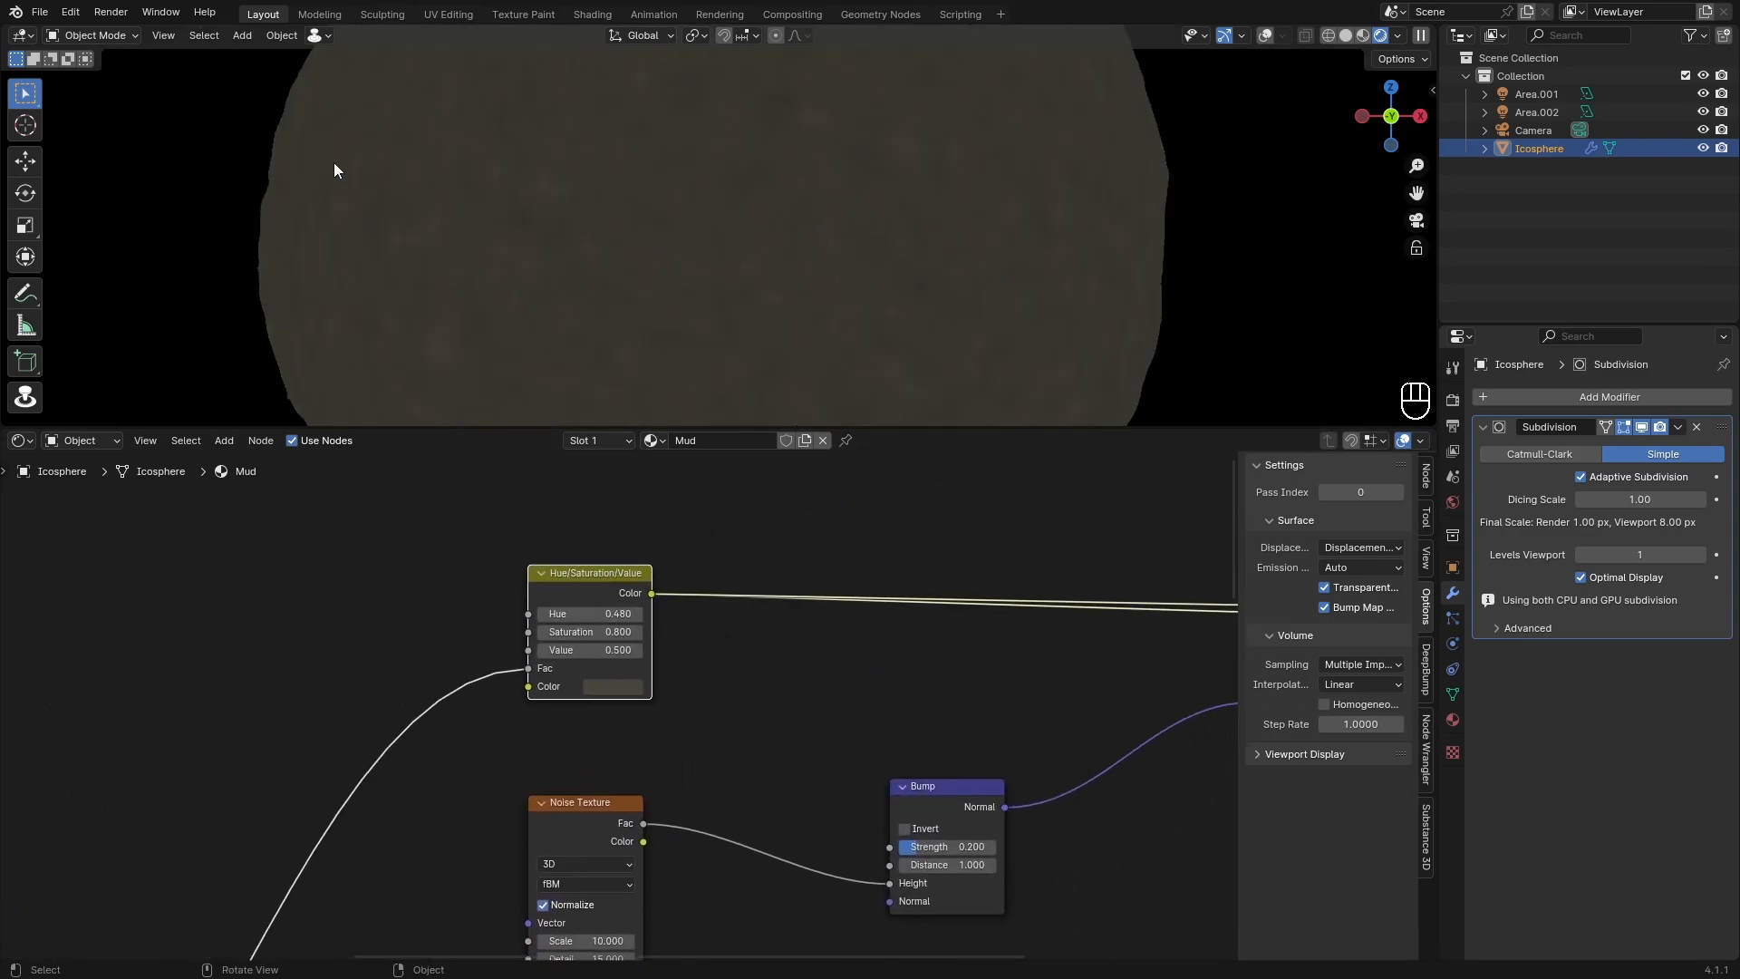
{"action": "scroll", "coordinate": [627, 257], "scroll_direction": "down", "scroll_amount": 3}
{"action": "scroll", "coordinate": [729, 611], "scroll_direction": "down", "scroll_amount": 1}
Step: Preview the Principled BSDF again and insert a duplicate of the Hue/Saturation/Value node between the original and the Base Color input
{"action": "middle_click_drag", "start_coordinate": [738, 619], "coordinate": [258, 644]}
{"action": "scroll", "coordinate": [580, 621], "scroll_direction": "down", "scroll_amount": 1}
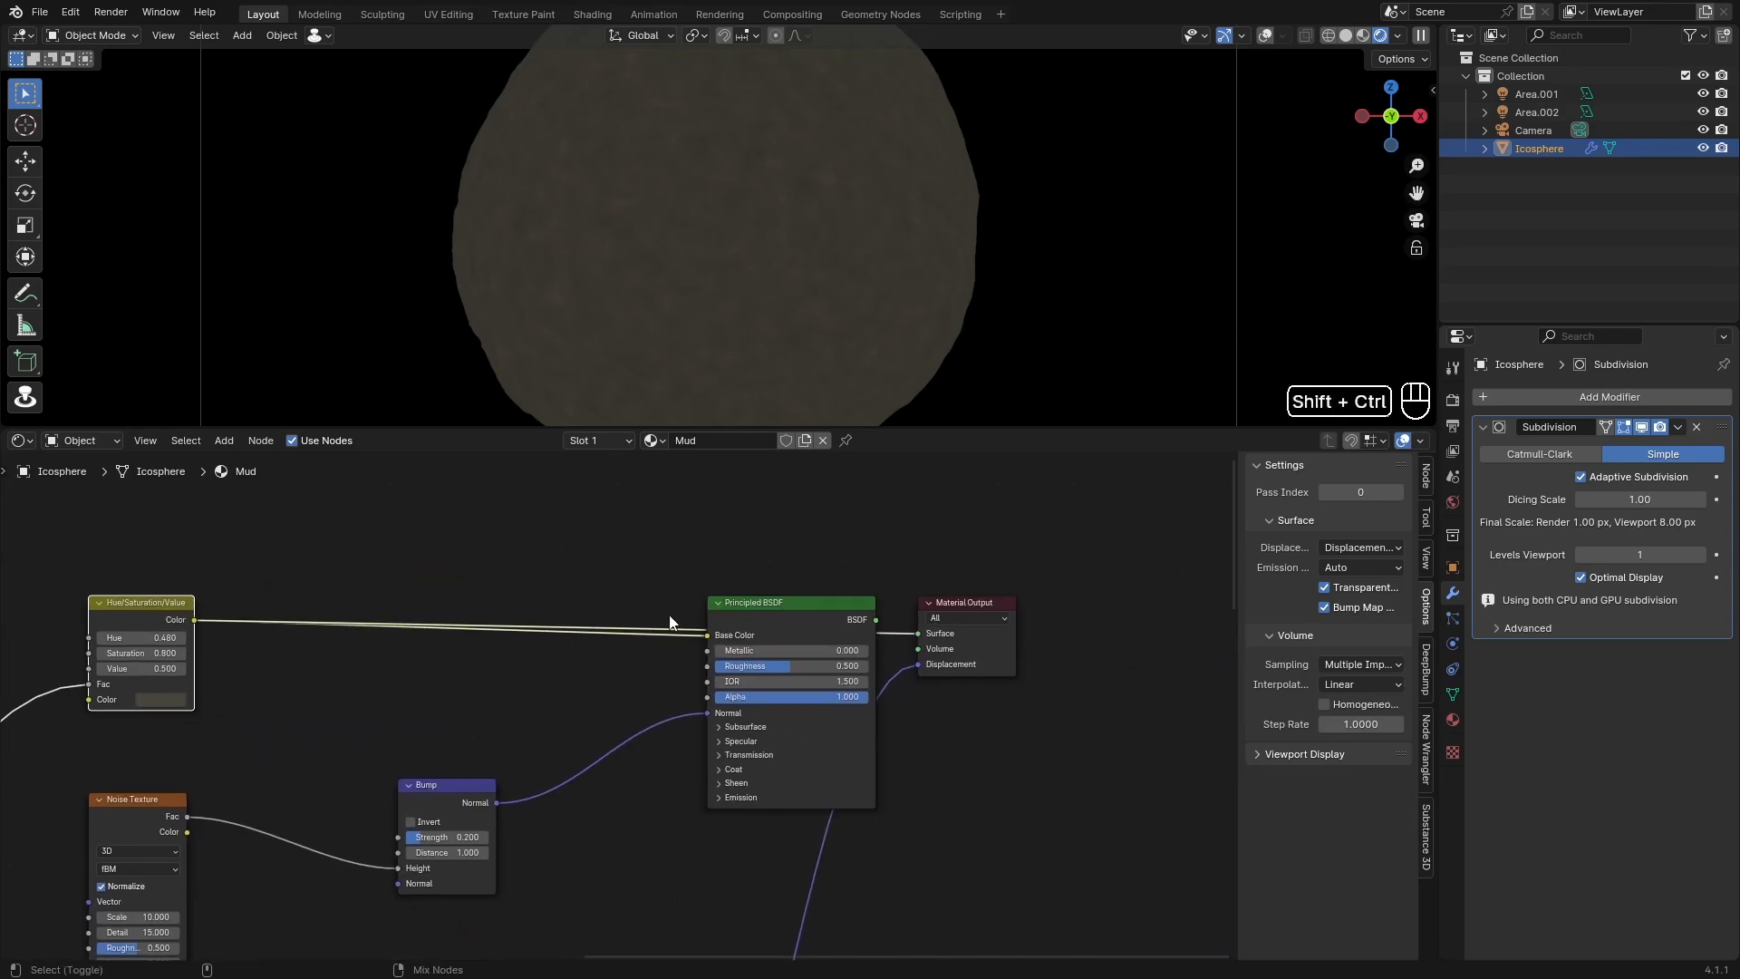
{"action": "middle_click_drag", "start_coordinate": [370, 668], "coordinate": [540, 632]}
{"action": "key", "text": "shift+d"}
{"action": "left_click", "coordinate": [542, 594]}
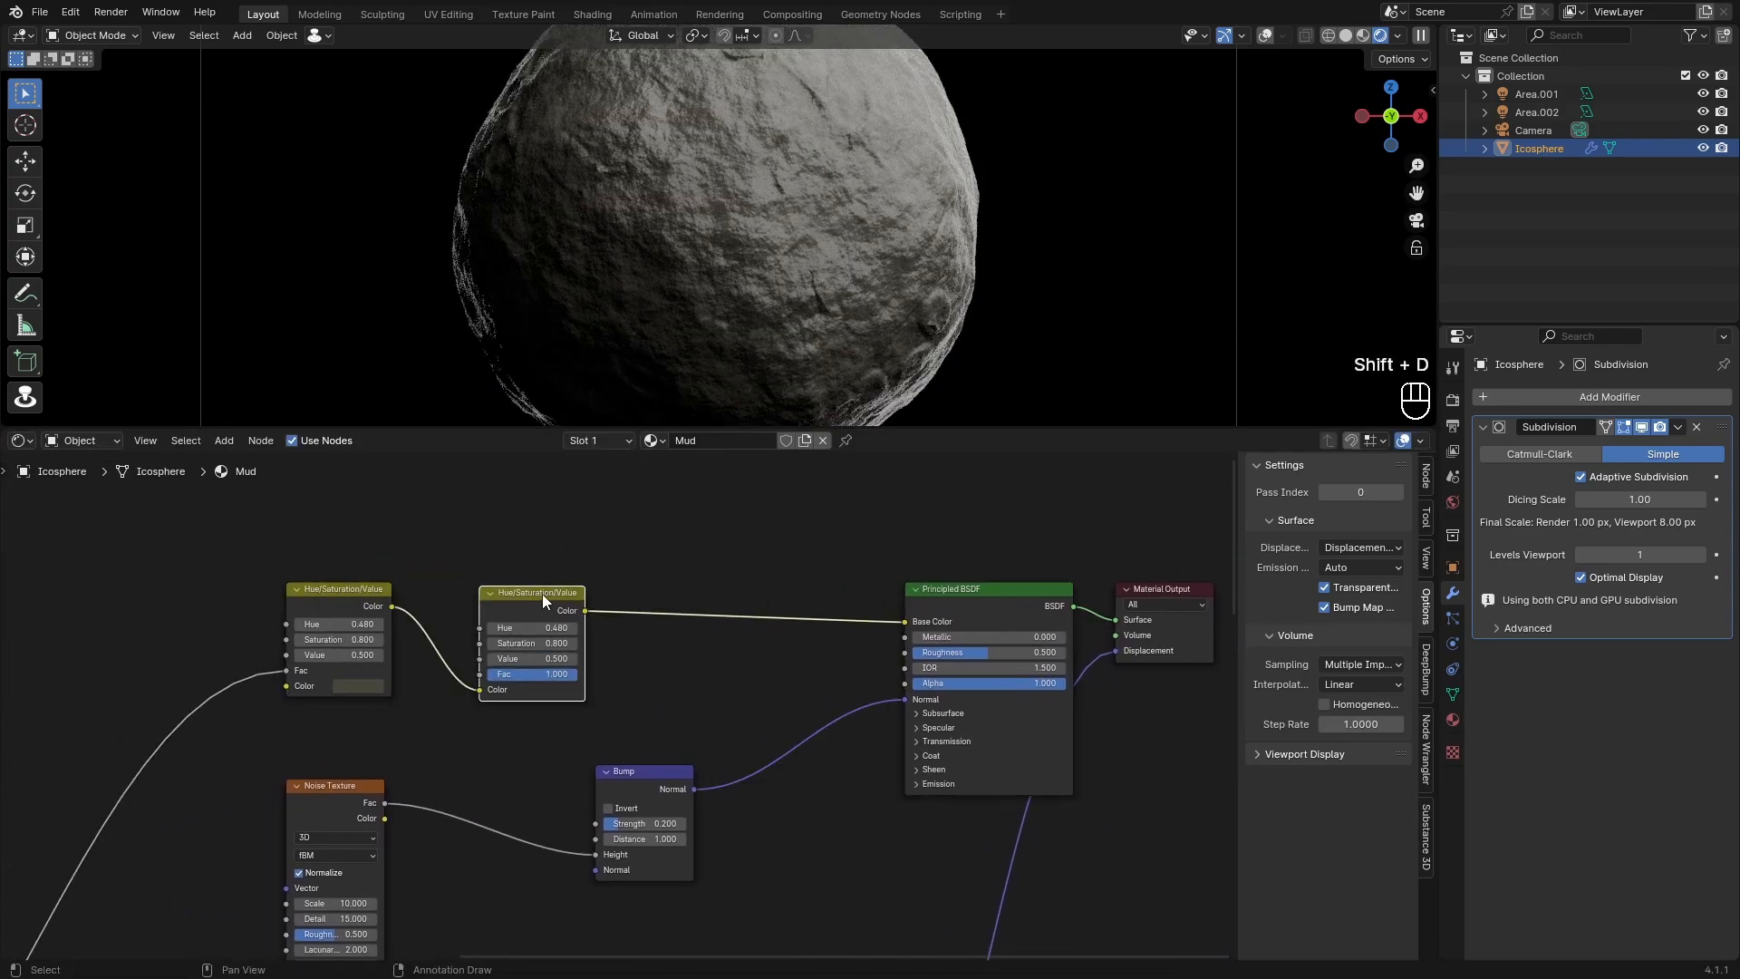
{"action": "left_click_drag", "start_coordinate": [541, 594], "coordinate": [532, 591]}
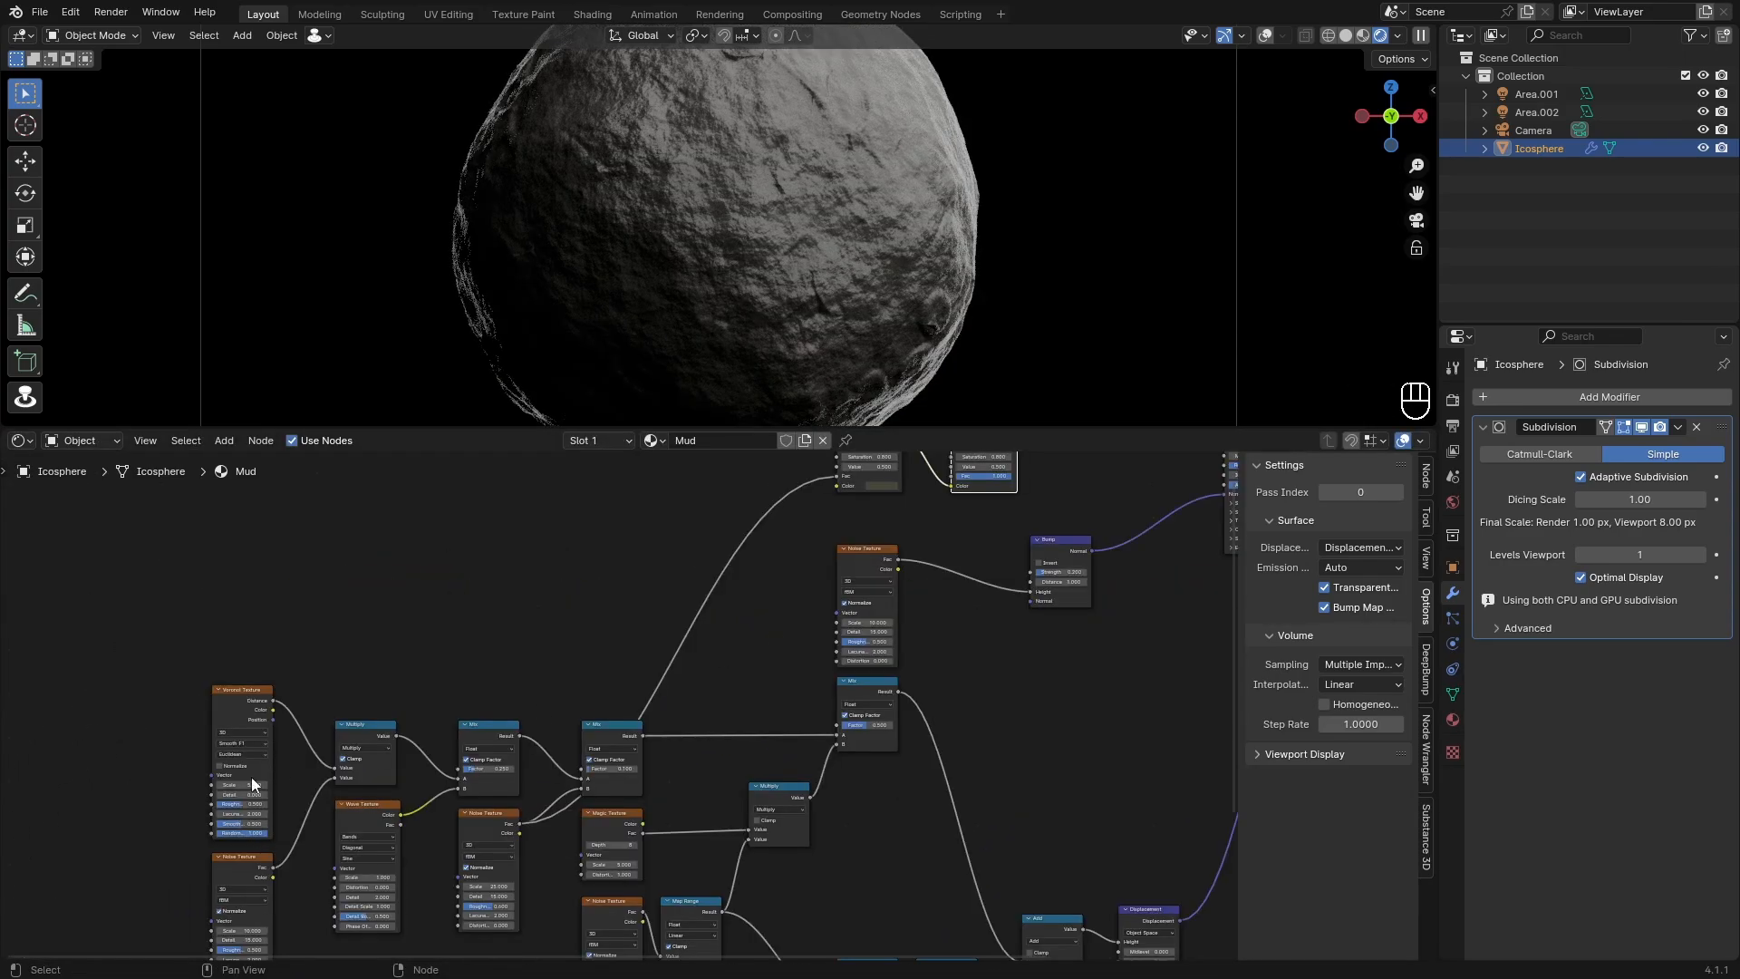
Step: Drive the second Hue/Saturation/Value node's Fac with the leftmost Noise Texture's Fac and set its Saturation to 0.5
{"action": "left_click_drag", "start_coordinate": [271, 866], "coordinate": [921, 487]}
{"action": "left_click_drag", "start_coordinate": [921, 487], "coordinate": [951, 568]}
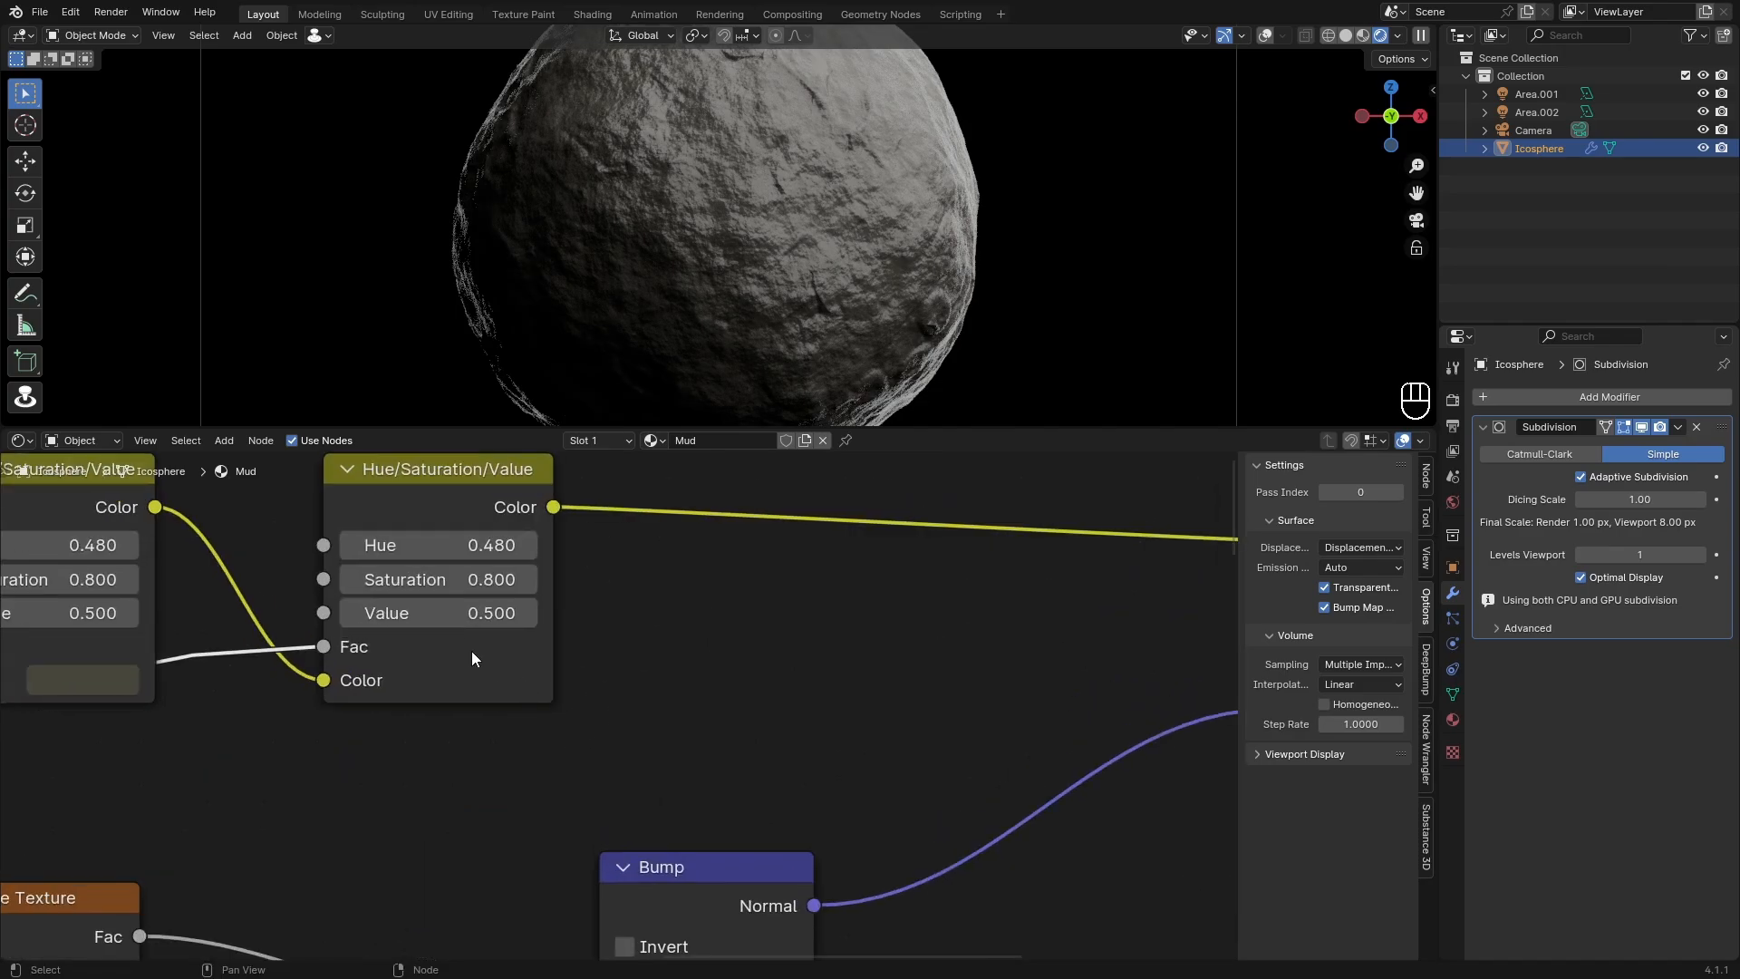
{"action": "middle_click_drag", "start_coordinate": [471, 651], "coordinate": [587, 668]}
{"action": "left_click", "coordinate": [570, 595]}
{"action": "type", "text": ".5"}
{"action": "key", "text": "Return"}
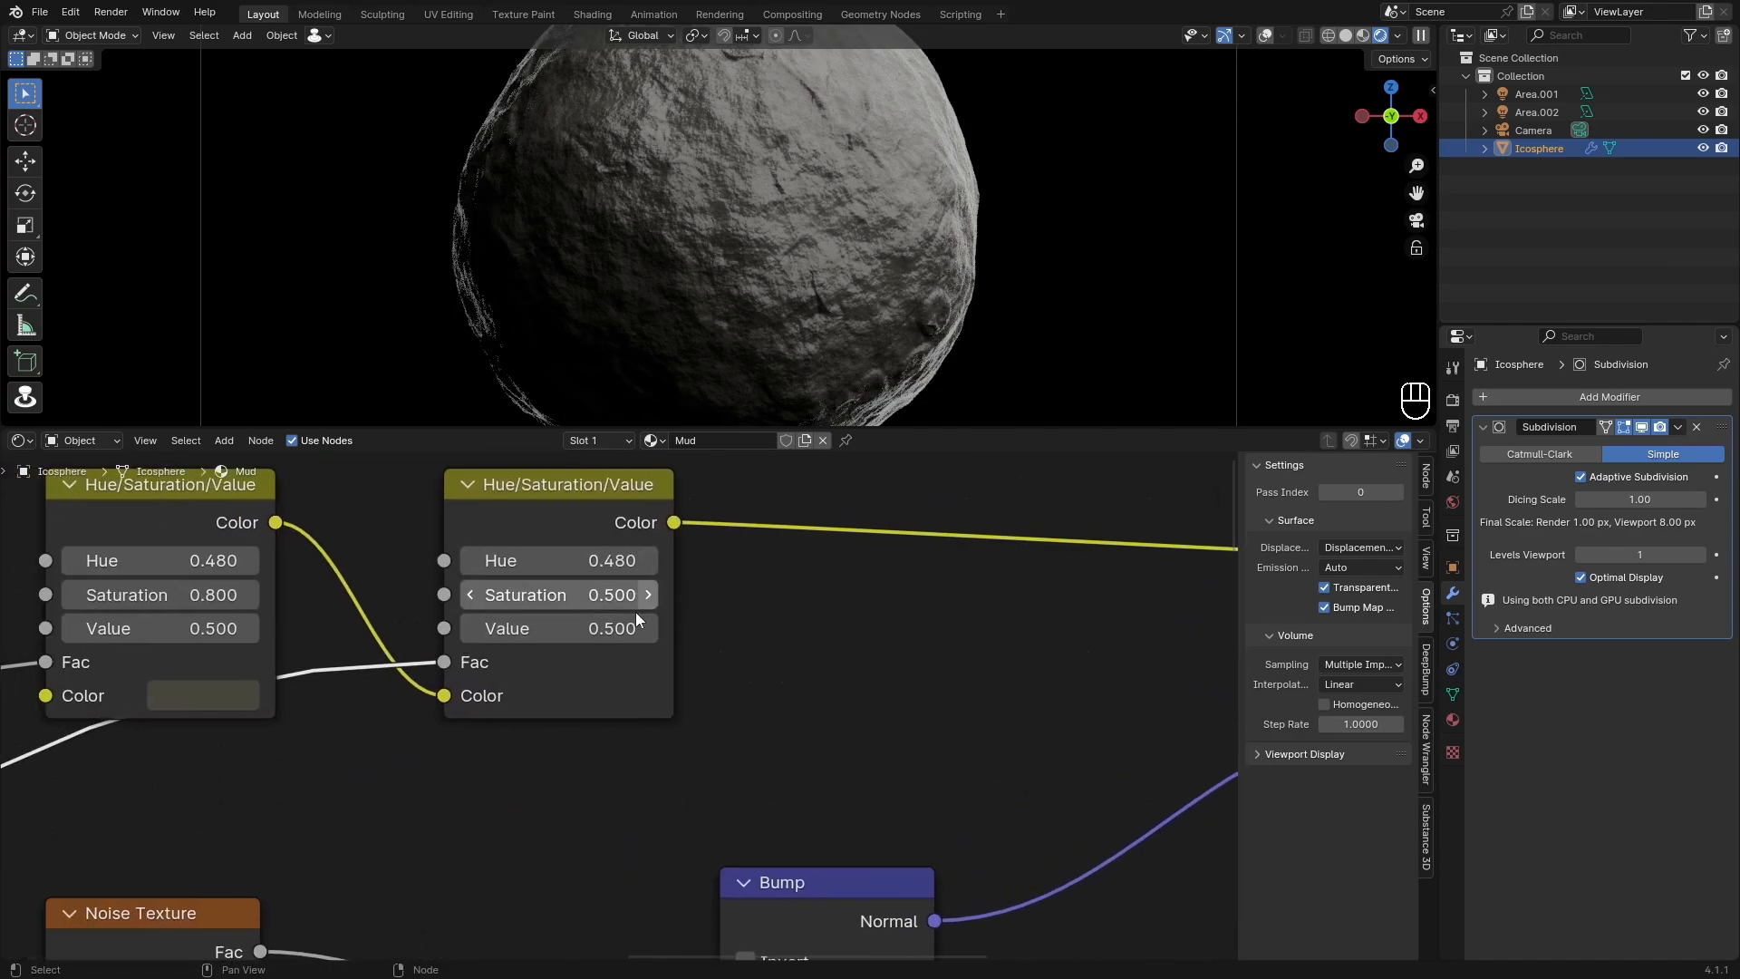
Step: Set the second Hue/Saturation/Value node's Hue to 0.52
{"action": "double_click", "coordinate": [621, 560]}
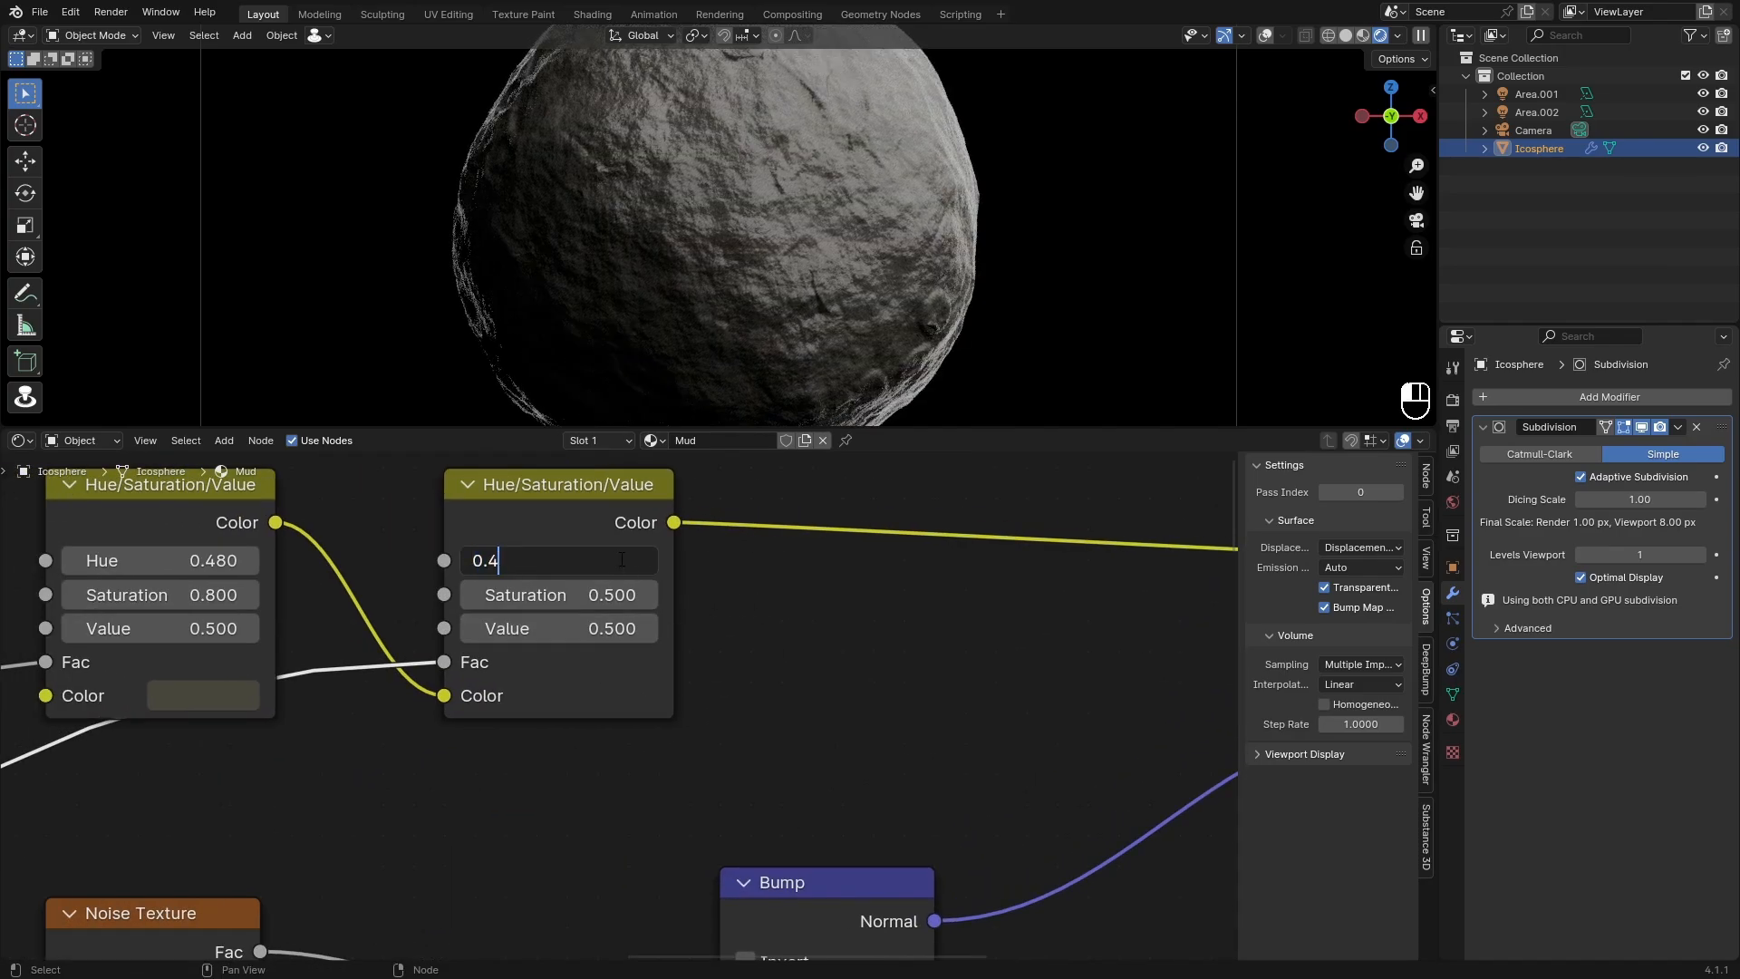
{"action": "key", "text": "BackSpace"}
{"action": "type", "text": "52"}
{"action": "key", "text": "Return"}
Step: Compare the previewed colors of the first and second Hue/Saturation/Value nodes on the sphere
{"action": "left_click", "coordinate": [612, 549], "text": "ctrl+shift"}
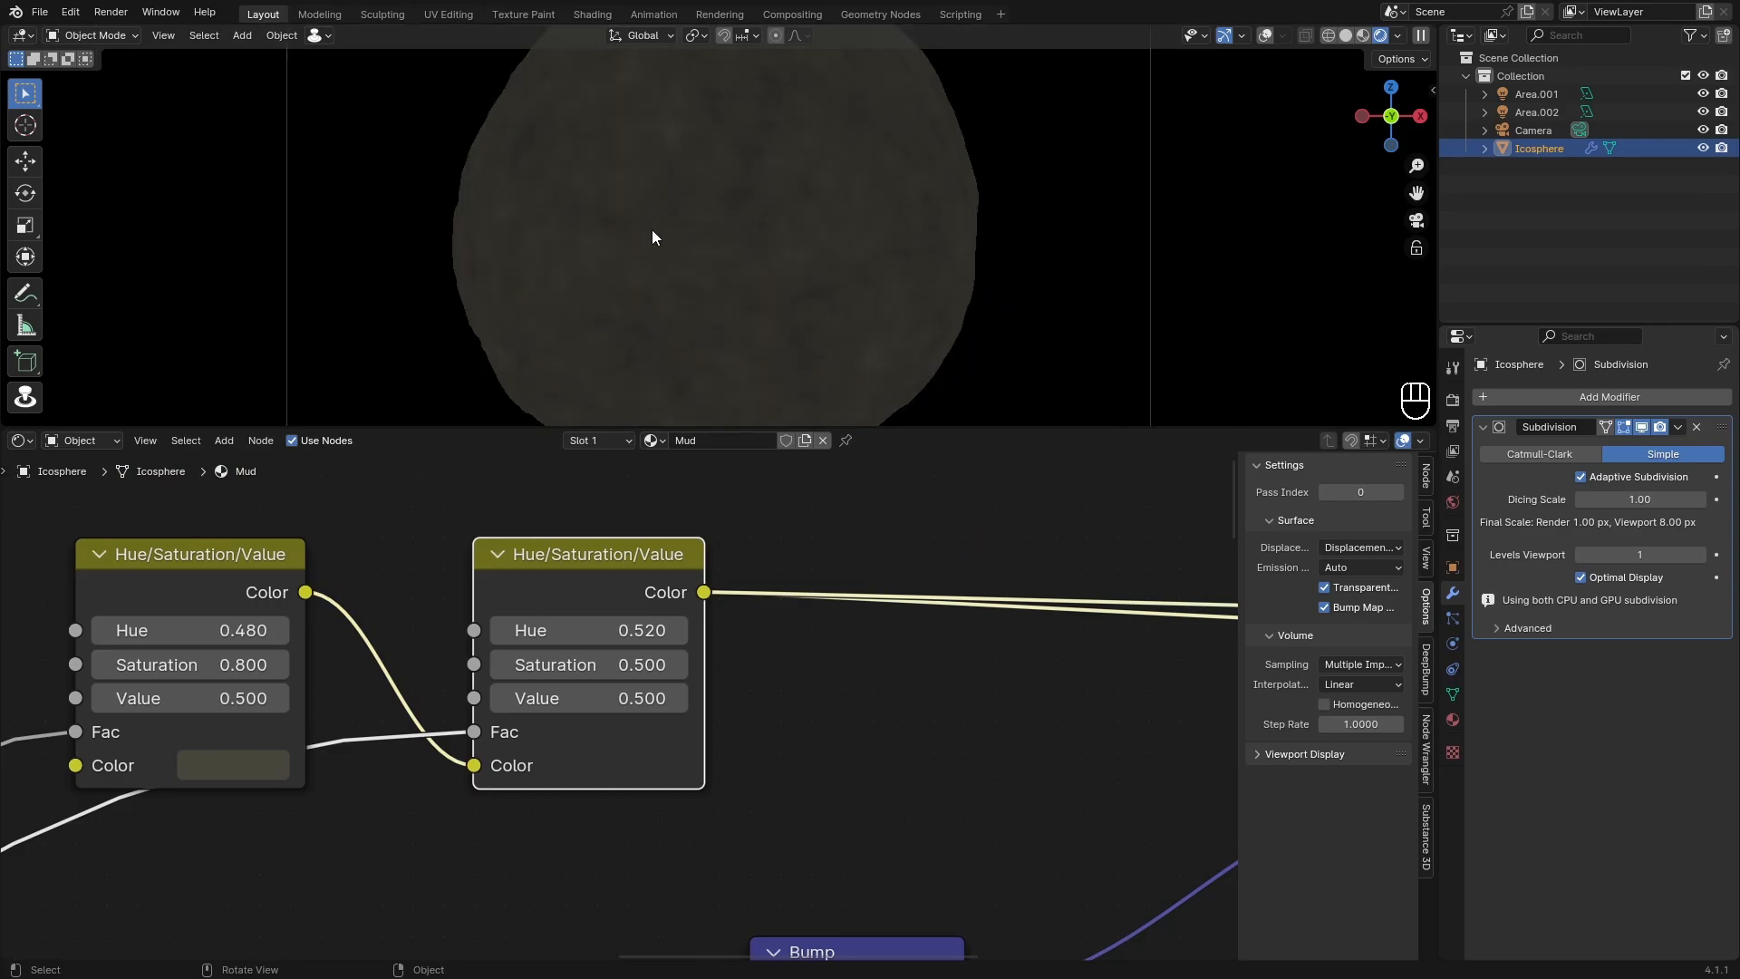
{"action": "left_click", "coordinate": [209, 583], "text": "ctrl+shift"}
{"action": "left_click", "coordinate": [610, 552], "text": "ctrl+shift"}
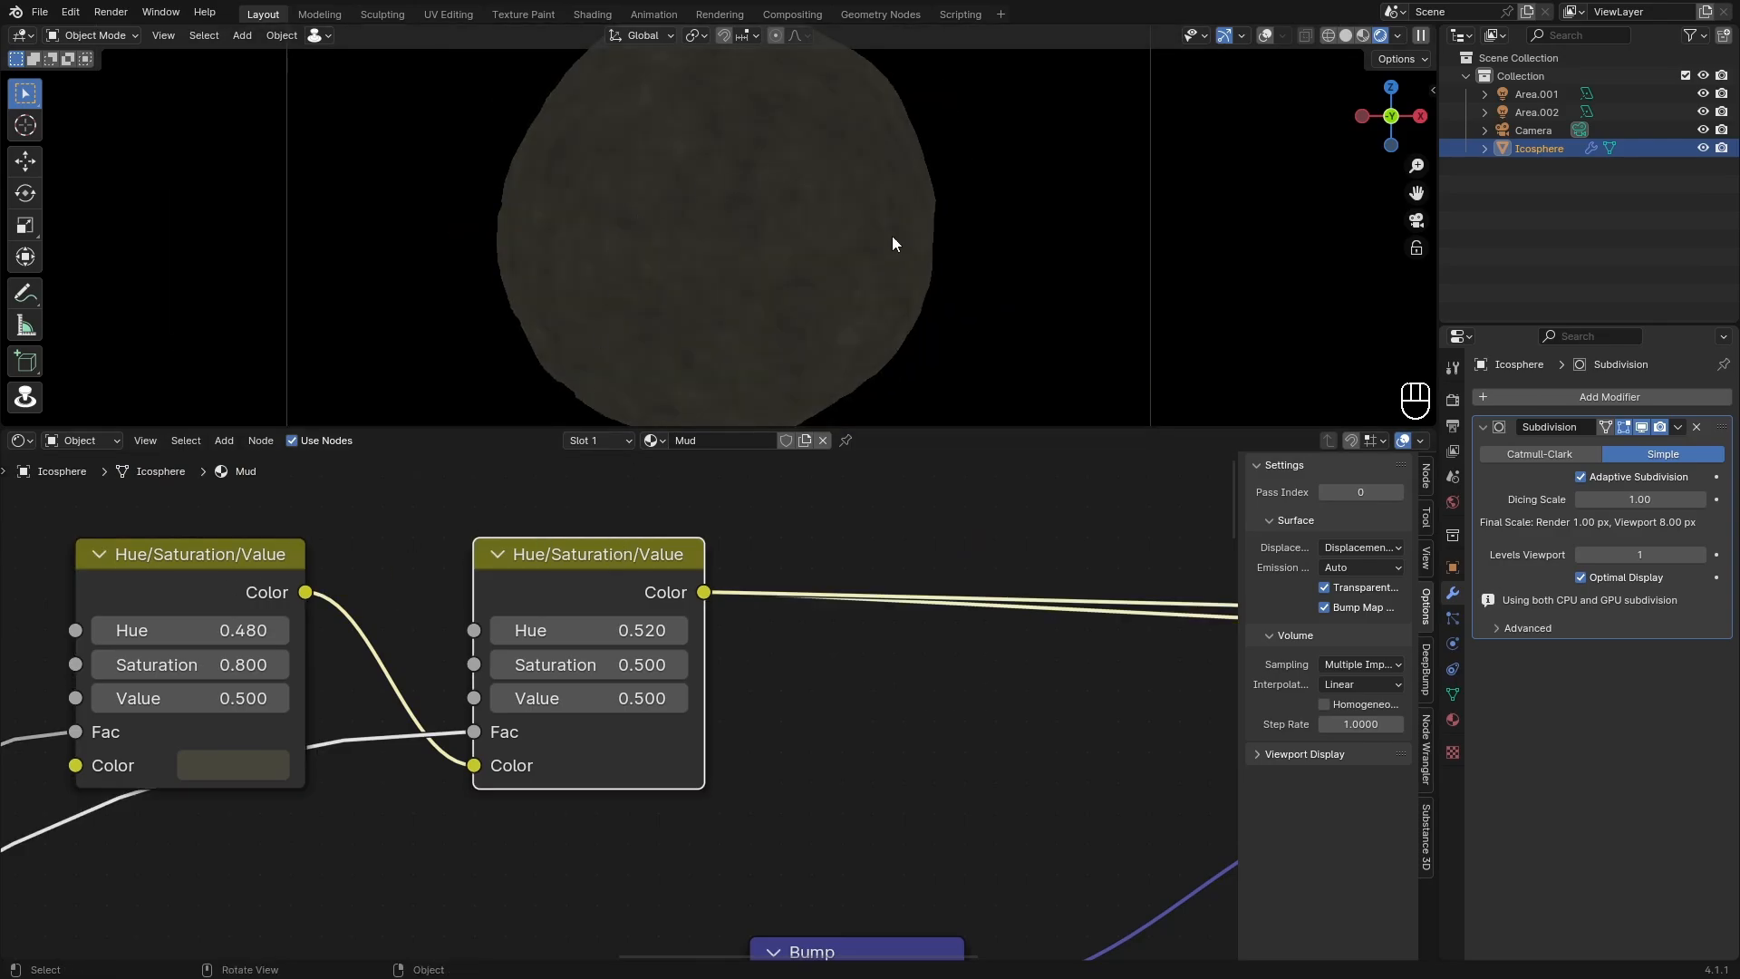
Step: Preview the Principled BSDF again and insert a duplicate of the second Hue/Saturation/Value node directly before its Base Color
{"action": "scroll", "coordinate": [778, 688], "scroll_direction": "down", "scroll_amount": 4}
{"action": "key", "text": "shift+d"}
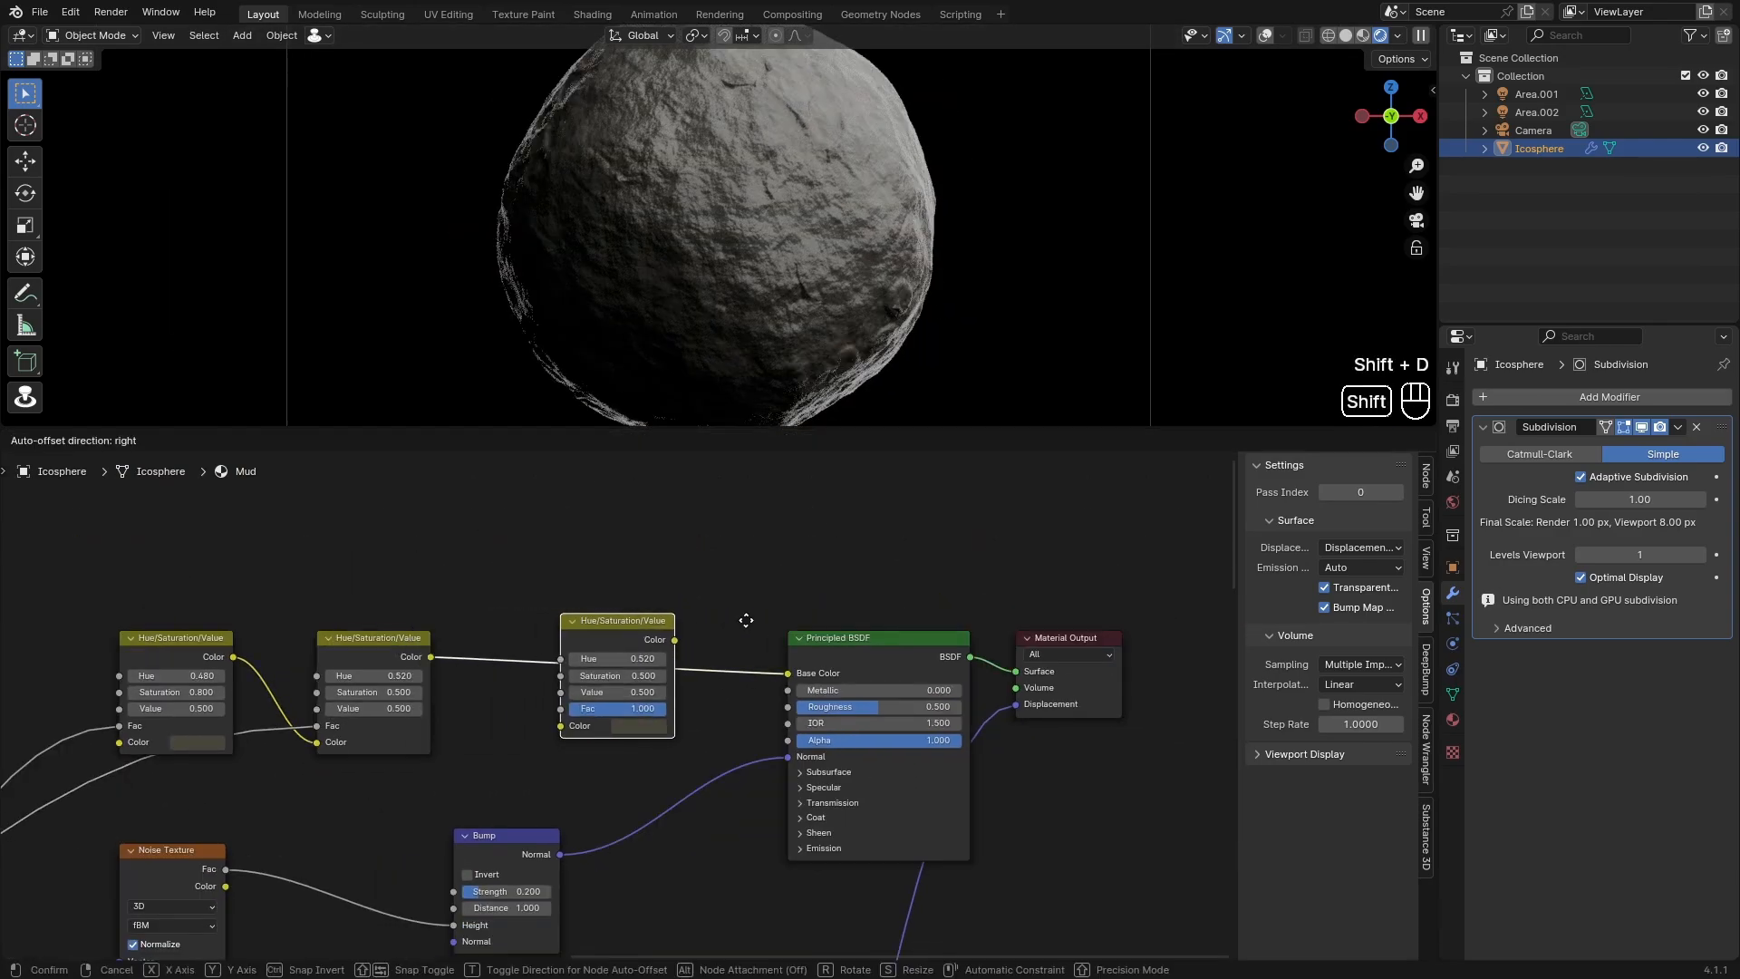
{"action": "left_click", "coordinate": [746, 620]}
{"action": "scroll", "coordinate": [681, 651], "scroll_direction": "up", "scroll_amount": 2}
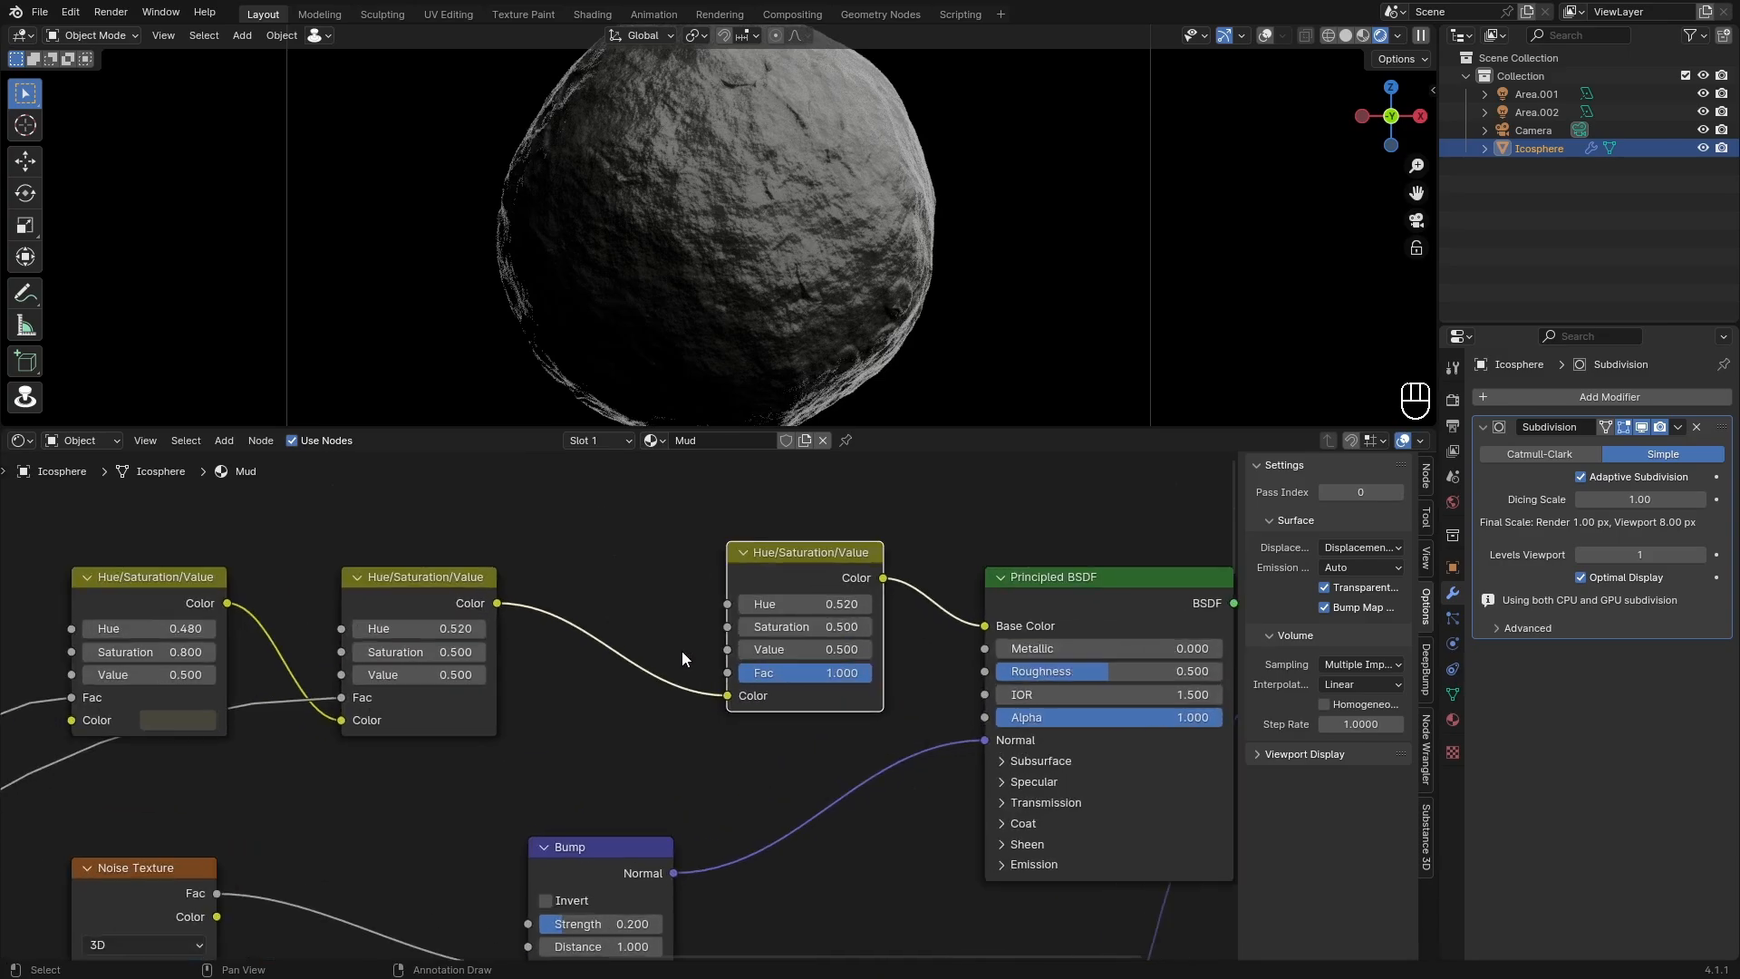
Step: Set the third Hue/Saturation/Value node's Saturation to 0 and its Hue to 0.5
{"action": "scroll", "coordinate": [681, 650], "scroll_direction": "up", "scroll_amount": 2}
{"action": "double_click", "coordinate": [875, 615]}
{"action": "type", "text": "0"}
{"action": "key", "text": "Return"}
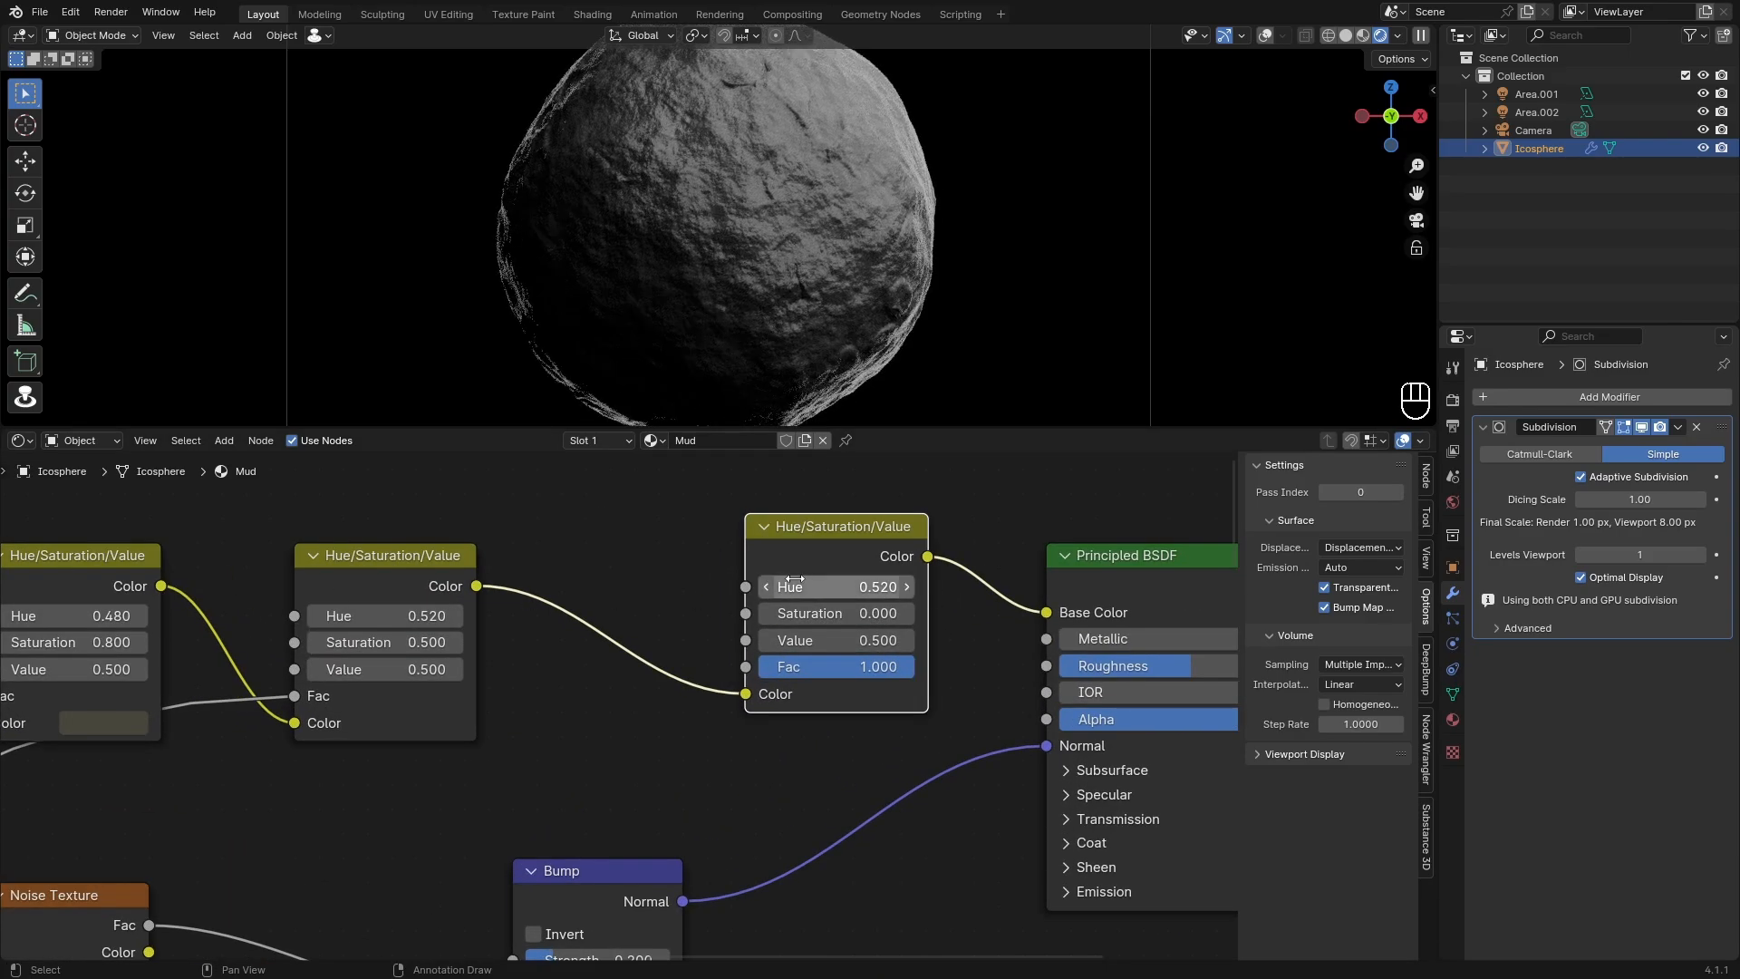
{"action": "double_click", "coordinate": [823, 580]}
{"action": "type", "text": "0.52"}
{"action": "key", "text": "Return"}
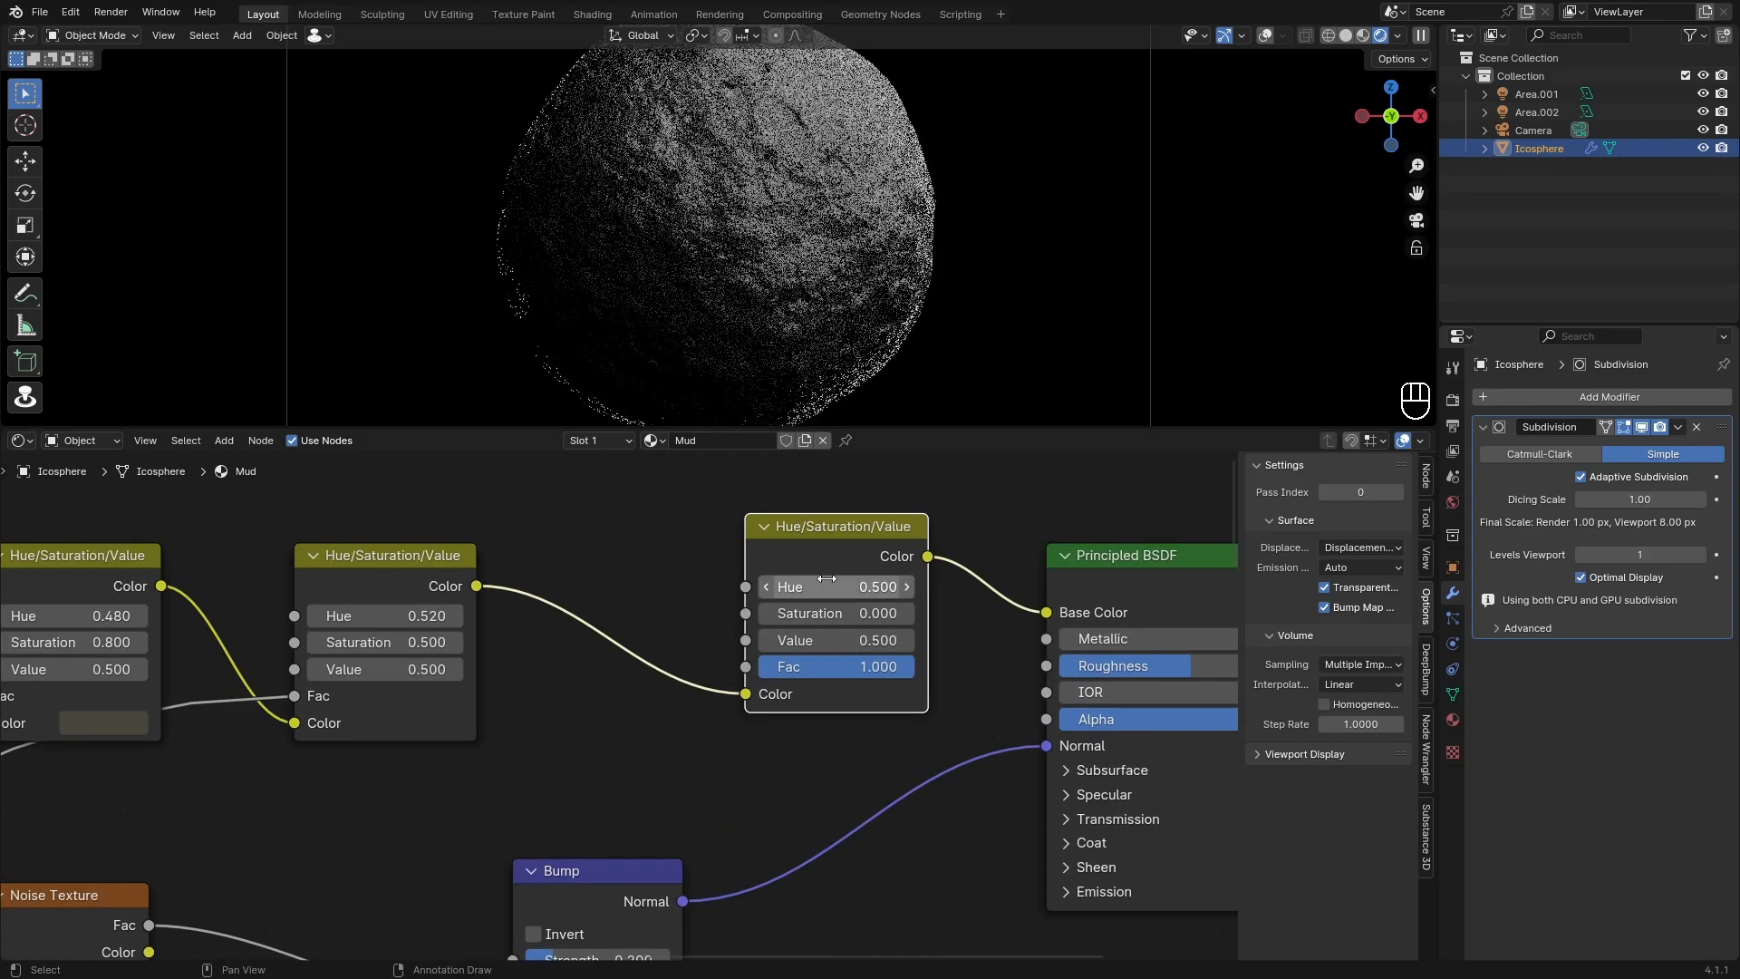
{"action": "key", "text": "KP_0"}
{"action": "scroll", "coordinate": [408, 837], "scroll_direction": "down", "scroll_amount": 6}
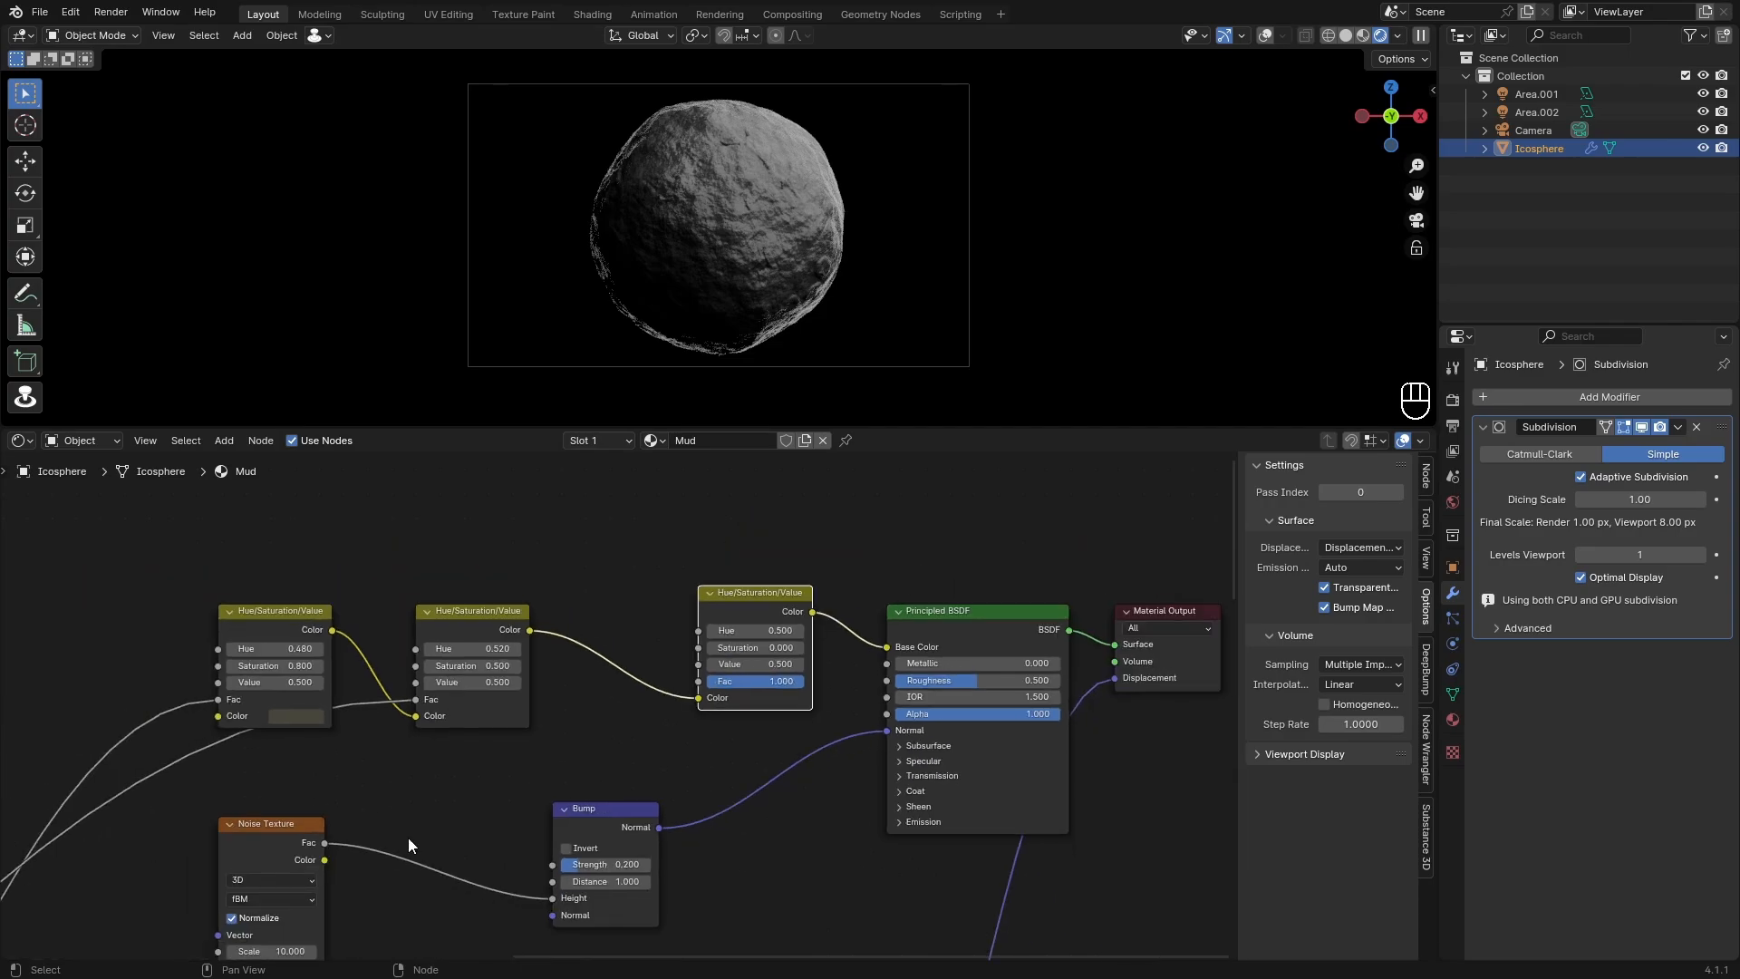
Step: Move the first two Hue/Saturation/Value nodes left to open space before the third one
{"action": "middle_click_drag", "start_coordinate": [407, 837], "coordinate": [716, 756]}
{"action": "left_click_drag", "start_coordinate": [897, 693], "coordinate": [540, 503]}
{"action": "key", "text": "g"}
{"action": "left_click", "coordinate": [370, 536]}
{"action": "left_click", "coordinate": [747, 763]}
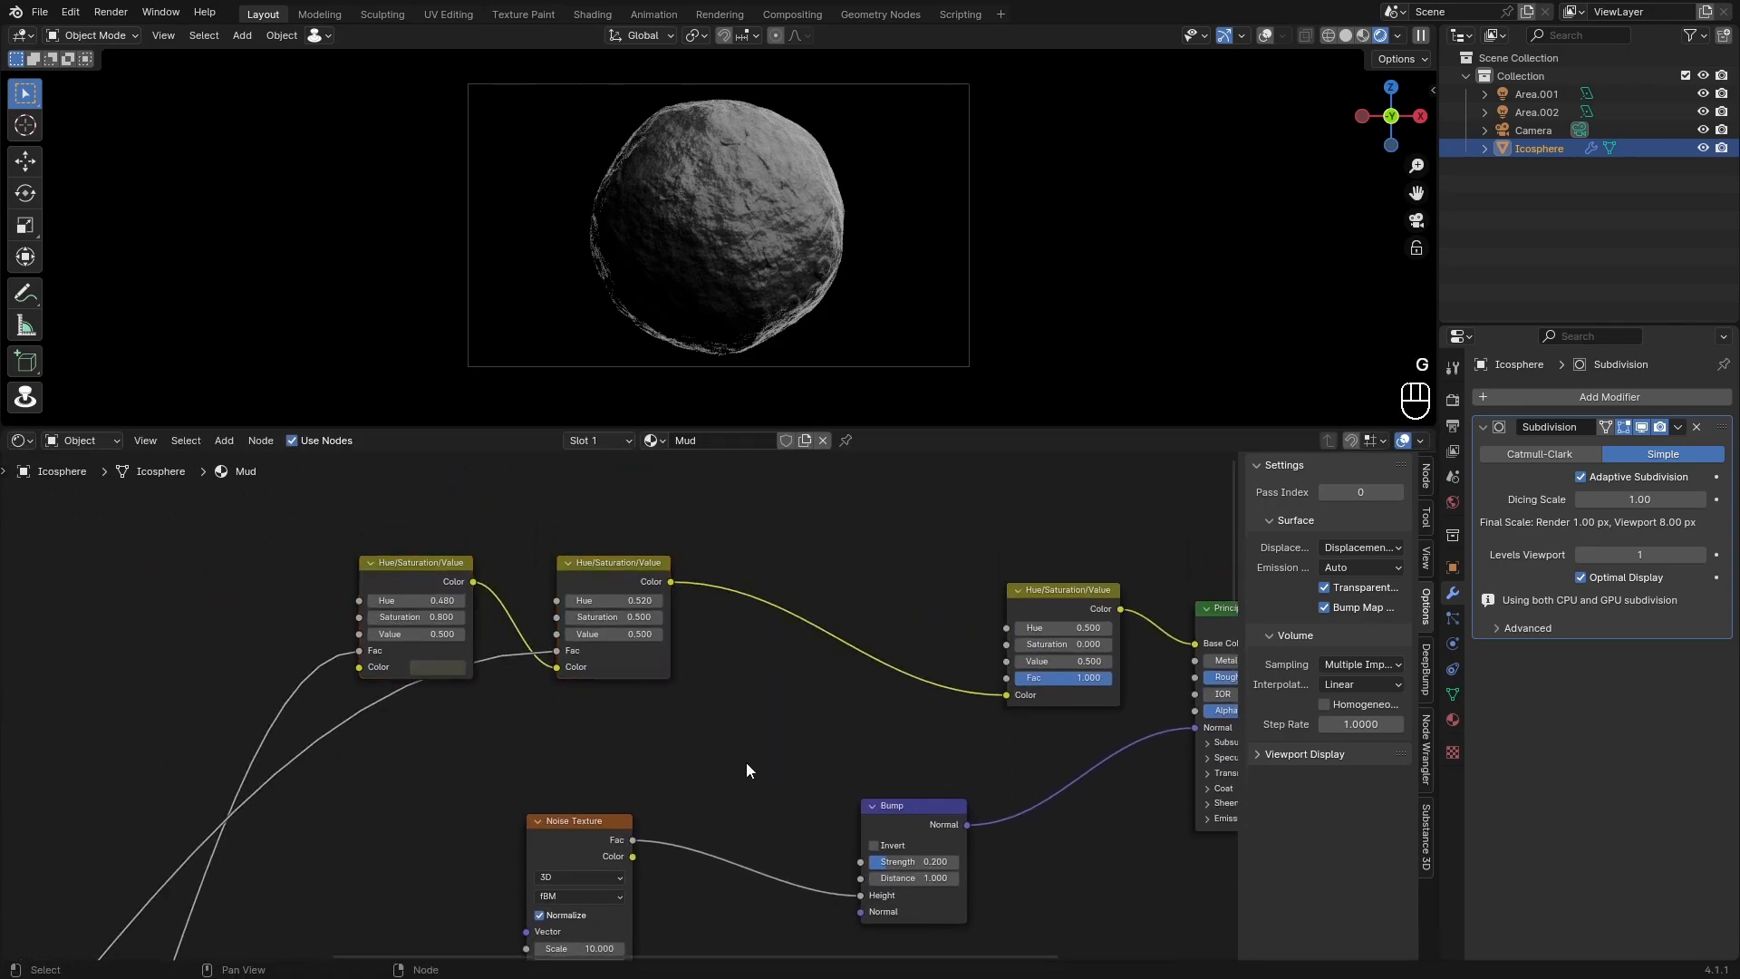
Step: Preview the result of the Map Range node fed by the Voronoi Texture on the sphere
{"action": "scroll", "coordinate": [747, 763], "scroll_direction": "down", "scroll_amount": 7}
{"action": "middle_click_drag", "start_coordinate": [747, 762], "coordinate": [726, 549]}
{"action": "middle_click_drag", "start_coordinate": [546, 906], "coordinate": [600, 685]}
{"action": "scroll", "coordinate": [600, 685], "scroll_direction": "up", "scroll_amount": 3}
{"action": "middle_click_drag", "start_coordinate": [399, 755], "coordinate": [403, 705]}
{"action": "scroll", "coordinate": [514, 834], "scroll_direction": "up", "scroll_amount": 7}
{"action": "middle_click_drag", "start_coordinate": [515, 833], "coordinate": [481, 753]}
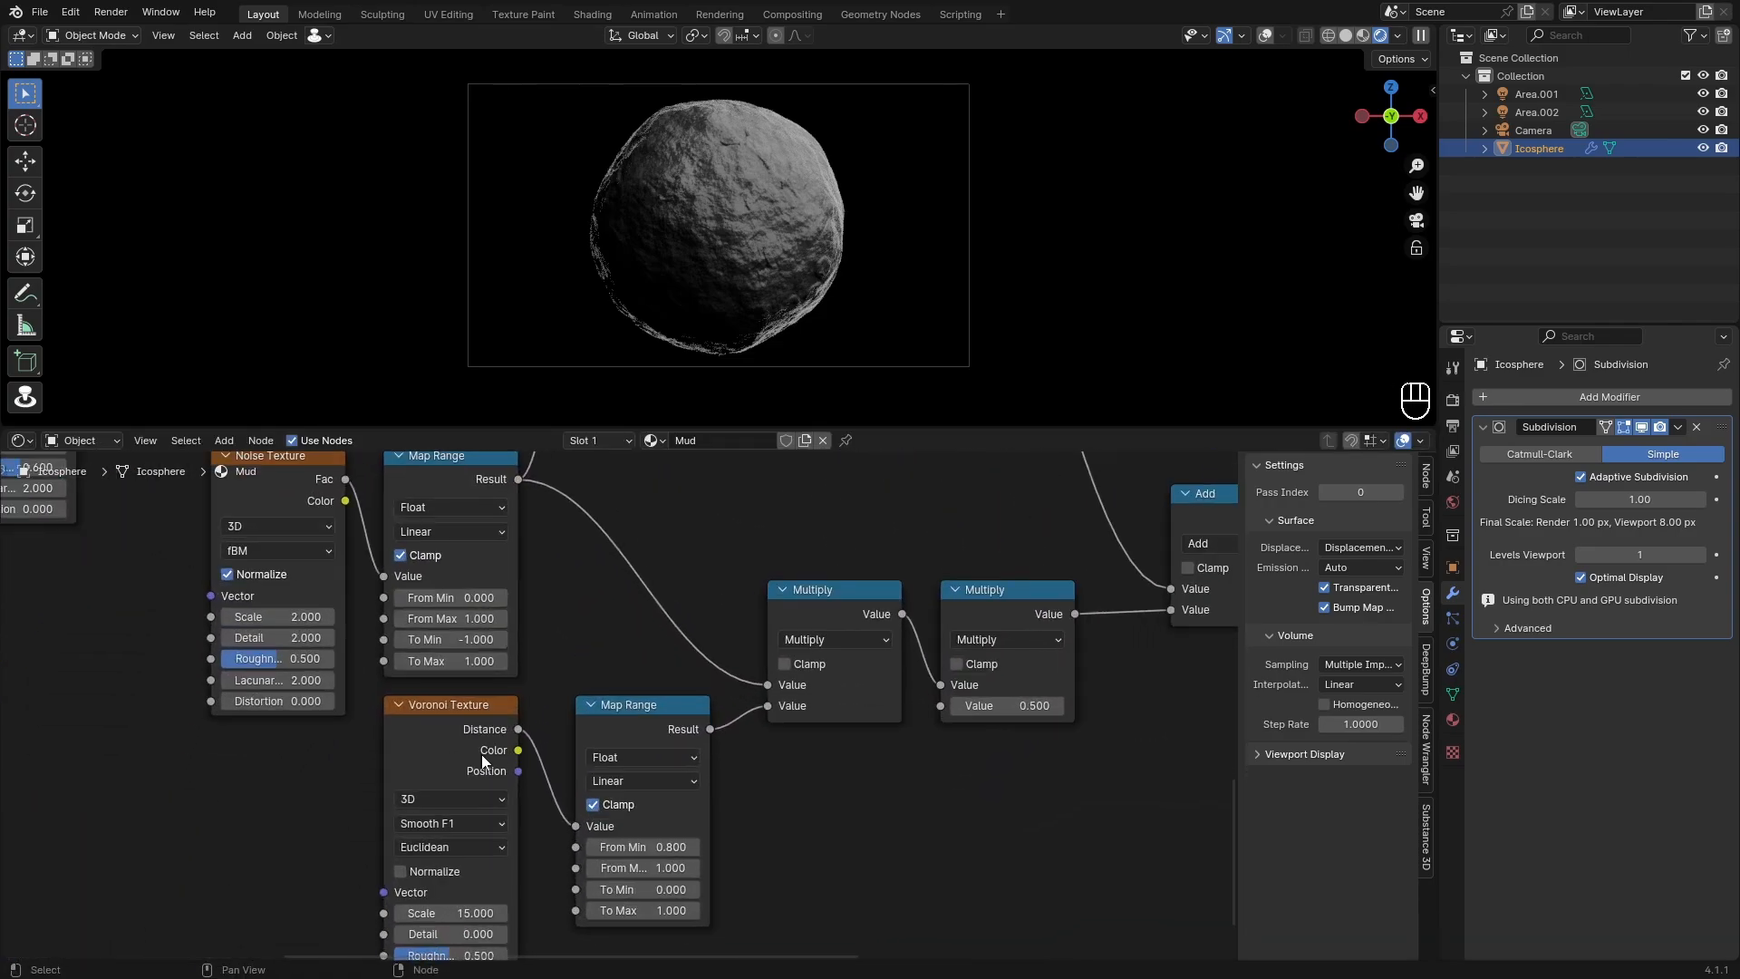
{"action": "left_click", "coordinate": [607, 719], "text": "ctrl+shift"}
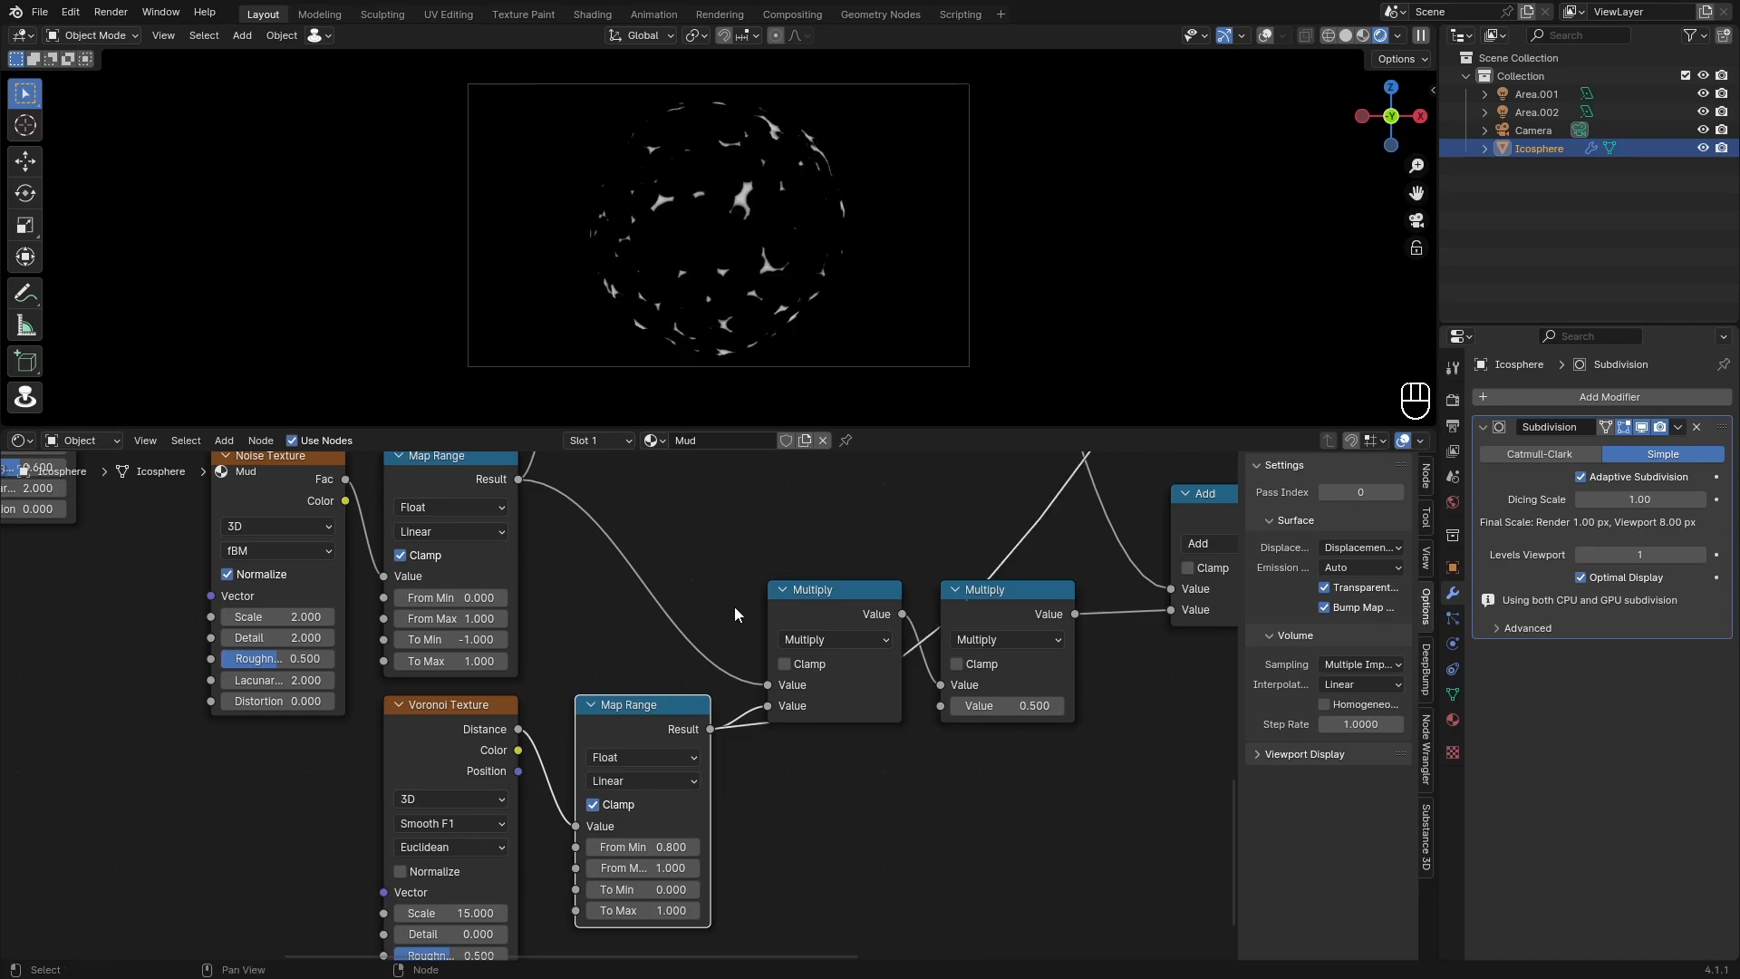
Step: Compare the previews of the Voronoi Map Range and the first Multiply node it feeds in the displacement network
{"action": "scroll", "coordinate": [734, 606], "scroll_direction": "down", "scroll_amount": 6}
{"action": "scroll", "coordinate": [590, 649], "scroll_direction": "down", "scroll_amount": 2}
{"action": "middle_click_drag", "start_coordinate": [590, 649], "coordinate": [612, 715]}
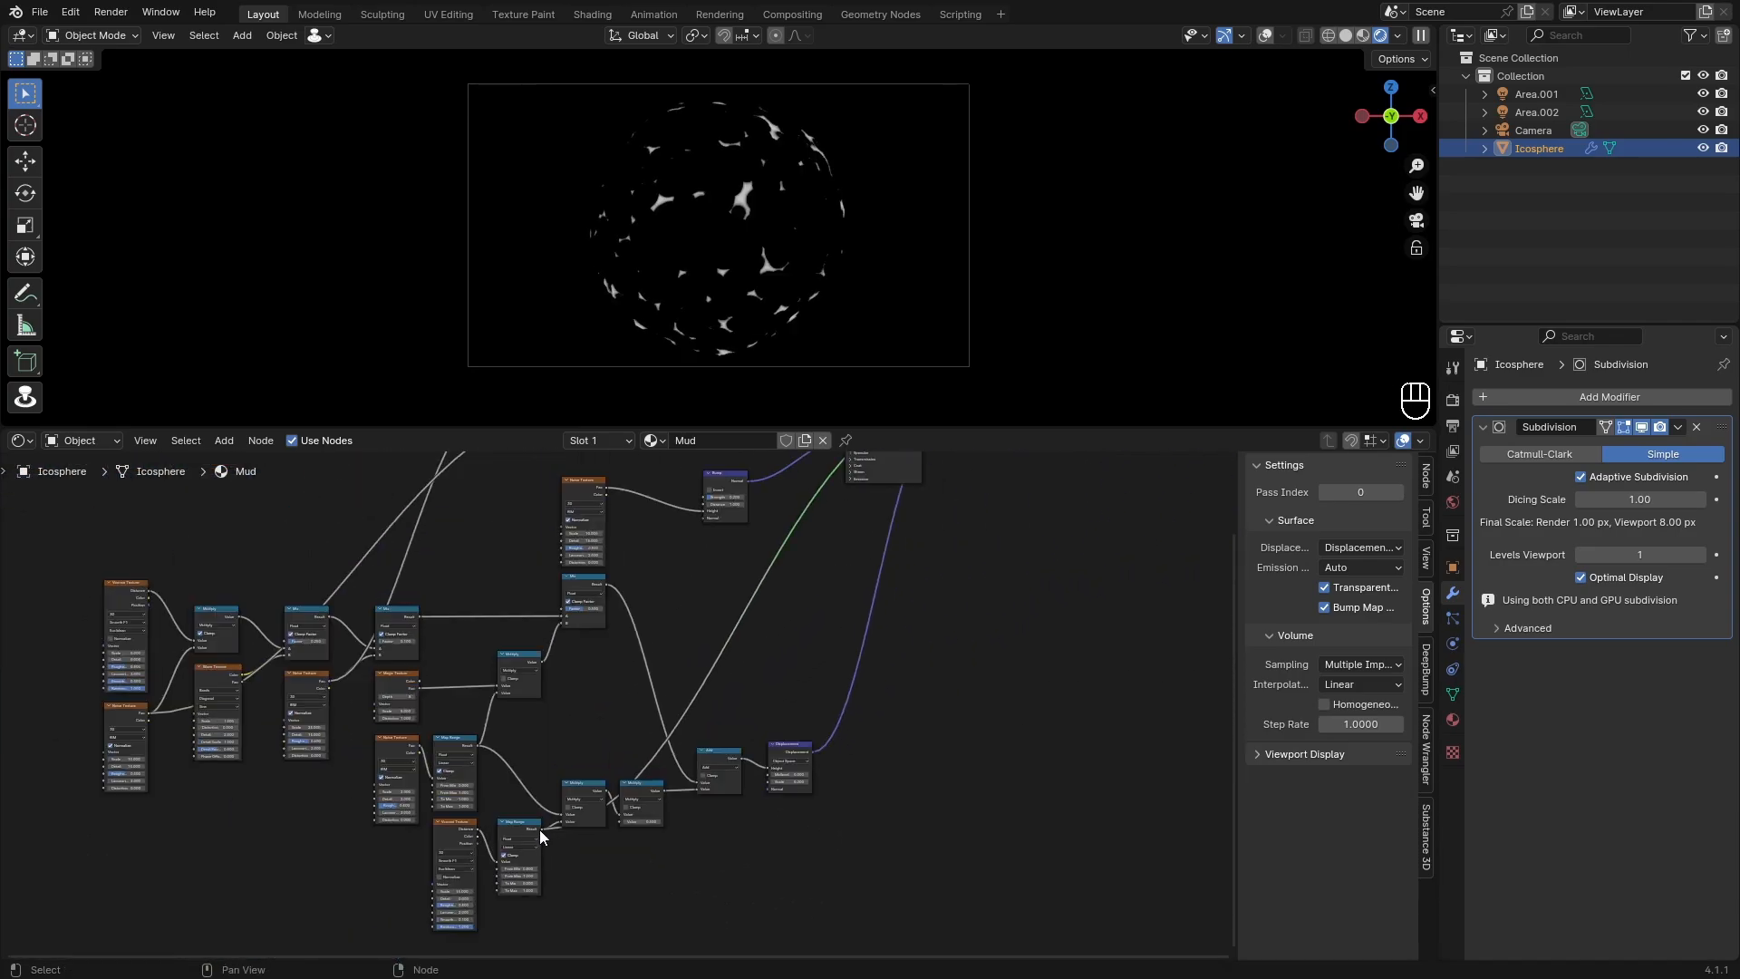
{"action": "scroll", "coordinate": [540, 829], "scroll_direction": "up", "scroll_amount": 3}
{"action": "left_click", "coordinate": [557, 846], "text": "ctrl+shift"}
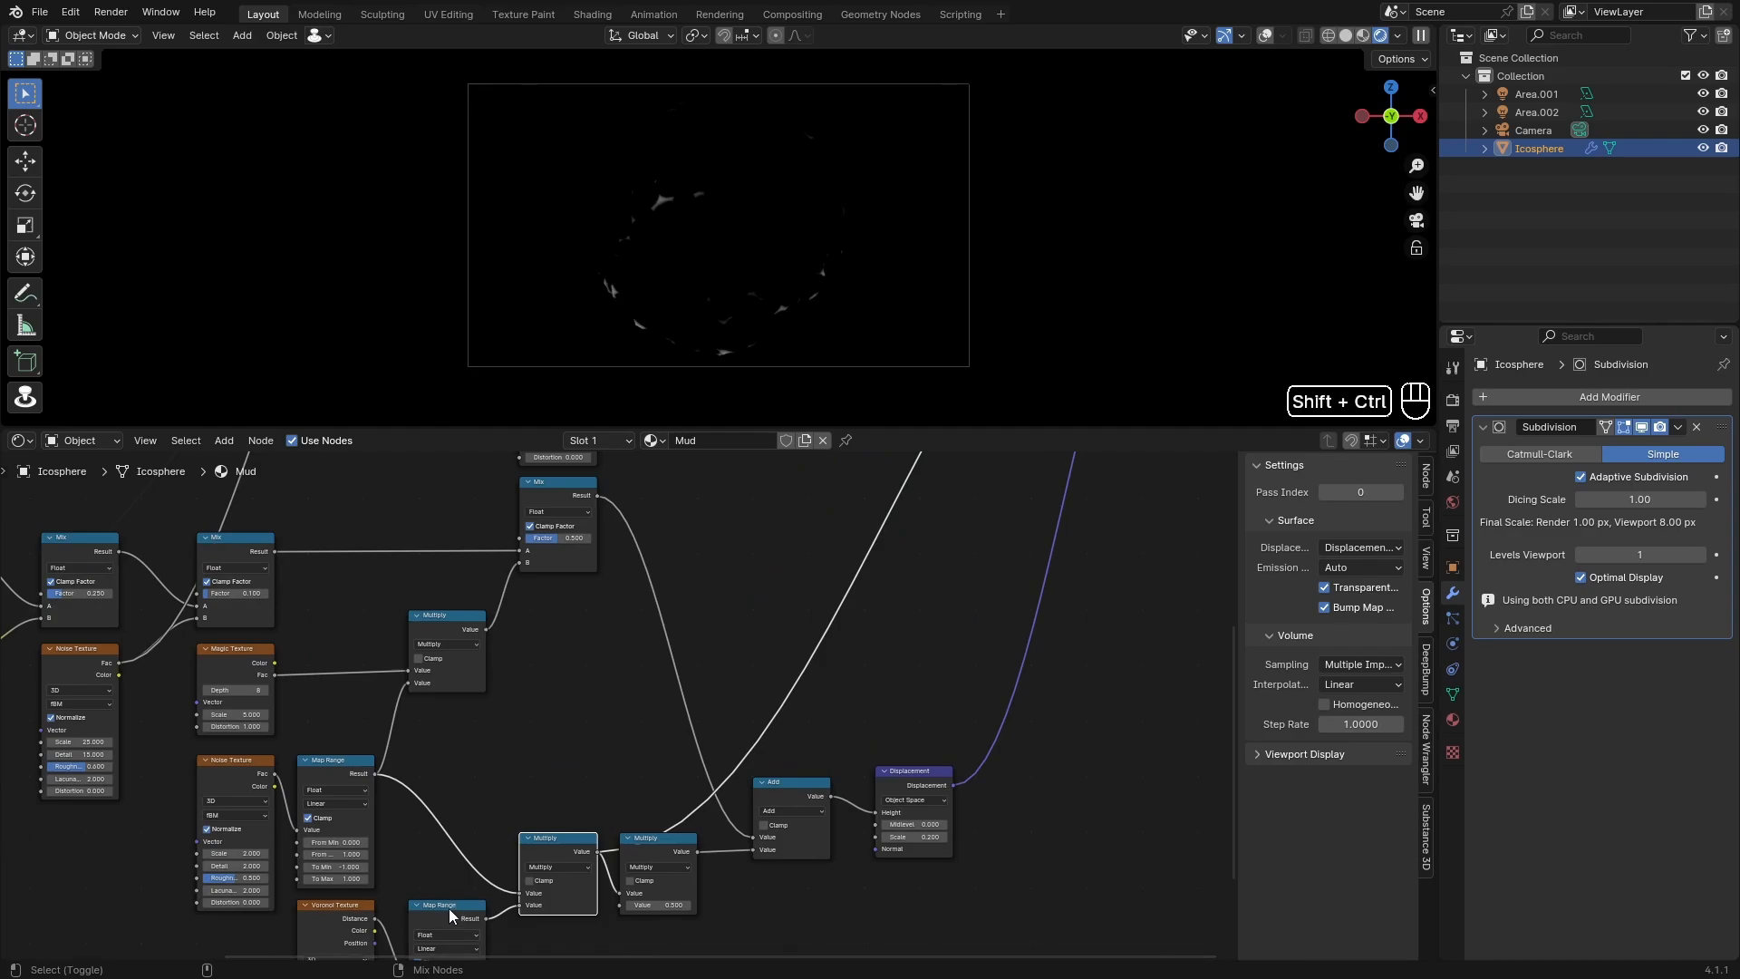
{"action": "left_click", "coordinate": [452, 906], "text": "ctrl+shift"}
{"action": "left_click", "coordinate": [589, 884], "text": "ctrl+shift"}
Step: Add a Math node set to Add, fed by the previewed Multiply output, above the second and third Hue/Saturation/Value nodes
{"action": "scroll", "coordinate": [666, 816], "scroll_direction": "down", "scroll_amount": 2}
{"action": "left_click_drag", "start_coordinate": [670, 803], "coordinate": [700, 598]}
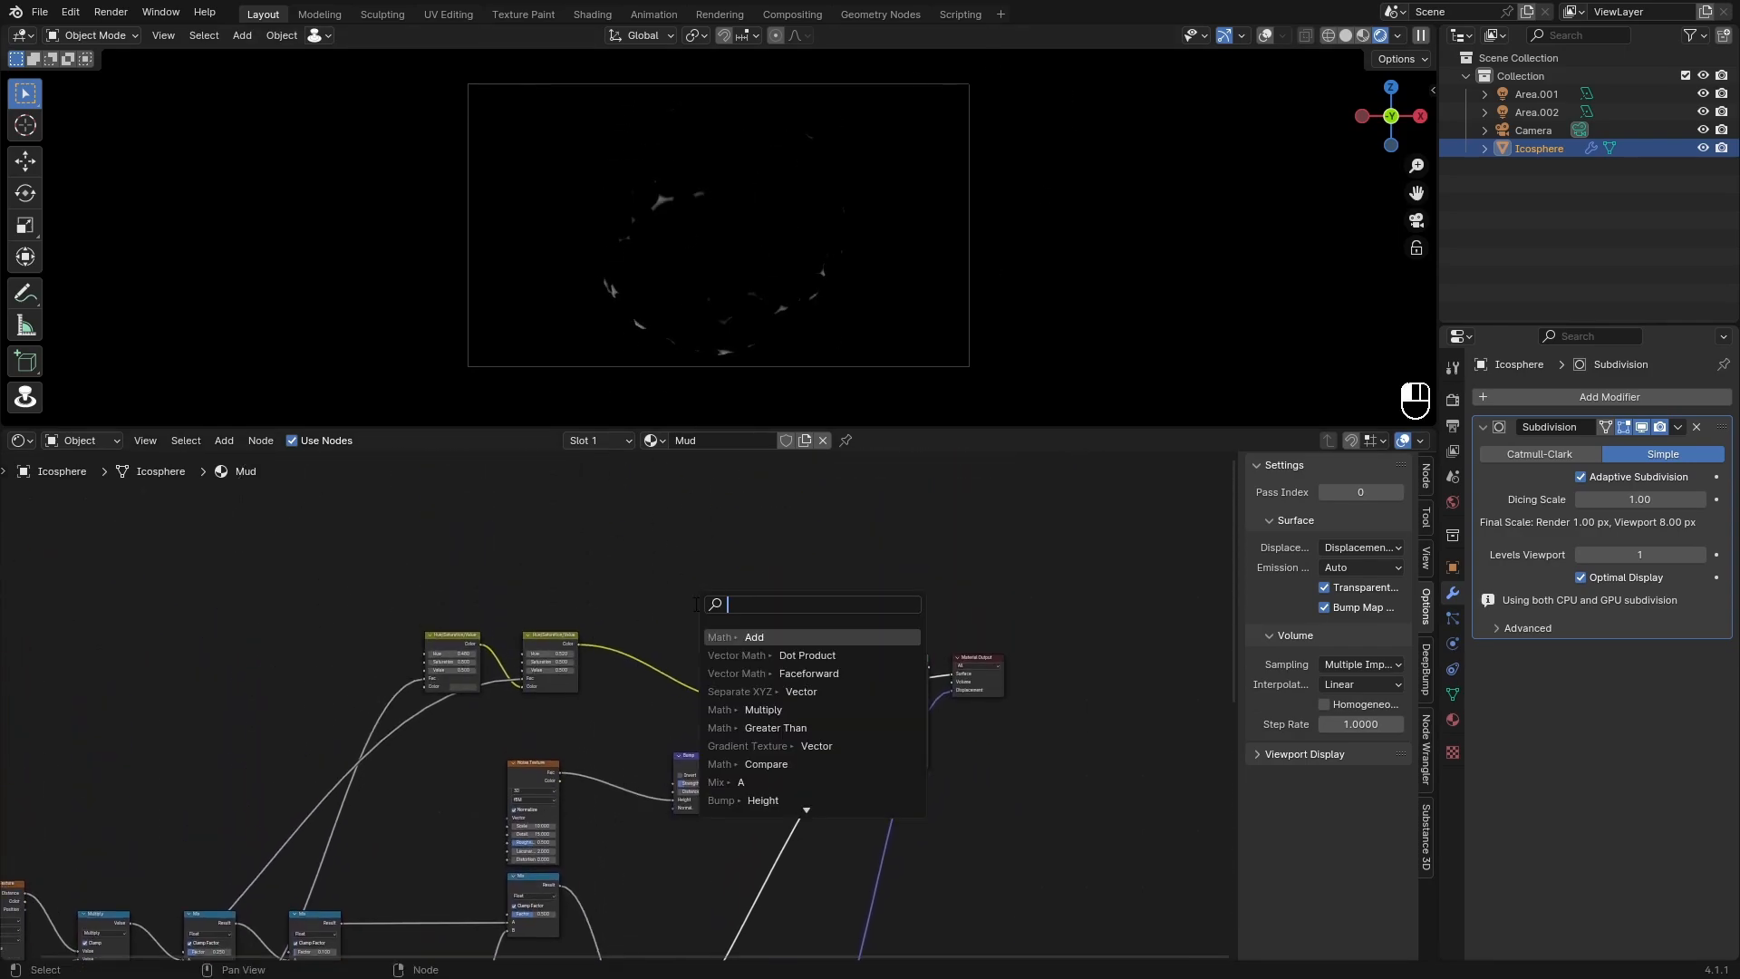
{"action": "type", "text": "add"}
{"action": "key", "text": "Return"}
{"action": "left_click", "coordinate": [719, 607]}
{"action": "scroll", "coordinate": [805, 594], "scroll_direction": "up", "scroll_amount": 3}
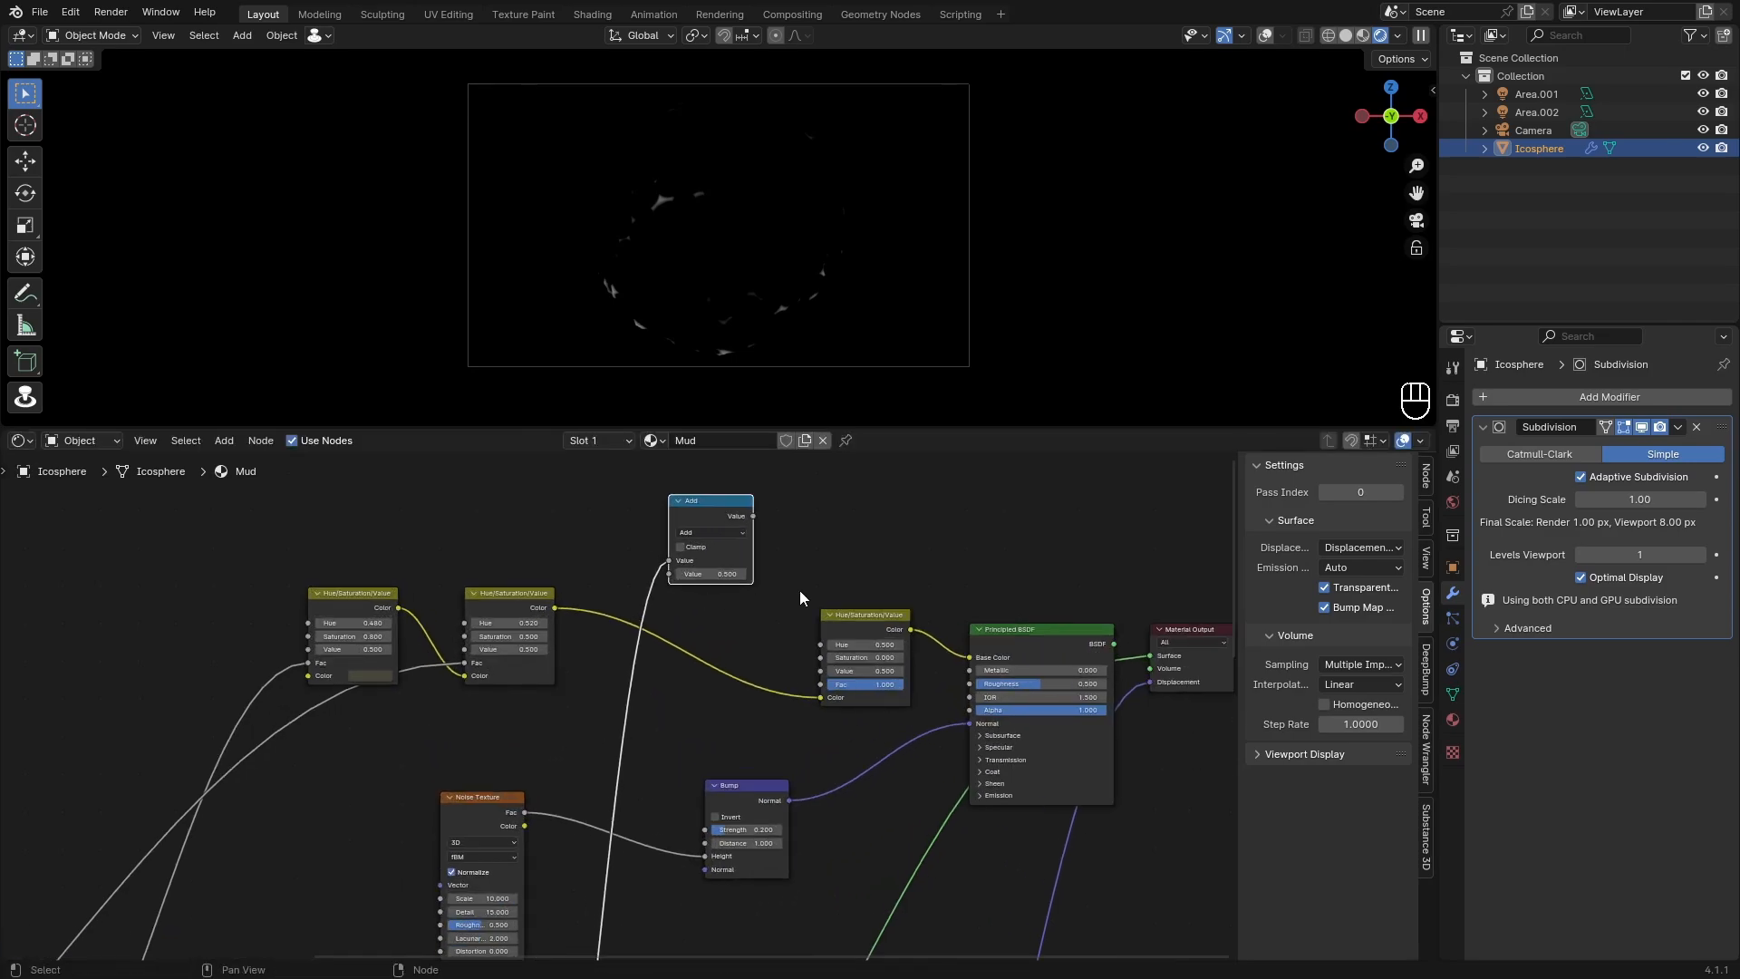
Step: Add a reroute on the link into the Add node and connect it to the third Hue/Saturation/Value node's Fac
{"action": "scroll", "coordinate": [670, 257], "scroll_direction": "up", "scroll_amount": 4}
{"action": "scroll", "coordinate": [742, 676], "scroll_direction": "up", "scroll_amount": 3}
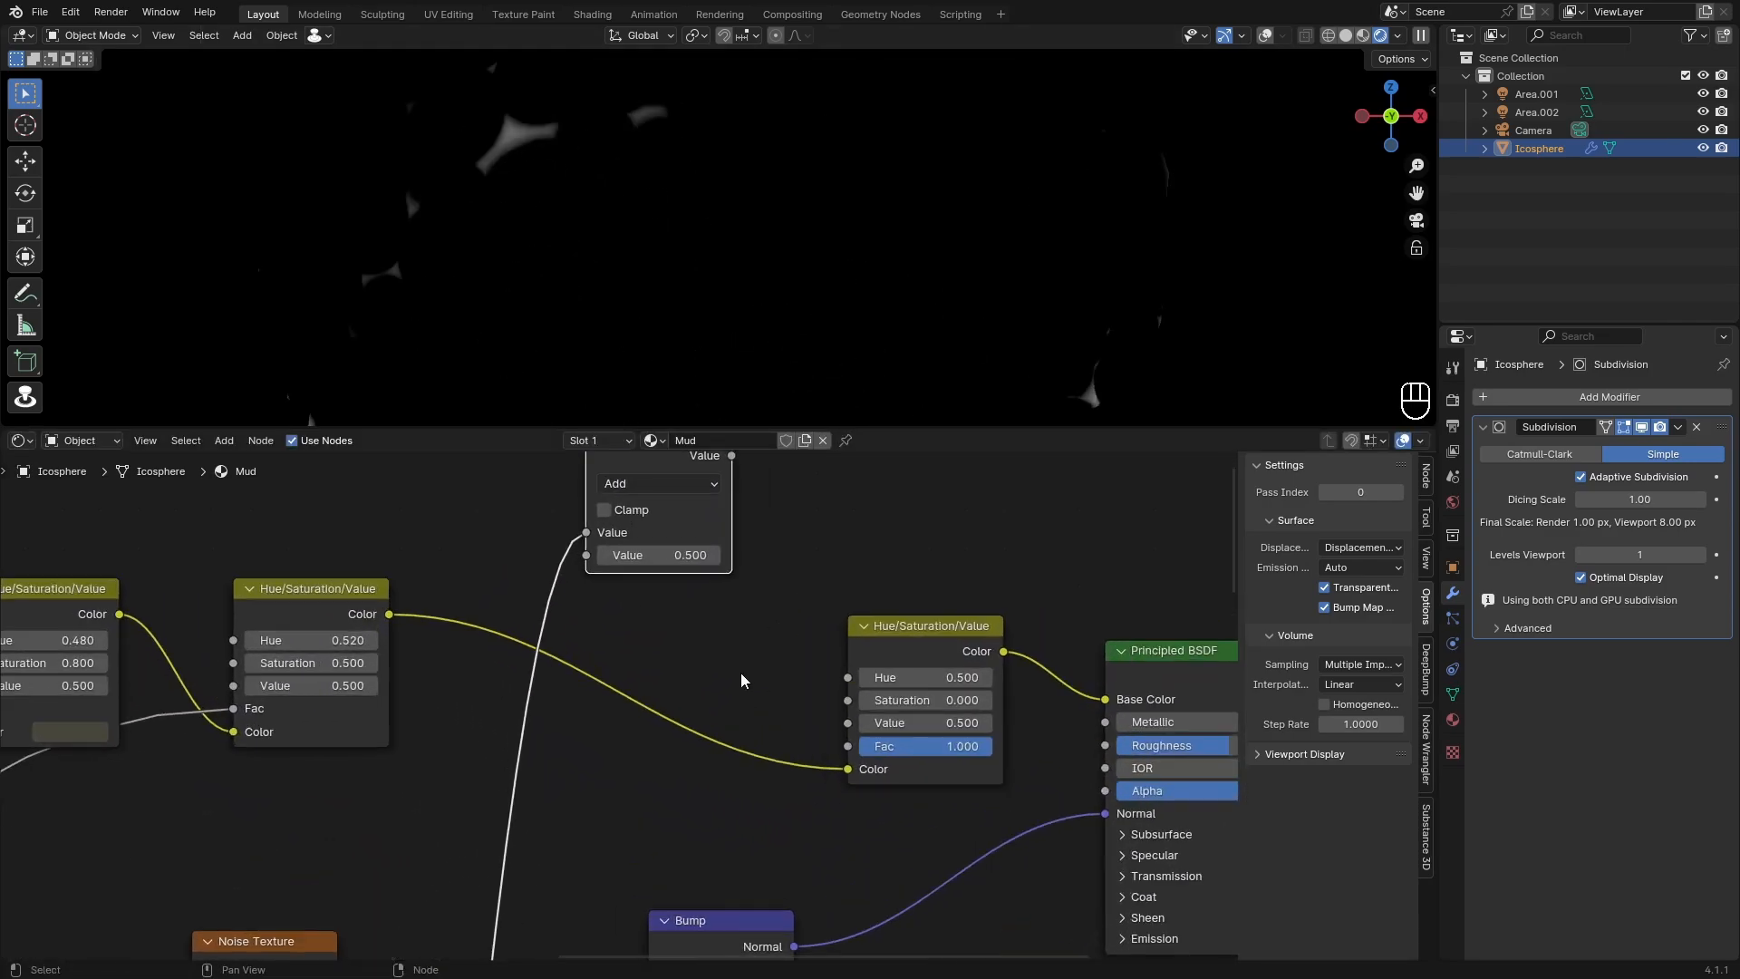
{"action": "middle_click_drag", "start_coordinate": [742, 676], "coordinate": [647, 624]}
{"action": "scroll", "coordinate": [817, 784], "scroll_direction": "down", "scroll_amount": 6}
{"action": "middle_click_drag", "start_coordinate": [817, 785], "coordinate": [748, 704]}
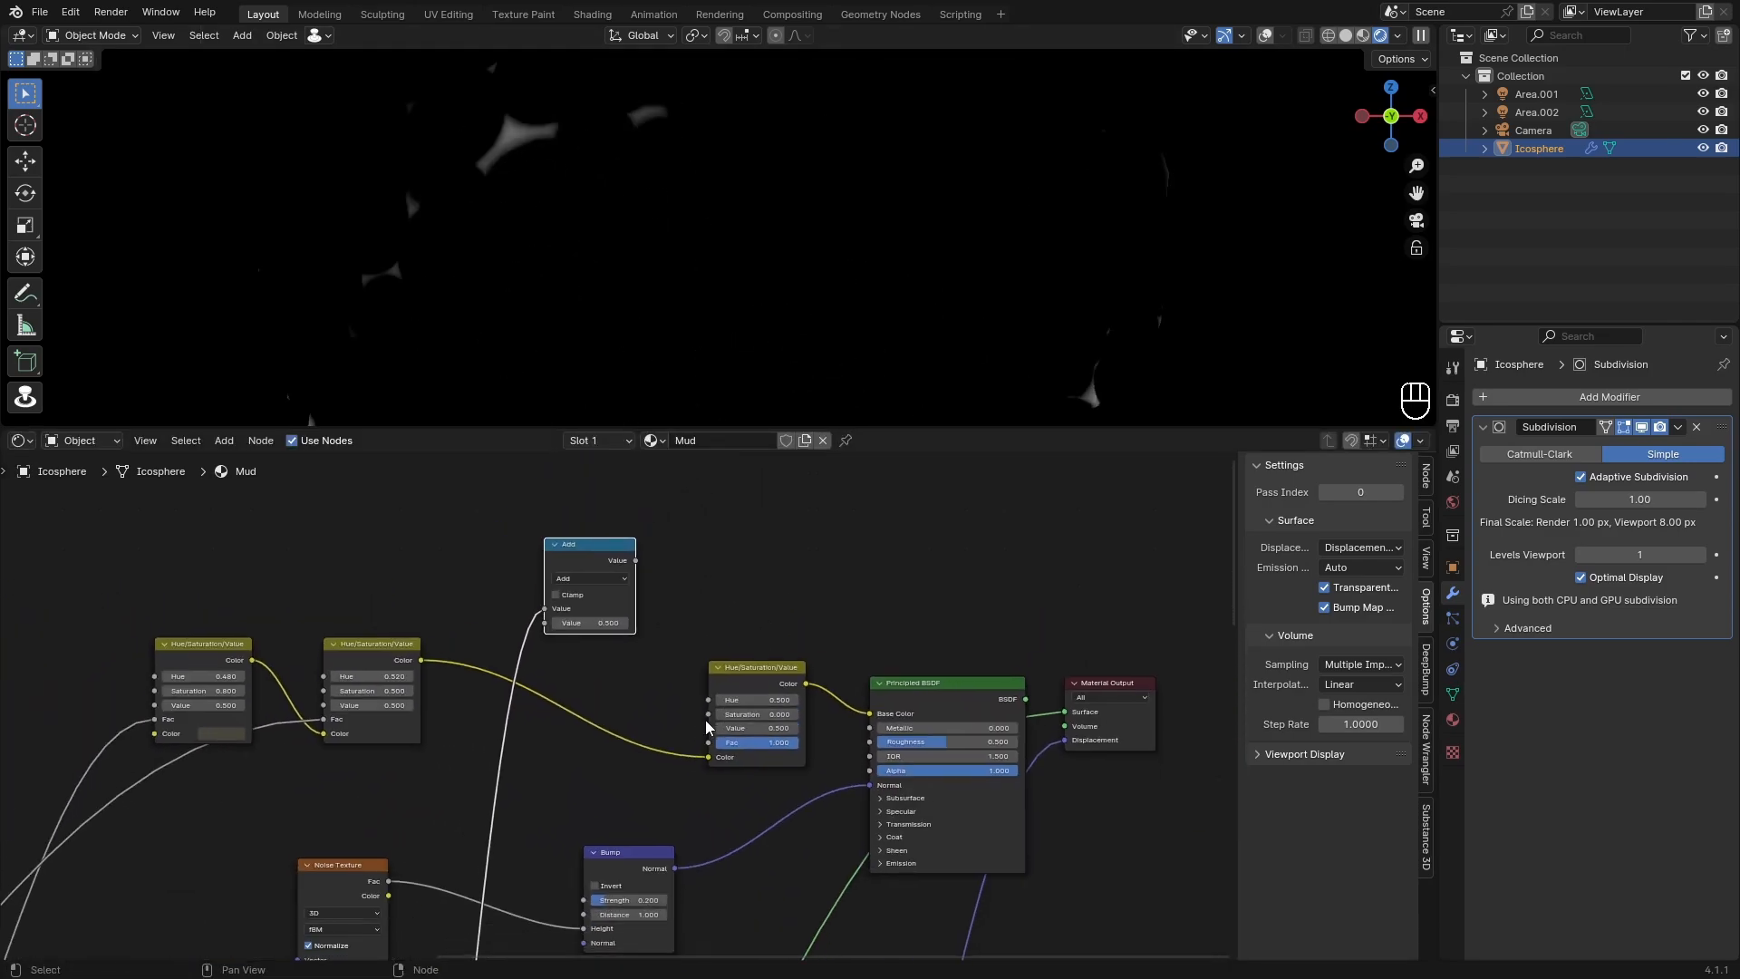
{"action": "right_click_drag", "start_coordinate": [524, 647], "coordinate": [522, 656], "text": "shift"}
{"action": "left_click_drag", "start_coordinate": [524, 662], "coordinate": [709, 742]}
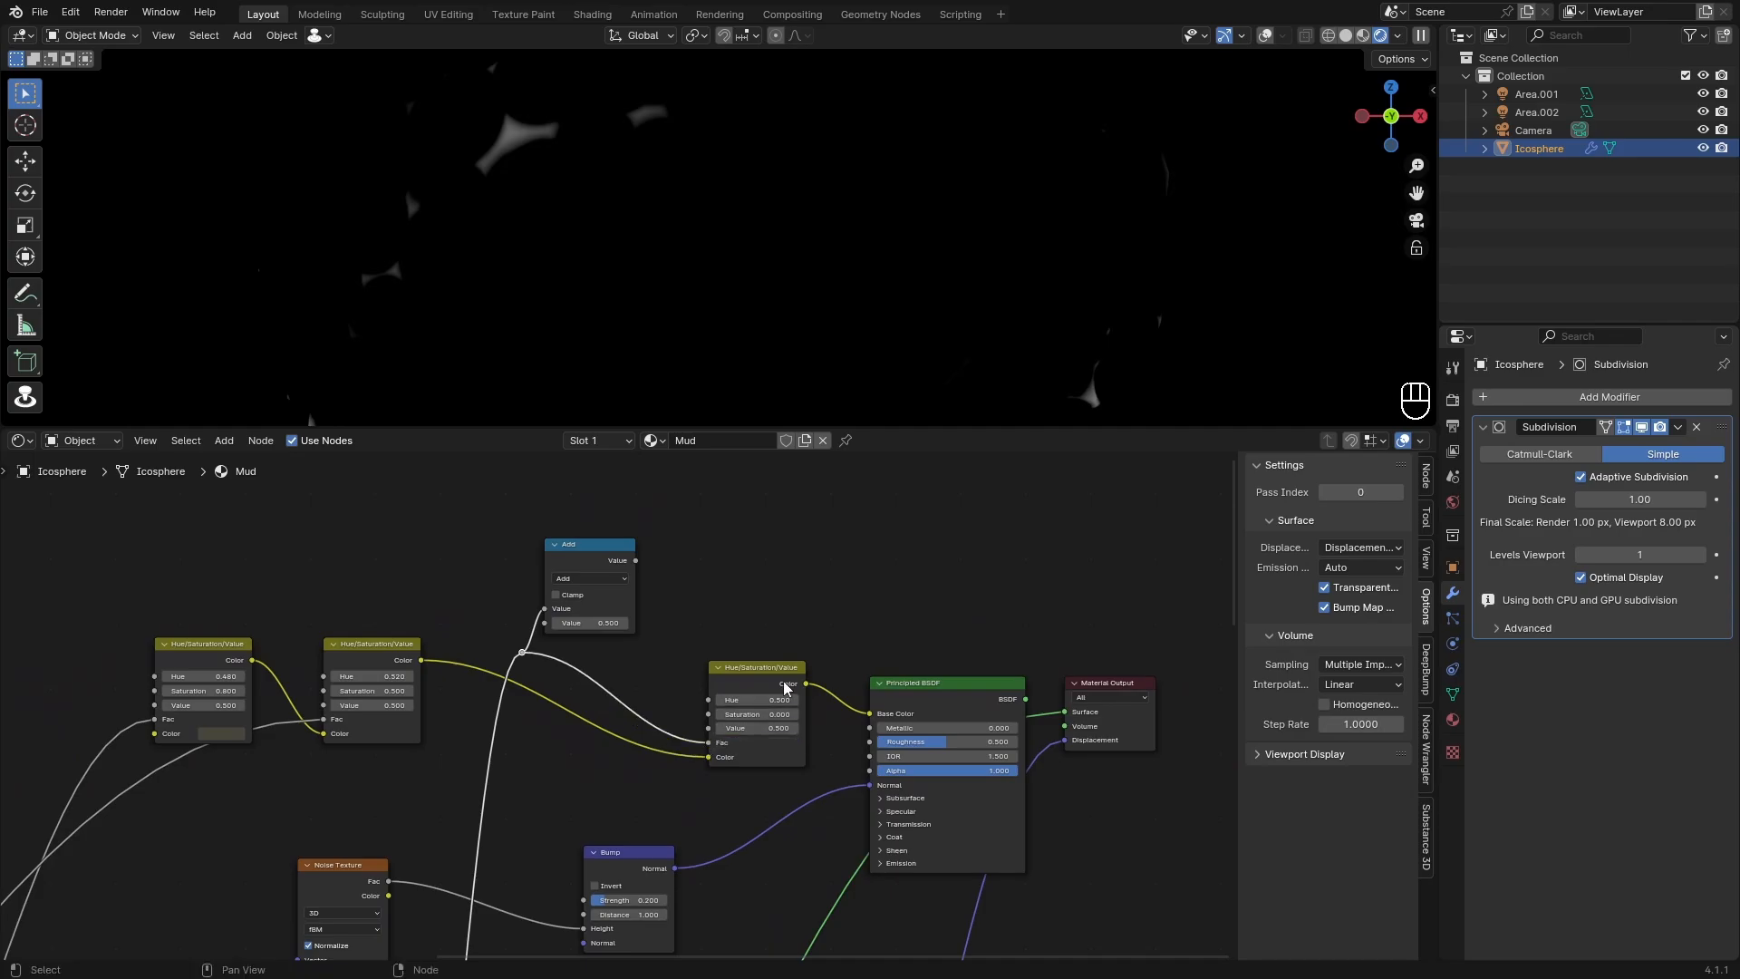
Step: Compare the previews of the second and third Hue/Saturation/Value nodes and return to the Principled BSDF
{"action": "left_click", "coordinate": [410, 641], "text": "ctrl+shift"}
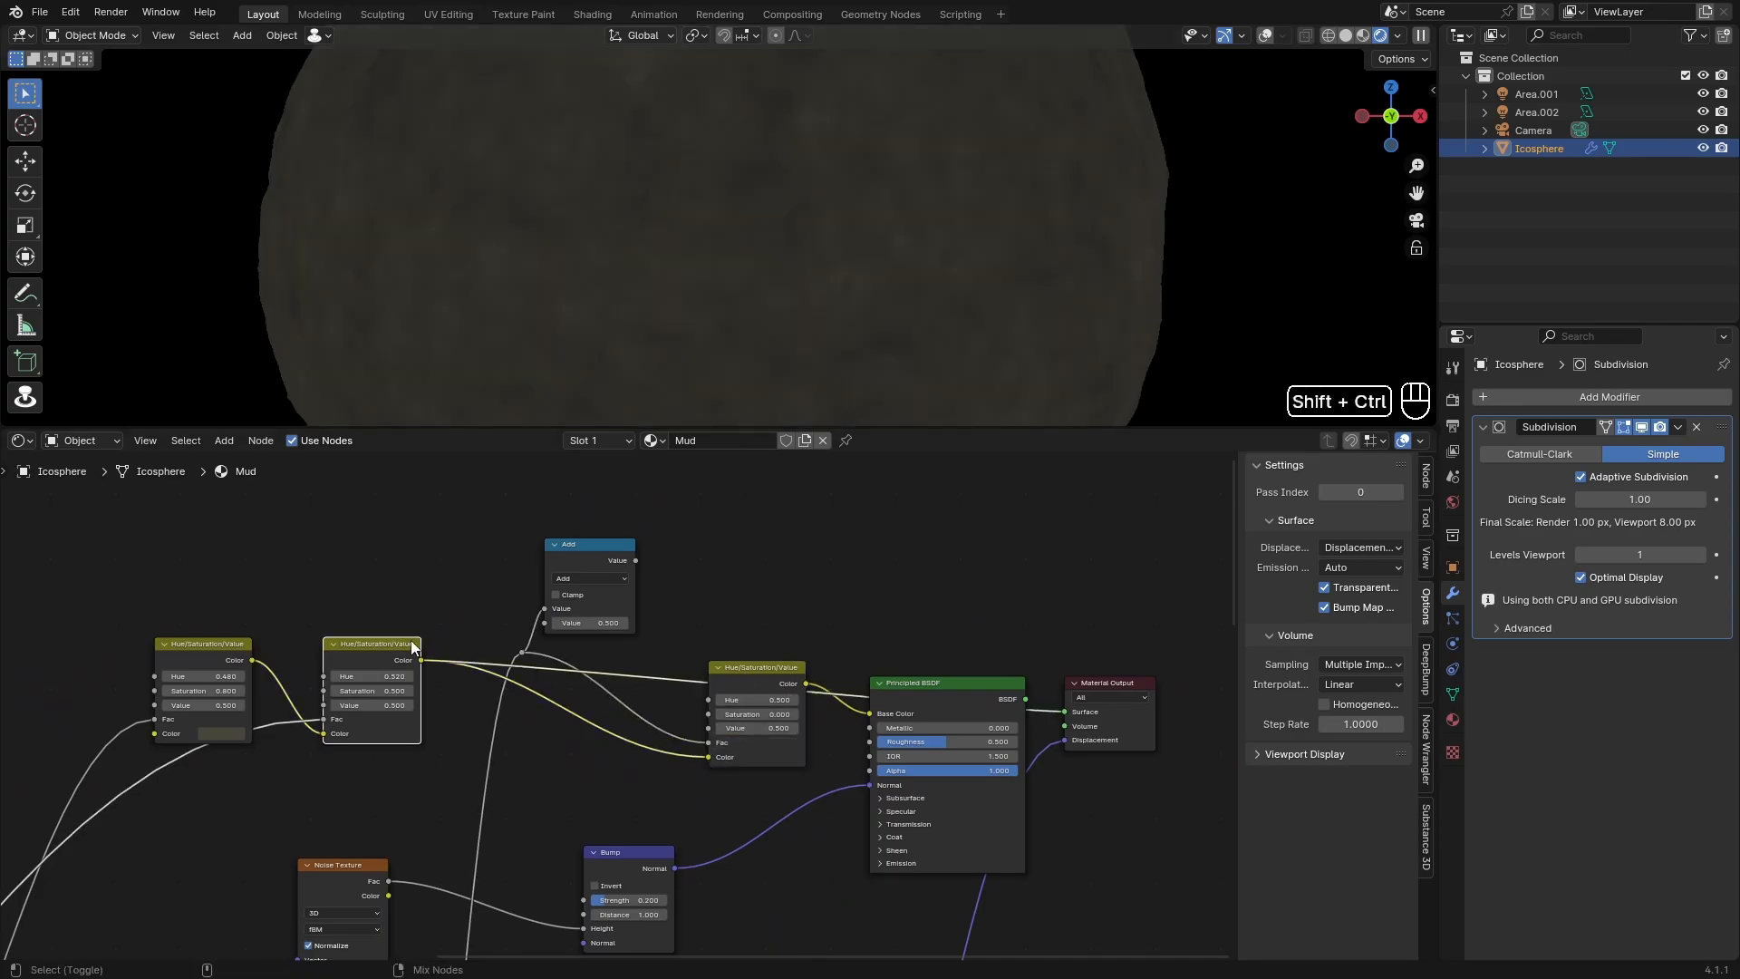
{"action": "left_click", "coordinate": [748, 678], "text": "ctrl+shift"}
{"action": "left_click", "coordinate": [906, 687], "text": "ctrl+shift"}
Step: Change the Add node to Multiply with a value of 4 and connect it to the third Hue/Saturation/Value node's Fac
{"action": "left_click", "coordinate": [567, 564]}
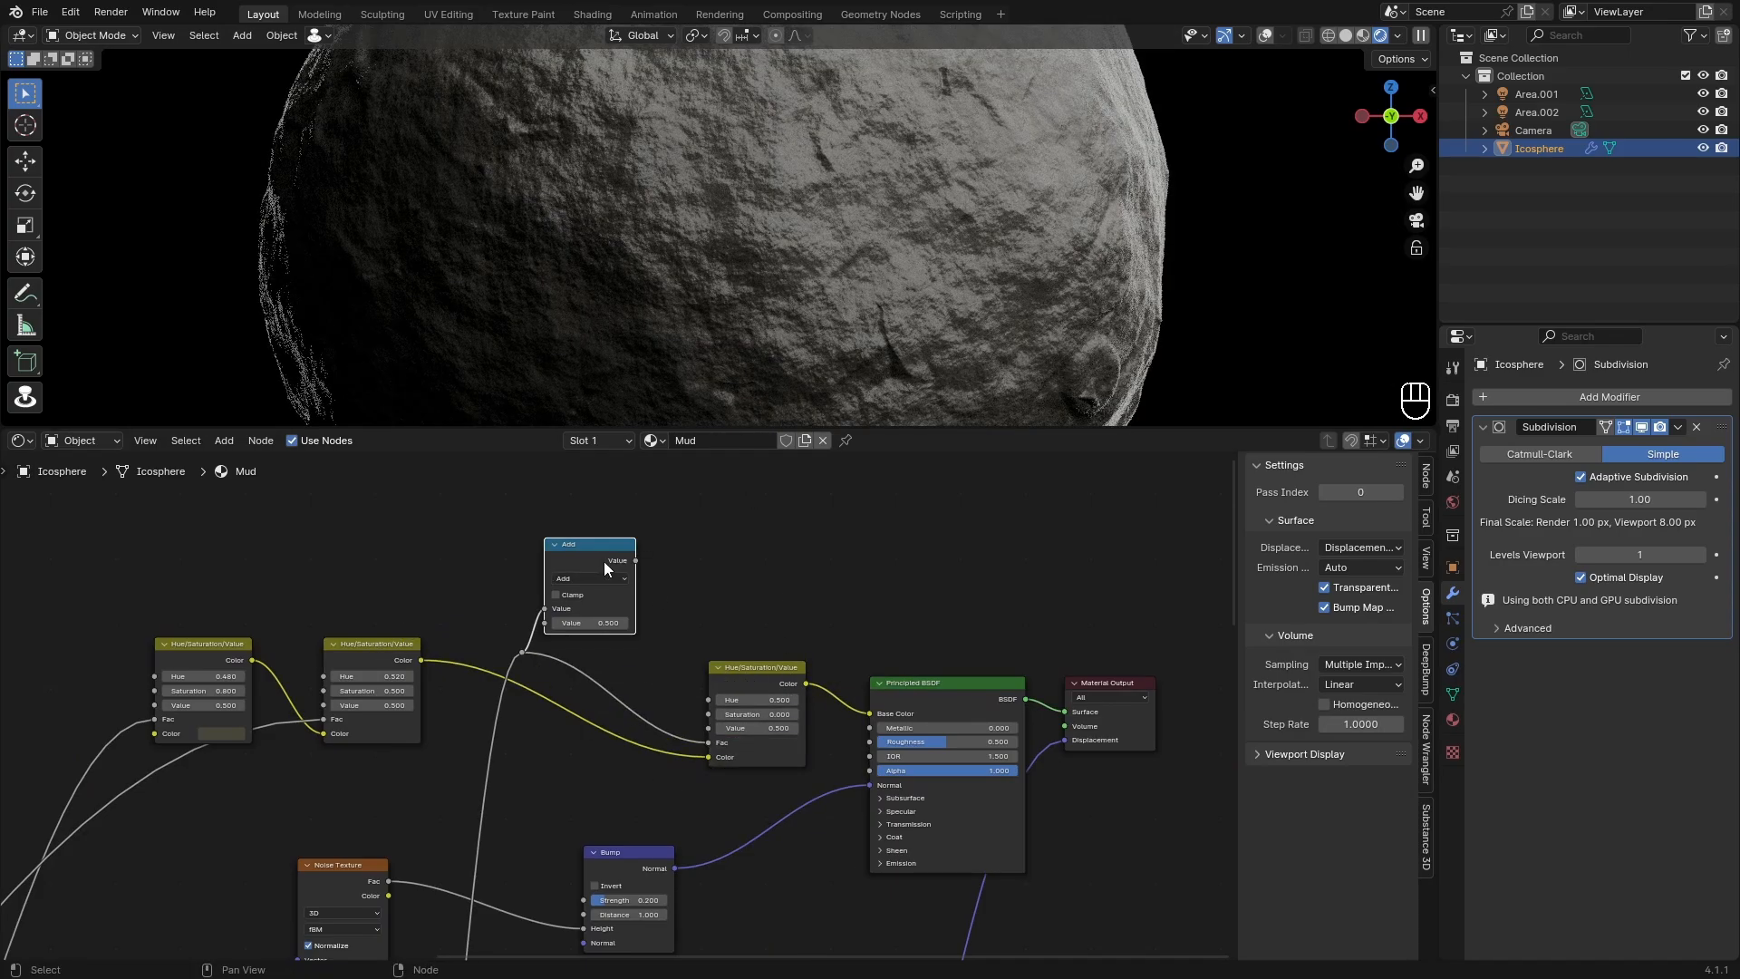
{"action": "scroll", "coordinate": [600, 562], "scroll_direction": "up", "scroll_amount": 4}
{"action": "left_click", "coordinate": [541, 531]}
{"action": "left_click", "coordinate": [555, 618]}
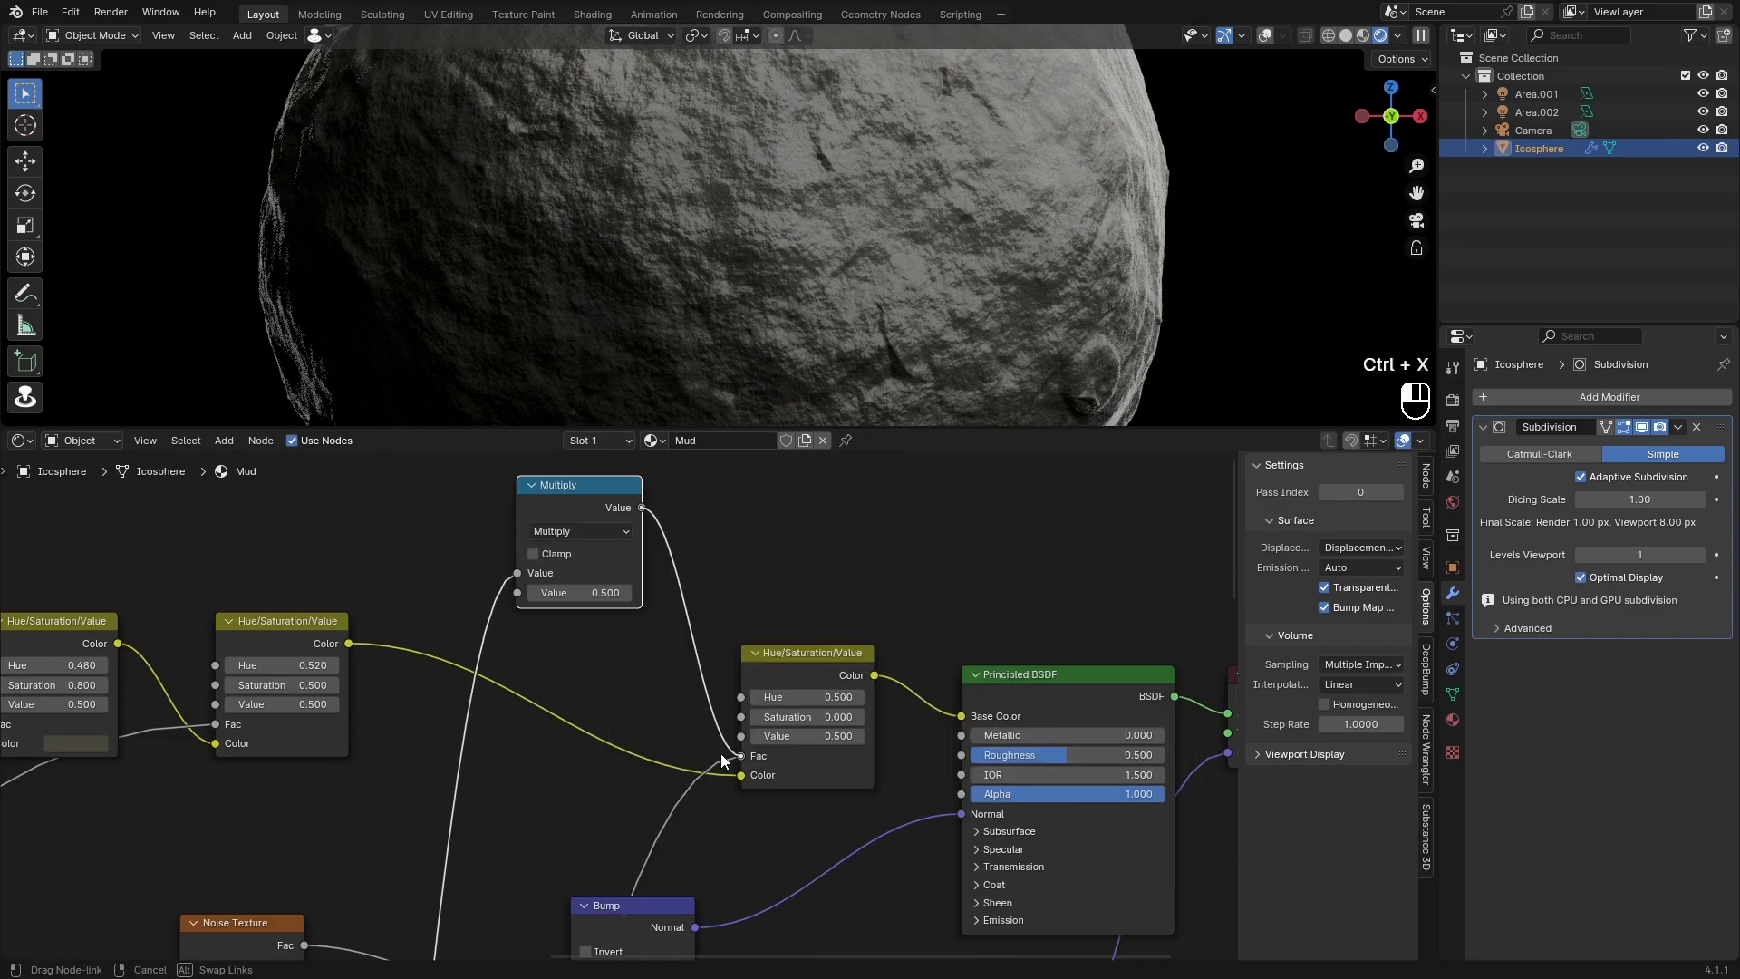
{"action": "left_click", "coordinate": [591, 590]}
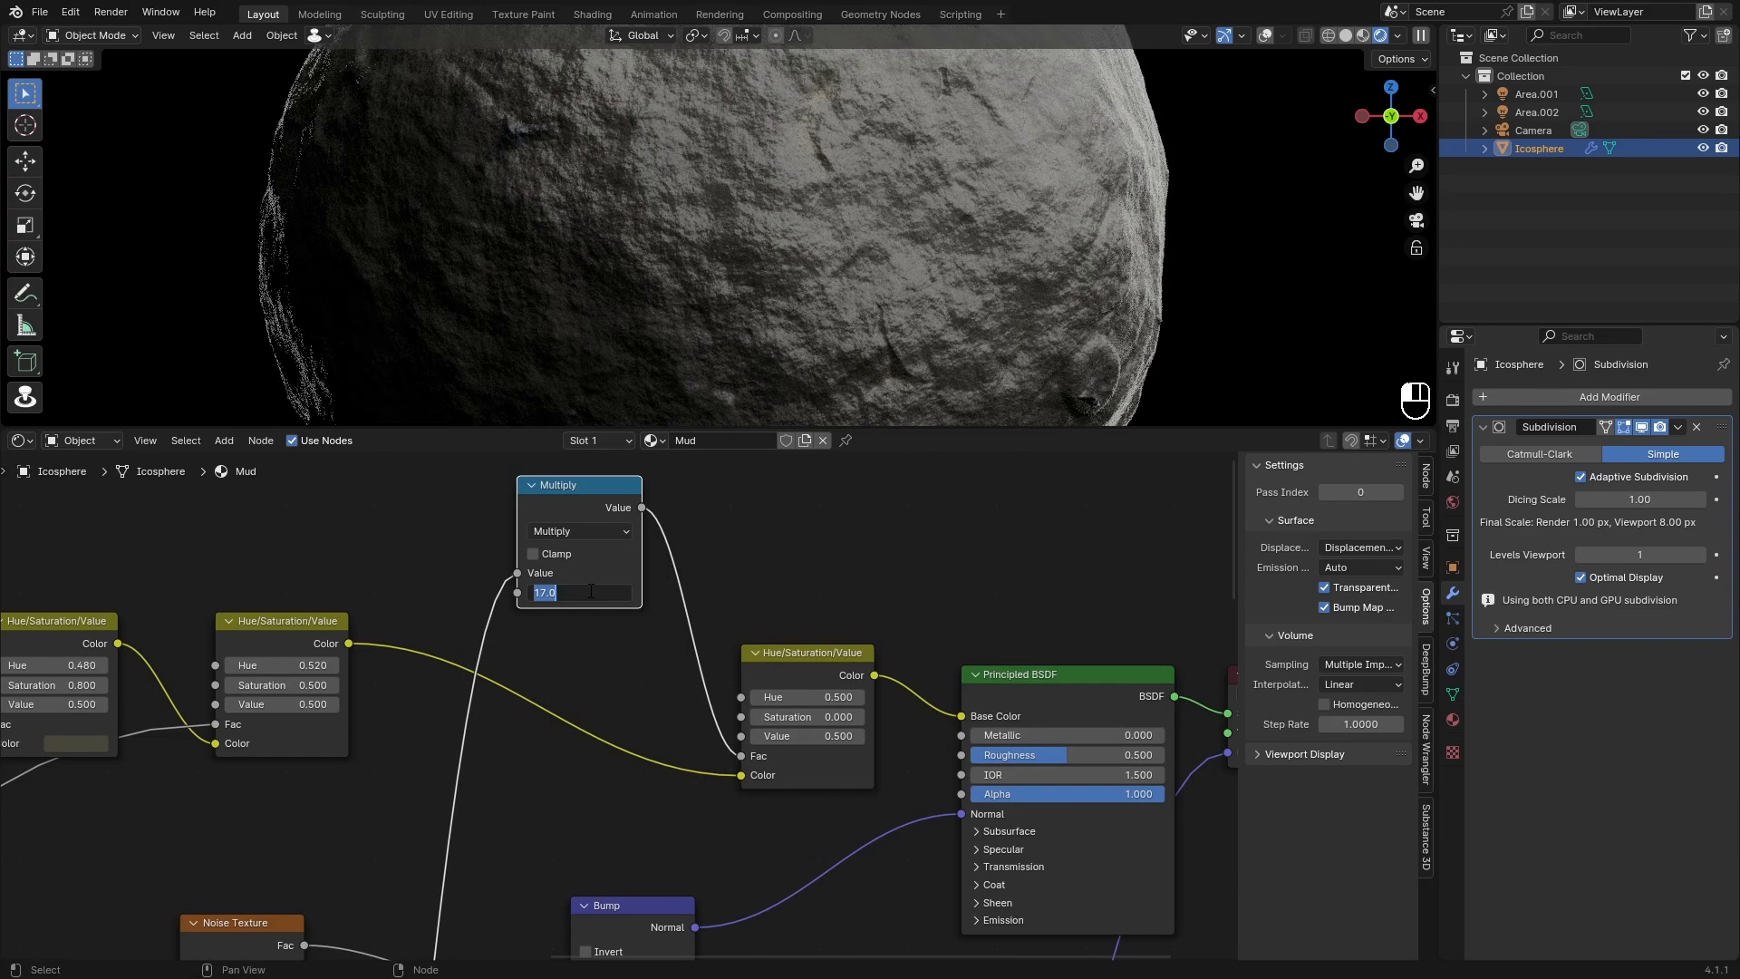
{"action": "key", "text": "Return"}
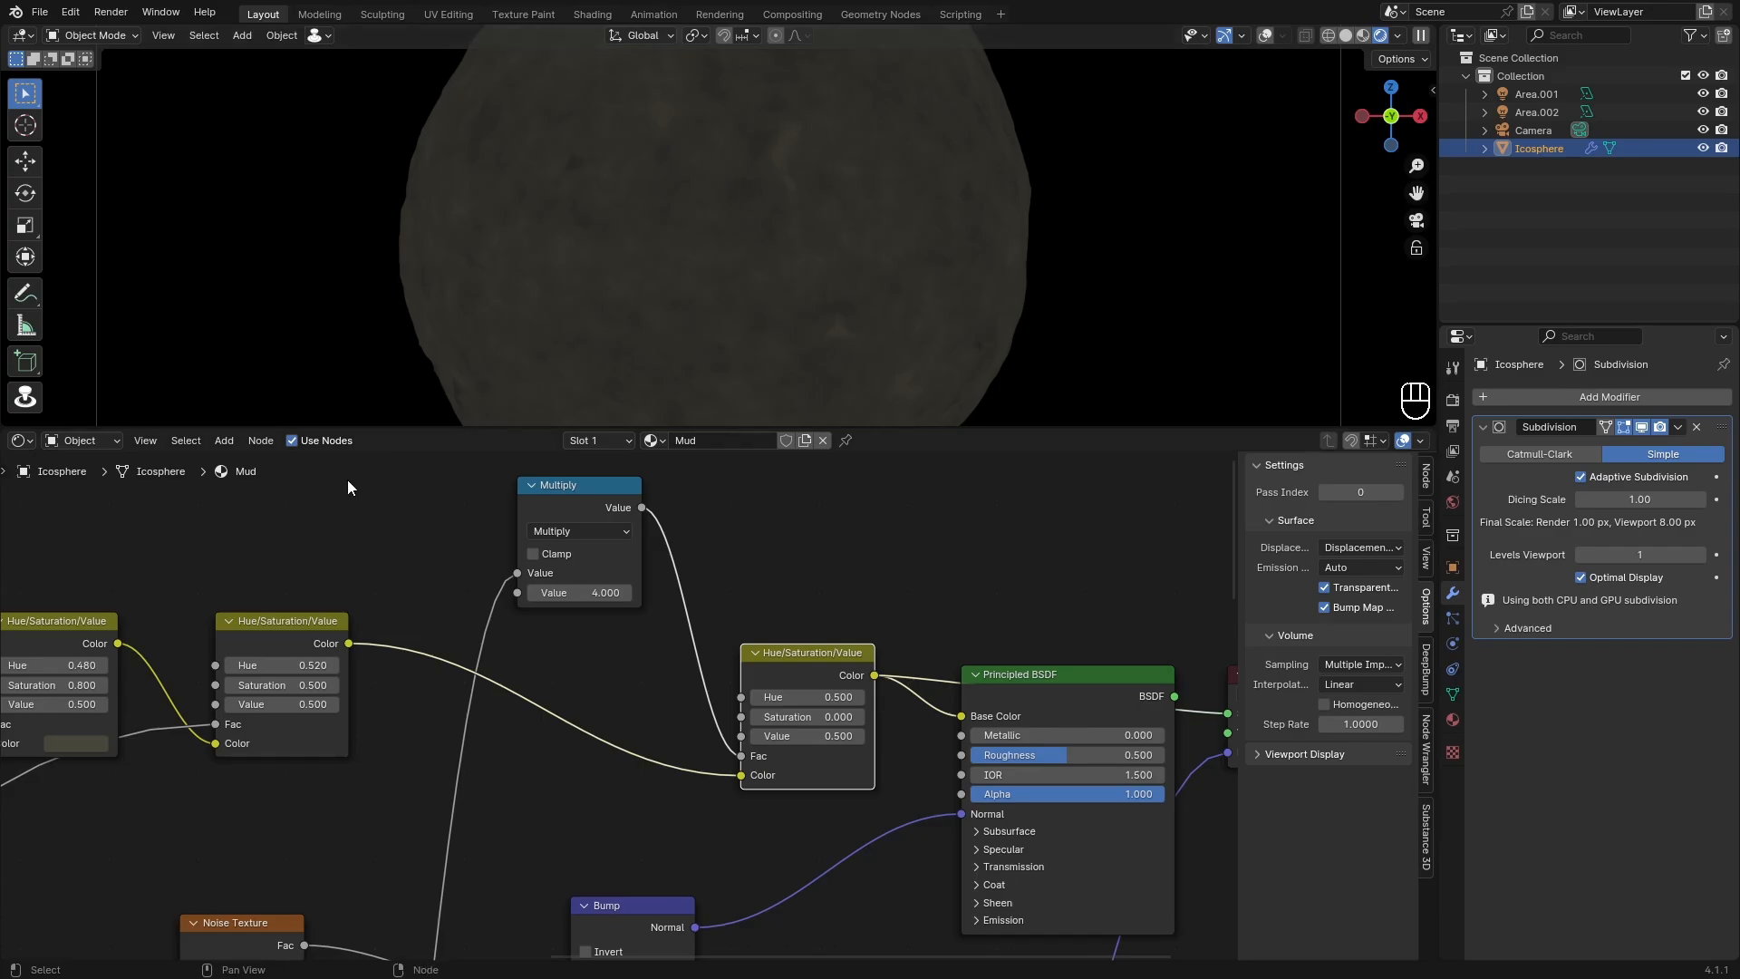
Step: Check the second Hue/Saturation/Value node's color against the third and inspect the shaded sphere with the Principled BSDF
{"action": "left_click", "coordinate": [277, 641], "text": "ctrl+shift"}
{"action": "scroll", "coordinate": [825, 572], "scroll_direction": "up", "scroll_amount": 1}
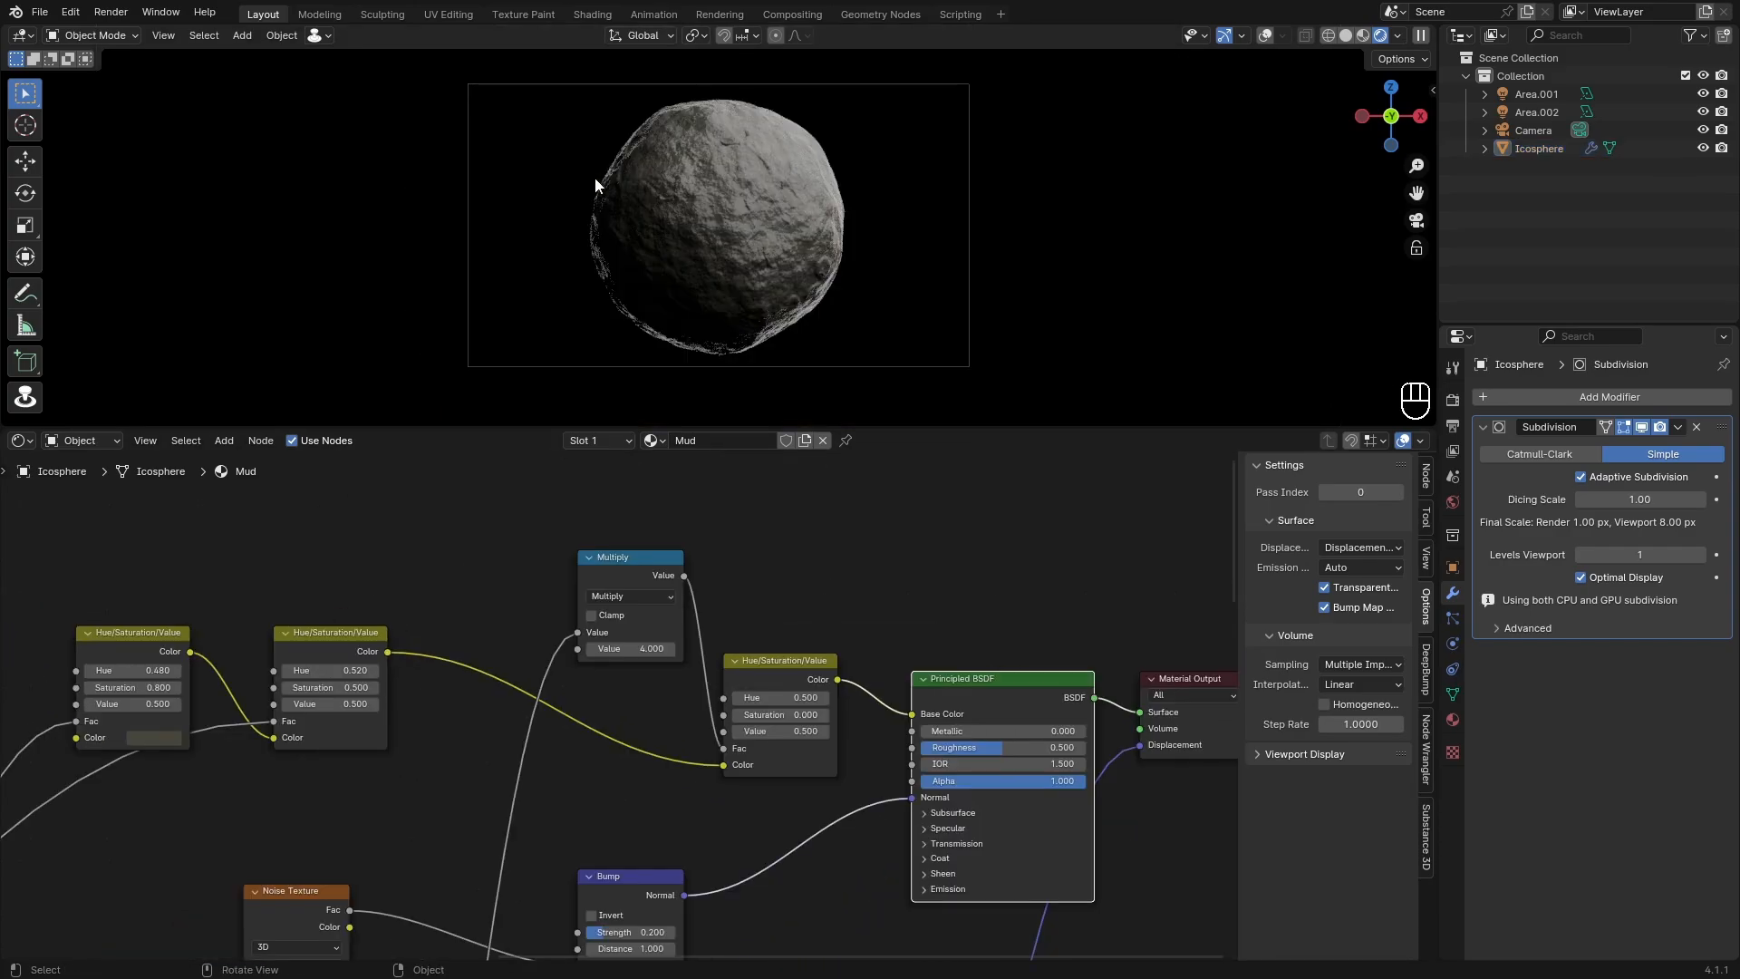
{"action": "scroll", "coordinate": [780, 600], "scroll_direction": "down", "scroll_amount": 3}
{"action": "scroll", "coordinate": [802, 727], "scroll_direction": "up", "scroll_amount": 1}
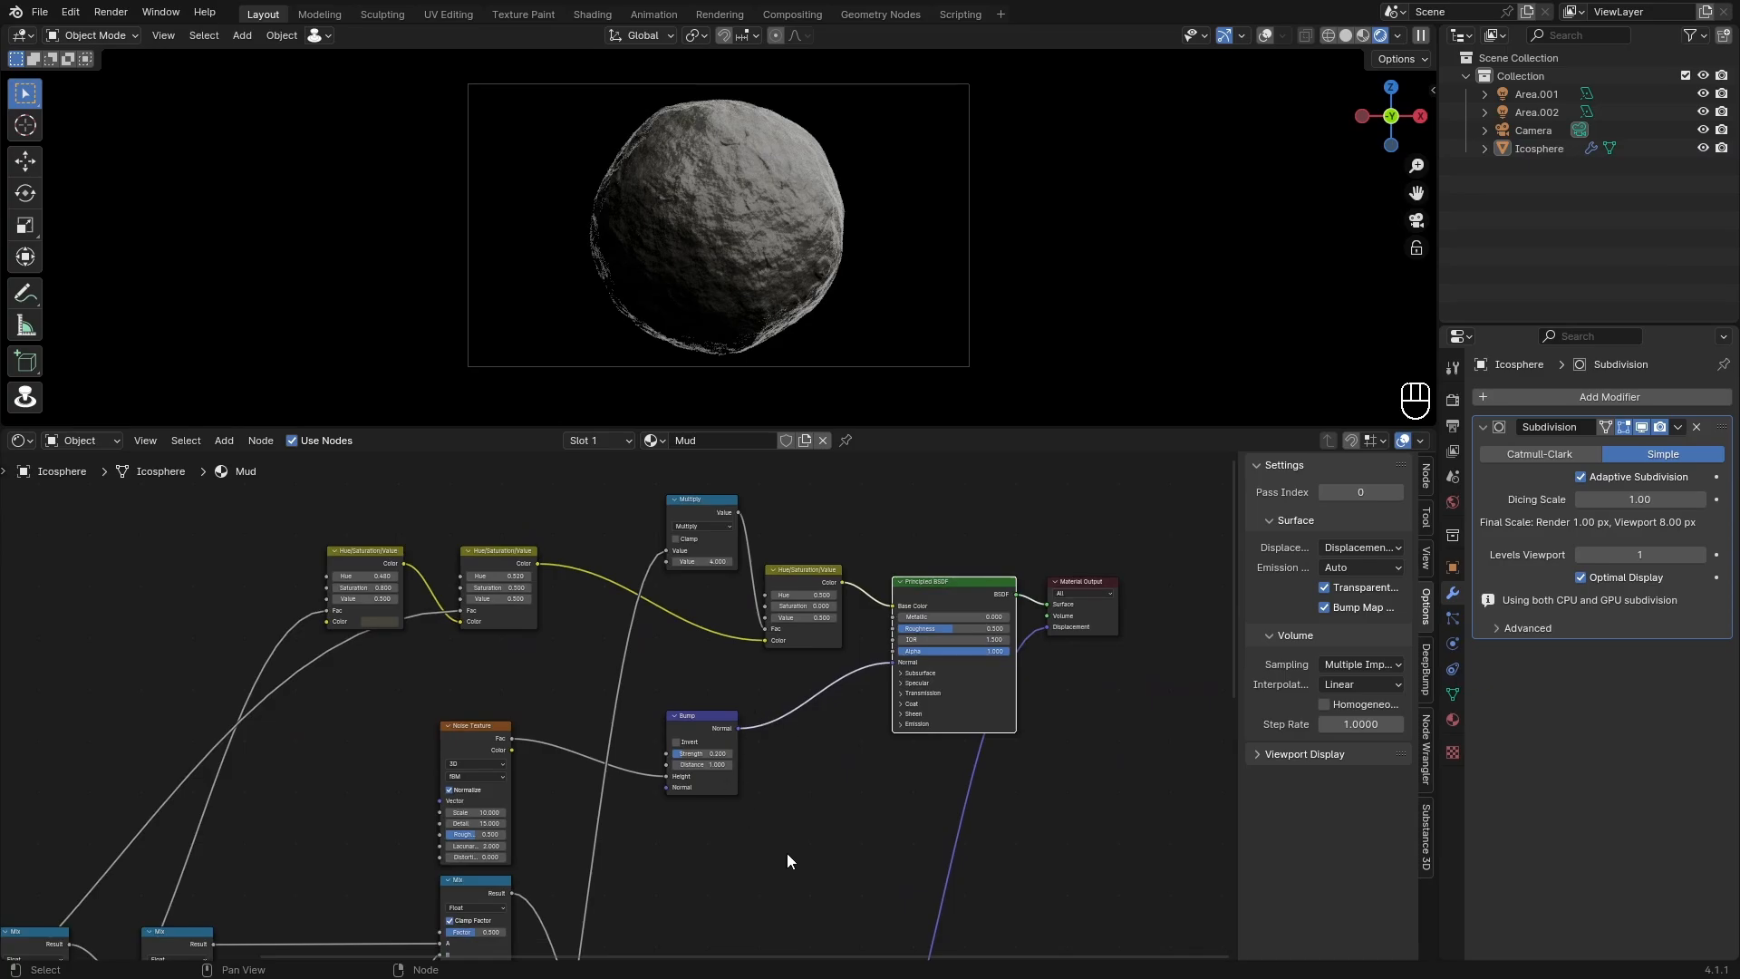
{"action": "scroll", "coordinate": [1033, 627], "scroll_direction": "up", "scroll_amount": 8}
{"action": "scroll", "coordinate": [987, 390], "scroll_direction": "up", "scroll_amount": 1}
{"action": "middle_click_drag", "start_coordinate": [937, 517], "coordinate": [648, 574]}
{"action": "scroll", "coordinate": [299, 604], "scroll_direction": "down", "scroll_amount": 2}
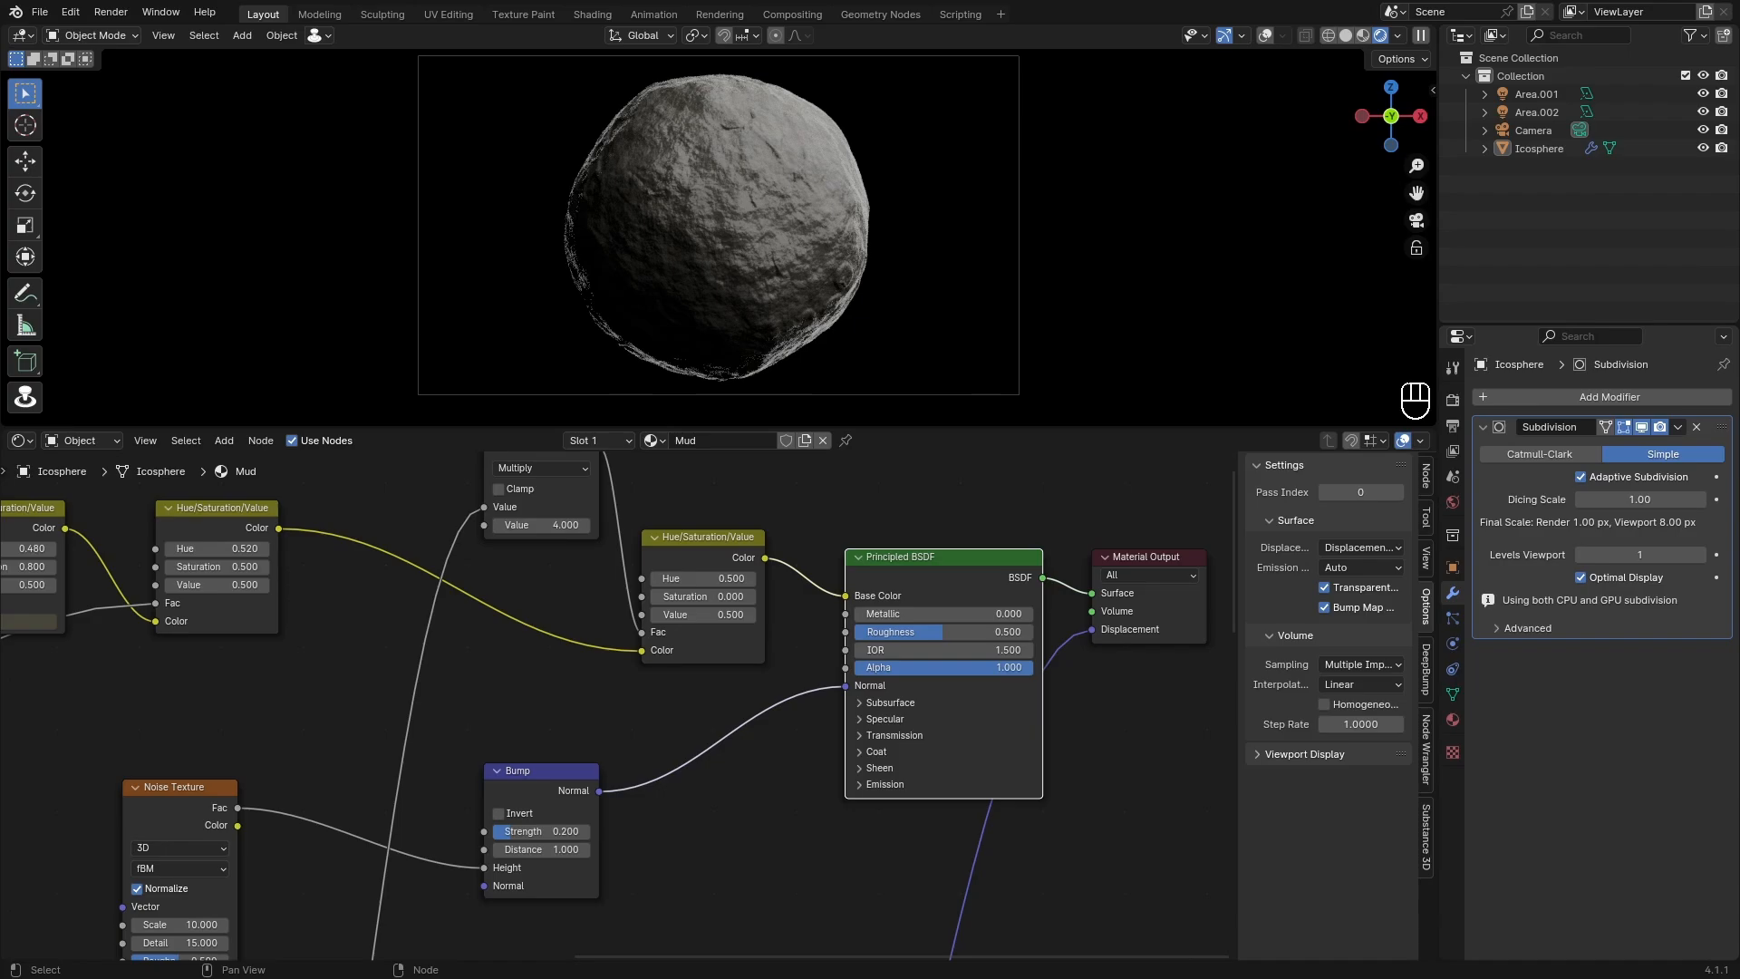
Step: Examine the displacement network and preview its Magic Texture and the available Noise Textures on the sphere
{"action": "left_click", "coordinate": [732, 627]}
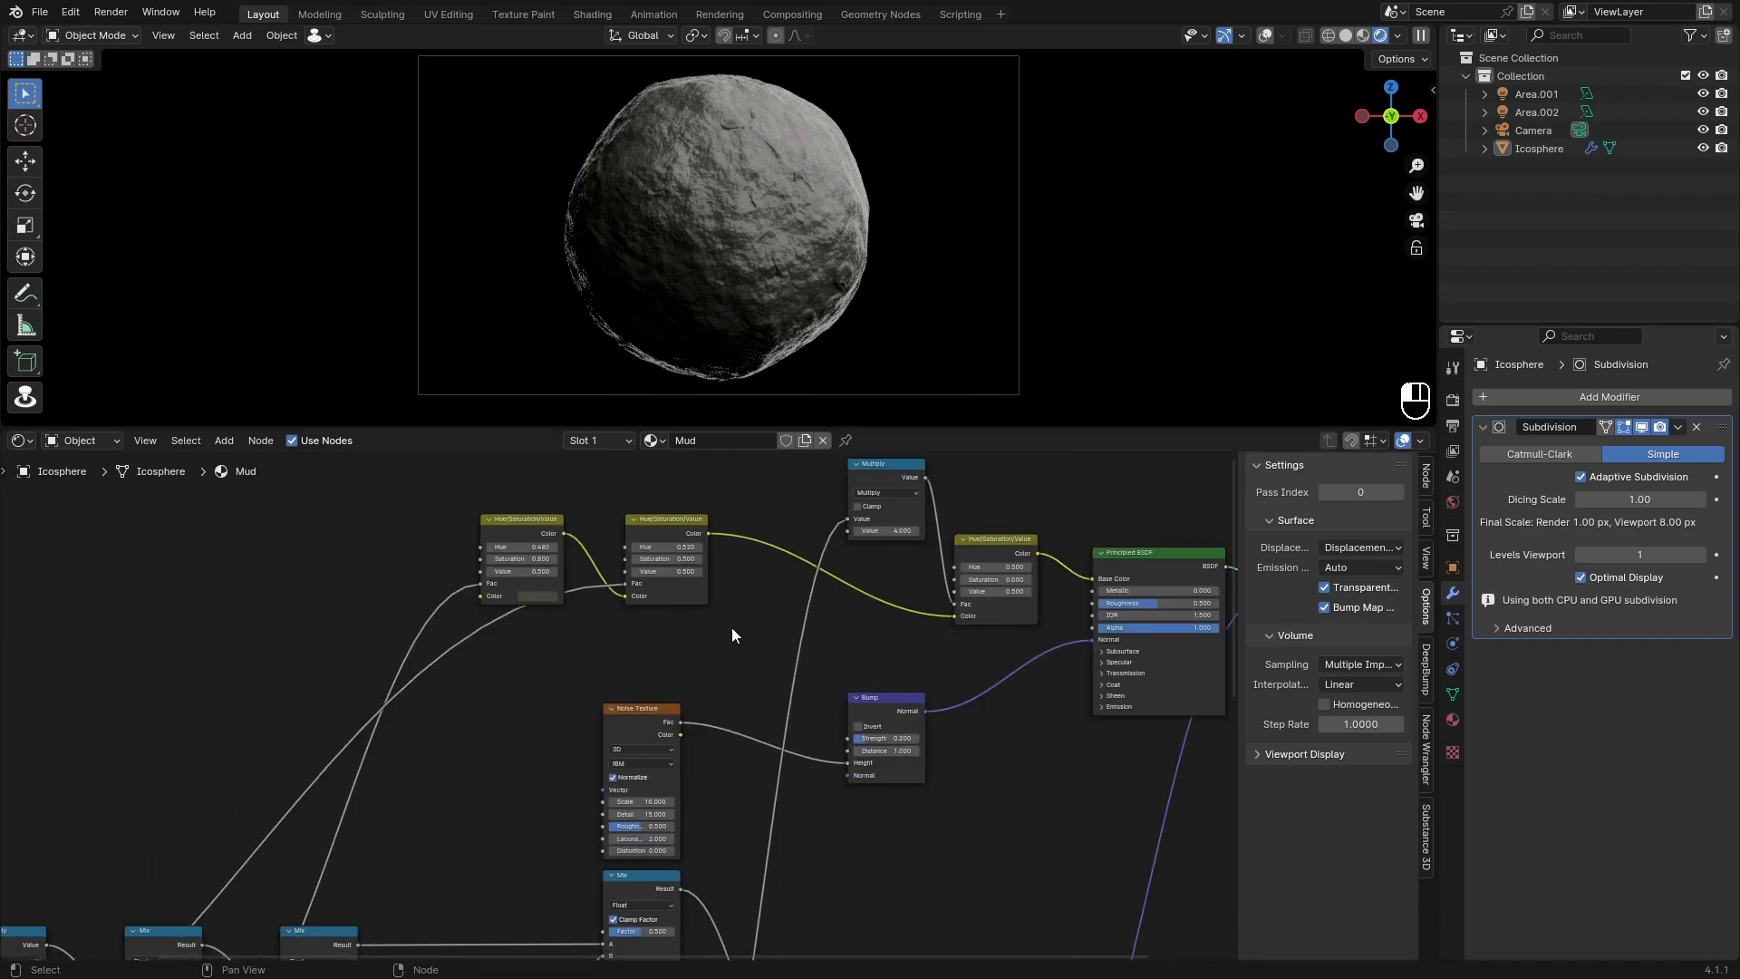
{"action": "scroll", "coordinate": [606, 698], "scroll_direction": "down", "scroll_amount": 5}
{"action": "middle_click_drag", "start_coordinate": [323, 812], "coordinate": [389, 700]}
{"action": "middle_click_drag", "start_coordinate": [581, 891], "coordinate": [650, 614]}
{"action": "scroll", "coordinate": [670, 614], "scroll_direction": "down", "scroll_amount": 3}
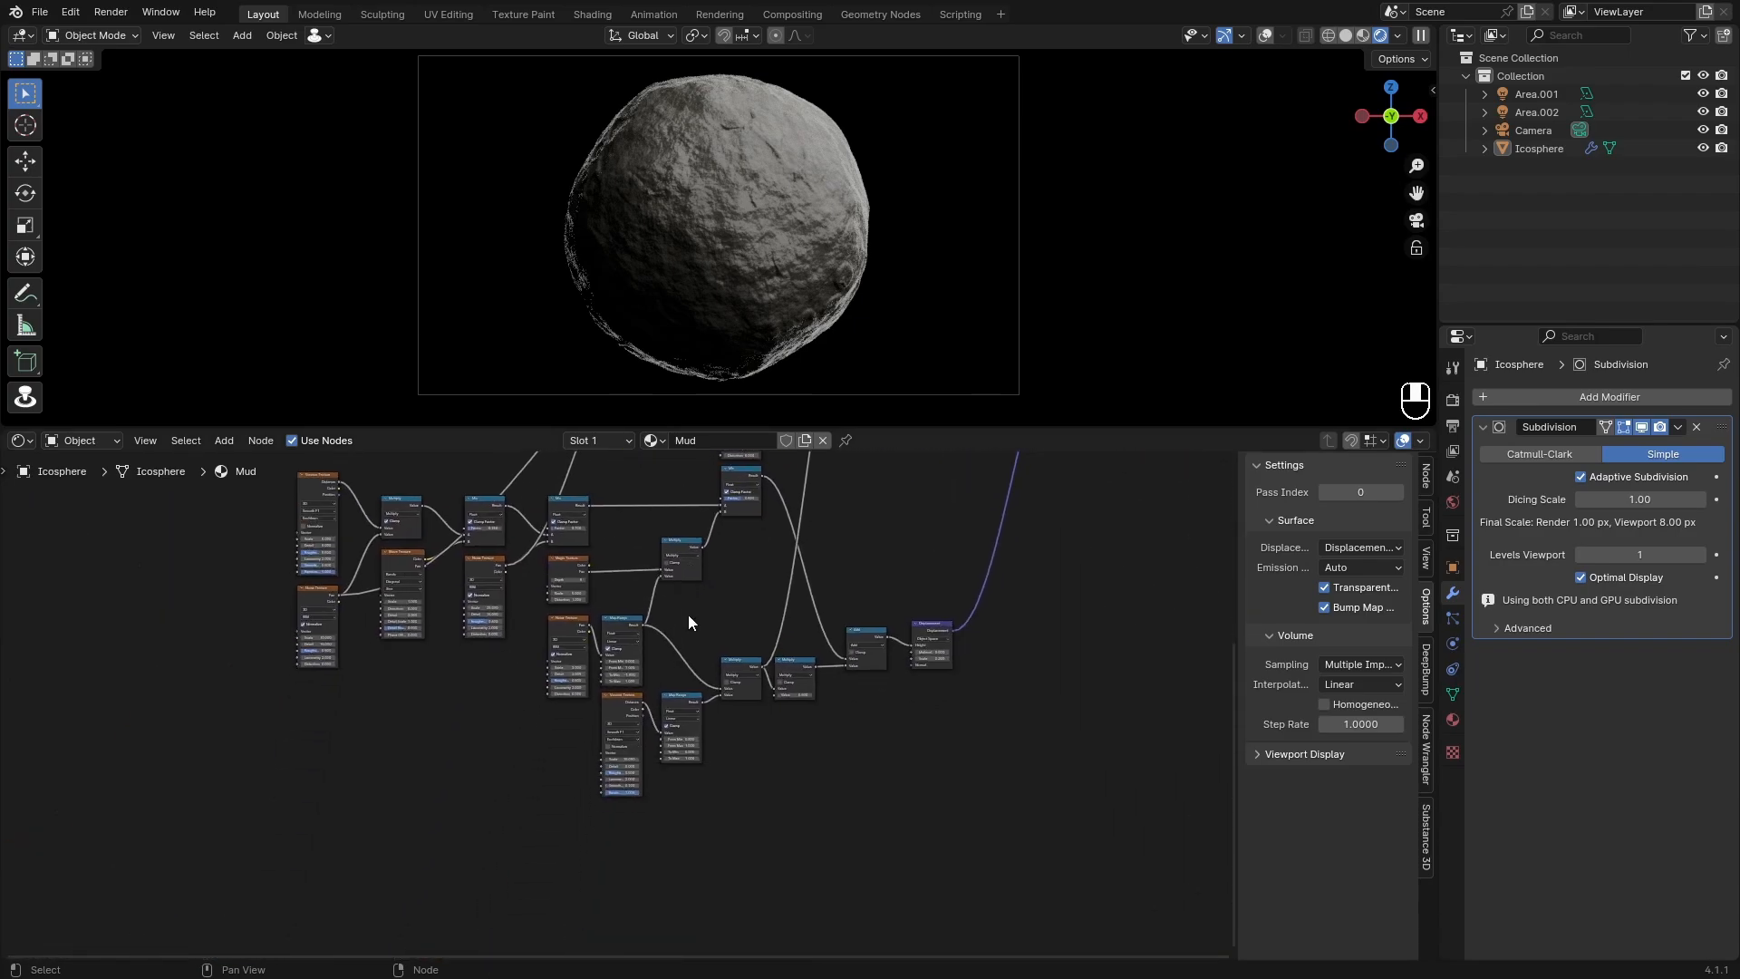
{"action": "left_click_drag", "start_coordinate": [1025, 784], "coordinate": [250, 482]}
{"action": "left_click", "coordinate": [965, 683]}
{"action": "middle_click_drag", "start_coordinate": [836, 525], "coordinate": [770, 724]}
{"action": "scroll", "coordinate": [666, 732], "scroll_direction": "up", "scroll_amount": 6}
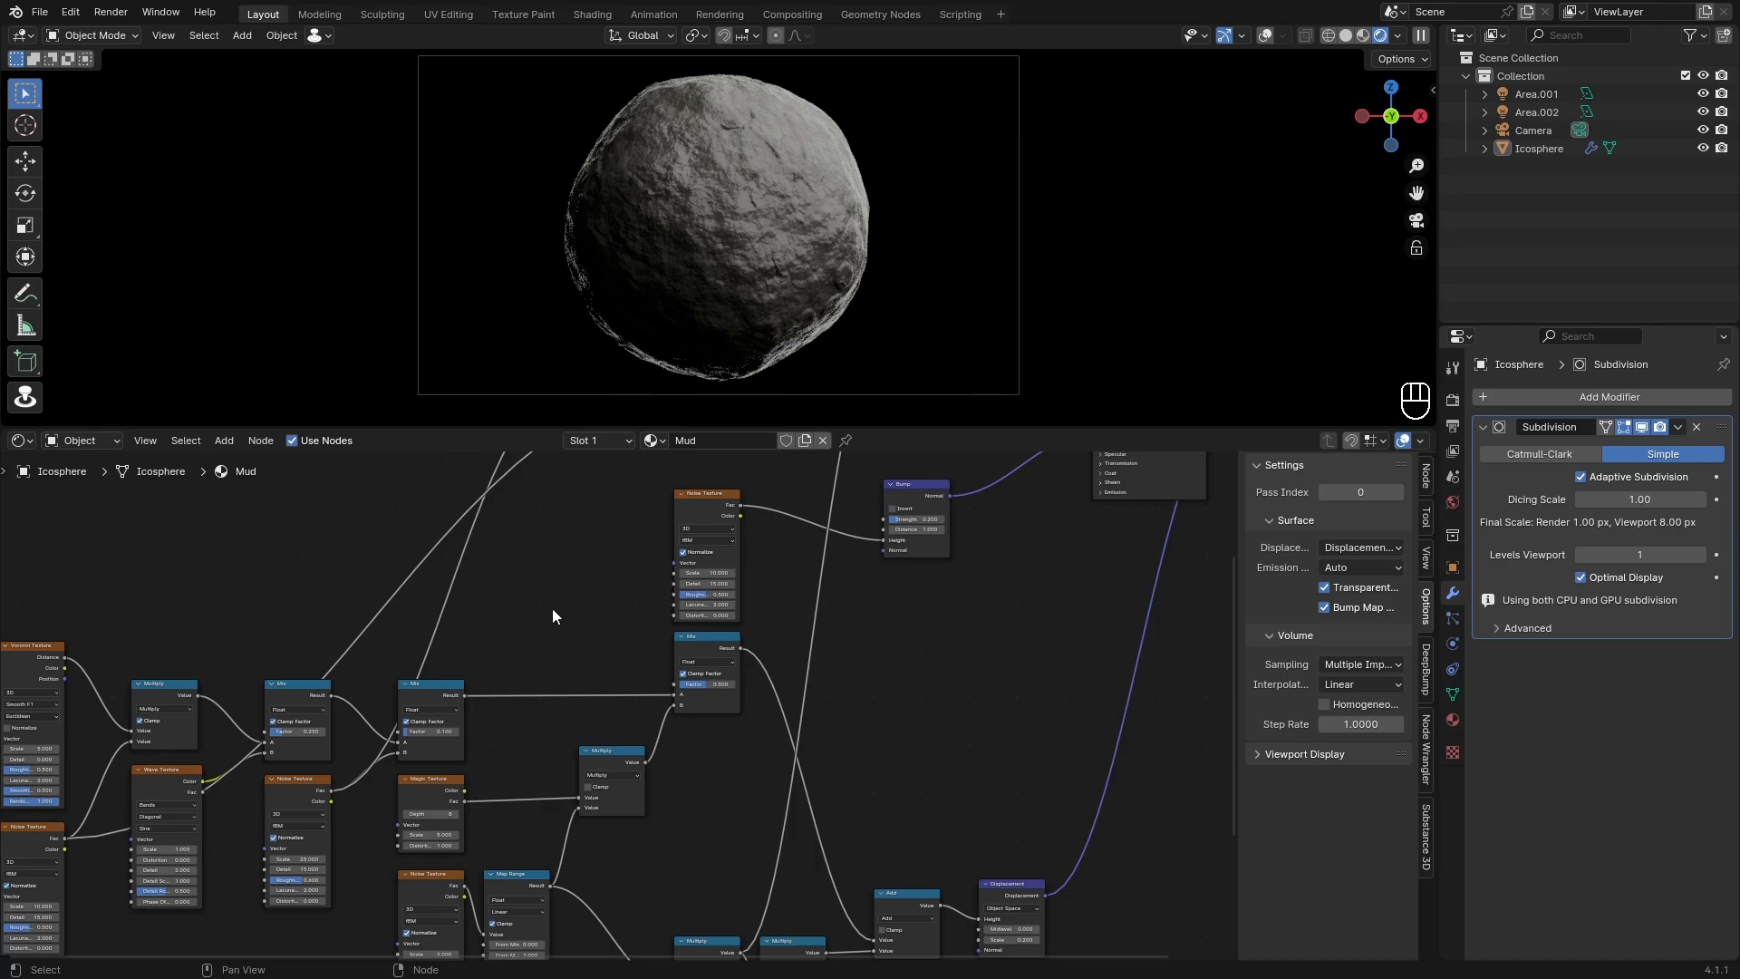
{"action": "left_click", "coordinate": [429, 781], "text": "ctrl+shift"}
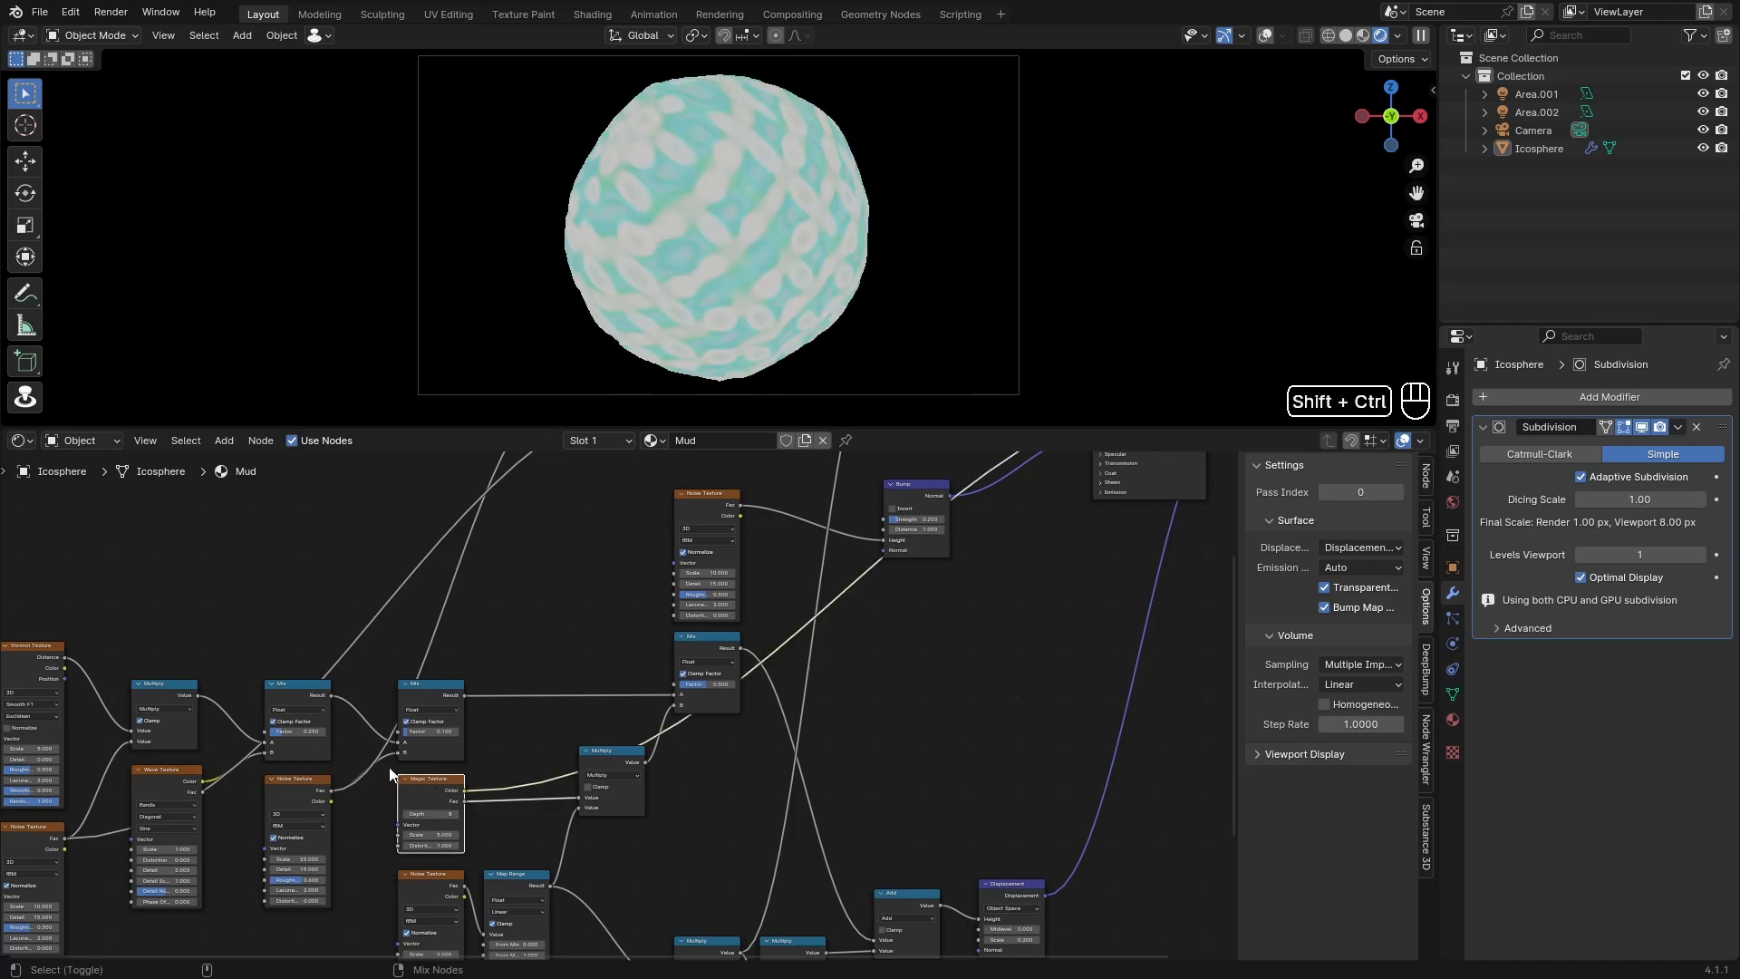
{"action": "left_click", "coordinate": [709, 499], "text": "ctrl+shift"}
{"action": "left_click", "coordinate": [315, 792], "text": "ctrl+shift"}
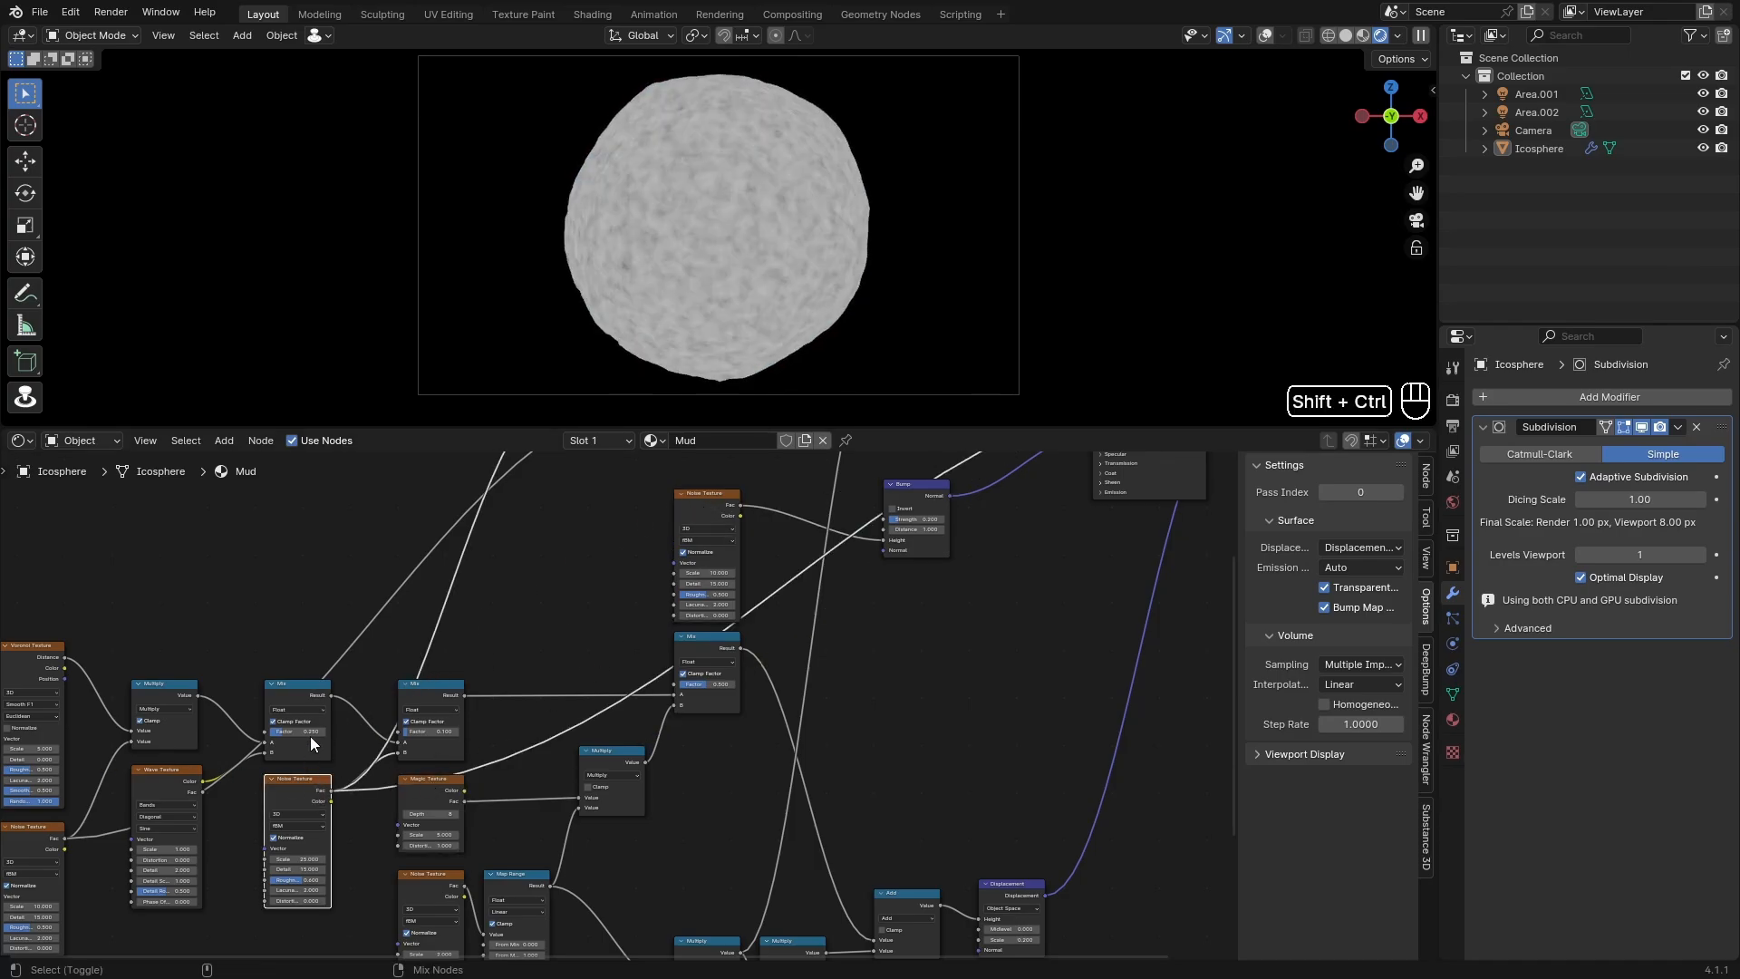
Step: Preview the Noise Texture that feeds the Bump node on the sphere
{"action": "scroll", "coordinate": [187, 808], "scroll_direction": "up", "scroll_amount": 1}
{"action": "scroll", "coordinate": [186, 811], "scroll_direction": "down", "scroll_amount": 3}
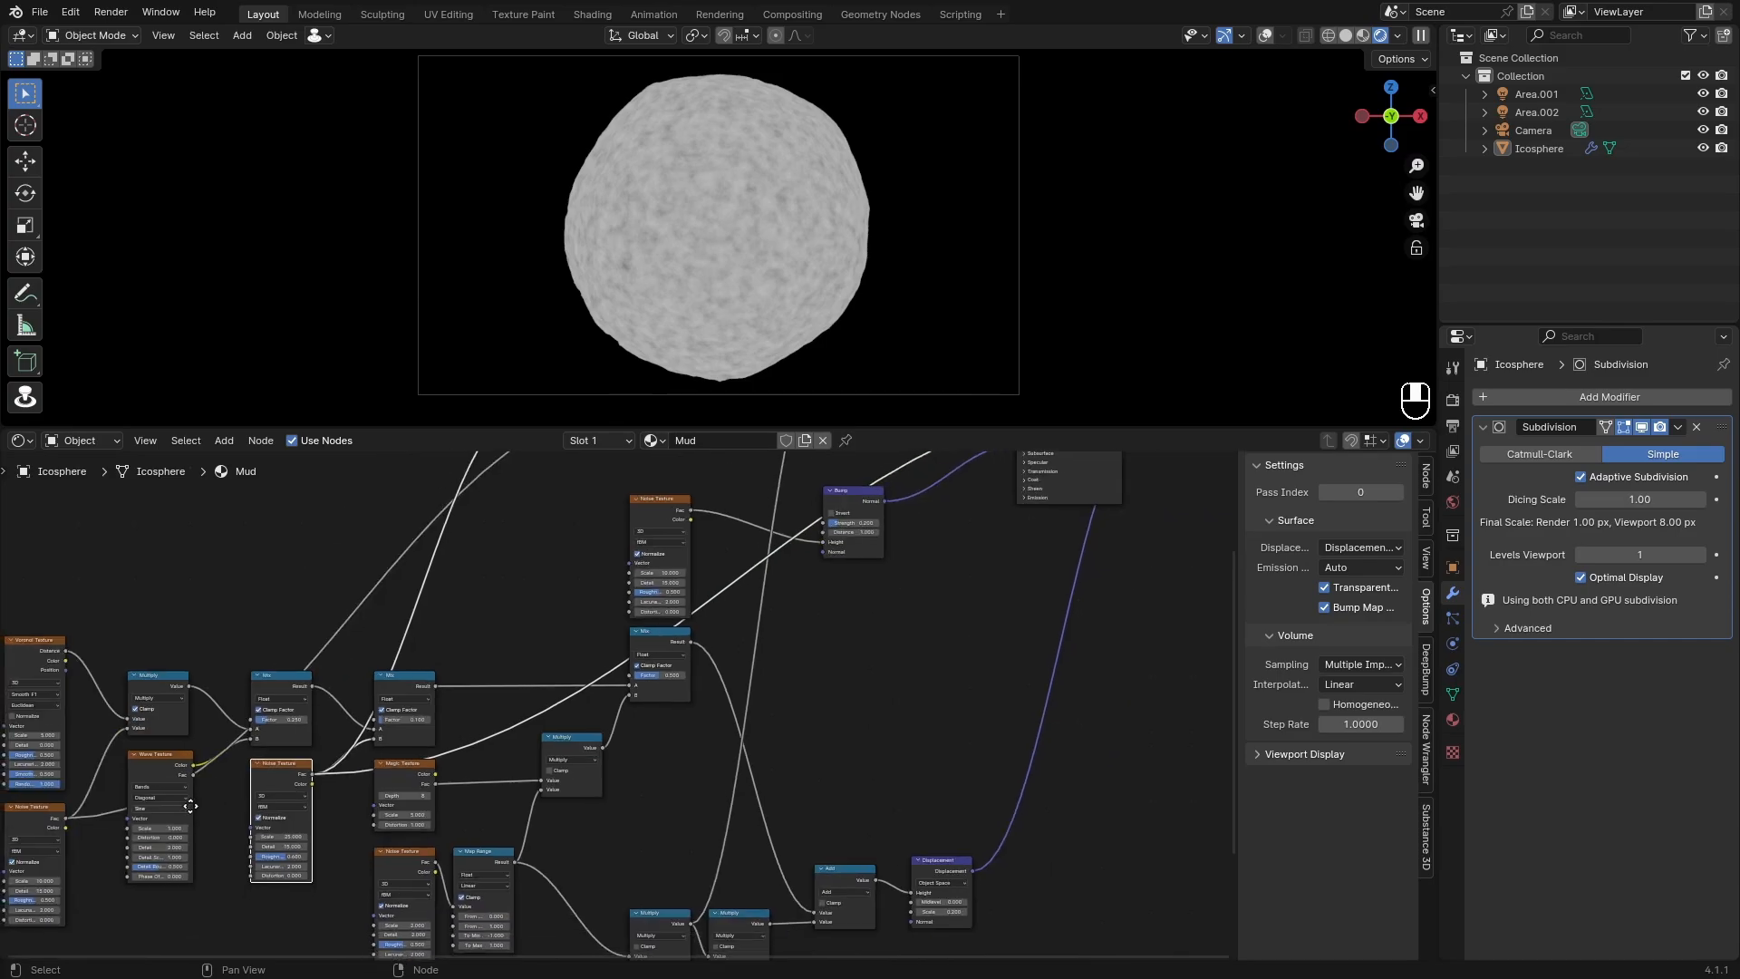
{"action": "middle_click_drag", "start_coordinate": [194, 802], "coordinate": [258, 757]}
{"action": "middle_click_drag", "start_coordinate": [628, 644], "coordinate": [485, 739]}
{"action": "scroll", "coordinate": [490, 734], "scroll_direction": "up", "scroll_amount": 1}
{"action": "left_click", "coordinate": [567, 547], "text": "ctrl+shift"}
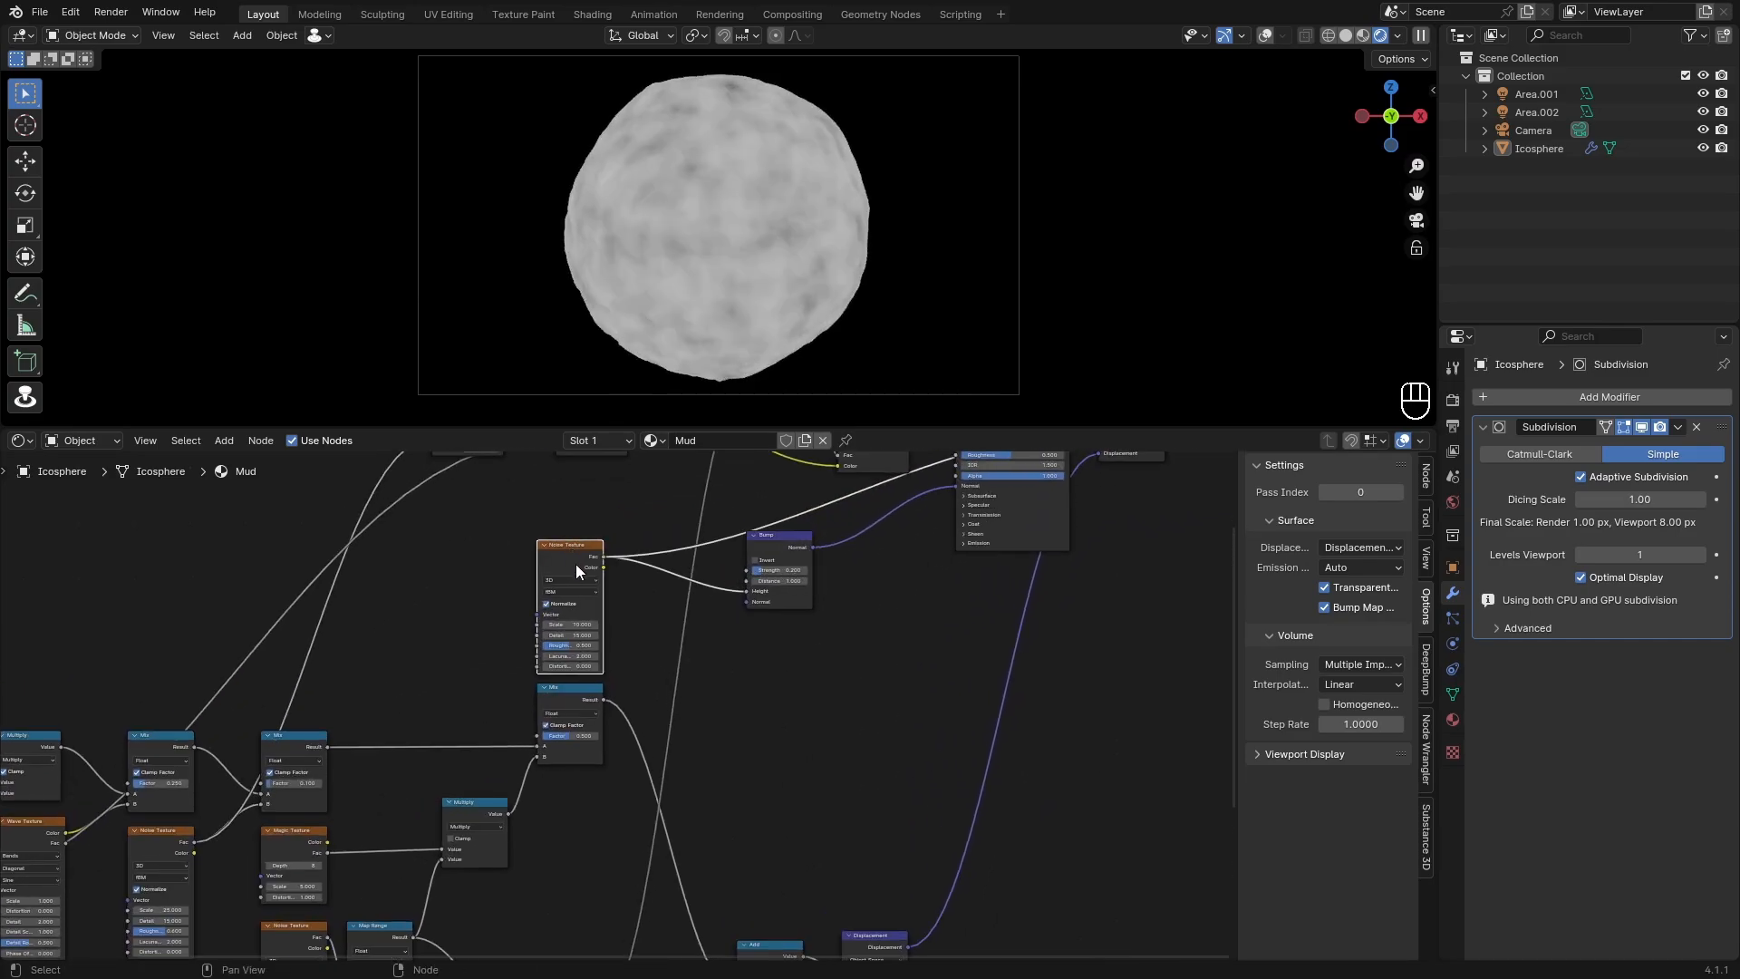
Step: Move the Bump node right and down to make room beside the Noise Texture
{"action": "middle_click_drag", "start_coordinate": [923, 714], "coordinate": [719, 722]}
{"action": "scroll", "coordinate": [555, 572], "scroll_direction": "up", "scroll_amount": 4}
{"action": "middle_click_drag", "start_coordinate": [555, 573], "coordinate": [676, 751]}
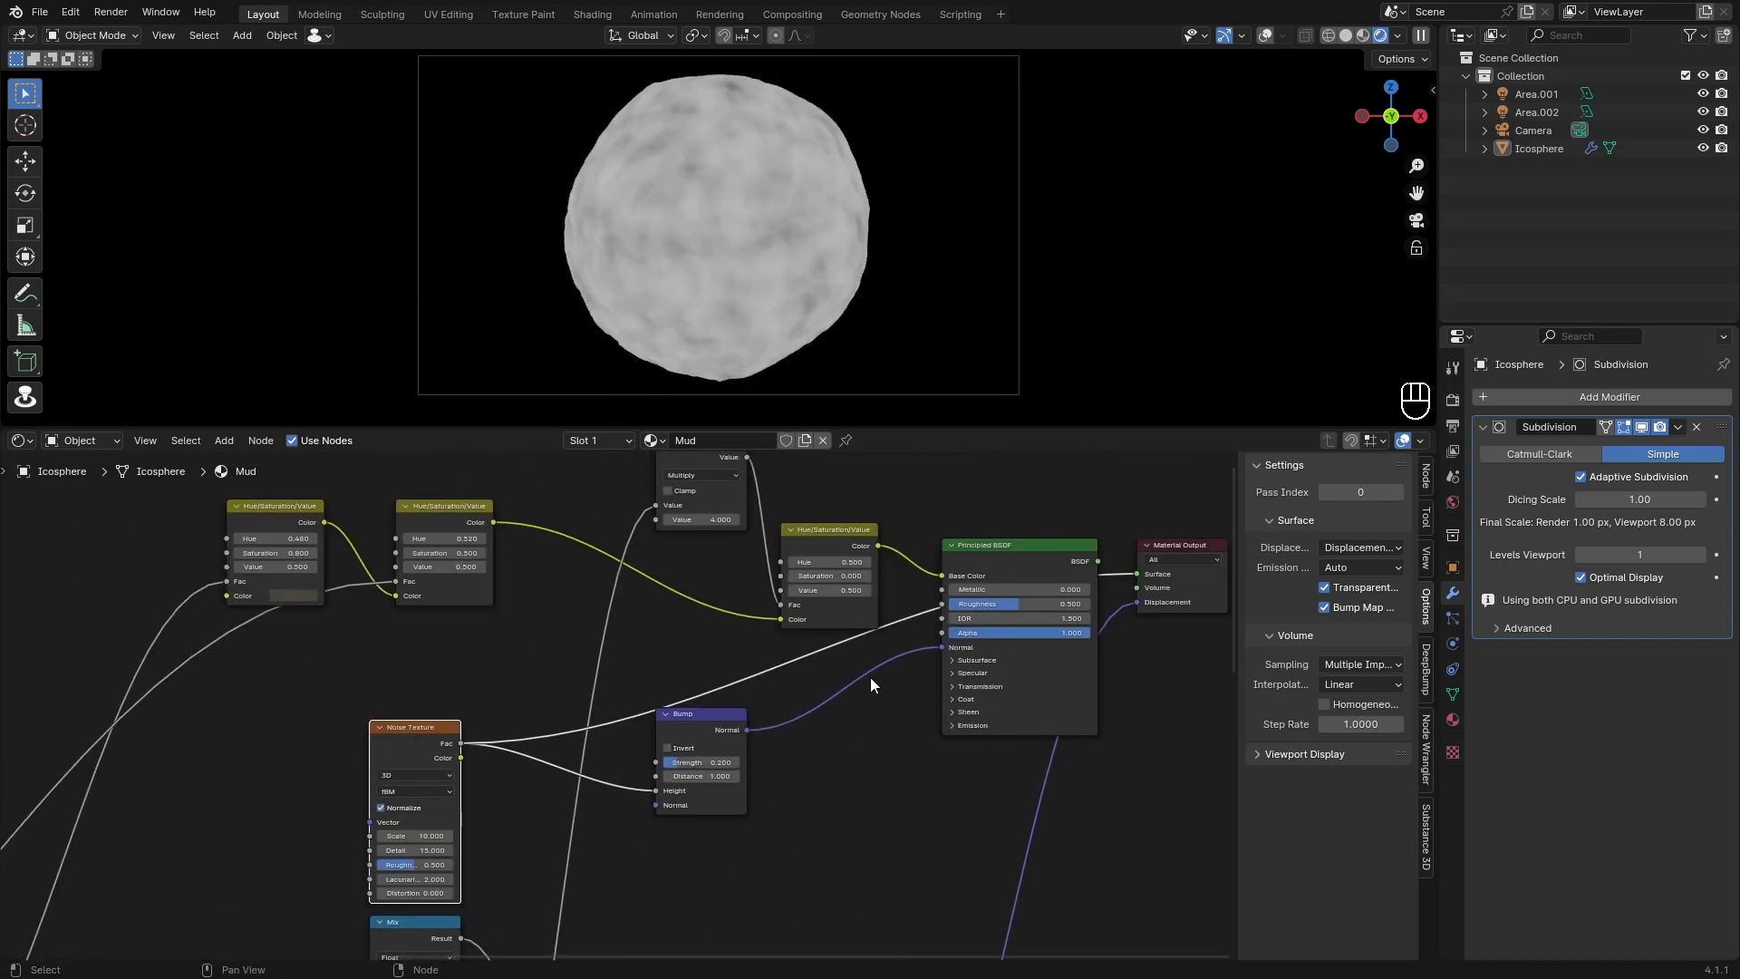
{"action": "left_click_drag", "start_coordinate": [712, 725], "coordinate": [802, 791]}
{"action": "scroll", "coordinate": [560, 619], "scroll_direction": "up", "scroll_amount": 2}
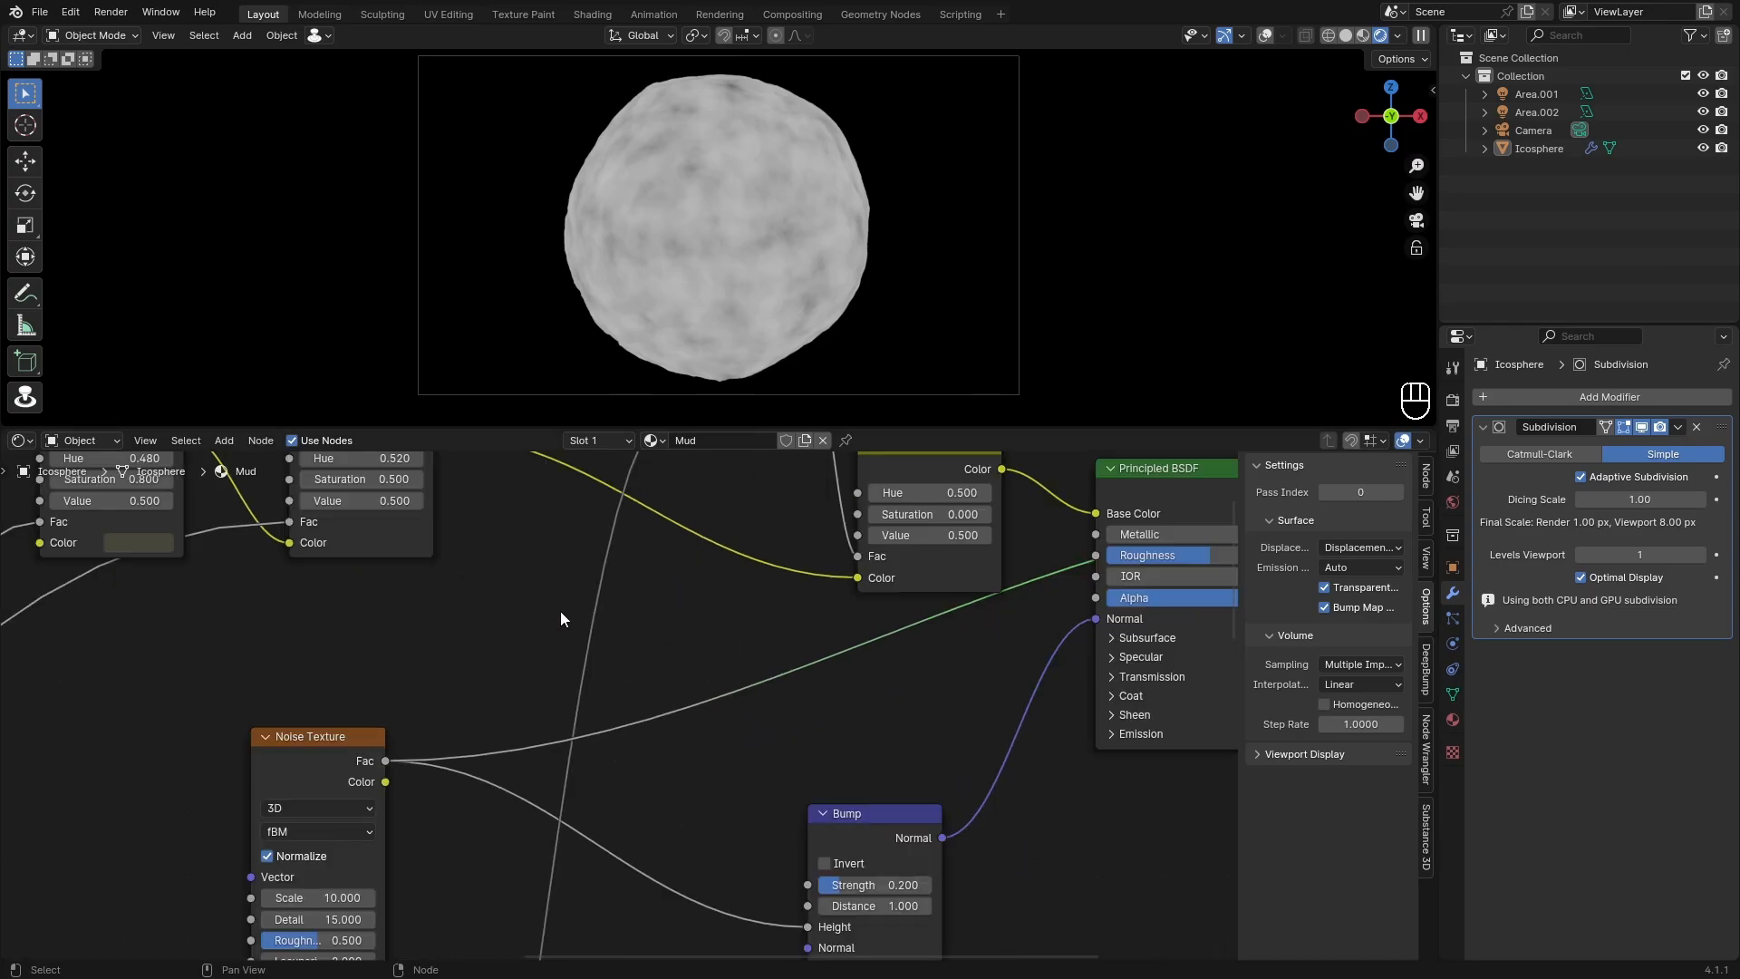
Step: Insert a Math node set to Multiply with a value of 1 into the bump Noise Texture's preview link
{"action": "scroll", "coordinate": [635, 639], "scroll_direction": "down", "scroll_amount": 2}
{"action": "scroll", "coordinate": [698, 656], "scroll_direction": "up", "scroll_amount": 1}
{"action": "key", "text": "shift+a"}
{"action": "type", "text": "ma"}
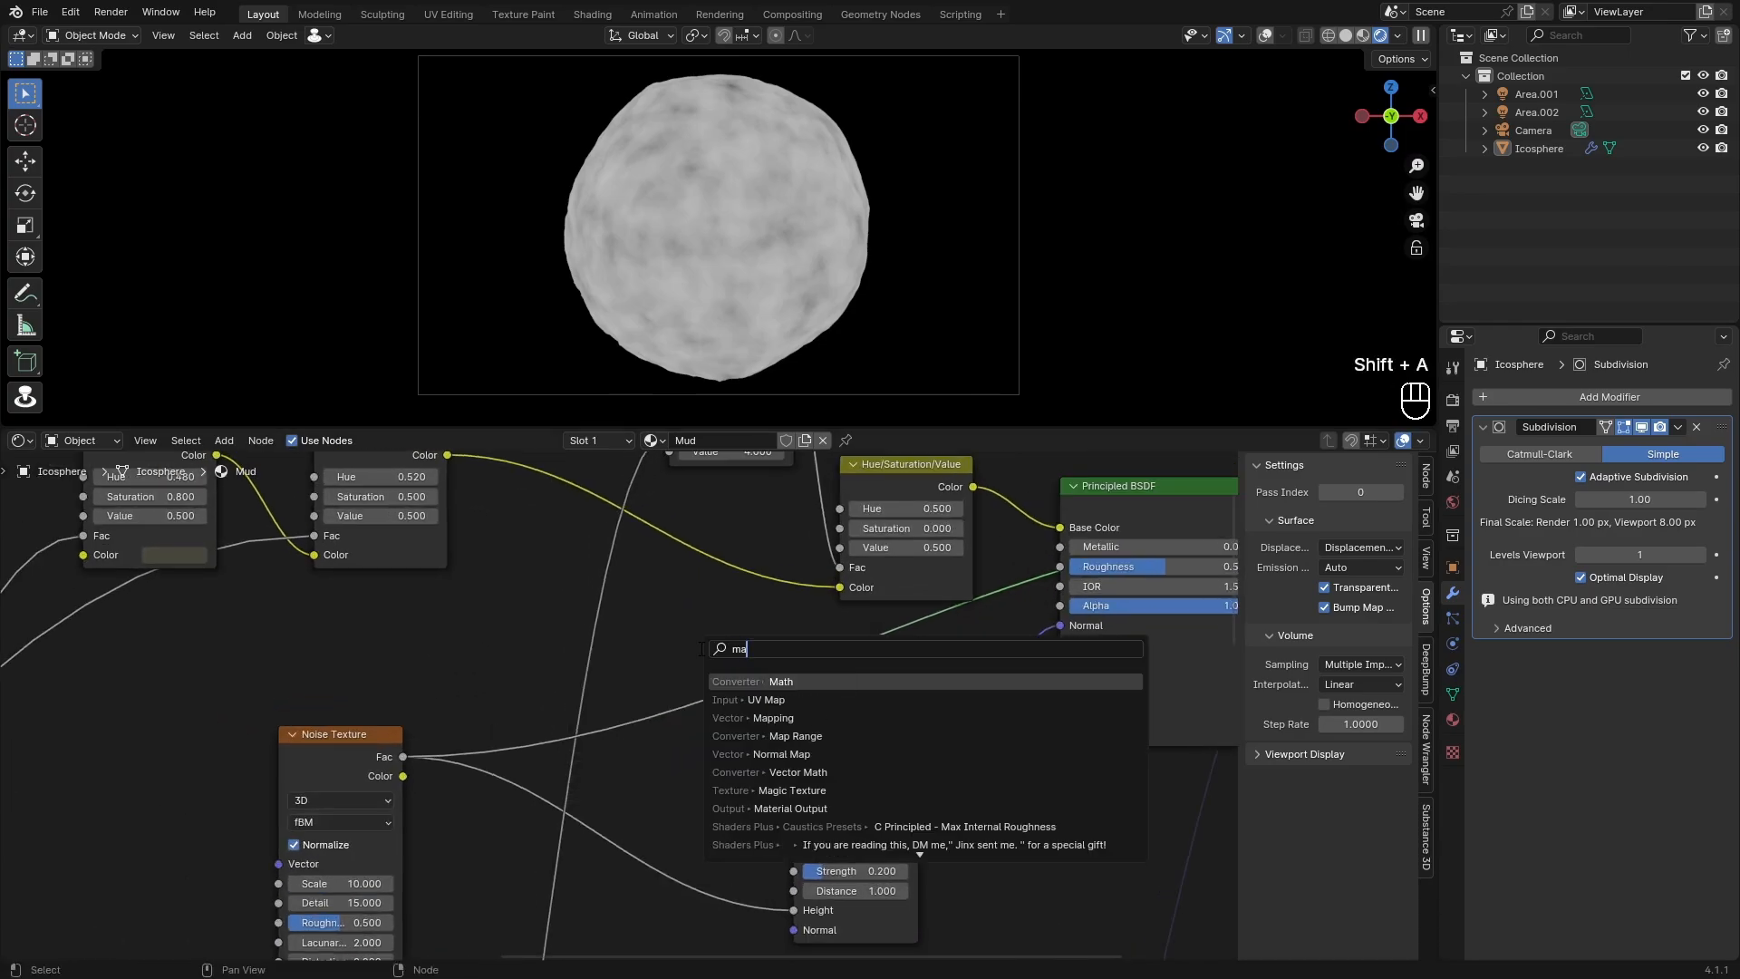
{"action": "type", "text": "th"}
{"action": "key", "text": "Return"}
{"action": "left_click", "coordinate": [711, 658]}
{"action": "left_click", "coordinate": [732, 681]}
{"action": "left_click", "coordinate": [715, 749]}
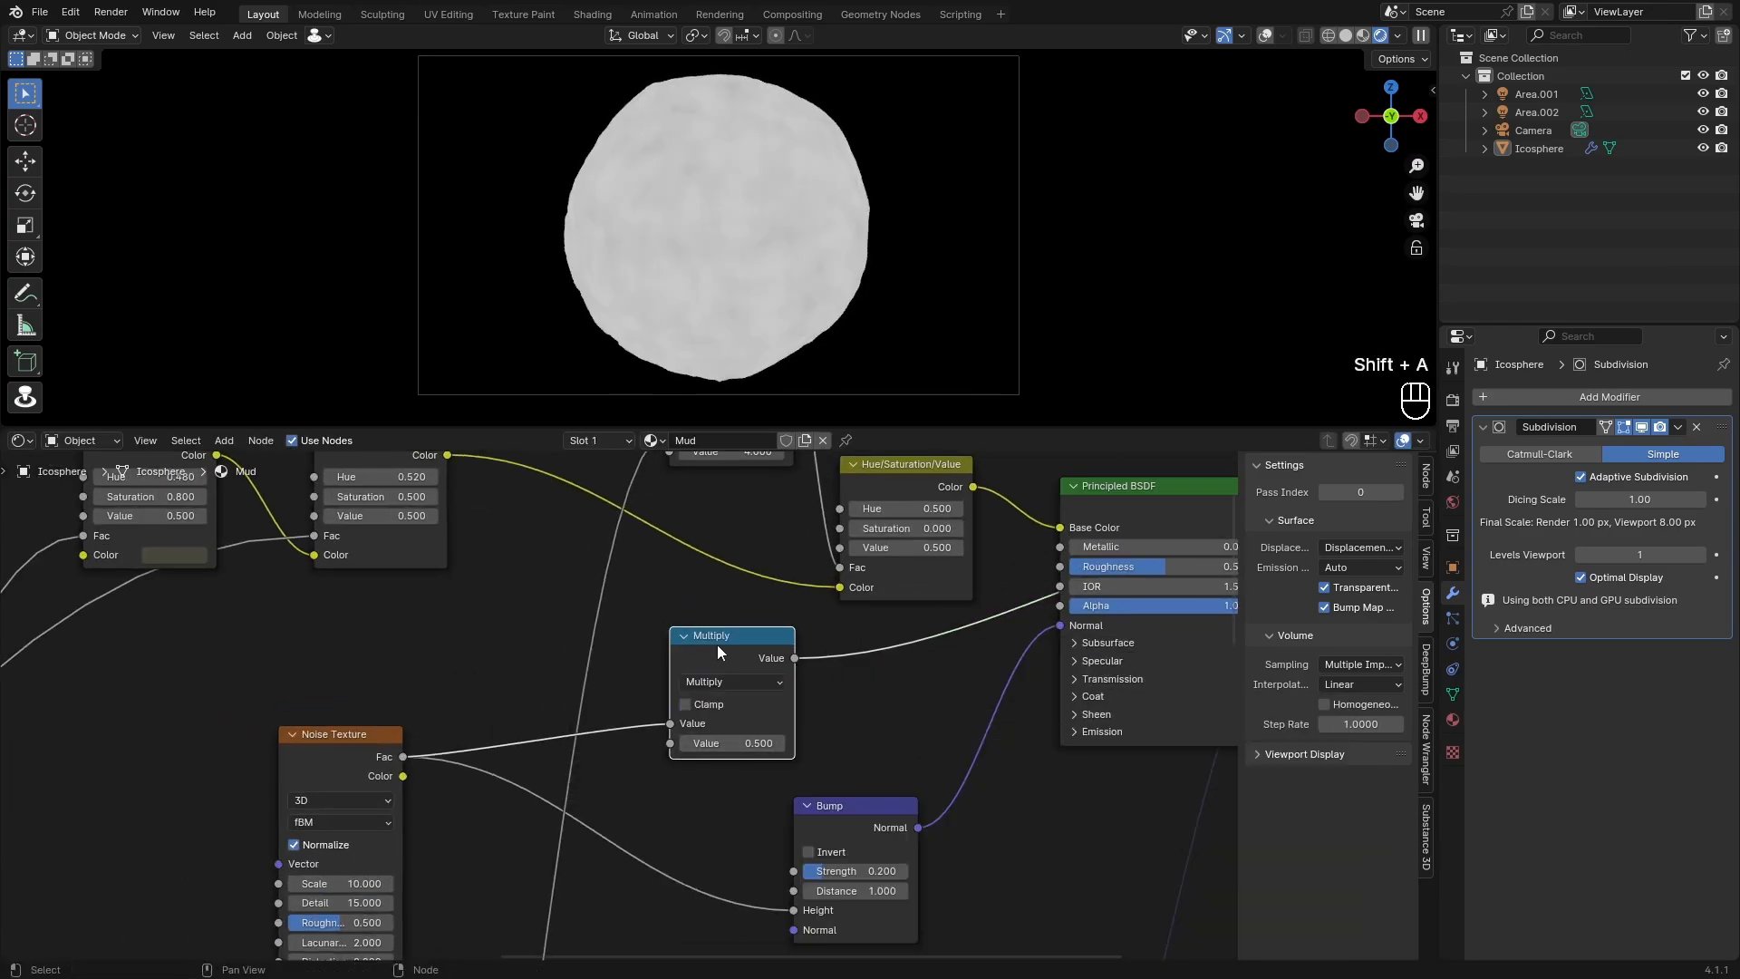
{"action": "left_click_drag", "start_coordinate": [717, 646], "coordinate": [637, 613]}
{"action": "left_click_drag", "start_coordinate": [718, 671], "coordinate": [652, 649]}
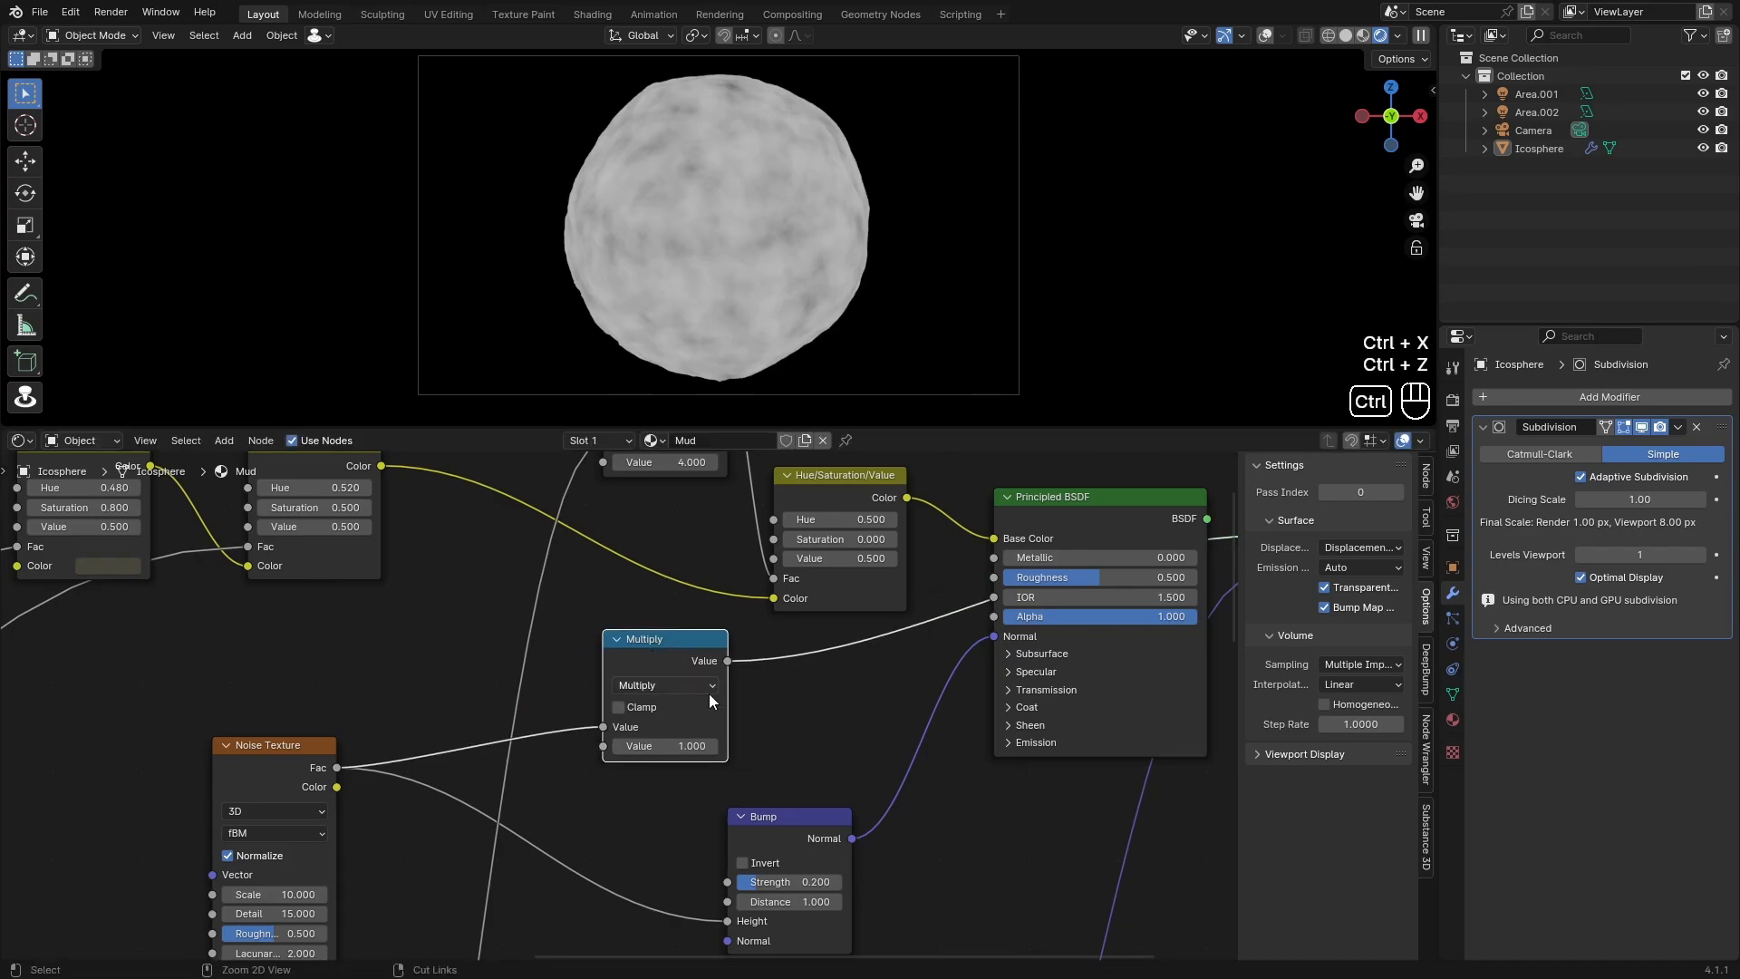
Step: Connect the new Multiply node's value to the Principled BSDF's Roughness and preview the Principled BSDF
{"action": "middle_click_drag", "start_coordinate": [780, 629], "coordinate": [700, 666]}
{"action": "left_click_drag", "start_coordinate": [648, 697], "coordinate": [1051, 614]}
{"action": "left_click", "coordinate": [1026, 535], "text": "ctrl+shift"}
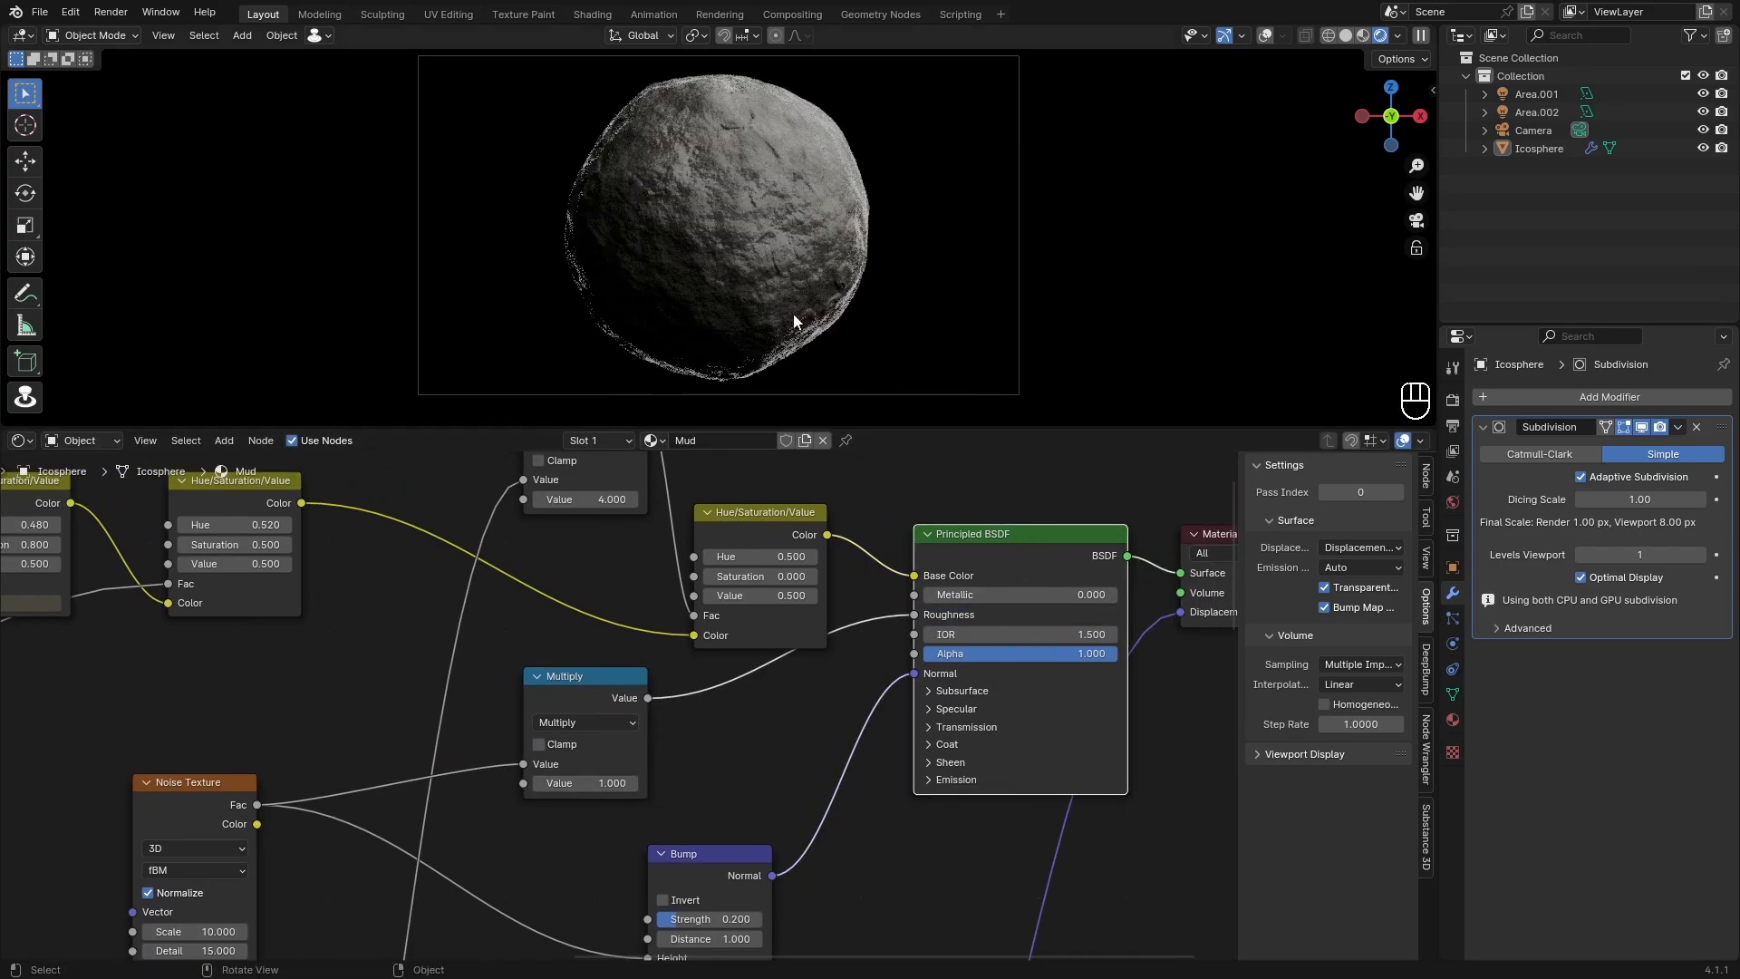
Step: Move the roughness Multiply node left to free space before the Principled BSDF
{"action": "scroll", "coordinate": [743, 196], "scroll_direction": "up", "scroll_amount": 1}
{"action": "mouse_move", "coordinate": [589, 783]}
{"action": "left_mouse_down", "text": "shift"}
{"action": "mouse_move", "coordinate": [526, 783]}
{"action": "mouse_move", "coordinate": [589, 783]}
{"action": "left_mouse_up", "text": "shift"}
{"action": "left_click_drag", "start_coordinate": [585, 676], "coordinate": [429, 682]}
Step: Insert a Map Range node between the Multiply node and the Principled BSDF's Roughness
{"action": "key", "text": "shift+a"}
{"action": "left_click", "coordinate": [546, 644]}
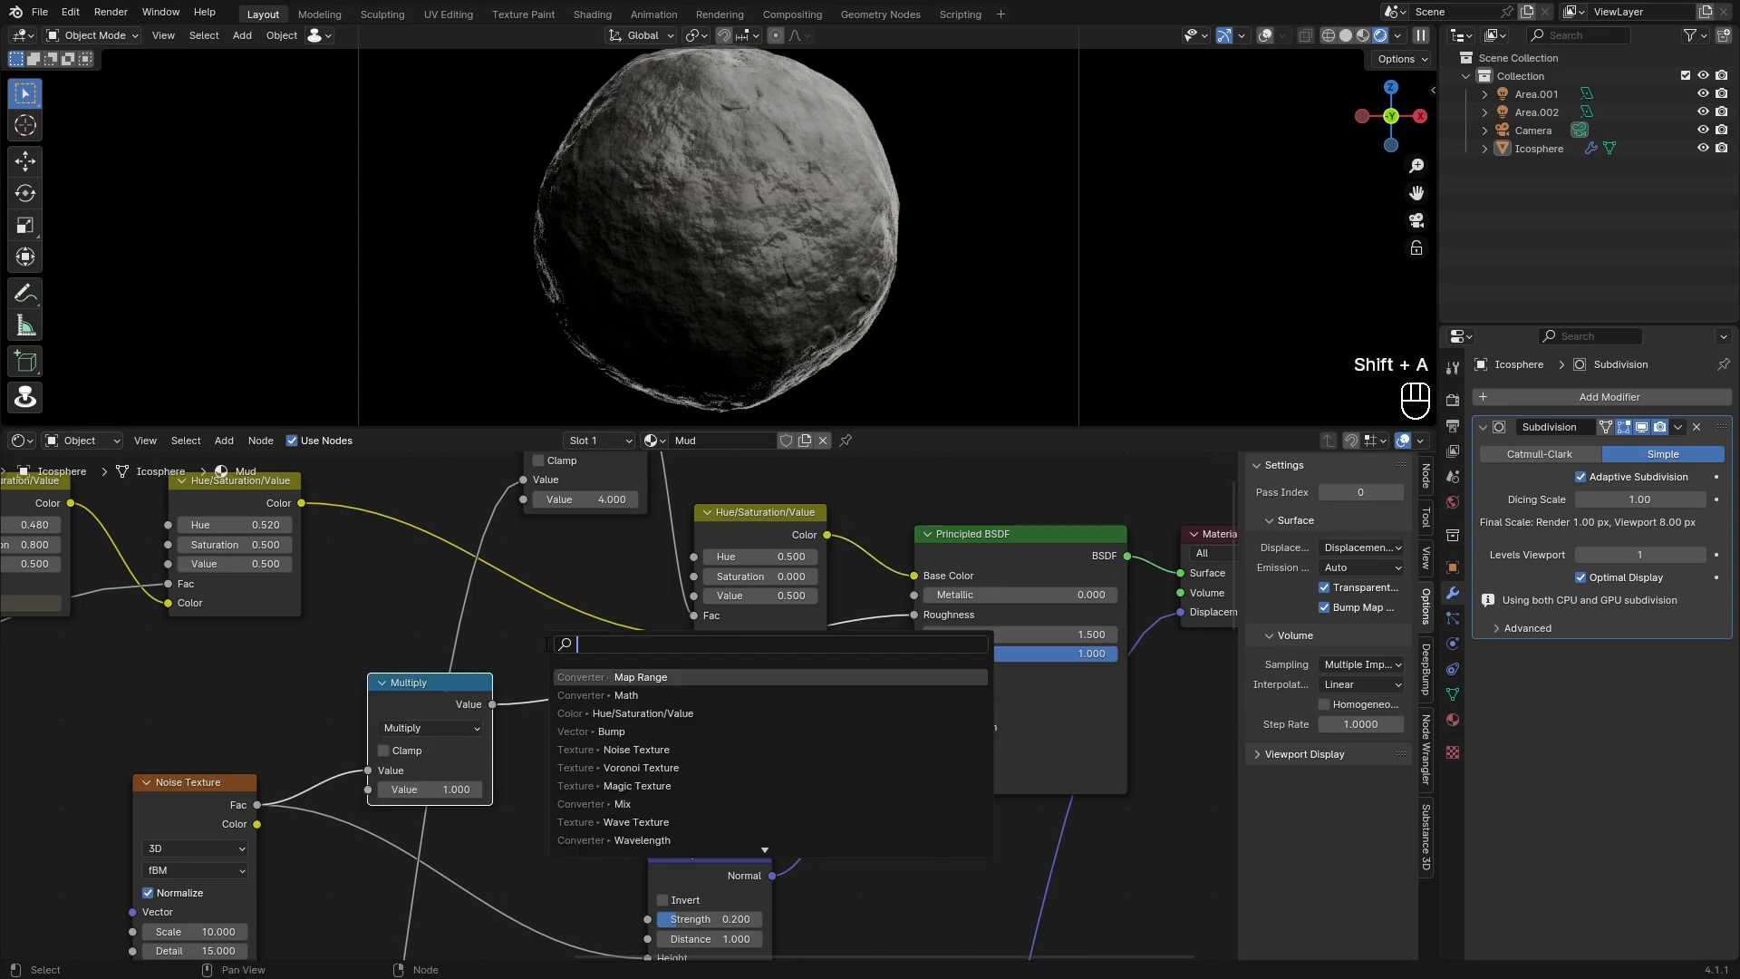
{"action": "type", "text": "map"}
{"action": "key", "text": "Down"}
{"action": "key", "text": "Down"}
{"action": "key", "text": "Return"}
{"action": "left_click", "coordinate": [563, 672]}
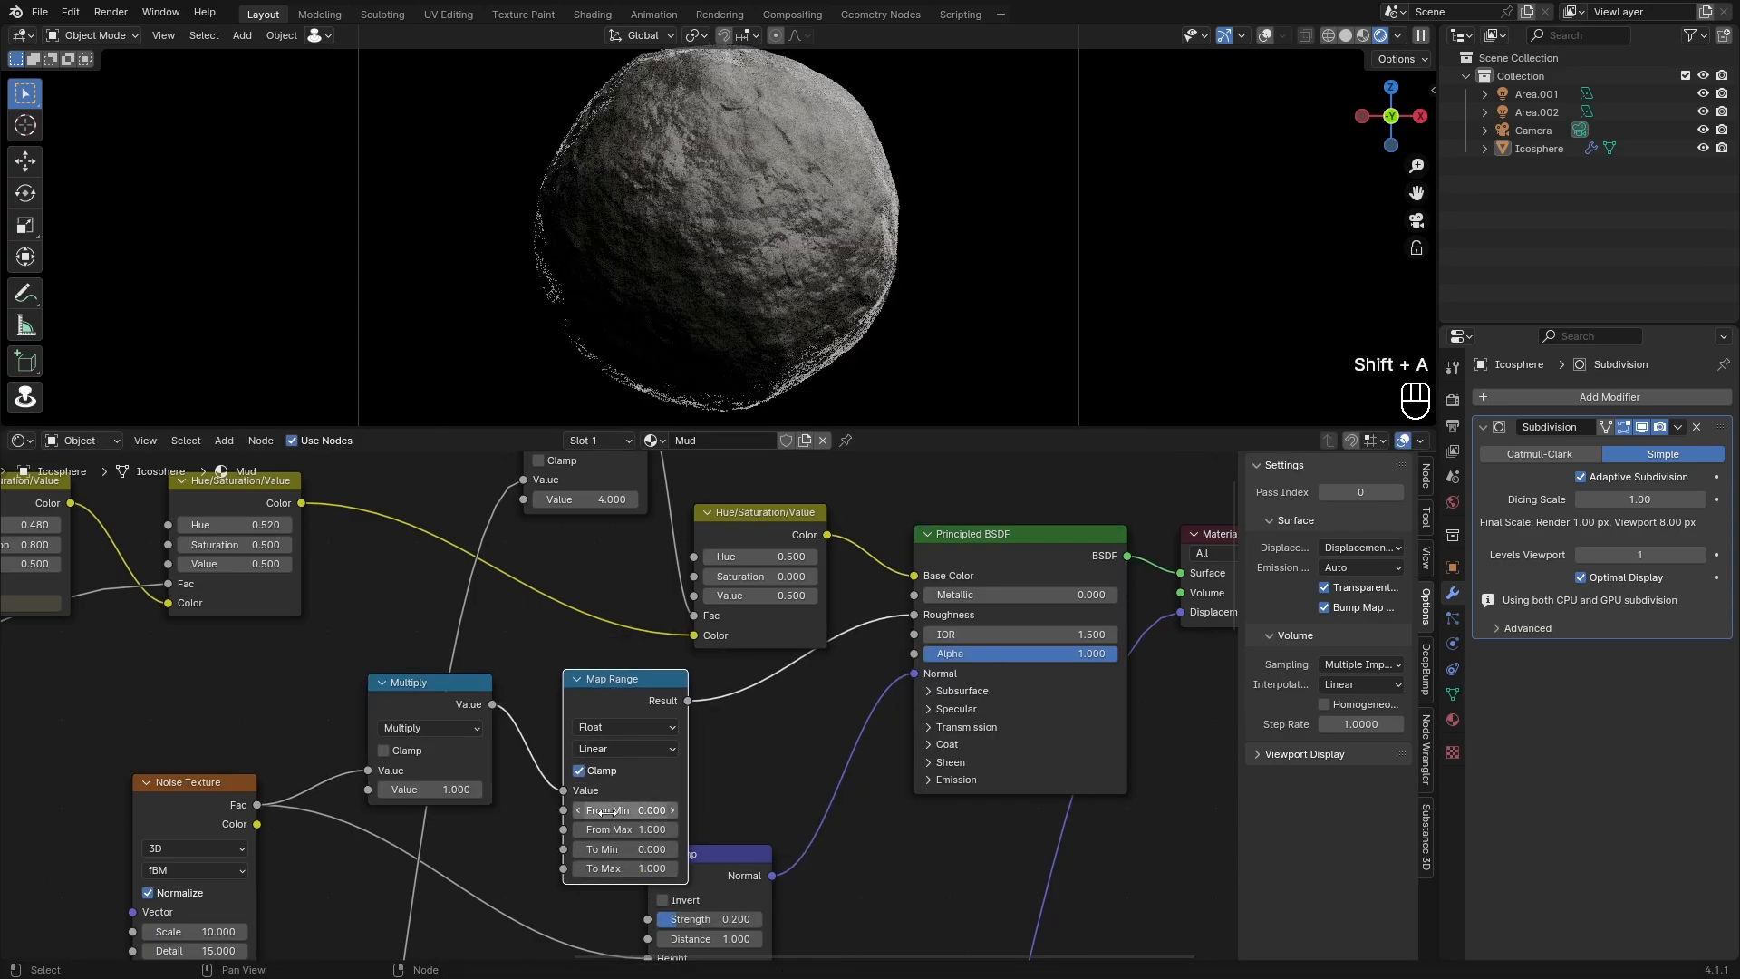
Step: Undo the last Map Range change, move the node closer to the Multiply node and try adjusting its To Min
{"action": "key", "text": "ctrl+z"}
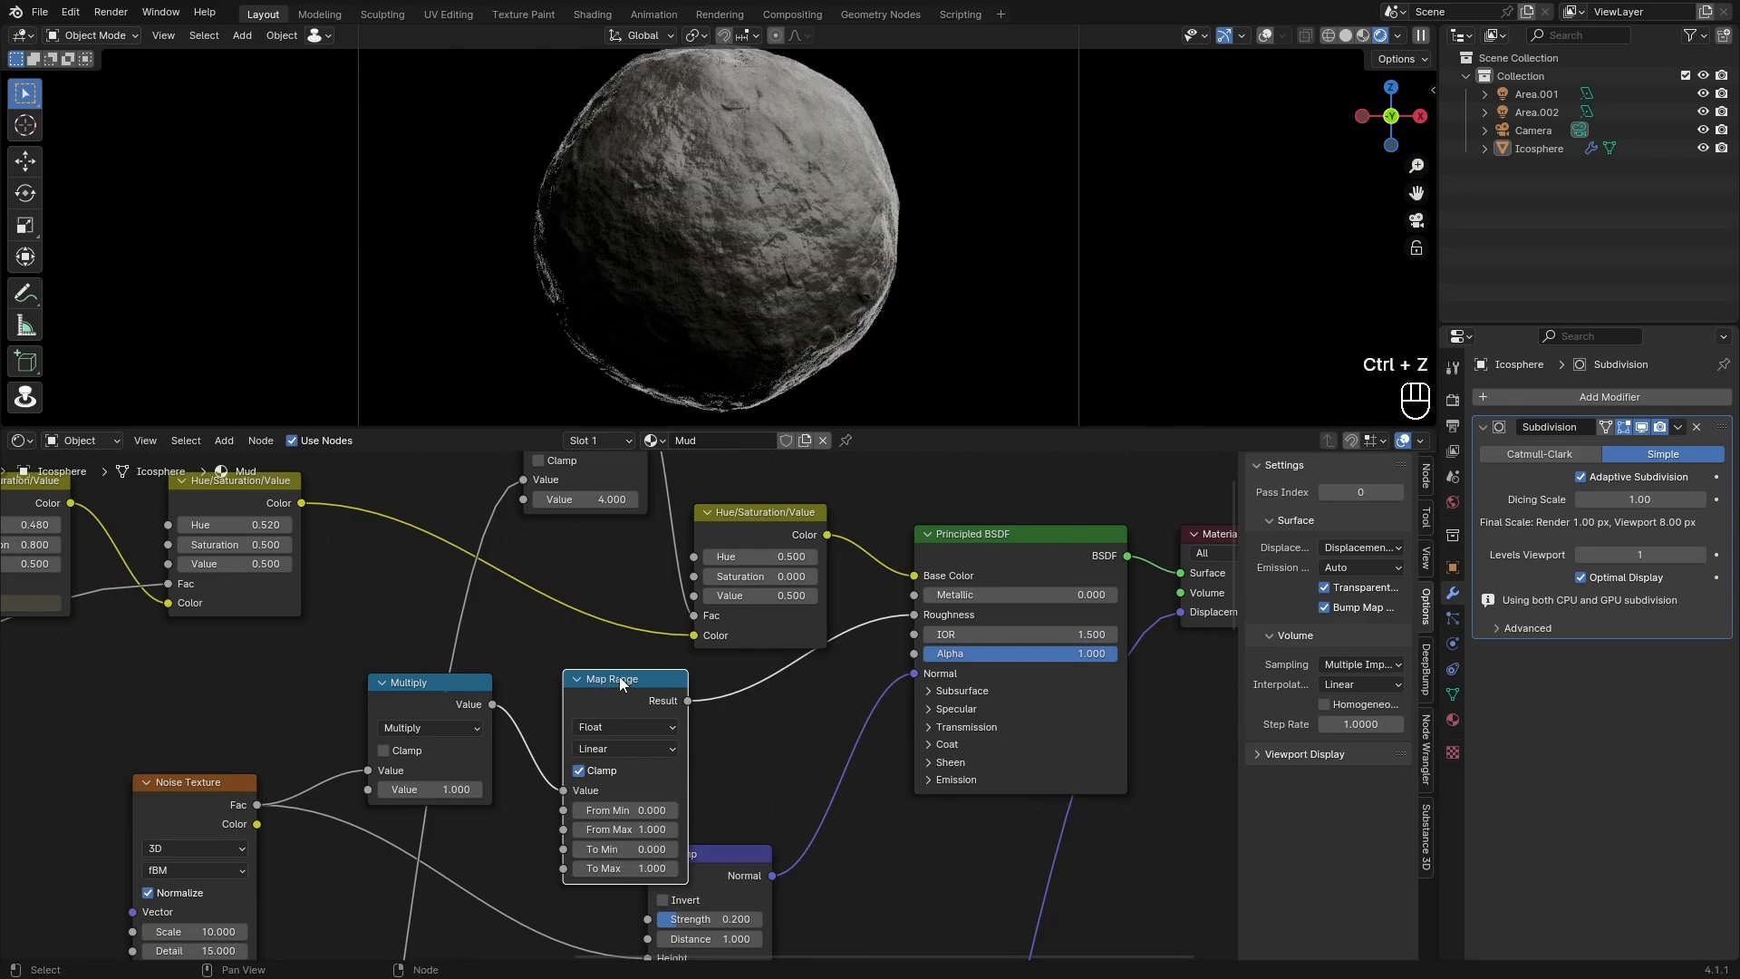
{"action": "left_click_drag", "start_coordinate": [621, 684], "coordinate": [581, 645]}
{"action": "left_click_drag", "start_coordinate": [598, 811], "coordinate": [548, 809], "text": "shift"}
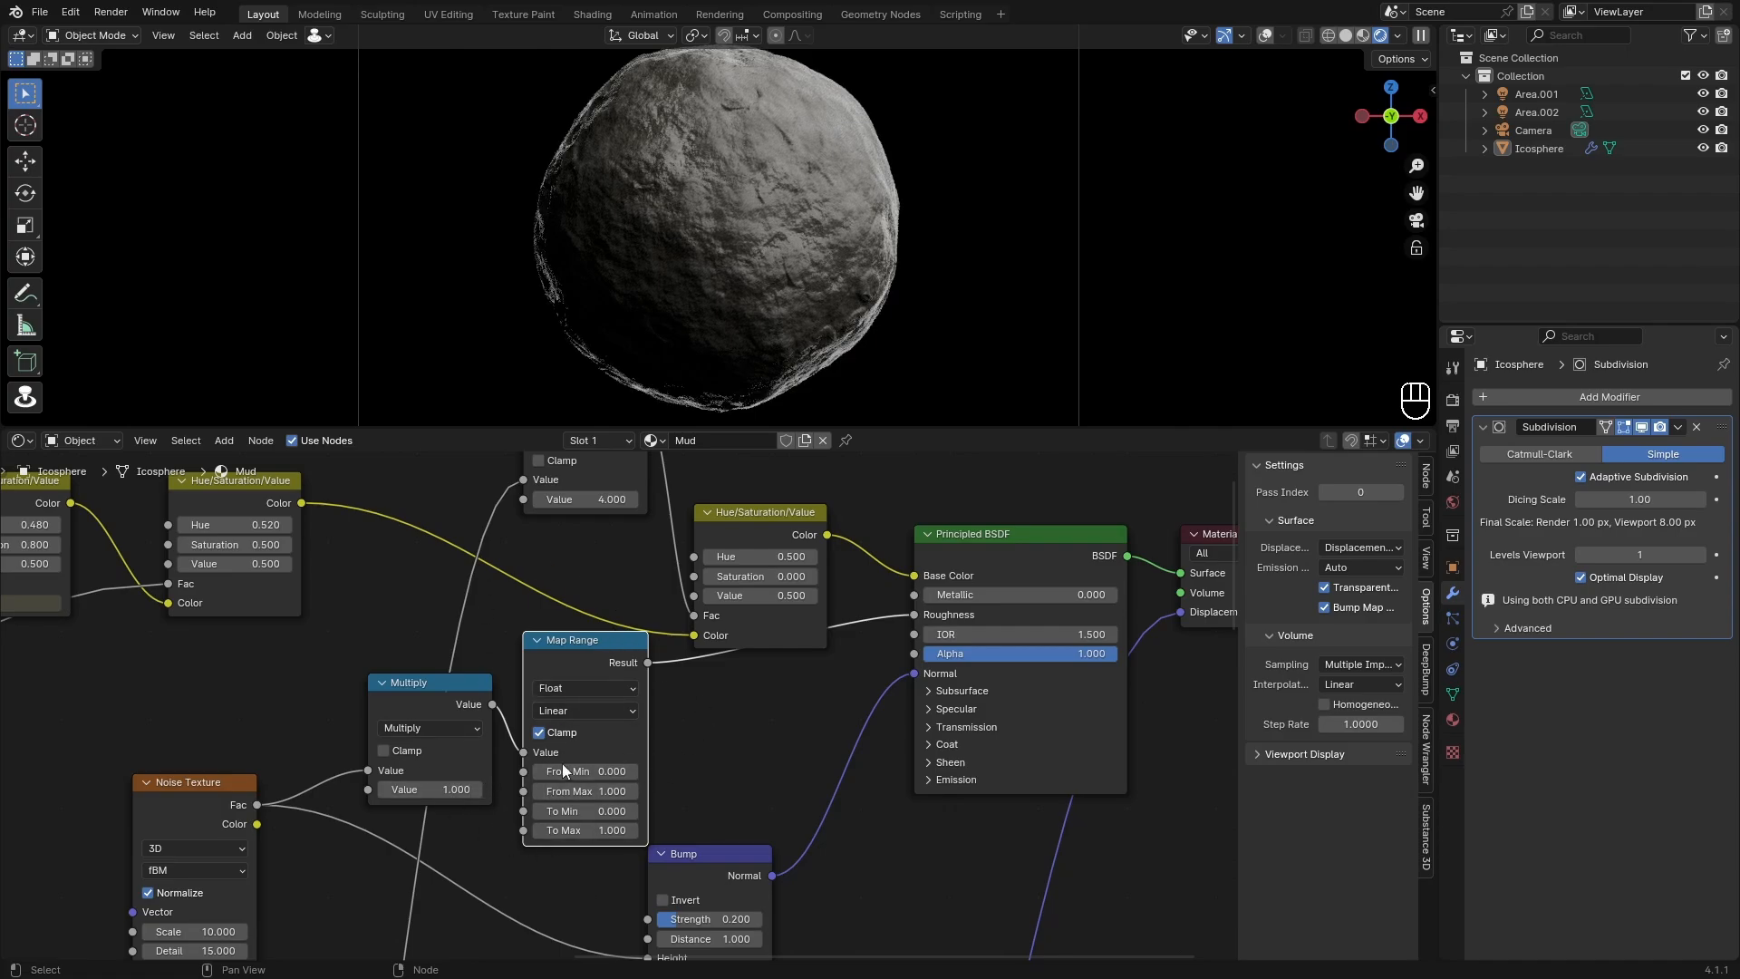
Step: Try dragging the Map Range node's To Min, undo that change and set To Min to 0.5
{"action": "left_click_drag", "start_coordinate": [561, 811], "coordinate": [606, 812]}
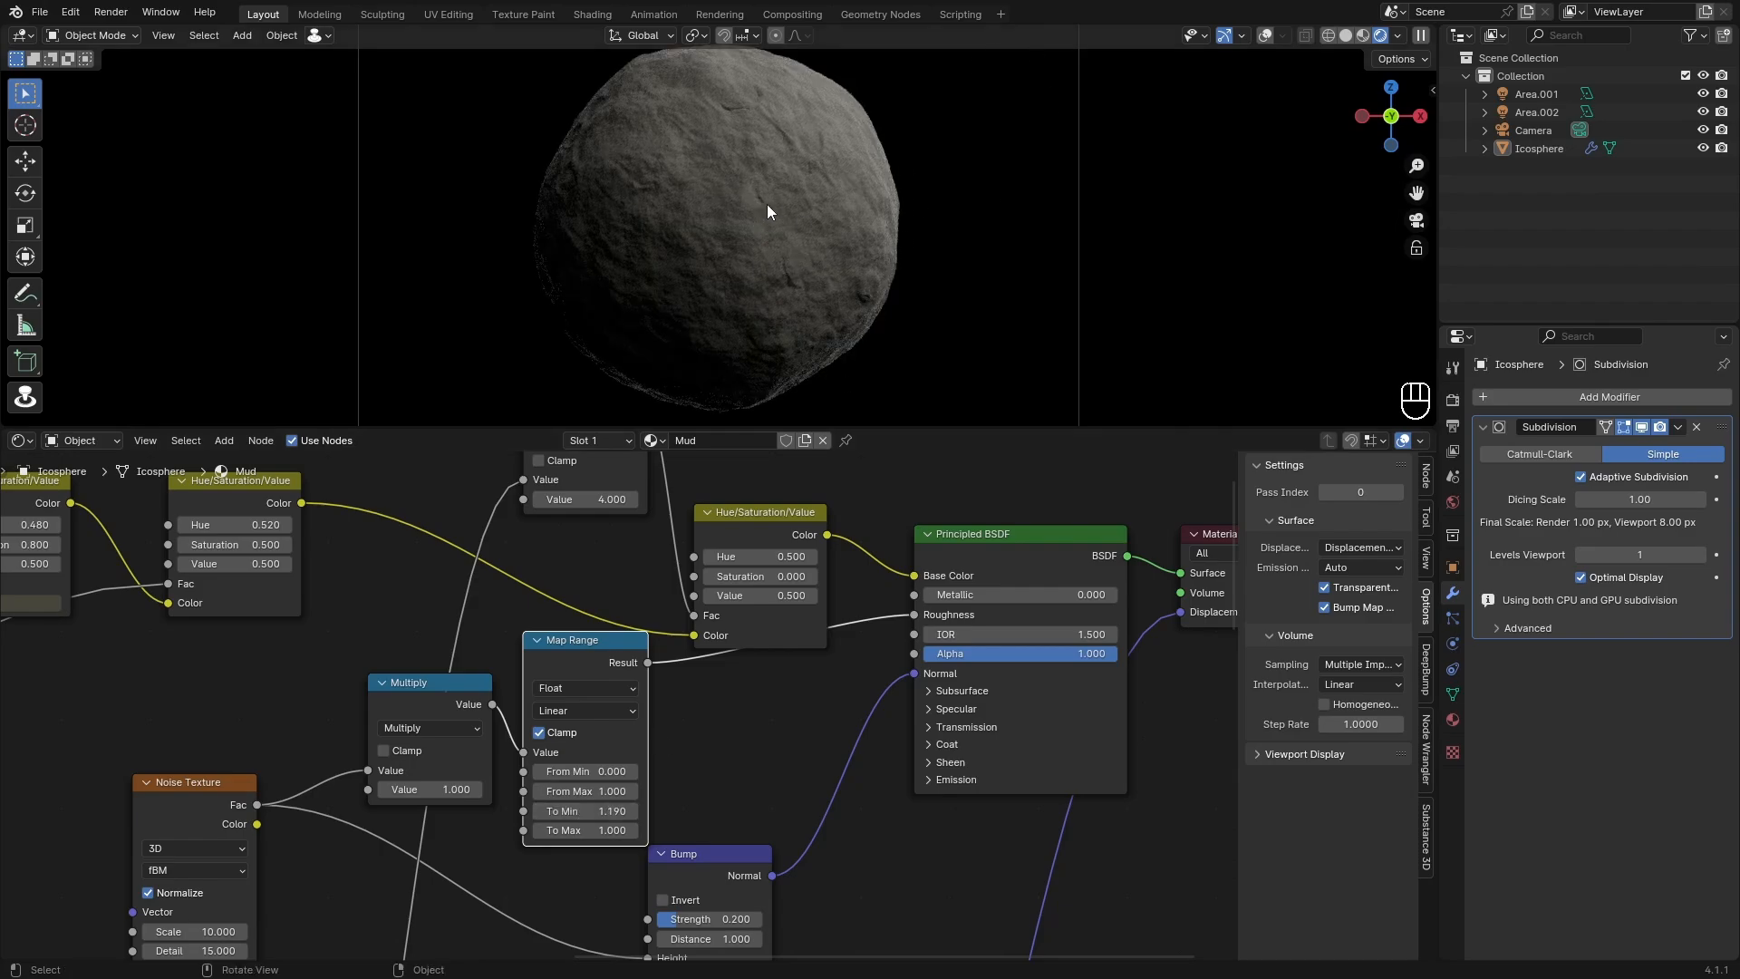
{"action": "key", "text": "ctrl+z"}
{"action": "left_click", "coordinate": [580, 811]}
{"action": "type", "text": ".5"}
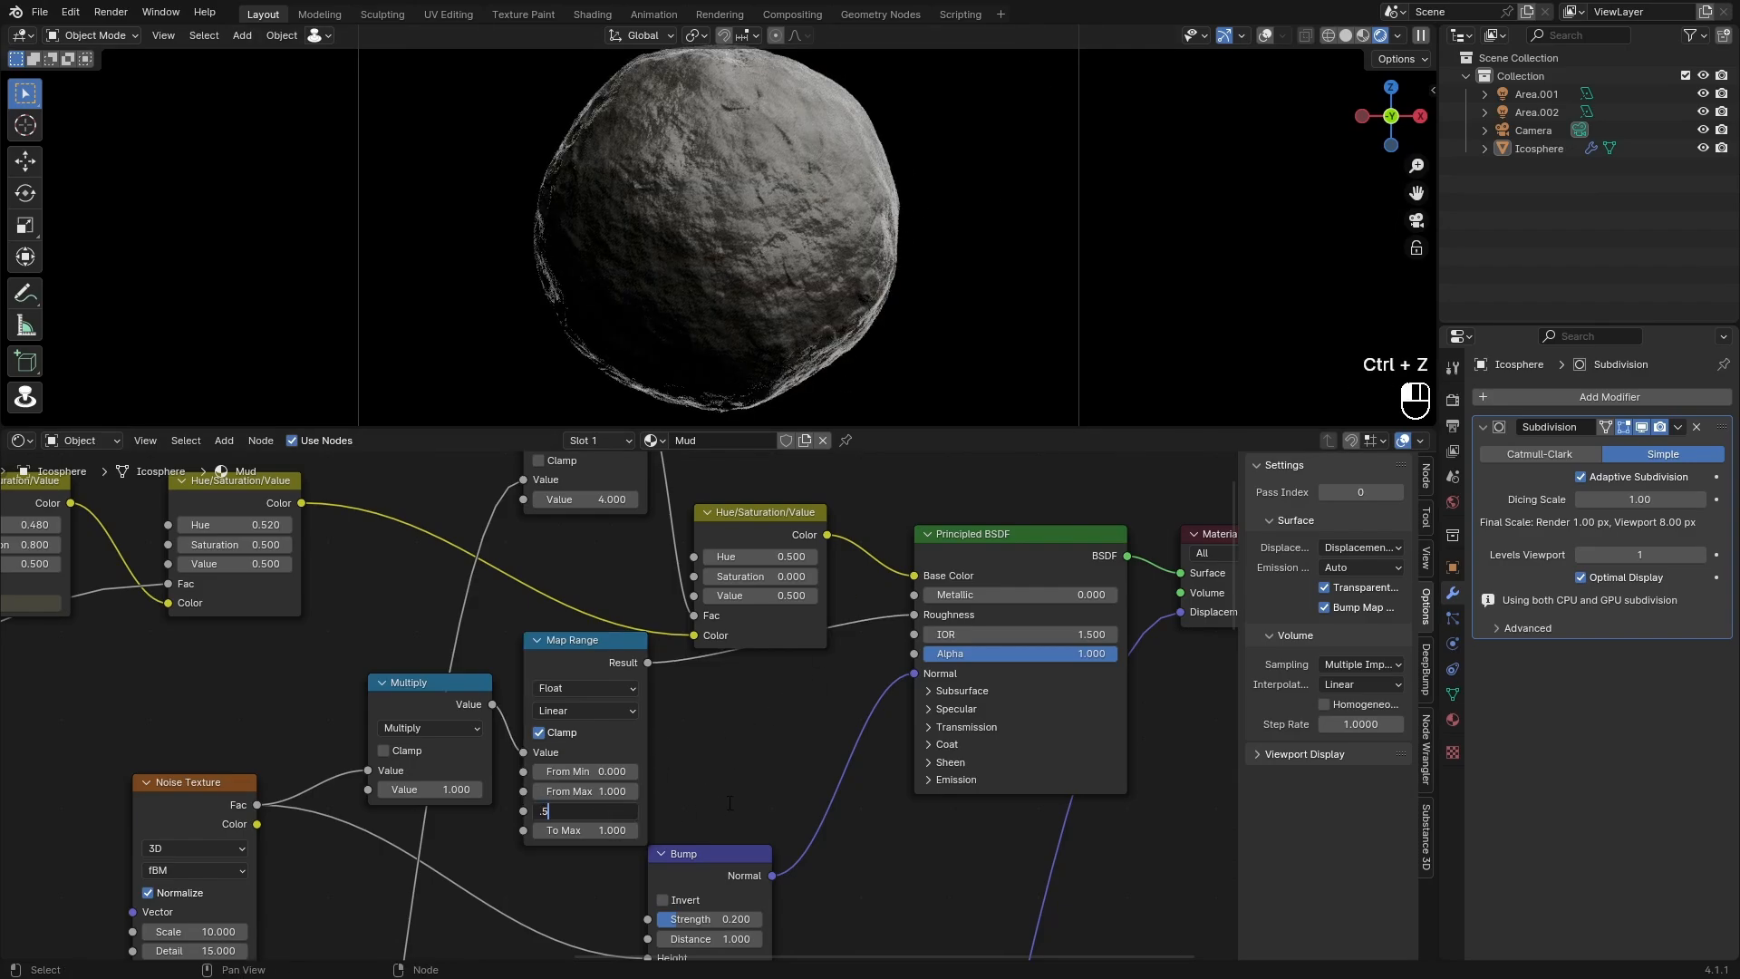
{"action": "key", "text": "Return"}
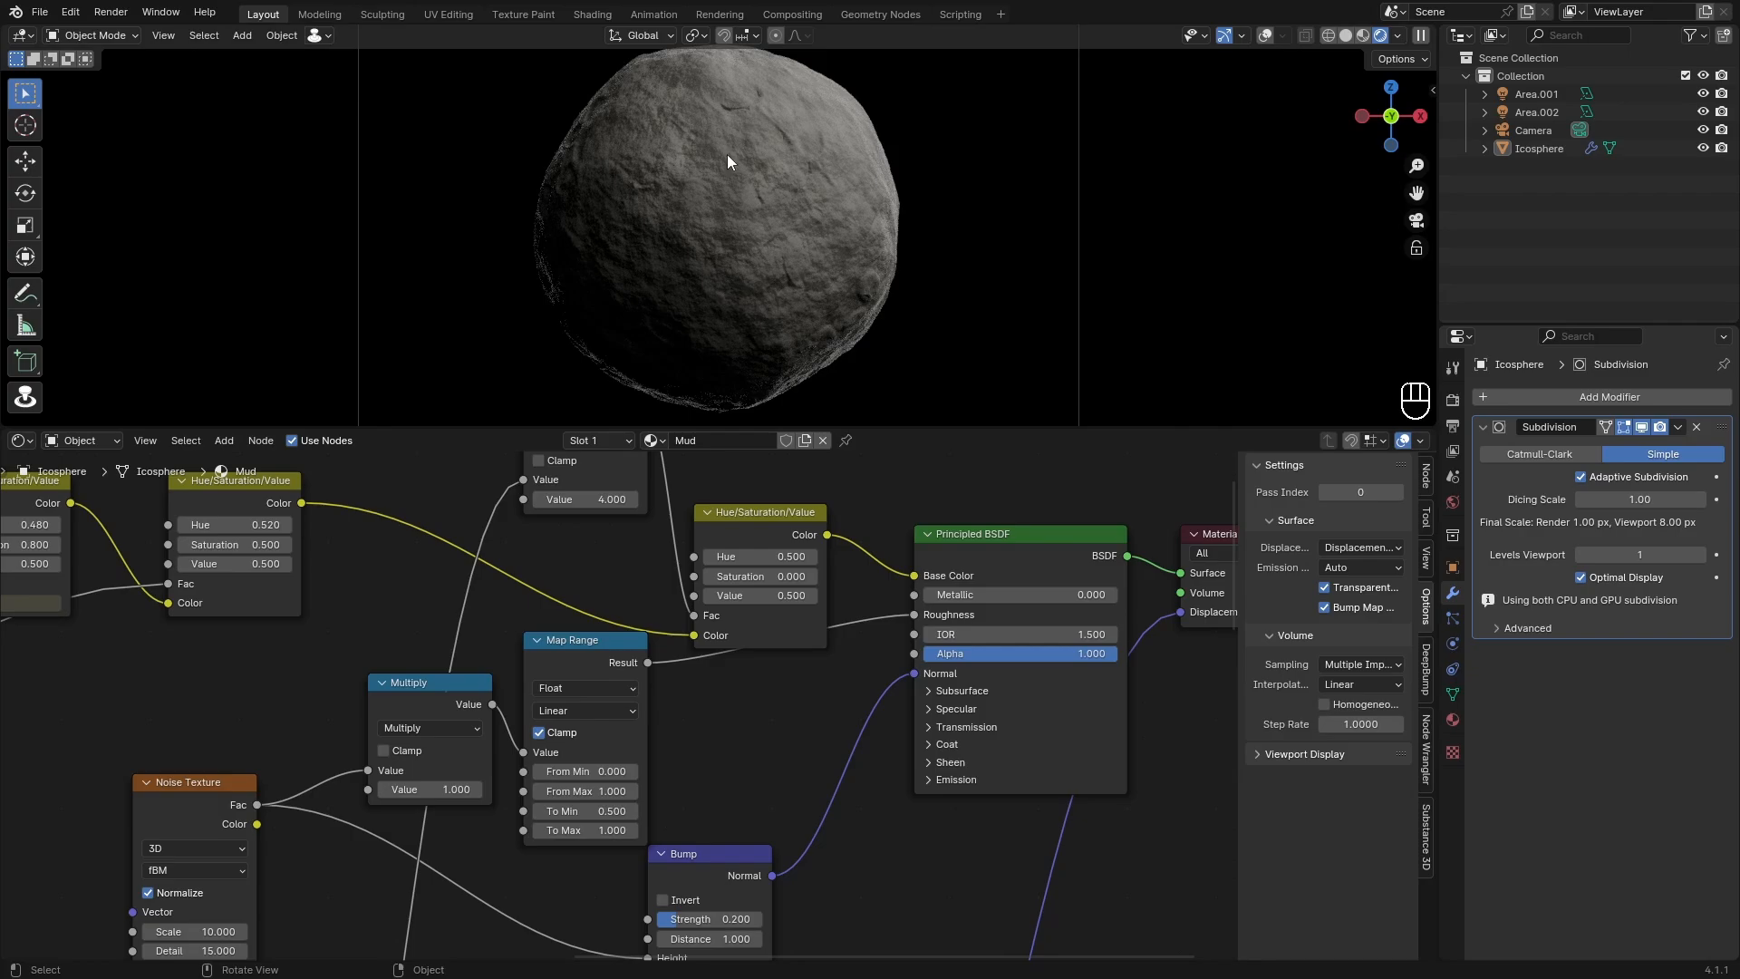
{"action": "scroll", "coordinate": [726, 154], "scroll_direction": "down", "scroll_amount": 1}
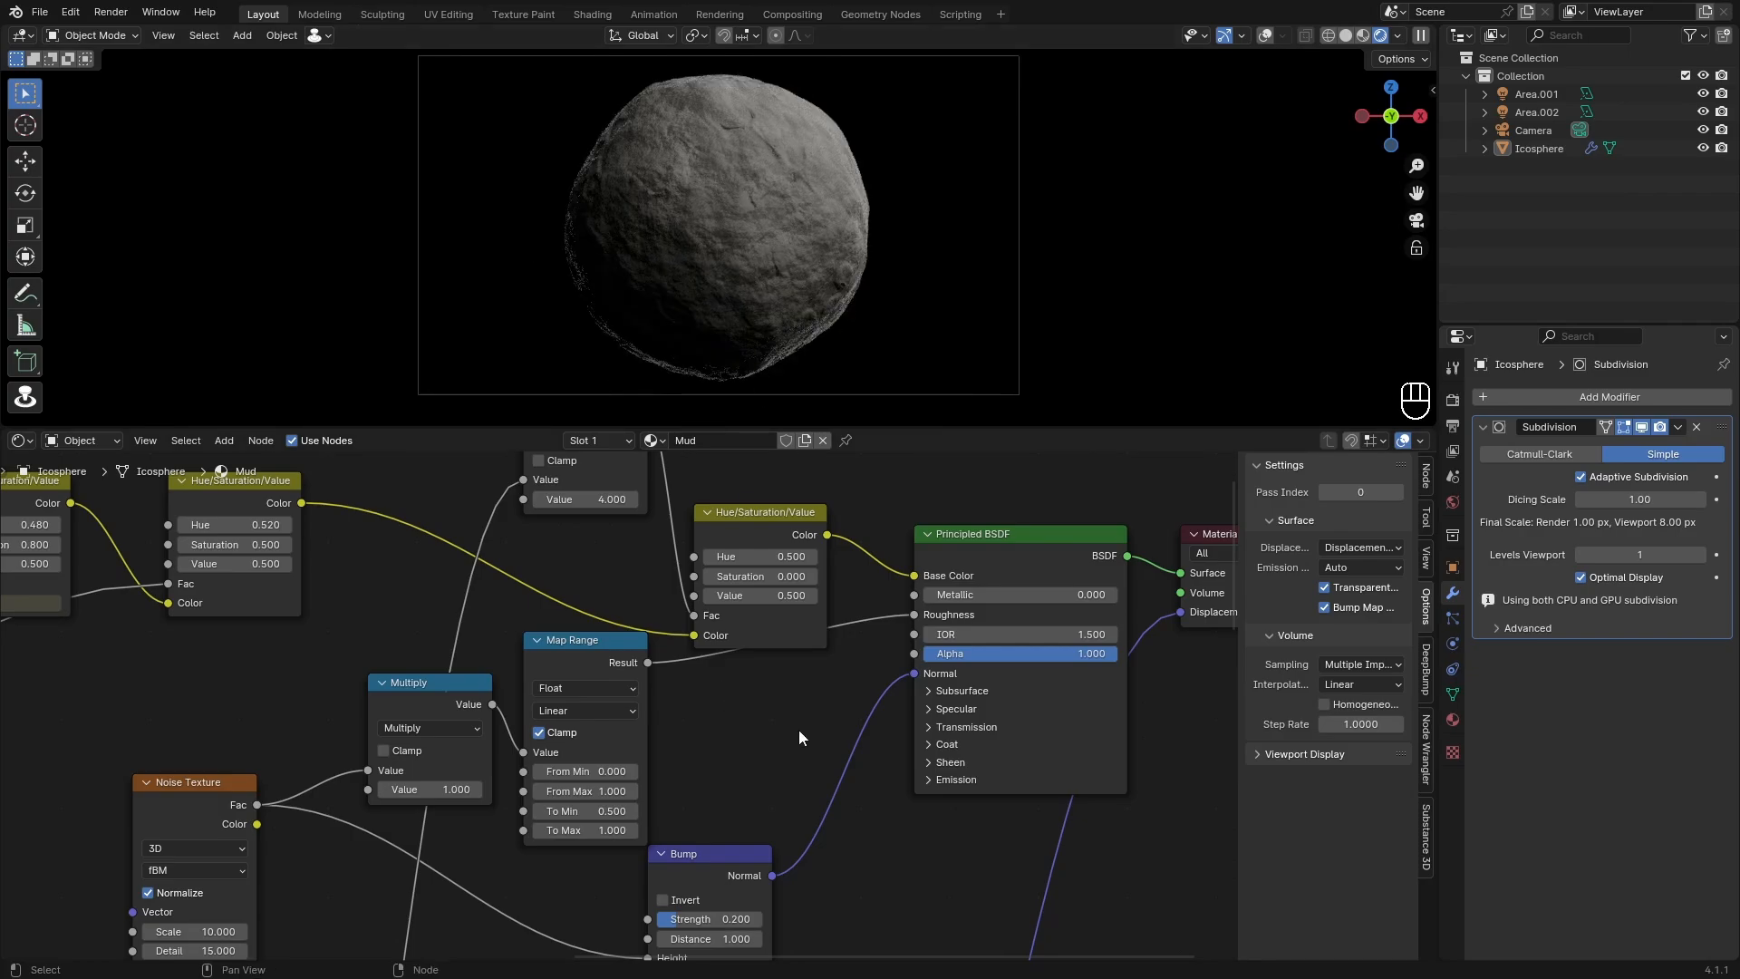
Step: Set the Principled BSDF's IOR to 1.35
{"action": "middle_click_drag", "start_coordinate": [798, 729], "coordinate": [717, 741]}
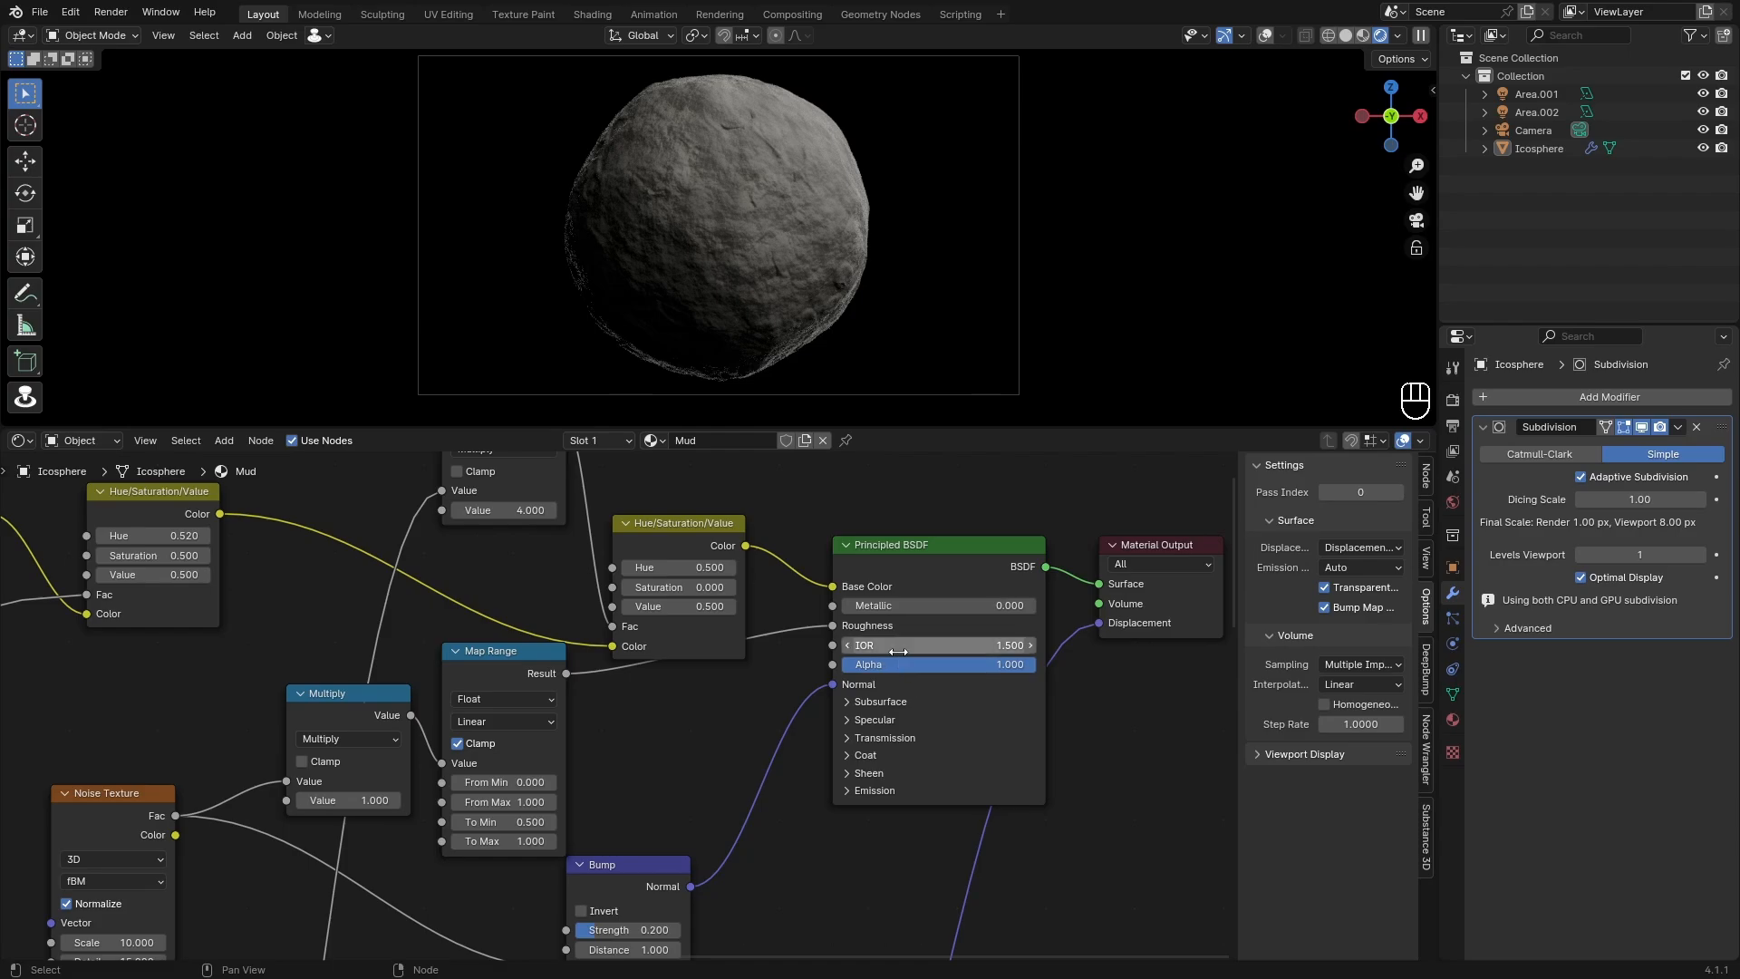
{"action": "left_click", "coordinate": [956, 652]}
{"action": "left_click", "coordinate": [958, 653]}
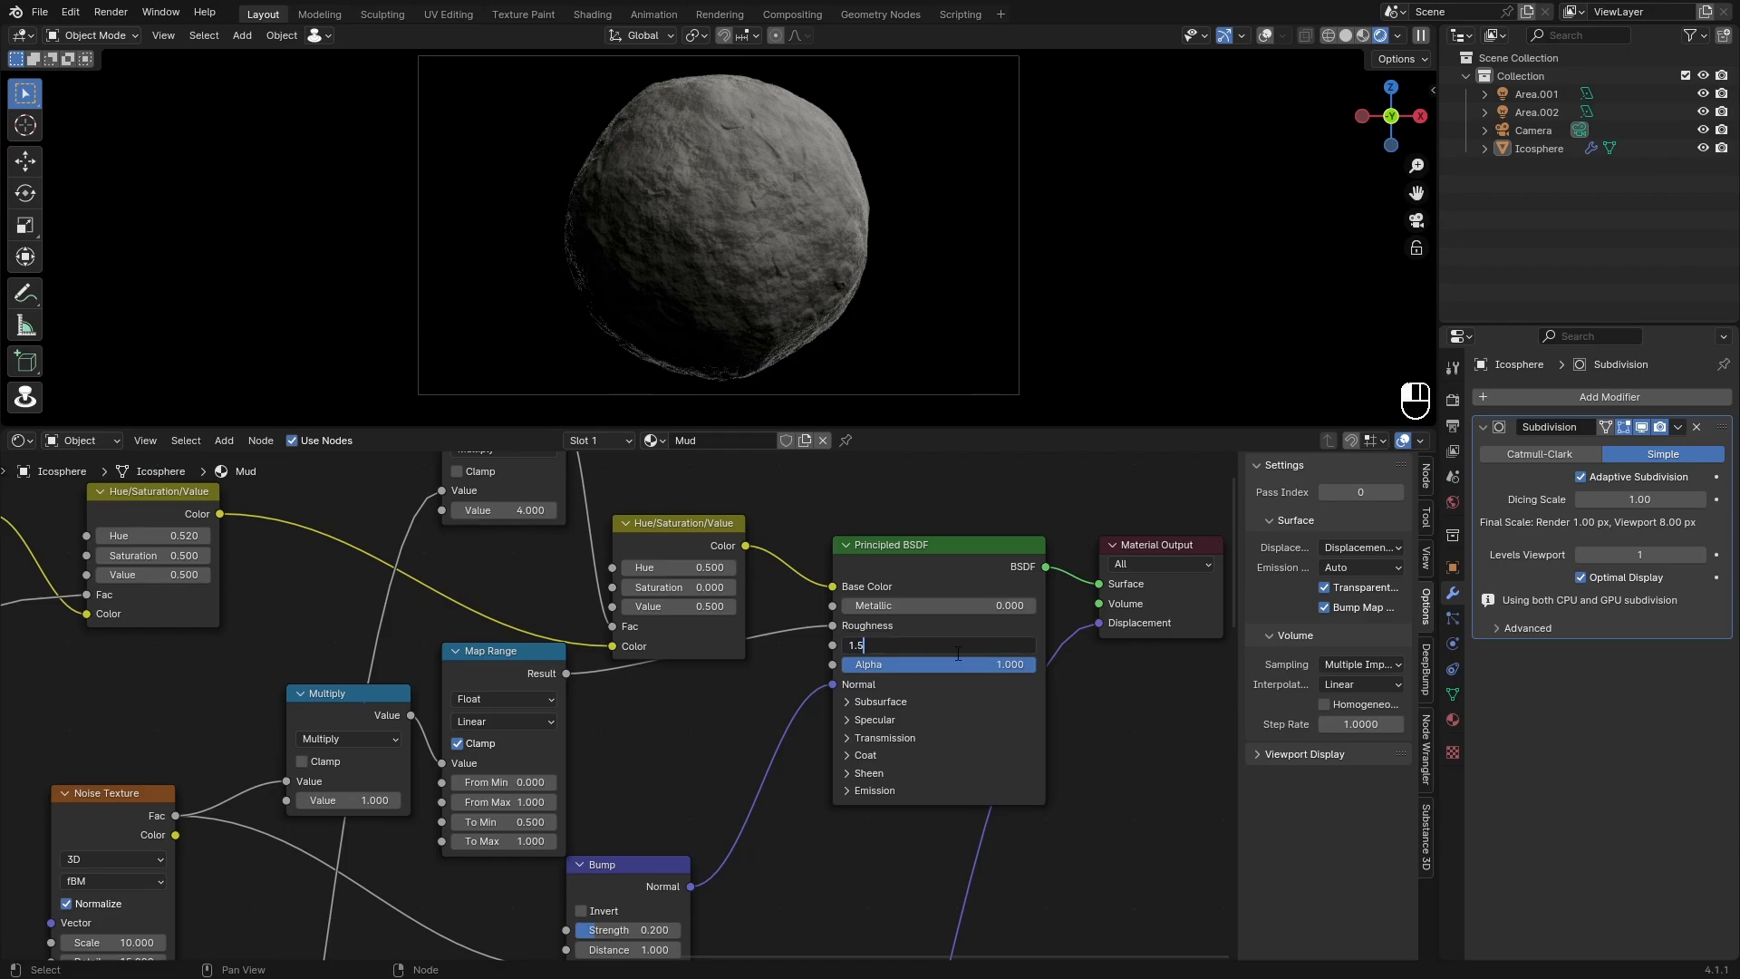
{"action": "type", "text": "35"}
{"action": "key", "text": "Return"}
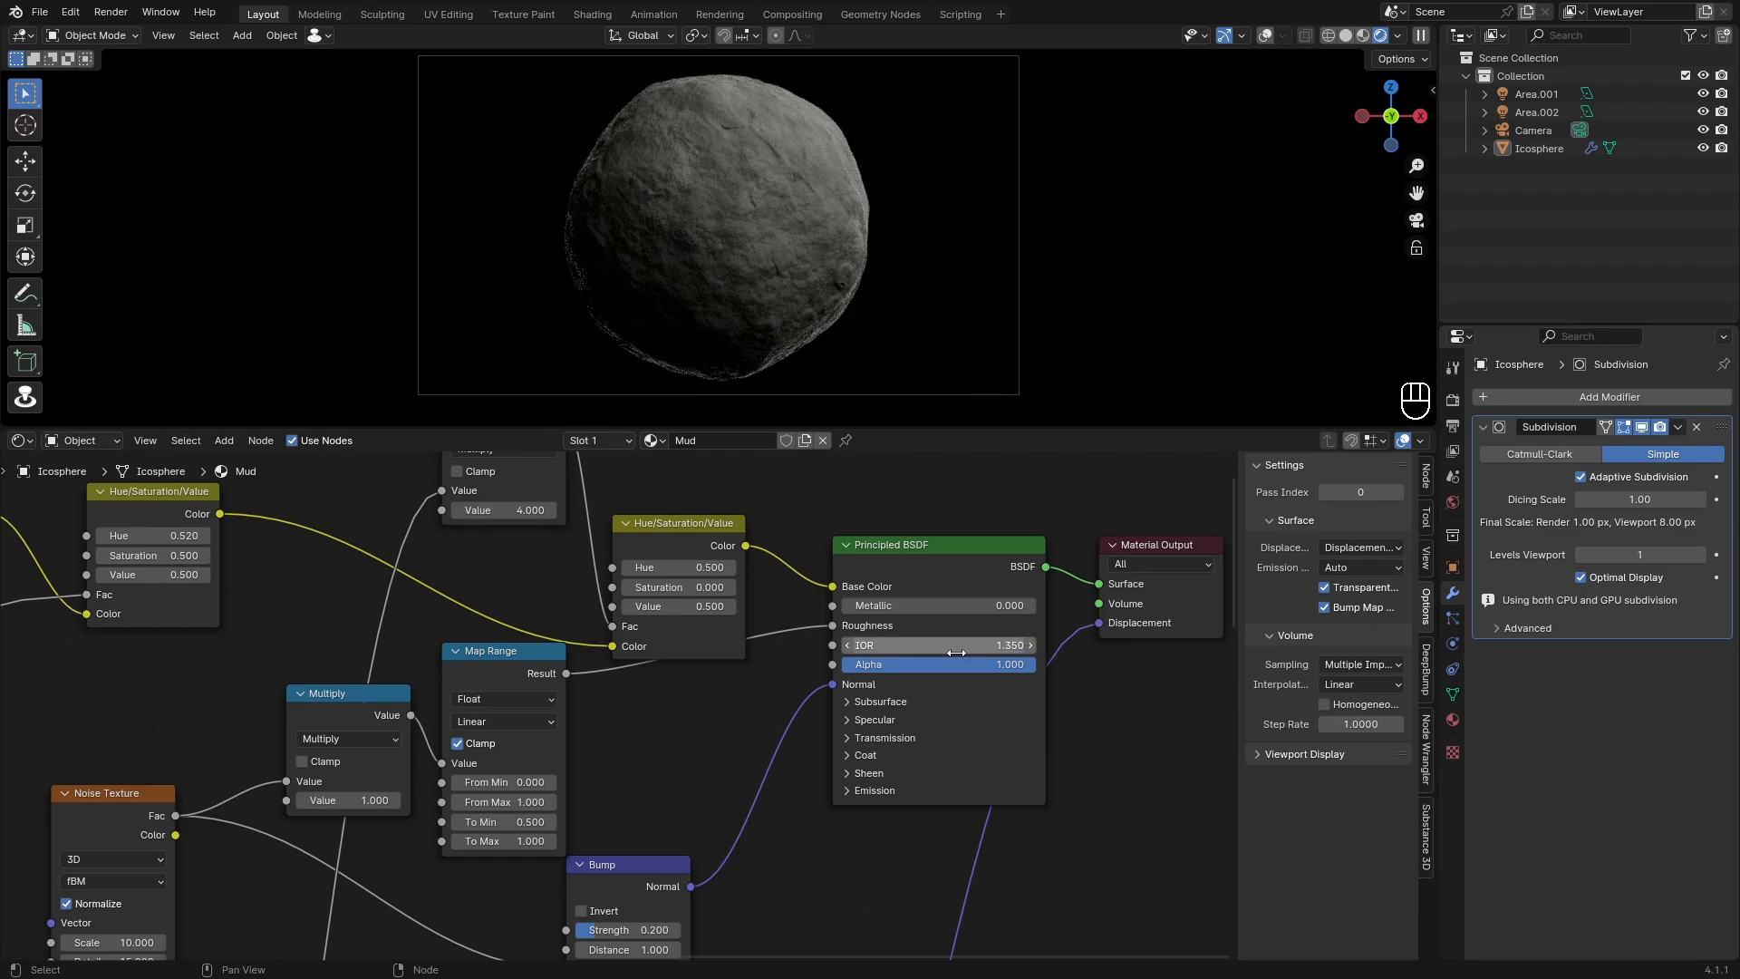
Step: Try the Principled BSDF's IOR at 1, 2, 3 and 1.25 to compare the reflections on the sphere
{"action": "left_click", "coordinate": [956, 651]}
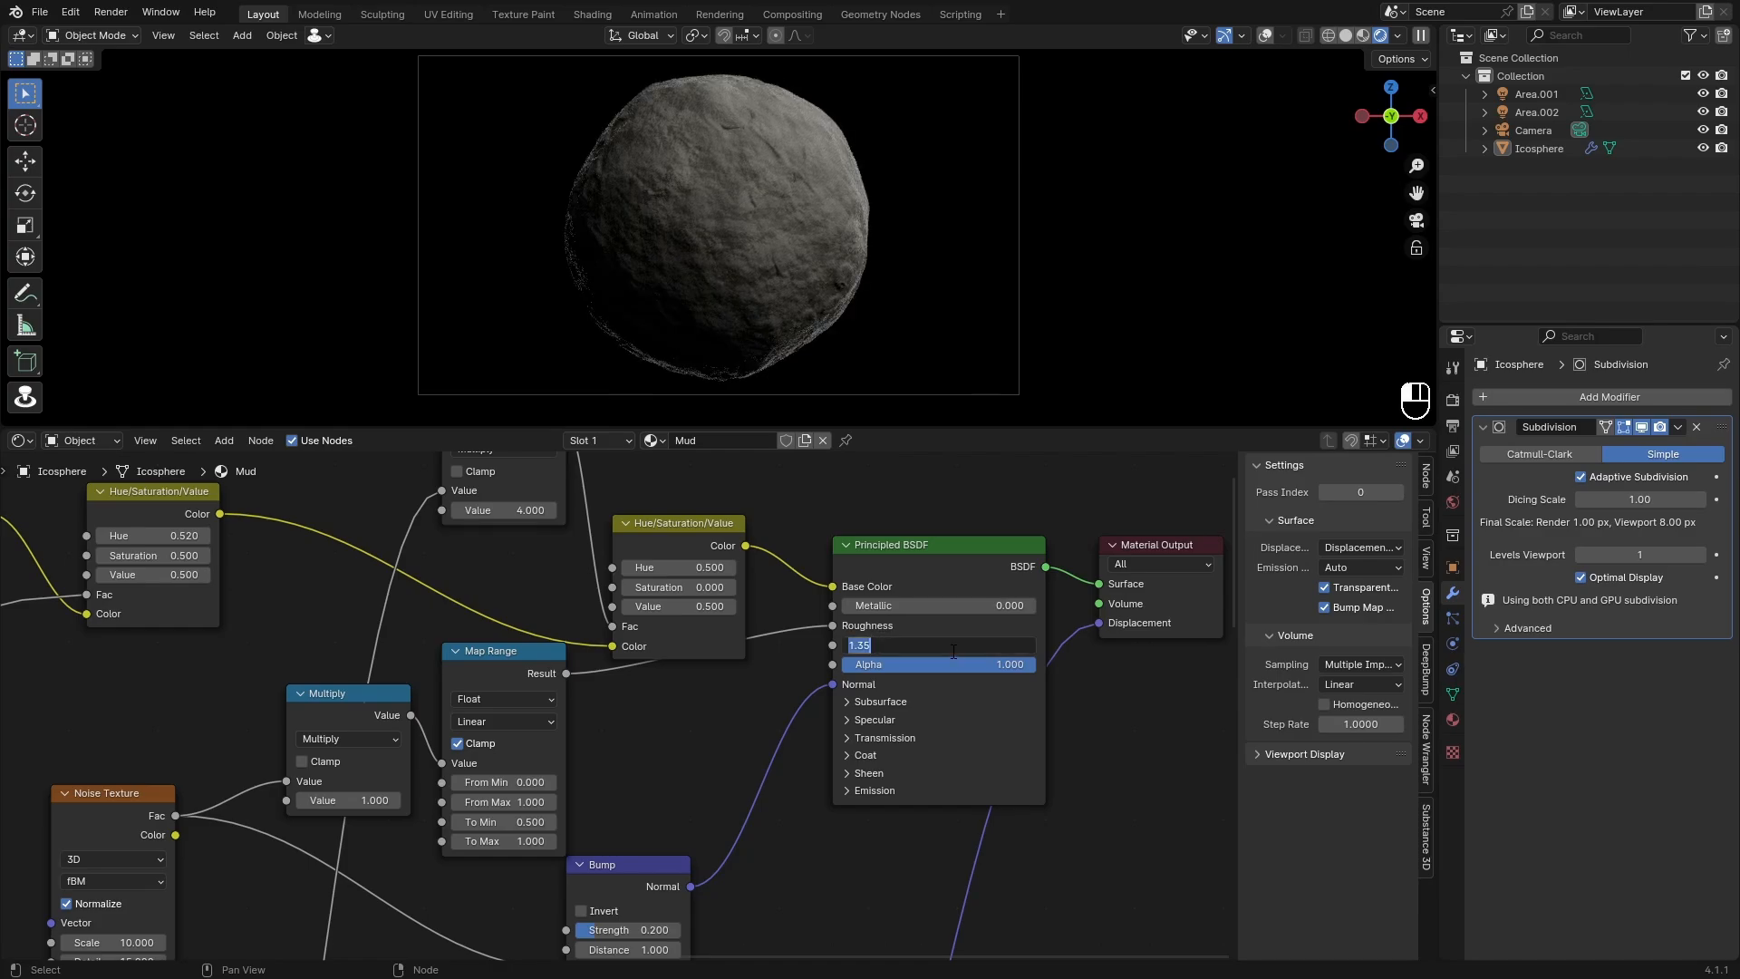
{"action": "type", "text": "1"}
{"action": "key", "text": "Return"}
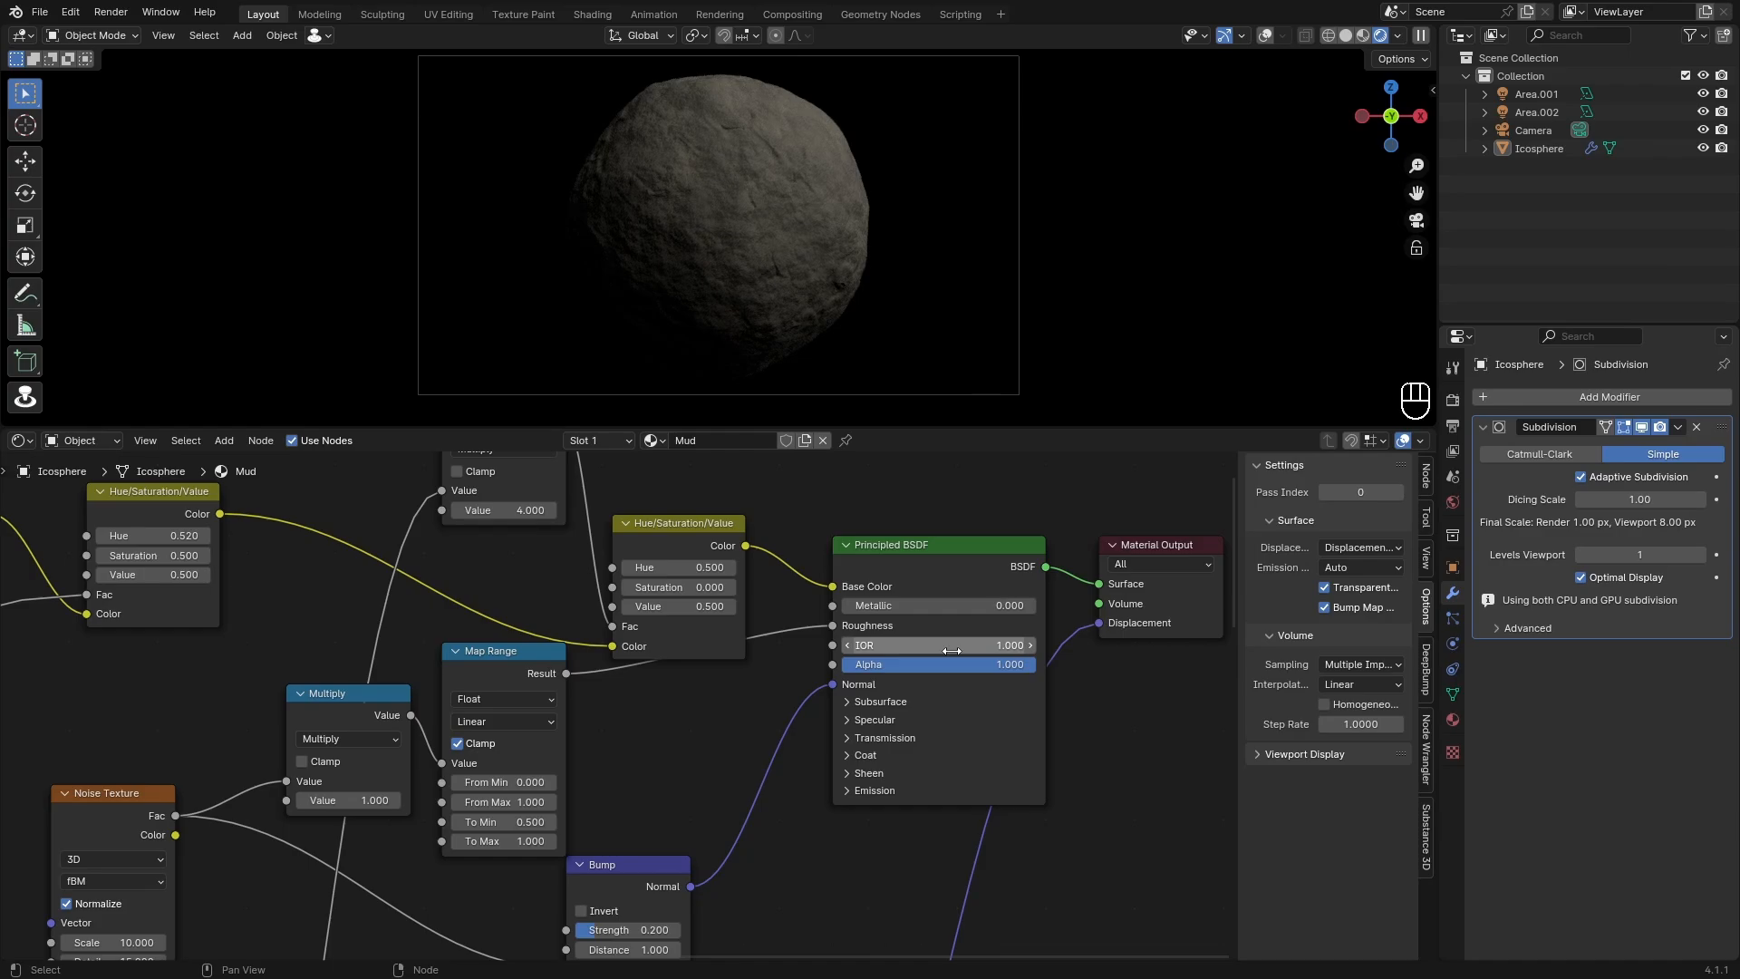
{"action": "left_click", "coordinate": [952, 651]}
{"action": "type", "text": "2"}
{"action": "key", "text": "Return"}
{"action": "left_click", "coordinate": [953, 652]}
{"action": "type", "text": "3"}
{"action": "key", "text": "Return"}
{"action": "left_click", "coordinate": [953, 652]}
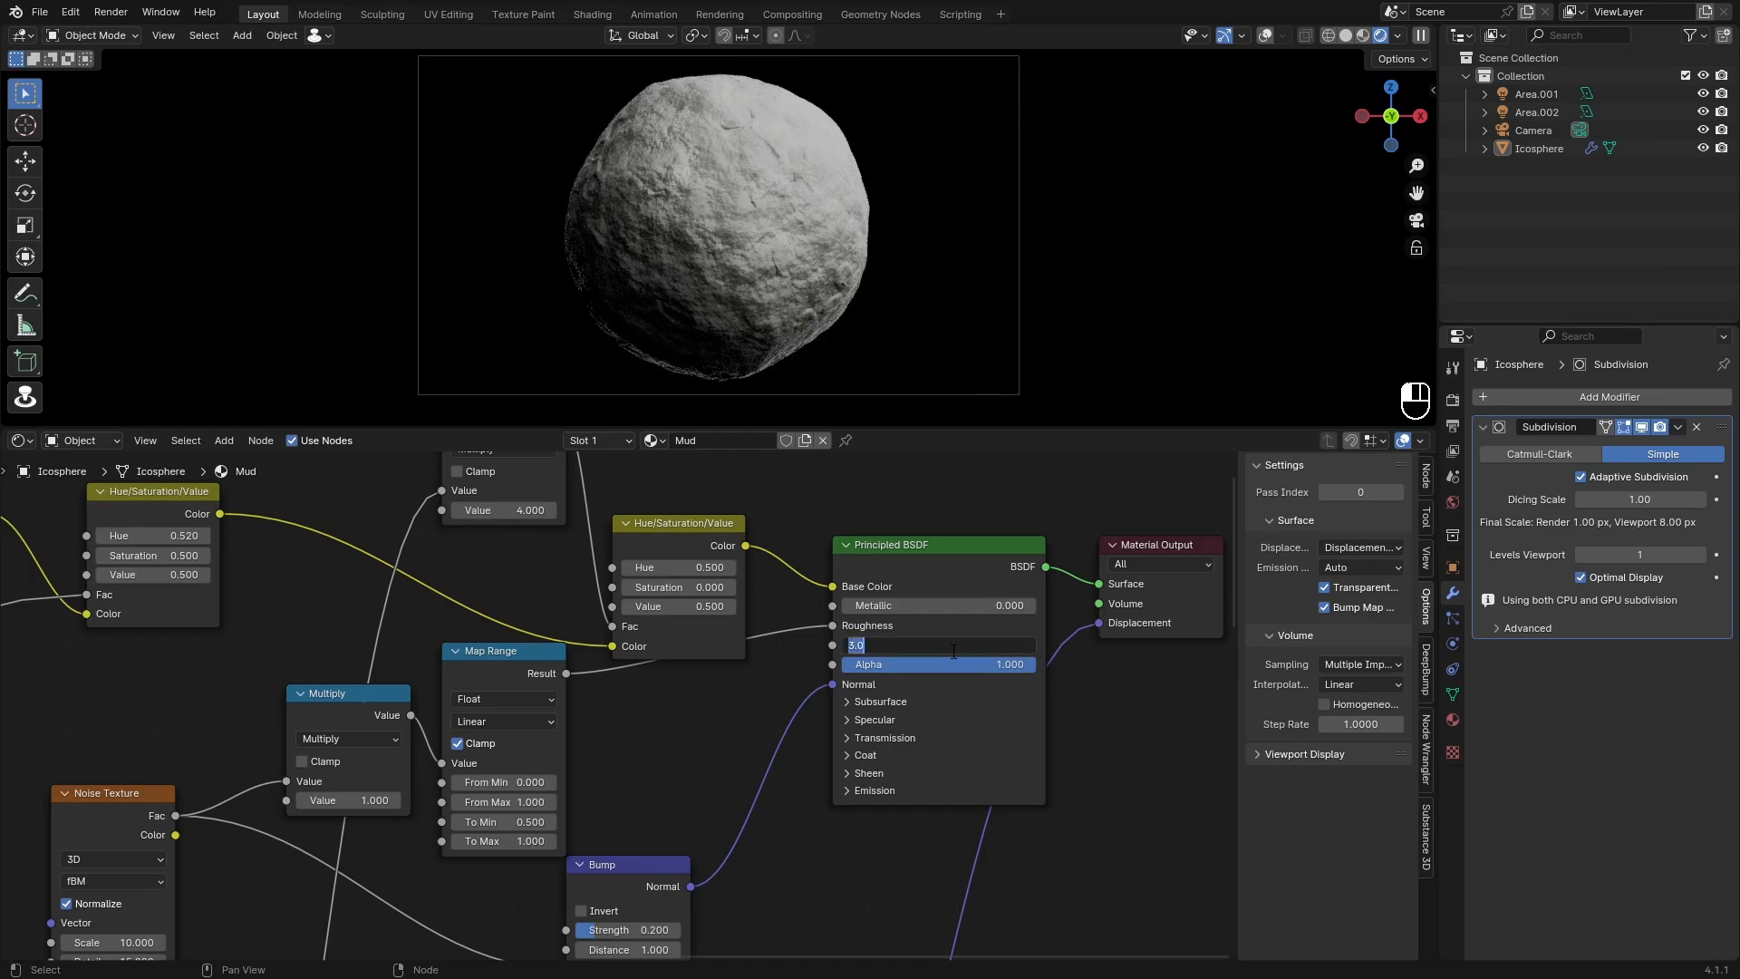
{"action": "type", "text": "1.25"}
{"action": "key", "text": "Return"}
Step: Set the Principled BSDF's IOR back to 1.35
{"action": "scroll", "coordinate": [847, 670], "scroll_direction": "up", "scroll_amount": 2}
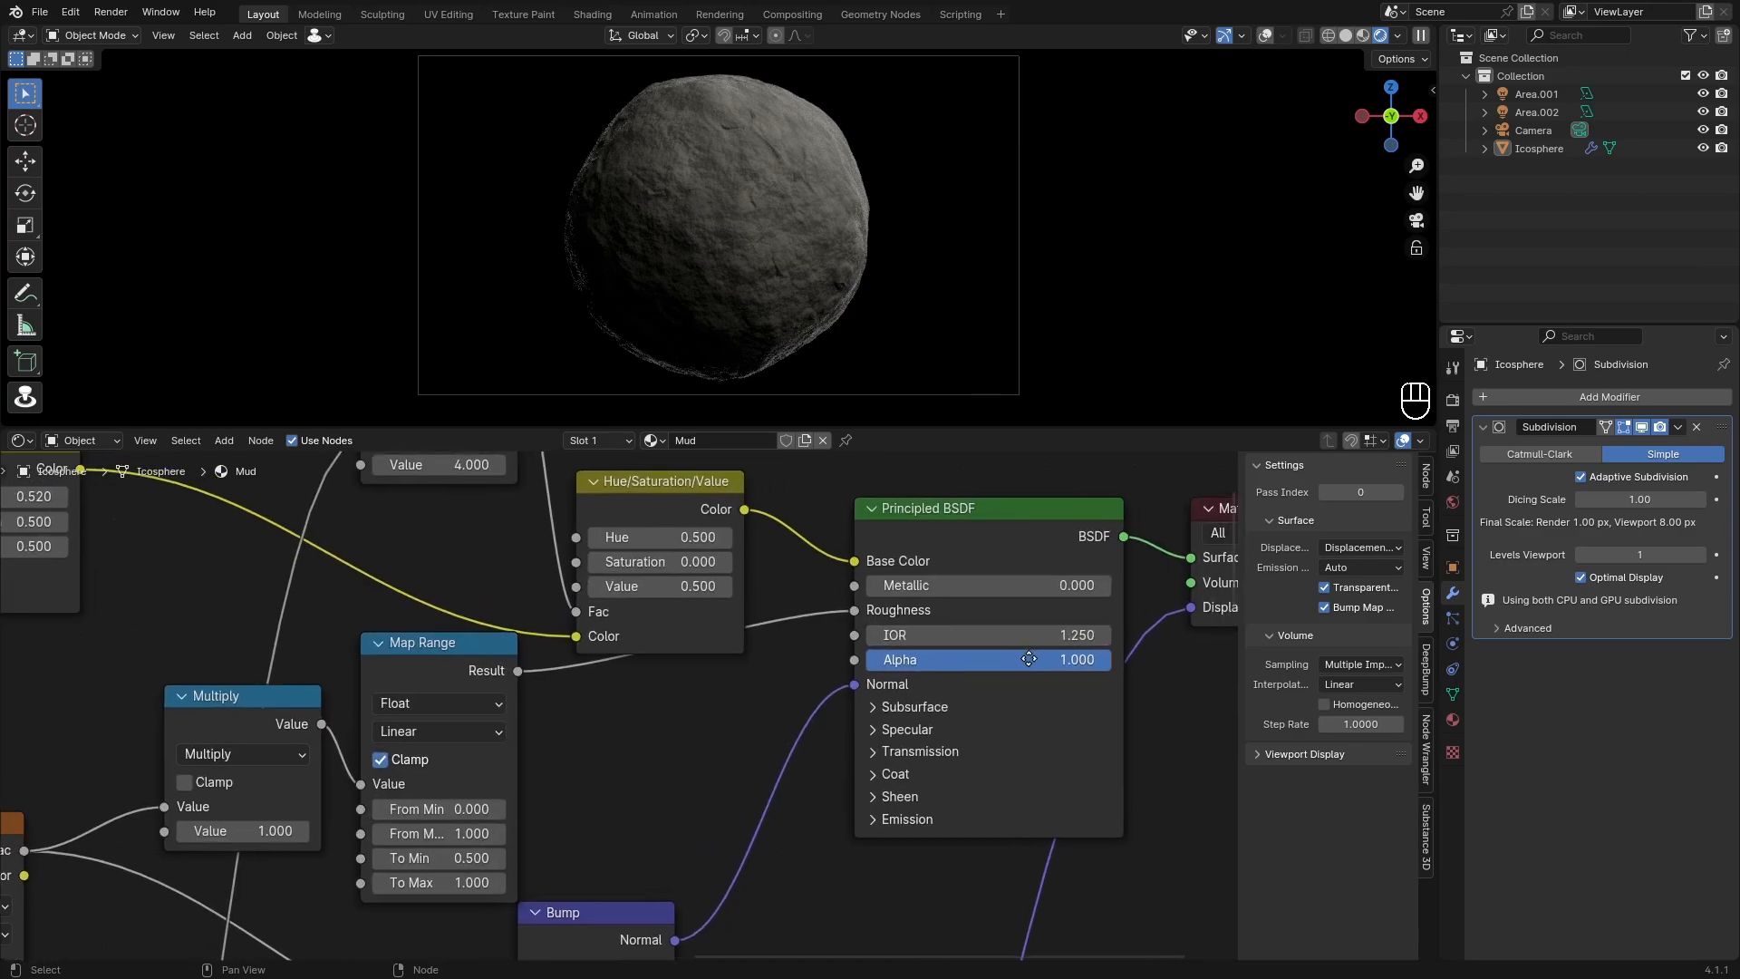
{"action": "left_click", "coordinate": [967, 644]}
{"action": "left_click", "coordinate": [968, 644]}
{"action": "key", "text": "BackSpace"}
{"action": "key", "text": "BackSpace"}
{"action": "type", "text": "35"}
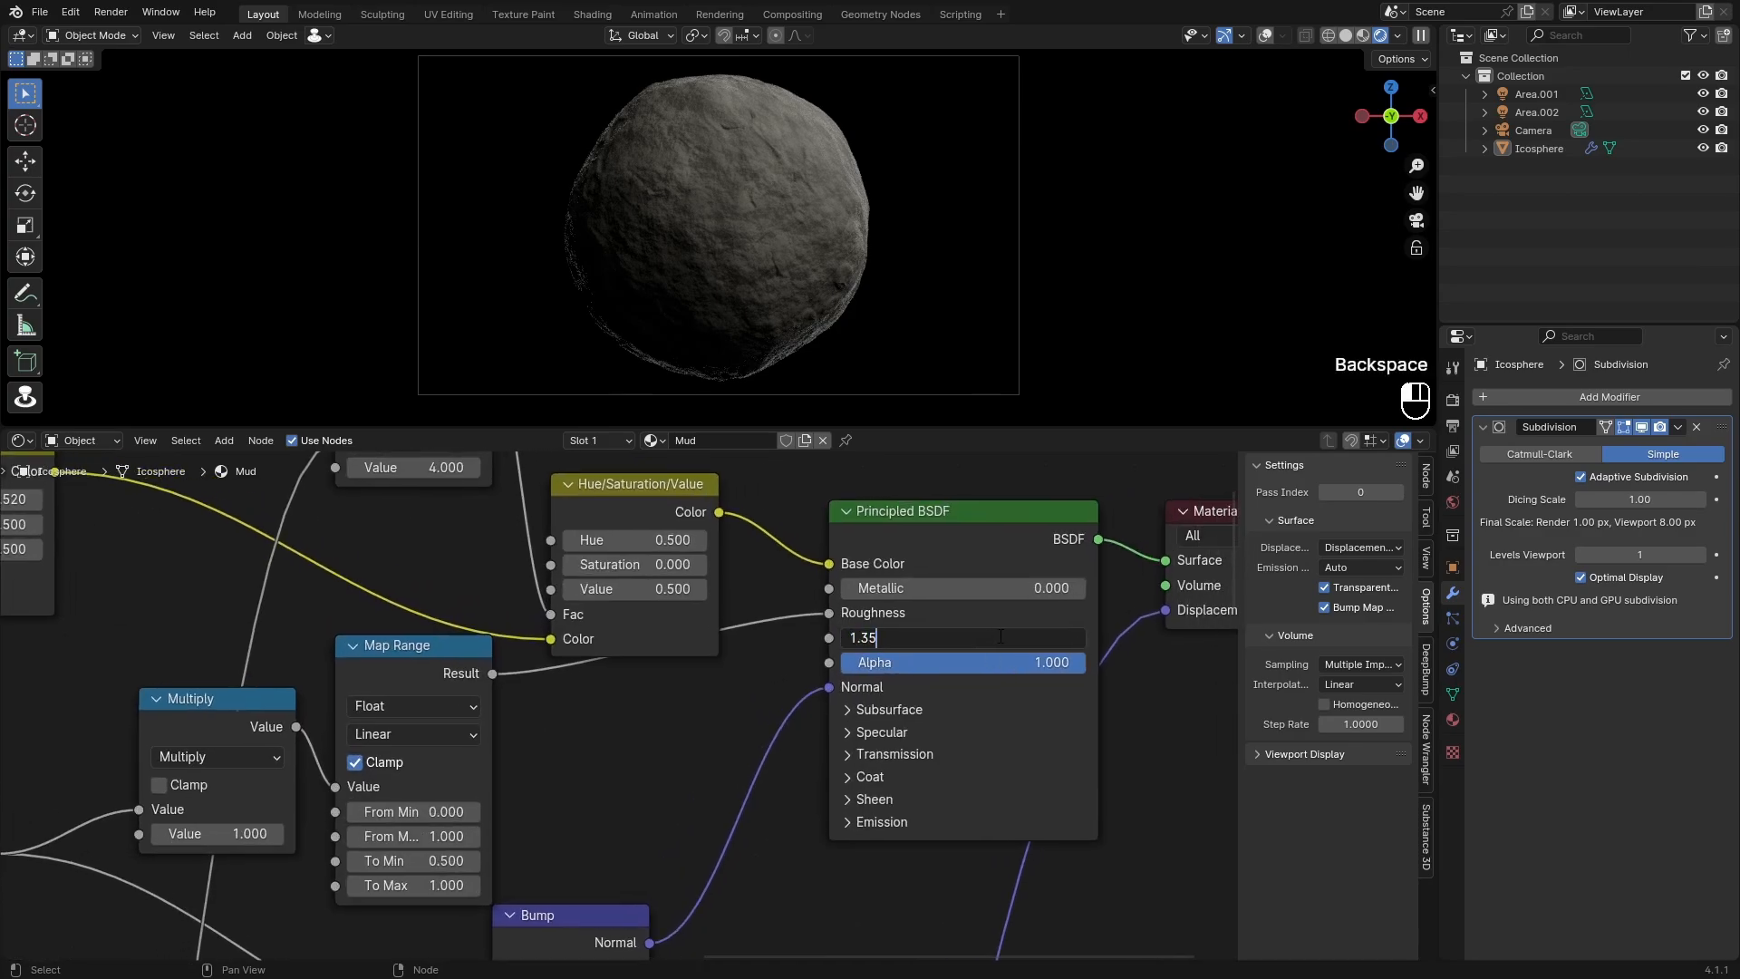
{"action": "key", "text": "Return"}
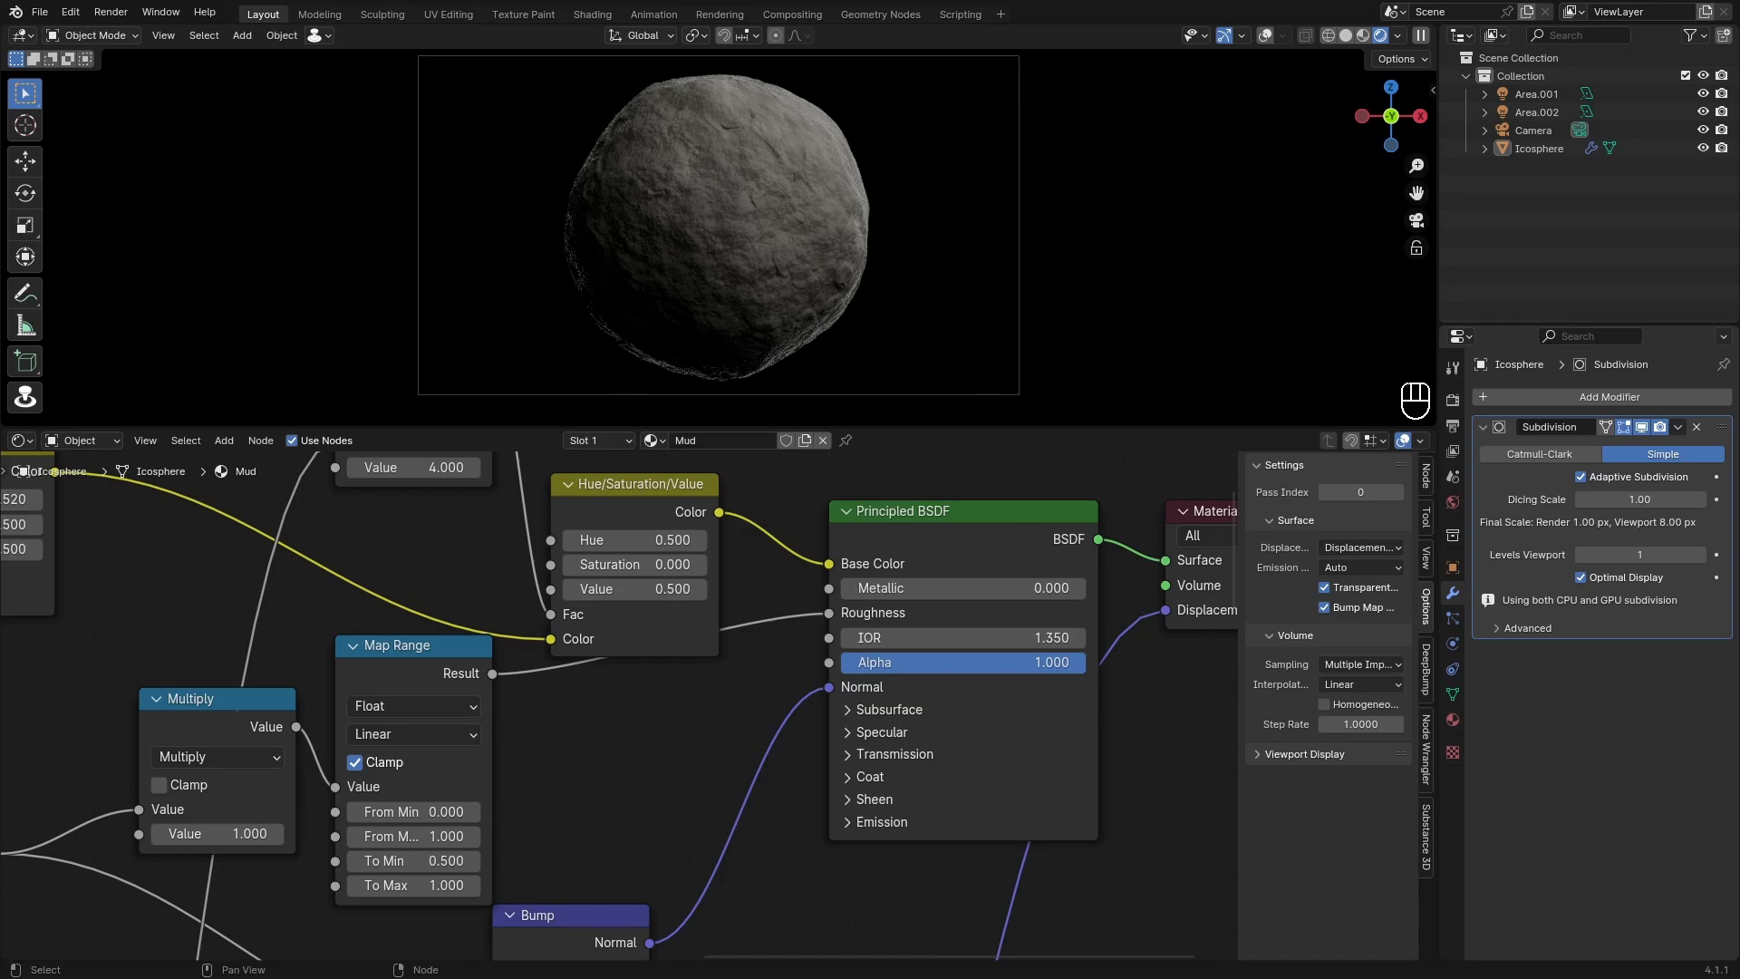
Step: Change the Principled BSDF's IOR to 1.33
{"action": "left_click", "coordinate": [932, 631]}
{"action": "left_click", "coordinate": [932, 631]}
{"action": "key", "text": "BackSpace"}
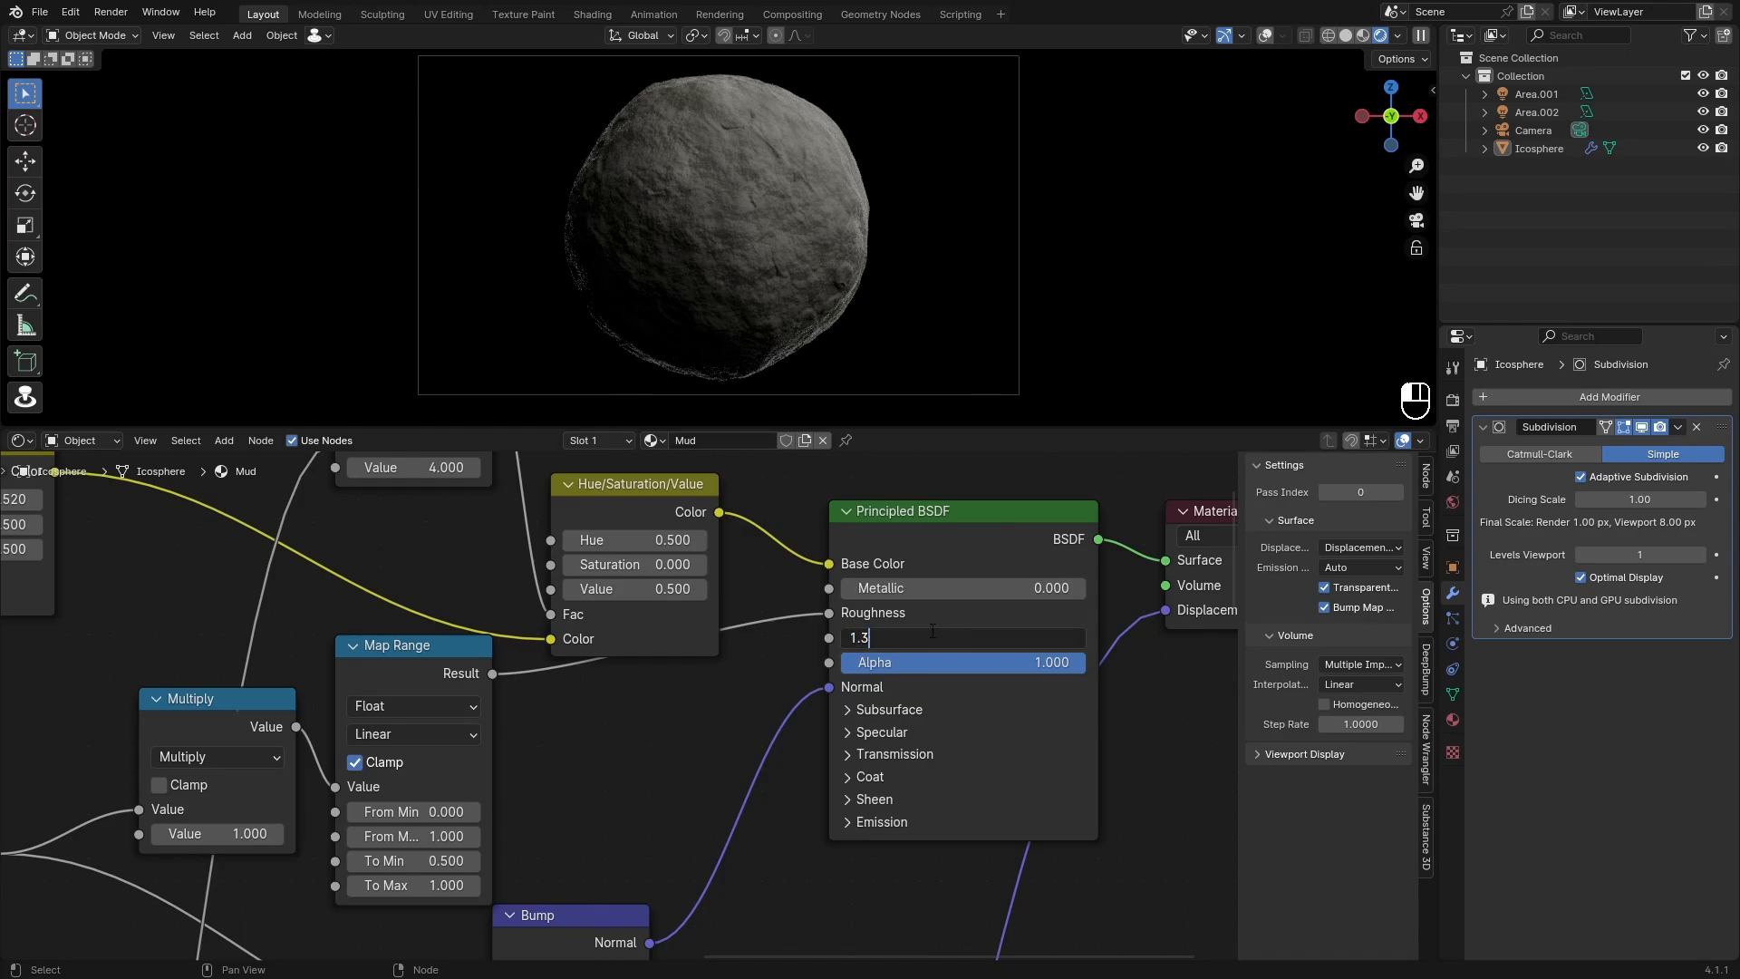
{"action": "type", "text": "3"}
{"action": "key", "text": "Return"}
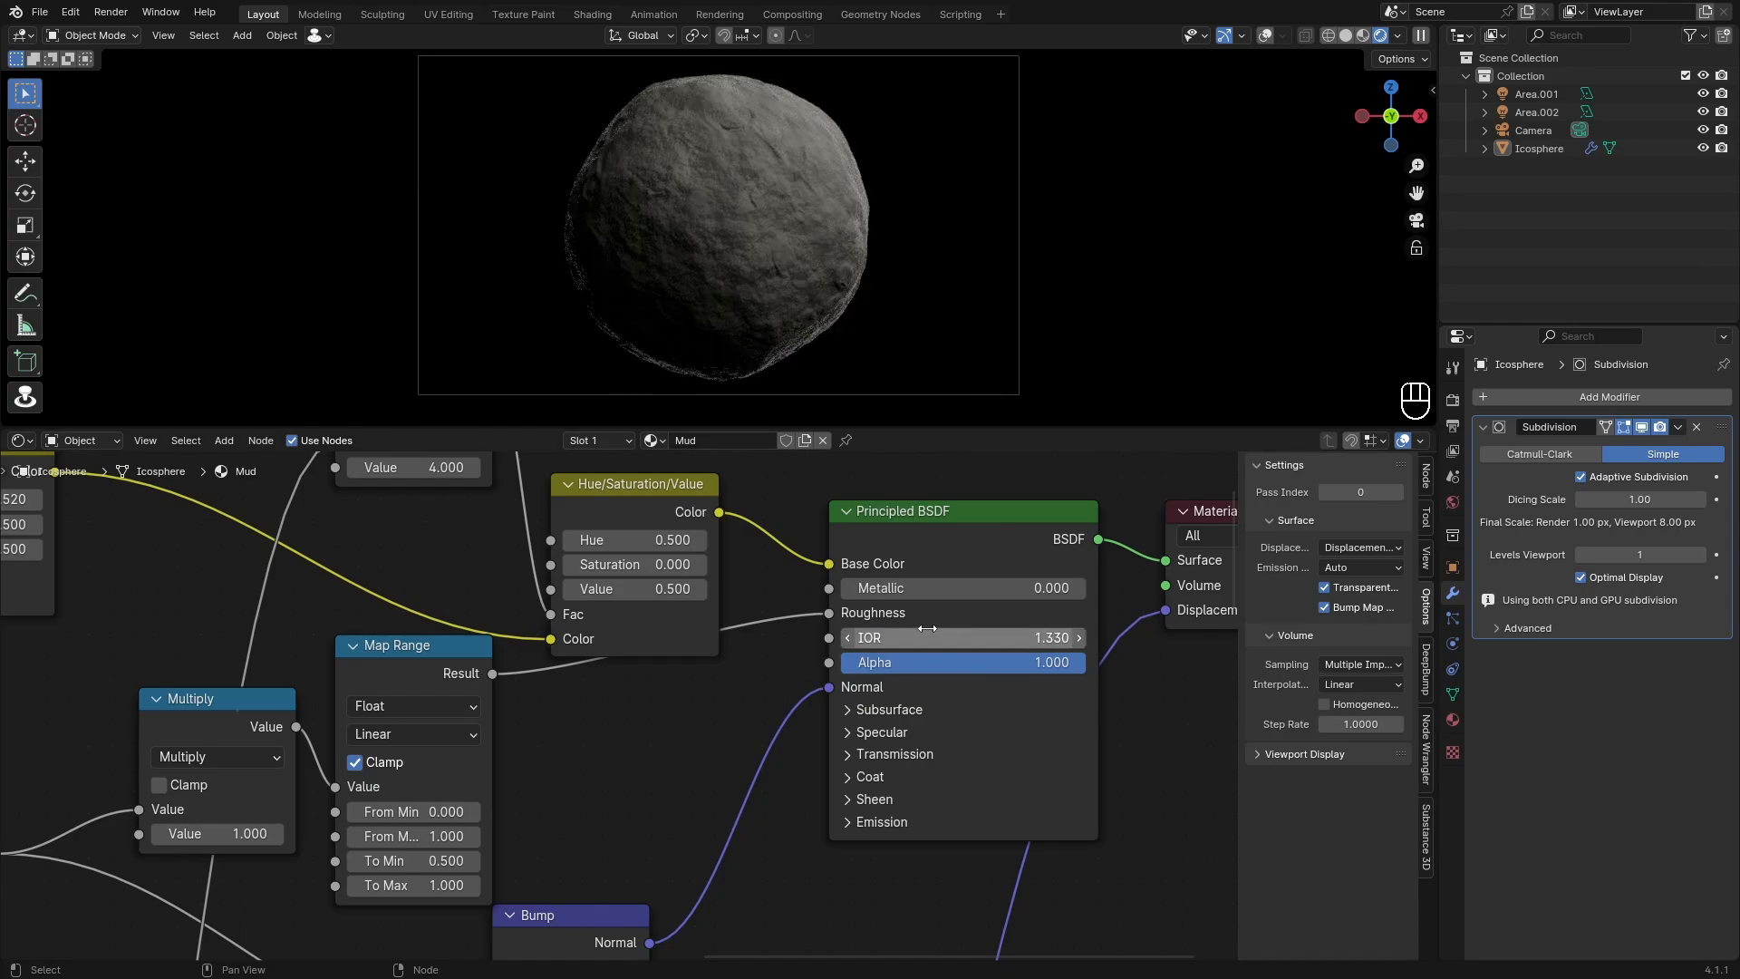
{"action": "scroll", "coordinate": [819, 221], "scroll_direction": "up", "scroll_amount": 2}
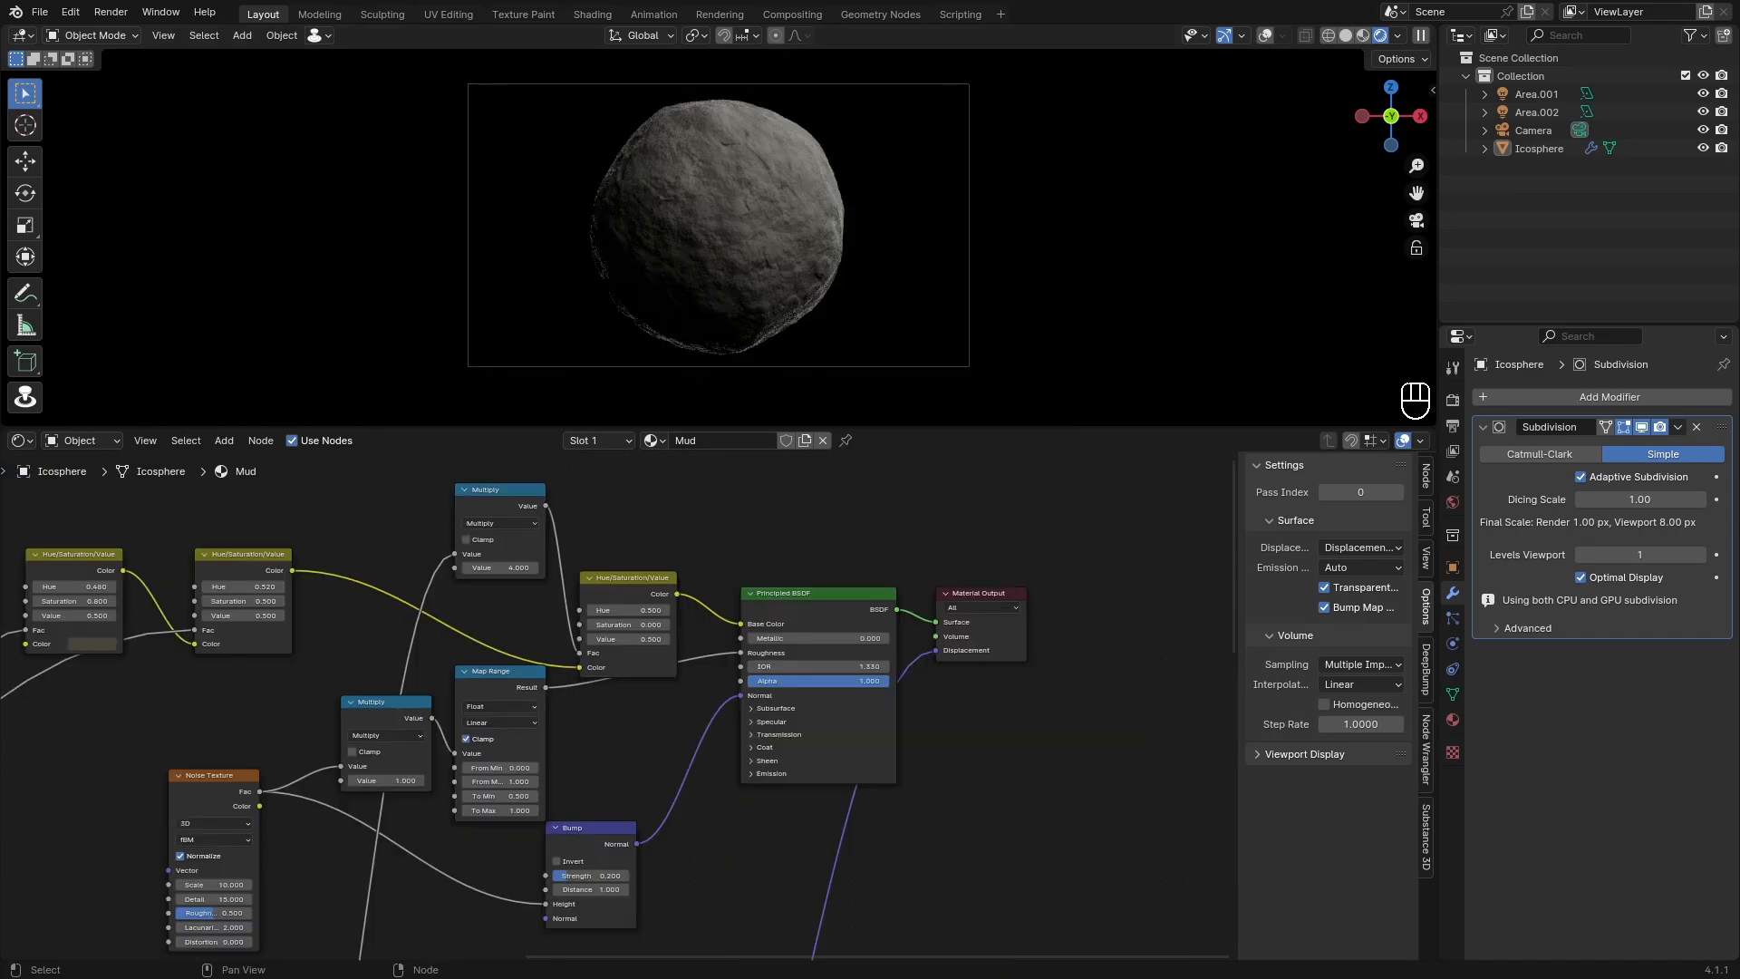
Step: Select all nodes of the Mud material except the Material Output and combine them into a node group
{"action": "scroll", "coordinate": [670, 814], "scroll_direction": "down", "scroll_amount": 8}
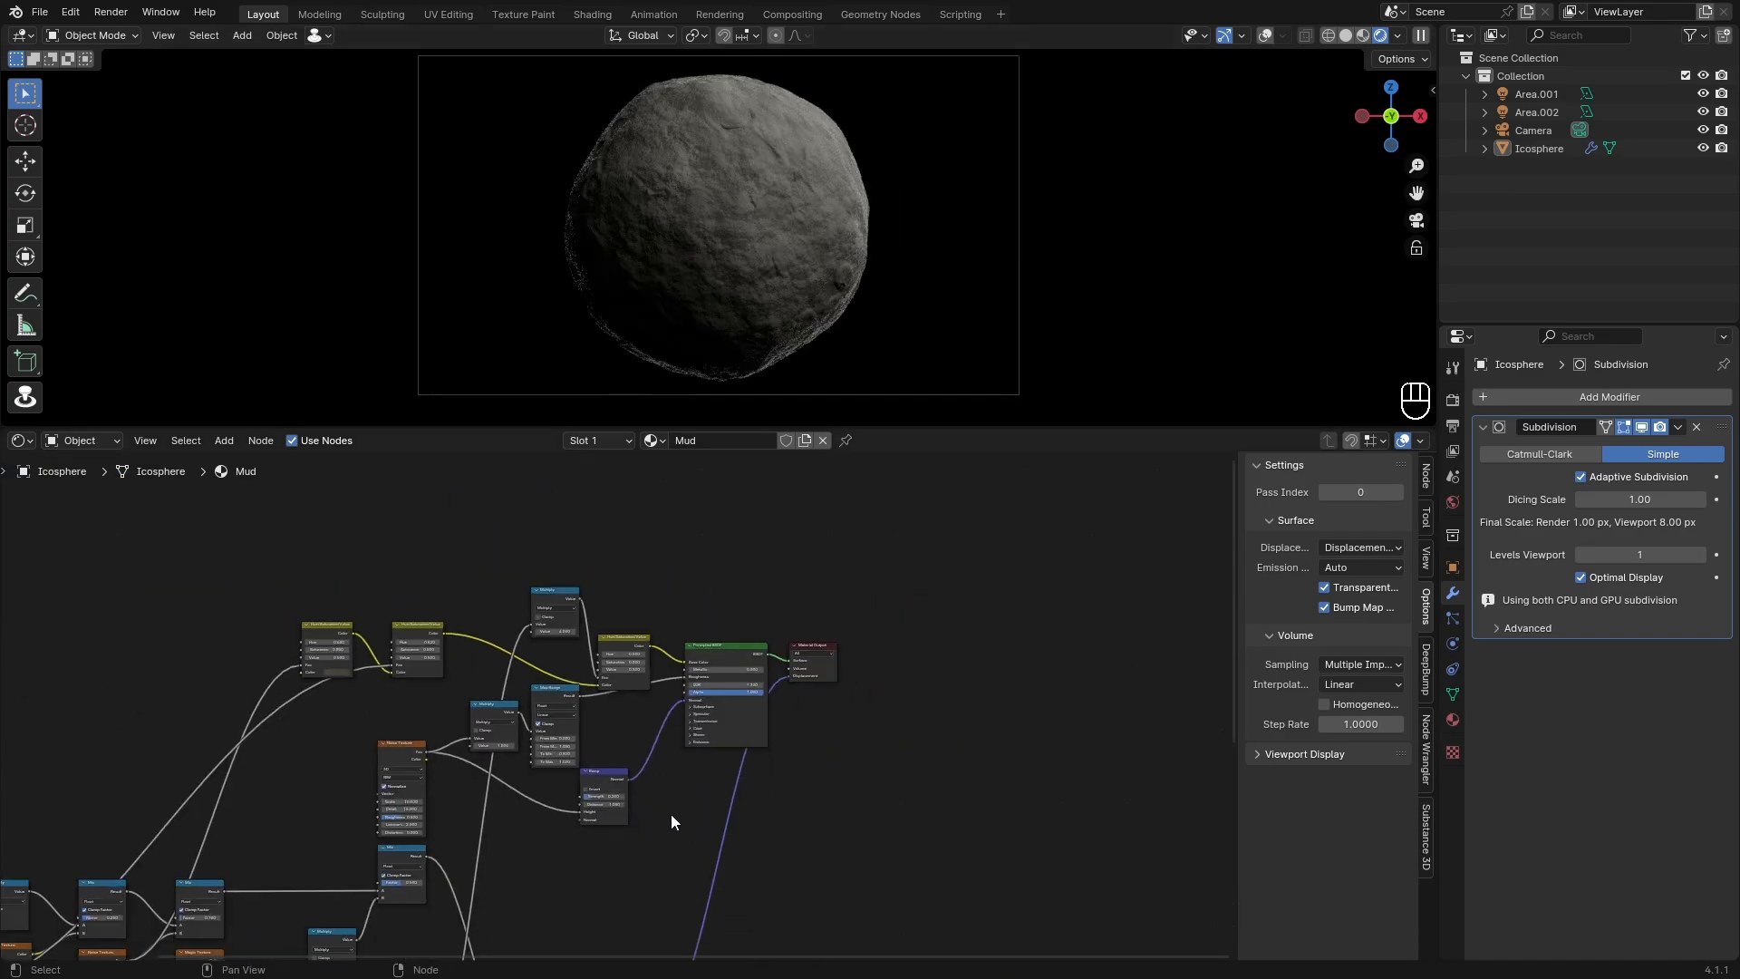
{"action": "scroll", "coordinate": [619, 716], "scroll_direction": "up", "scroll_amount": 2}
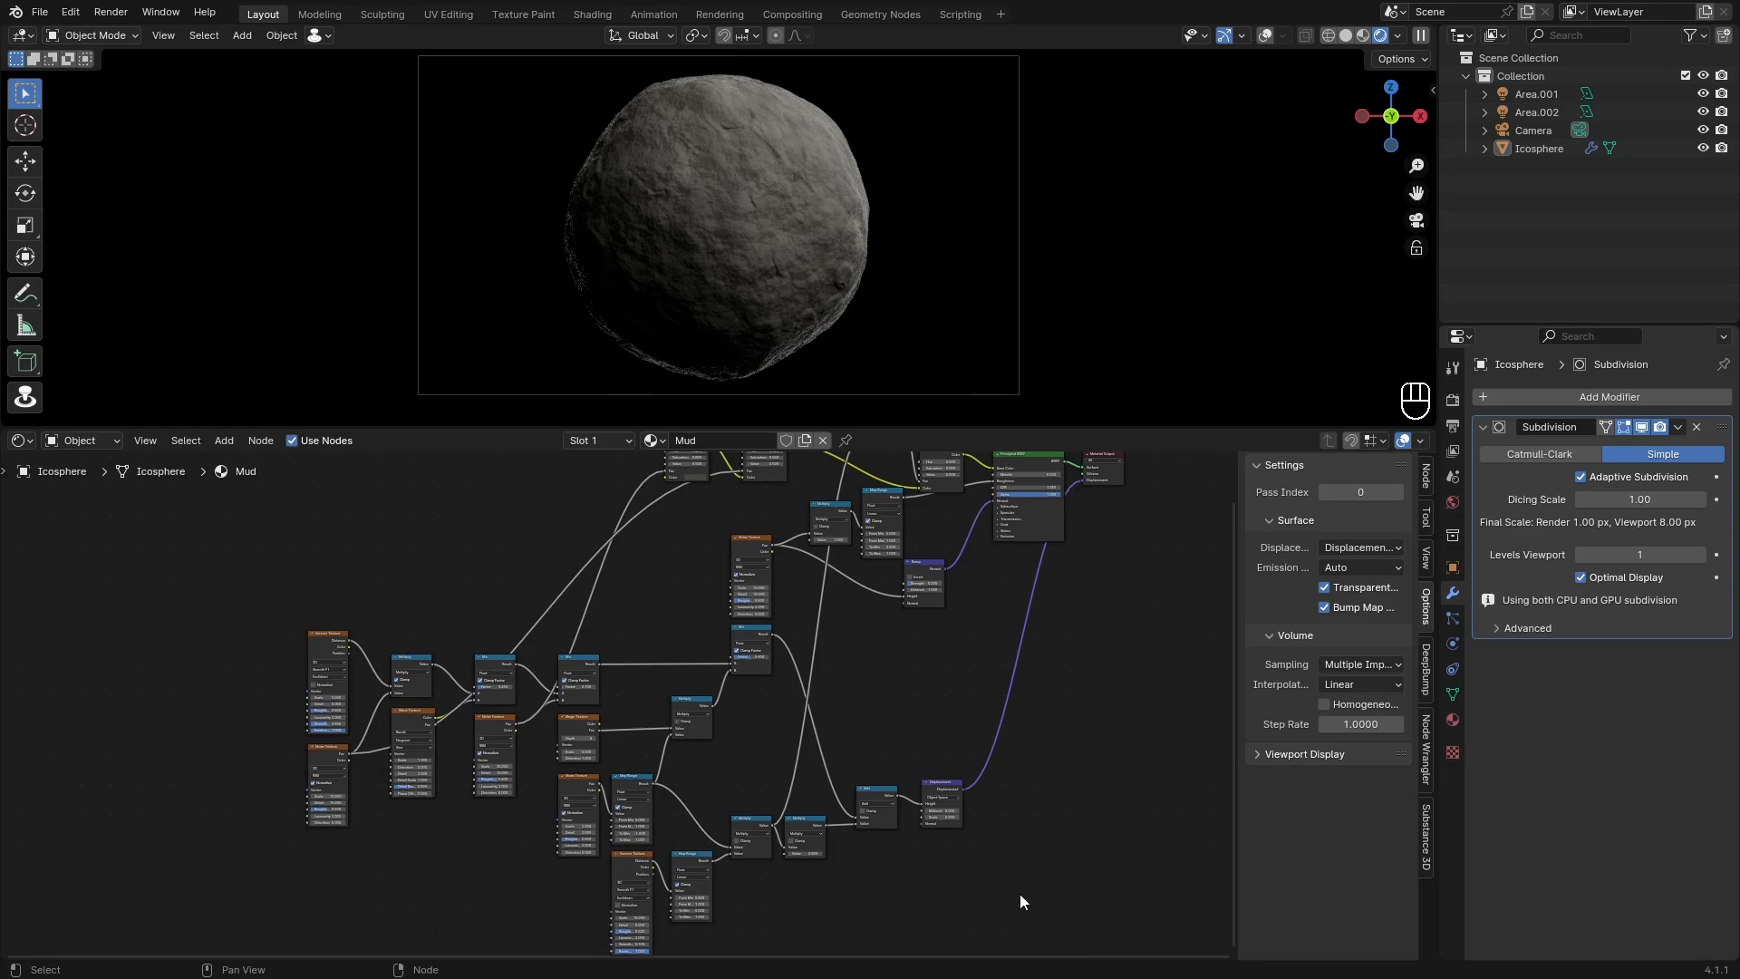
{"action": "scroll", "coordinate": [1042, 901], "scroll_direction": "down", "scroll_amount": 2}
{"action": "left_click_drag", "start_coordinate": [910, 906], "coordinate": [268, 458]}
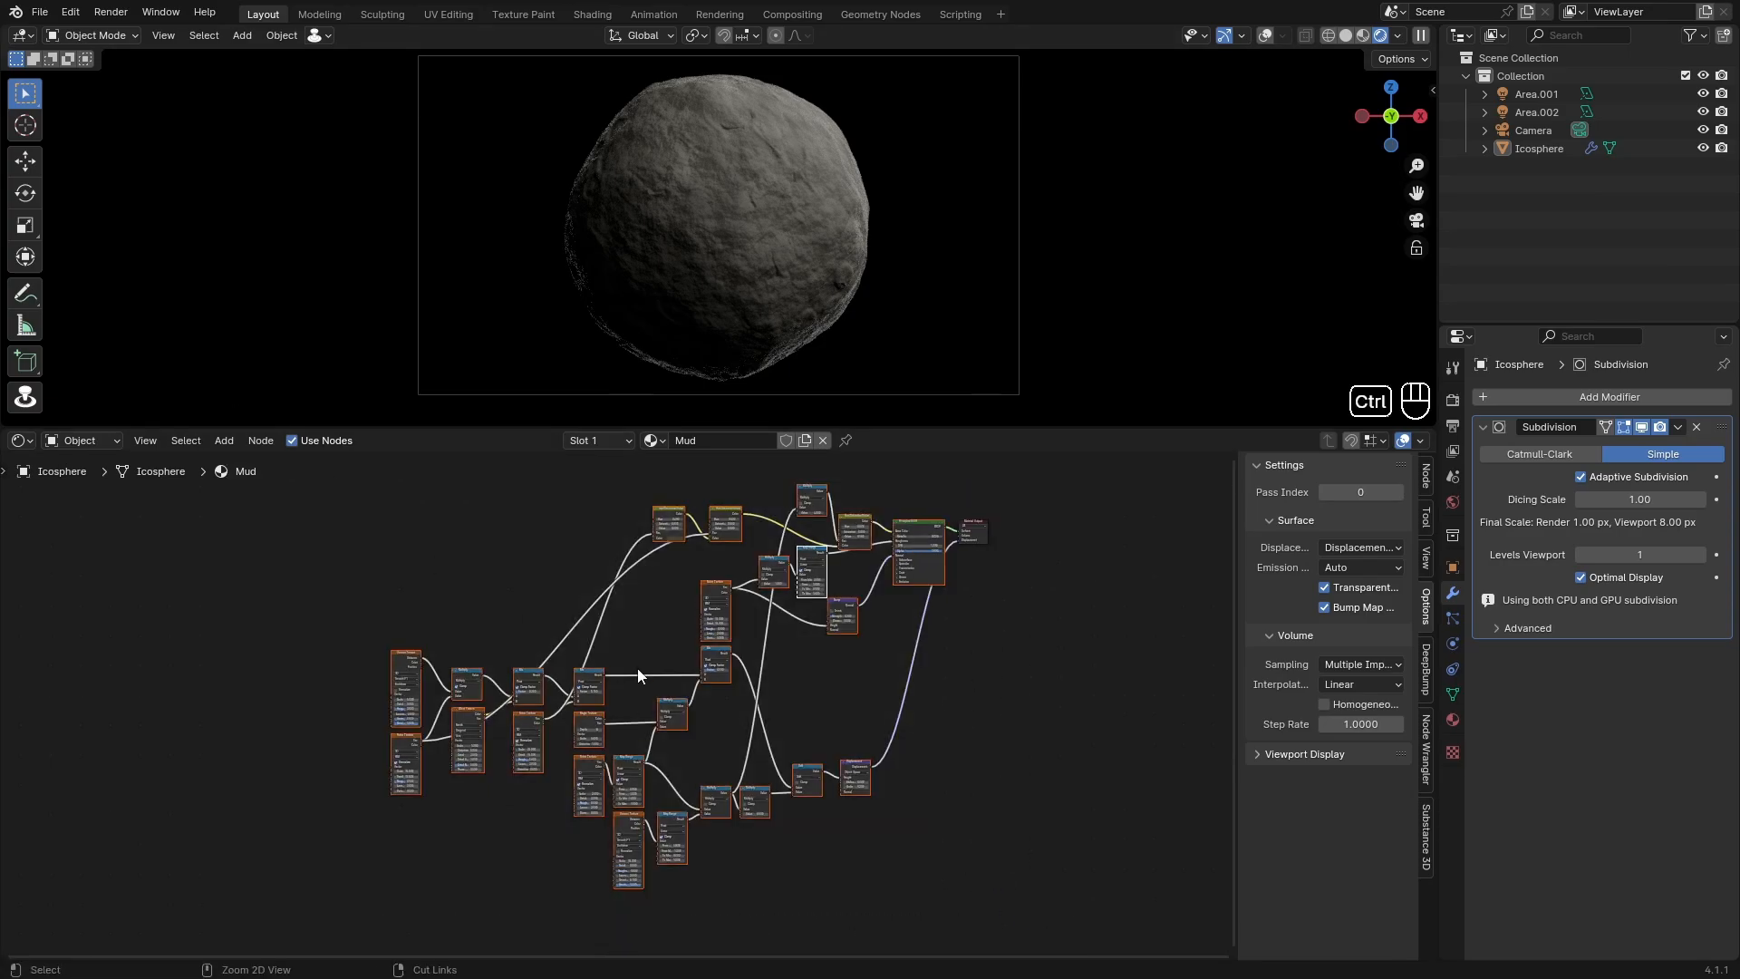
{"action": "key", "text": "ctrl+g"}
{"action": "scroll", "coordinate": [670, 689], "scroll_direction": "up", "scroll_amount": 5}
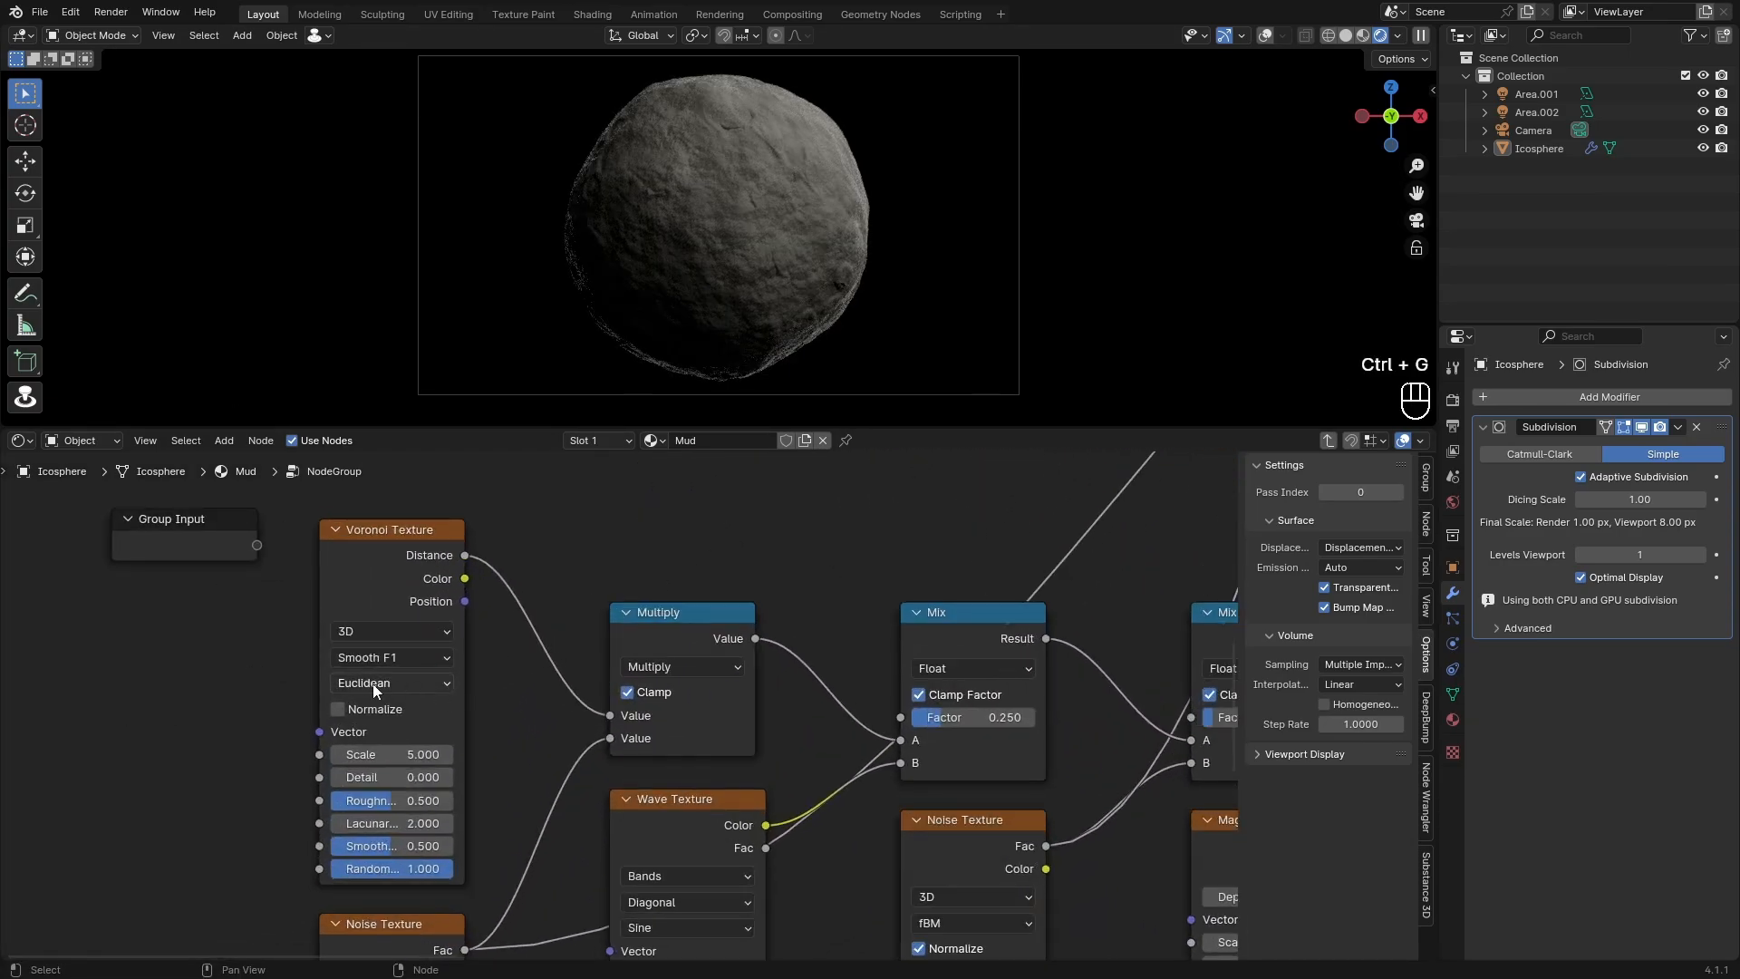
Step: Expose the first Voronoi Texture's Scale as a group input, undo the extra connection and leave the node group
{"action": "middle_click_drag", "start_coordinate": [329, 757], "coordinate": [393, 776]}
{"action": "left_click_drag", "start_coordinate": [413, 763], "coordinate": [350, 552]}
{"action": "left_click_drag", "start_coordinate": [415, 738], "coordinate": [194, 728]}
{"action": "key", "text": "ctrl+z"}
{"action": "key", "text": "Tab"}
{"action": "left_click", "coordinate": [839, 596]}
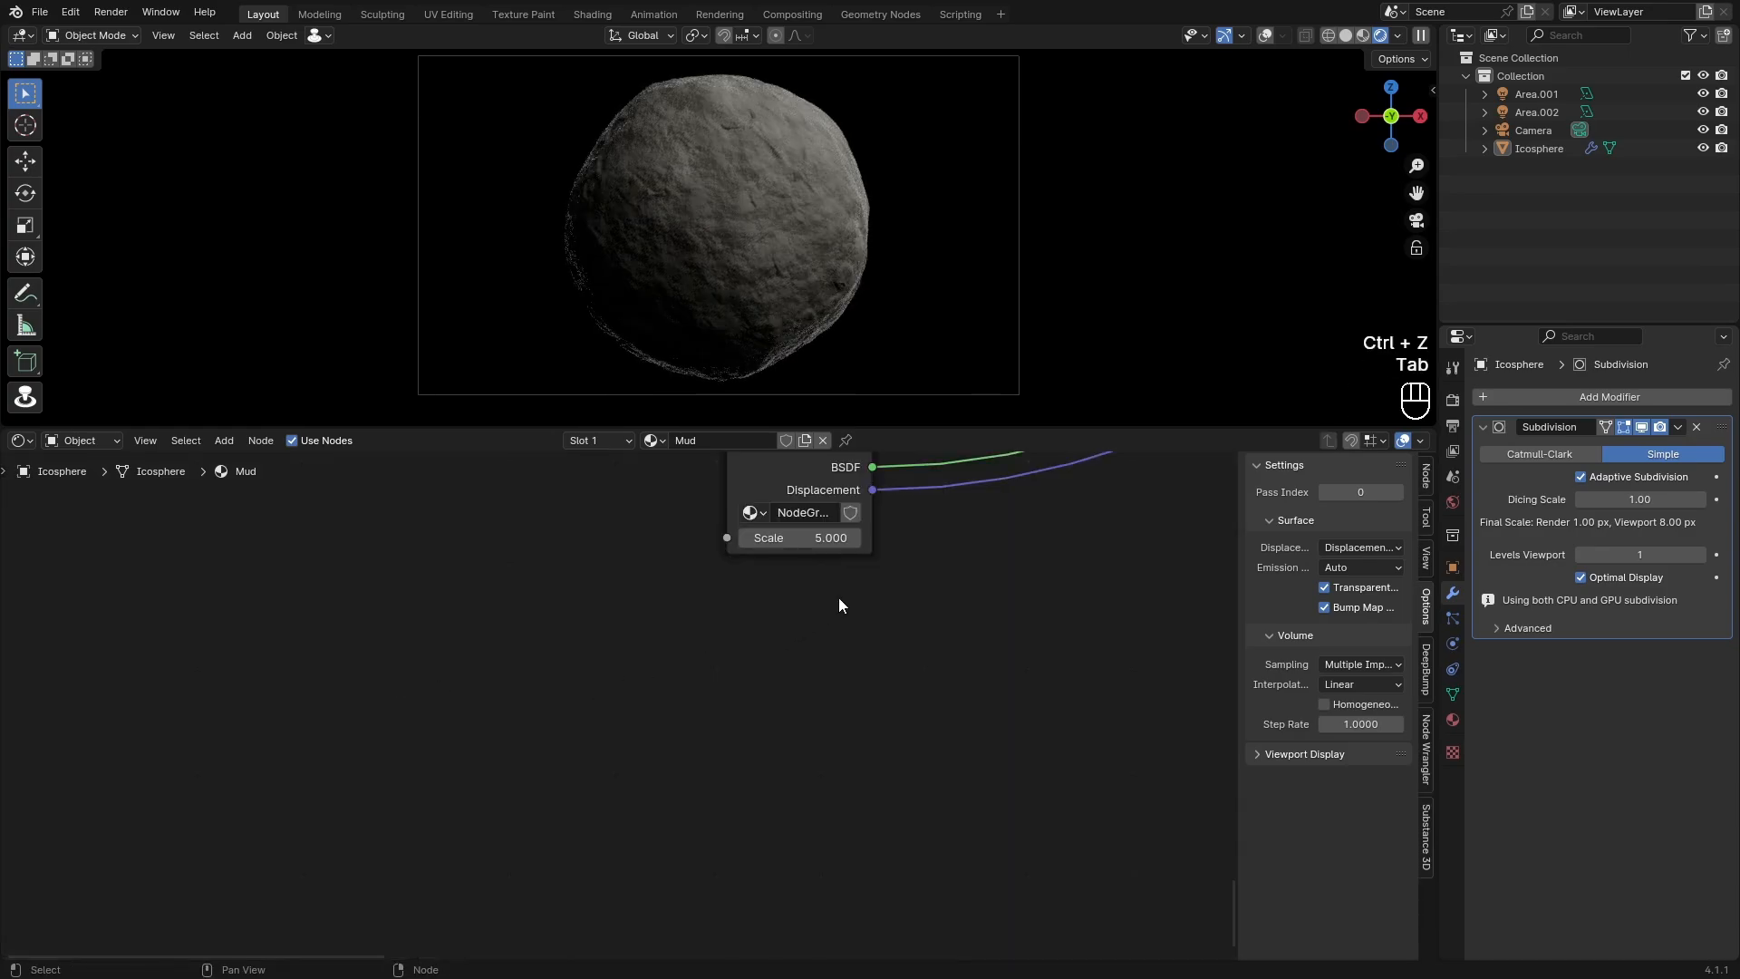
{"action": "middle_click_drag", "start_coordinate": [839, 596], "coordinate": [610, 902]}
{"action": "left_click", "coordinate": [615, 743]}
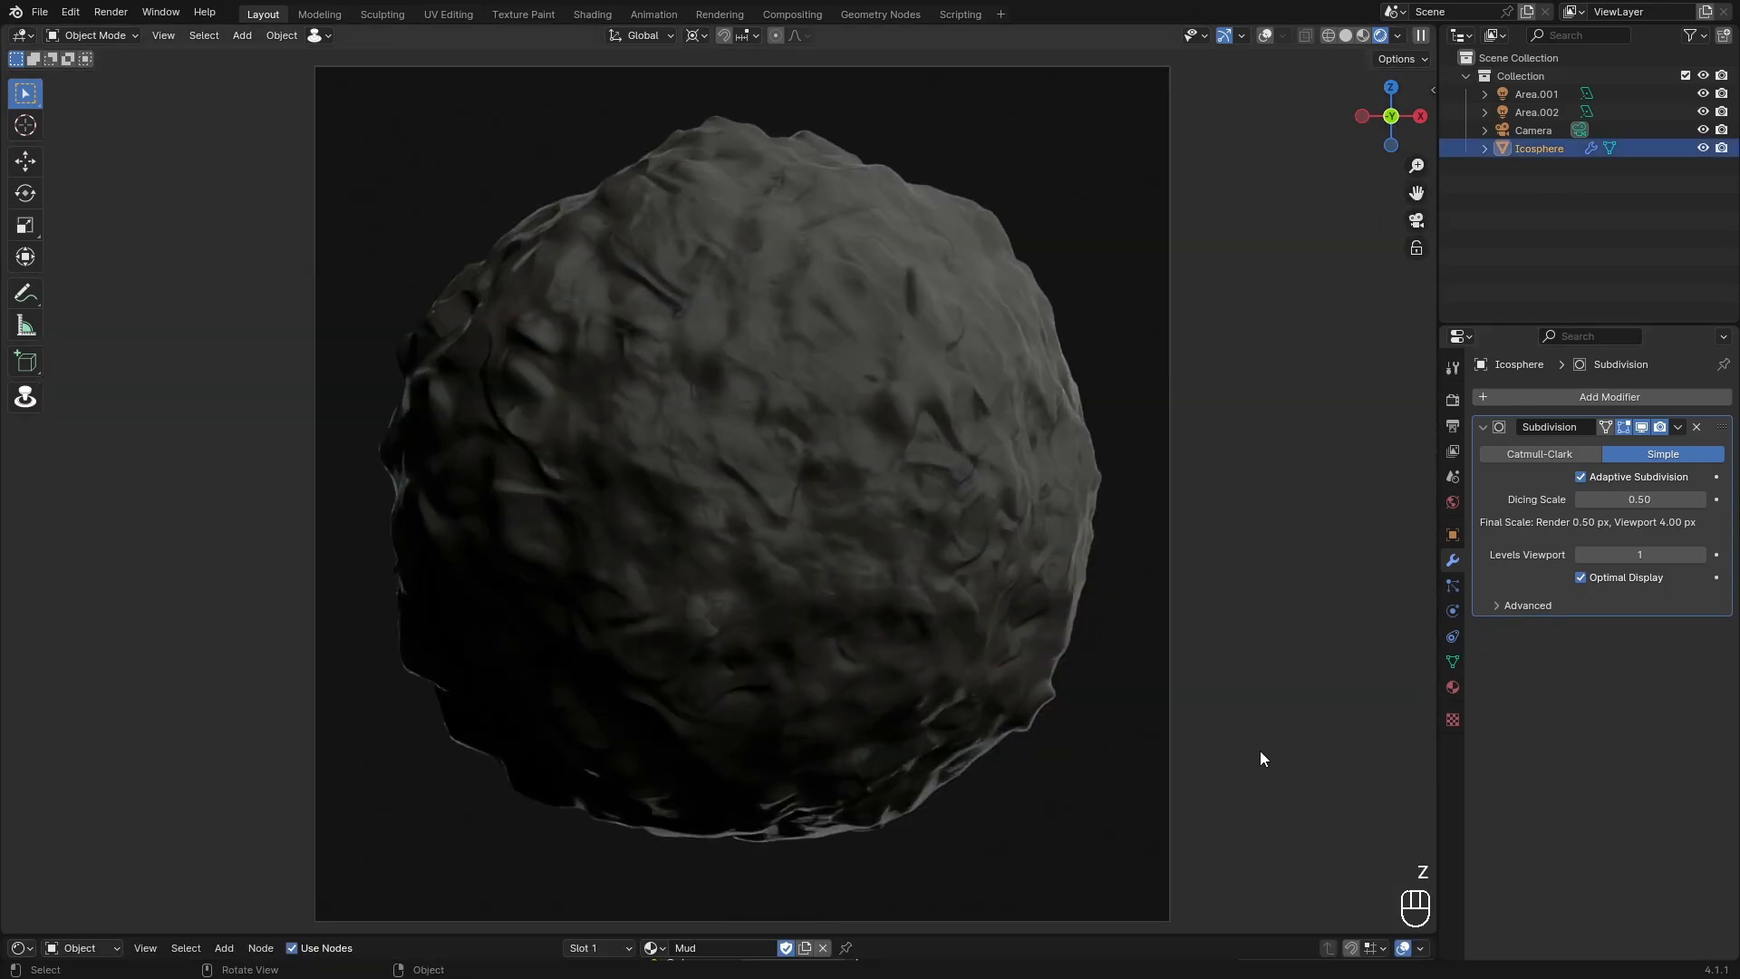
Step: Enlarge the node editor around the finished Mud group node and try adjusting its Erosion
{"action": "left_click_drag", "start_coordinate": [889, 938], "coordinate": [929, 328]}
{"action": "scroll", "coordinate": [922, 651], "scroll_direction": "up", "scroll_amount": 3}
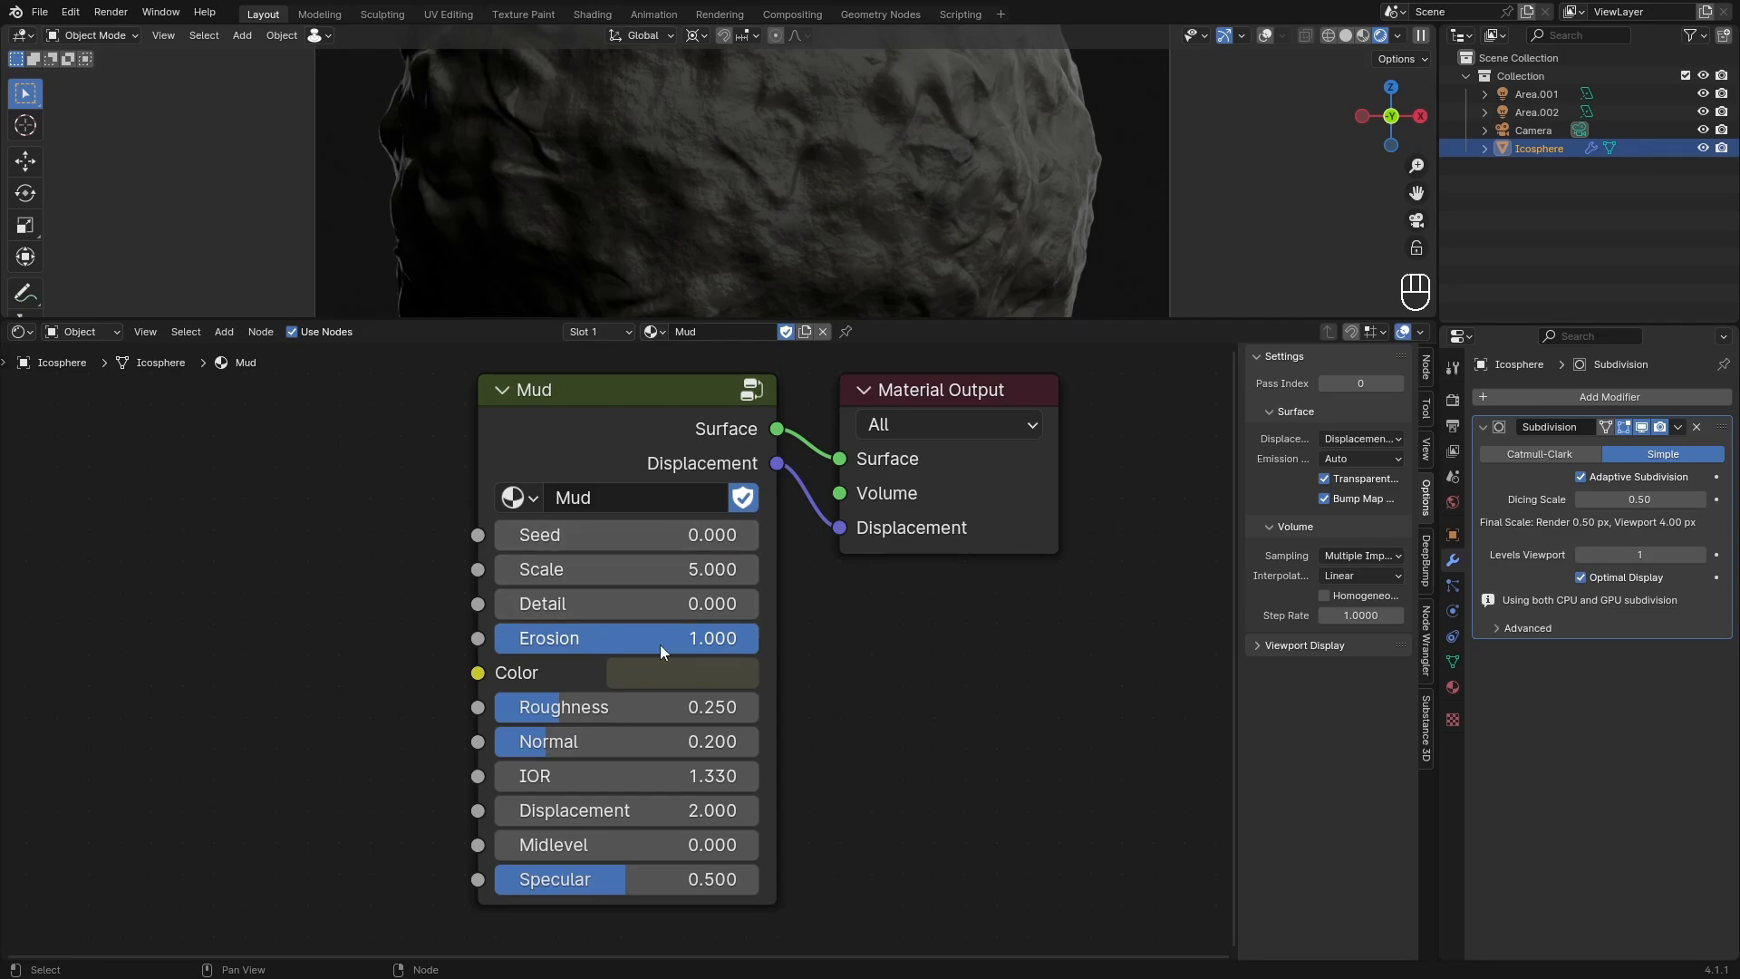
{"action": "left_click_drag", "start_coordinate": [660, 645], "coordinate": [792, 644]}
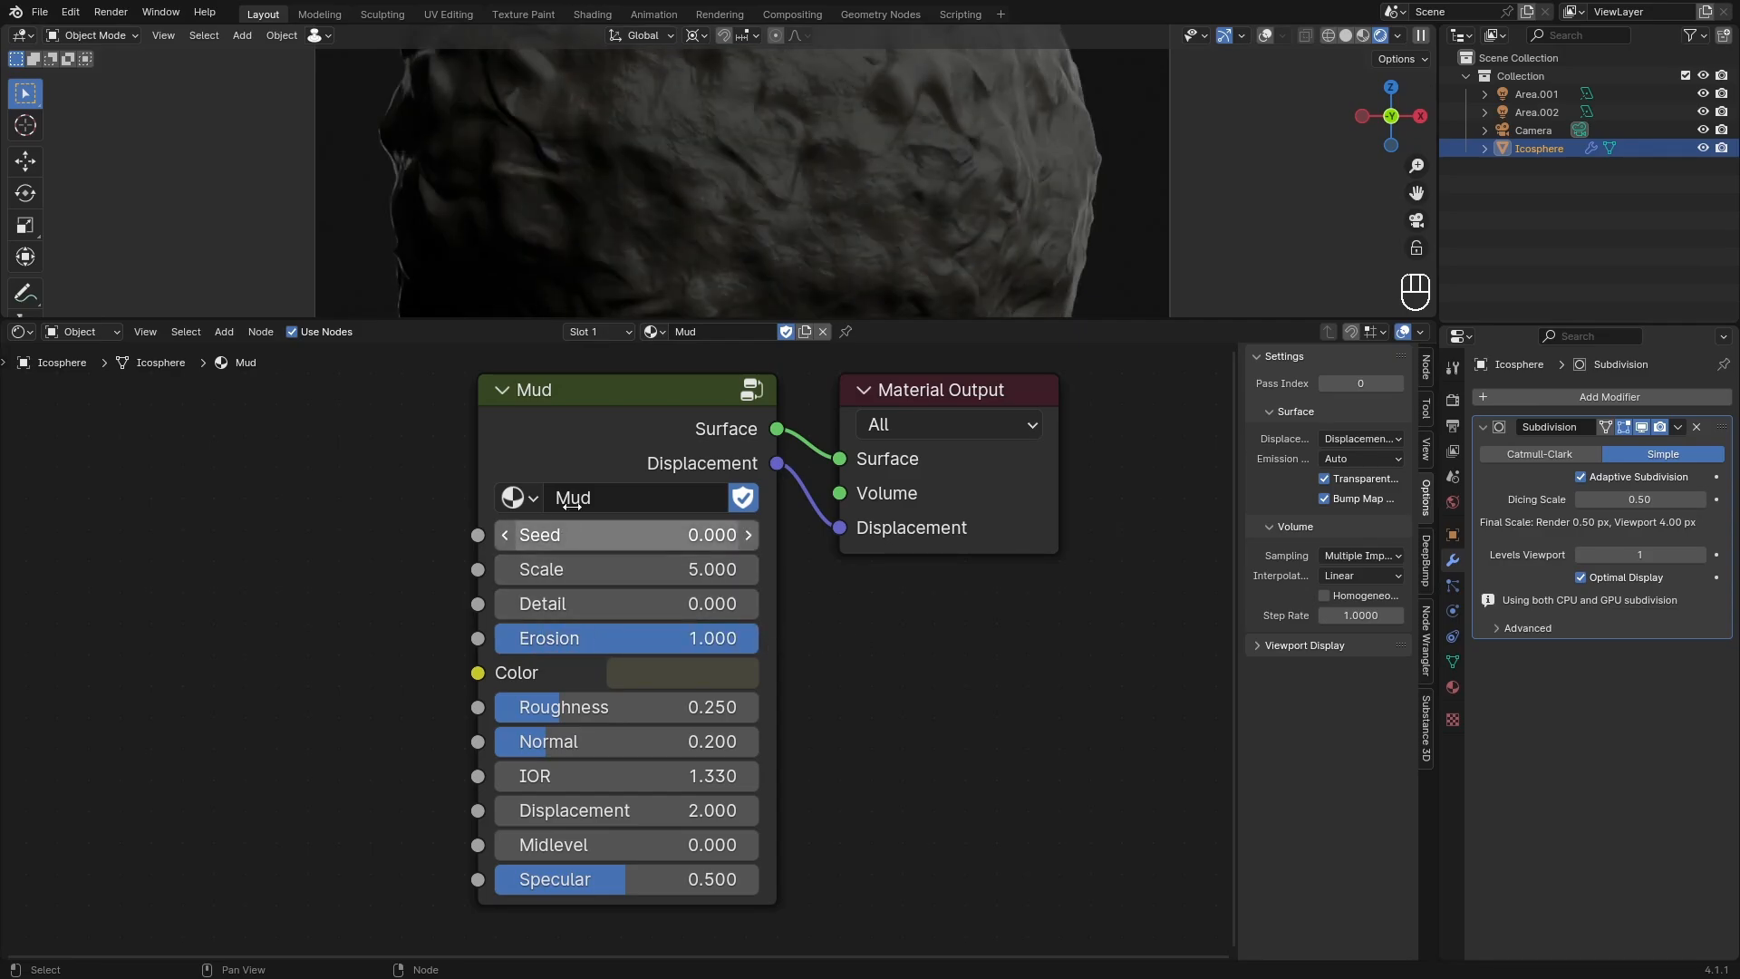
Step: Open the Mud node group and examine how its group inputs are wired to the texture and math nodes
{"action": "key", "text": "Tab"}
{"action": "scroll", "coordinate": [777, 730], "scroll_direction": "down", "scroll_amount": 5}
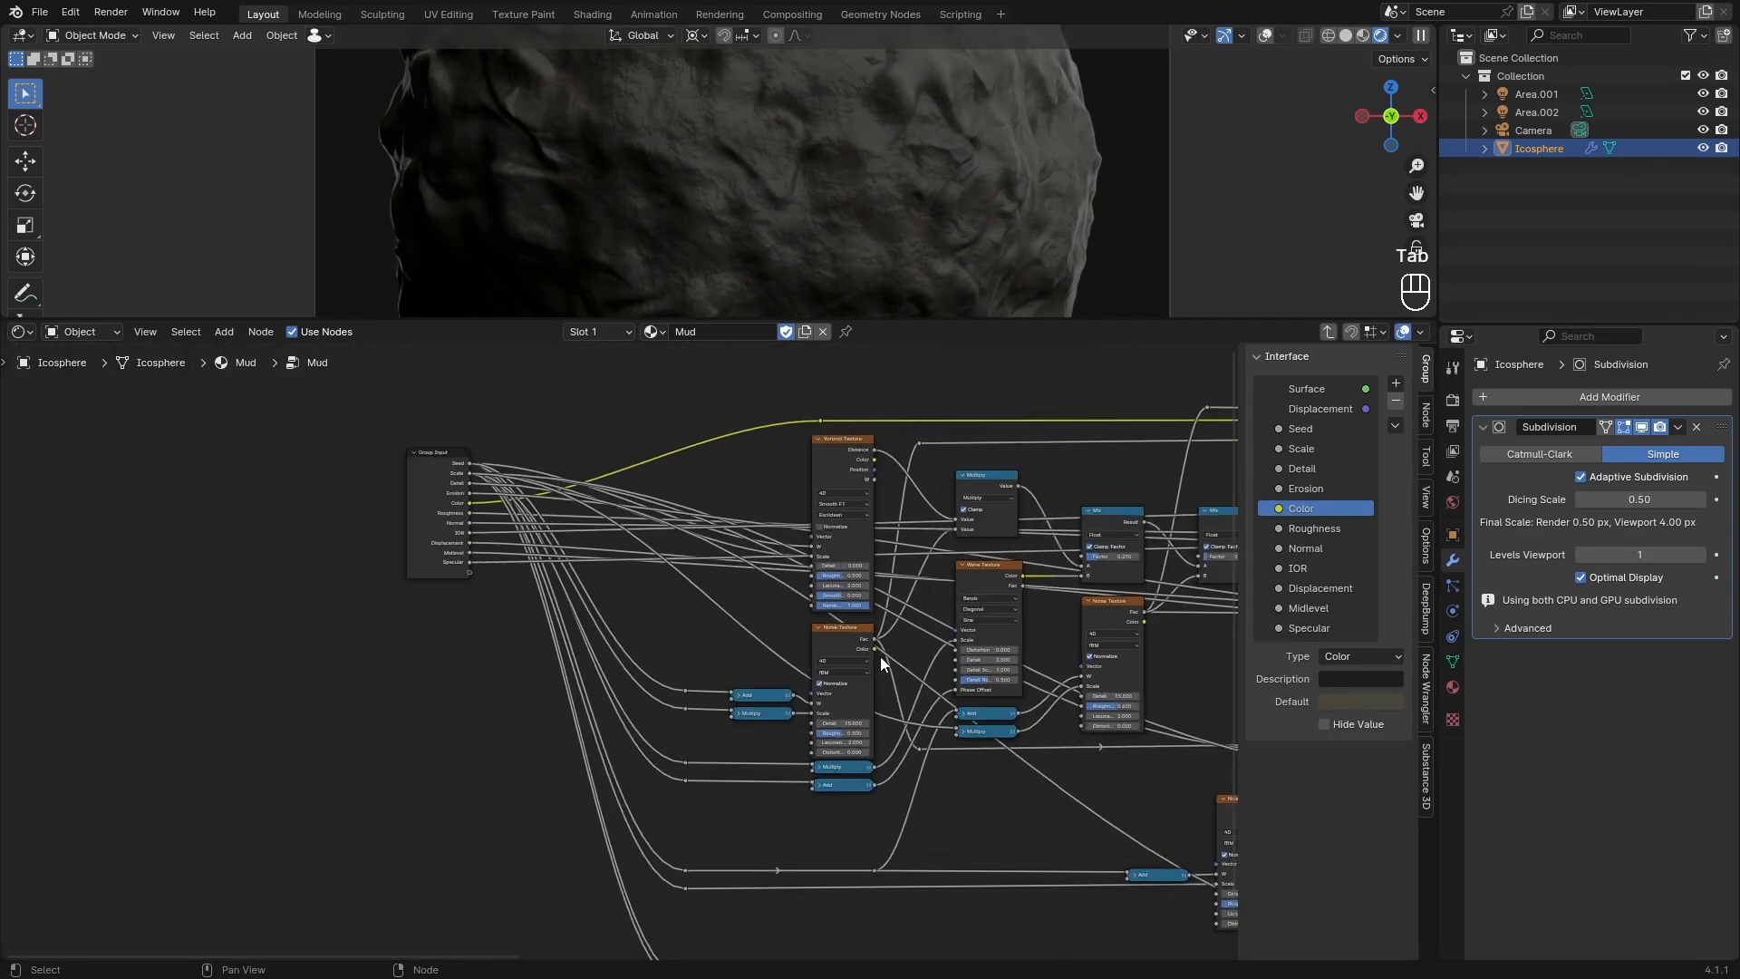
{"action": "middle_click_drag", "start_coordinate": [878, 656], "coordinate": [401, 578]}
{"action": "scroll", "coordinate": [580, 574], "scroll_direction": "down", "scroll_amount": 2}
{"action": "middle_click_drag", "start_coordinate": [694, 638], "coordinate": [410, 656]}
{"action": "scroll", "coordinate": [656, 674], "scroll_direction": "down", "scroll_amount": 2}
{"action": "scroll", "coordinate": [656, 674], "scroll_direction": "up", "scroll_amount": 2}
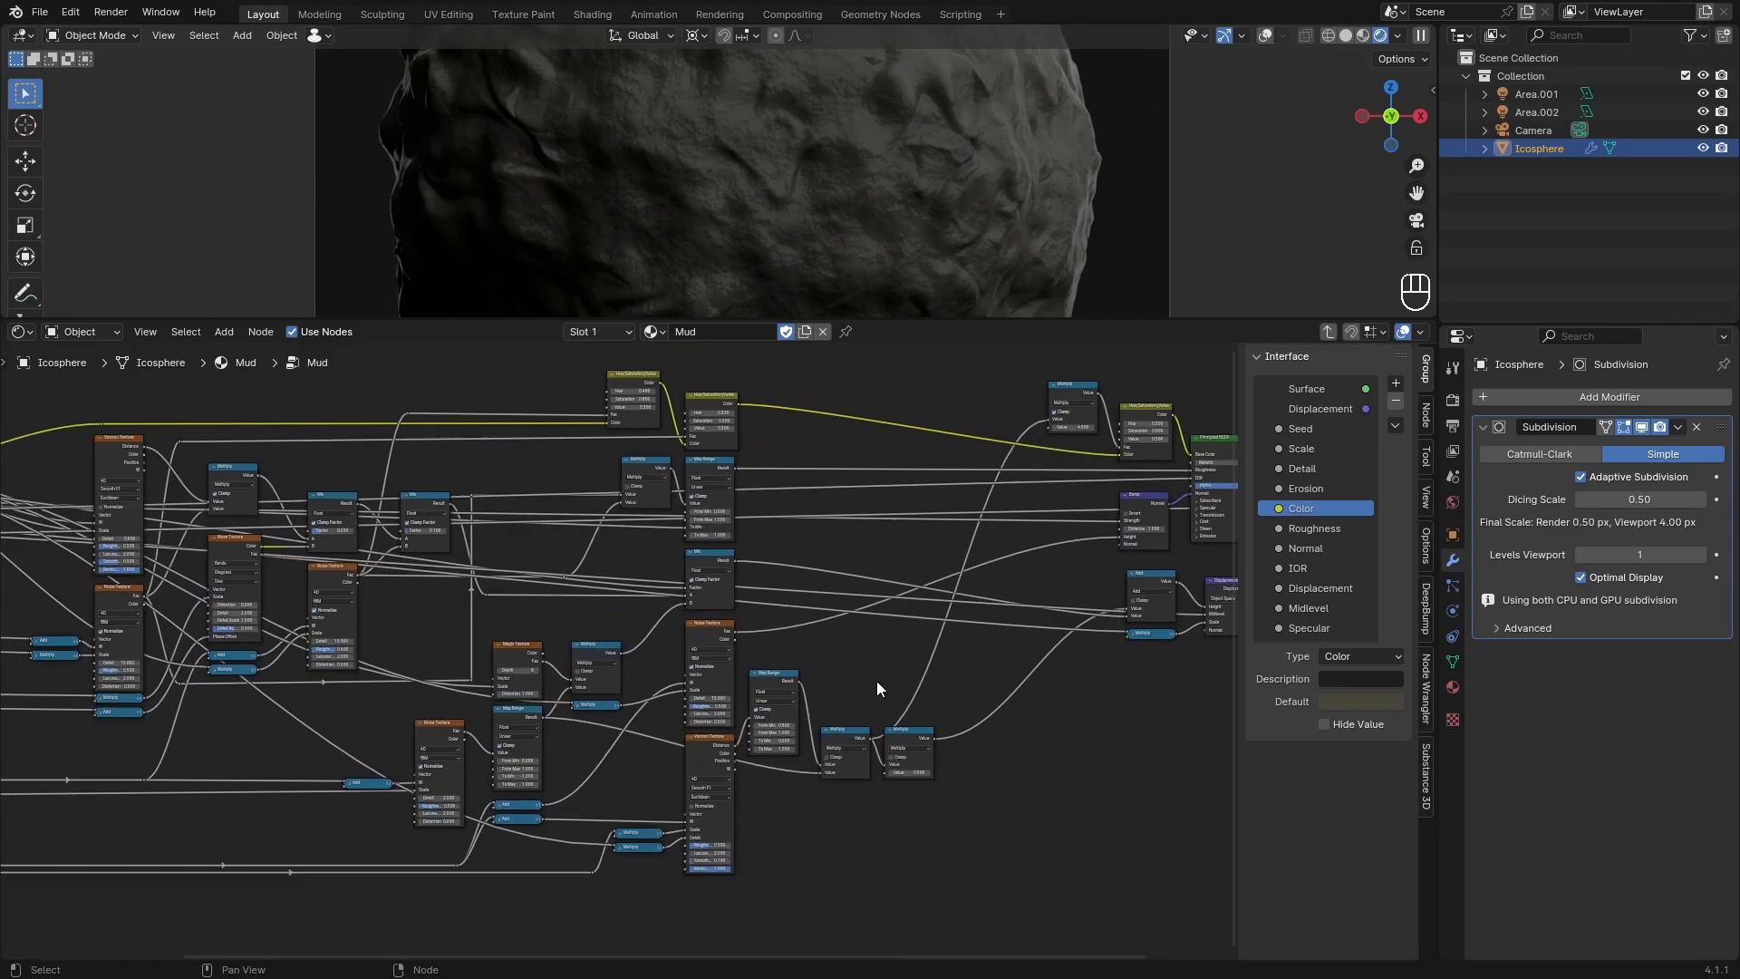
{"action": "scroll", "coordinate": [736, 578], "scroll_direction": "up", "scroll_amount": 5}
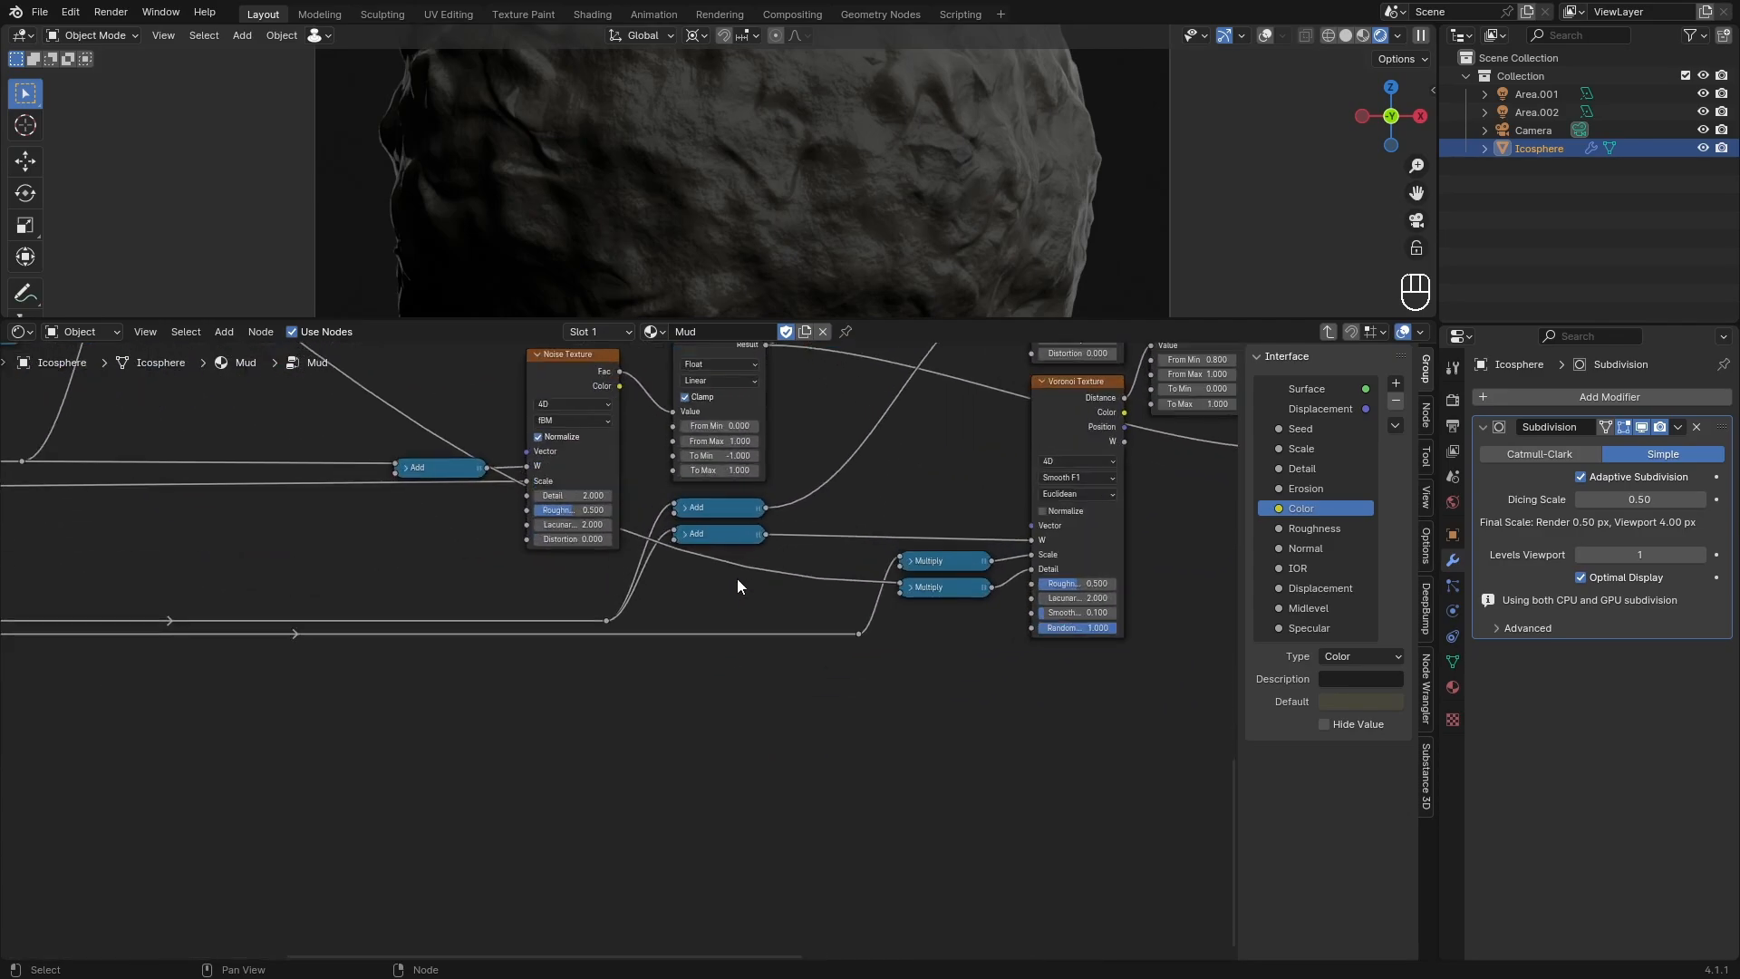
Step: Inspect the collapsed Add and Multiply nodes feeding the lower Voronoi Texture's W and Detail, restore them collapsed and leave the group
{"action": "left_click", "coordinate": [716, 497]}
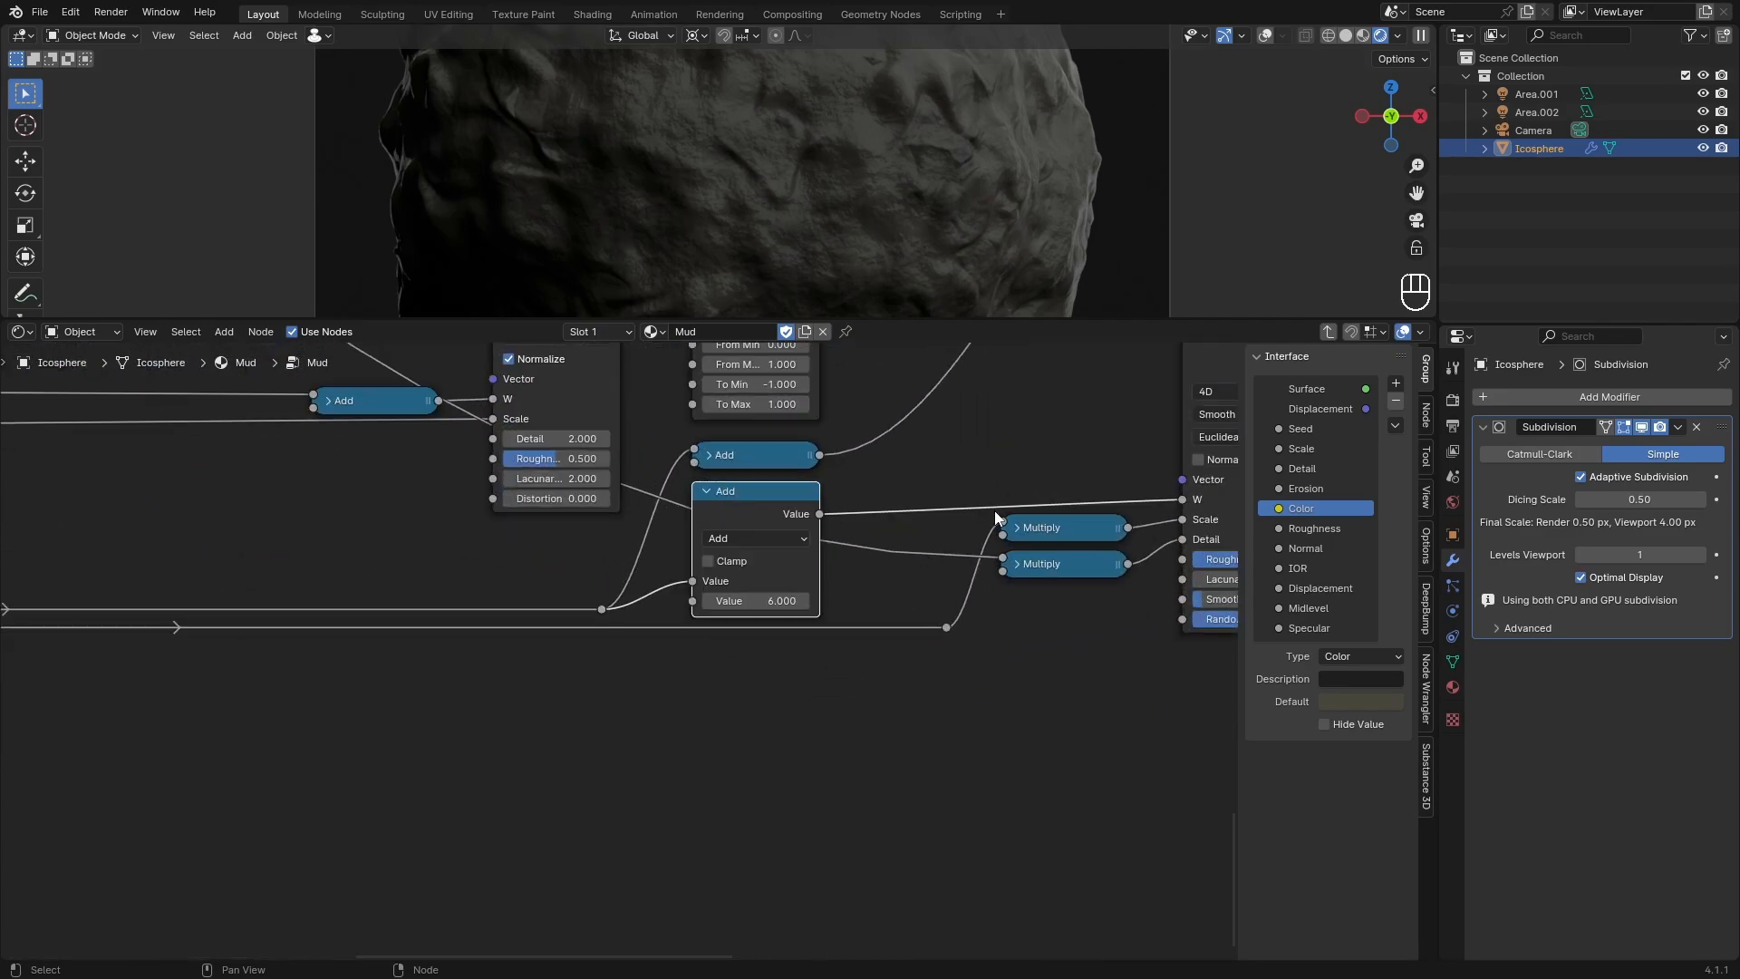
{"action": "middle_click_drag", "start_coordinate": [995, 512], "coordinate": [915, 640]}
{"action": "key", "text": "h"}
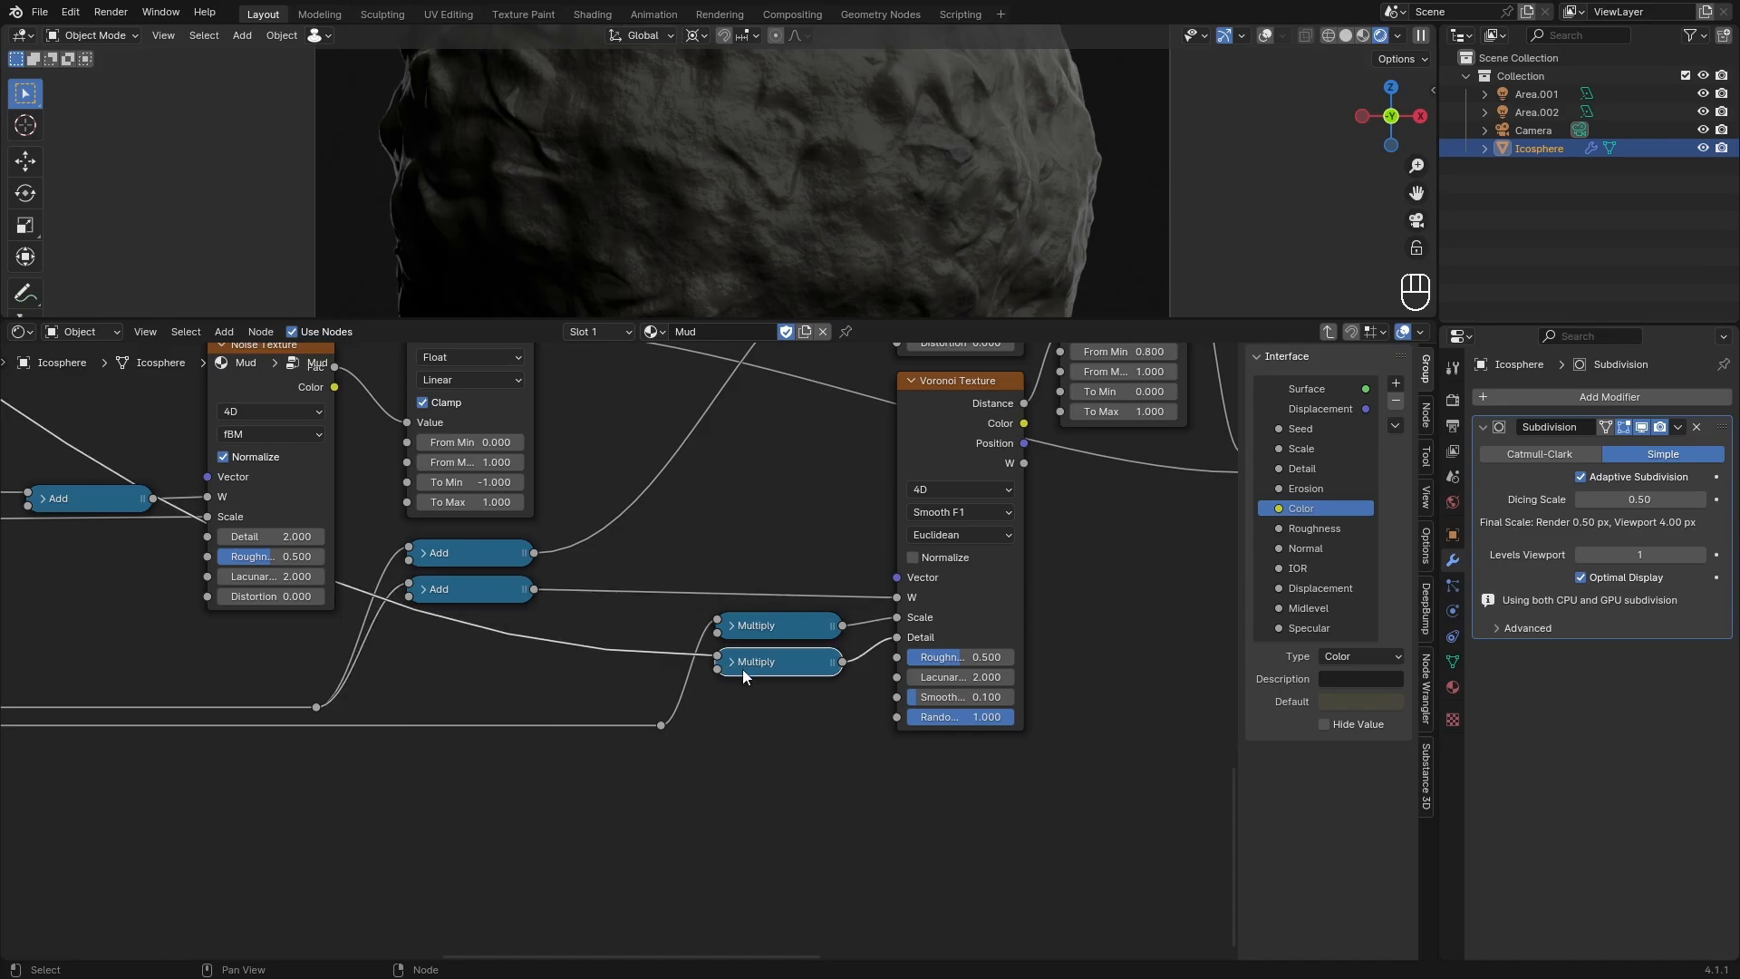
{"action": "left_click", "coordinate": [742, 664]}
{"action": "key", "text": "h"}
{"action": "left_click_drag", "start_coordinate": [723, 659], "coordinate": [727, 659]}
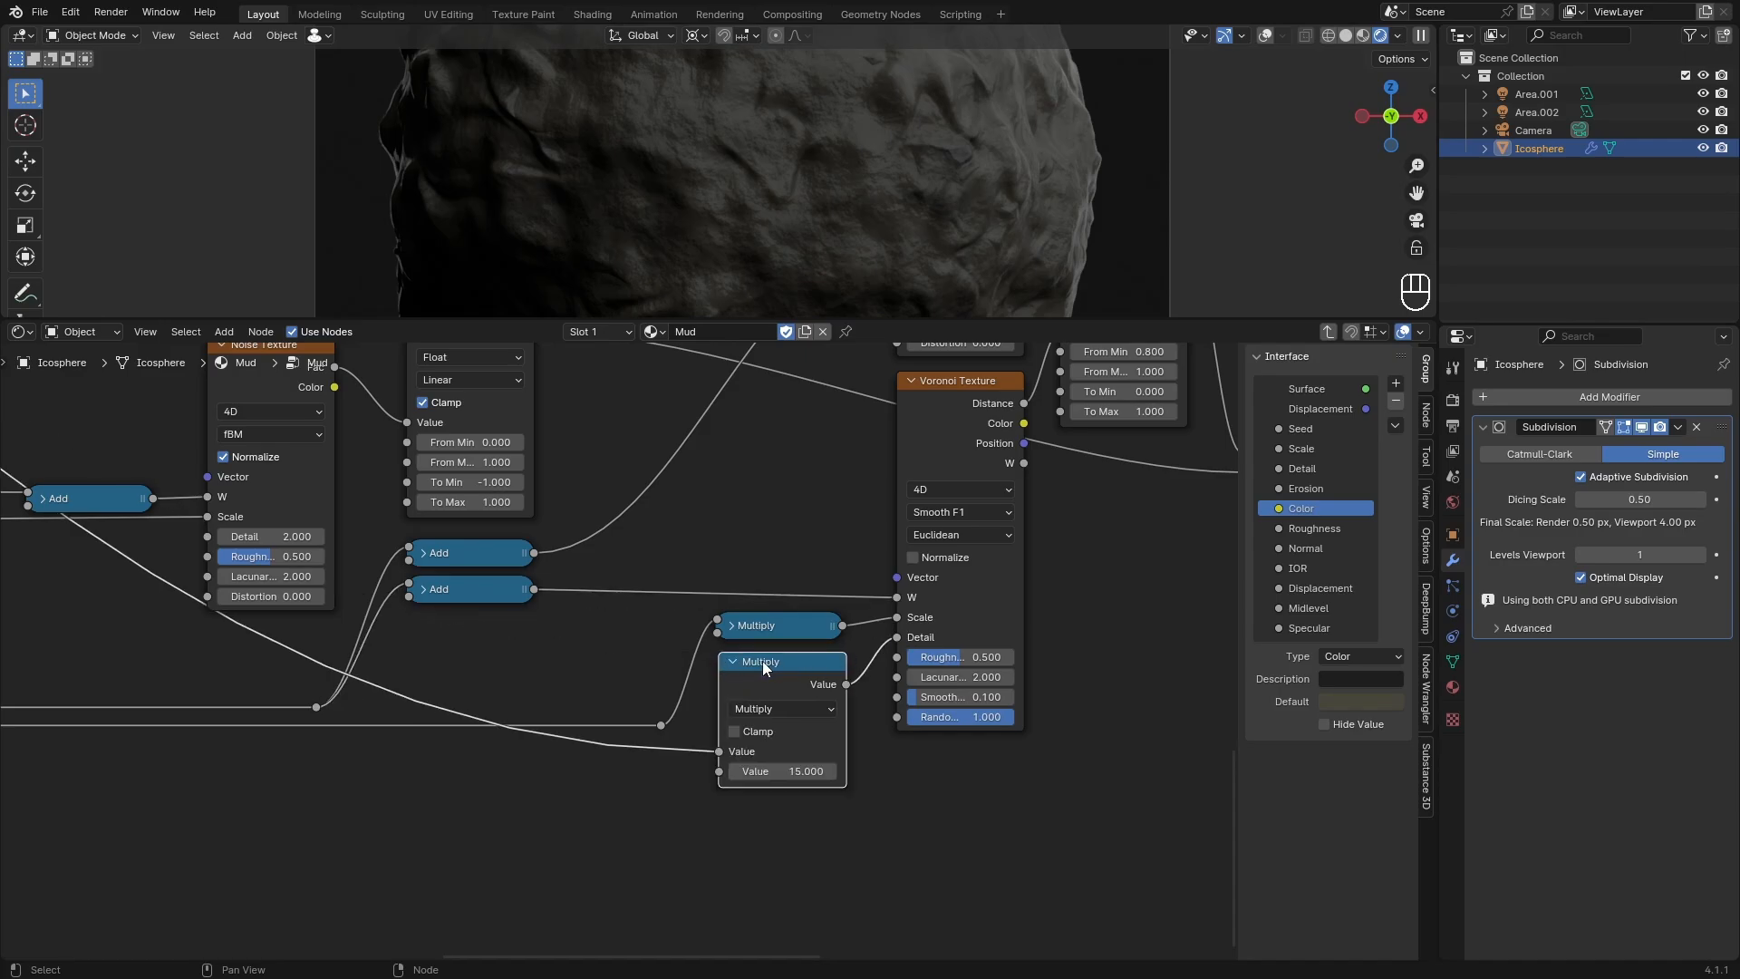
{"action": "key", "text": "ctrl+z"}
{"action": "key", "text": "Tab"}
Step: Try the Mud group node's Scale at 10.3 and undo the change
{"action": "scroll", "coordinate": [591, 666], "scroll_direction": "up", "scroll_amount": 2}
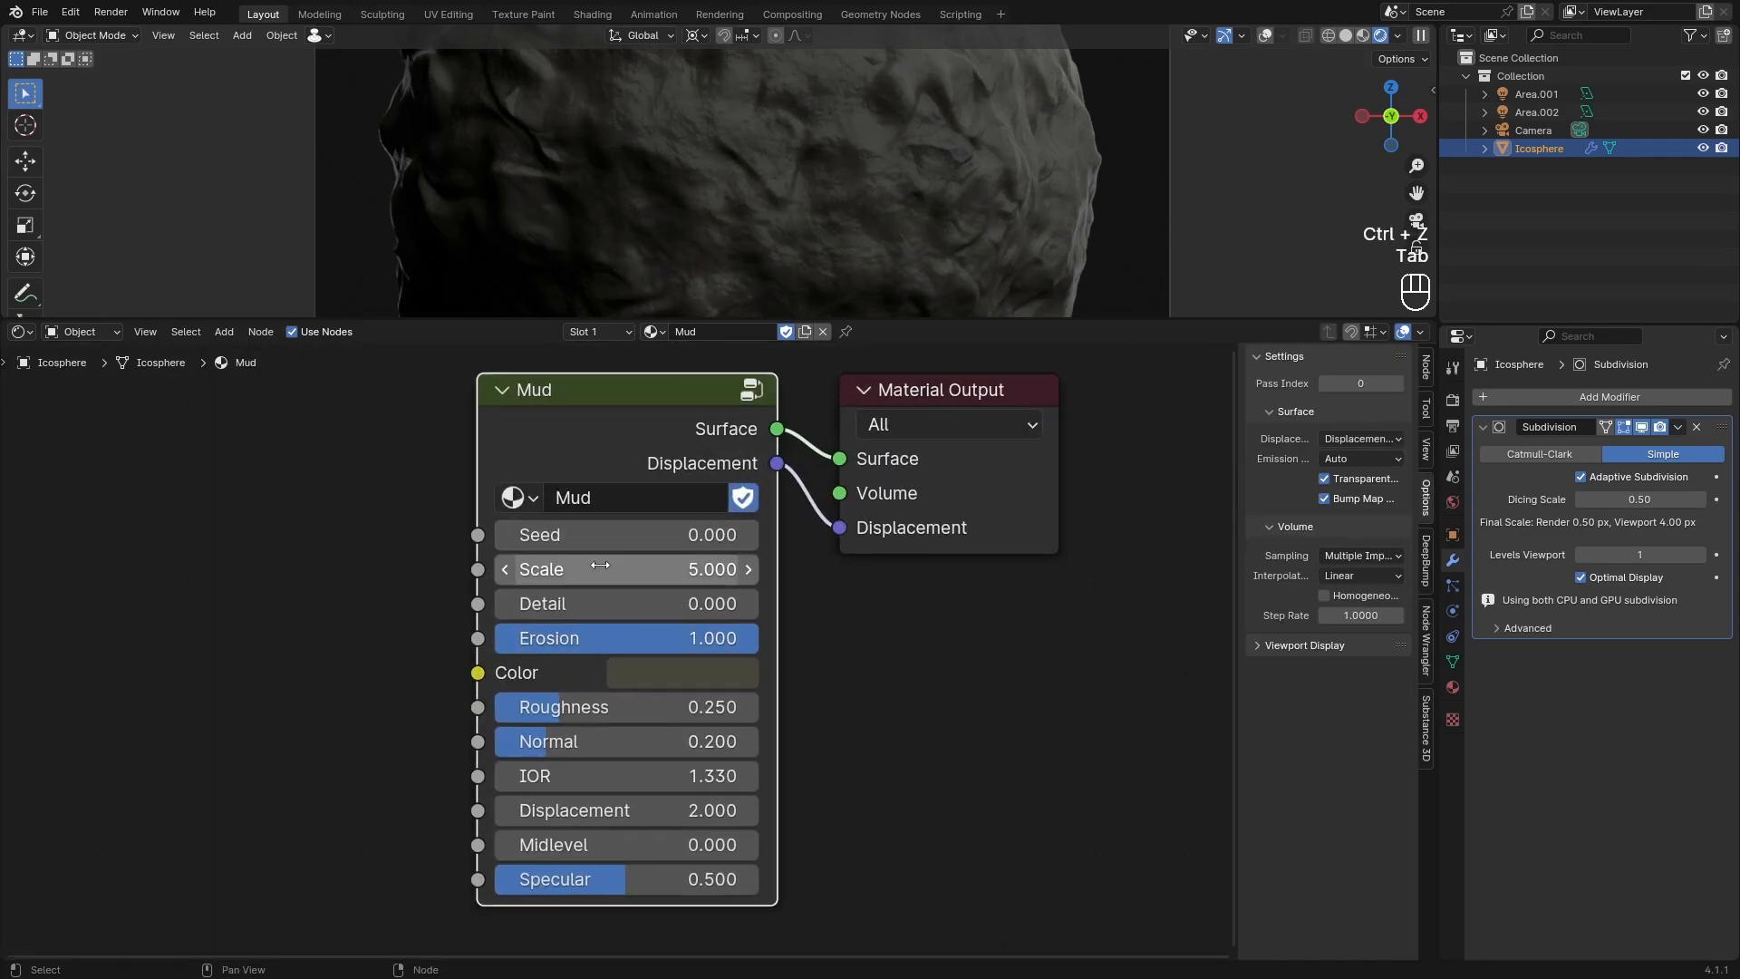
{"action": "left_click_drag", "start_coordinate": [600, 564], "coordinate": [620, 573]}
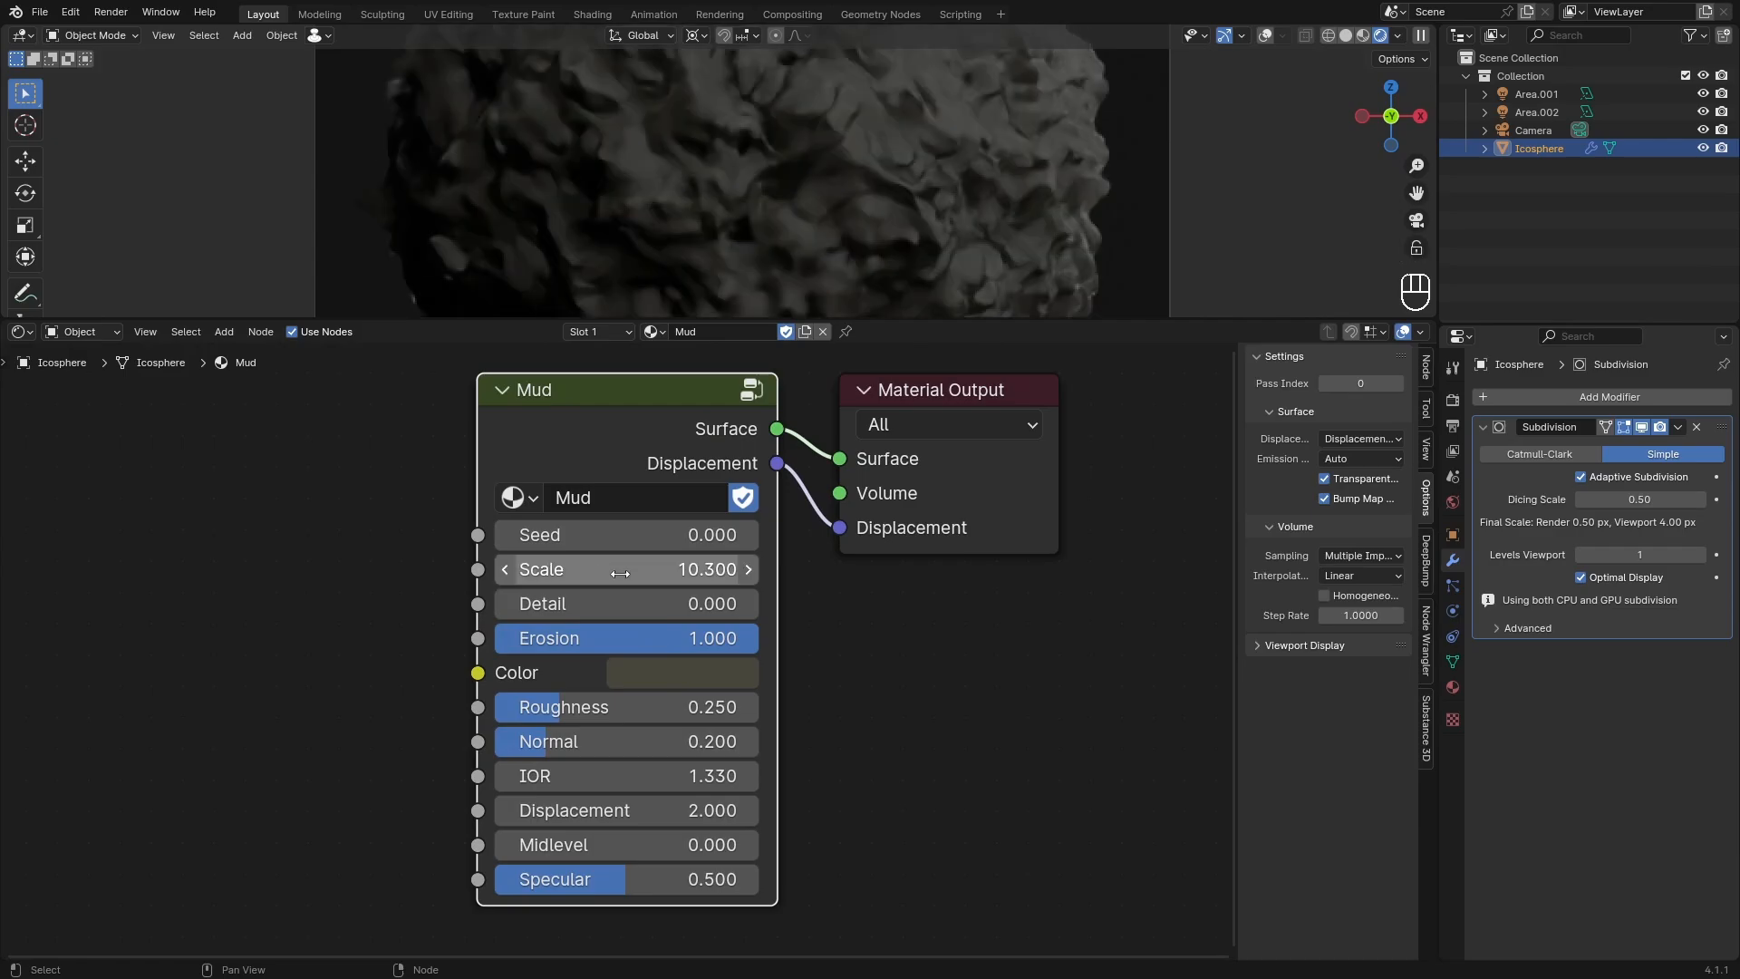
{"action": "key", "text": "ctrl+z"}
Step: Reopen the Mud node group and examine the texture nodes and the Add and Multiply nodes that scale their inputs
{"action": "key", "text": "Tab"}
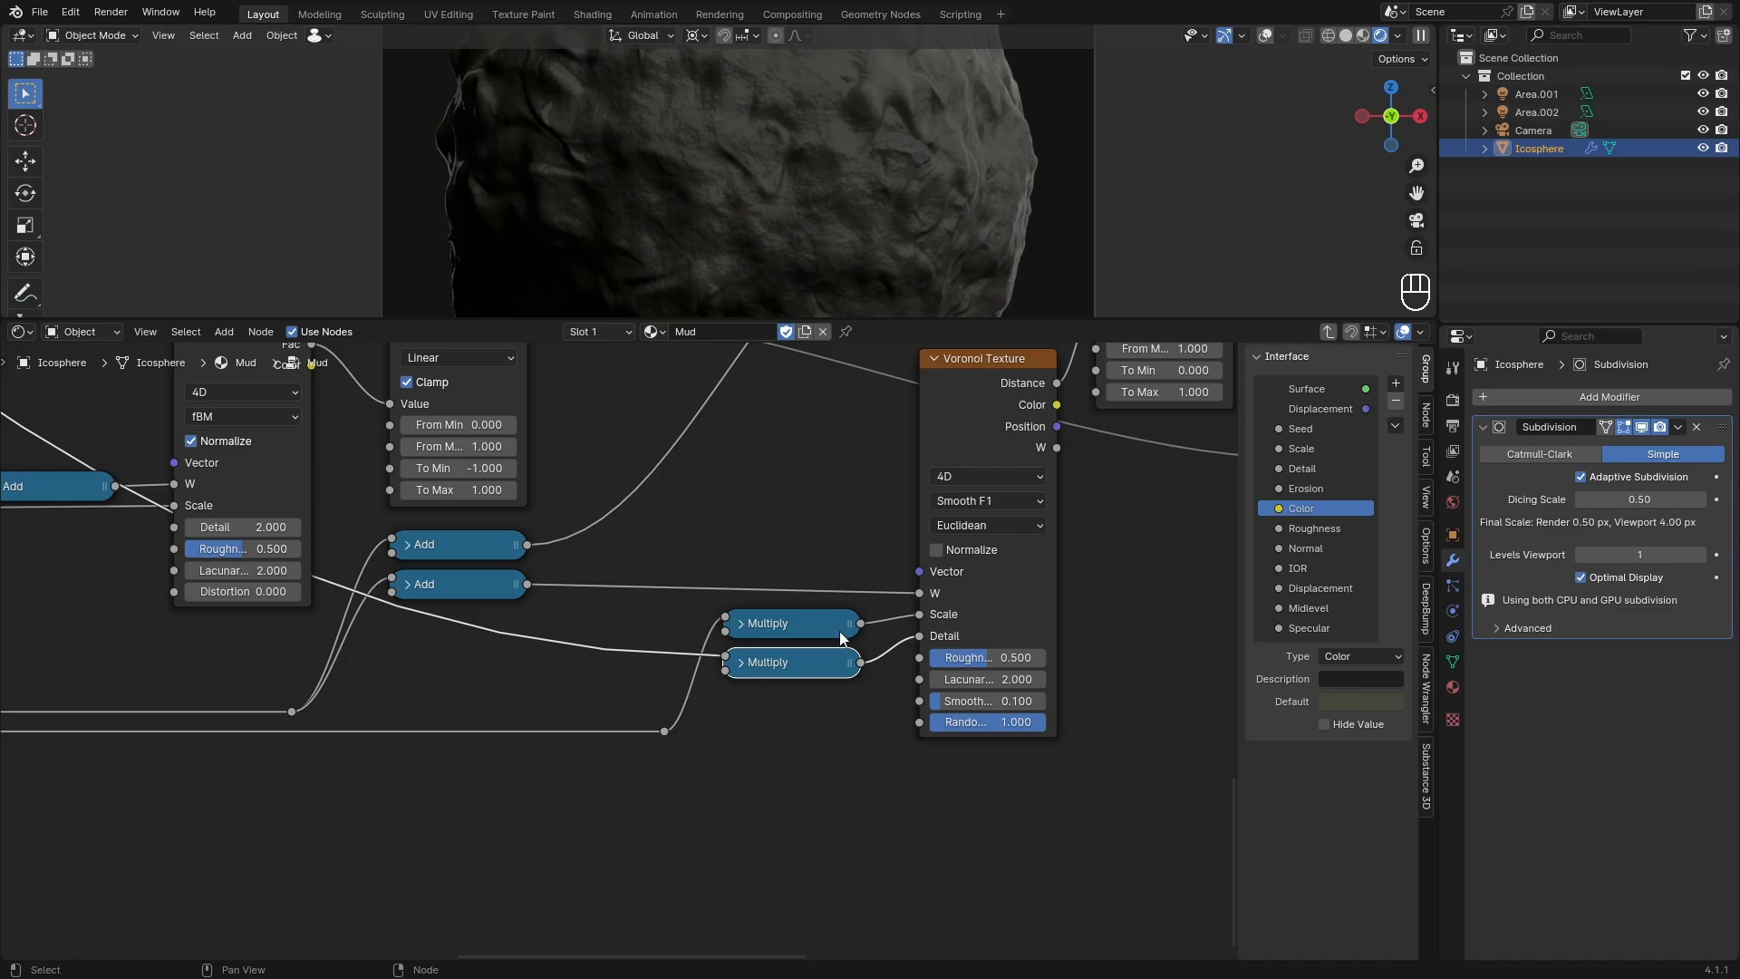
{"action": "left_click", "coordinate": [747, 470]}
{"action": "middle_click_drag", "start_coordinate": [746, 469], "coordinate": [742, 719]}
{"action": "scroll", "coordinate": [635, 690], "scroll_direction": "down", "scroll_amount": 4}
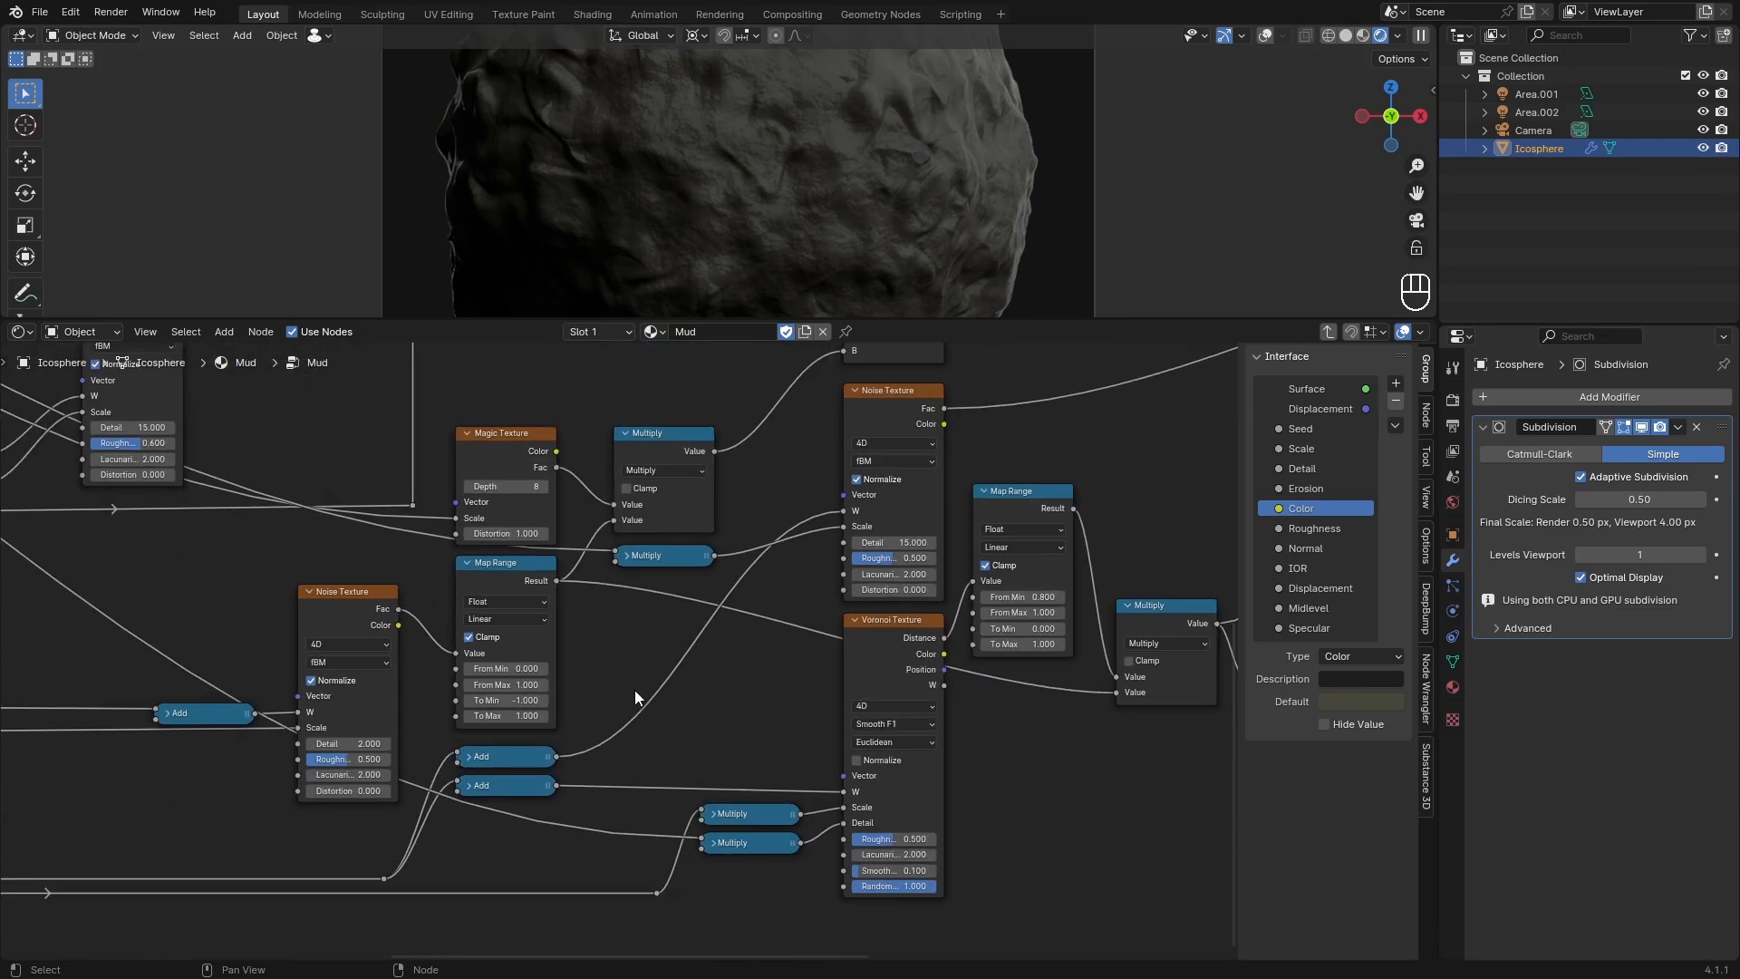
{"action": "middle_click_drag", "start_coordinate": [192, 515], "coordinate": [965, 915]}
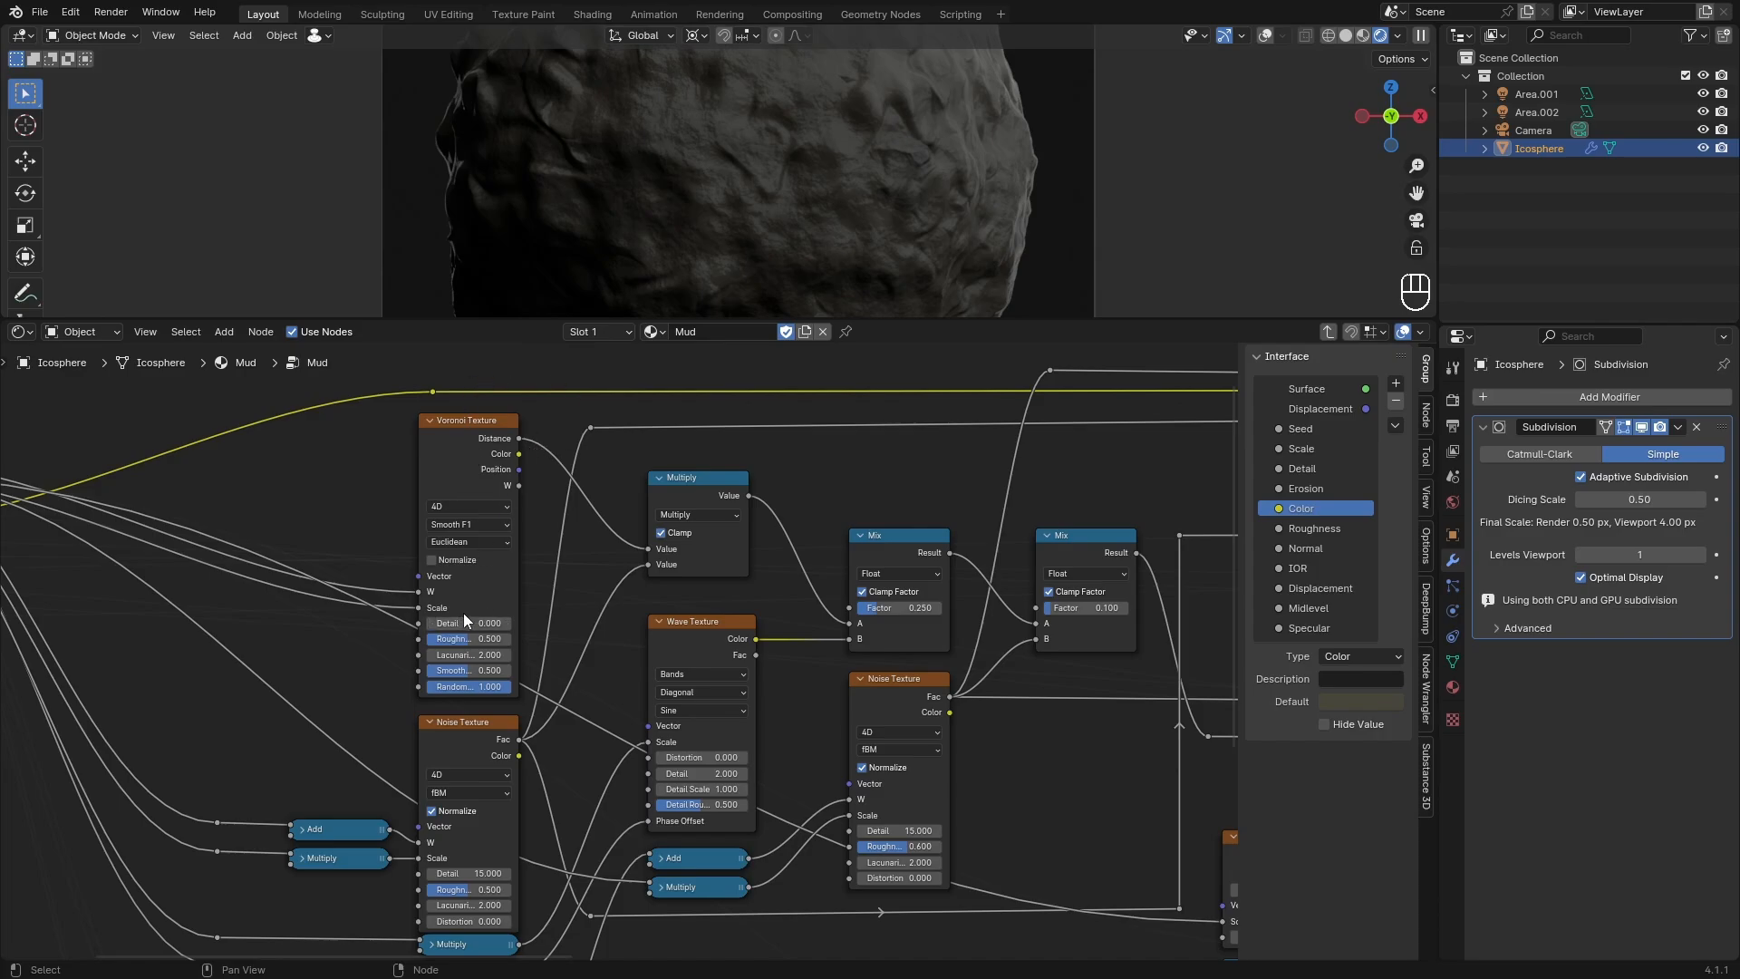
Step: Inspect the collapsed Multiply node feeding the upper Noise Texture's Scale, collapse it again and trace its link back to the group input
{"action": "middle_click_drag", "start_coordinate": [465, 499], "coordinate": [647, 611]}
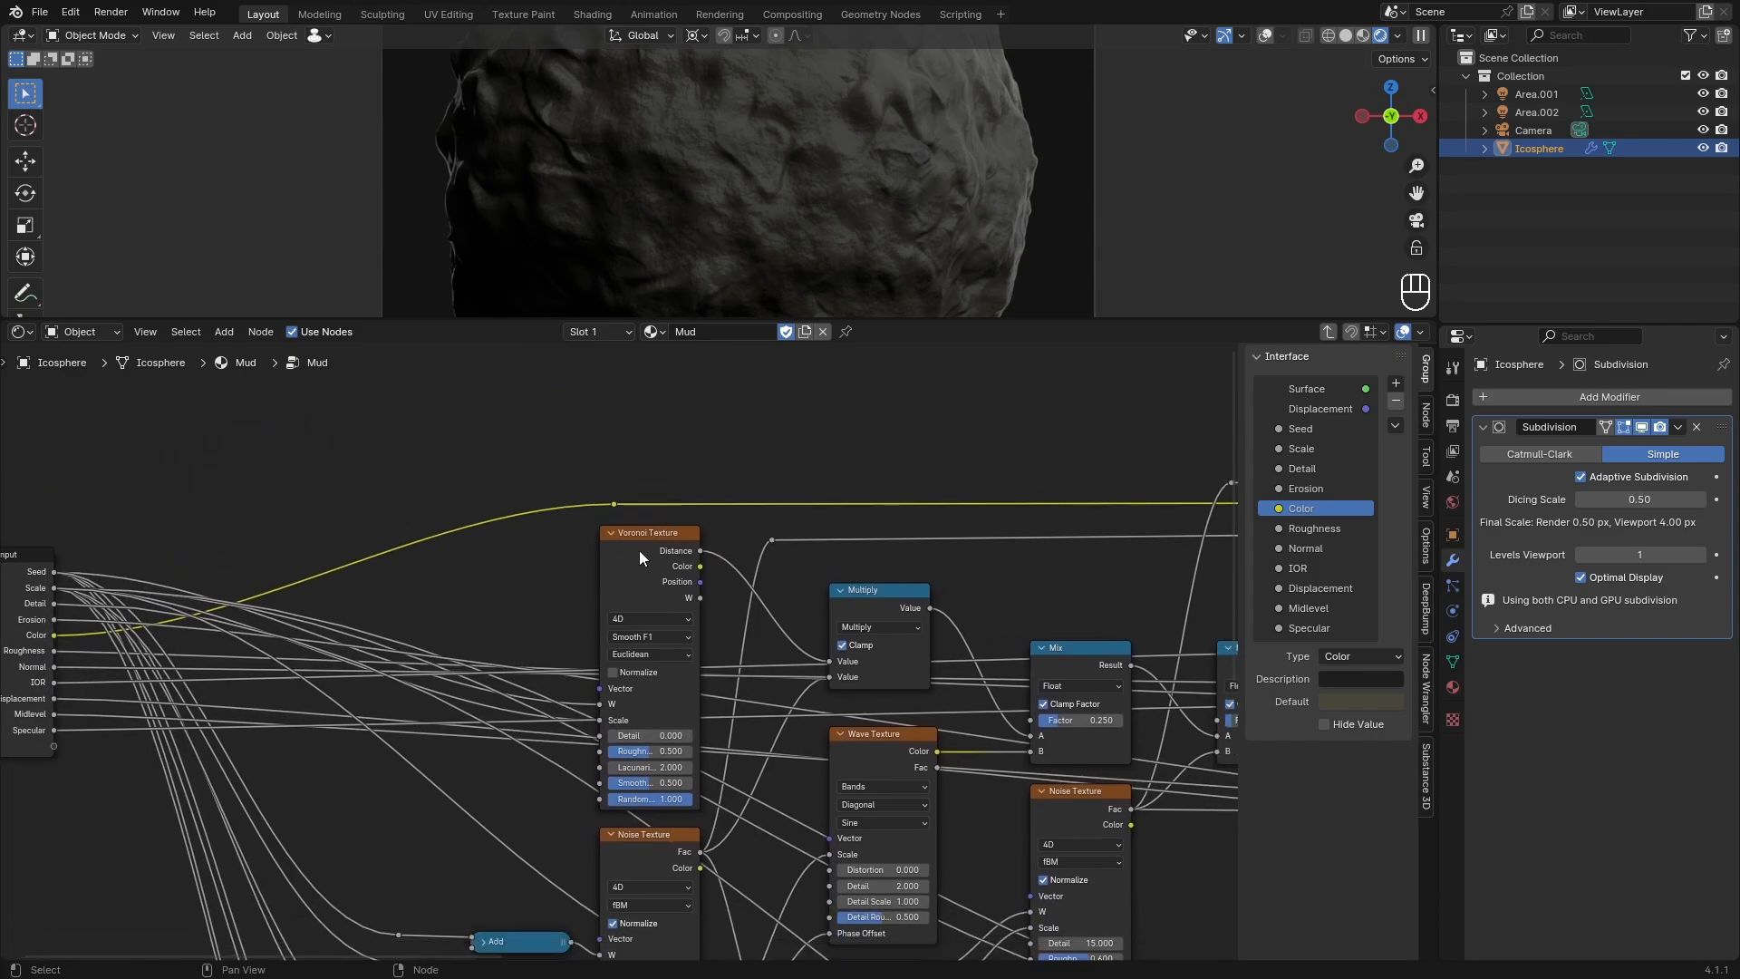
{"action": "scroll", "coordinate": [621, 553], "scroll_direction": "up", "scroll_amount": 2}
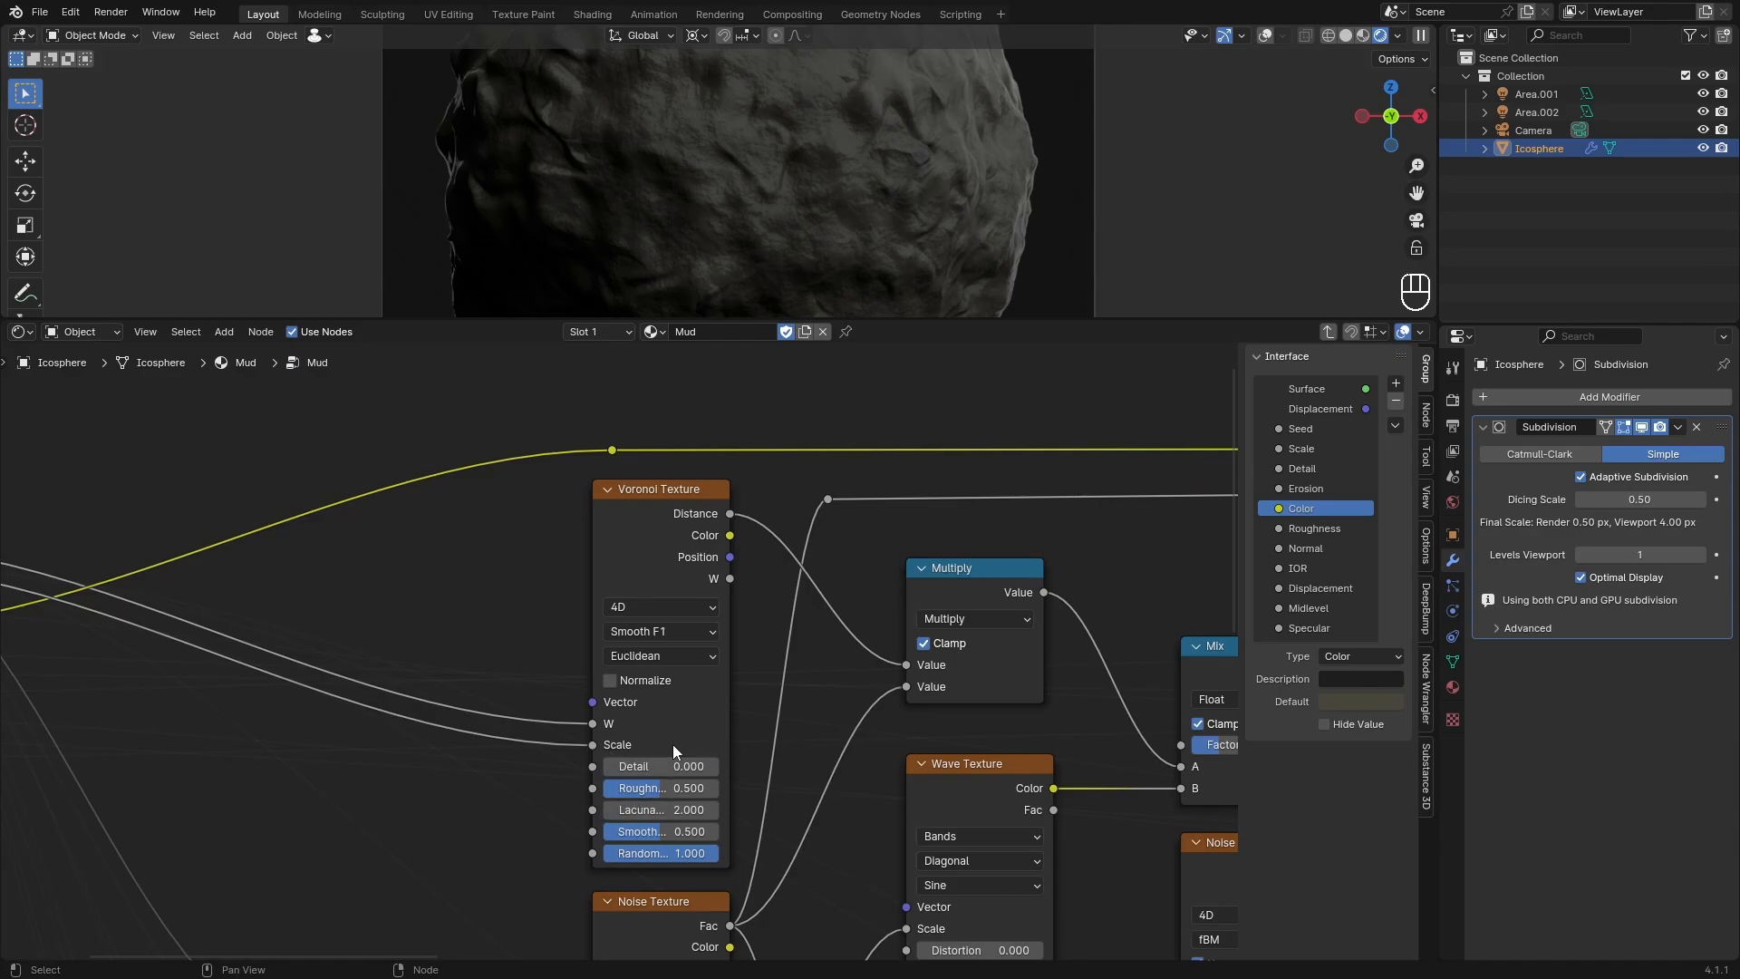
{"action": "scroll", "coordinate": [821, 752], "scroll_direction": "up", "scroll_amount": 1}
{"action": "middle_click_drag", "start_coordinate": [770, 947], "coordinate": [815, 549]}
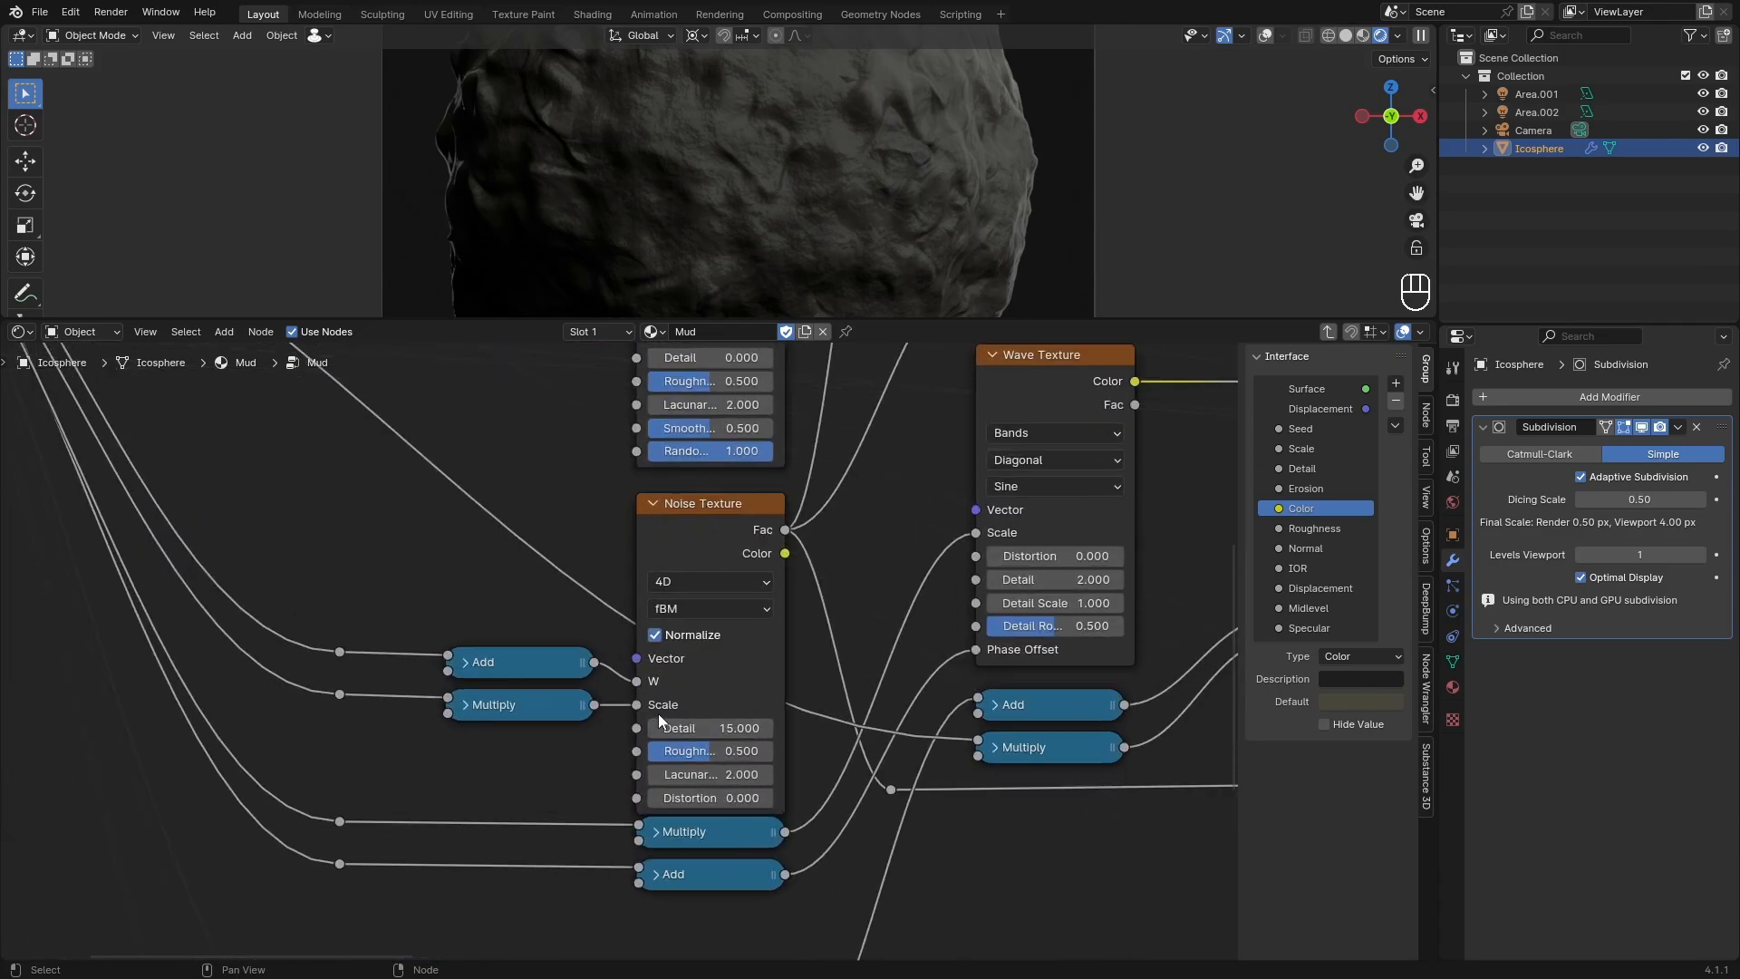
{"action": "left_click", "coordinate": [465, 704]}
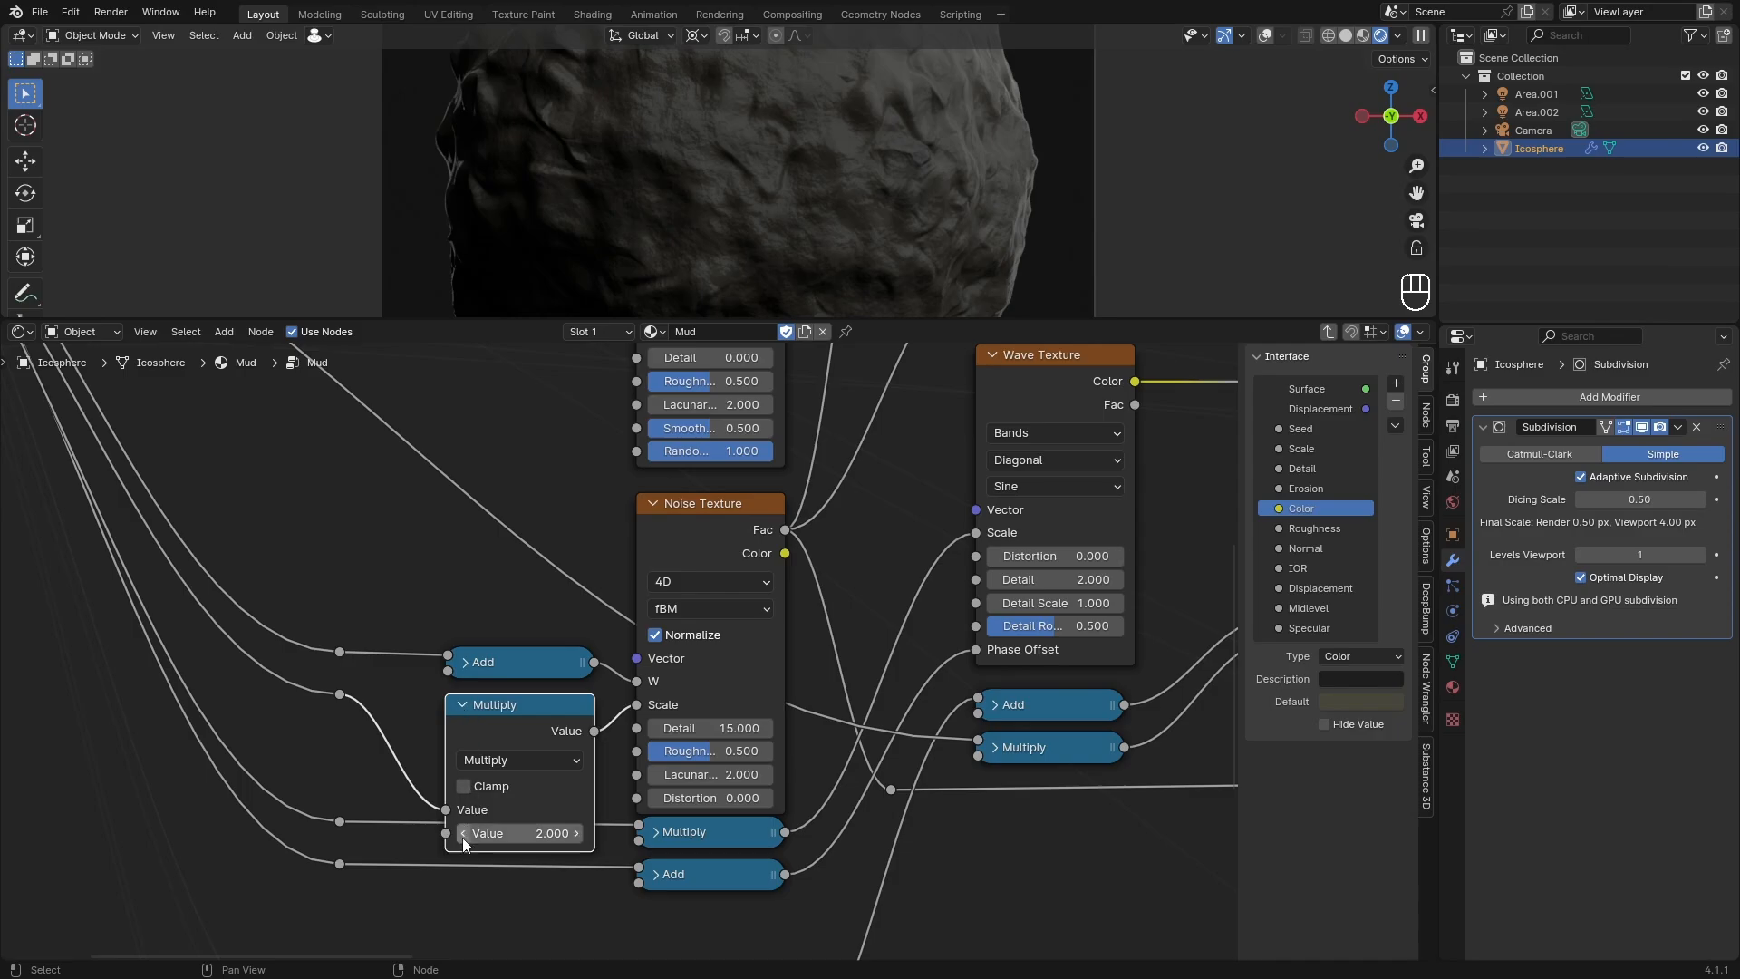
{"action": "left_click", "coordinate": [461, 706]}
{"action": "scroll", "coordinate": [419, 769], "scroll_direction": "down", "scroll_amount": 2}
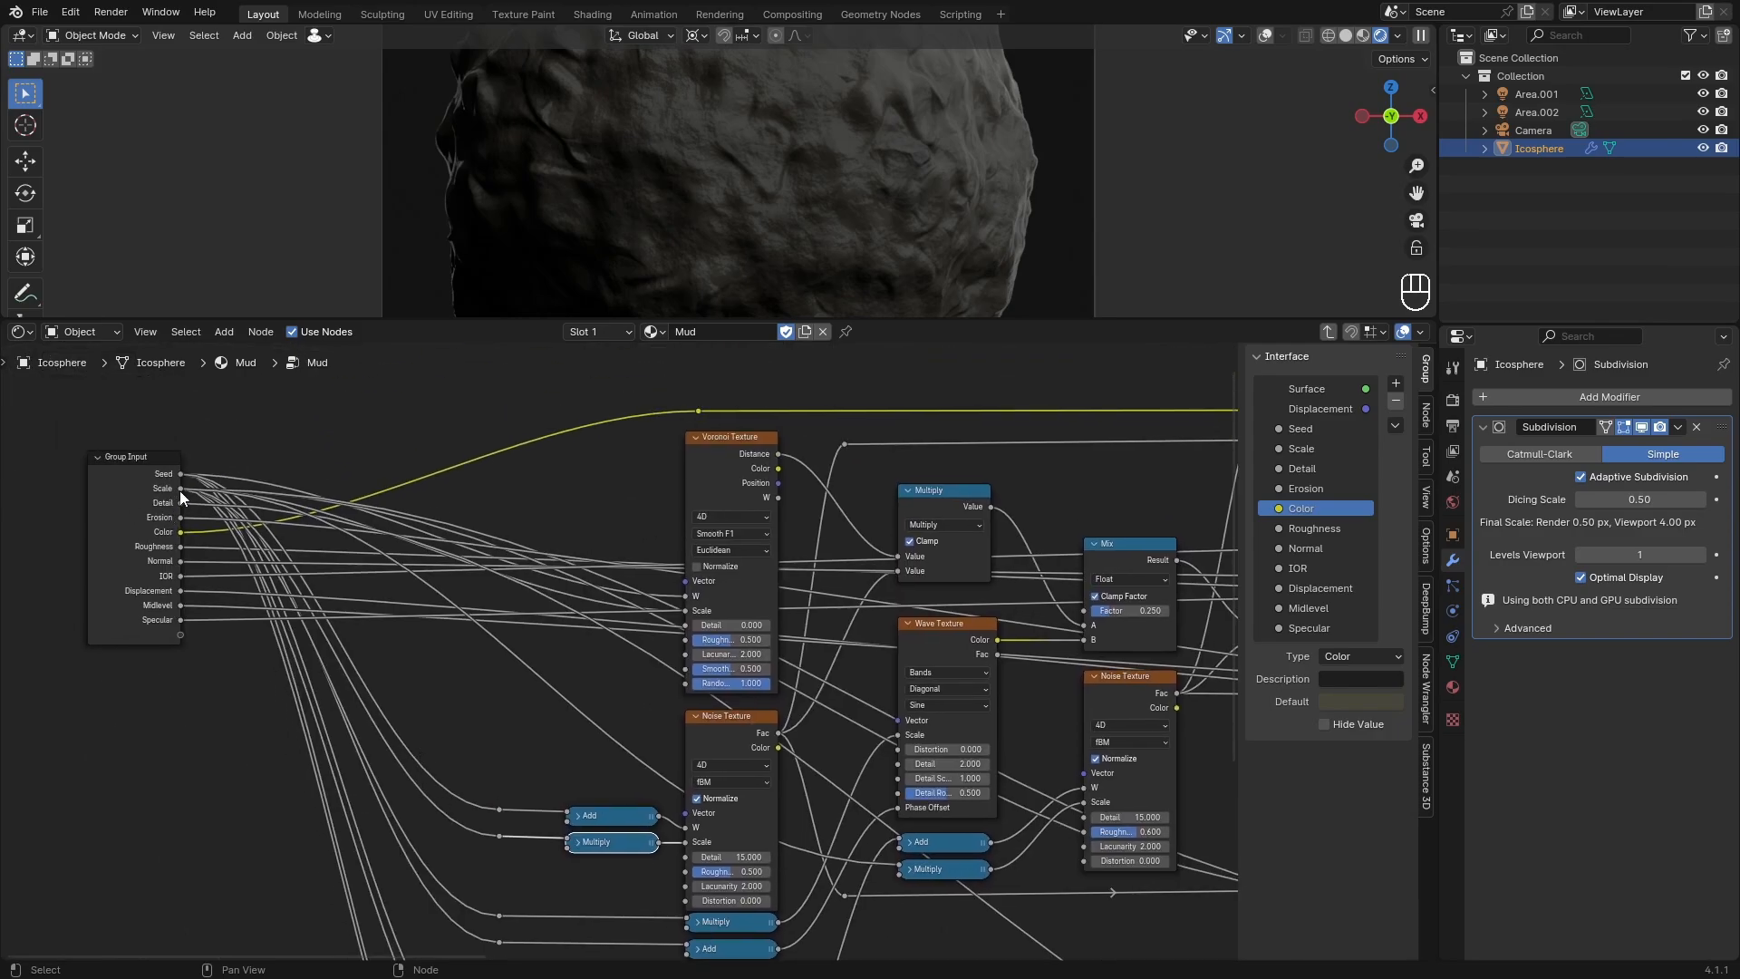
Step: Examine the Specular inputs of the Principled BSDF near the group output, collapse that section again and leave the Mud group
{"action": "scroll", "coordinate": [543, 684], "scroll_direction": "down", "scroll_amount": 4}
{"action": "middle_click_drag", "start_coordinate": [962, 800], "coordinate": [357, 725]}
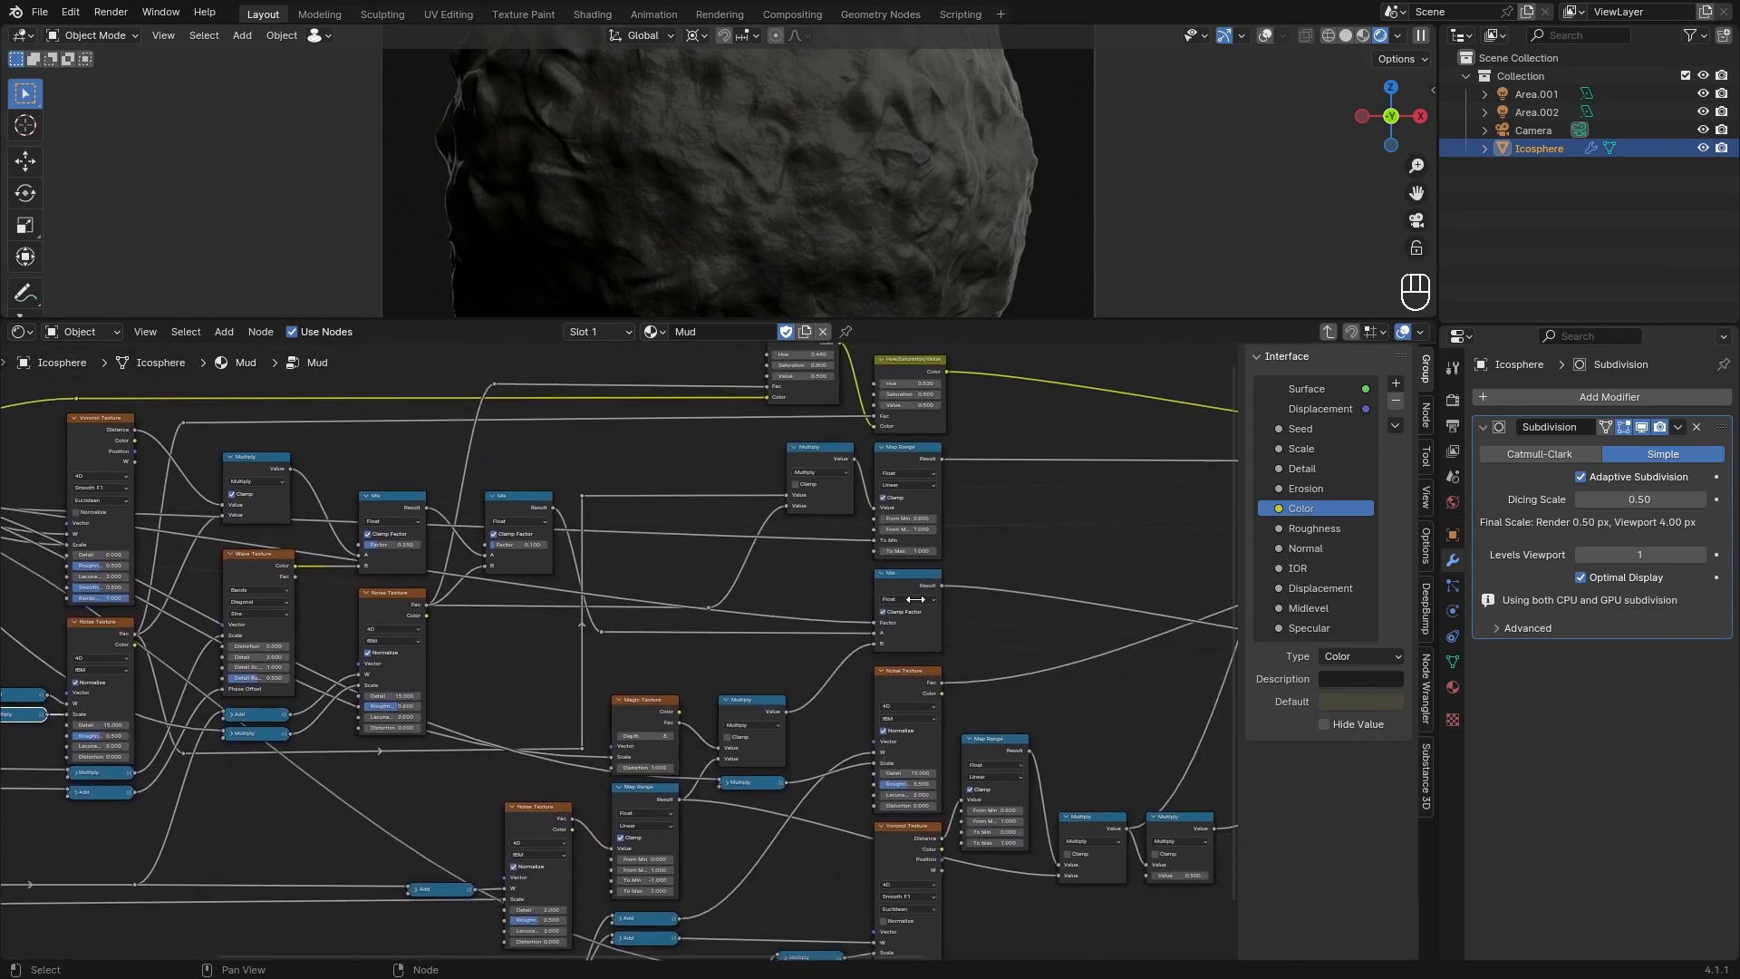
{"action": "scroll", "coordinate": [598, 666], "scroll_direction": "up", "scroll_amount": 6}
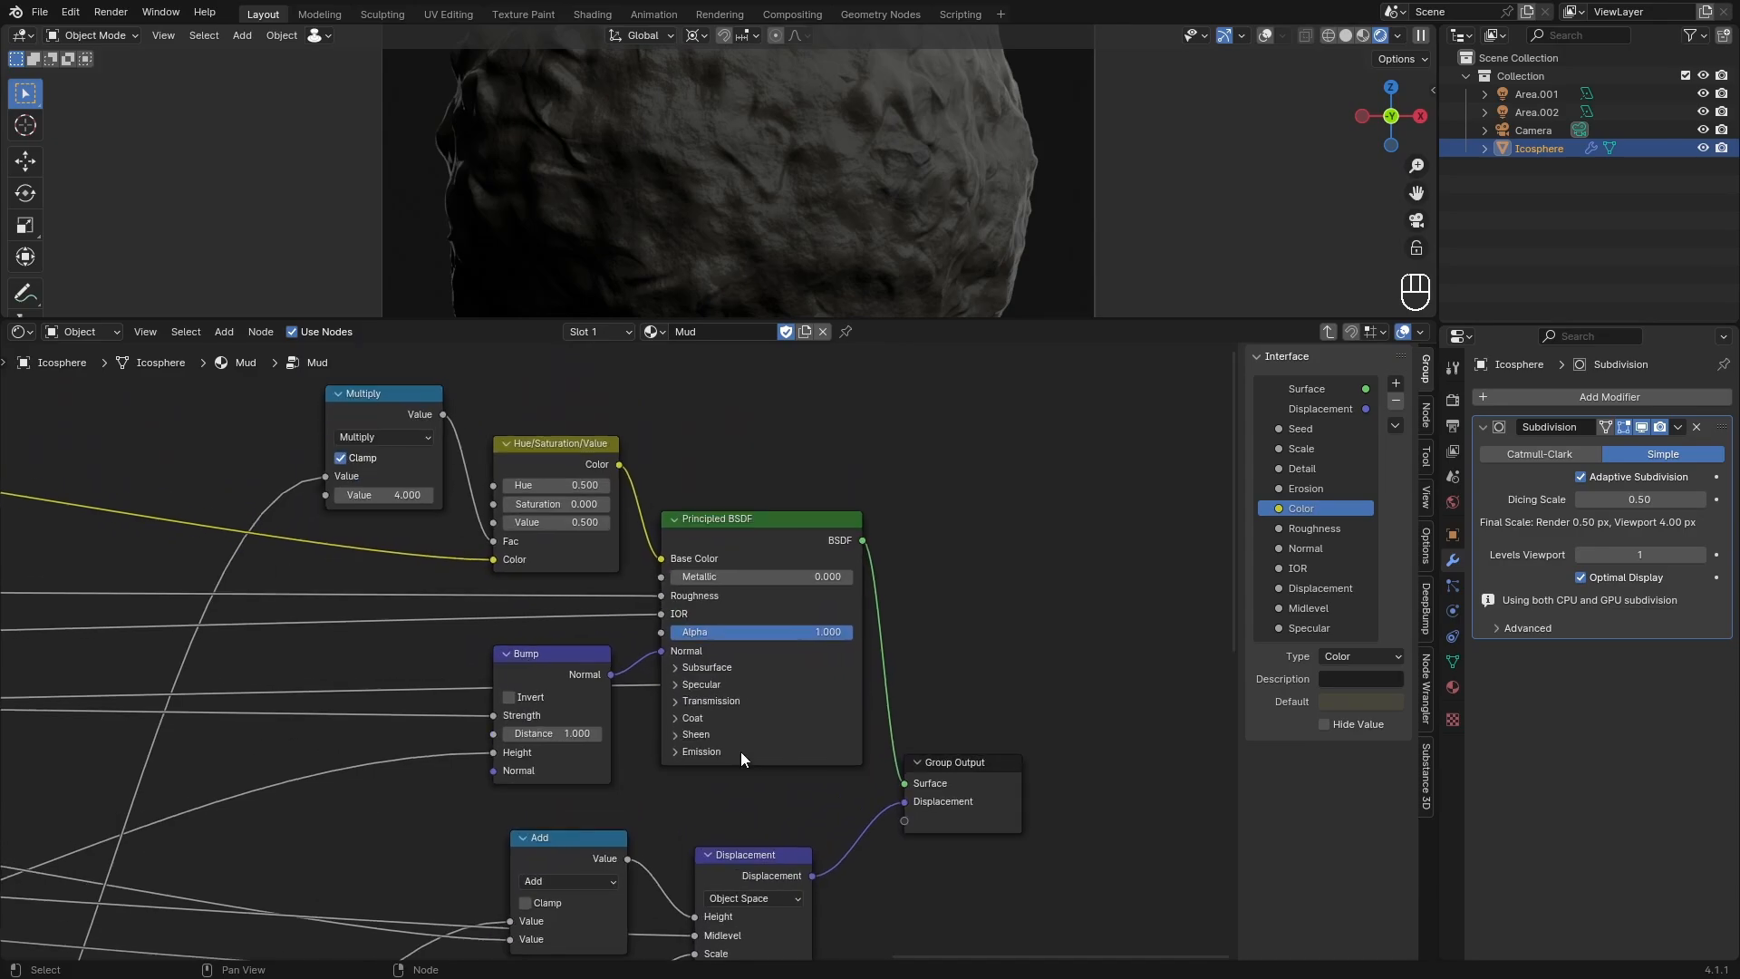
{"action": "scroll", "coordinate": [688, 730], "scroll_direction": "down", "scroll_amount": 1}
{"action": "left_click", "coordinate": [683, 679]}
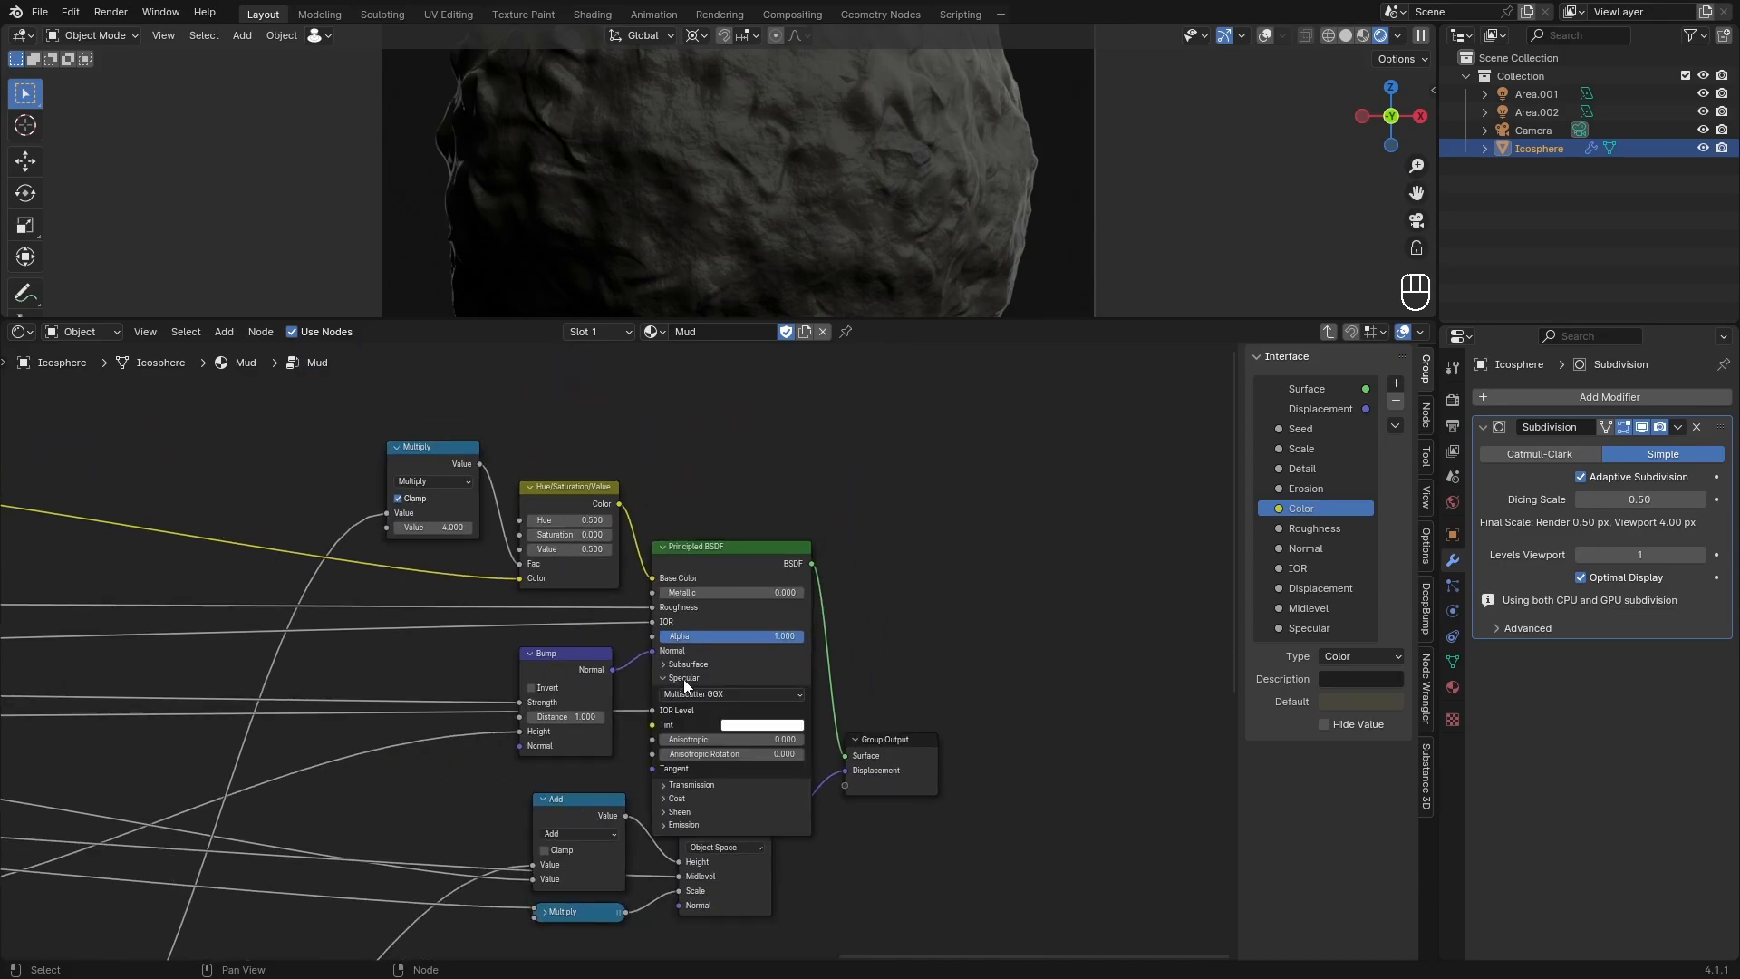
{"action": "left_click", "coordinate": [682, 679]}
{"action": "key", "text": "Tab"}
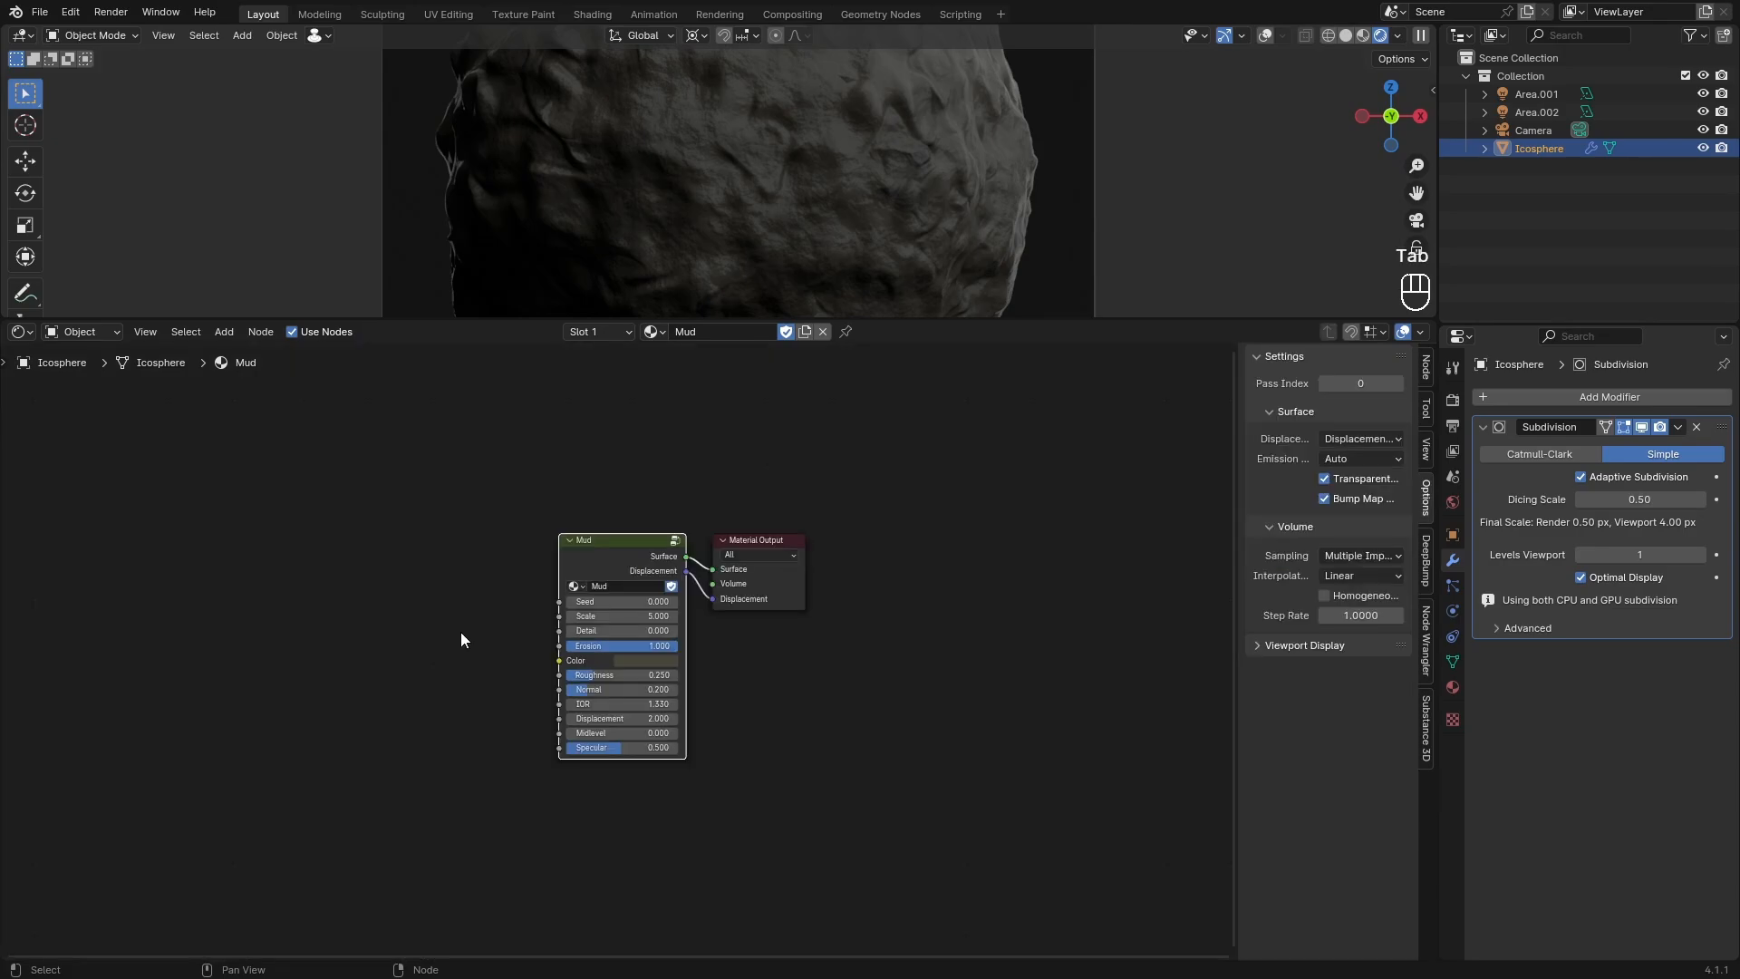
Step: Set the Mud group node's Specular to 1.000
{"action": "scroll", "coordinate": [633, 693], "scroll_direction": "up", "scroll_amount": 5}
{"action": "left_click_drag", "start_coordinate": [585, 862], "coordinate": [822, 861]}
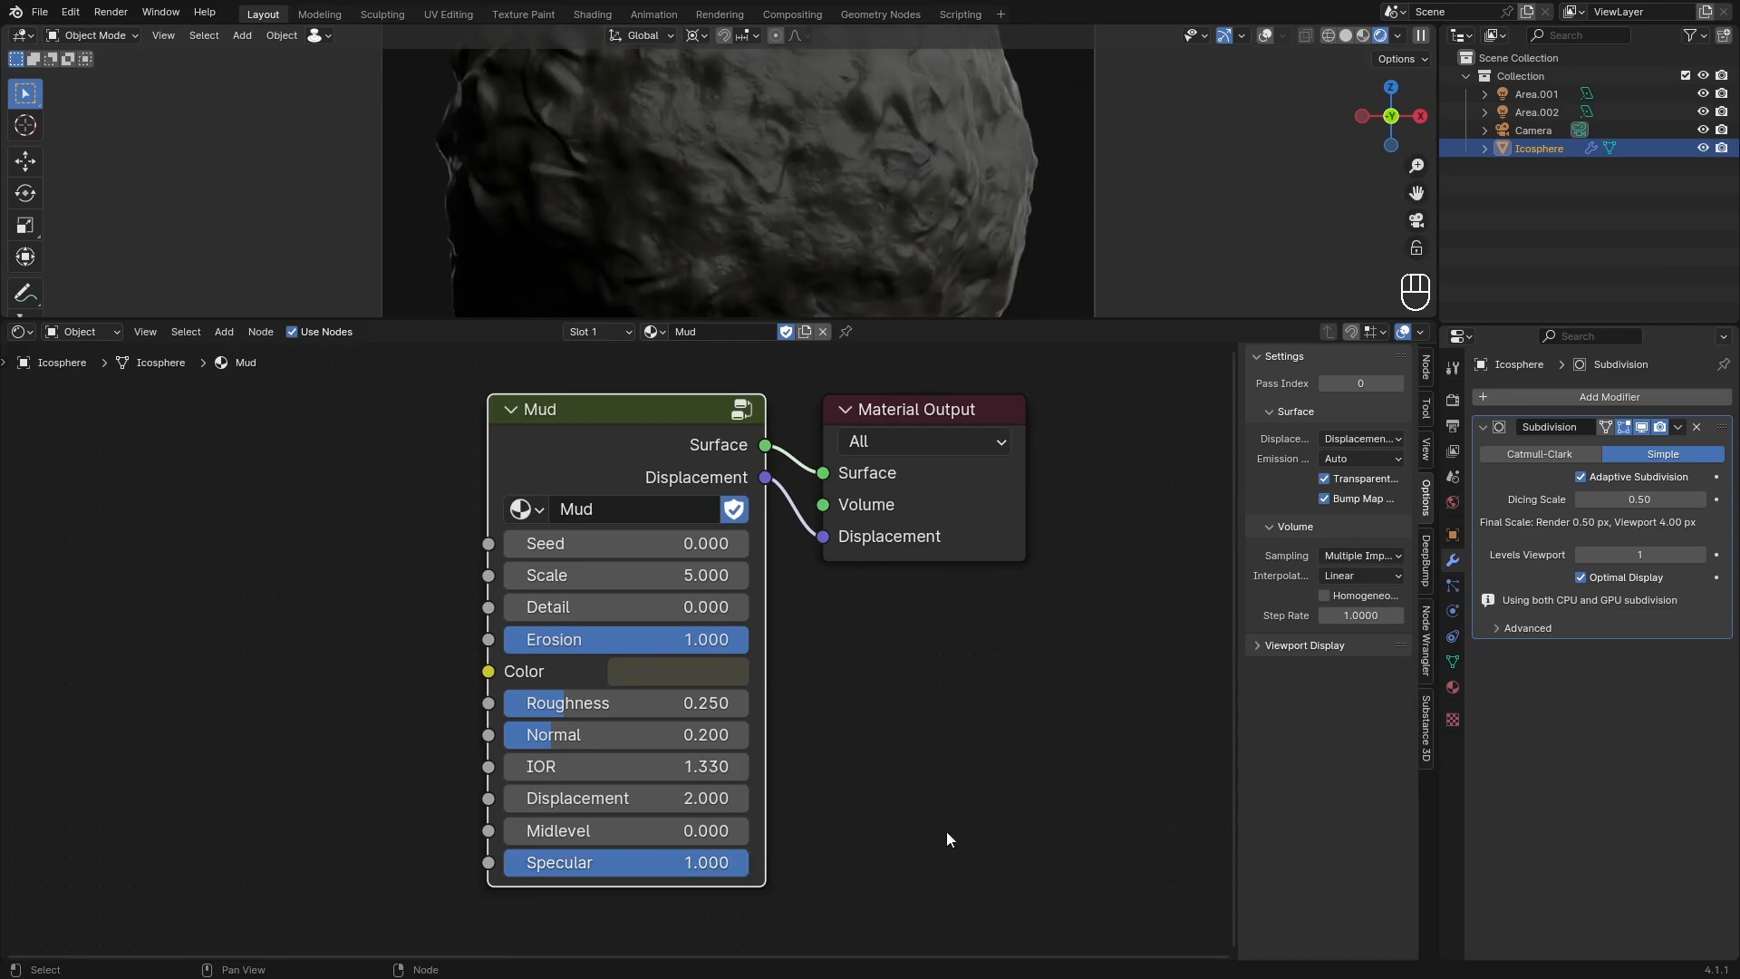
{"action": "key", "text": "ctrl+space"}
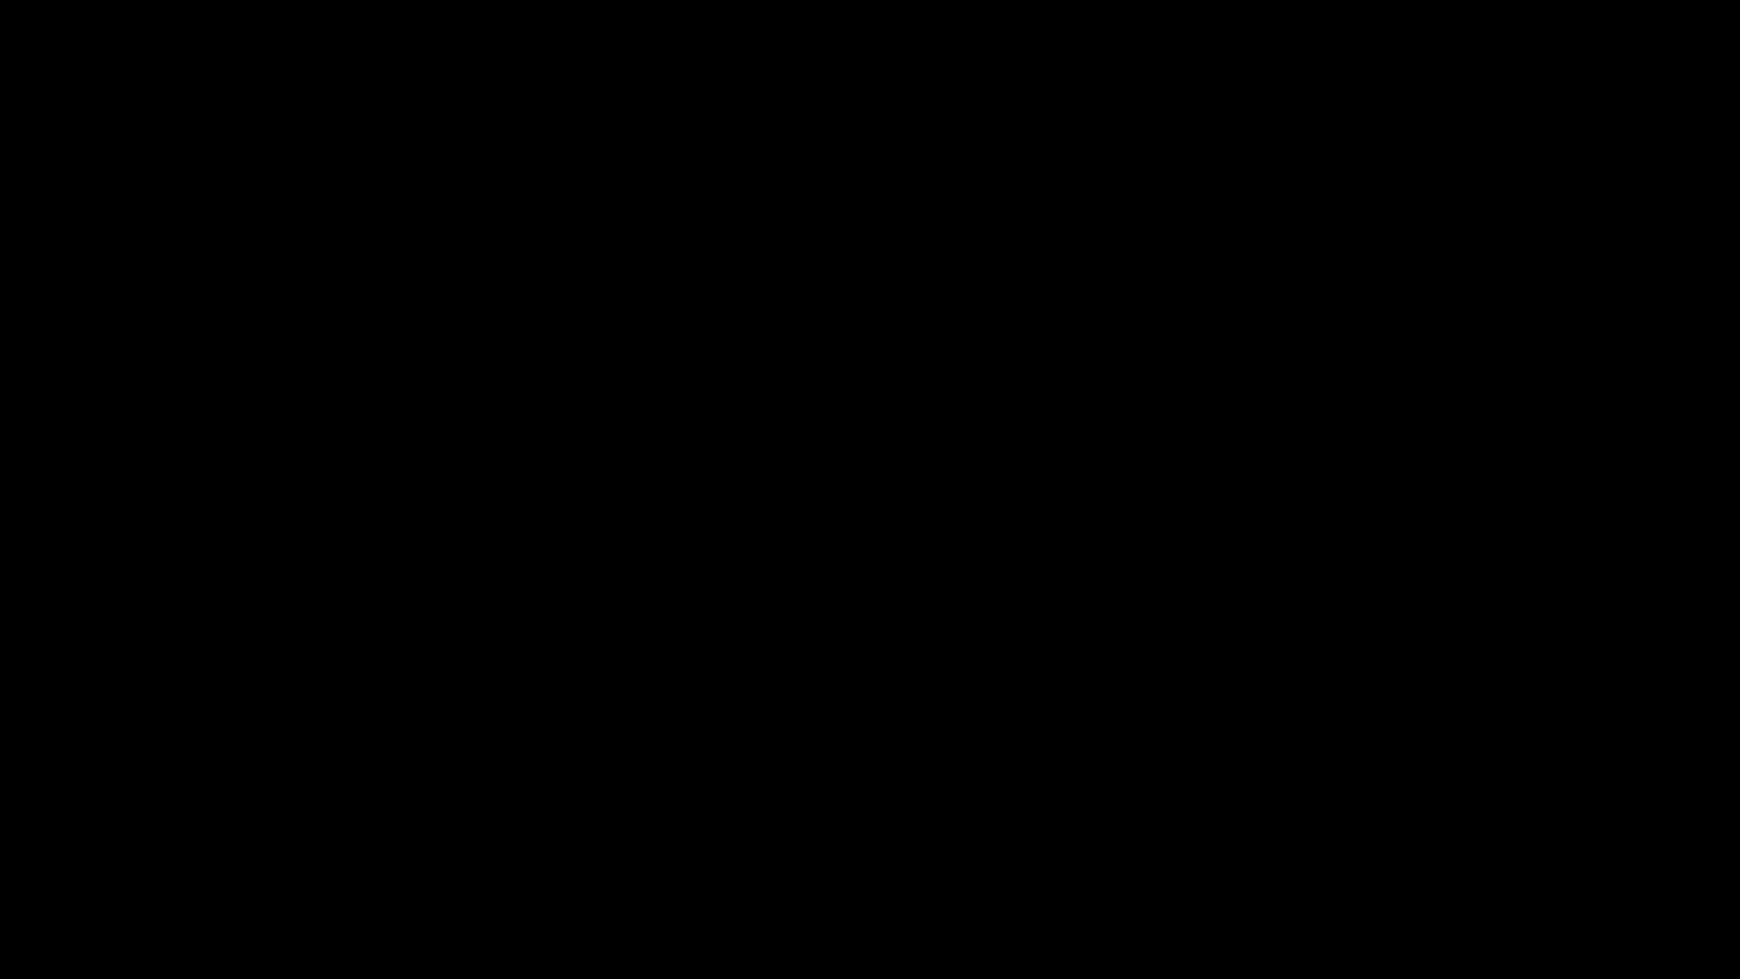